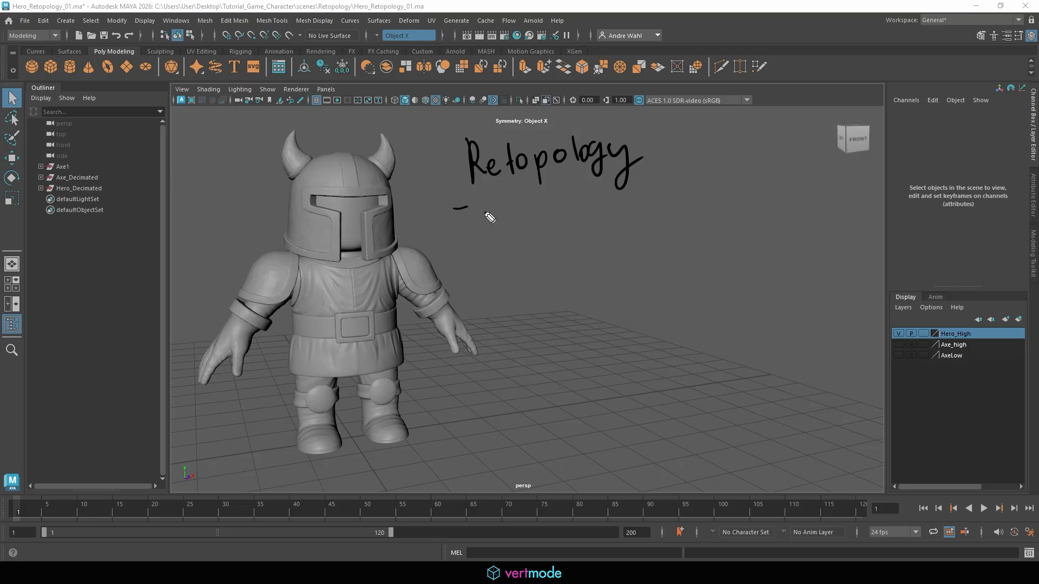
Step: Write the notes "Low poly → Game mesh" and "Games" beneath the handwritten Retopology heading beside the knight
{"action": "mouse_move", "coordinate": [481, 197]}
{"action": "left_mouse_down"}
{"action": "mouse_move", "coordinate": [493, 213]}
{"action": "mouse_move", "coordinate": [503, 200]}
{"action": "mouse_move", "coordinate": [586, 195]}
{"action": "left_mouse_up"}
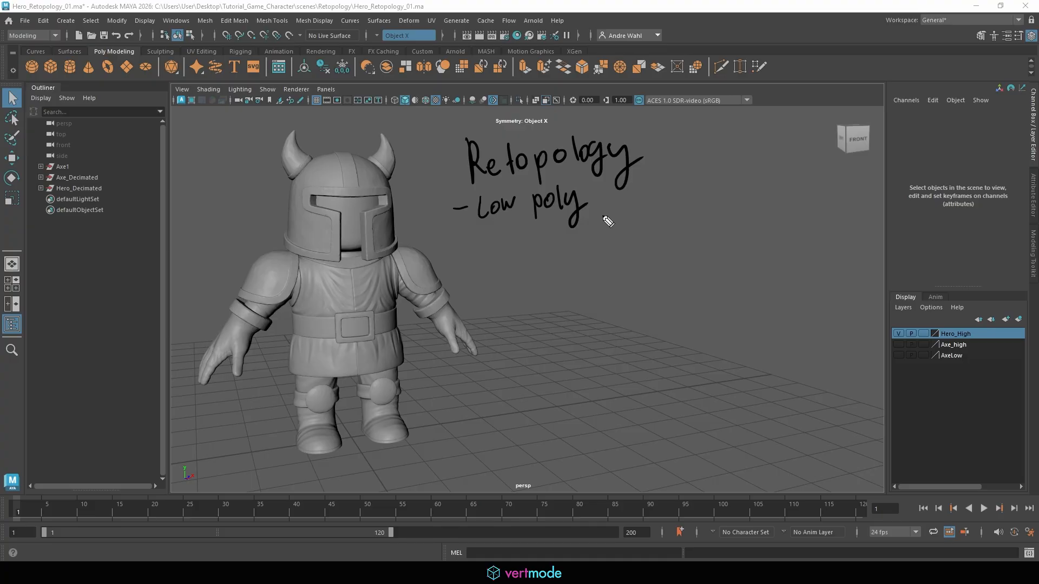
{"action": "mouse_move", "coordinate": [597, 199]}
{"action": "left_mouse_down"}
{"action": "mouse_move", "coordinate": [622, 196]}
{"action": "mouse_move", "coordinate": [620, 209]}
{"action": "mouse_move", "coordinate": [821, 200]}
{"action": "left_mouse_up"}
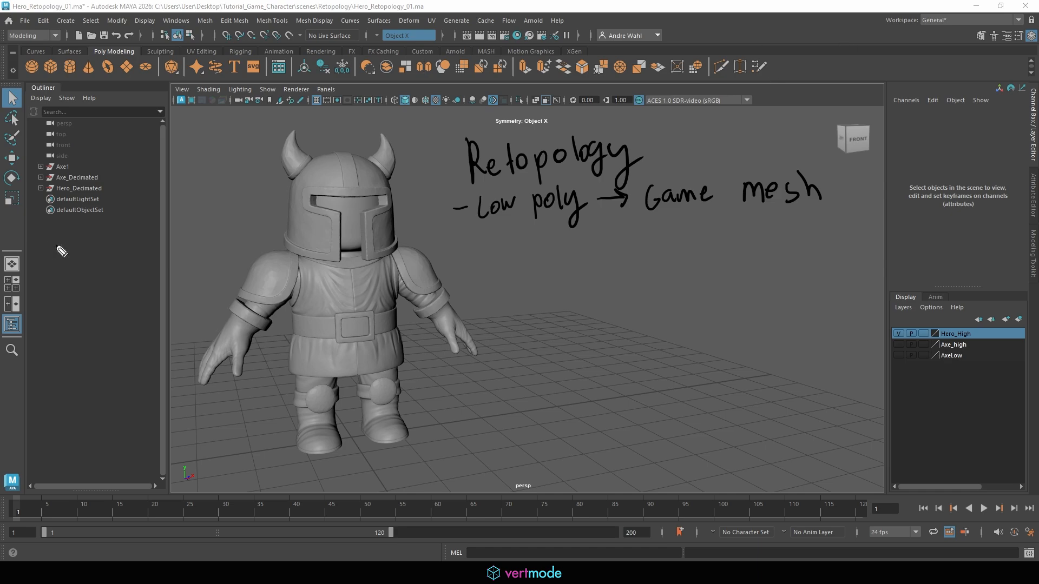
{"action": "left_click_drag", "start_coordinate": [605, 230], "coordinate": [607, 250]}
{"action": "mouse_move", "coordinate": [610, 254]}
{"action": "left_mouse_down"}
{"action": "mouse_move", "coordinate": [619, 242]}
{"action": "mouse_move", "coordinate": [680, 253]}
{"action": "left_mouse_up"}
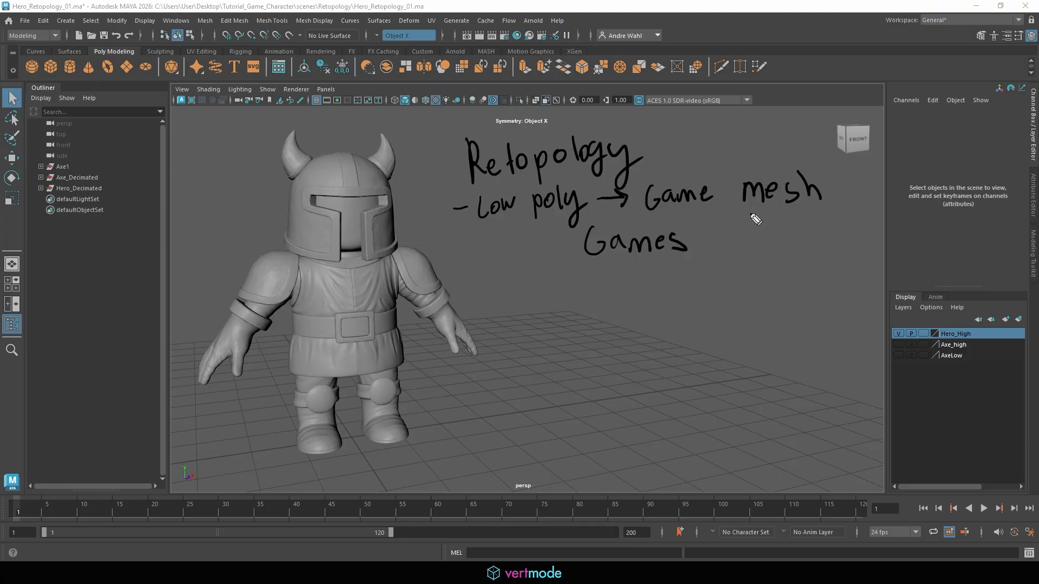
Step: Add a handwritten "Draw call" bullet under Games, with "1 mesh" and "1 material" listed beneath it
{"action": "mouse_move", "coordinate": [485, 281]}
{"action": "left_mouse_down"}
{"action": "mouse_move", "coordinate": [520, 297]}
{"action": "mouse_move", "coordinate": [554, 294]}
{"action": "mouse_move", "coordinate": [563, 279]}
{"action": "mouse_move", "coordinate": [610, 292]}
{"action": "mouse_move", "coordinate": [630, 286]}
{"action": "left_mouse_up"}
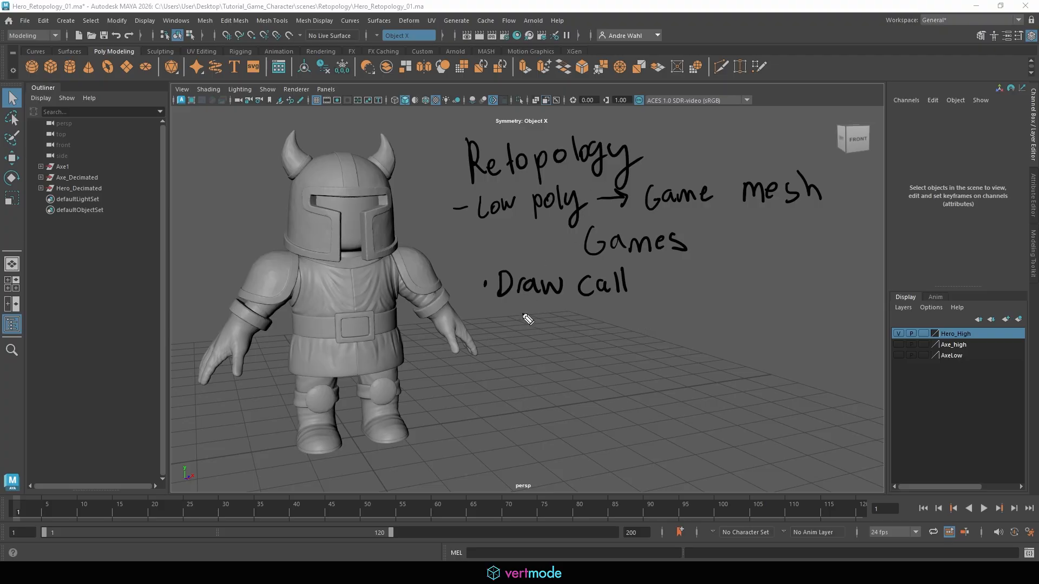
{"action": "mouse_move", "coordinate": [524, 309]}
{"action": "left_mouse_down"}
{"action": "mouse_move", "coordinate": [523, 330]}
{"action": "mouse_move", "coordinate": [547, 320]}
{"action": "mouse_move", "coordinate": [595, 328]}
{"action": "left_mouse_up"}
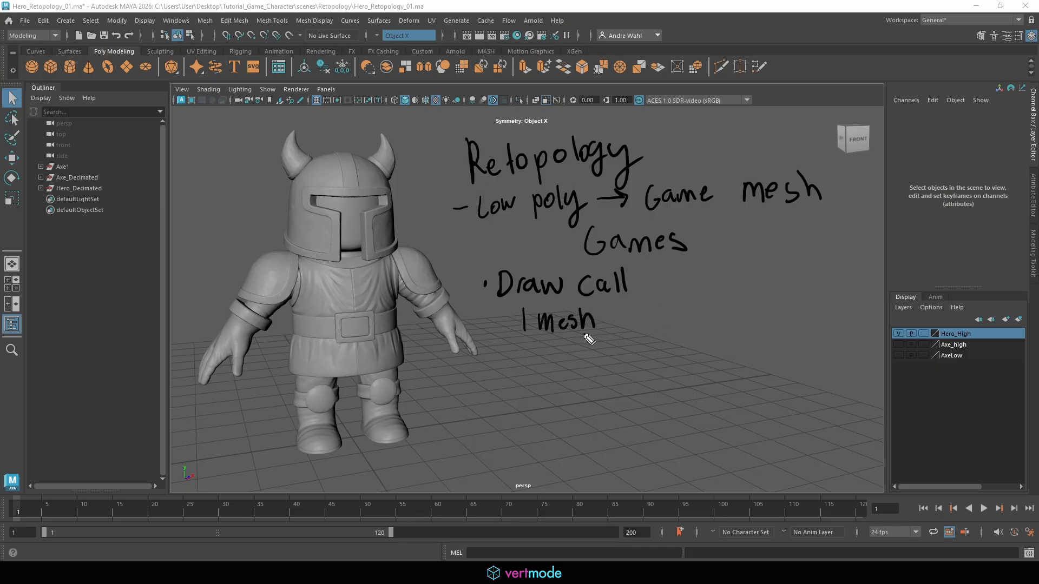
{"action": "mouse_move", "coordinate": [527, 347]}
{"action": "left_mouse_down"}
{"action": "mouse_move", "coordinate": [526, 363]}
{"action": "mouse_move", "coordinate": [549, 351]}
{"action": "mouse_move", "coordinate": [637, 355]}
{"action": "left_mouse_up"}
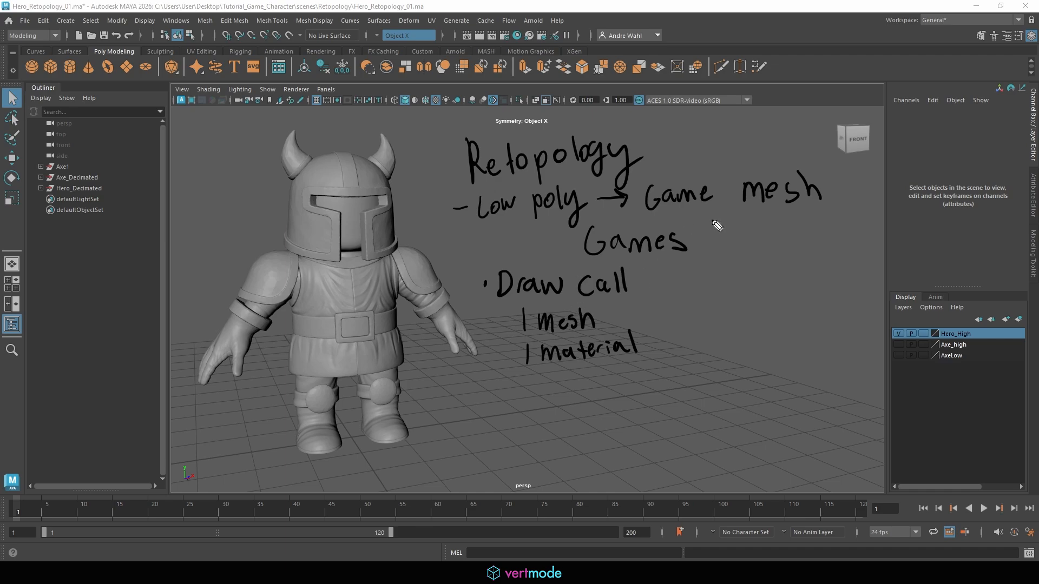
Step: Write "vetex edges" beside the draw call notes and clear all annotations from the viewport
{"action": "mouse_move", "coordinate": [708, 267]}
{"action": "left_mouse_down"}
{"action": "mouse_move", "coordinate": [731, 282]}
{"action": "mouse_move", "coordinate": [755, 277]}
{"action": "left_mouse_up"}
{"action": "left_click", "coordinate": [749, 274]}
{"action": "mouse_move", "coordinate": [756, 265]}
{"action": "left_mouse_down"}
{"action": "mouse_move", "coordinate": [771, 281]}
{"action": "mouse_move", "coordinate": [755, 282]}
{"action": "left_mouse_up"}
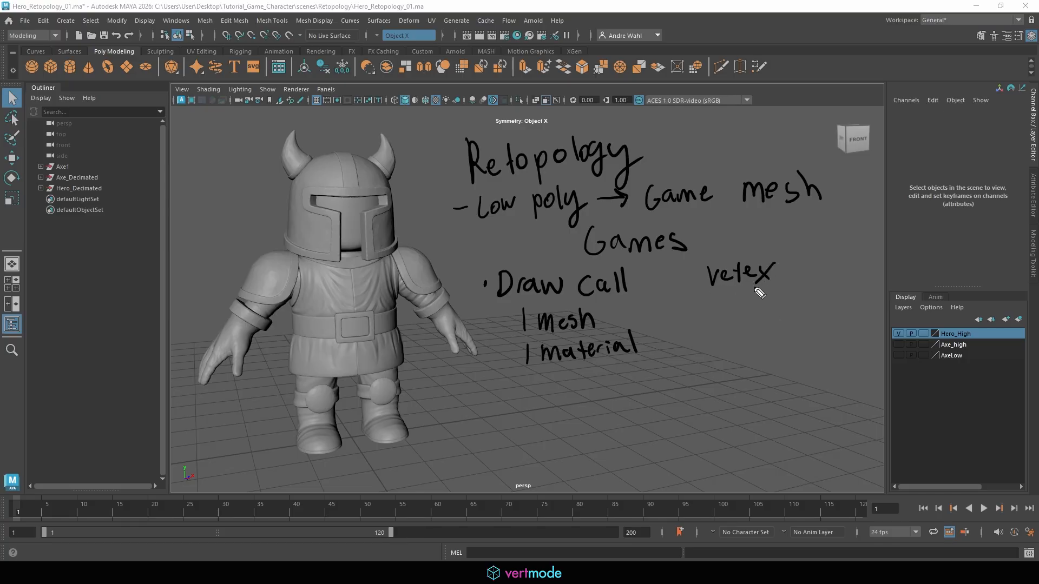
{"action": "mouse_move", "coordinate": [797, 271]}
{"action": "left_mouse_down"}
{"action": "mouse_move", "coordinate": [831, 282]}
{"action": "mouse_move", "coordinate": [822, 287]}
{"action": "mouse_move", "coordinate": [848, 279]}
{"action": "left_mouse_up"}
{"action": "left_click_drag", "start_coordinate": [856, 264], "coordinate": [851, 277]}
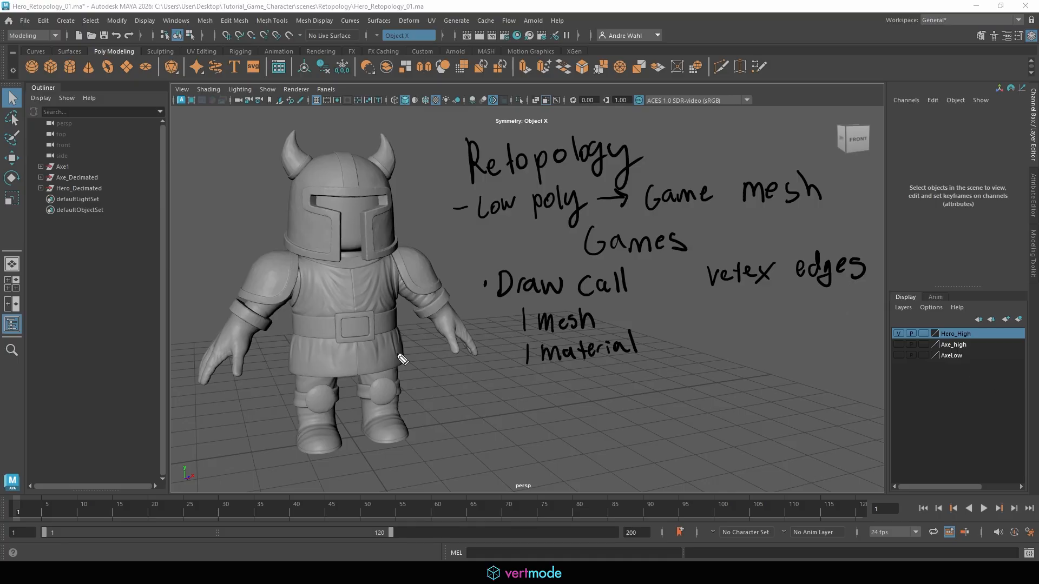
{"action": "key", "text": "ctrl+shift+7"}
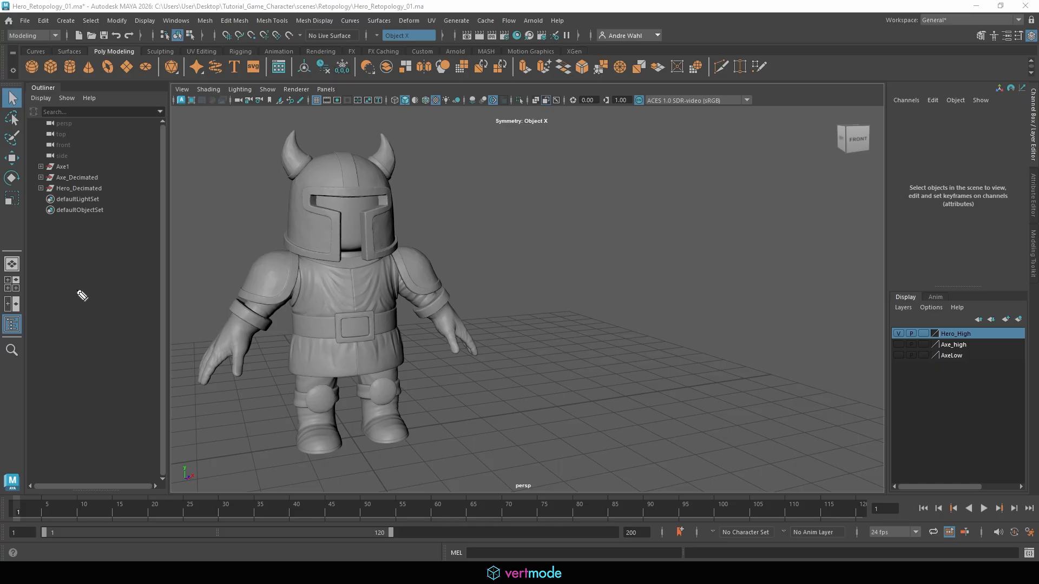
Step: Inspect the hero's separate meshes by selecting the gloves, upper arms, tunic and belt buckle one after another, ending with nothing selected
{"action": "left_click", "coordinate": [228, 336]}
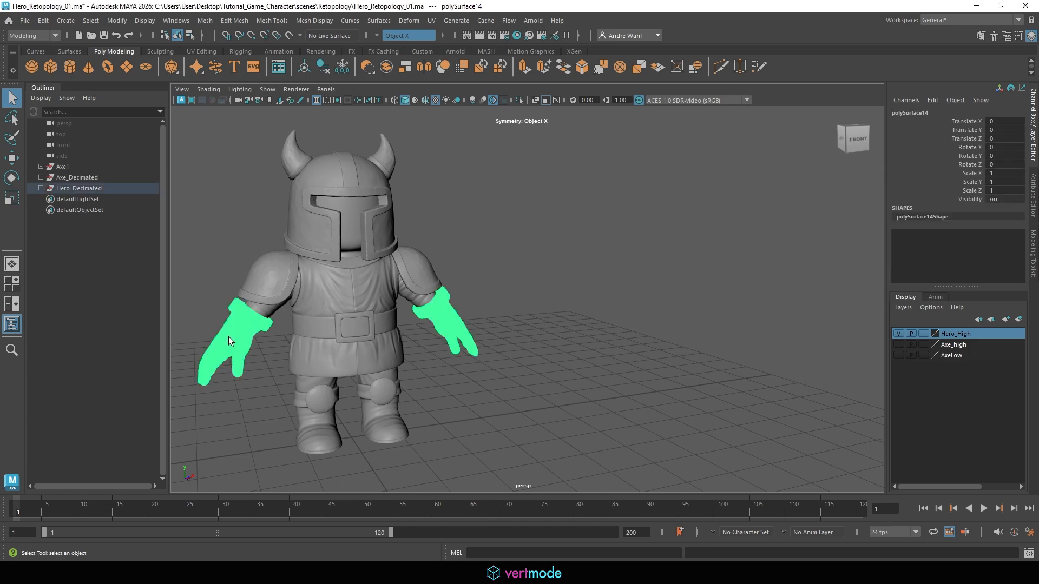
{"action": "left_click", "coordinate": [267, 313]}
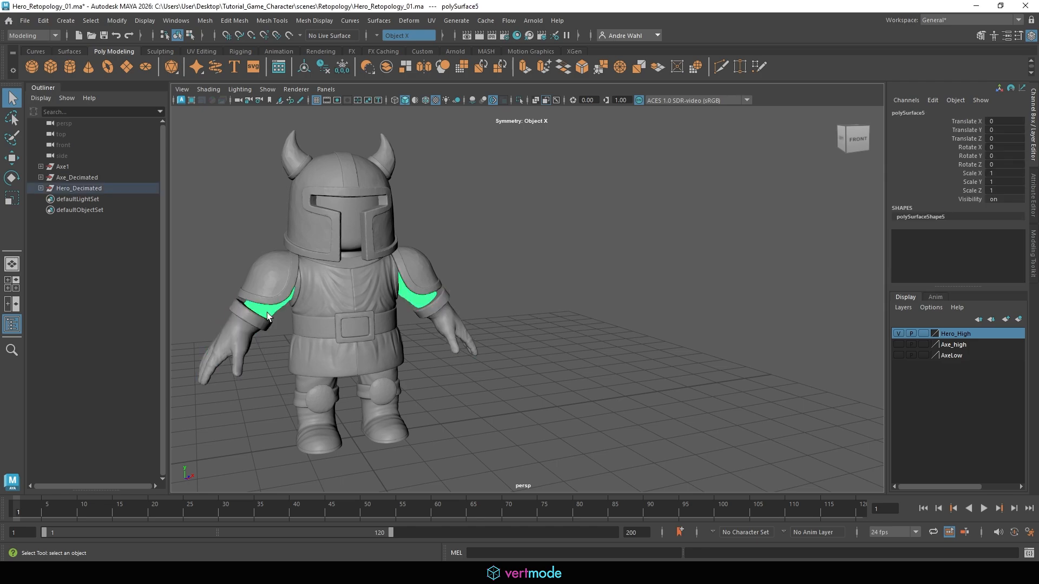
{"action": "left_click", "coordinate": [313, 287]}
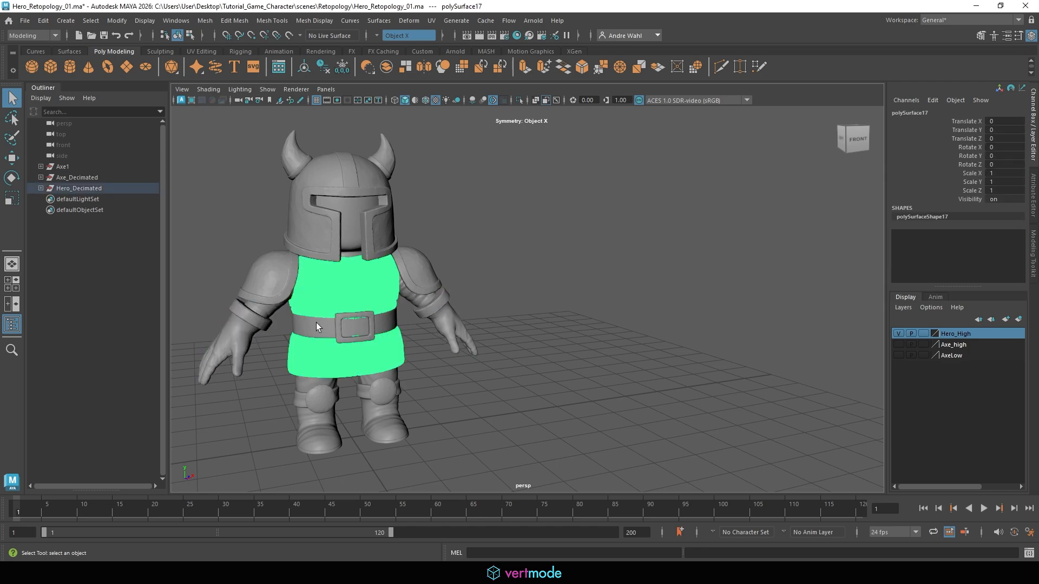
{"action": "left_click", "coordinate": [361, 319]}
{"action": "left_click", "coordinate": [368, 319]}
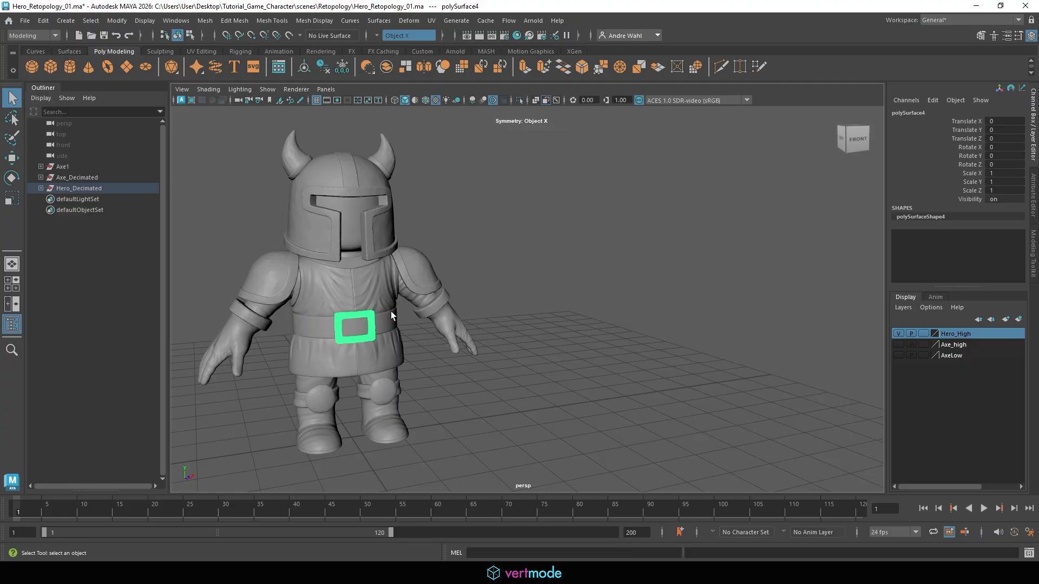
{"action": "left_click", "coordinate": [407, 334]}
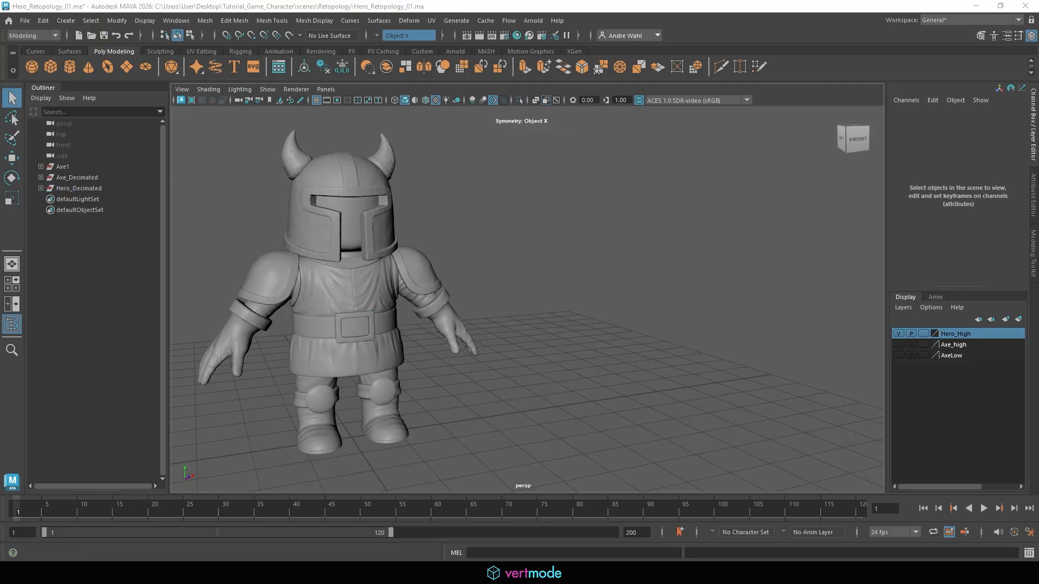
Step: Write the word "Film" beside the character and underline it
{"action": "mouse_move", "coordinate": [459, 199]}
{"action": "left_mouse_down"}
{"action": "mouse_move", "coordinate": [466, 236]}
{"action": "mouse_move", "coordinate": [474, 195]}
{"action": "left_mouse_up"}
{"action": "left_click_drag", "start_coordinate": [464, 212], "coordinate": [487, 223]}
{"action": "left_click_drag", "start_coordinate": [491, 188], "coordinate": [498, 223]}
{"action": "left_click_drag", "start_coordinate": [505, 222], "coordinate": [537, 222]}
{"action": "left_click_drag", "start_coordinate": [467, 244], "coordinate": [533, 228]}
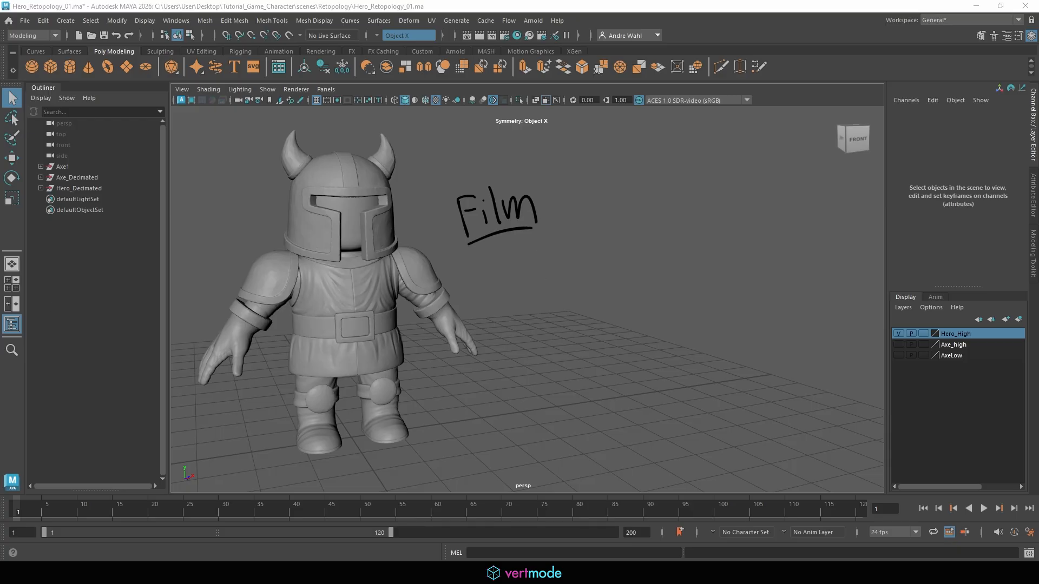
Step: Outline the sleeve and cuff in pink, trace vertical lines down the tunic, and clear the annotations
{"action": "mouse_move", "coordinate": [230, 310]}
{"action": "left_mouse_down"}
{"action": "mouse_move", "coordinate": [273, 324]}
{"action": "mouse_move", "coordinate": [264, 334]}
{"action": "mouse_move", "coordinate": [247, 309]}
{"action": "mouse_move", "coordinate": [283, 274]}
{"action": "left_mouse_up"}
{"action": "mouse_move", "coordinate": [267, 326]}
{"action": "left_mouse_down"}
{"action": "mouse_move", "coordinate": [298, 301]}
{"action": "mouse_move", "coordinate": [296, 264]}
{"action": "mouse_move", "coordinate": [303, 297]}
{"action": "mouse_move", "coordinate": [293, 308]}
{"action": "left_mouse_up"}
{"action": "left_click_drag", "start_coordinate": [314, 253], "coordinate": [315, 364]}
{"action": "mouse_move", "coordinate": [361, 270]}
{"action": "left_mouse_down"}
{"action": "mouse_move", "coordinate": [364, 363]}
{"action": "mouse_move", "coordinate": [389, 362]}
{"action": "left_mouse_up"}
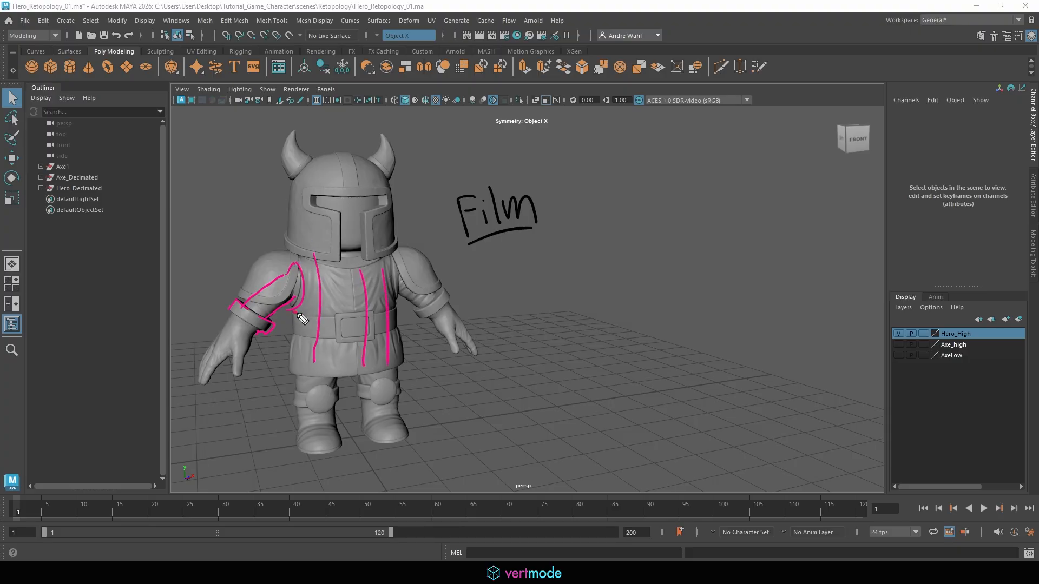
{"action": "left_click_drag", "start_coordinate": [288, 311], "coordinate": [295, 377]}
{"action": "mouse_move", "coordinate": [358, 342]}
{"action": "left_mouse_down"}
{"action": "mouse_move", "coordinate": [336, 320]}
{"action": "mouse_move", "coordinate": [373, 340]}
{"action": "mouse_move", "coordinate": [343, 336]}
{"action": "mouse_move", "coordinate": [353, 340]}
{"action": "left_mouse_up"}
{"action": "key", "text": "Escape"}
Step: Mark pink dots on the knight's tunic, belt, glove and upper arm to point out the individual parts
{"action": "left_click", "coordinate": [321, 326]}
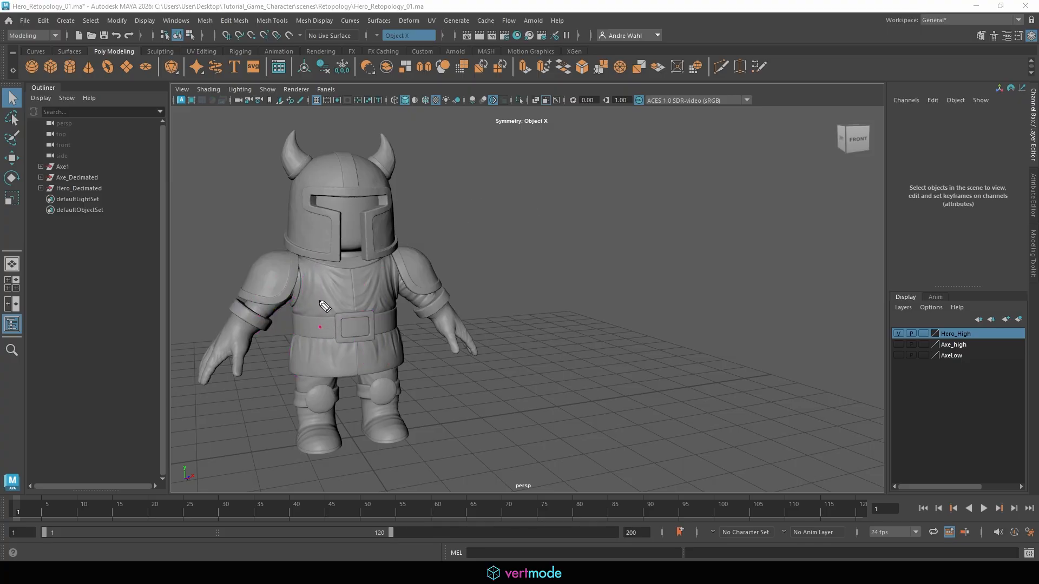
{"action": "left_click", "coordinate": [317, 300]}
{"action": "left_click", "coordinate": [338, 317]}
{"action": "left_click", "coordinate": [347, 289]}
{"action": "left_click", "coordinate": [243, 327]}
{"action": "left_click", "coordinate": [262, 306]}
Step: Draw a pink arrow away from the knight's shoulder and write "RPG" with further strokes beside and below it
{"action": "left_click_drag", "start_coordinate": [429, 246], "coordinate": [450, 248]}
{"action": "left_click_drag", "start_coordinate": [467, 194], "coordinate": [475, 225]}
{"action": "mouse_move", "coordinate": [467, 193]}
{"action": "left_mouse_down"}
{"action": "mouse_move", "coordinate": [490, 222]}
{"action": "mouse_move", "coordinate": [498, 220]}
{"action": "mouse_move", "coordinate": [491, 199]}
{"action": "mouse_move", "coordinate": [532, 200]}
{"action": "left_mouse_up"}
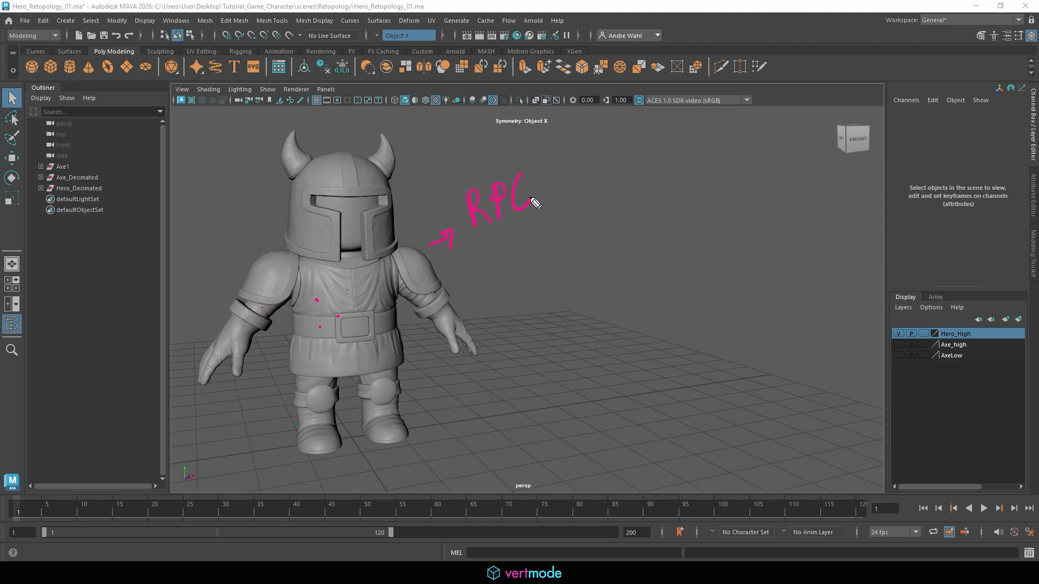
{"action": "mouse_move", "coordinate": [470, 269]}
{"action": "left_mouse_down"}
{"action": "mouse_move", "coordinate": [513, 241]}
{"action": "mouse_move", "coordinate": [535, 256]}
{"action": "mouse_move", "coordinate": [595, 248]}
{"action": "mouse_move", "coordinate": [593, 225]}
{"action": "mouse_move", "coordinate": [603, 233]}
{"action": "left_mouse_up"}
{"action": "mouse_move", "coordinate": [610, 217]}
{"action": "left_mouse_down"}
{"action": "mouse_move", "coordinate": [617, 227]}
{"action": "mouse_move", "coordinate": [611, 216]}
{"action": "left_mouse_up"}
{"action": "left_click_drag", "start_coordinate": [620, 208], "coordinate": [642, 218]}
{"action": "left_click_drag", "start_coordinate": [600, 248], "coordinate": [656, 236]}
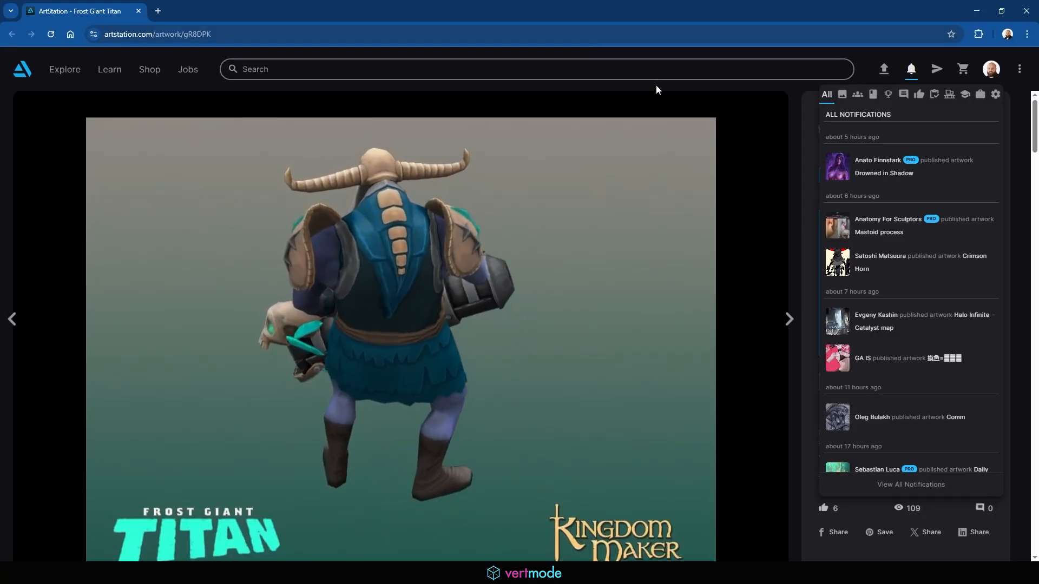
Step: Switch to the ArtStation Frost Giant Titan page in the browser, browse to the Tier 4 game meshes and open their wireframe images
{"action": "scroll", "coordinate": [636, 184], "scroll_direction": "down", "scroll_amount": 1}
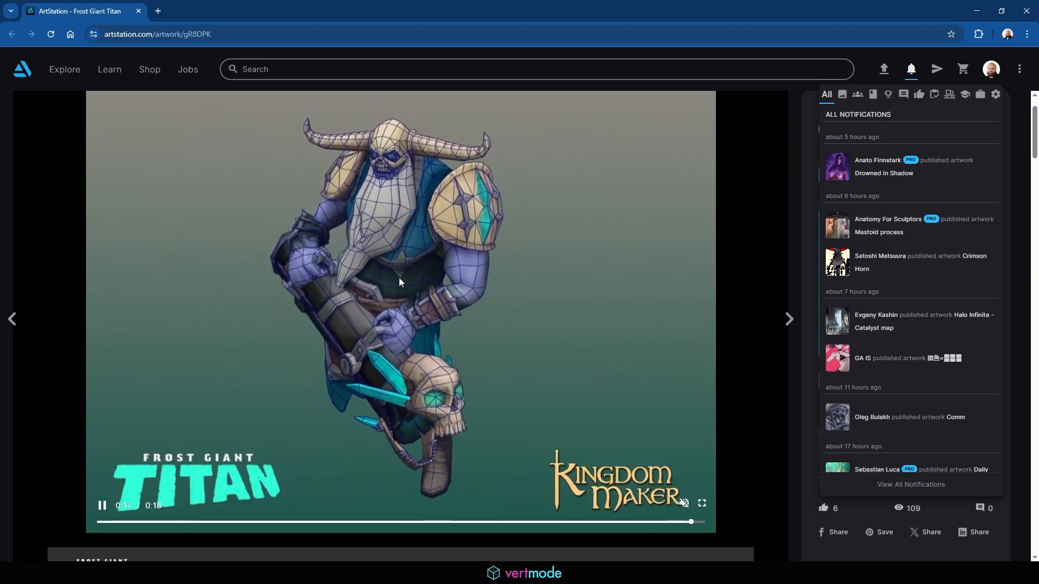
{"action": "scroll", "coordinate": [411, 273], "scroll_direction": "down", "scroll_amount": 8}
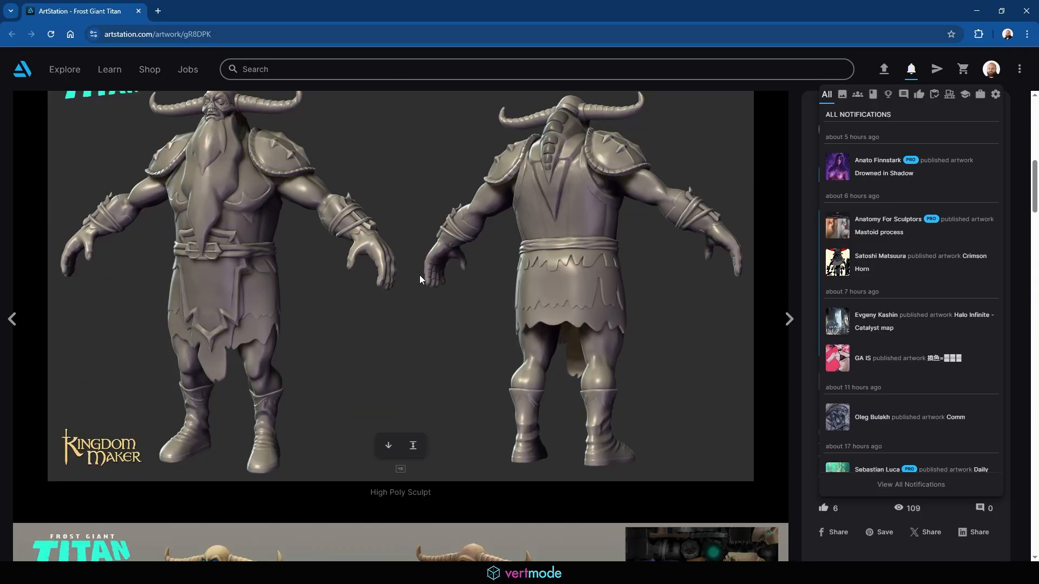
{"action": "scroll", "coordinate": [420, 274], "scroll_direction": "down", "scroll_amount": 10}
{"action": "scroll", "coordinate": [420, 274], "scroll_direction": "up", "scroll_amount": 3}
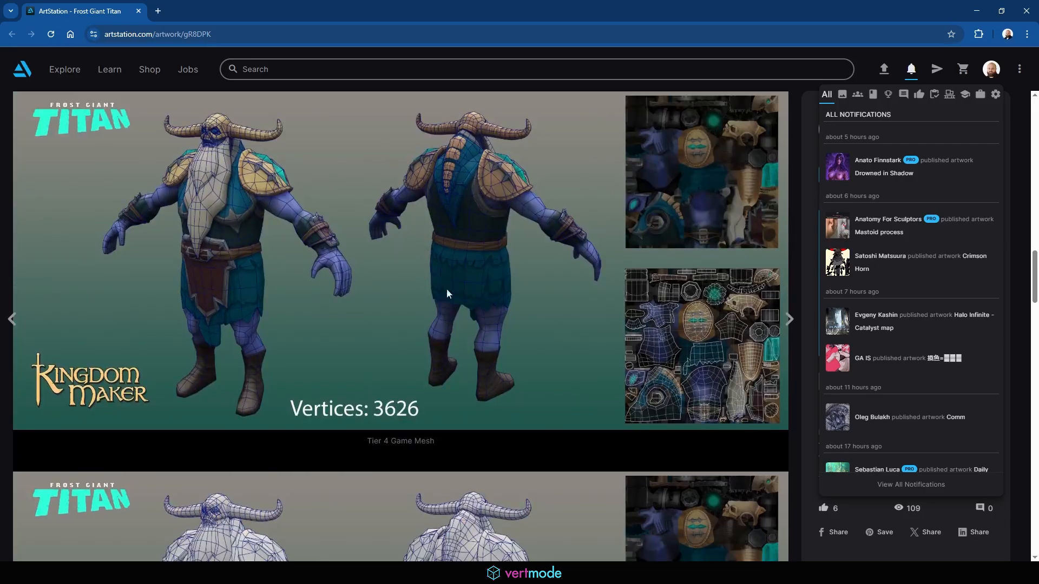
{"action": "left_click", "coordinate": [377, 204]}
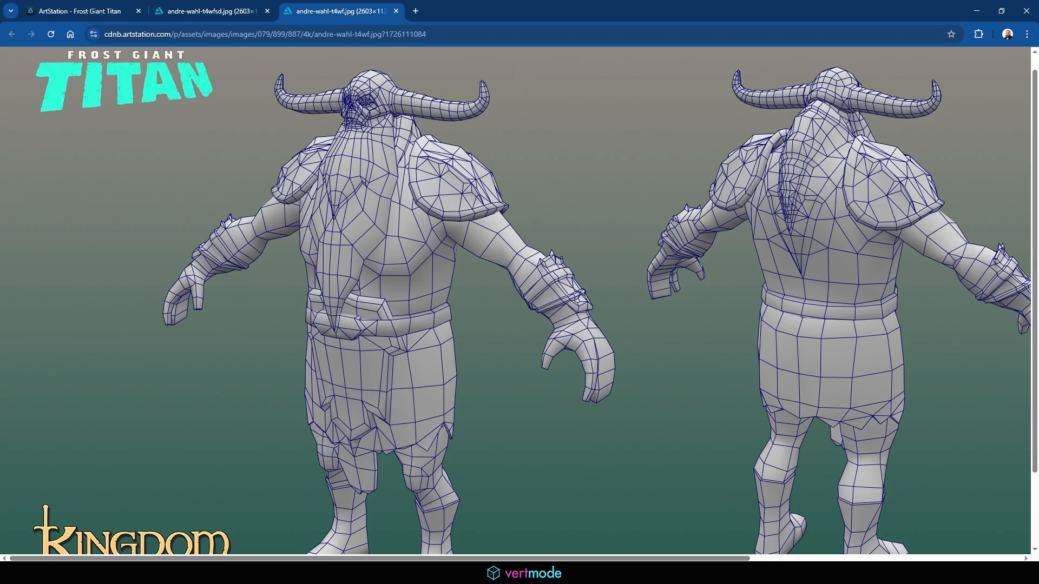
Step: Circle the front figure's forearm and hand and outline its front loincloth flap on the untextured wireframe, and clear the marks
{"action": "mouse_move", "coordinate": [546, 353]}
{"action": "left_mouse_down"}
{"action": "mouse_move", "coordinate": [575, 240]}
{"action": "mouse_move", "coordinate": [618, 291]}
{"action": "mouse_move", "coordinate": [601, 341]}
{"action": "left_mouse_up"}
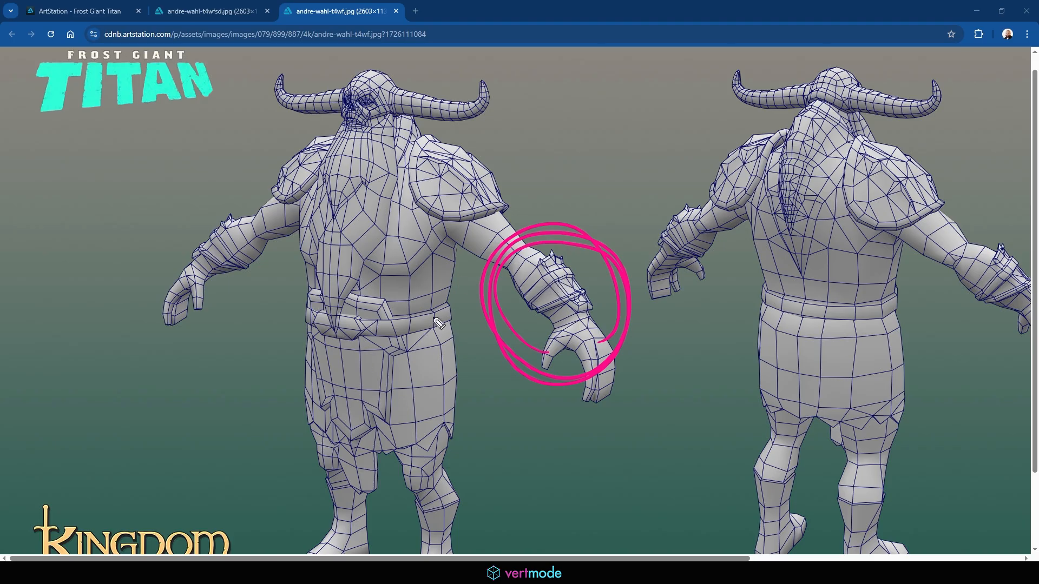
{"action": "mouse_move", "coordinate": [383, 336]}
{"action": "left_mouse_down"}
{"action": "mouse_move", "coordinate": [415, 349]}
{"action": "mouse_move", "coordinate": [406, 405]}
{"action": "mouse_move", "coordinate": [361, 439]}
{"action": "mouse_move", "coordinate": [383, 334]}
{"action": "left_mouse_up"}
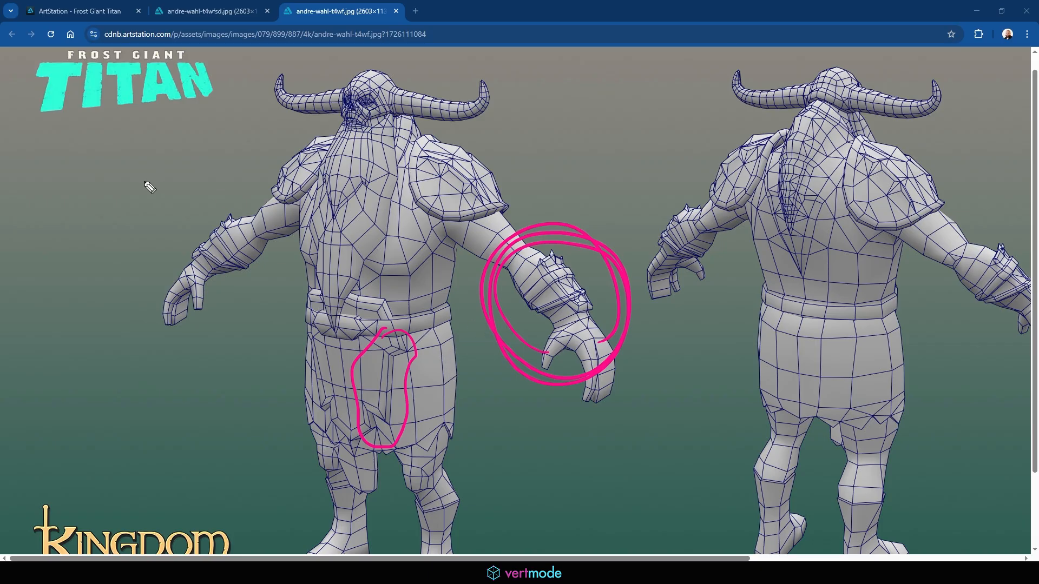
{"action": "key", "text": "Escape"}
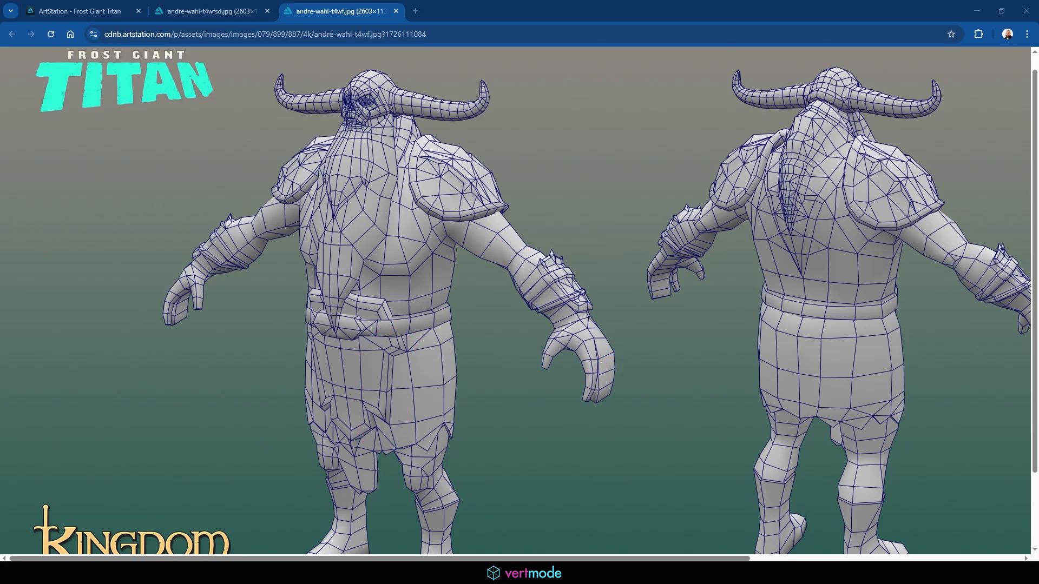
Step: Examine the textured Frost Giant Titan wireframe image at full size, from the belt up to the head
{"action": "left_click", "coordinate": [178, 11]}
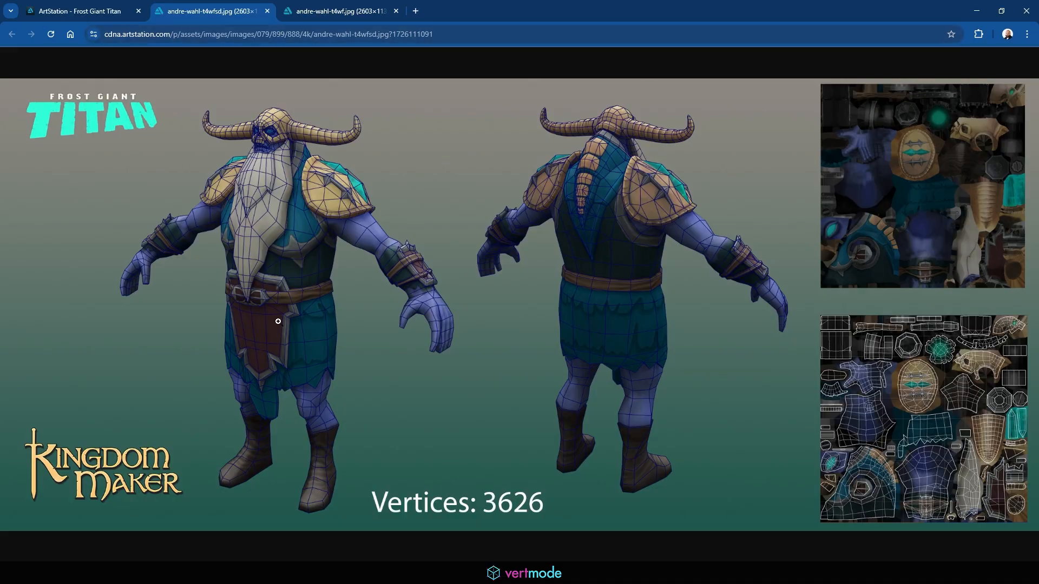
{"action": "left_click", "coordinate": [297, 321]}
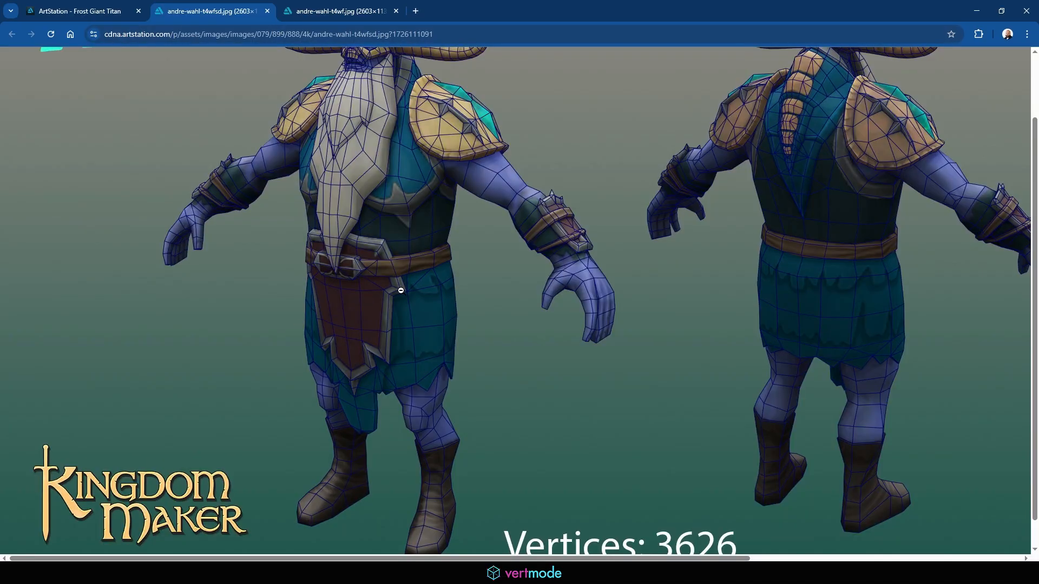
{"action": "scroll", "coordinate": [401, 291], "scroll_direction": "up", "scroll_amount": 1}
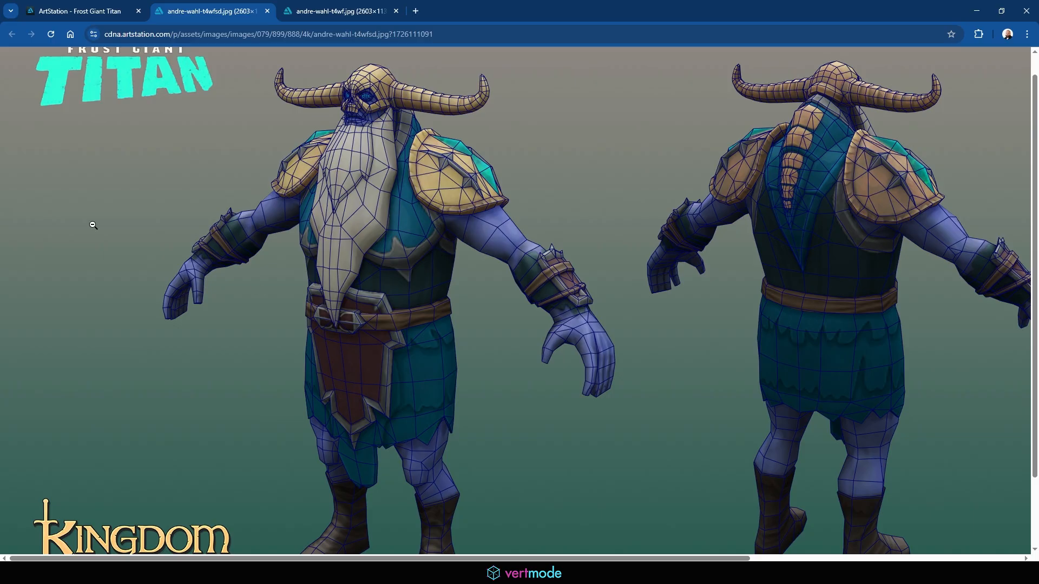
Step: Circle the armpit area under the front figure's shoulder armour on the textured wireframe, and clear the marks
{"action": "key", "text": "alt+Tab"}
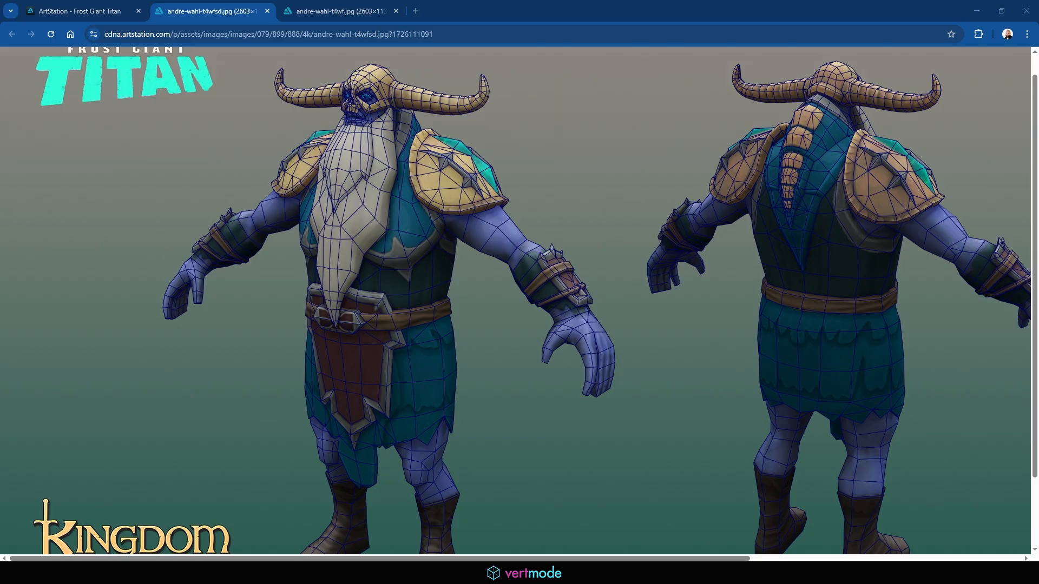
{"action": "mouse_move", "coordinate": [452, 186]}
{"action": "left_mouse_down"}
{"action": "mouse_move", "coordinate": [419, 189]}
{"action": "mouse_move", "coordinate": [483, 224]}
{"action": "mouse_move", "coordinate": [449, 271]}
{"action": "left_mouse_up"}
{"action": "left_click_drag", "start_coordinate": [439, 229], "coordinate": [440, 234]}
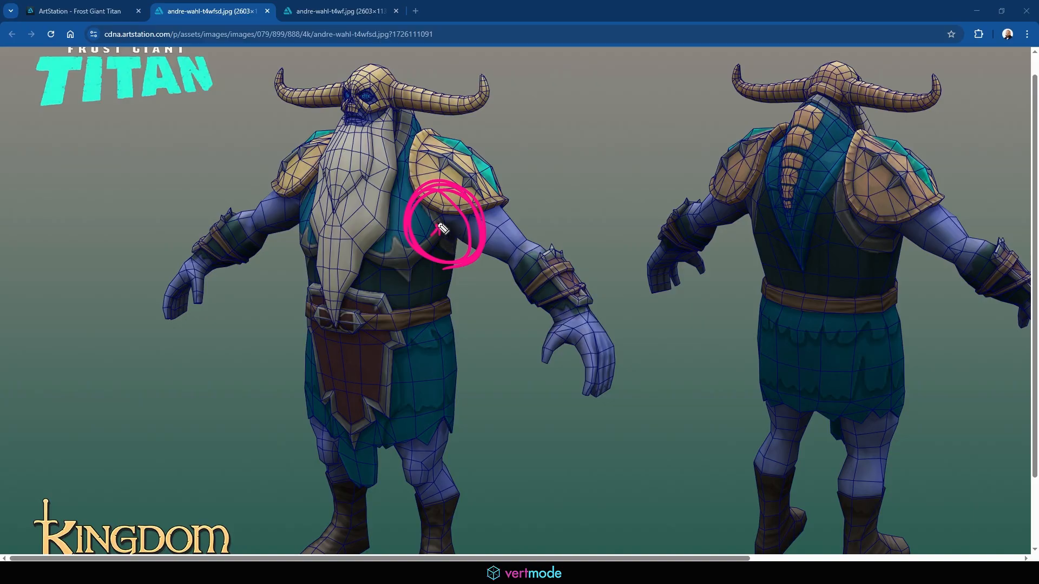
{"action": "left_click_drag", "start_coordinate": [441, 230], "coordinate": [440, 227]}
{"action": "key", "text": "Escape"}
Step: Review the game mesh renders and animation on the Frost Giant Titan artwork page, and bring back the untextured wireframe image
{"action": "left_click", "coordinate": [98, 5]}
{"action": "scroll", "coordinate": [329, 157], "scroll_direction": "up", "scroll_amount": 5}
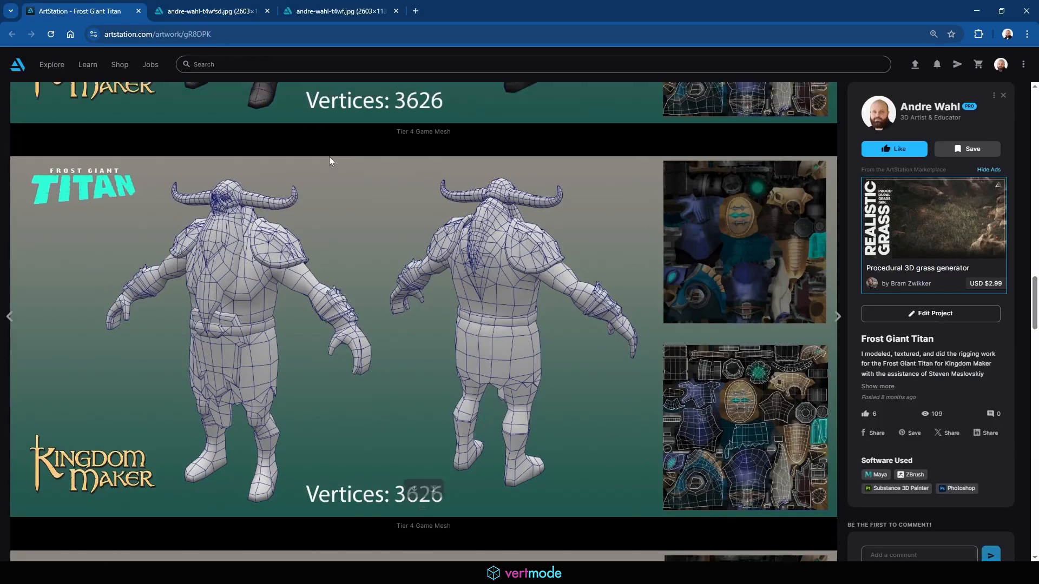
{"action": "scroll", "coordinate": [329, 157], "scroll_direction": "up", "scroll_amount": 6}
{"action": "scroll", "coordinate": [343, 164], "scroll_direction": "down", "scroll_amount": 3}
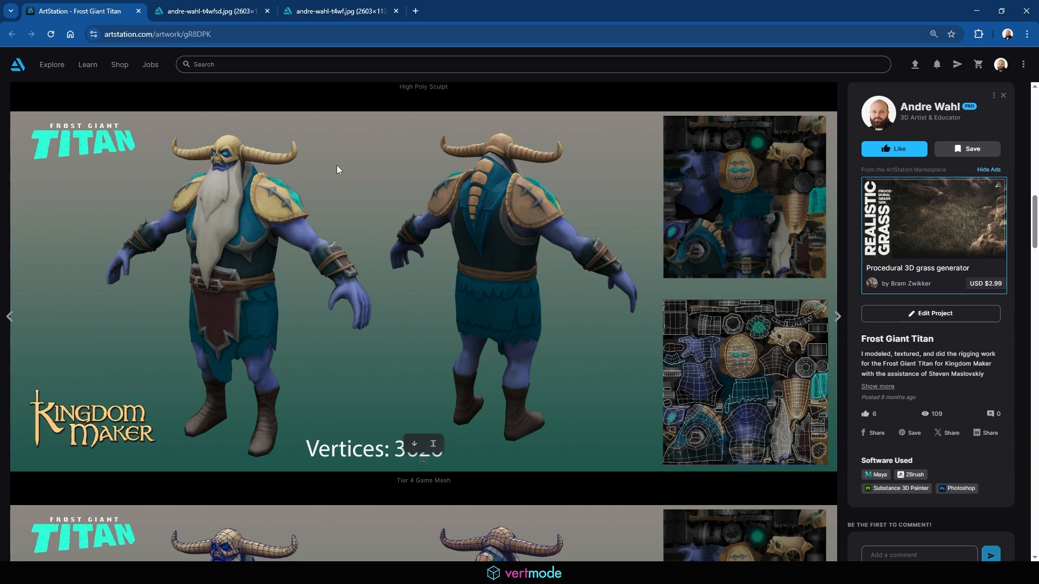
{"action": "scroll", "coordinate": [336, 169], "scroll_direction": "up", "scroll_amount": 10}
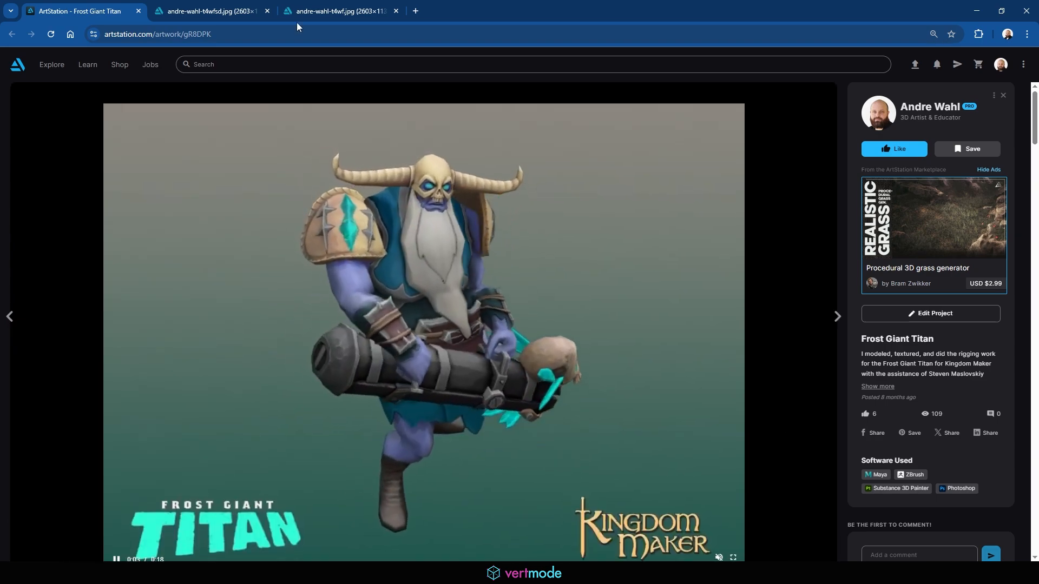
{"action": "left_click", "coordinate": [302, 12]}
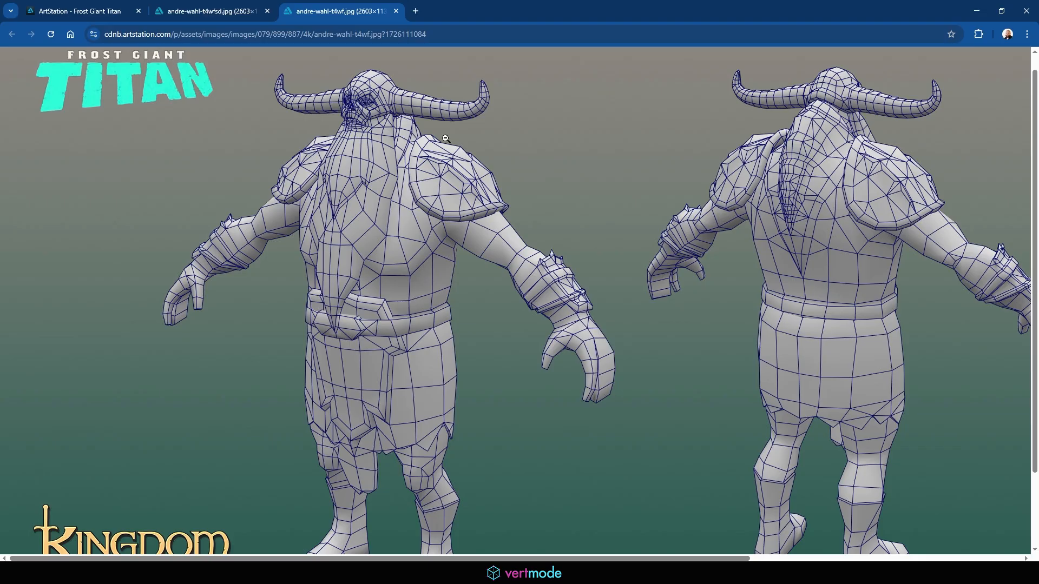
Step: Close both full-size Frost Giant Titan wireframe images and return to the knight scene in Maya
{"action": "left_click", "coordinate": [396, 11]}
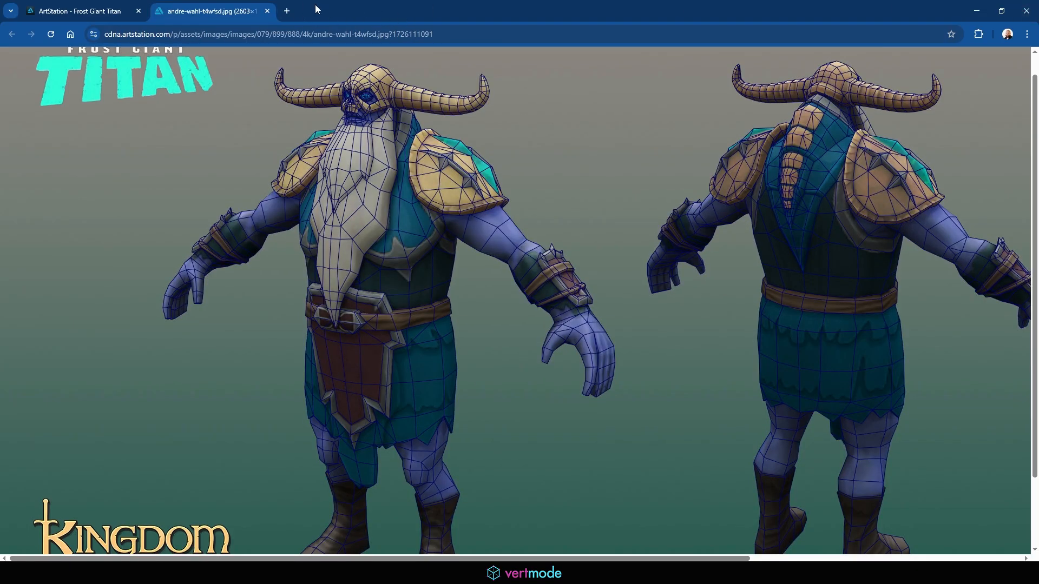
{"action": "left_click", "coordinate": [268, 11]}
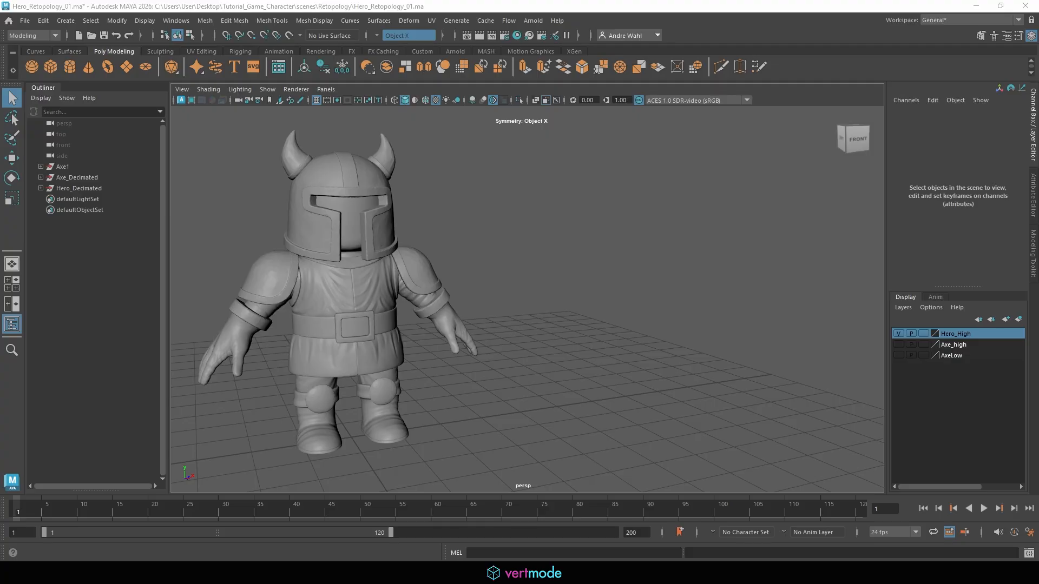
Step: Annotate the knight with arrows at the helmet, forearm armour, skirt and boot, and label the helmet as a separate piece
{"action": "left_click_drag", "start_coordinate": [436, 155], "coordinate": [415, 224]}
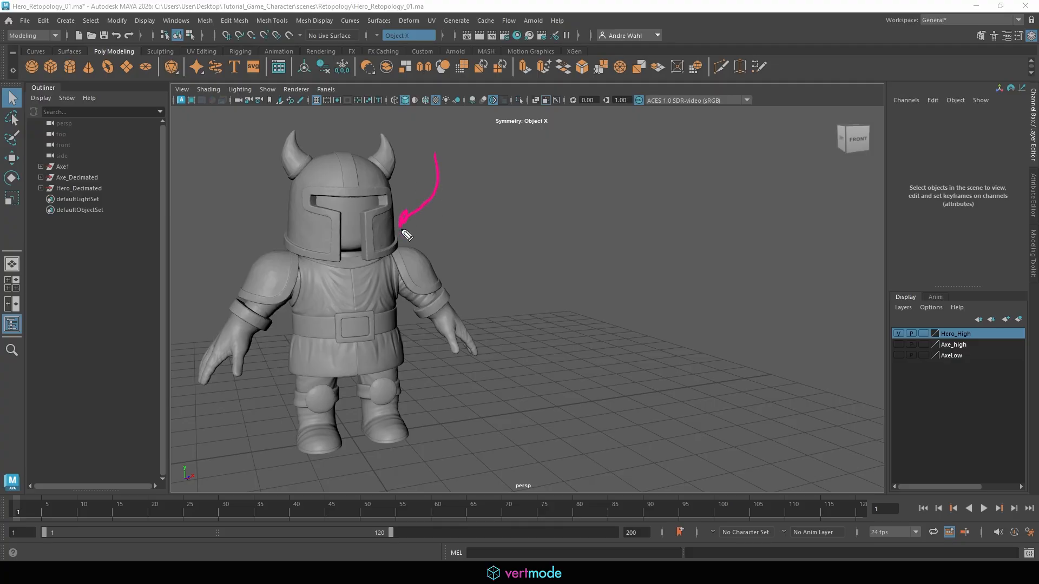
{"action": "mouse_move", "coordinate": [468, 161]}
{"action": "left_mouse_down"}
{"action": "mouse_move", "coordinate": [460, 181]}
{"action": "mouse_move", "coordinate": [559, 154]}
{"action": "left_mouse_up"}
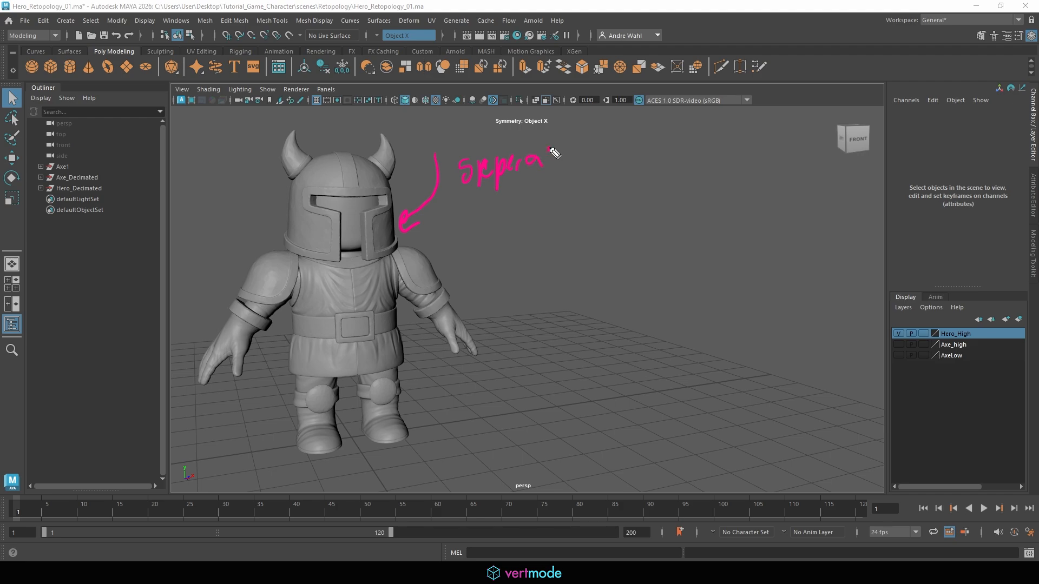
{"action": "left_click_drag", "start_coordinate": [473, 270], "coordinate": [459, 299]}
{"action": "mouse_move", "coordinate": [456, 290]}
{"action": "left_mouse_down"}
{"action": "mouse_move", "coordinate": [464, 299]}
{"action": "mouse_move", "coordinate": [479, 291]}
{"action": "left_mouse_up"}
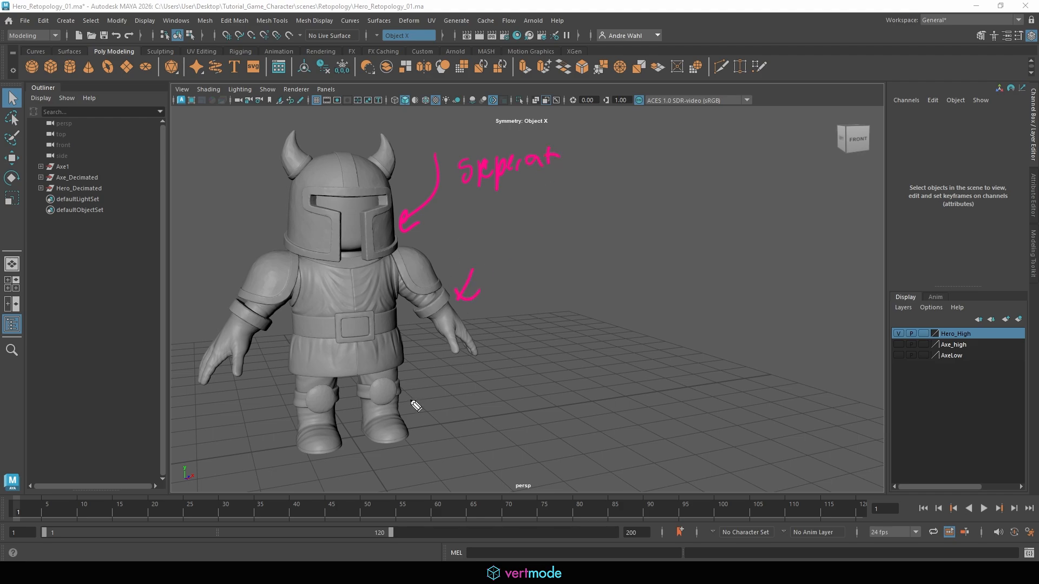
{"action": "mouse_move", "coordinate": [410, 403]}
{"action": "left_mouse_down"}
{"action": "mouse_move", "coordinate": [442, 427]}
{"action": "mouse_move", "coordinate": [415, 422]}
{"action": "left_mouse_up"}
{"action": "mouse_move", "coordinate": [446, 357]}
{"action": "left_mouse_down"}
{"action": "mouse_move", "coordinate": [422, 359]}
{"action": "mouse_move", "coordinate": [427, 367]}
{"action": "left_mouse_up"}
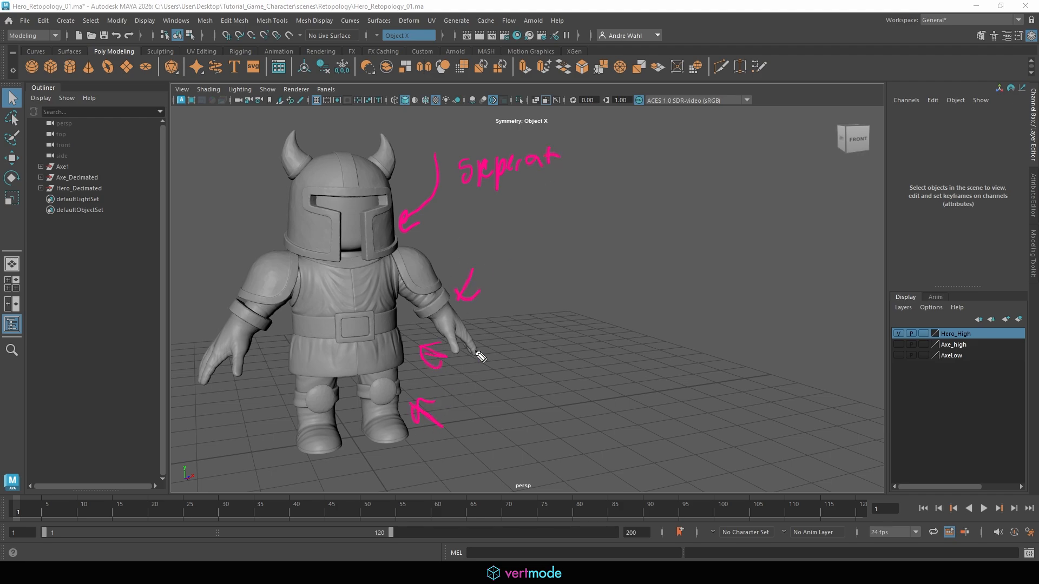
Step: Bracket the marked armour pieces, write and underline "Gear swaps" beside the knight, and clear all the marks
{"action": "mouse_move", "coordinate": [514, 230]}
{"action": "left_mouse_down"}
{"action": "mouse_move", "coordinate": [568, 346]}
{"action": "mouse_move", "coordinate": [525, 402]}
{"action": "left_mouse_up"}
{"action": "mouse_move", "coordinate": [591, 209]}
{"action": "left_mouse_down"}
{"action": "mouse_move", "coordinate": [595, 247]}
{"action": "mouse_move", "coordinate": [651, 239]}
{"action": "mouse_move", "coordinate": [684, 216]}
{"action": "mouse_move", "coordinate": [746, 218]}
{"action": "mouse_move", "coordinate": [776, 204]}
{"action": "mouse_move", "coordinate": [760, 223]}
{"action": "left_mouse_up"}
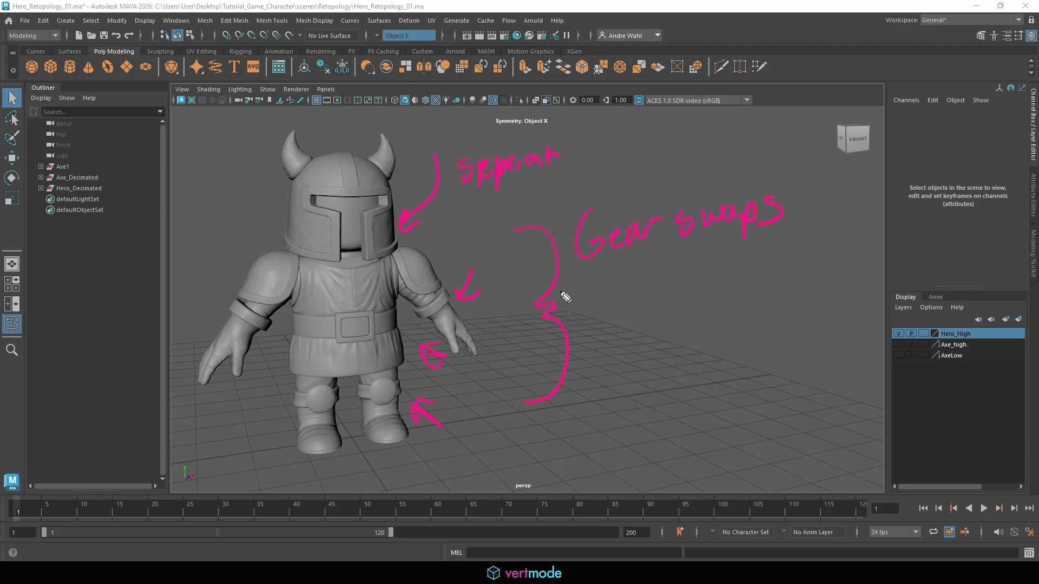
{"action": "left_click_drag", "start_coordinate": [560, 287], "coordinate": [790, 246]}
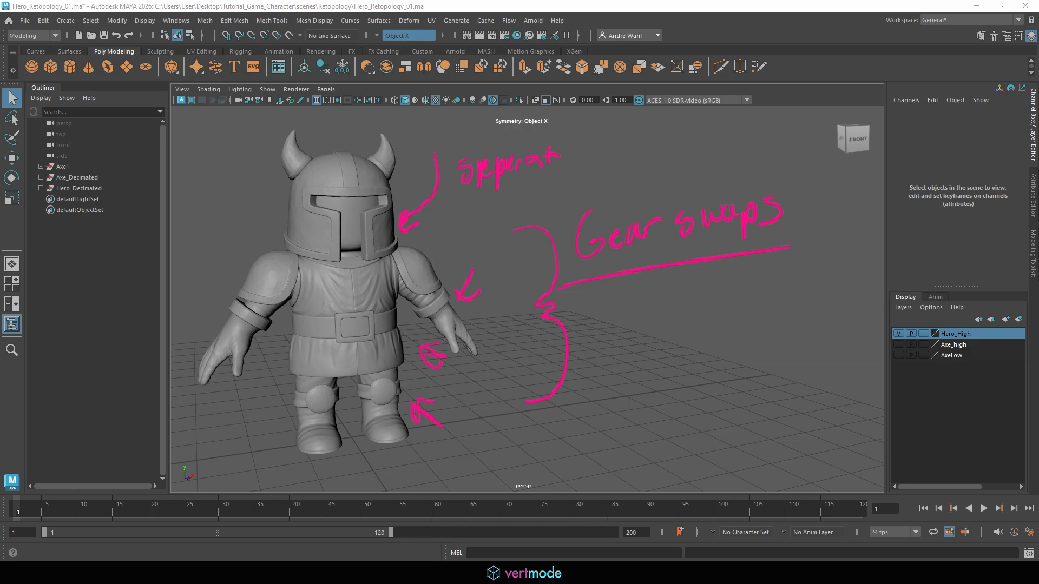
{"action": "key", "text": "Escape"}
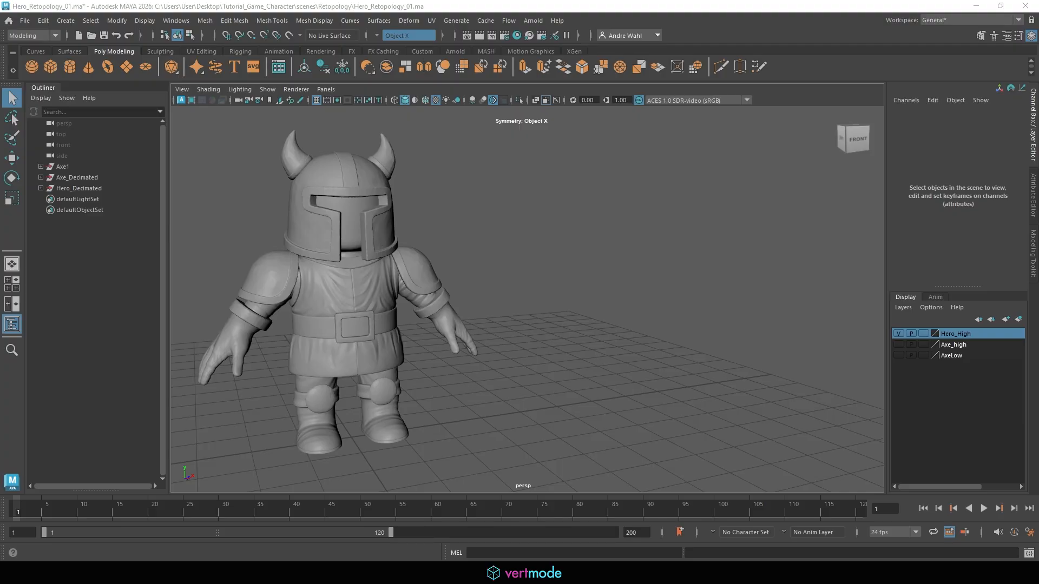
Step: Switch to the Spartan artwork page on ArtStation and examine the character renders down to the four helmet views
{"action": "left_click_drag", "start_coordinate": [0, 89], "coordinate": [514, 1]}
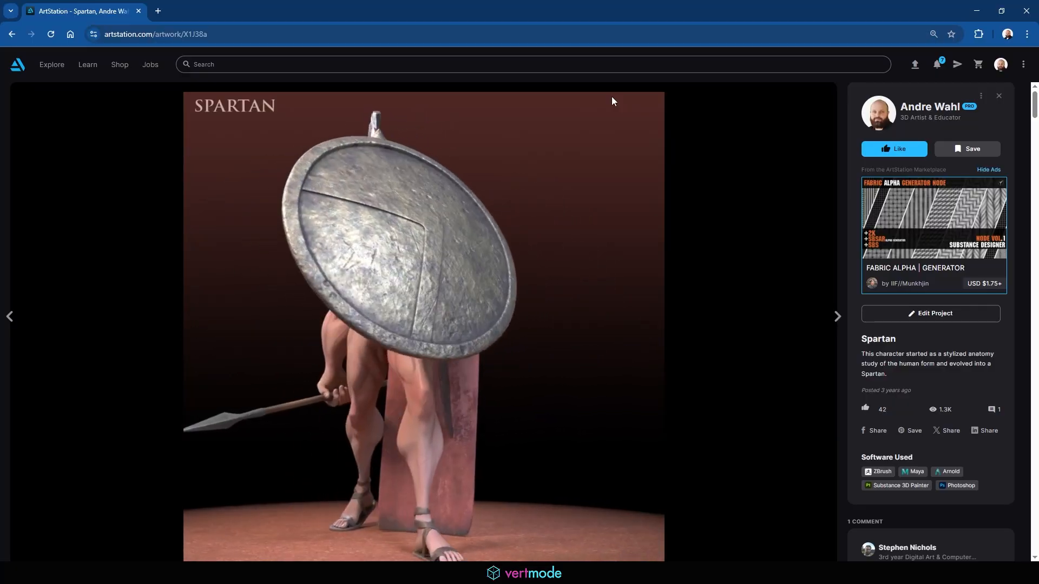
{"action": "scroll", "coordinate": [453, 176], "scroll_direction": "down", "scroll_amount": 5}
{"action": "scroll", "coordinate": [452, 177], "scroll_direction": "down", "scroll_amount": 20}
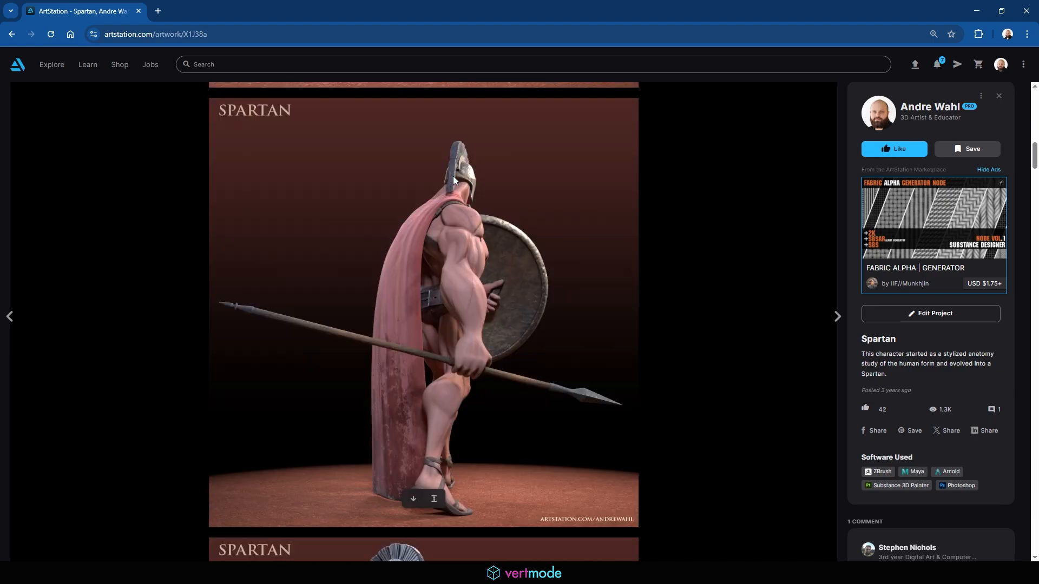
{"action": "scroll", "coordinate": [453, 177], "scroll_direction": "down", "scroll_amount": 15}
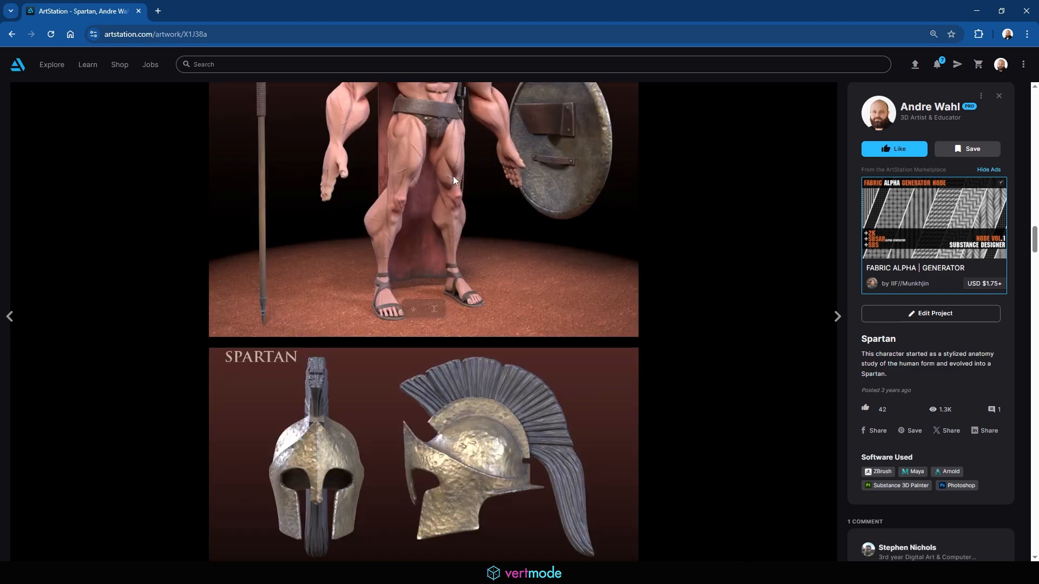
{"action": "scroll", "coordinate": [452, 177], "scroll_direction": "down", "scroll_amount": 2}
{"action": "scroll", "coordinate": [452, 176], "scroll_direction": "down", "scroll_amount": 3}
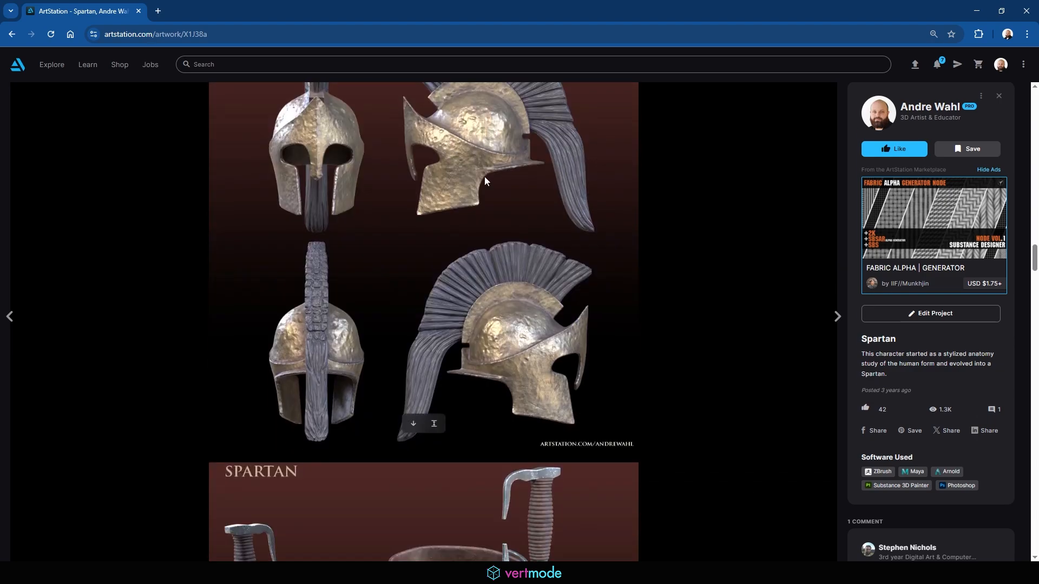
{"action": "scroll", "coordinate": [396, 264], "scroll_direction": "up", "scroll_amount": 1}
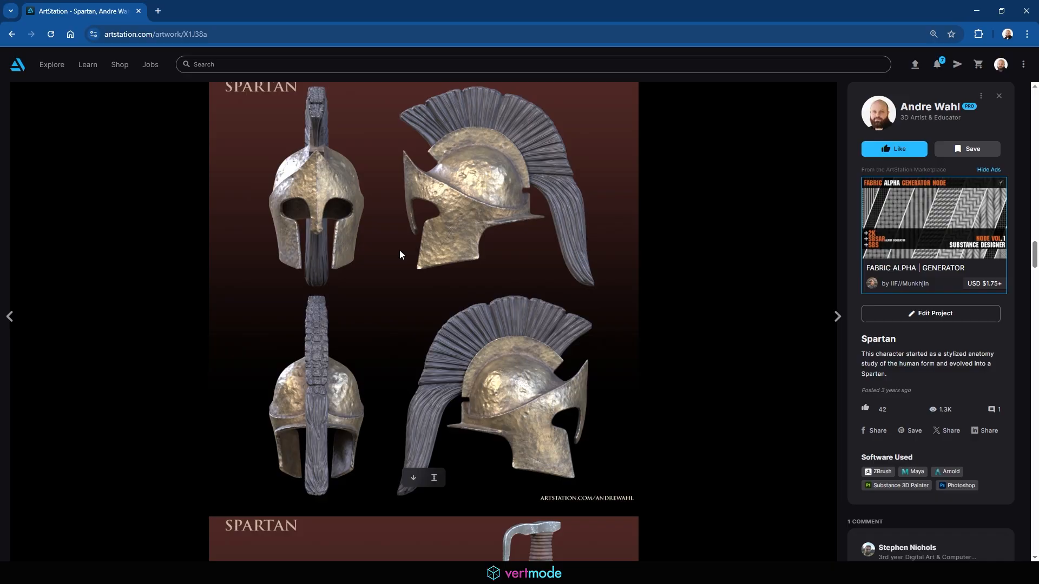
Step: Bring up the Frost Giant Titan game meshes for comparison, move that window aside, and view the Spartan's belt and scabbard
{"action": "left_click_drag", "start_coordinate": [1038, 162], "coordinate": [450, 46]}
{"action": "scroll", "coordinate": [332, 301], "scroll_direction": "down", "scroll_amount": 12}
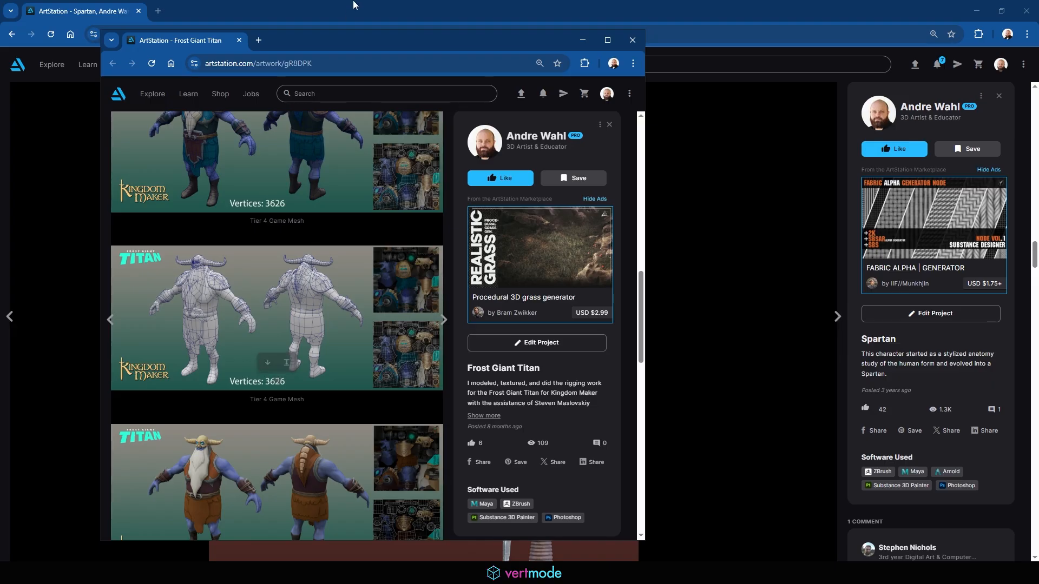
{"action": "left_click_drag", "start_coordinate": [327, 39], "coordinate": [1038, 59]}
{"action": "scroll", "coordinate": [332, 195], "scroll_direction": "down", "scroll_amount": 8}
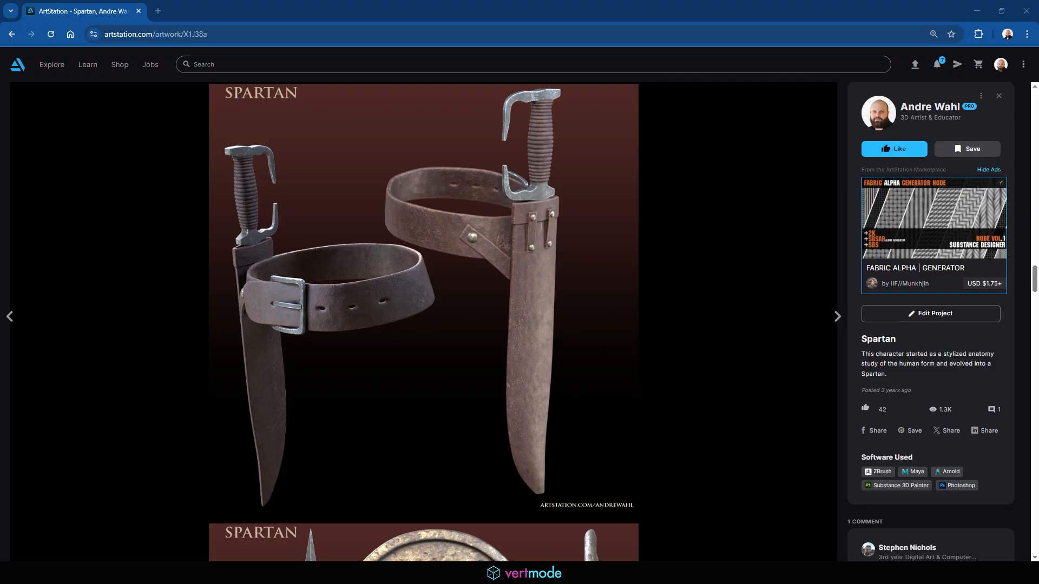
Step: Review the Frost Giant Titan's textured and wireframe game mesh images in a maximized window, and move that window off the Spartan page
{"action": "left_click_drag", "start_coordinate": [0, 170], "coordinate": [254, 170]}
{"action": "left_click_drag", "start_coordinate": [484, 64], "coordinate": [483, 62]}
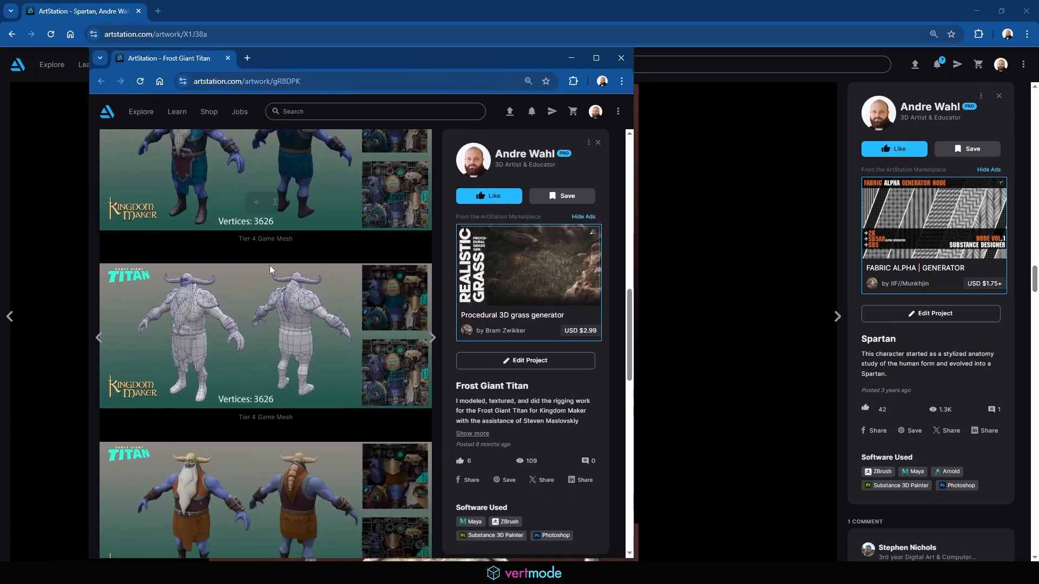
{"action": "scroll", "coordinate": [229, 226], "scroll_direction": "up", "scroll_amount": 1}
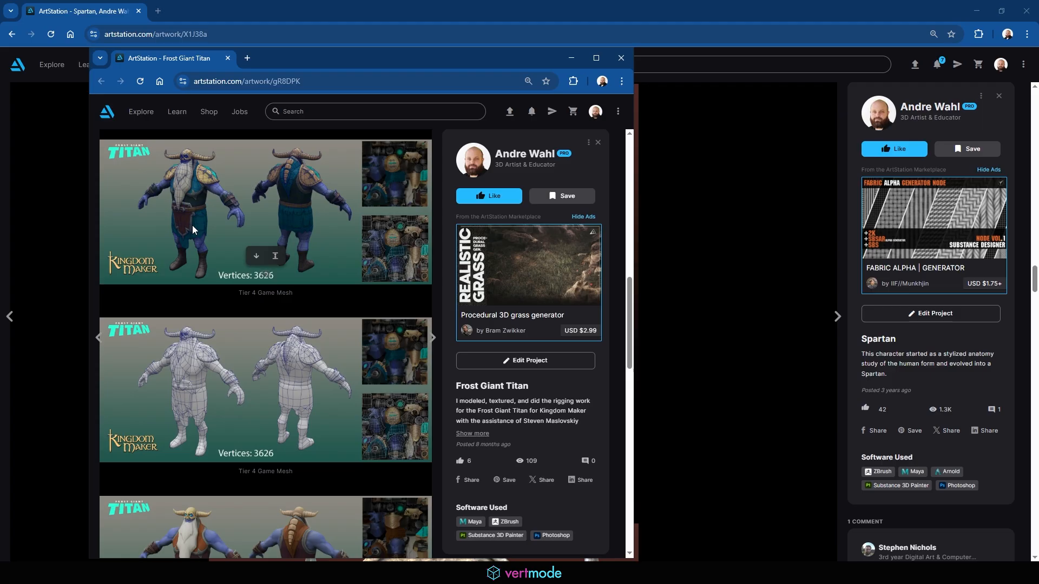
{"action": "left_click_drag", "start_coordinate": [430, 54], "coordinate": [347, 5]}
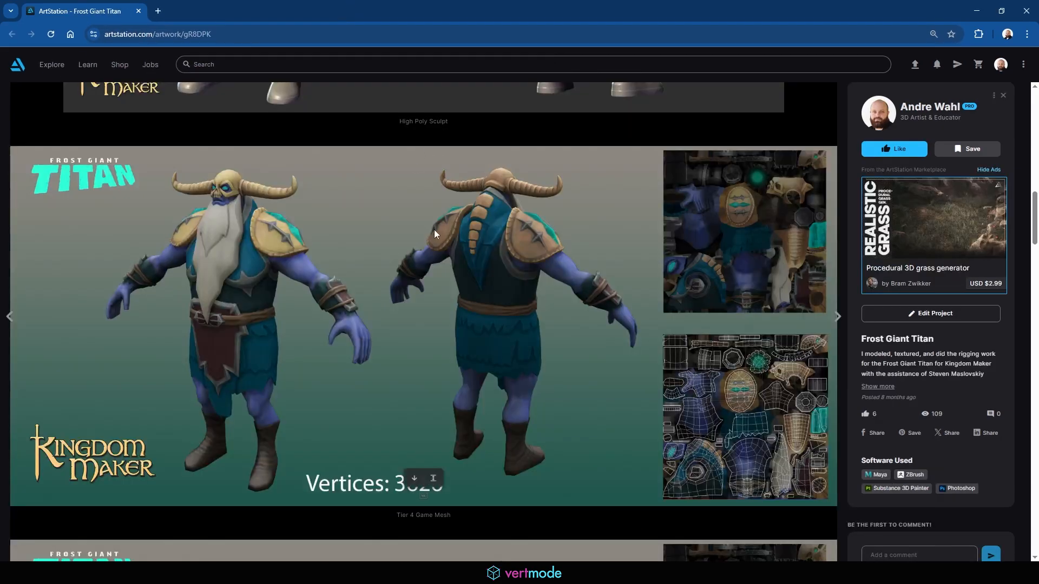
{"action": "scroll", "coordinate": [436, 222], "scroll_direction": "up", "scroll_amount": 6}
{"action": "scroll", "coordinate": [406, 238], "scroll_direction": "down", "scroll_amount": 7}
{"action": "scroll", "coordinate": [400, 244], "scroll_direction": "up", "scroll_amount": 3}
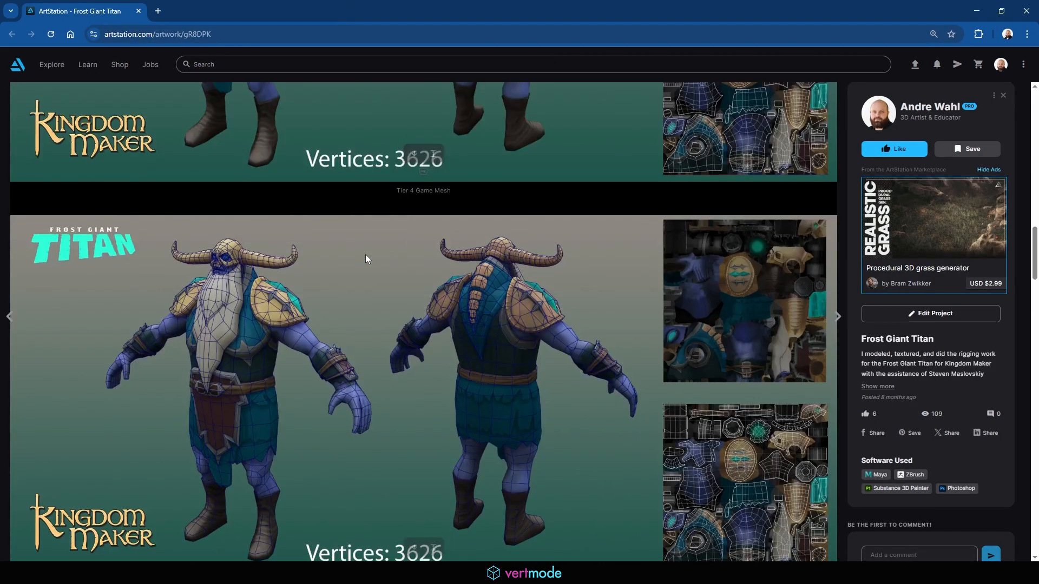
{"action": "scroll", "coordinate": [357, 260], "scroll_direction": "down", "scroll_amount": 6}
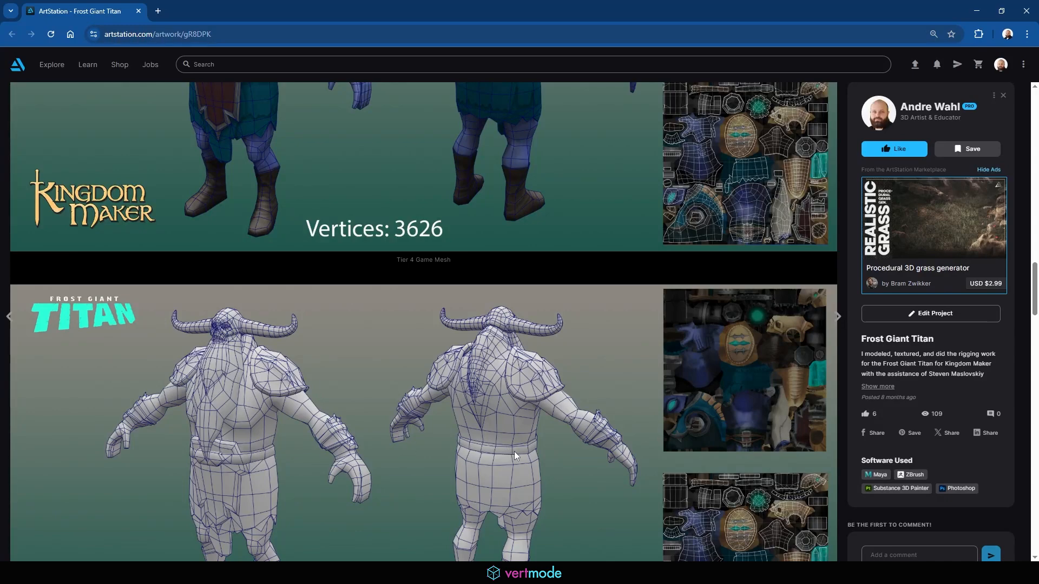
{"action": "scroll", "coordinate": [463, 411], "scroll_direction": "down", "scroll_amount": 3}
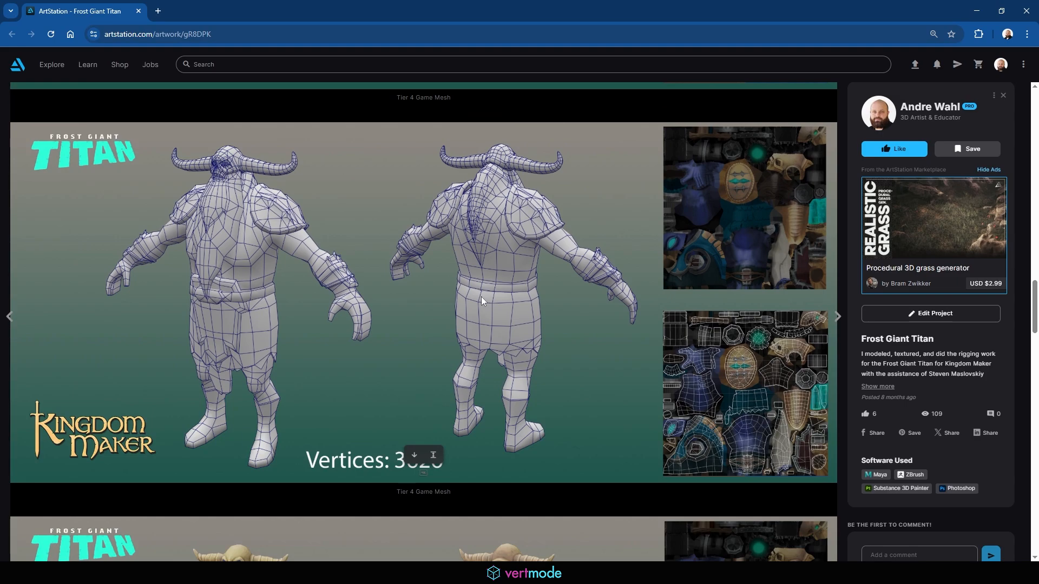
{"action": "left_click_drag", "start_coordinate": [789, 12], "coordinate": [1, 196]}
Step: Examine the Spartan's shield, sword and leather harness renders, and the full-body turnarounds with and without gear
{"action": "scroll", "coordinate": [405, 177], "scroll_direction": "down", "scroll_amount": 10}
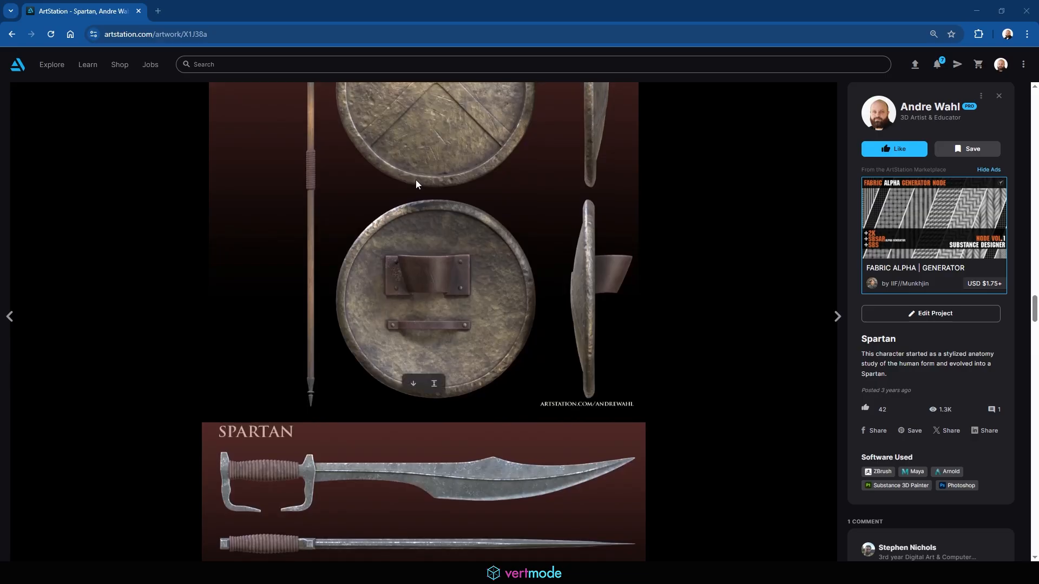
{"action": "scroll", "coordinate": [415, 185], "scroll_direction": "down", "scroll_amount": 12}
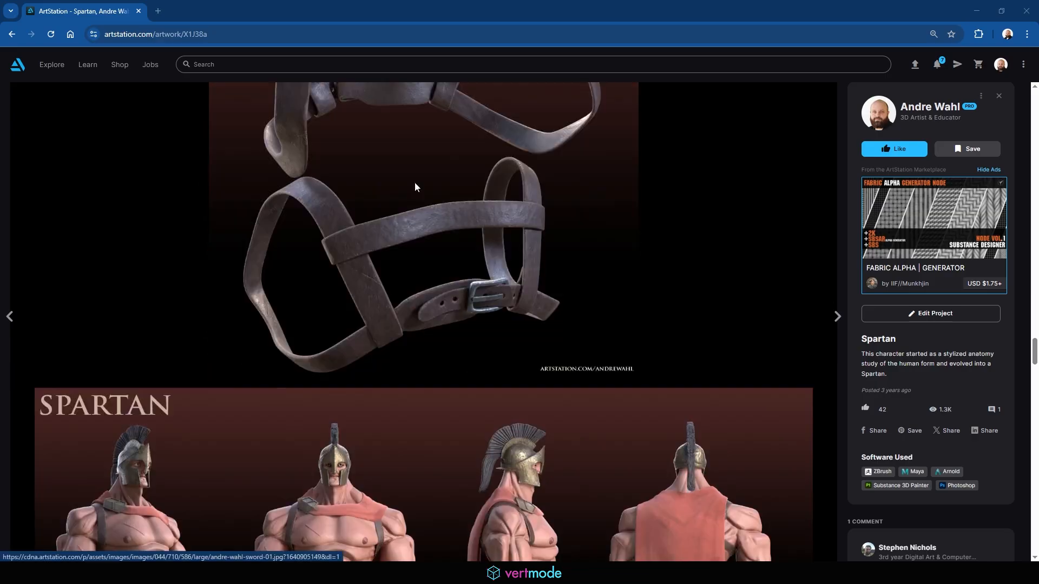
{"action": "scroll", "coordinate": [252, 221], "scroll_direction": "up", "scroll_amount": 1}
{"action": "scroll", "coordinate": [347, 276], "scroll_direction": "down", "scroll_amount": 1}
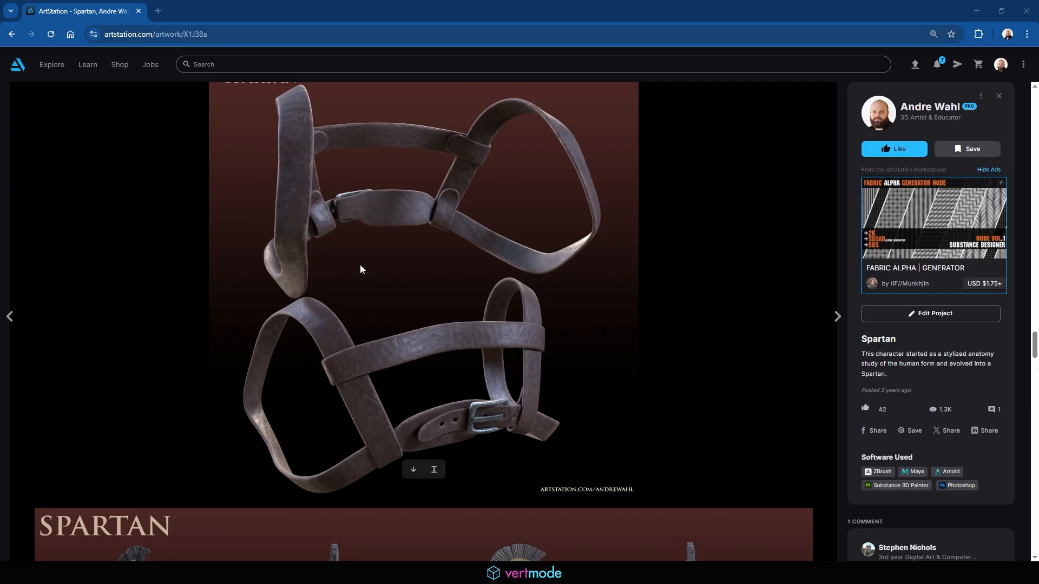
{"action": "scroll", "coordinate": [360, 267], "scroll_direction": "down", "scroll_amount": 5}
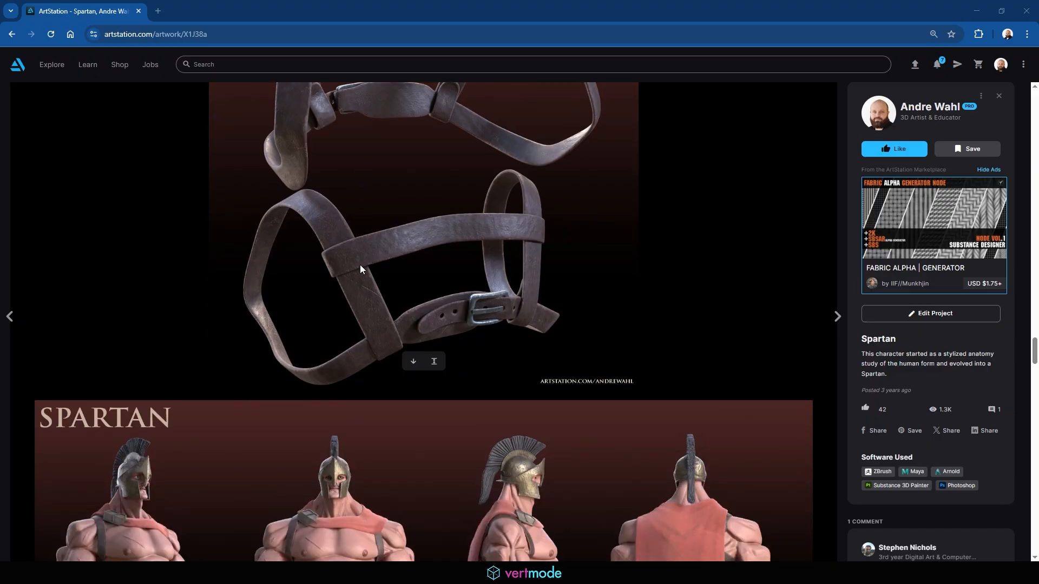
{"action": "scroll", "coordinate": [360, 268], "scroll_direction": "down", "scroll_amount": 10}
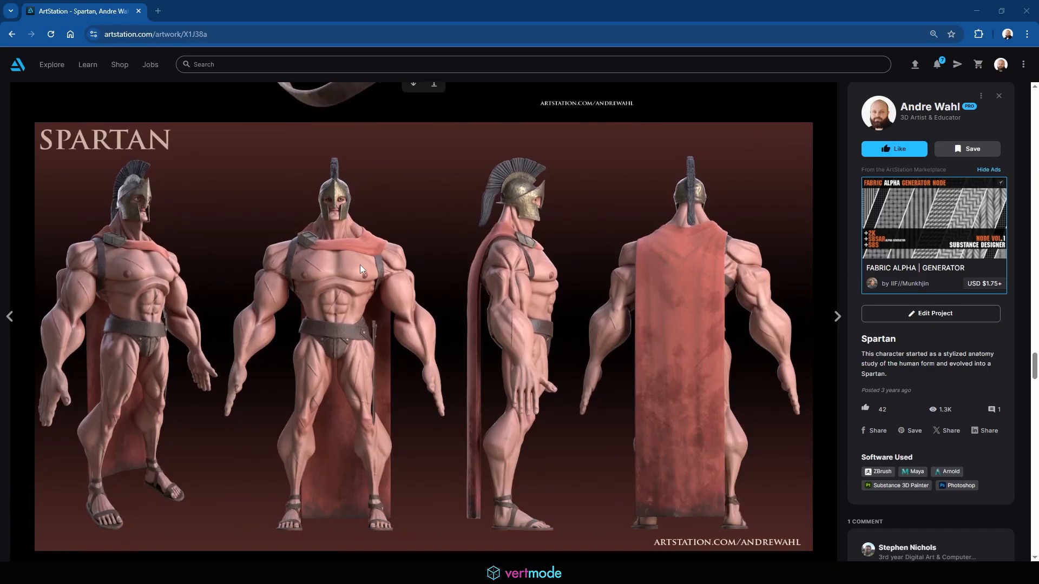
{"action": "scroll", "coordinate": [359, 265], "scroll_direction": "down", "scroll_amount": 5}
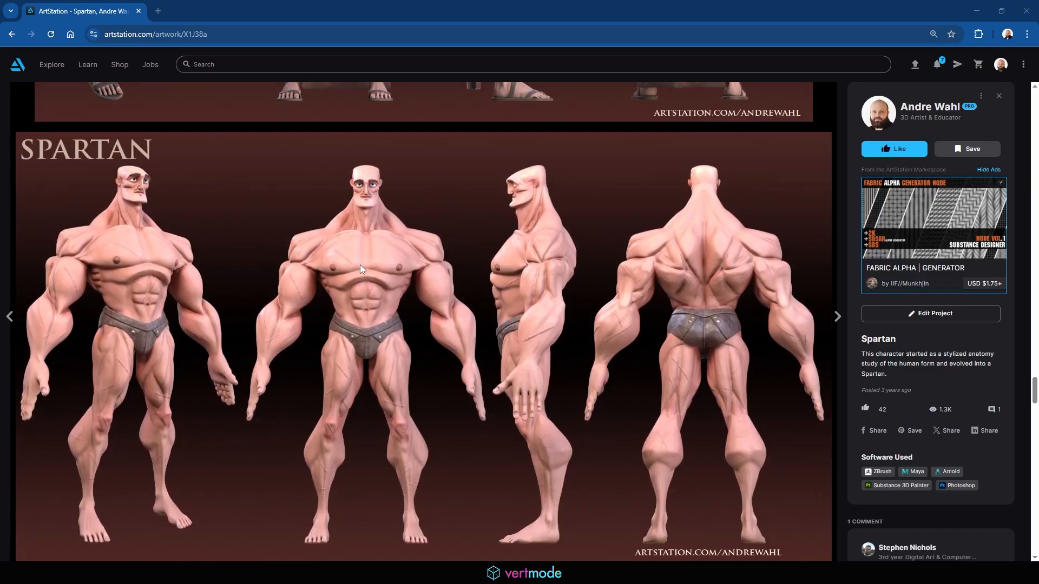
Step: Examine the Spartan wireframes of the geared character, bare body, head, helmet, shield and spear
{"action": "scroll", "coordinate": [359, 265], "scroll_direction": "down", "scroll_amount": 15}
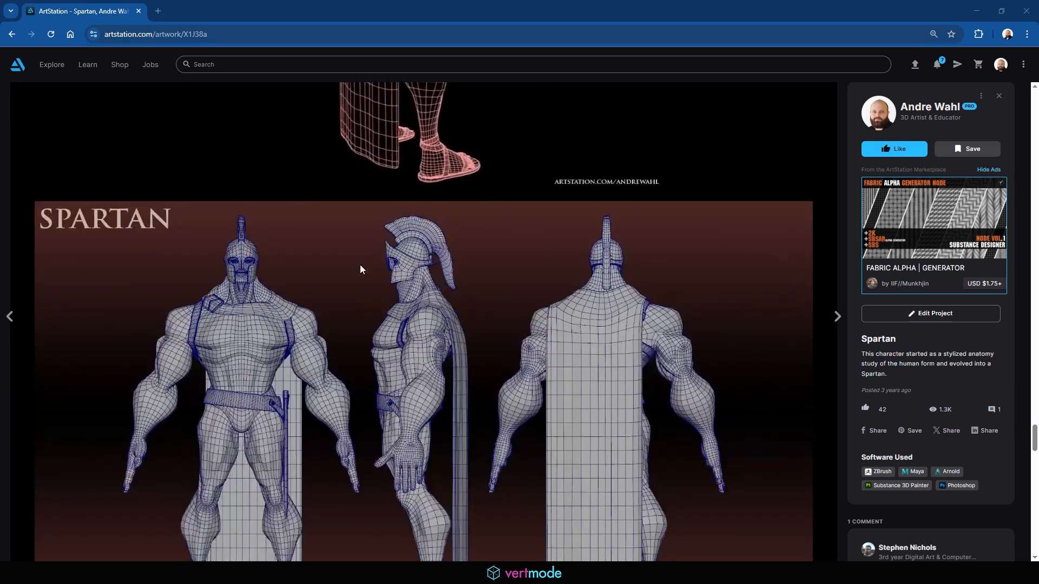
{"action": "scroll", "coordinate": [361, 259], "scroll_direction": "down", "scroll_amount": 5}
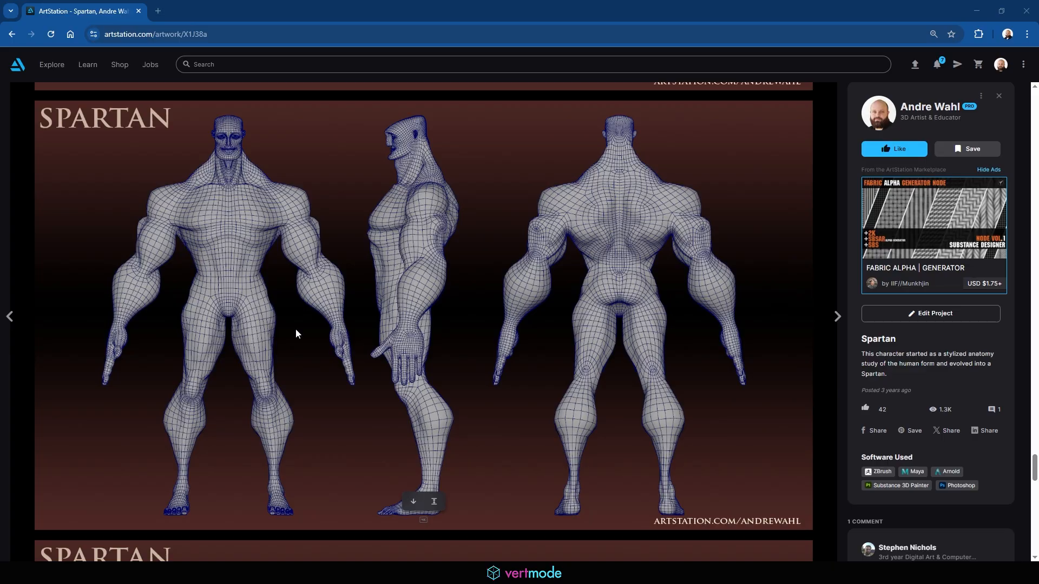
{"action": "scroll", "coordinate": [295, 334], "scroll_direction": "down", "scroll_amount": 10}
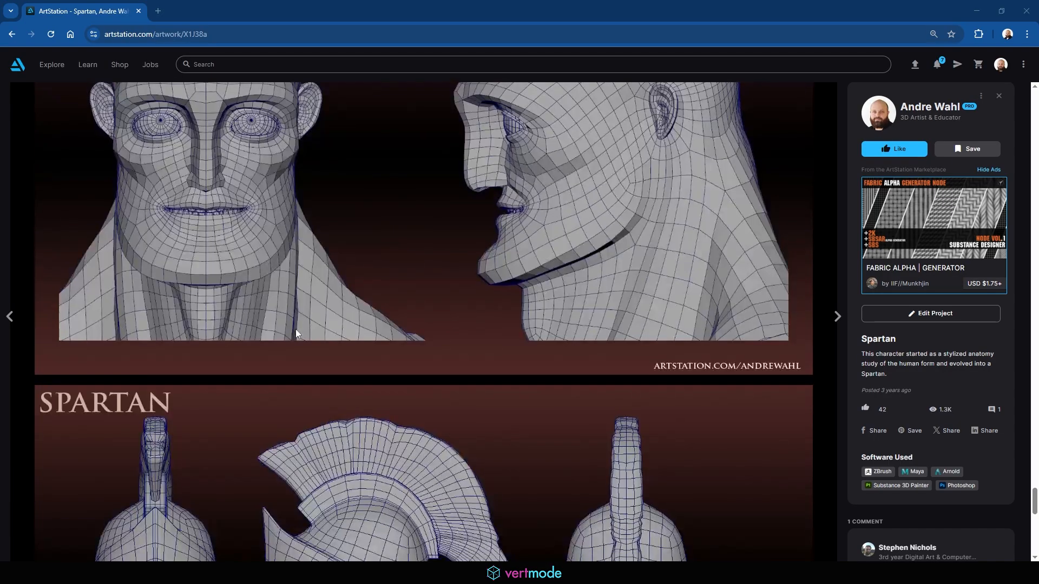
{"action": "scroll", "coordinate": [324, 333], "scroll_direction": "down", "scroll_amount": 10}
{"action": "scroll", "coordinate": [339, 334], "scroll_direction": "down", "scroll_amount": 2}
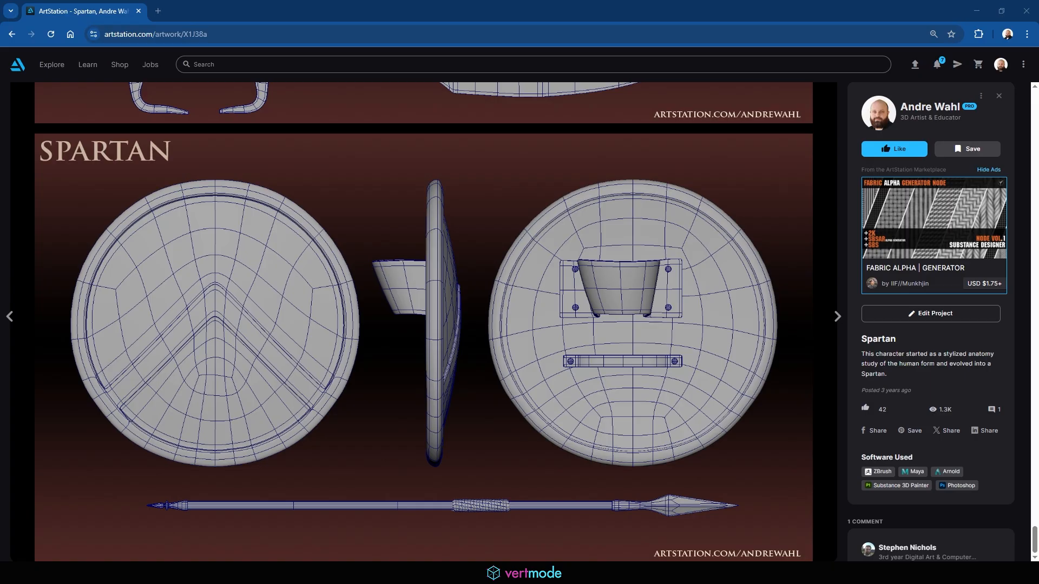
Step: Return to the knight scene in Maya and duplicate the Hero_Decimated mesh
{"action": "left_click_drag", "start_coordinate": [63, 56], "coordinate": [313, 19]}
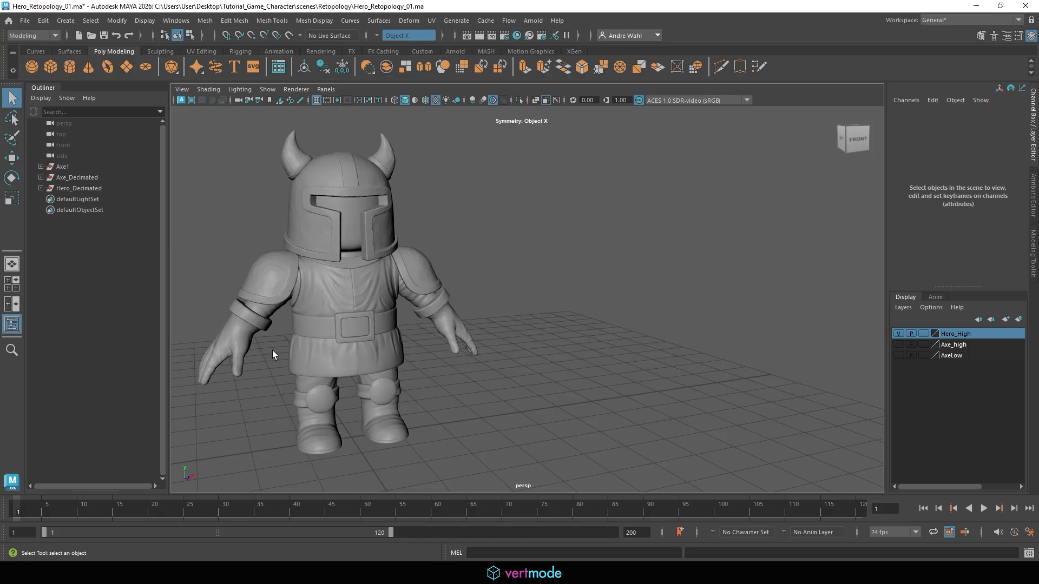
{"action": "left_click", "coordinate": [99, 187]}
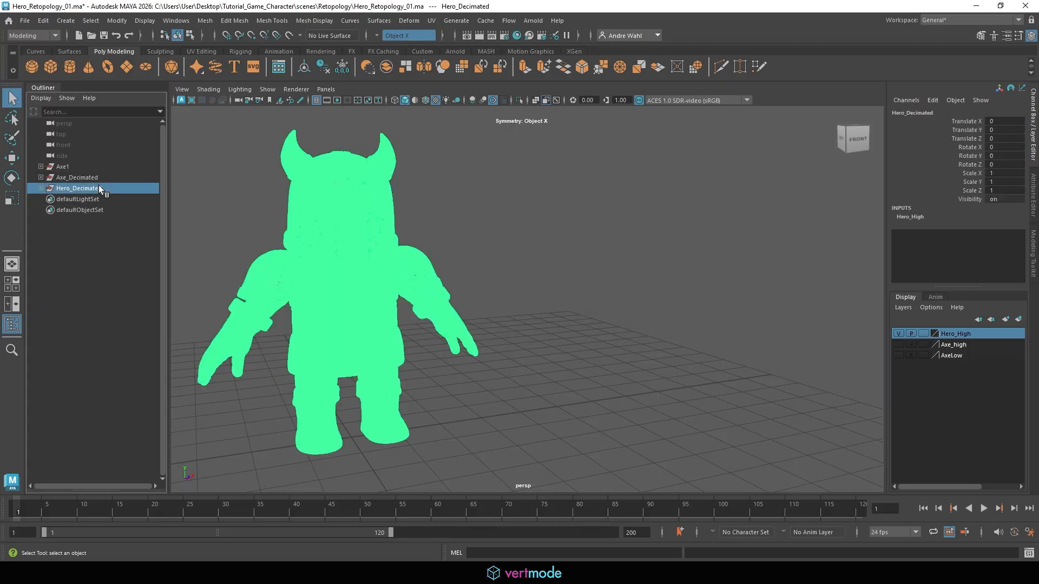
{"action": "key", "text": "ctrl+d"}
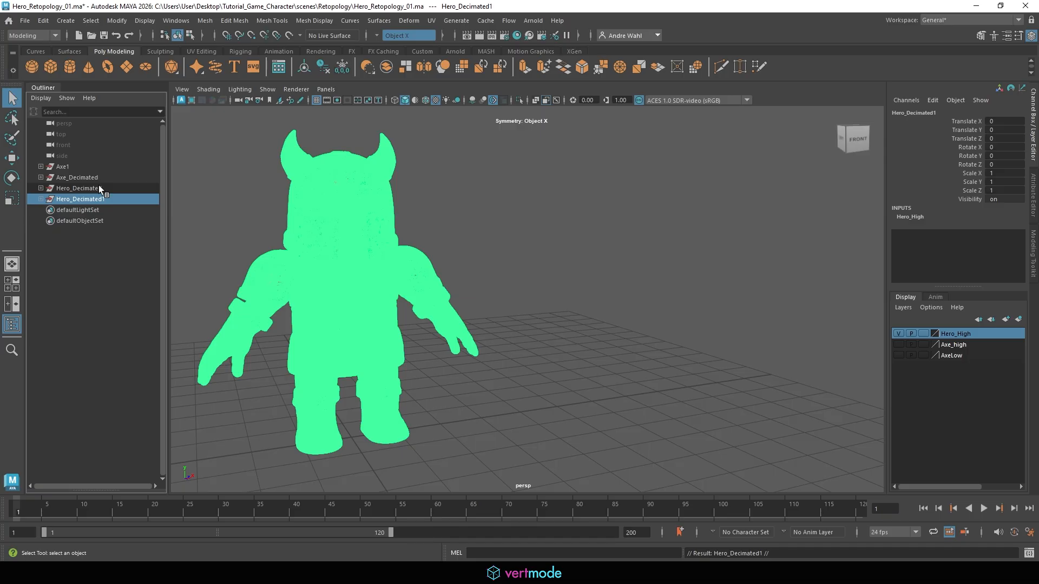
Step: Remove the duplicated mesh Hero_Decimated1 from the Hero_High display layer and hide that layer
{"action": "left_click", "coordinate": [98, 187]}
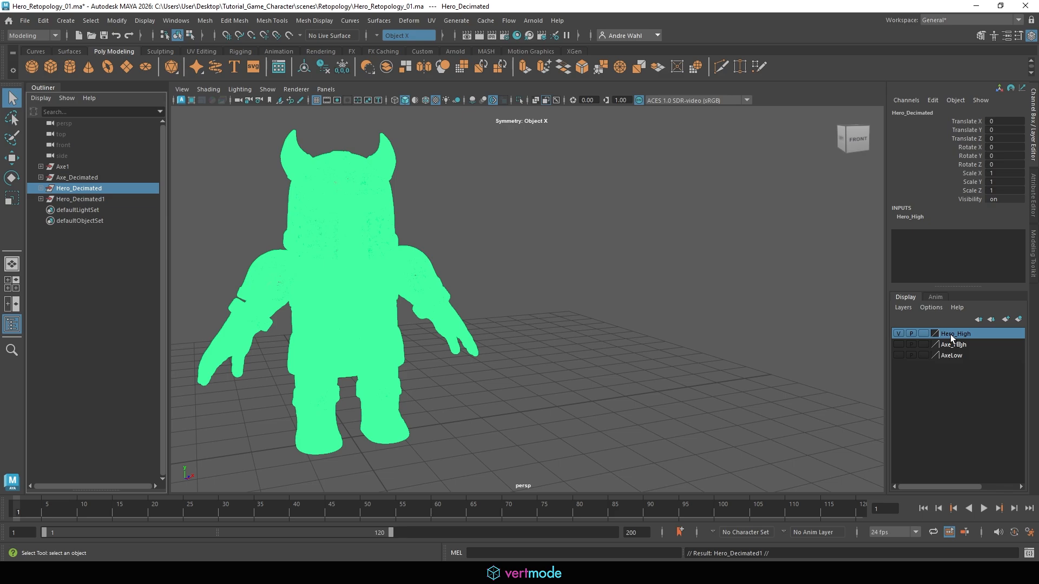
{"action": "left_click", "coordinate": [899, 334]}
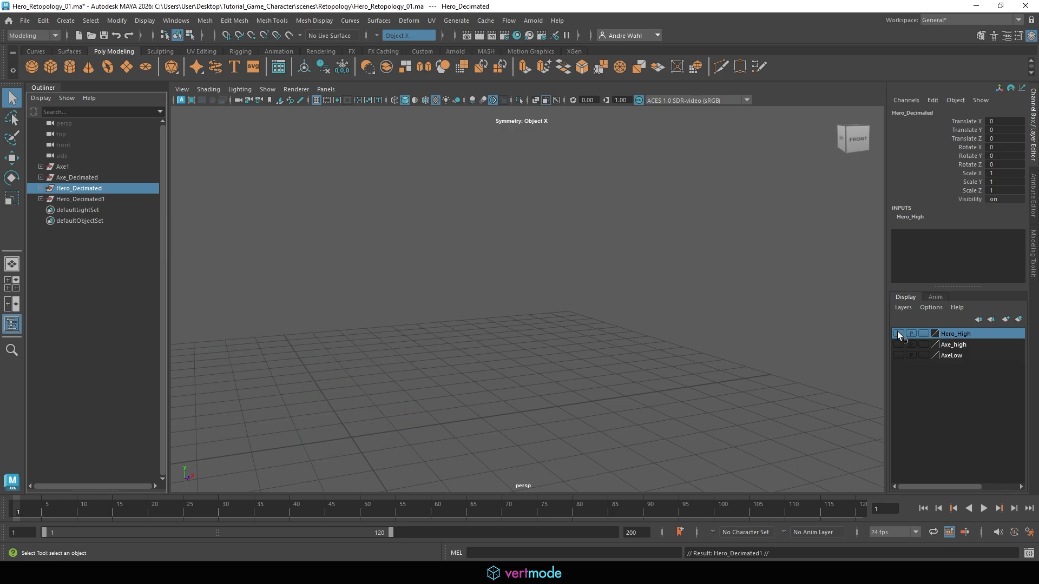
{"action": "left_click", "coordinate": [899, 334]}
{"action": "left_click", "coordinate": [103, 200]}
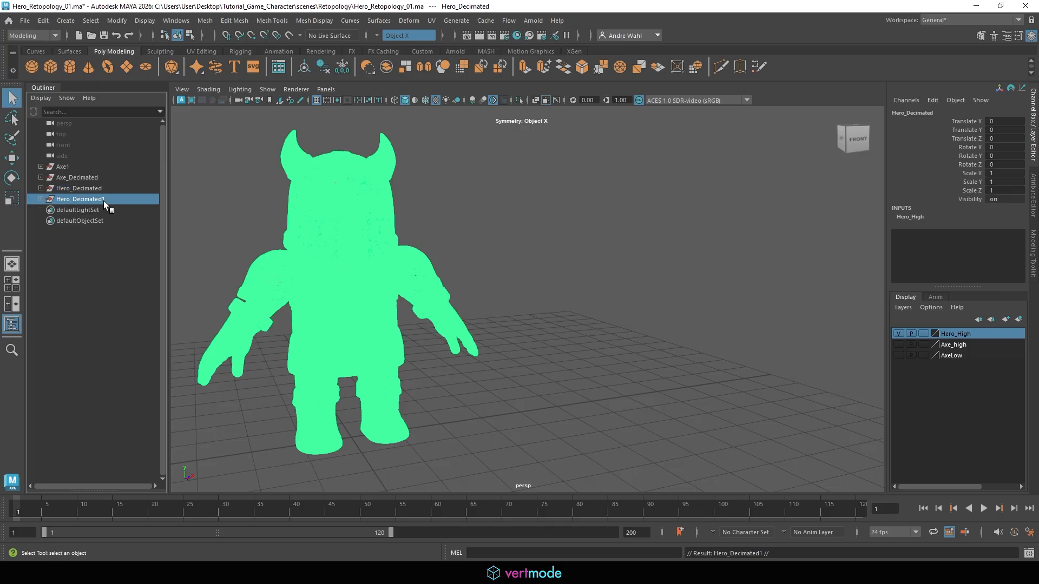
{"action": "right_click", "coordinate": [985, 332]}
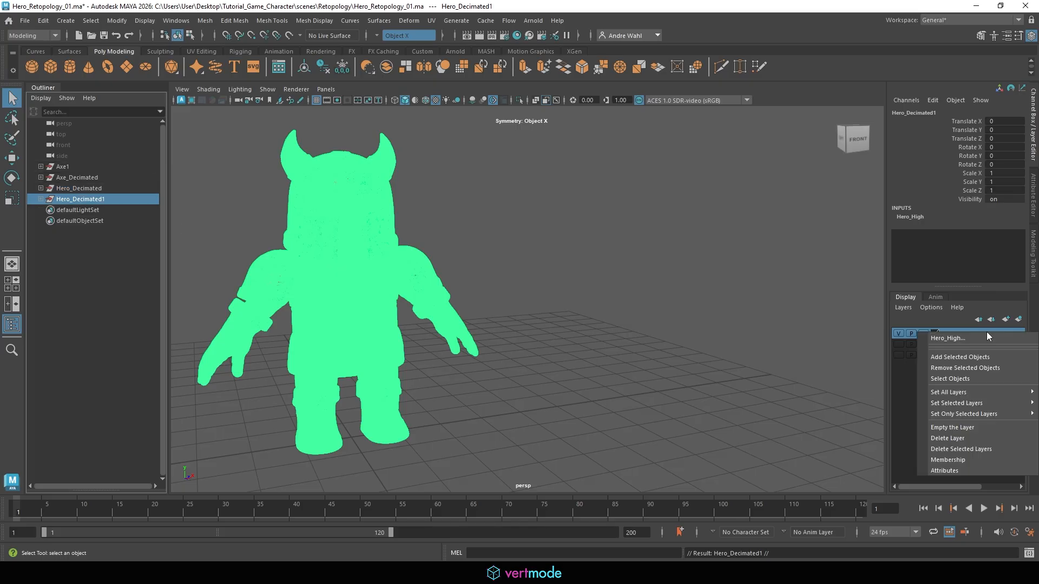
{"action": "left_click", "coordinate": [958, 371]}
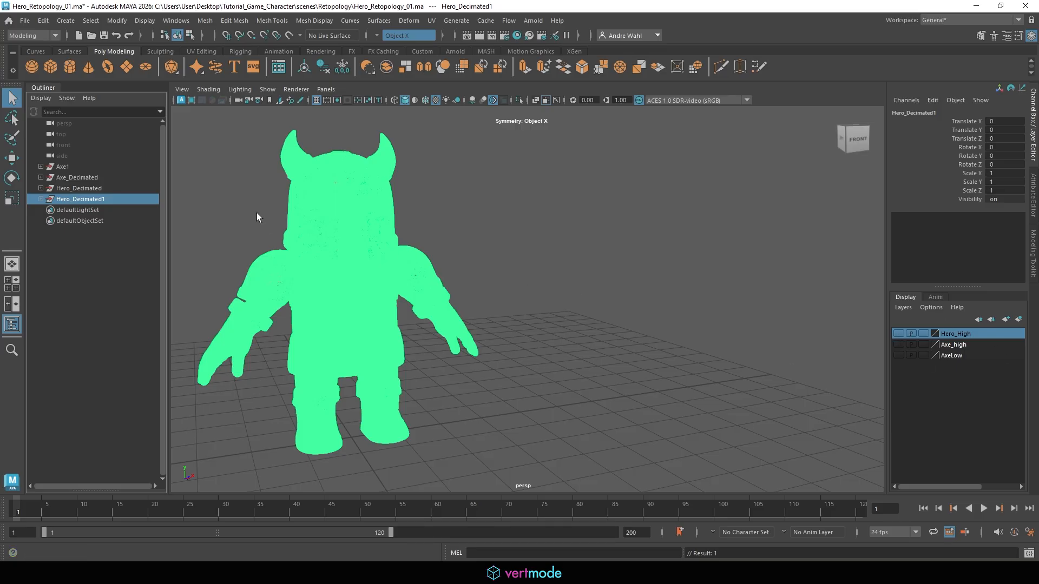
{"action": "left_click", "coordinate": [89, 188]}
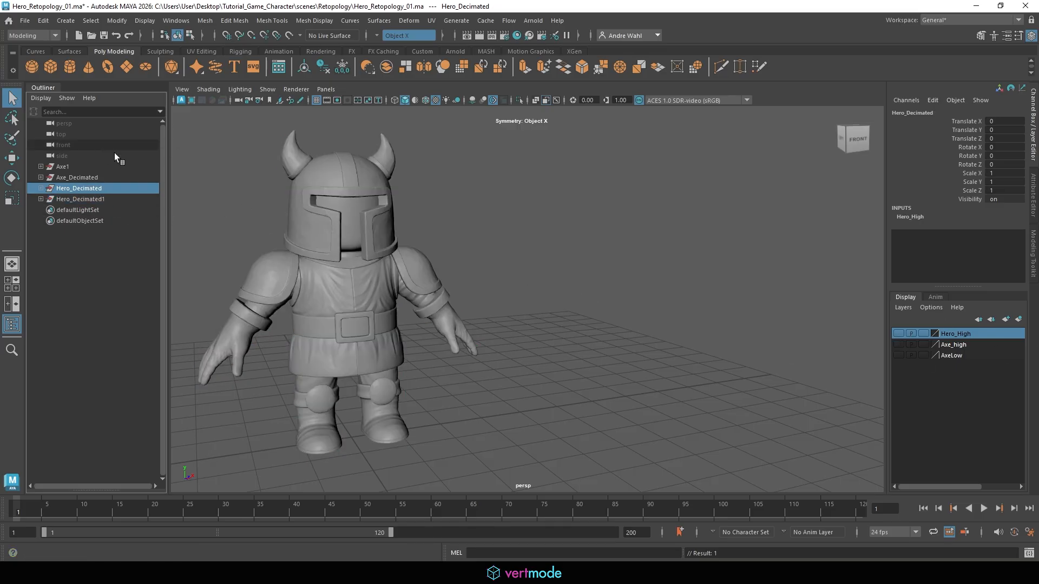
Step: Rename the duplicated mesh group Hero_Decimated1 as Her_Retopo_base
{"action": "left_click", "coordinate": [66, 199]}
{"action": "double_click", "coordinate": [103, 199]}
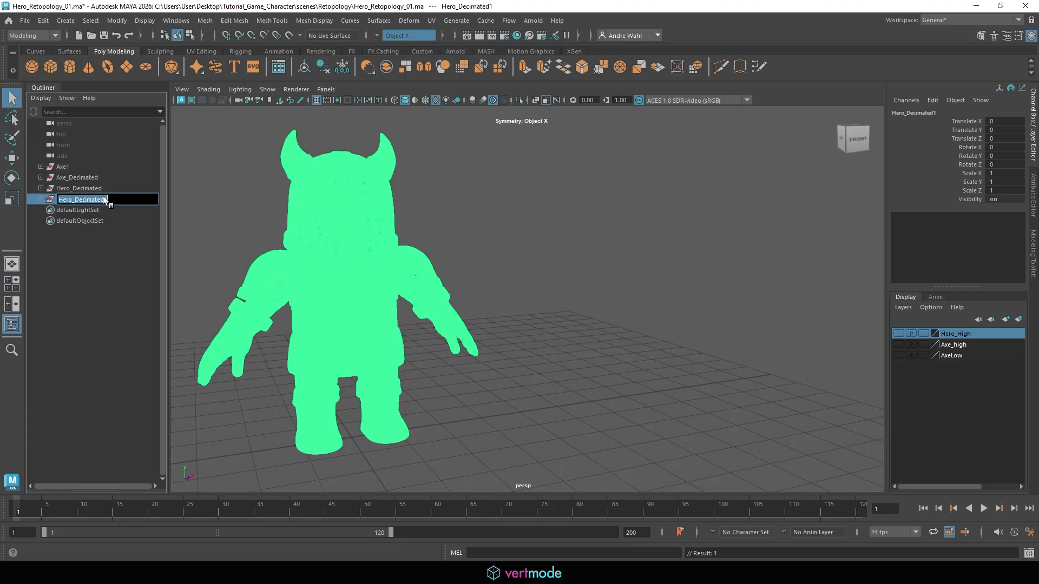
{"action": "type", "text": "He"}
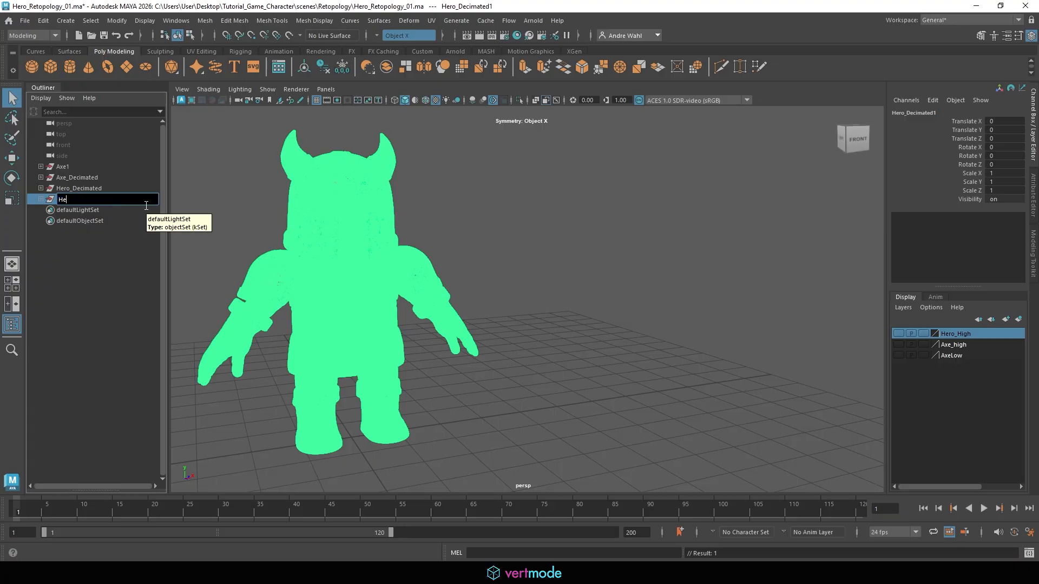
{"action": "type", "text": "r_Retopo_base"}
{"action": "key", "text": "Return"}
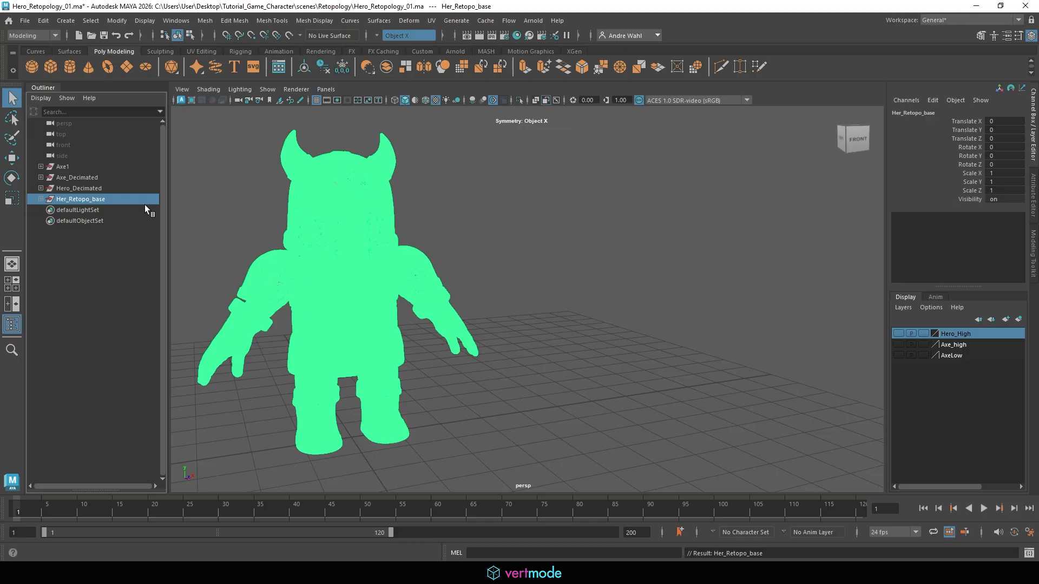
{"action": "left_click", "coordinate": [550, 232]}
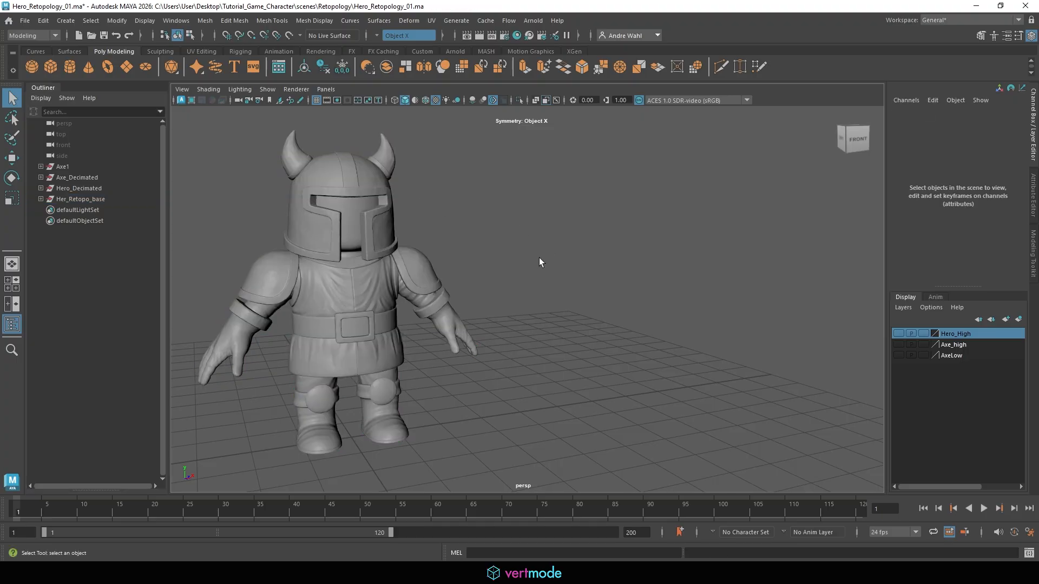
Step: Isolate the knight's gloved hands and the long-sleeved undershirt from the retopology base
{"action": "key", "text": "f"}
{"action": "left_click", "coordinate": [499, 263]}
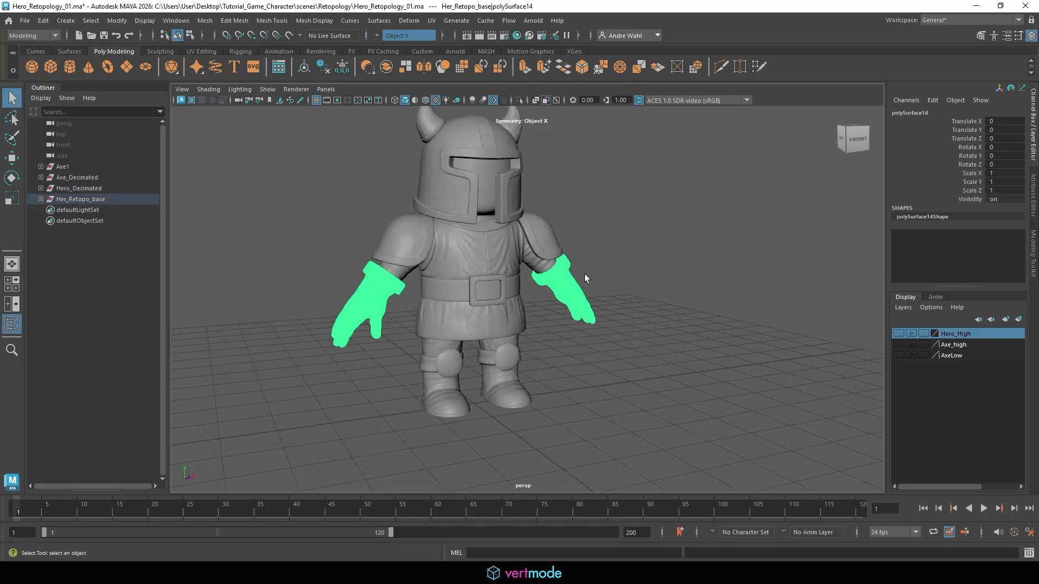
{"action": "left_click", "coordinate": [400, 275], "text": "shift"}
{"action": "left_click", "coordinate": [518, 103]}
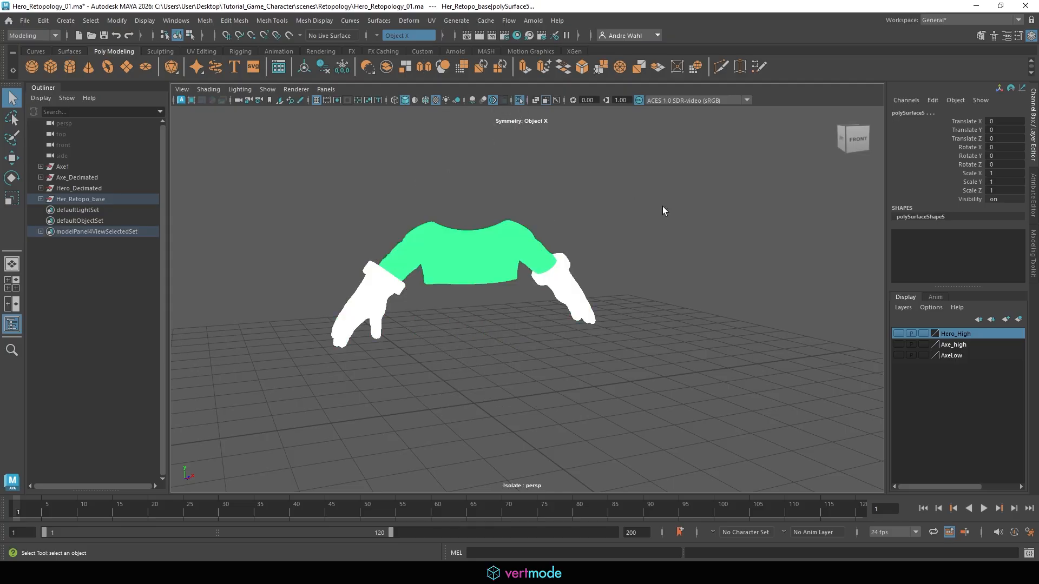
{"action": "left_click", "coordinate": [662, 206]}
{"action": "right_click_drag", "start_coordinate": [644, 270], "coordinate": [638, 338], "text": "alt"}
{"action": "left_click_drag", "start_coordinate": [637, 338], "coordinate": [622, 363], "text": "alt"}
{"action": "right_click_drag", "start_coordinate": [433, 325], "coordinate": [476, 341], "text": "alt"}
{"action": "middle_click_drag", "start_coordinate": [676, 313], "coordinate": [558, 334], "text": "alt"}
{"action": "left_click_drag", "start_coordinate": [558, 333], "coordinate": [559, 334], "text": "alt"}
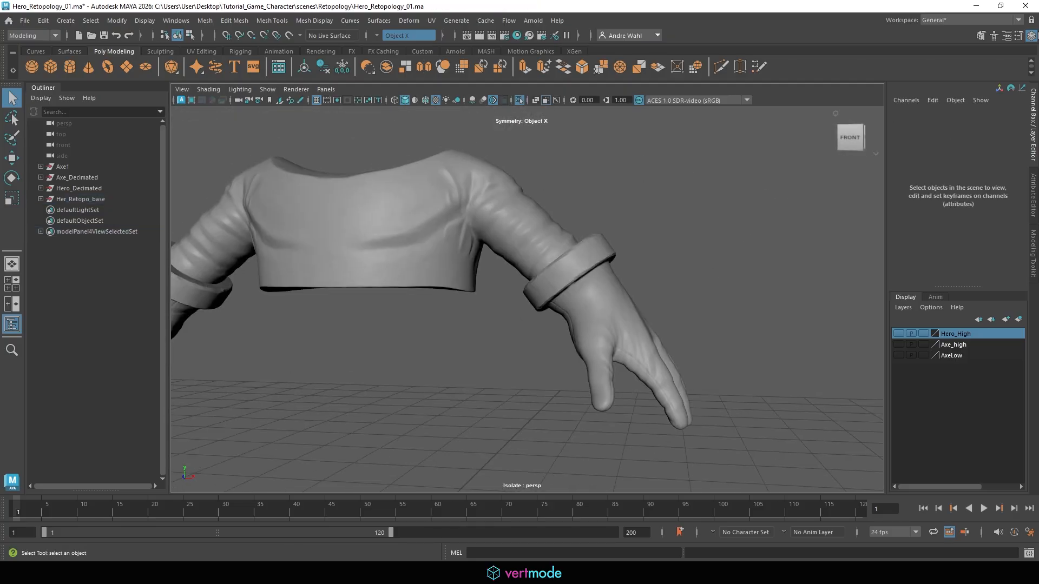
Step: Inspect in X-ray shading how the undershirt sleeve ends inside the glove cuff, and restore normal shading
{"action": "left_click", "coordinate": [537, 101]}
{"action": "middle_click_drag", "start_coordinate": [560, 218], "coordinate": [489, 219], "text": "alt"}
{"action": "right_click_drag", "start_coordinate": [489, 219], "coordinate": [614, 262], "text": "alt"}
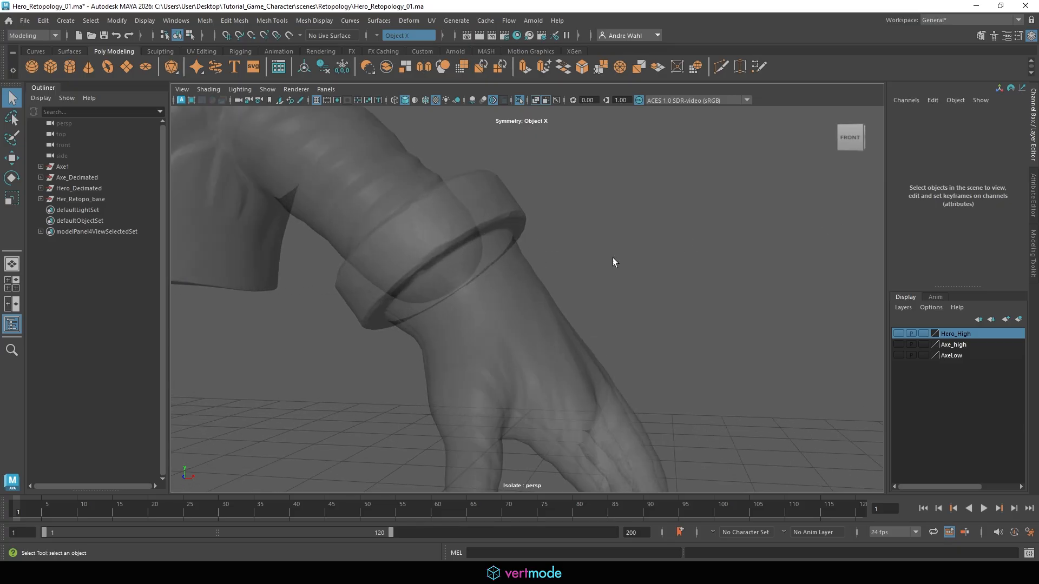
{"action": "left_click_drag", "start_coordinate": [614, 262], "coordinate": [640, 269], "text": "alt"}
{"action": "right_click_drag", "start_coordinate": [640, 269], "coordinate": [508, 254], "text": "alt"}
{"action": "middle_click_drag", "start_coordinate": [507, 255], "coordinate": [663, 243], "text": "alt"}
{"action": "left_click", "coordinate": [352, 180]}
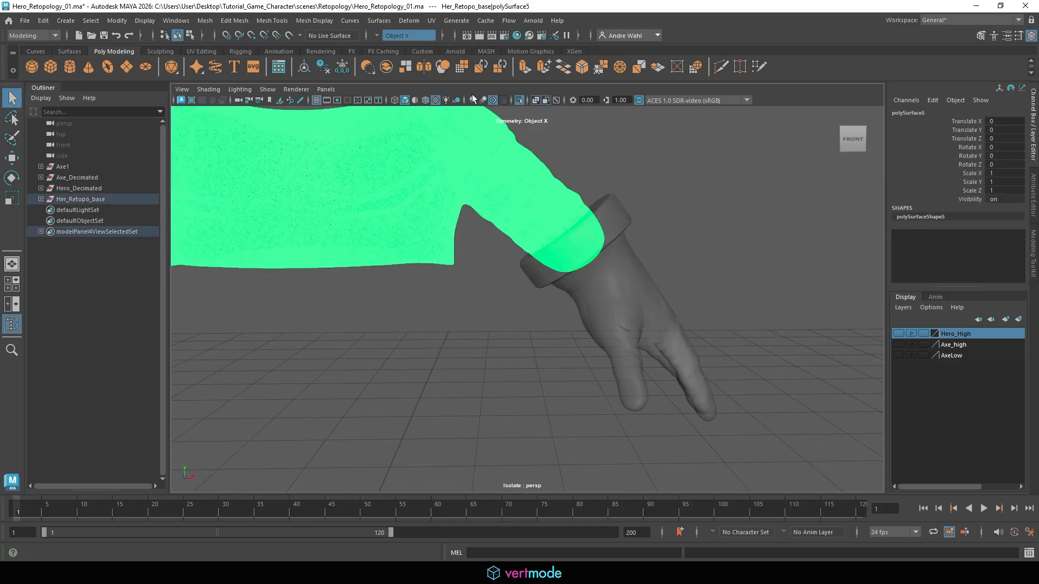
{"action": "left_click", "coordinate": [537, 101]}
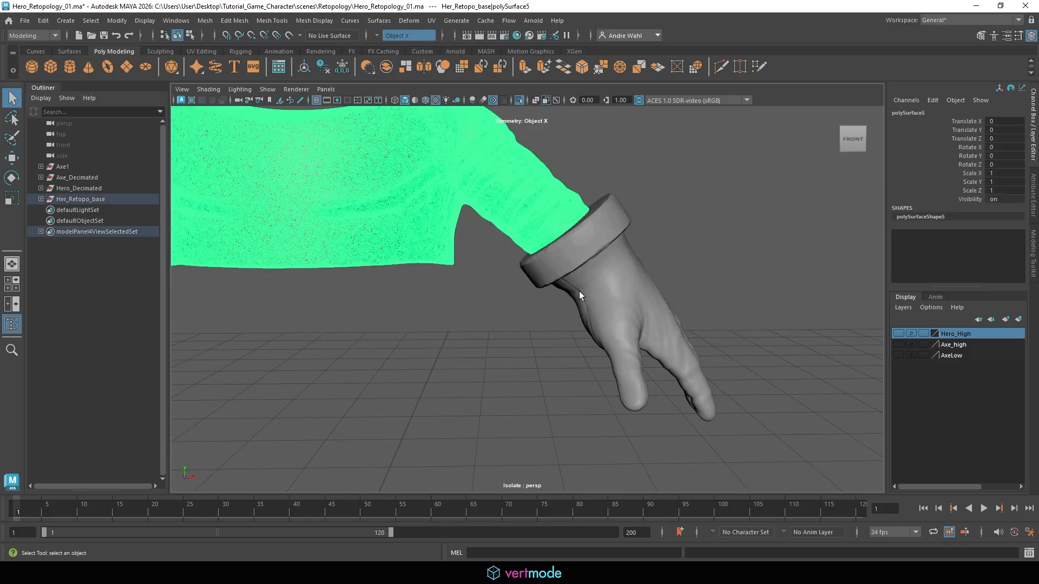
Step: Merge the undershirt and the gloves into one mesh with a Boolean Union
{"action": "scroll", "coordinate": [579, 295], "scroll_direction": "down", "scroll_amount": 3}
{"action": "left_click", "coordinate": [597, 273], "text": "shift"}
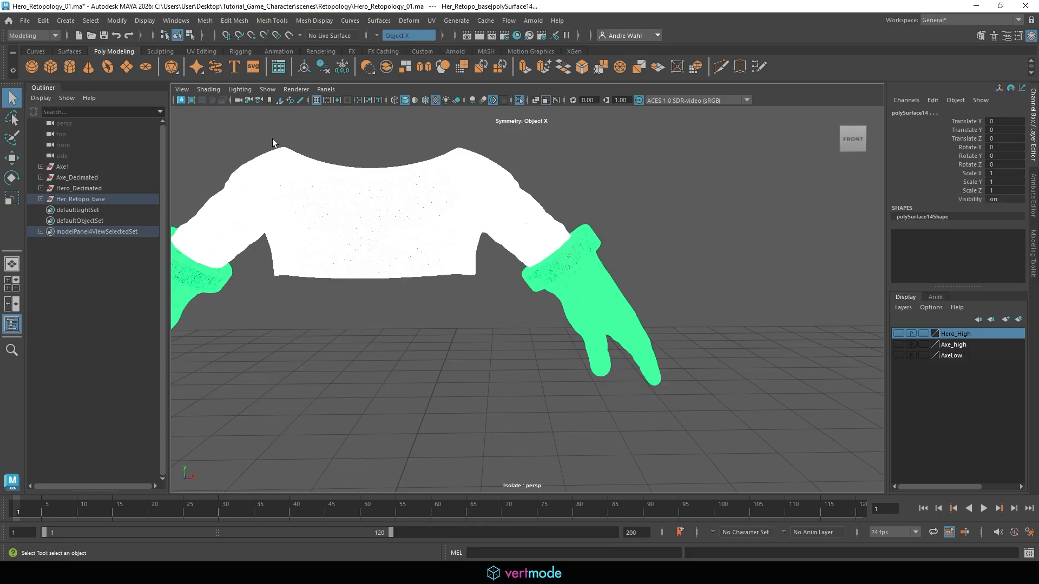
{"action": "left_click", "coordinate": [205, 21]}
{"action": "mouse_move", "coordinate": [254, 51]}
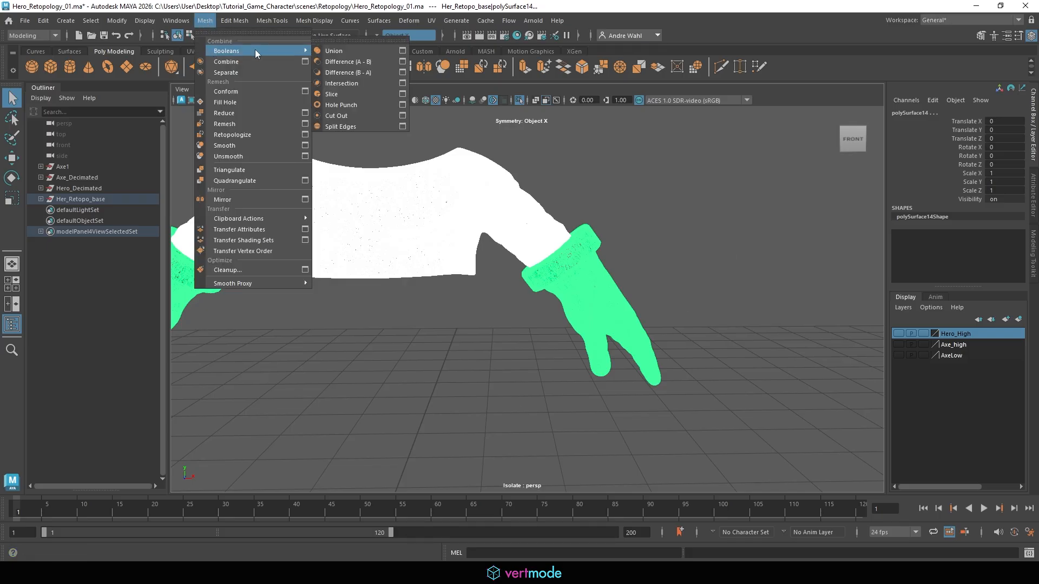
{"action": "left_click", "coordinate": [341, 53]}
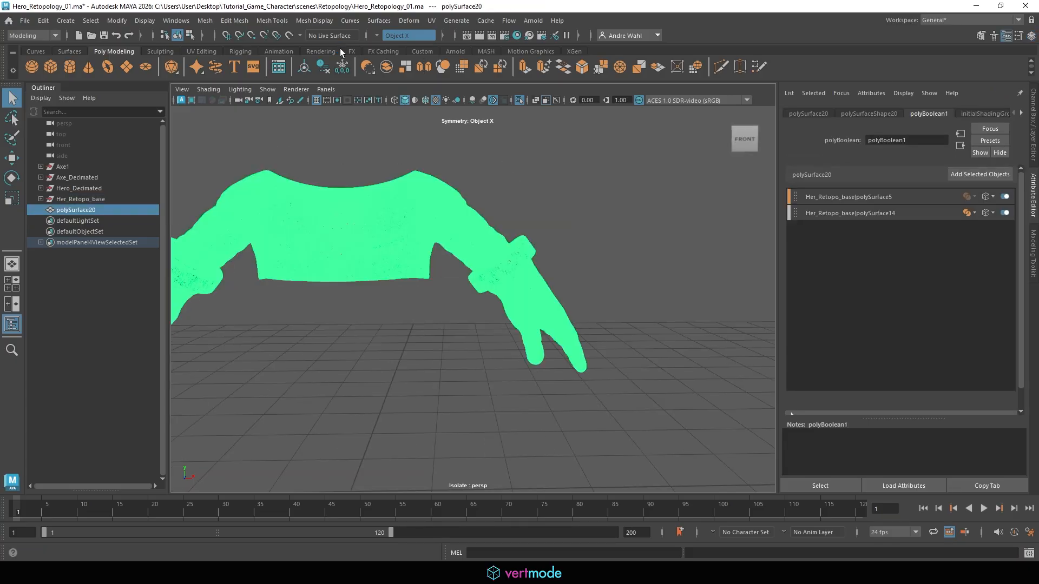
Step: Check the undershirt as a live input of the union, and delete the merged mesh's construction history
{"action": "left_click", "coordinate": [530, 162]}
{"action": "left_click", "coordinate": [414, 208]}
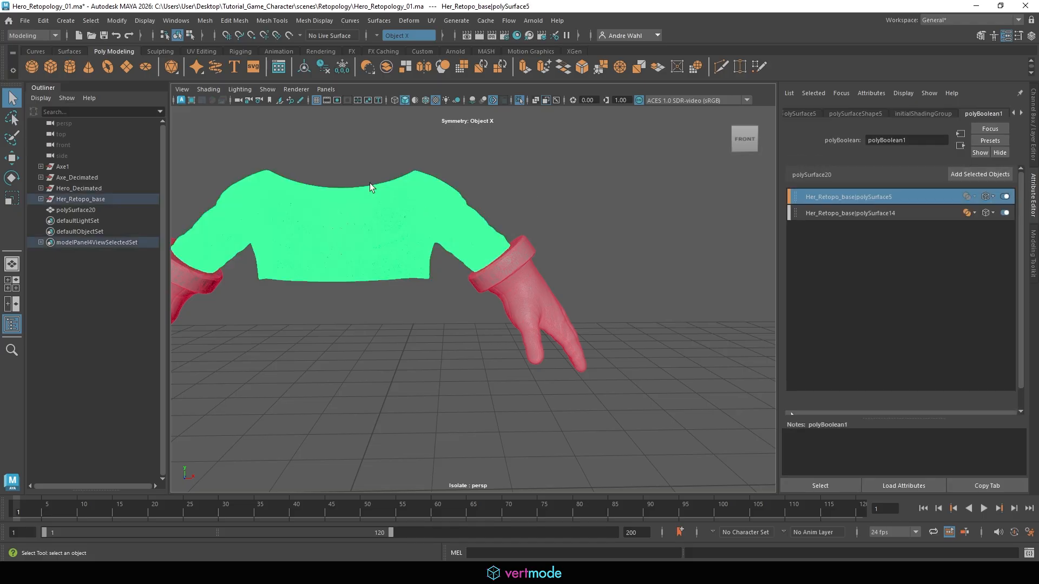
{"action": "left_click", "coordinate": [514, 248]}
{"action": "left_click", "coordinate": [482, 239]}
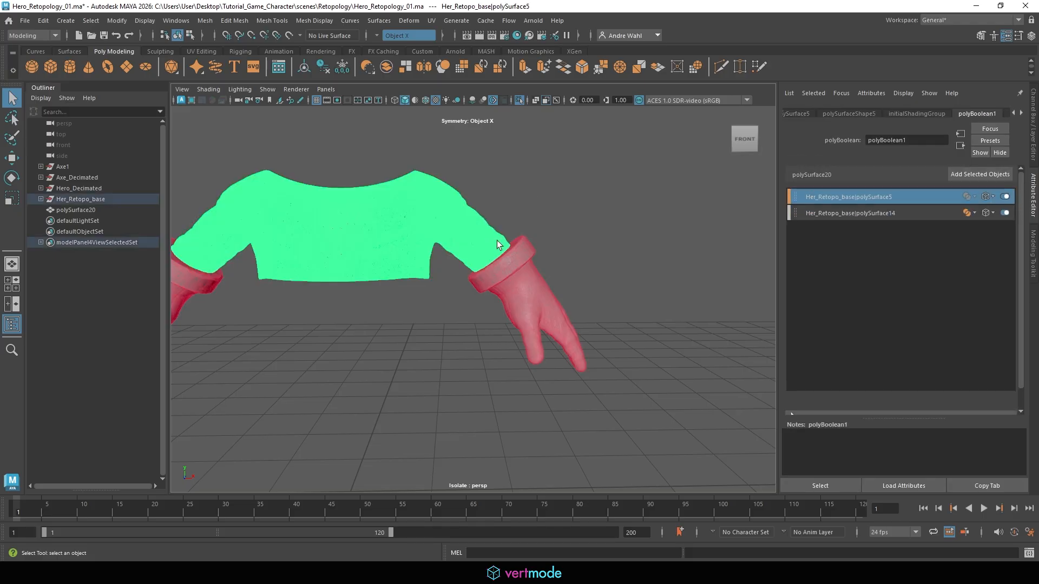
{"action": "left_click", "coordinate": [76, 209]}
{"action": "left_click", "coordinate": [41, 21]}
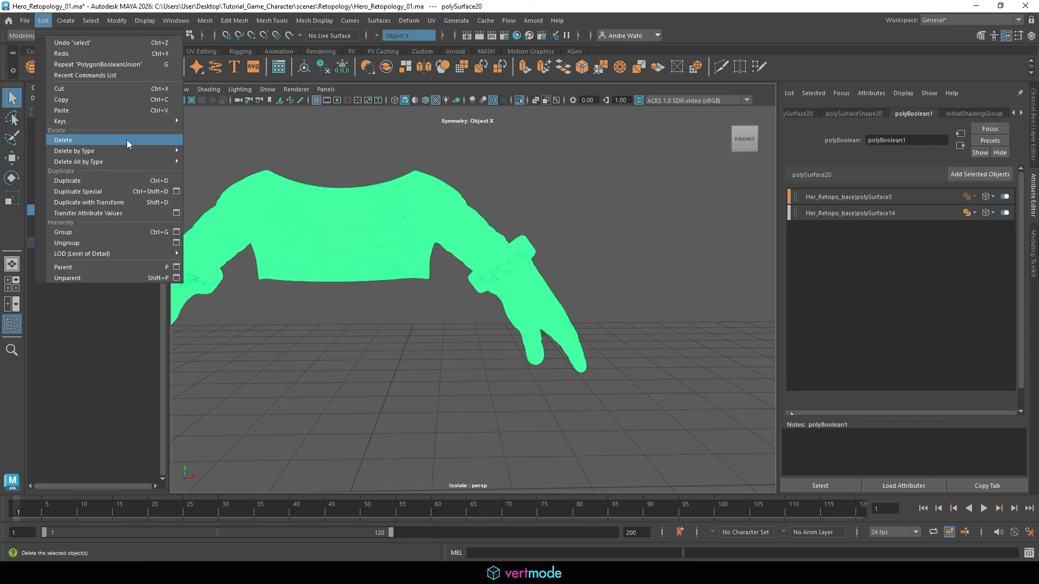
{"action": "mouse_move", "coordinate": [162, 151]}
{"action": "left_click", "coordinate": [233, 152]}
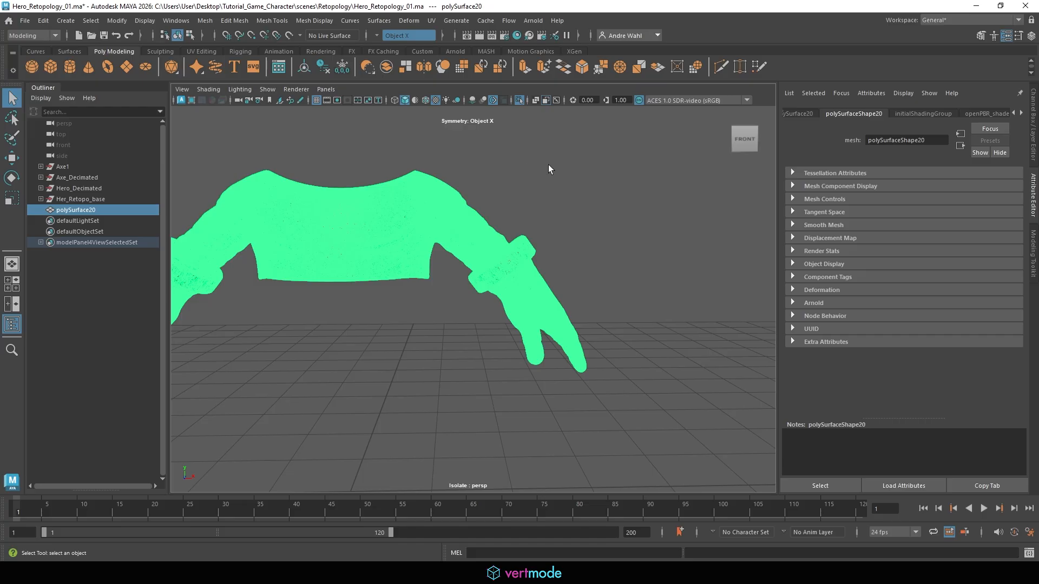
Step: Inspect the merged glove cuff and sleeve interior up close in X-ray shading, and restore normal shading
{"action": "left_click", "coordinate": [548, 164]}
{"action": "scroll", "coordinate": [549, 251], "scroll_direction": "up", "scroll_amount": 8}
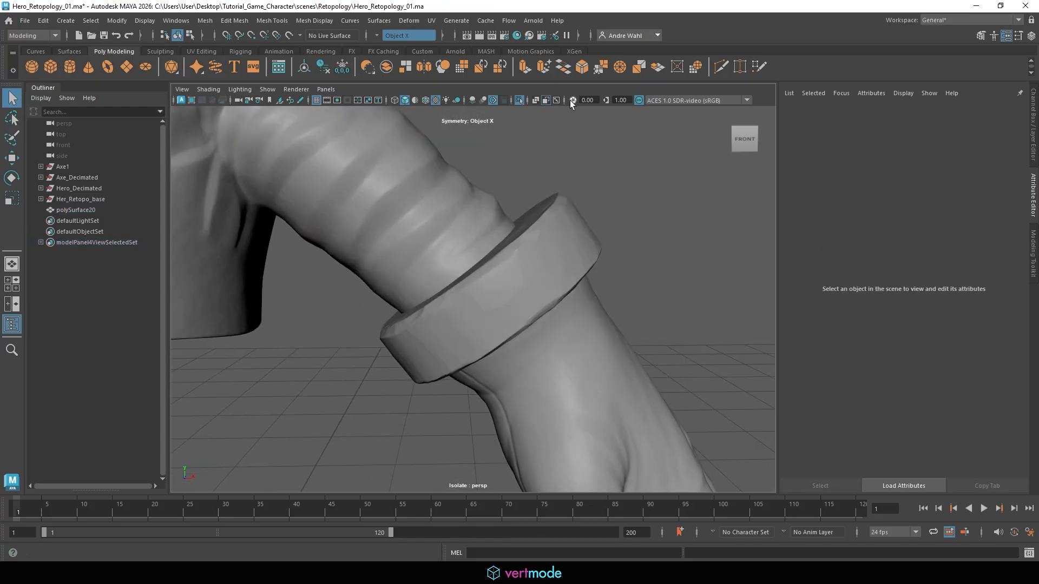
{"action": "scroll", "coordinate": [487, 205], "scroll_direction": "up", "scroll_amount": 8}
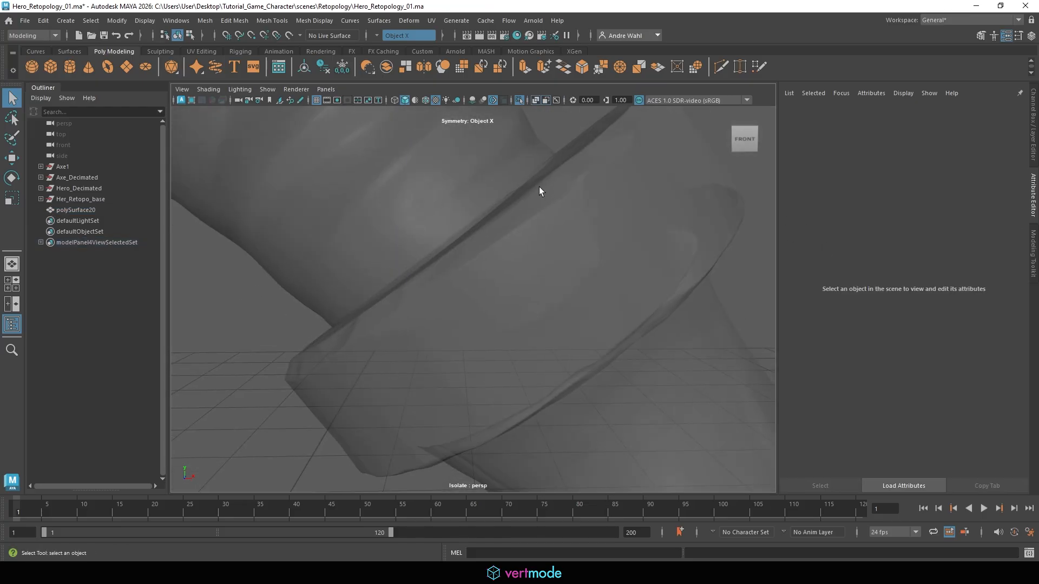
{"action": "left_click_drag", "start_coordinate": [539, 186], "coordinate": [576, 190], "text": "alt"}
{"action": "right_click_drag", "start_coordinate": [576, 190], "coordinate": [514, 118], "text": "alt"}
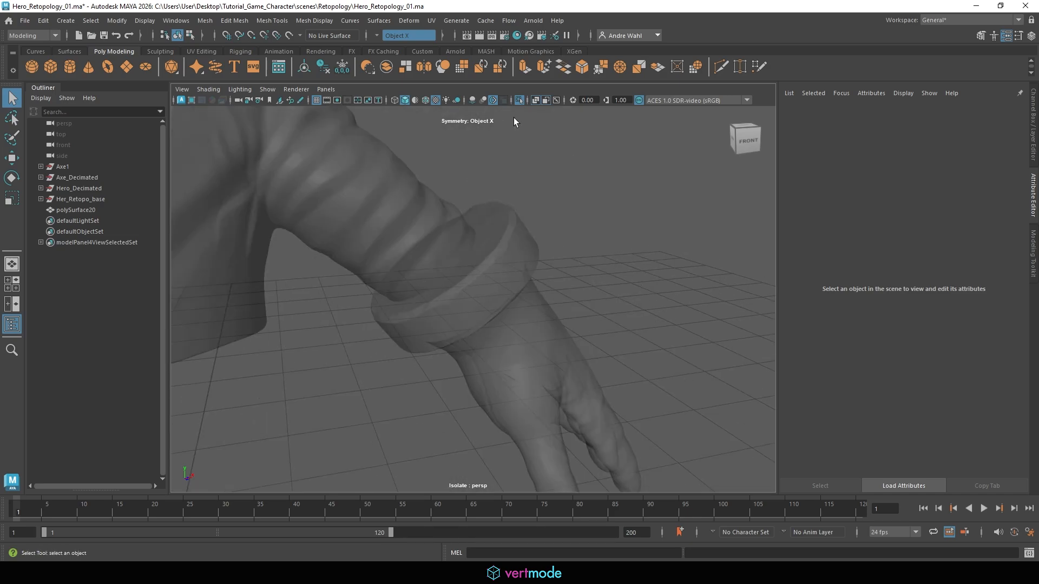
{"action": "left_click", "coordinate": [537, 102]}
{"action": "right_click_drag", "start_coordinate": [414, 208], "coordinate": [324, 244], "text": "alt"}
{"action": "middle_click_drag", "start_coordinate": [325, 245], "coordinate": [551, 201], "text": "alt"}
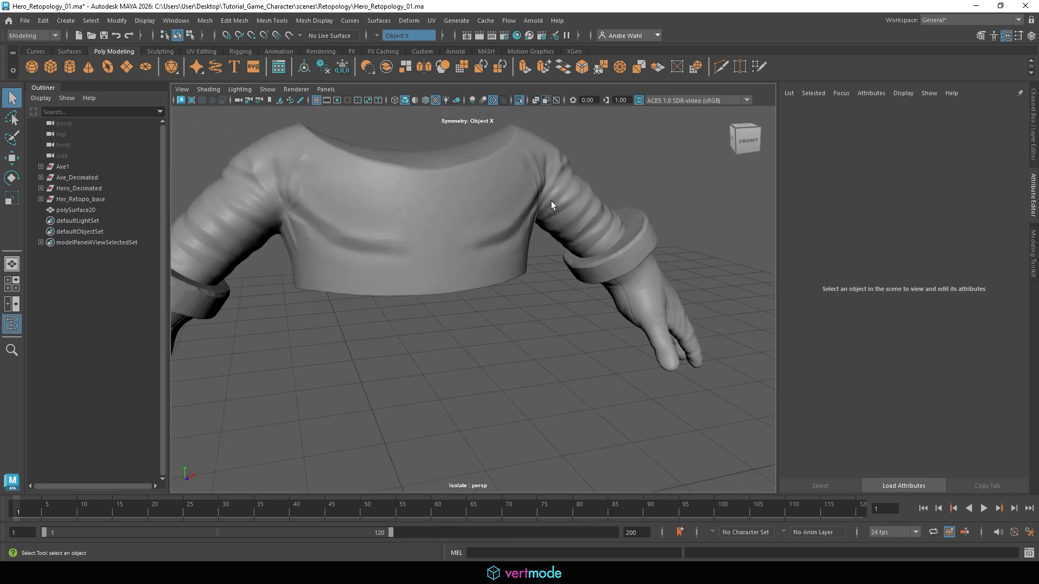
Step: Show the whole knight again and isolate the merged arms mesh together with the tunic
{"action": "left_click", "coordinate": [518, 100]}
{"action": "right_click_drag", "start_coordinate": [655, 225], "coordinate": [497, 200], "text": "alt"}
{"action": "middle_click_drag", "start_coordinate": [497, 200], "coordinate": [589, 157], "text": "alt"}
{"action": "right_click_drag", "start_coordinate": [330, 246], "coordinate": [391, 236], "text": "alt"}
{"action": "left_click", "coordinate": [391, 236]}
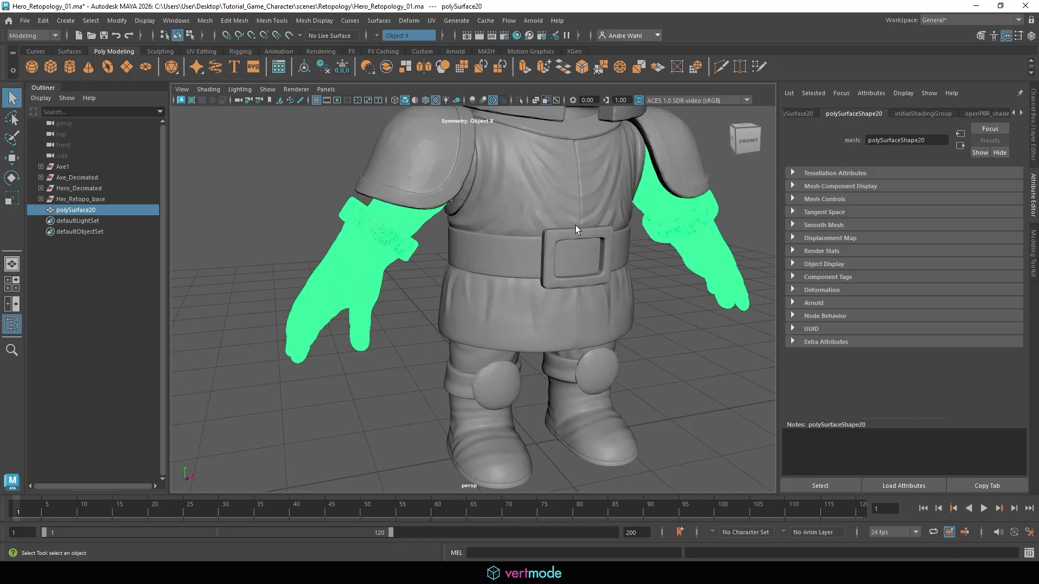
{"action": "left_click", "coordinate": [560, 210], "text": "shift"}
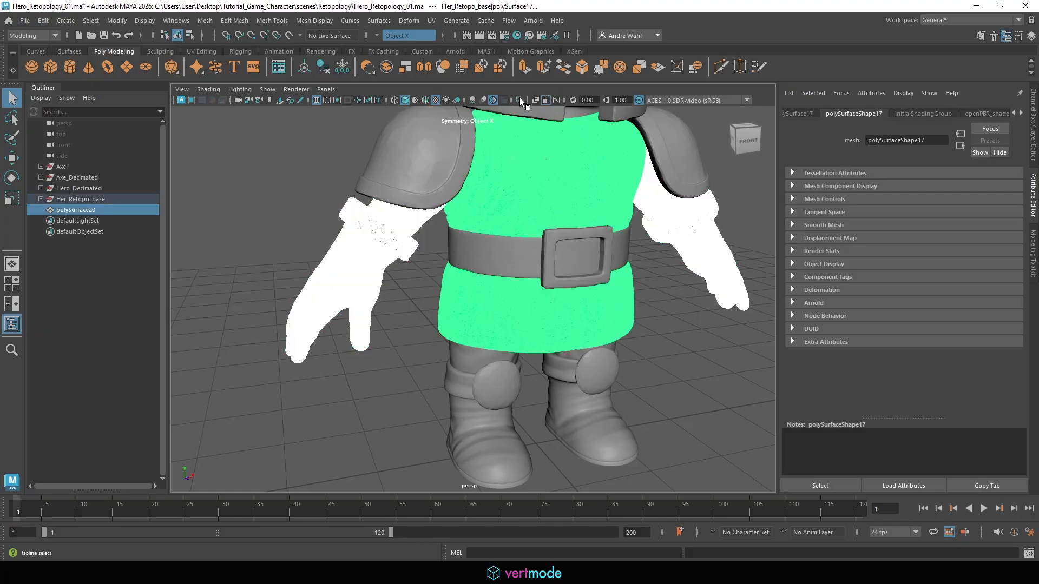
{"action": "left_click", "coordinate": [518, 100]}
{"action": "left_click", "coordinate": [390, 330]}
Step: Merge the arms mesh and the tunic into one mesh with a Boolean Union
{"action": "left_click", "coordinate": [406, 222]}
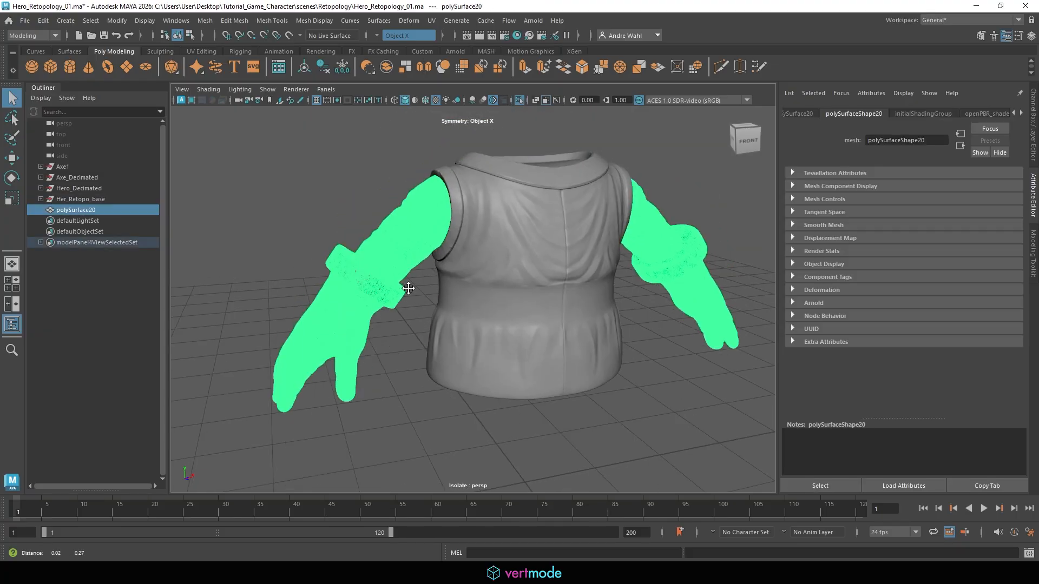
{"action": "left_click_drag", "start_coordinate": [407, 286], "coordinate": [552, 233], "text": "alt"}
{"action": "left_click", "coordinate": [553, 233], "text": "shift"}
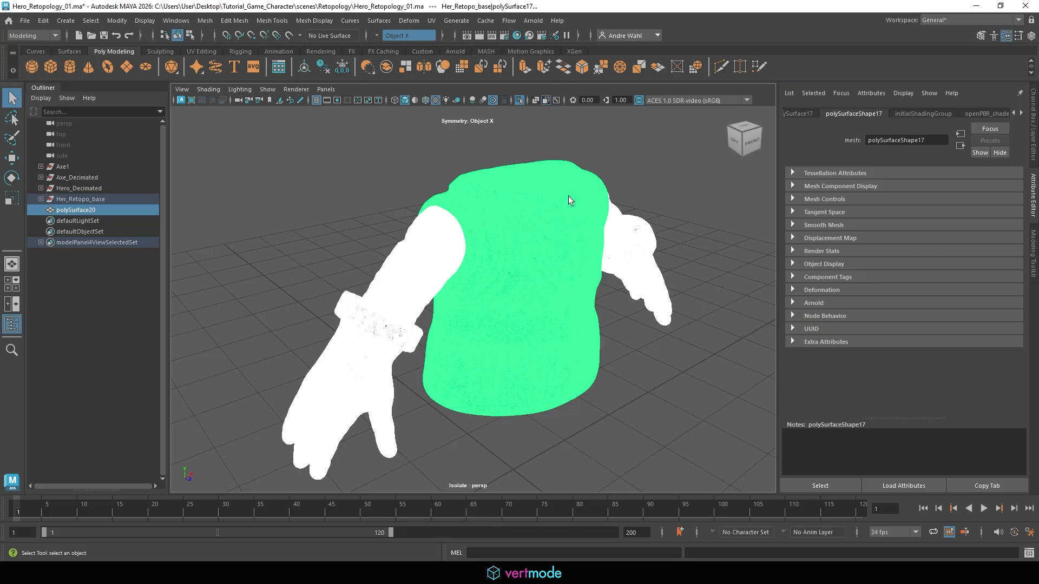
{"action": "left_click", "coordinate": [205, 20]}
{"action": "mouse_move", "coordinate": [268, 50]}
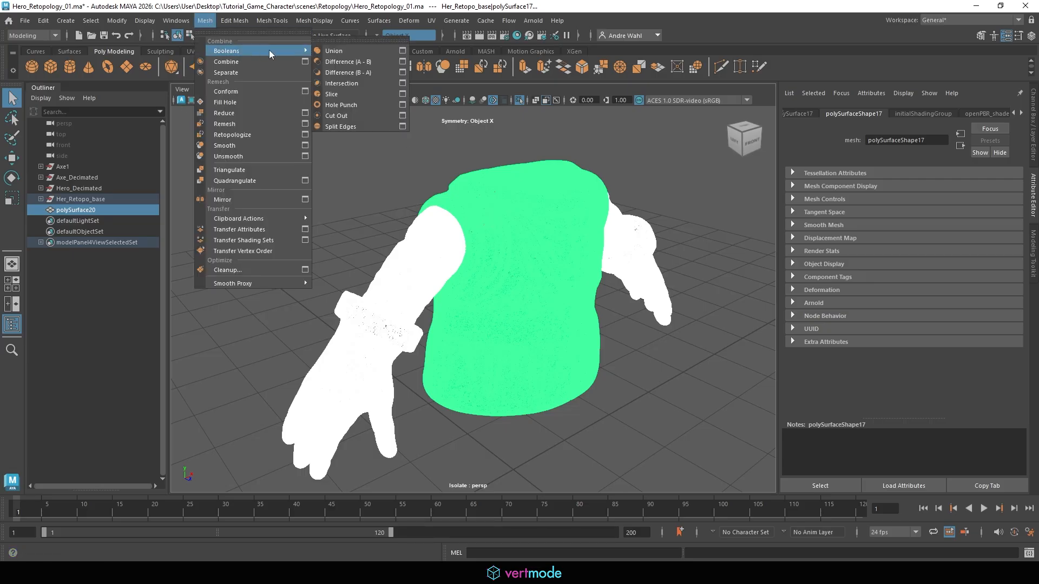
{"action": "left_click", "coordinate": [363, 51]}
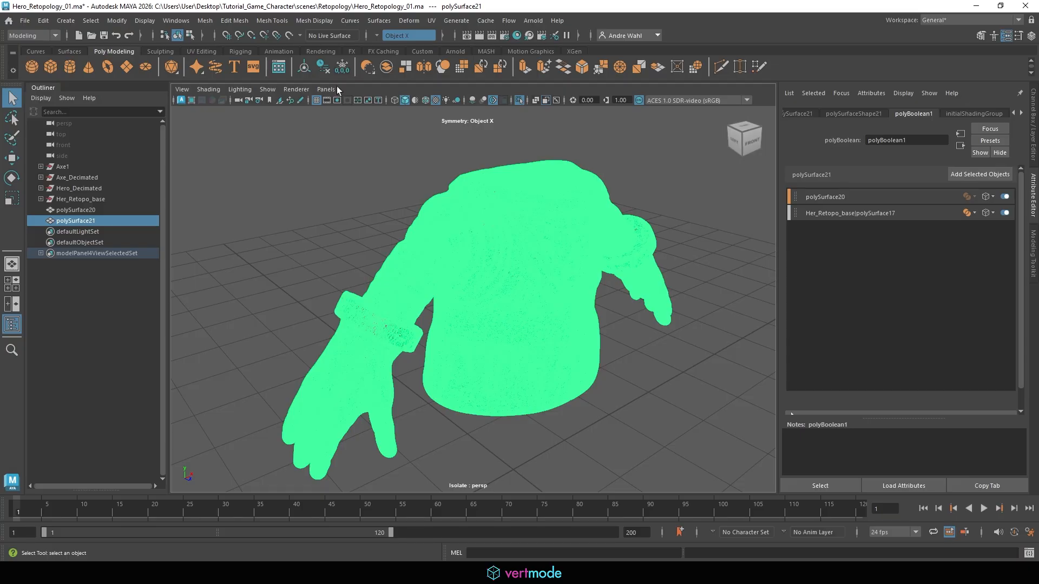
Step: Delete the construction history of the merged arms and tunic mesh, and deselect it
{"action": "left_click", "coordinate": [43, 20]}
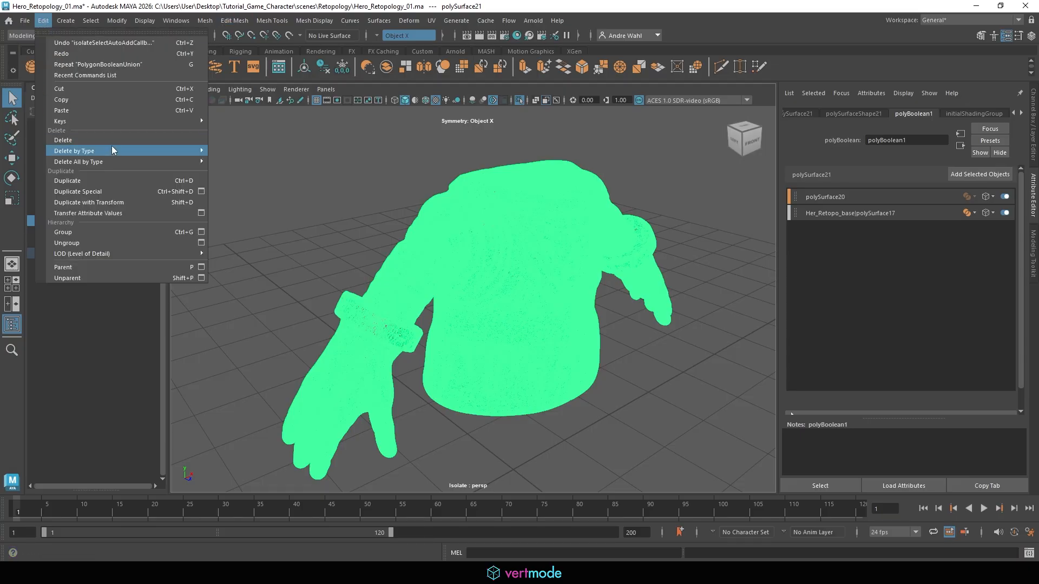
{"action": "left_click", "coordinate": [242, 148]}
{"action": "left_click", "coordinate": [417, 167]}
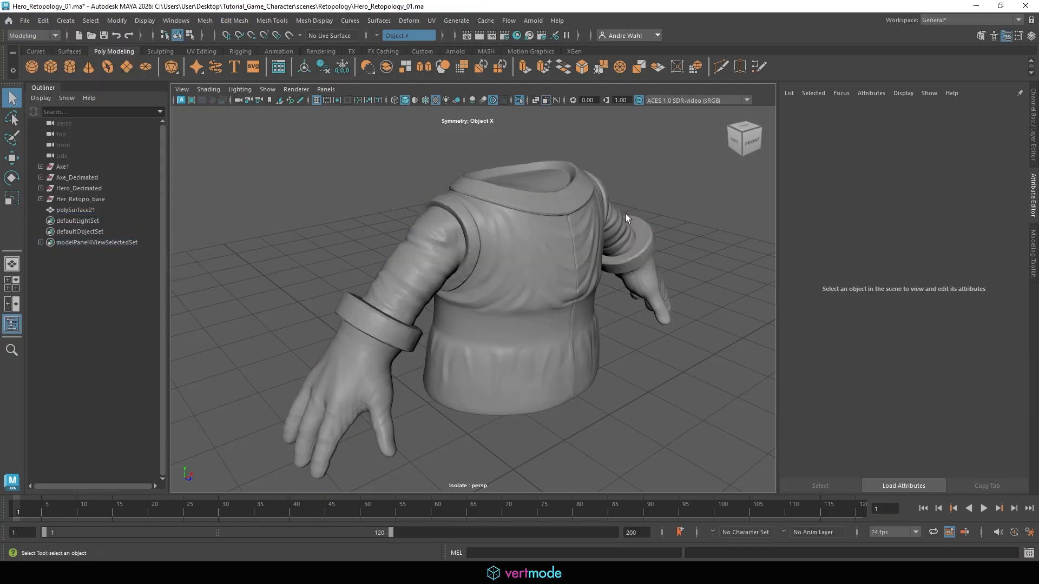
Step: Inspect the interior of the merged tunic and arms in X-ray shading, and restore normal shading
{"action": "left_click_drag", "start_coordinate": [565, 238], "coordinate": [411, 243], "text": "alt"}
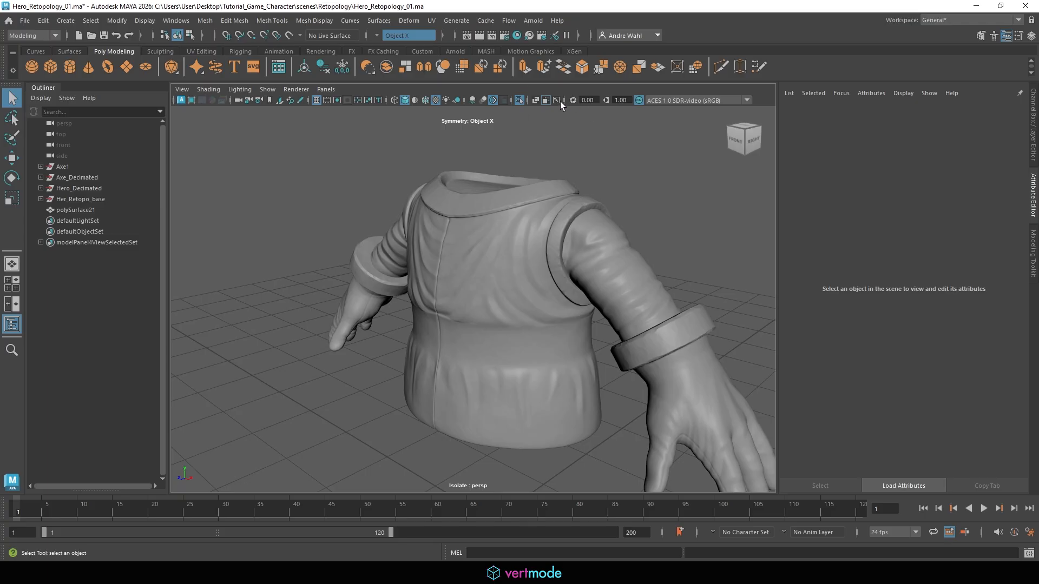
{"action": "left_click", "coordinate": [535, 101]}
{"action": "mouse_move", "coordinate": [553, 209]}
{"action": "left_mouse_down", "text": "alt"}
{"action": "mouse_move", "coordinate": [589, 171]}
{"action": "mouse_move", "coordinate": [644, 155]}
{"action": "mouse_move", "coordinate": [641, 181]}
{"action": "left_mouse_up", "text": "alt"}
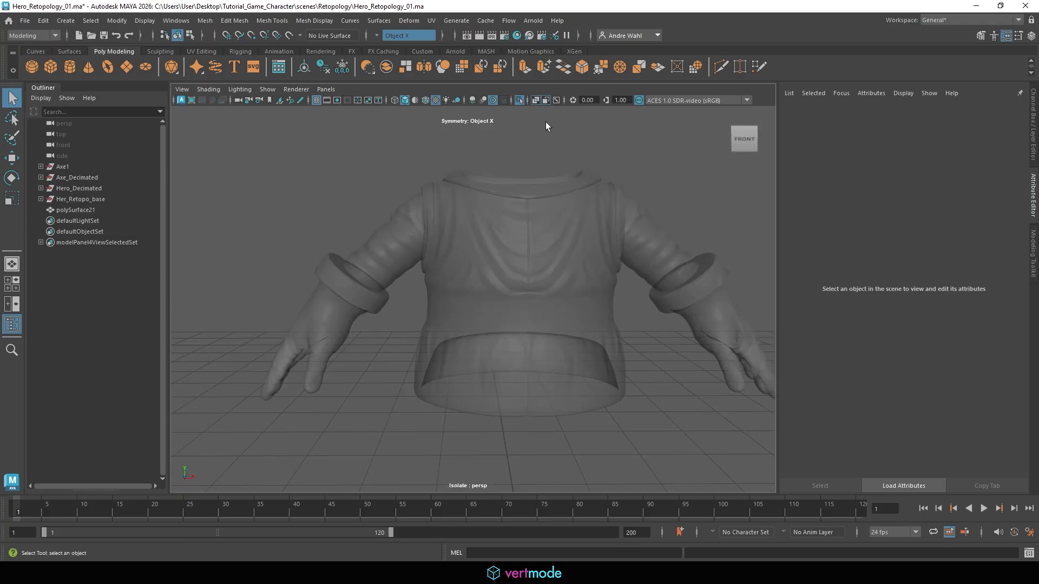
{"action": "left_click", "coordinate": [534, 101]}
Step: Show the whole knight, isolate the merged tunic and arms mesh together with the belt and its buckle, and clear the selection
{"action": "left_click", "coordinate": [518, 101]}
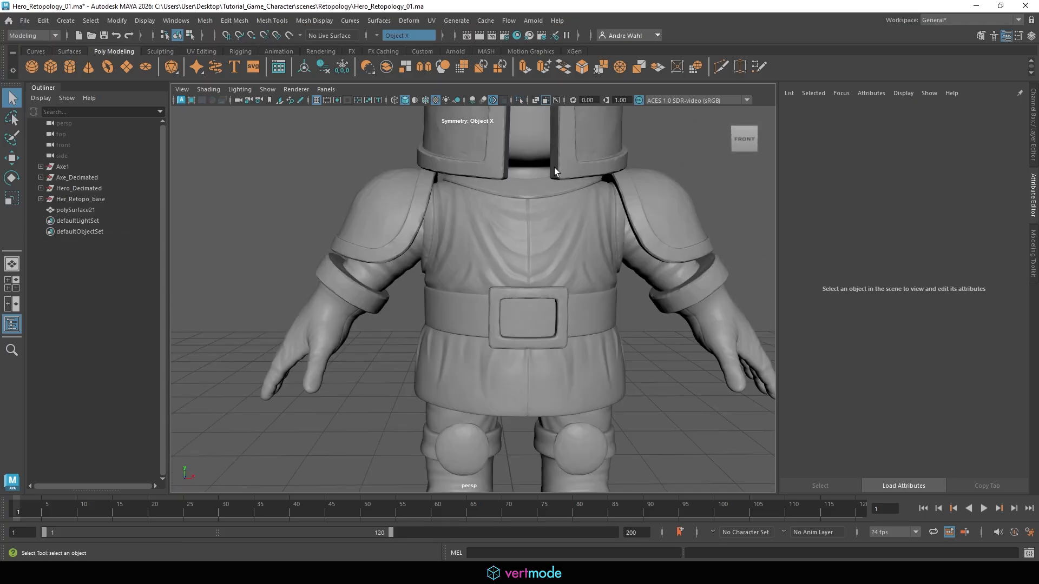
{"action": "left_click", "coordinate": [542, 301]}
{"action": "middle_click_drag", "start_coordinate": [527, 332], "coordinate": [536, 209], "text": "alt"}
{"action": "right_click_drag", "start_coordinate": [535, 208], "coordinate": [587, 216], "text": "alt"}
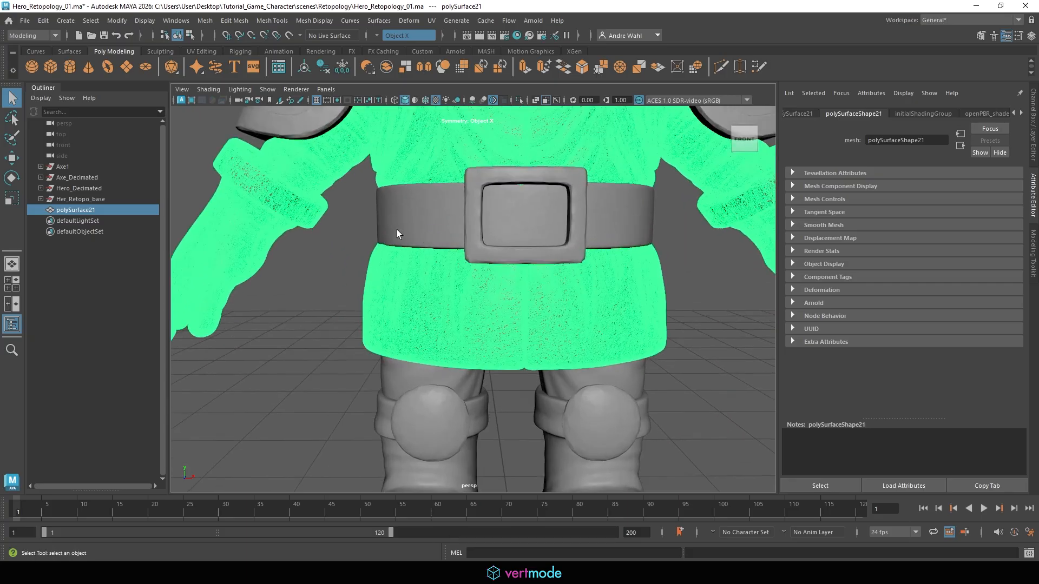
{"action": "left_click", "coordinate": [459, 228]}
{"action": "left_click", "coordinate": [480, 232]}
{"action": "left_click", "coordinate": [469, 147]}
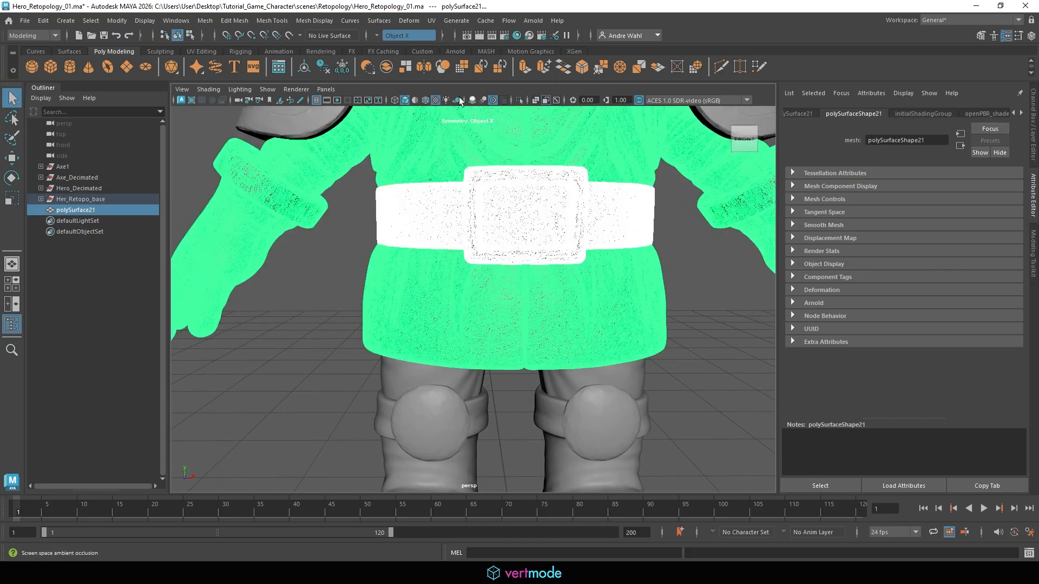
{"action": "left_click", "coordinate": [518, 102]}
{"action": "left_click", "coordinate": [714, 309]}
Step: Merge the belt with the tunic and arms mesh using a Boolean Union
{"action": "left_click_drag", "start_coordinate": [601, 308], "coordinate": [671, 374], "text": "alt"}
{"action": "middle_click_drag", "start_coordinate": [671, 306], "coordinate": [622, 300], "text": "alt"}
{"action": "left_click_drag", "start_coordinate": [514, 236], "coordinate": [520, 209], "text": "alt"}
{"action": "left_click", "coordinate": [485, 272]}
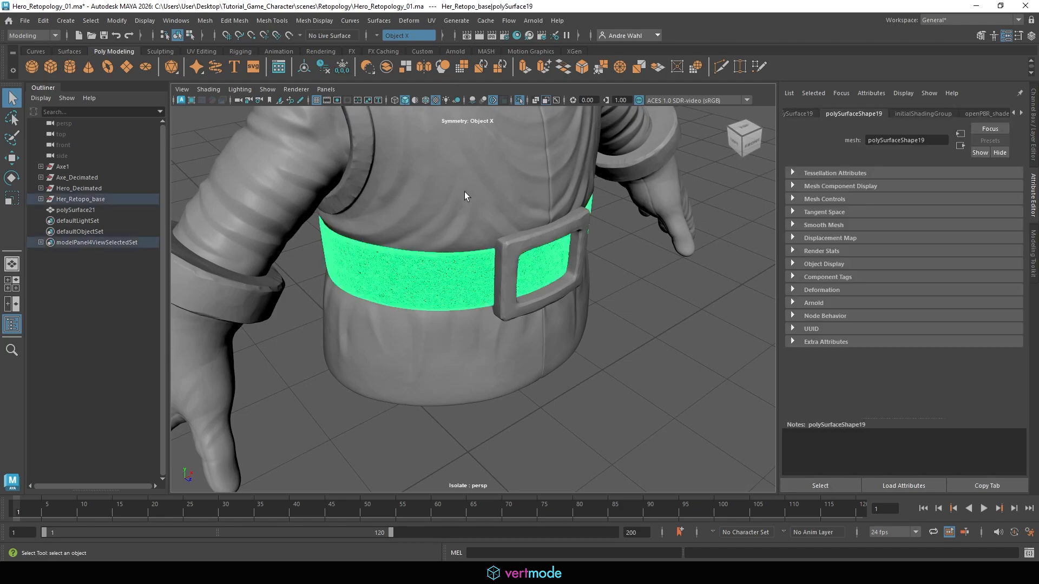
{"action": "left_click", "coordinate": [437, 201], "text": "shift"}
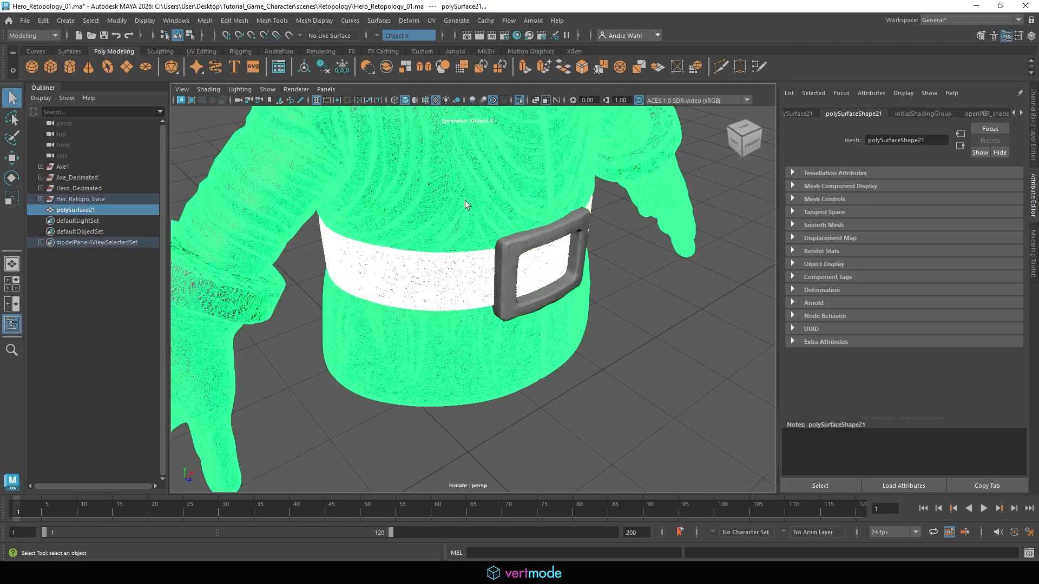
{"action": "left_click", "coordinate": [205, 21]}
{"action": "mouse_move", "coordinate": [285, 52]}
{"action": "left_click", "coordinate": [344, 50]}
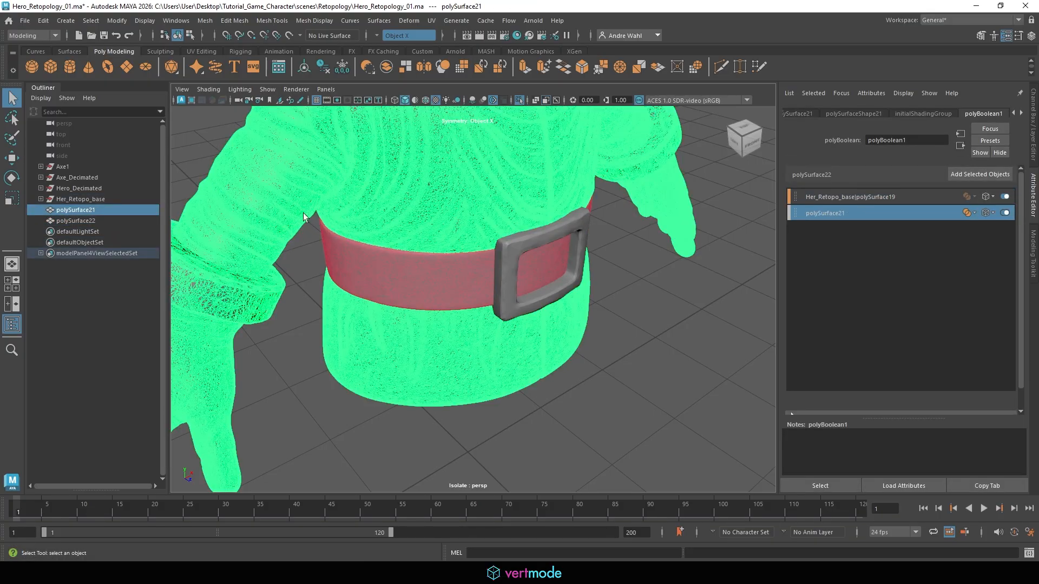
Step: Delete the construction history of the merged belt and tunic mesh
{"action": "left_click_drag", "start_coordinate": [89, 223], "coordinate": [852, 196]}
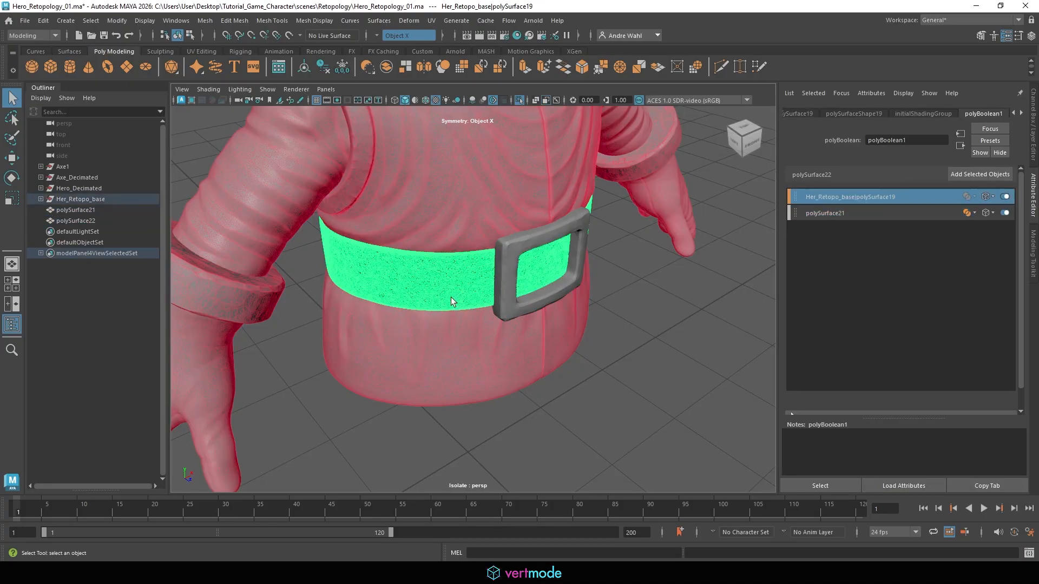
{"action": "left_click", "coordinate": [42, 20]}
{"action": "mouse_move", "coordinate": [99, 150]}
{"action": "left_click", "coordinate": [242, 153]}
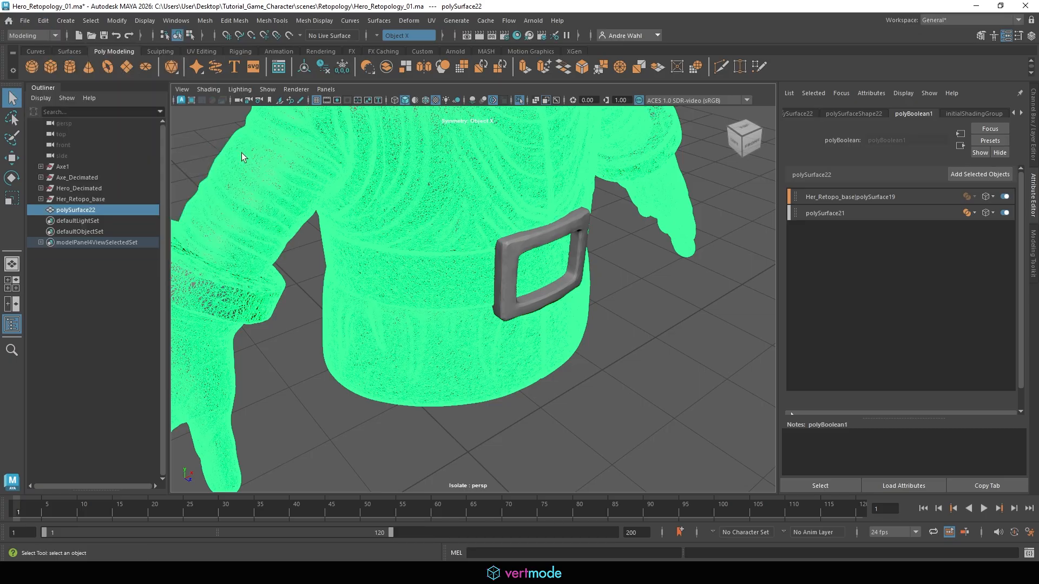
{"action": "left_click", "coordinate": [604, 325]}
Step: Merge the belt buckle into the tunic mesh with a Boolean Union
{"action": "left_click", "coordinate": [491, 261]}
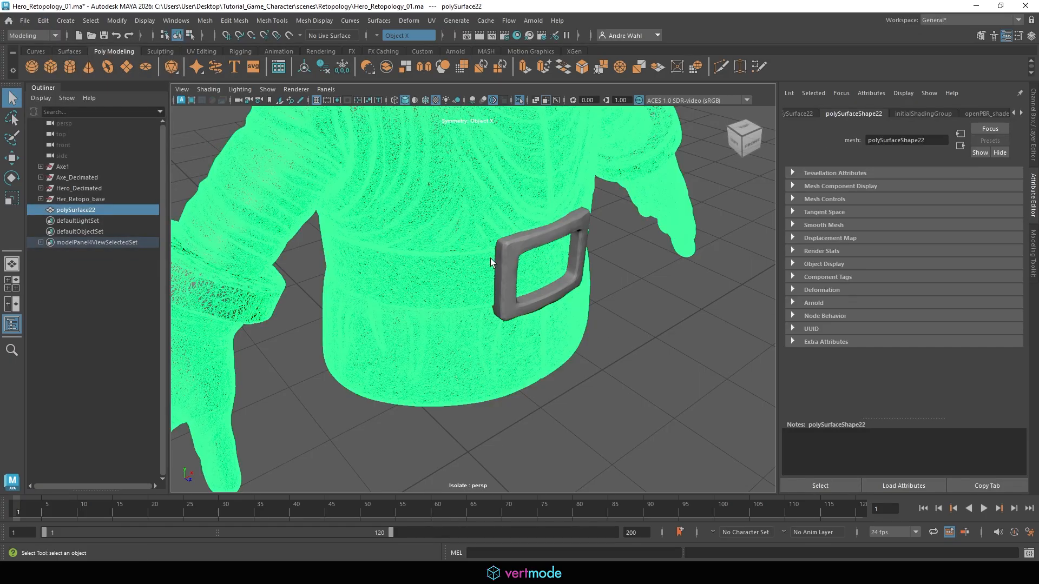
{"action": "left_click", "coordinate": [538, 244], "text": "shift"}
{"action": "left_click", "coordinate": [210, 20]}
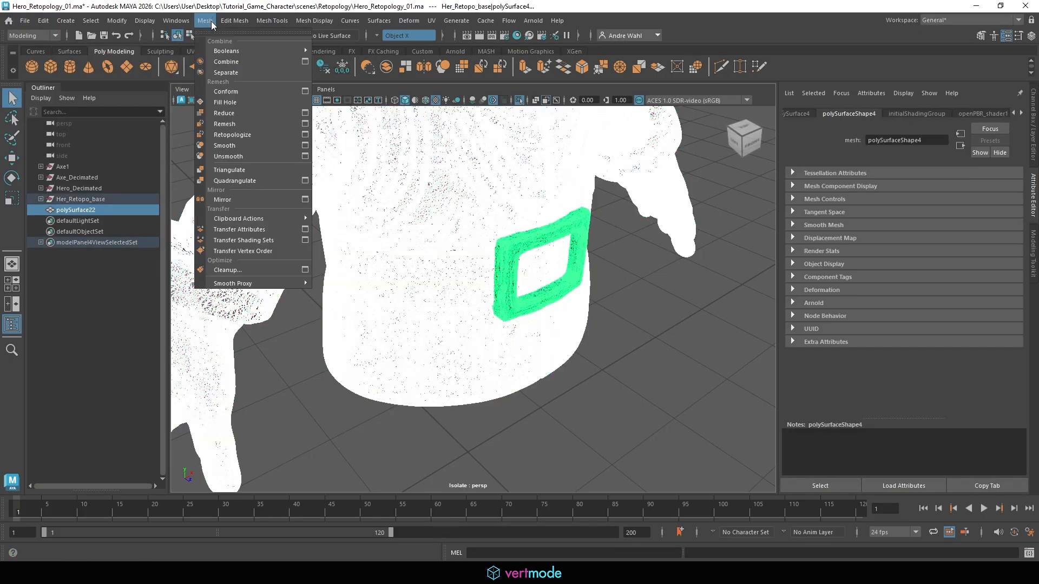
{"action": "mouse_move", "coordinate": [229, 50]}
{"action": "left_click", "coordinate": [355, 50]}
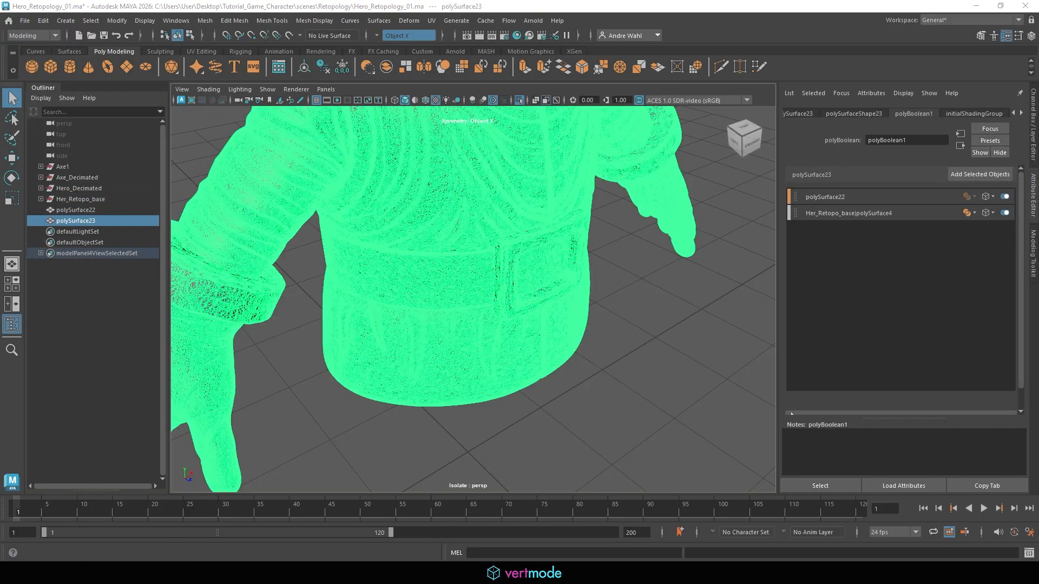
Step: Delete the construction history of the tunic mesh with the merged buckle, and deselect it
{"action": "left_click", "coordinate": [545, 427]}
{"action": "left_click", "coordinate": [486, 266]}
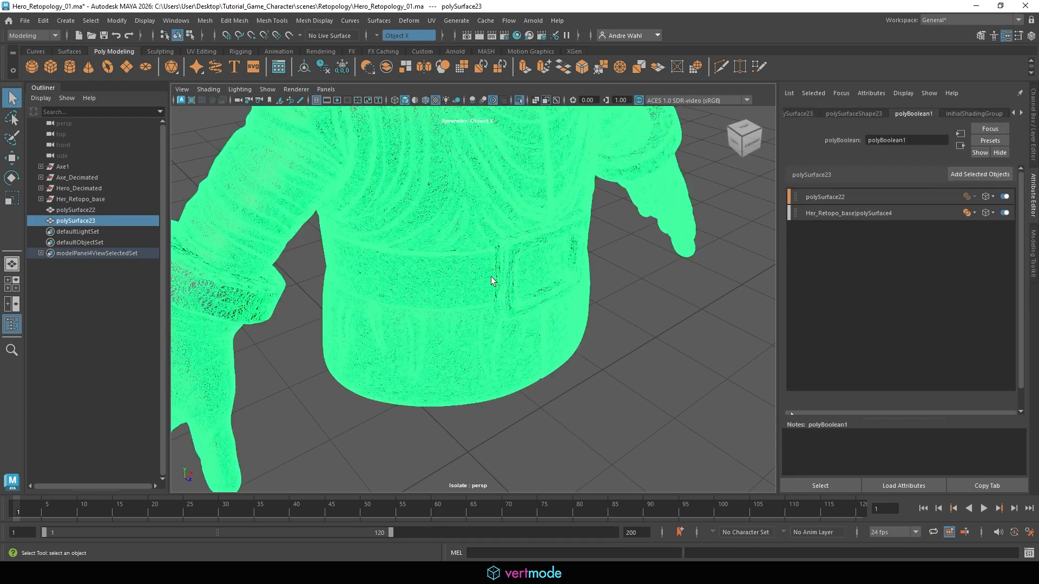
{"action": "left_click", "coordinate": [43, 20]}
{"action": "mouse_move", "coordinate": [173, 151]}
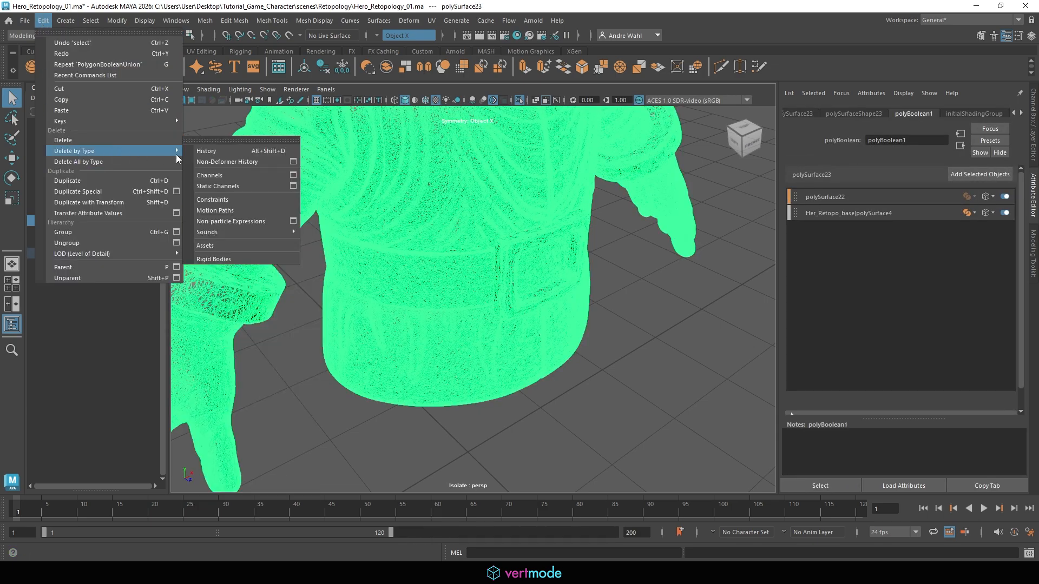
{"action": "left_click", "coordinate": [207, 153]}
{"action": "left_click", "coordinate": [581, 368]}
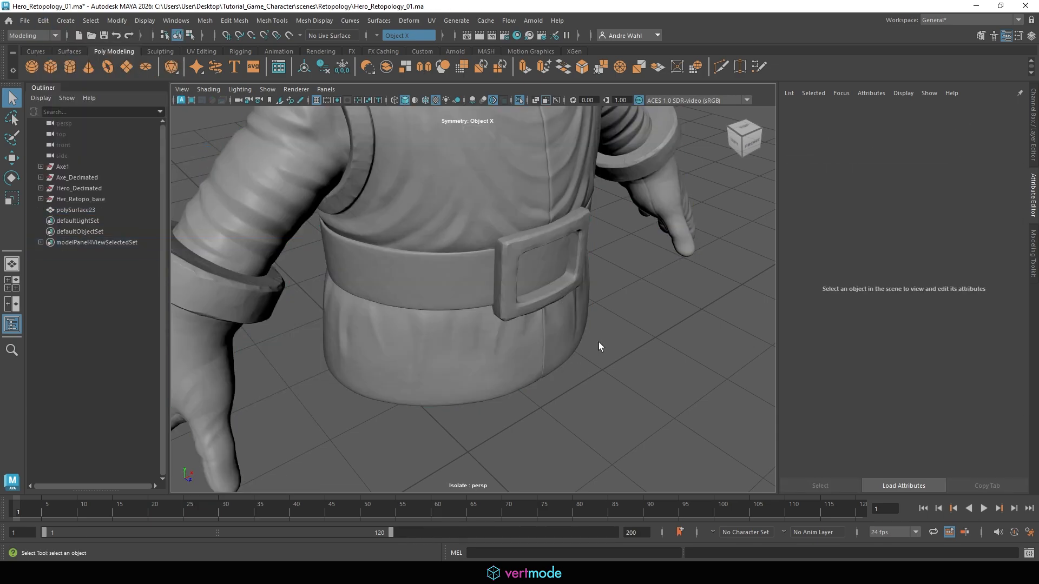
Step: Save the scene with the merged torso, arms, belt and buckle
{"action": "right_click_drag", "start_coordinate": [598, 343], "coordinate": [393, 300], "text": "alt"}
{"action": "left_click_drag", "start_coordinate": [393, 299], "coordinate": [365, 284], "text": "alt"}
{"action": "left_click", "coordinate": [43, 20]}
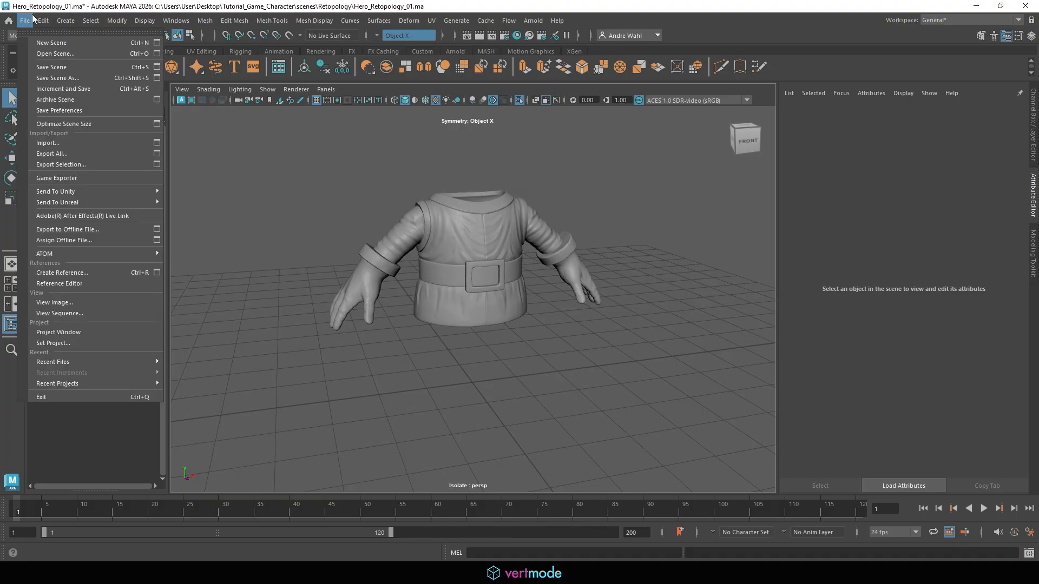
{"action": "mouse_move", "coordinate": [25, 20]}
{"action": "left_click", "coordinate": [60, 65]}
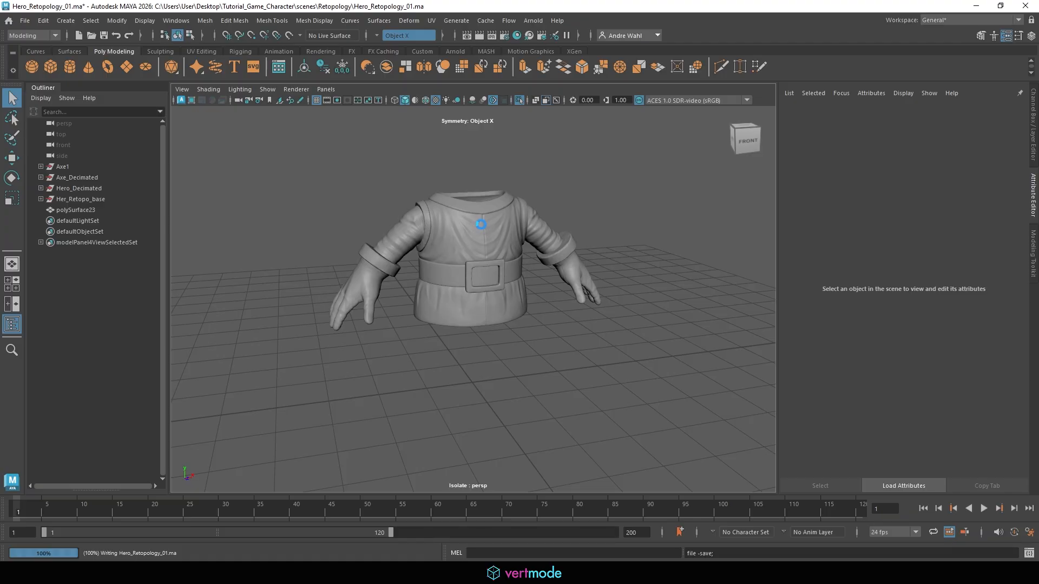
Step: Show the whole knight again and isolate the merged torso mesh together with the head
{"action": "left_click", "coordinate": [463, 216]}
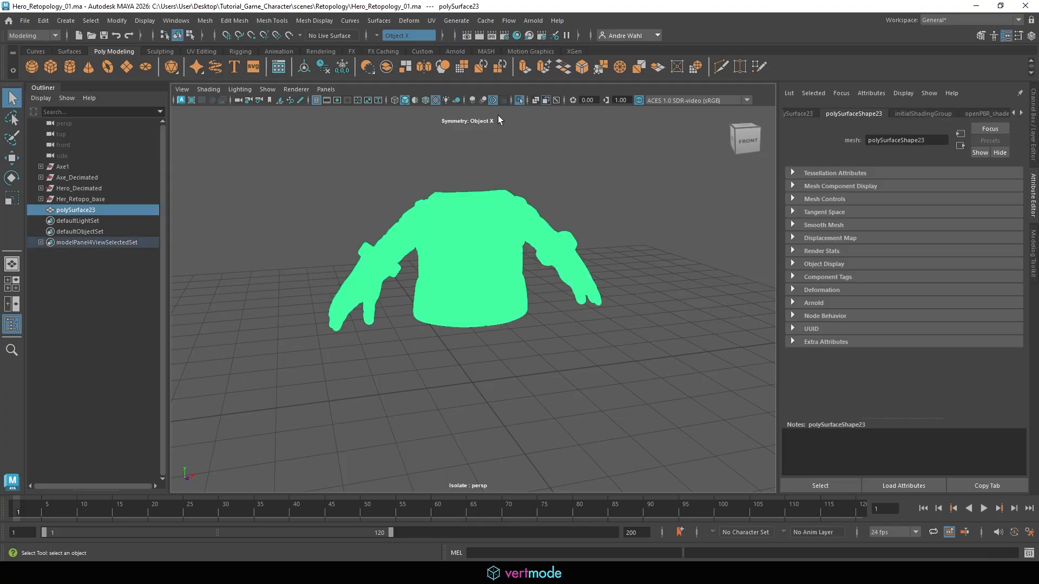
{"action": "left_click", "coordinate": [518, 100]}
{"action": "key", "text": "f"}
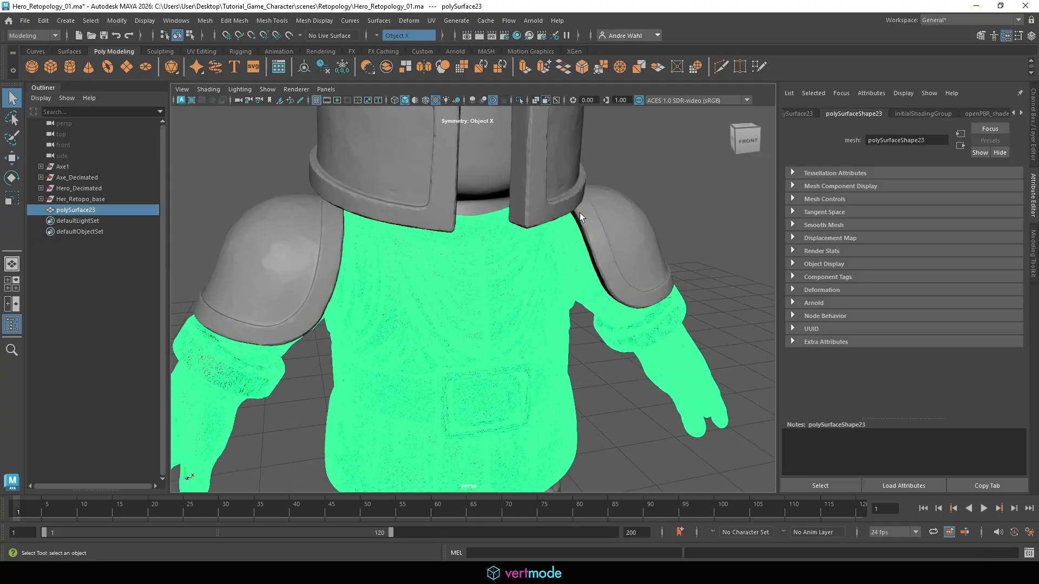
{"action": "left_click", "coordinate": [433, 157], "text": "shift"}
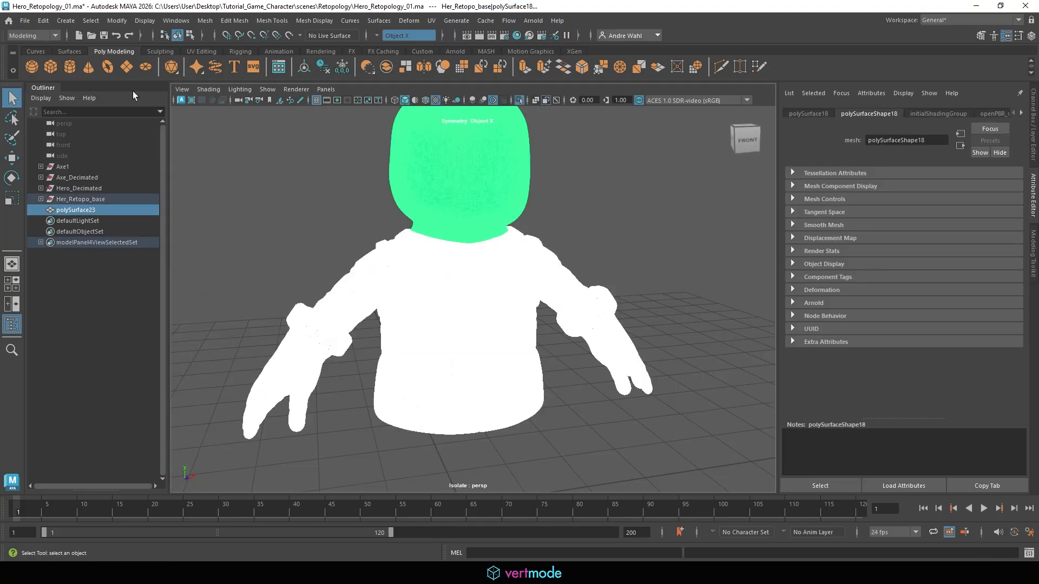
Step: Merge the head and the torso mesh with a Boolean Union
{"action": "left_click", "coordinate": [205, 21]}
{"action": "mouse_move", "coordinate": [237, 50]}
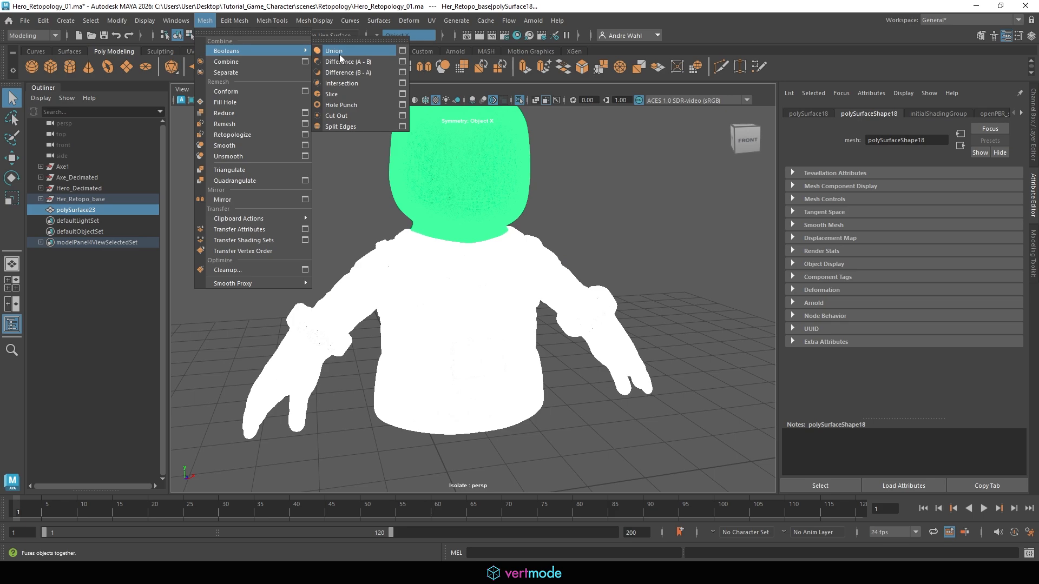
{"action": "left_click", "coordinate": [339, 54]}
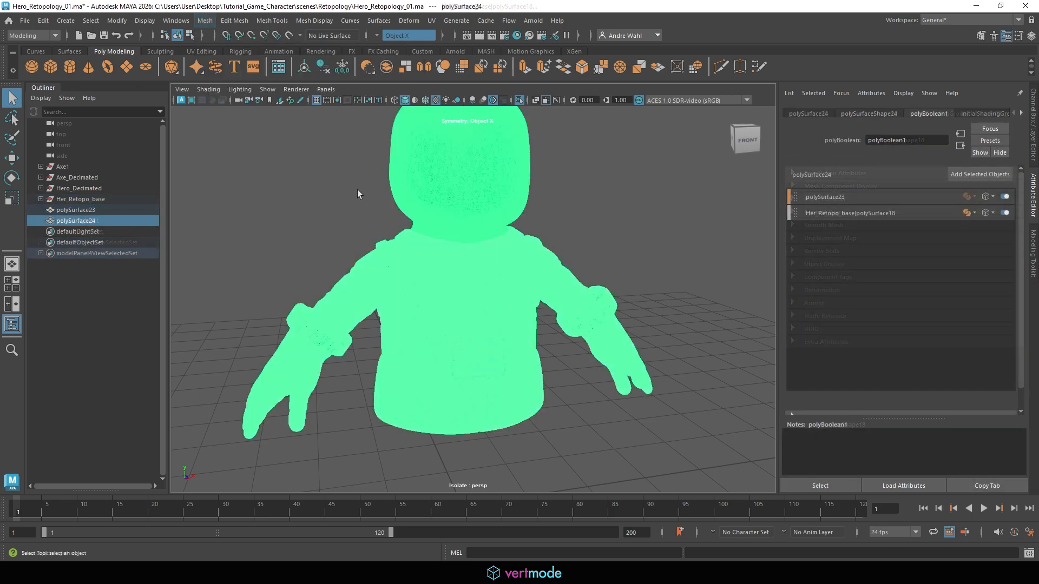
Step: Delete the construction history of the merged head and torso mesh, and show the whole knight
{"action": "left_click", "coordinate": [37, 24]}
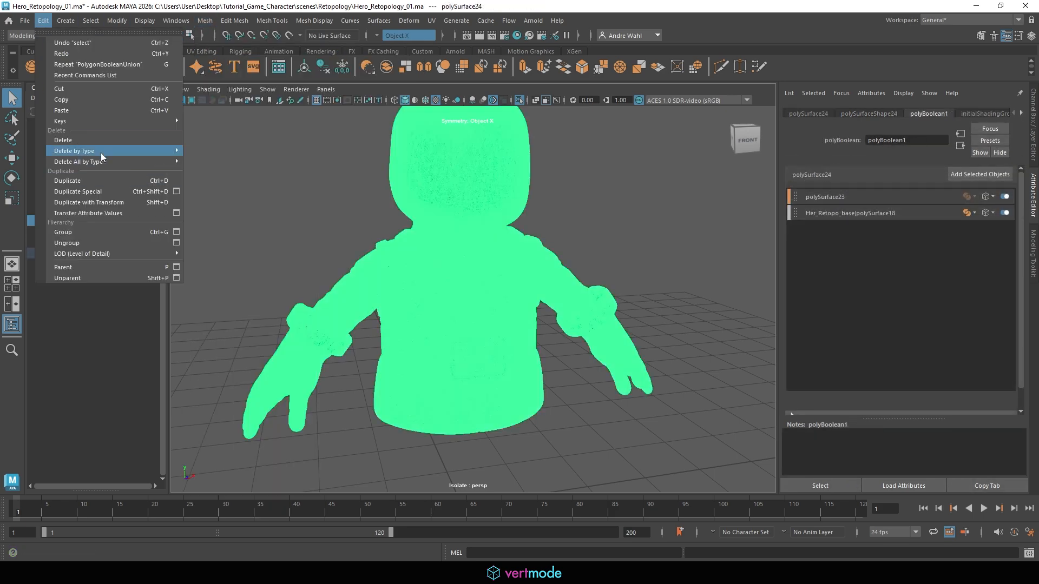
{"action": "mouse_move", "coordinate": [100, 150]}
{"action": "left_click", "coordinate": [247, 145]}
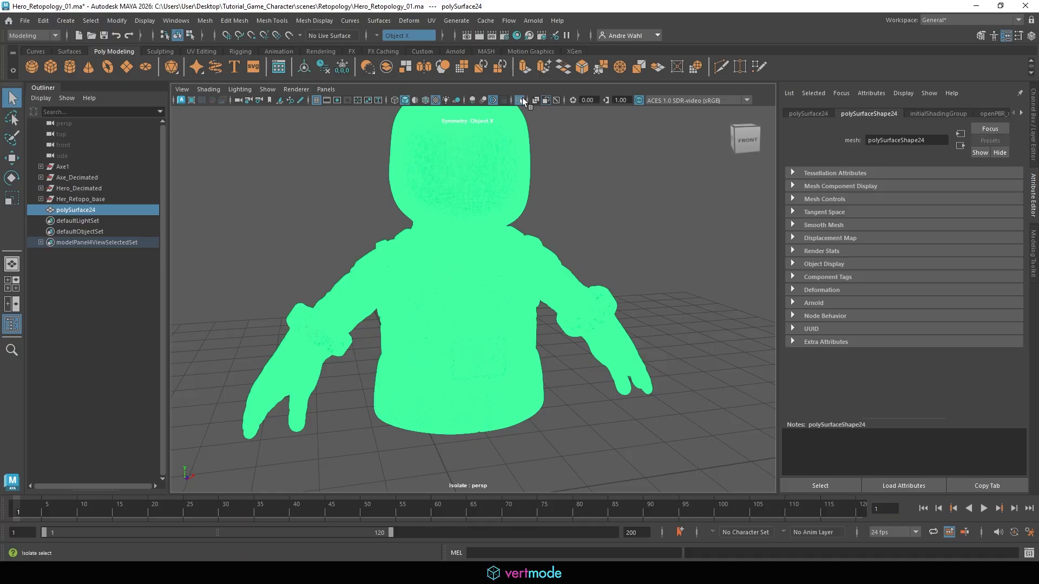
{"action": "left_click", "coordinate": [520, 100]}
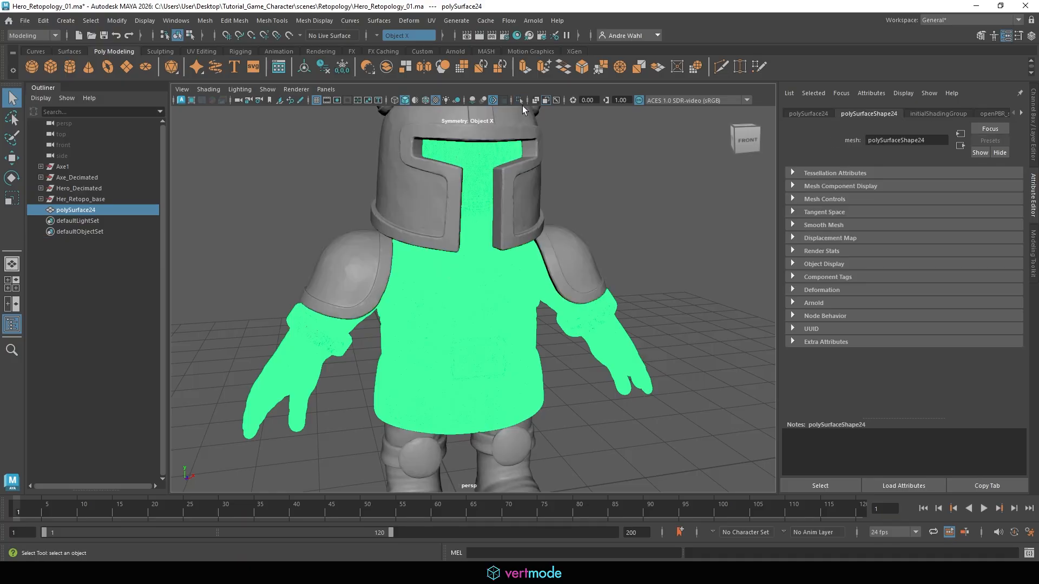
Step: Examine the helmet's visor opening and lower rim up close for gaps between the helmet and the head
{"action": "left_click", "coordinate": [558, 264]}
{"action": "left_click_drag", "start_coordinate": [601, 276], "coordinate": [490, 165], "text": "alt"}
{"action": "left_click", "coordinate": [490, 164]}
{"action": "middle_click_drag", "start_coordinate": [490, 164], "coordinate": [528, 262], "text": "alt"}
{"action": "left_click_drag", "start_coordinate": [528, 262], "coordinate": [433, 206], "text": "alt"}
{"action": "right_click_drag", "start_coordinate": [432, 205], "coordinate": [227, 178], "text": "alt"}
{"action": "middle_click_drag", "start_coordinate": [227, 179], "coordinate": [218, 271], "text": "alt"}
{"action": "left_click_drag", "start_coordinate": [298, 219], "coordinate": [257, 204], "text": "alt"}
{"action": "left_click", "coordinate": [256, 204]}
{"action": "left_click_drag", "start_coordinate": [368, 254], "coordinate": [343, 230], "text": "alt"}
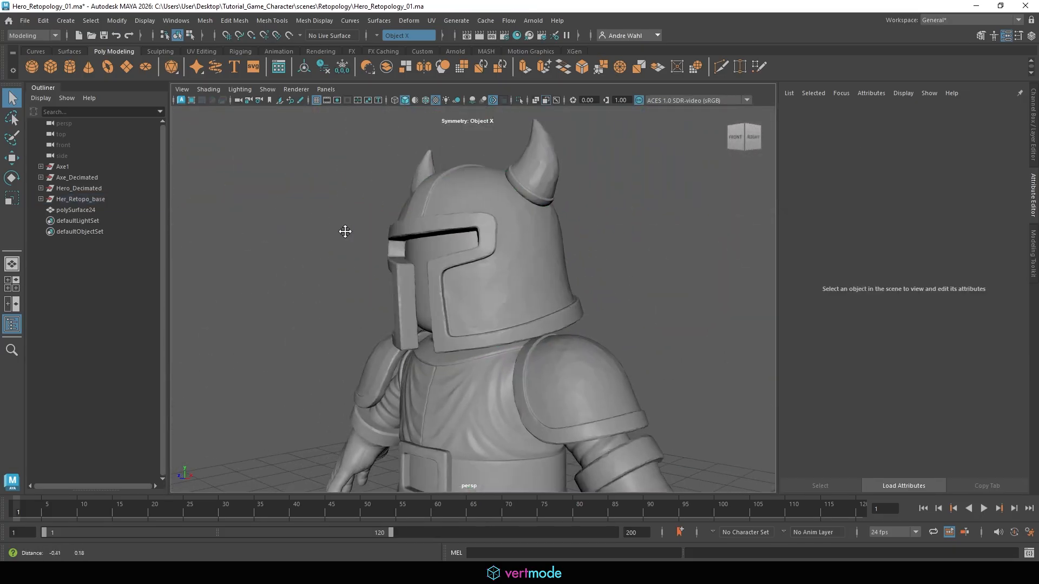
{"action": "right_click_drag", "start_coordinate": [343, 230], "coordinate": [710, 222], "text": "alt"}
{"action": "left_click_drag", "start_coordinate": [446, 231], "coordinate": [453, 225], "text": "alt"}
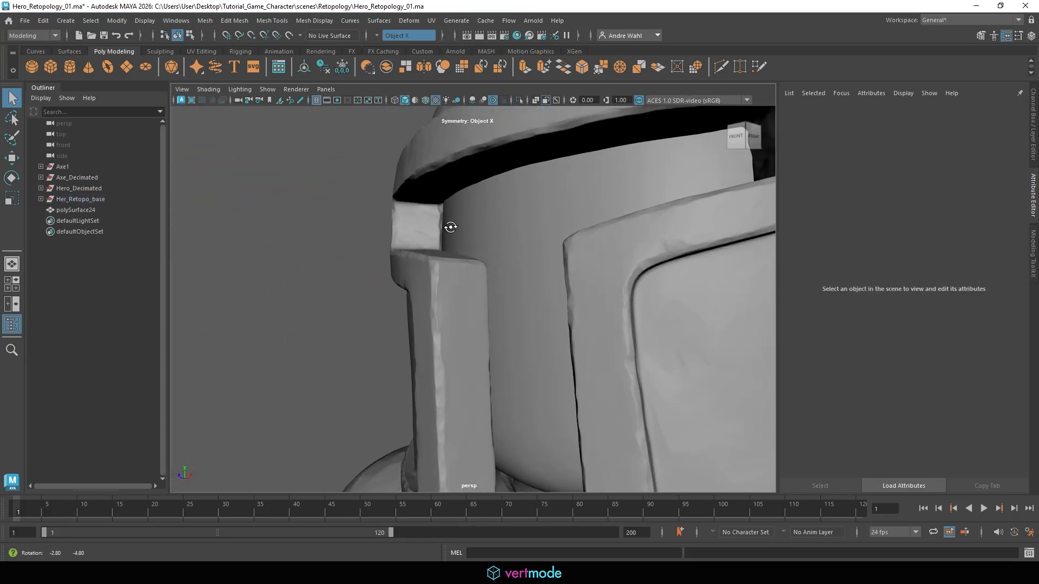
{"action": "right_click_drag", "start_coordinate": [452, 225], "coordinate": [589, 260], "text": "alt"}
{"action": "left_click_drag", "start_coordinate": [588, 260], "coordinate": [465, 274], "text": "alt"}
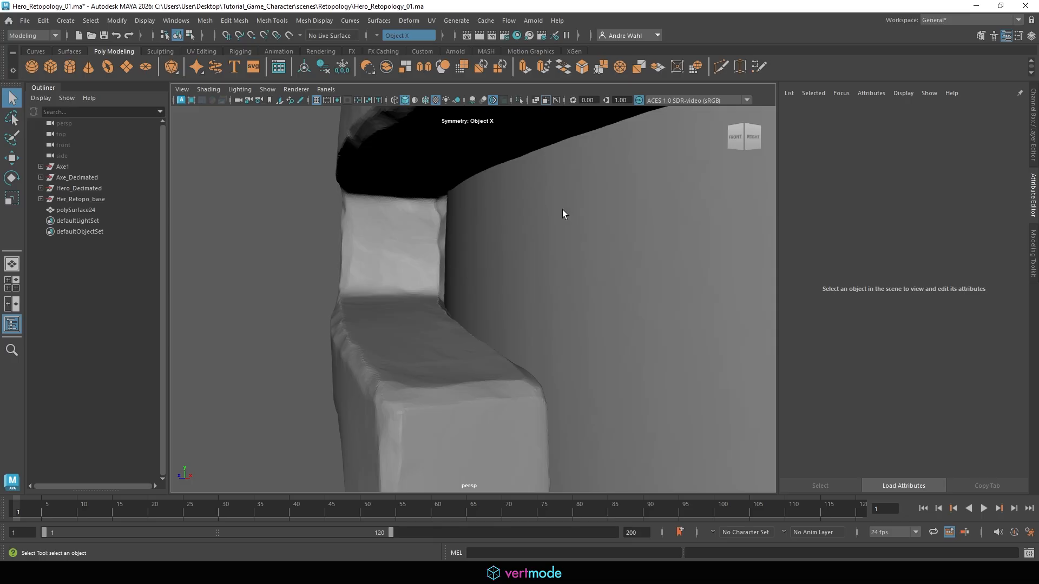
{"action": "left_click_drag", "start_coordinate": [562, 210], "coordinate": [415, 269], "text": "alt"}
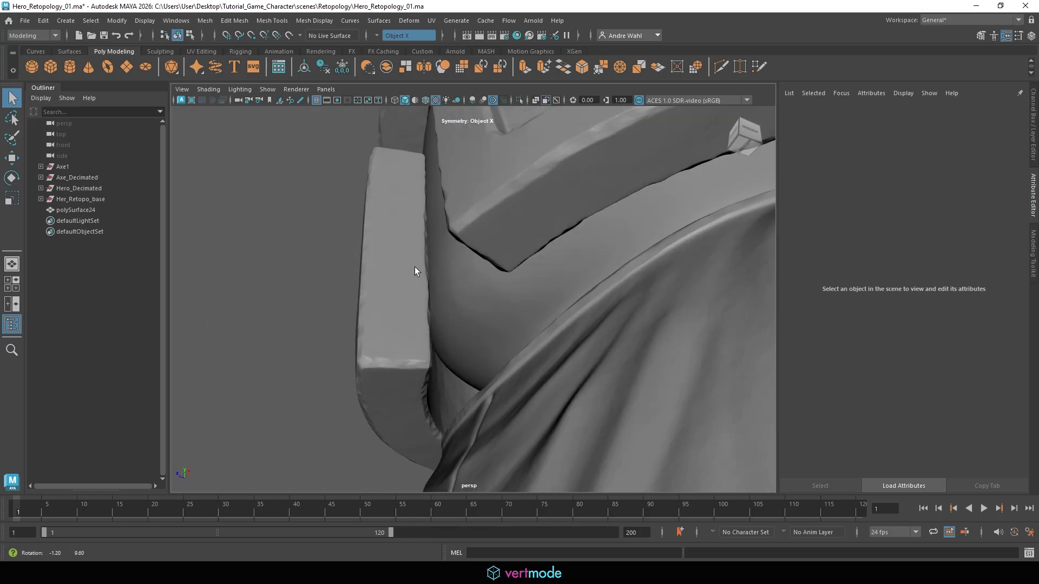
Step: Isolate the helmet together with the merged head and torso mesh, and clear the selection
{"action": "left_click", "coordinate": [467, 280]}
{"action": "left_click_drag", "start_coordinate": [476, 339], "coordinate": [539, 337], "text": "alt"}
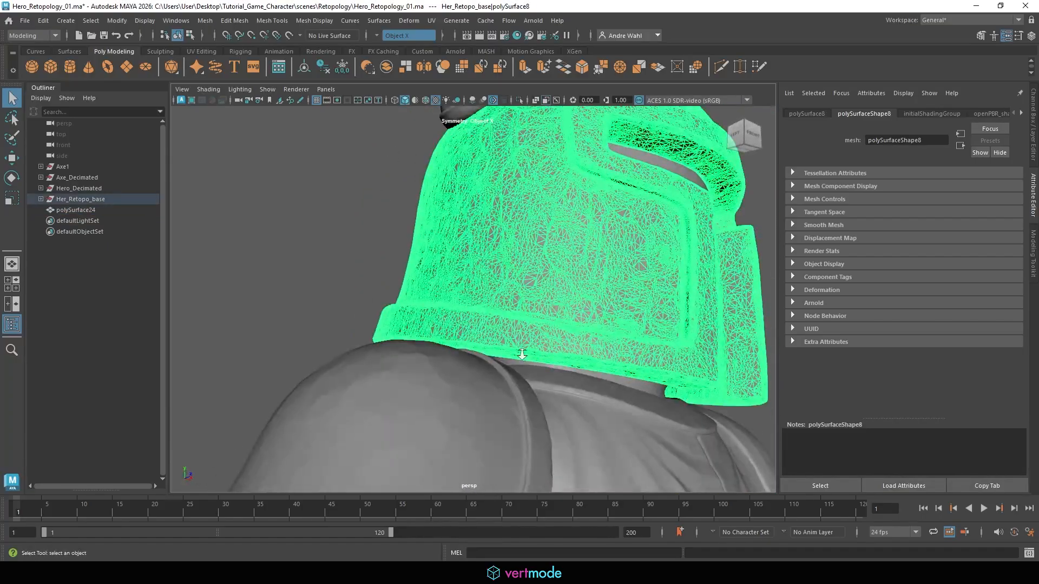
{"action": "right_click_drag", "start_coordinate": [522, 355], "coordinate": [502, 380], "text": "alt"}
{"action": "left_click", "coordinate": [502, 380]}
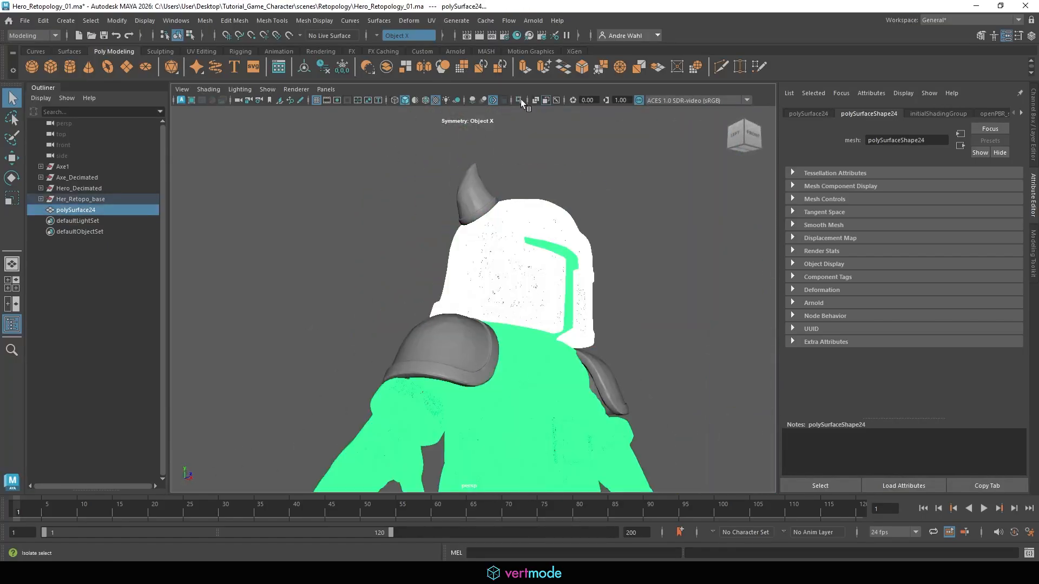
{"action": "left_click", "coordinate": [520, 100]}
{"action": "left_click", "coordinate": [618, 216]}
Step: Examine the isolated helmet from below to check the space between its rim and the head
{"action": "left_click_drag", "start_coordinate": [618, 216], "coordinate": [426, 248], "text": "alt"}
{"action": "right_click_drag", "start_coordinate": [426, 248], "coordinate": [656, 225], "text": "alt"}
{"action": "left_click_drag", "start_coordinate": [741, 228], "coordinate": [400, 228], "text": "alt"}
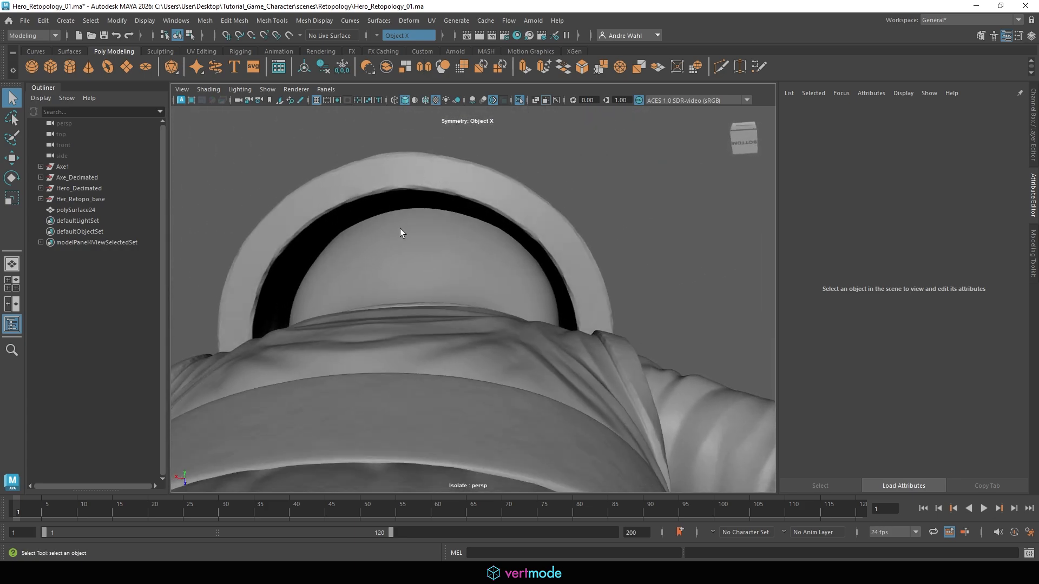
{"action": "left_click", "coordinate": [444, 208]}
{"action": "left_click_drag", "start_coordinate": [557, 204], "coordinate": [750, 226], "text": "alt"}
{"action": "middle_click_drag", "start_coordinate": [573, 200], "coordinate": [555, 269], "text": "alt"}
{"action": "right_click_drag", "start_coordinate": [556, 270], "coordinate": [733, 263], "text": "alt"}
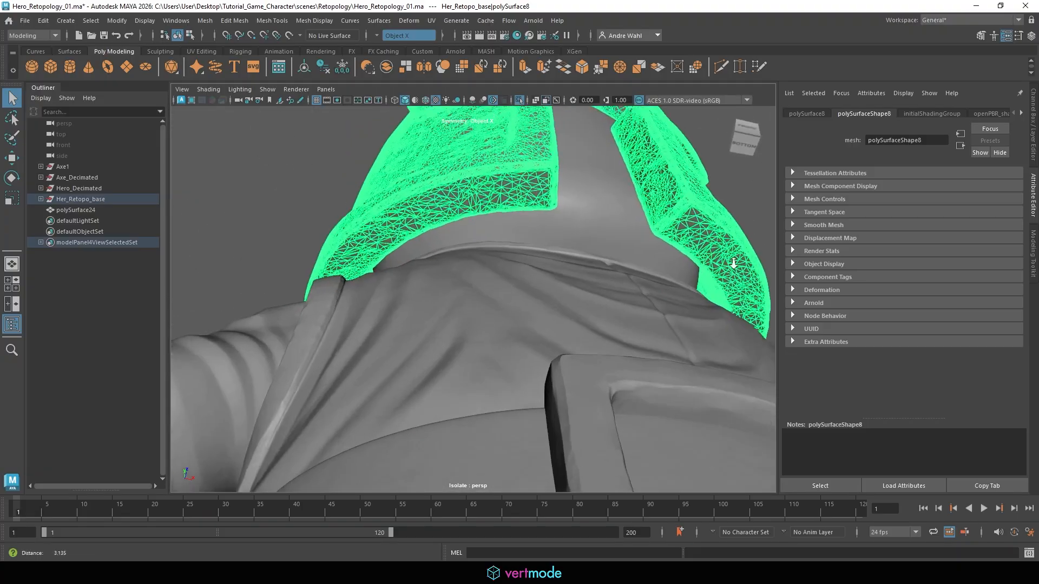
{"action": "left_click_drag", "start_coordinate": [734, 264], "coordinate": [619, 261], "text": "alt"}
Step: Select the merged head and torso mesh inside the helmet
{"action": "left_click", "coordinate": [586, 253]}
{"action": "right_click_drag", "start_coordinate": [587, 250], "coordinate": [439, 259], "text": "alt"}
{"action": "left_click_drag", "start_coordinate": [438, 260], "coordinate": [432, 288], "text": "alt"}
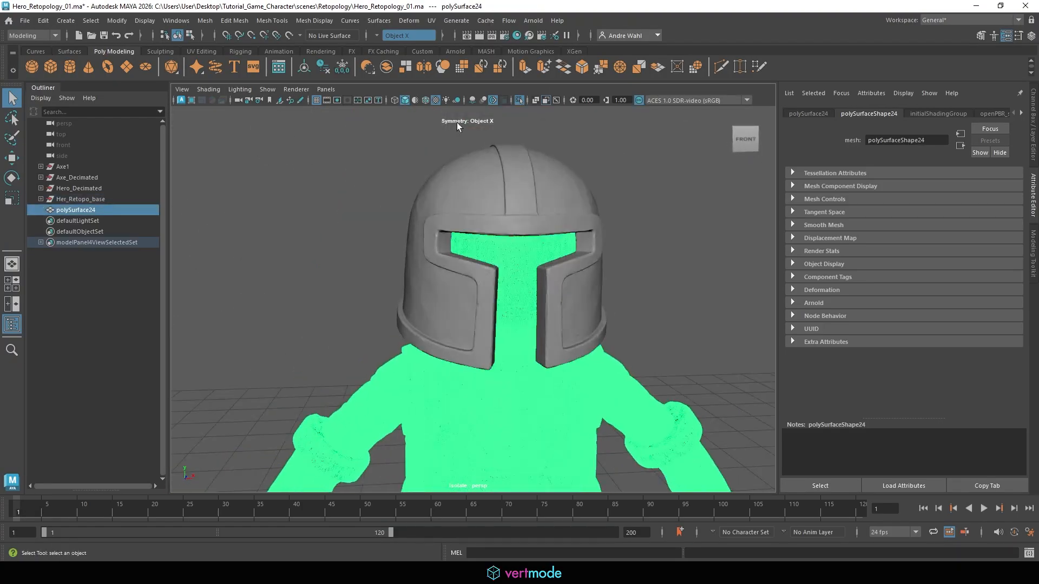
Step: Isolate the merged head and torso mesh to check it without the helmet, and show the whole knight again
{"action": "left_click", "coordinate": [520, 101]}
{"action": "left_click", "coordinate": [520, 100]}
{"action": "left_click_drag", "start_coordinate": [697, 254], "coordinate": [545, 283], "text": "alt"}
{"action": "left_click", "coordinate": [719, 265]}
{"action": "left_click", "coordinate": [544, 278]}
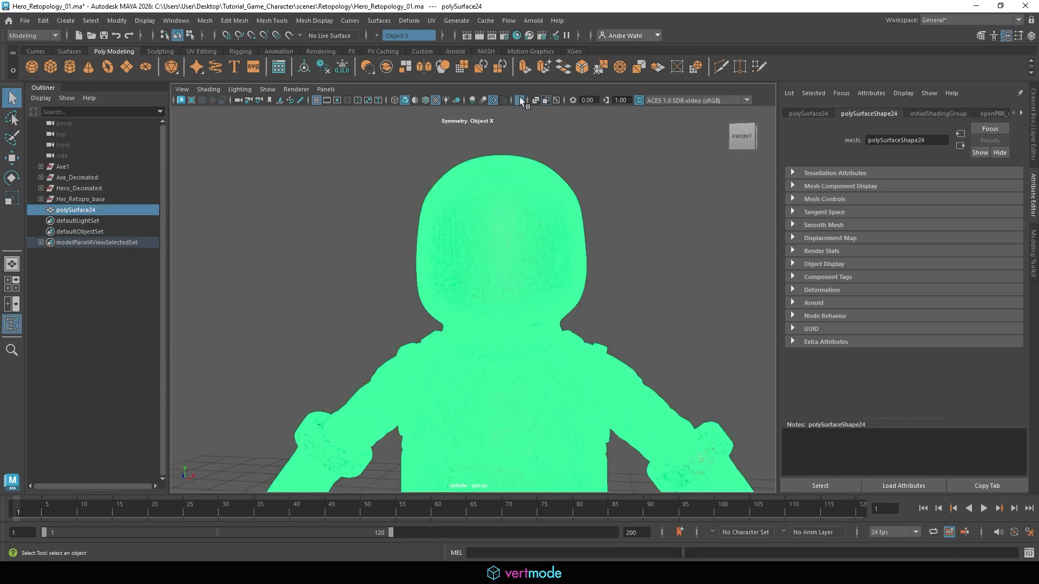
{"action": "left_click", "coordinate": [521, 100]}
{"action": "left_click", "coordinate": [661, 248]}
Step: Merge the two horns and the helmet into one mesh with a Boolean union
{"action": "left_click", "coordinate": [508, 154]}
{"action": "left_click", "coordinate": [579, 155]}
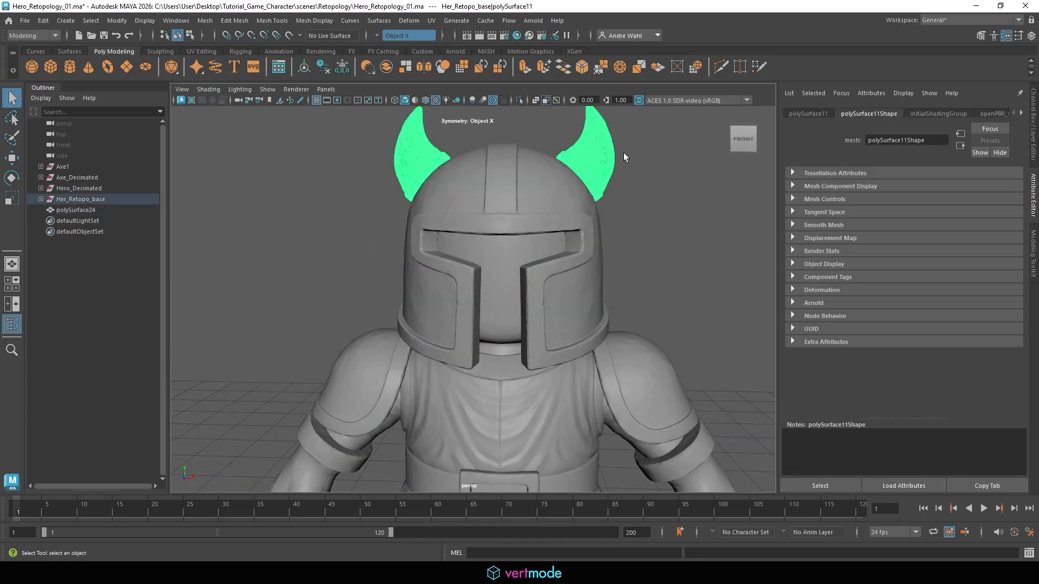
{"action": "left_click", "coordinate": [516, 176], "text": "shift"}
{"action": "left_click", "coordinate": [204, 20]}
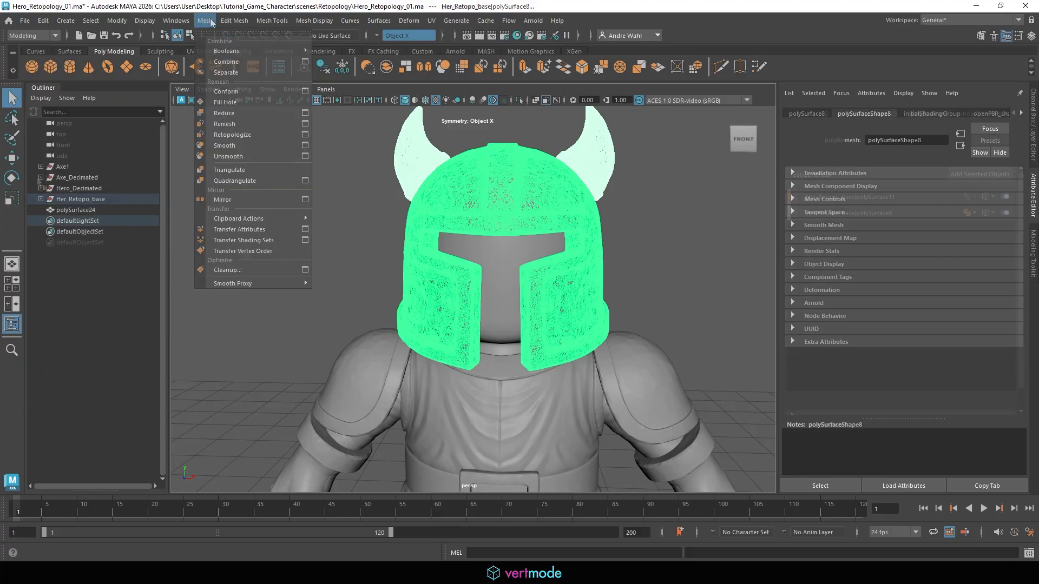
{"action": "mouse_move", "coordinate": [222, 52]}
{"action": "left_click", "coordinate": [333, 51]}
{"action": "left_click", "coordinate": [641, 198]}
Step: Delete the construction history of the merged horned helmet mesh and clear the selection
{"action": "left_click", "coordinate": [546, 176]}
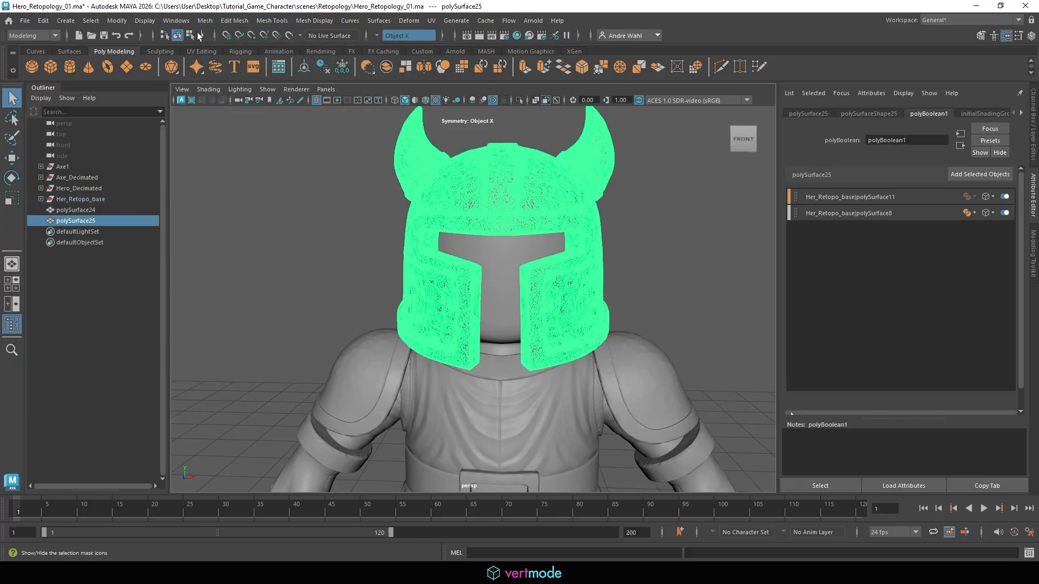
{"action": "left_click", "coordinate": [42, 21]}
{"action": "mouse_move", "coordinate": [103, 153]}
{"action": "left_click", "coordinate": [249, 152]}
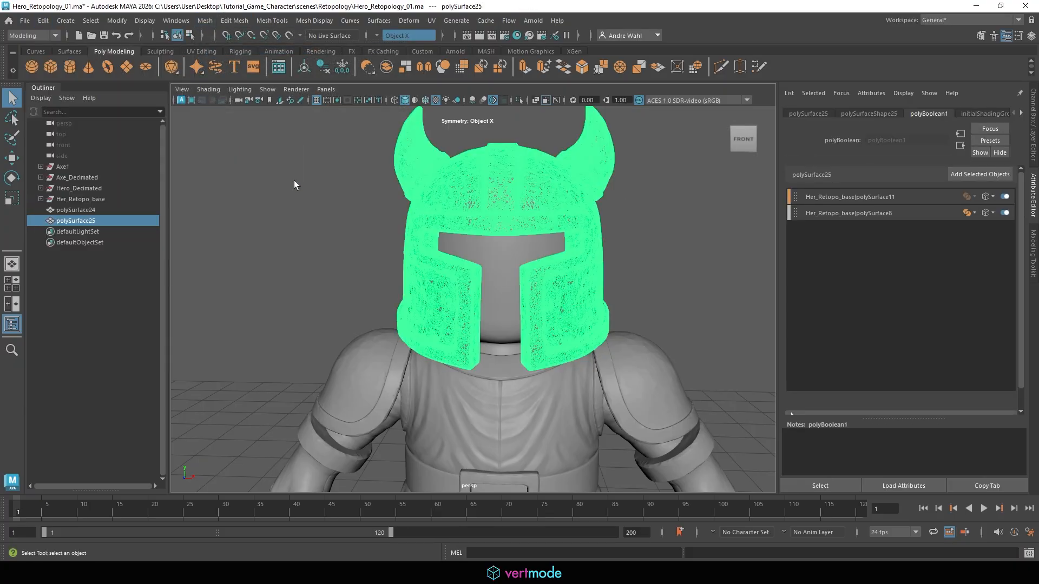
{"action": "left_click", "coordinate": [689, 219]}
Step: Select the trousers, boots and round knee pads together and isolate them in the viewport
{"action": "right_click_drag", "start_coordinate": [689, 219], "coordinate": [512, 268], "text": "alt"}
{"action": "middle_click_drag", "start_coordinate": [511, 268], "coordinate": [498, 119], "text": "alt"}
{"action": "right_click_drag", "start_coordinate": [639, 216], "coordinate": [752, 233], "text": "alt"}
{"action": "left_click_drag", "start_coordinate": [487, 279], "coordinate": [457, 195], "text": "alt"}
{"action": "left_click", "coordinate": [458, 196]}
{"action": "left_click", "coordinate": [449, 244]}
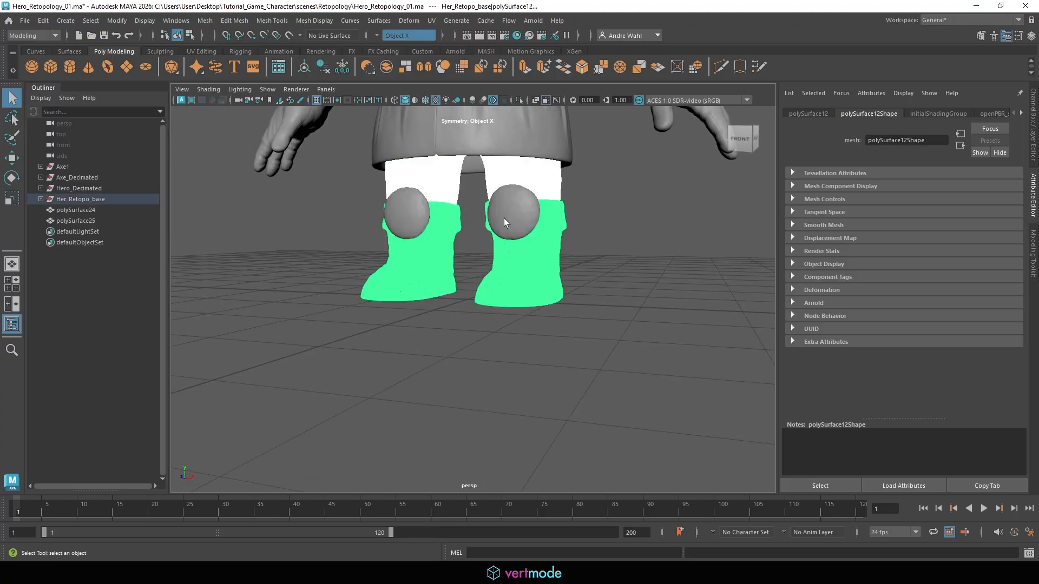
{"action": "left_click", "coordinate": [503, 217]}
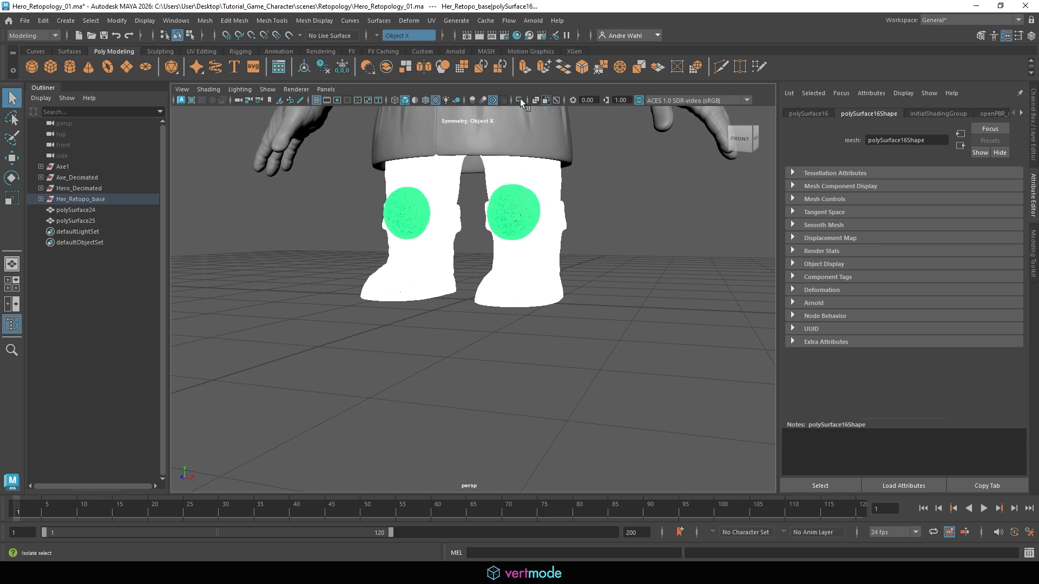
{"action": "left_click", "coordinate": [520, 99]}
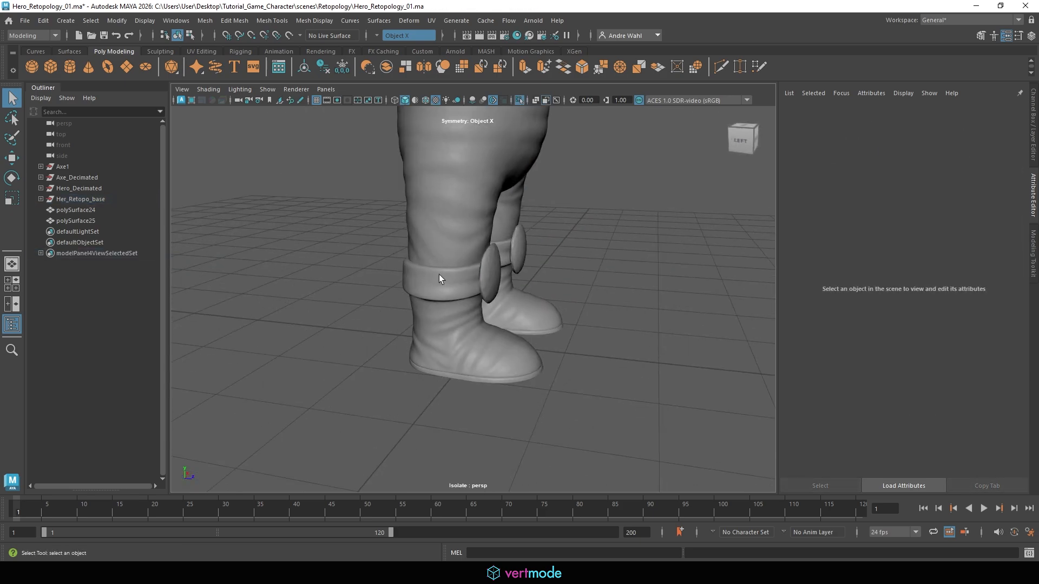
Step: Merge the boots and the trousers into one mesh with a Boolean union
{"action": "left_click", "coordinate": [439, 273]}
{"action": "left_click", "coordinate": [498, 186]}
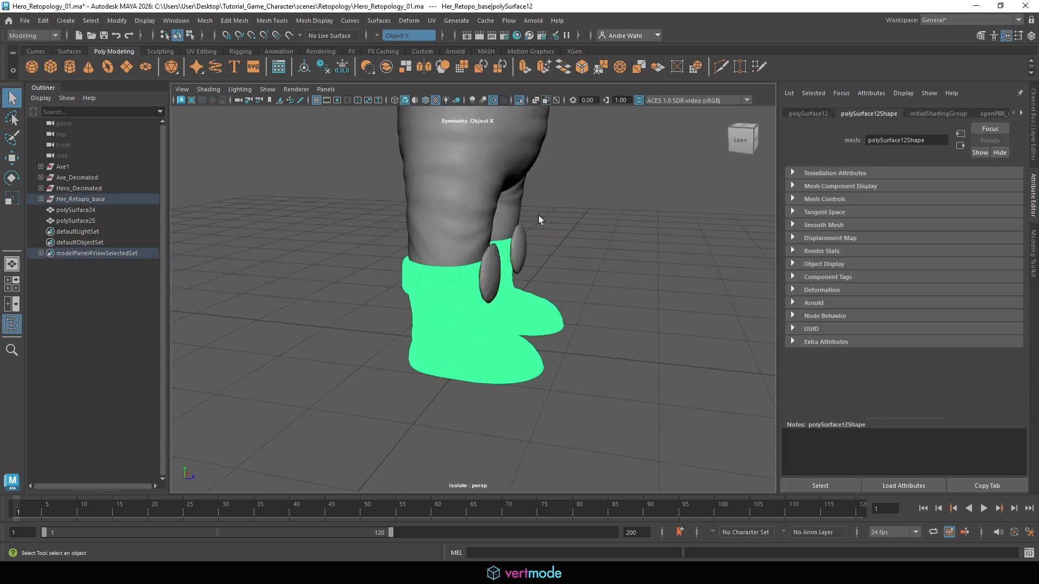
{"action": "left_click", "coordinate": [506, 195], "text": "shift"}
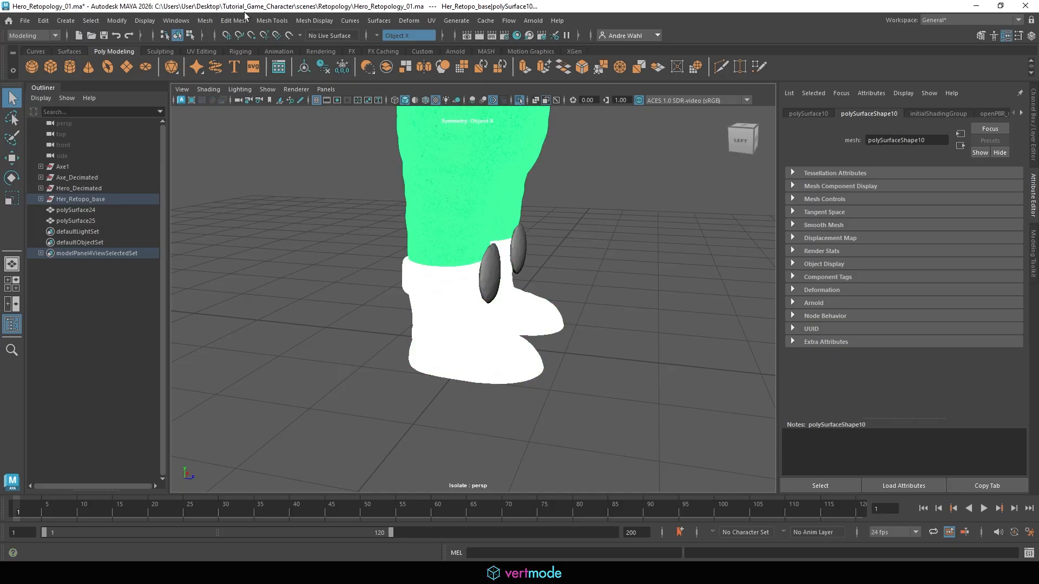
{"action": "left_click", "coordinate": [204, 20]}
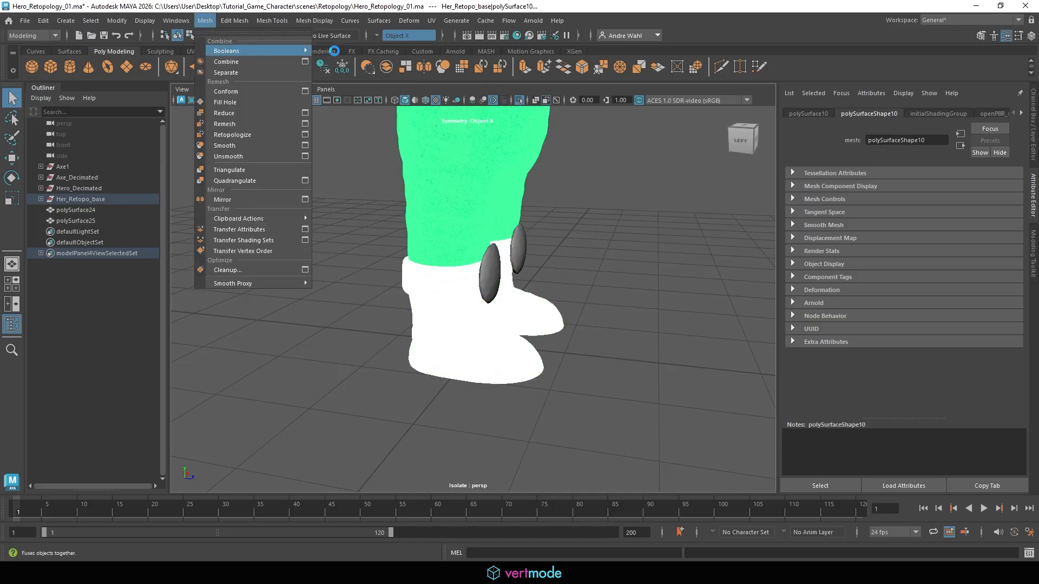
{"action": "left_click", "coordinate": [226, 61]}
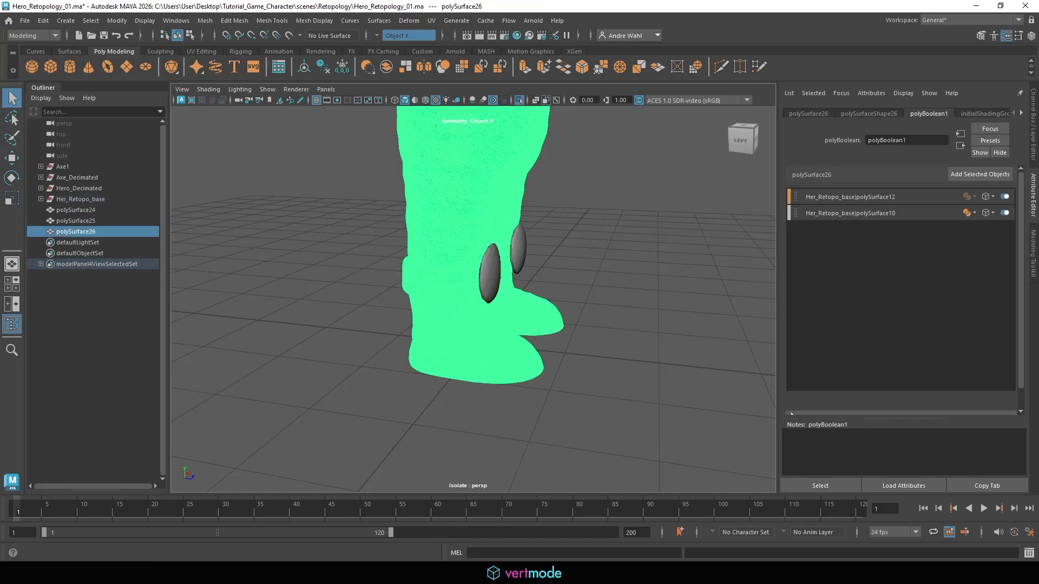
Step: Inspect the boot cuffs up close and delete the construction history of the merged legs mesh
{"action": "left_click", "coordinate": [559, 254]}
{"action": "right_click_drag", "start_coordinate": [559, 253], "coordinate": [704, 242], "text": "alt"}
{"action": "left_click", "coordinate": [397, 225]}
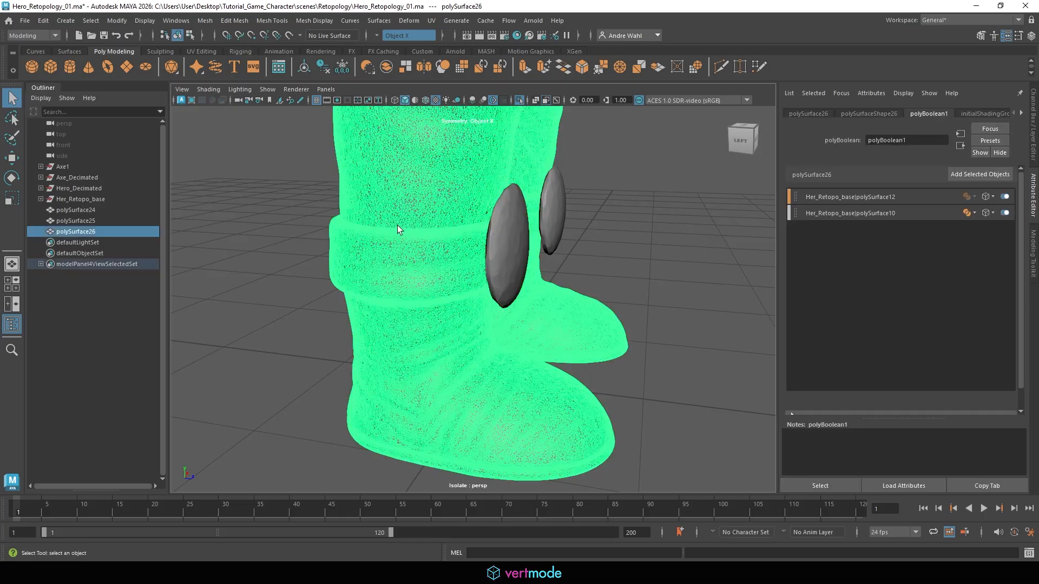
{"action": "left_click", "coordinate": [41, 24]}
{"action": "mouse_move", "coordinate": [129, 148]}
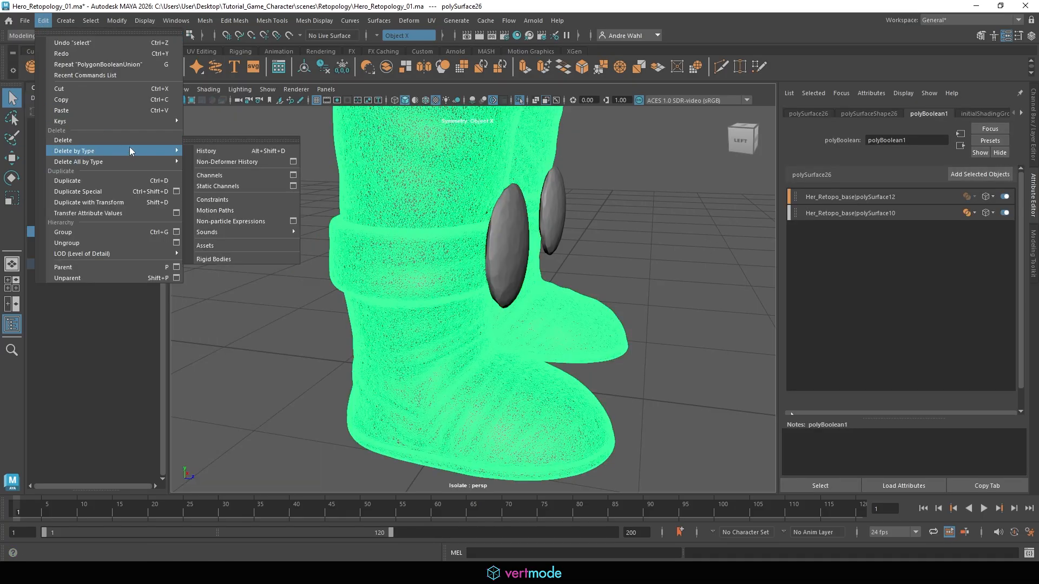
{"action": "left_click", "coordinate": [237, 151]}
Step: Examine the round knee pads from the side and front for gaps between them and the boot cuffs
{"action": "left_click_drag", "start_coordinate": [421, 275], "coordinate": [360, 282], "text": "alt"}
{"action": "left_click", "coordinate": [571, 239]}
{"action": "key", "text": "f"}
{"action": "left_click_drag", "start_coordinate": [582, 237], "coordinate": [323, 271], "text": "alt"}
{"action": "left_click", "coordinate": [594, 249]}
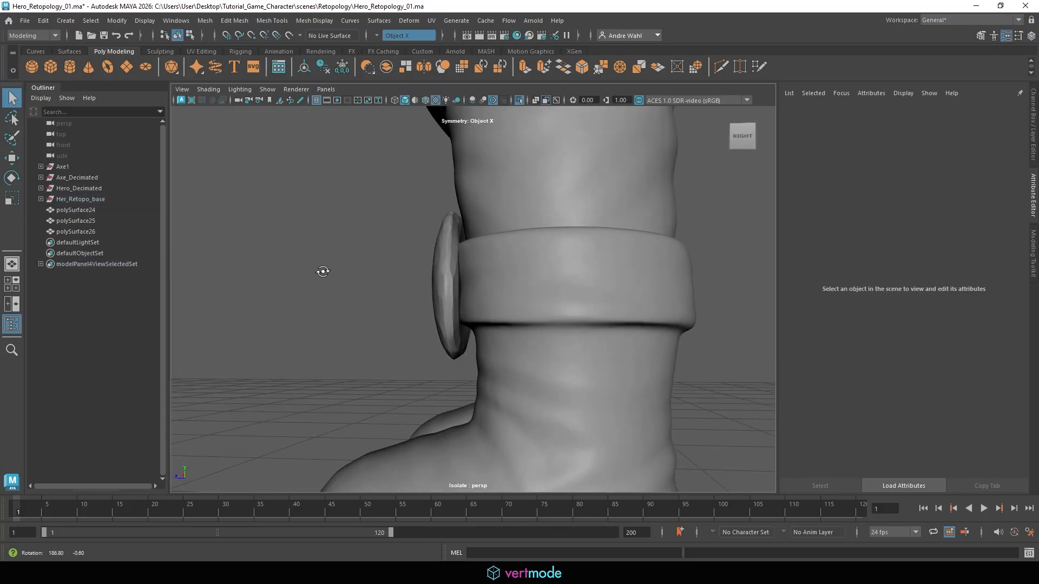
{"action": "left_click", "coordinate": [448, 280]}
{"action": "left_click_drag", "start_coordinate": [390, 277], "coordinate": [505, 308], "text": "alt"}
{"action": "left_click", "coordinate": [341, 309]}
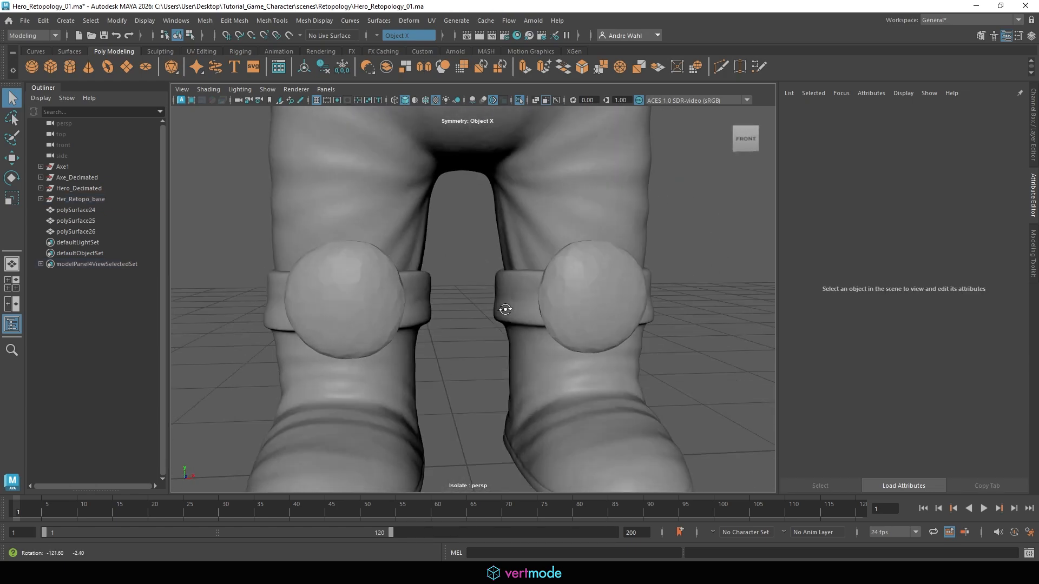
Step: Select the merged legs mesh and end the isolation so the whole knight is shown
{"action": "scroll", "coordinate": [456, 235], "scroll_direction": "down", "scroll_amount": 6}
{"action": "middle_click_drag", "start_coordinate": [455, 235], "coordinate": [473, 261], "text": "alt"}
{"action": "left_click", "coordinate": [472, 261]}
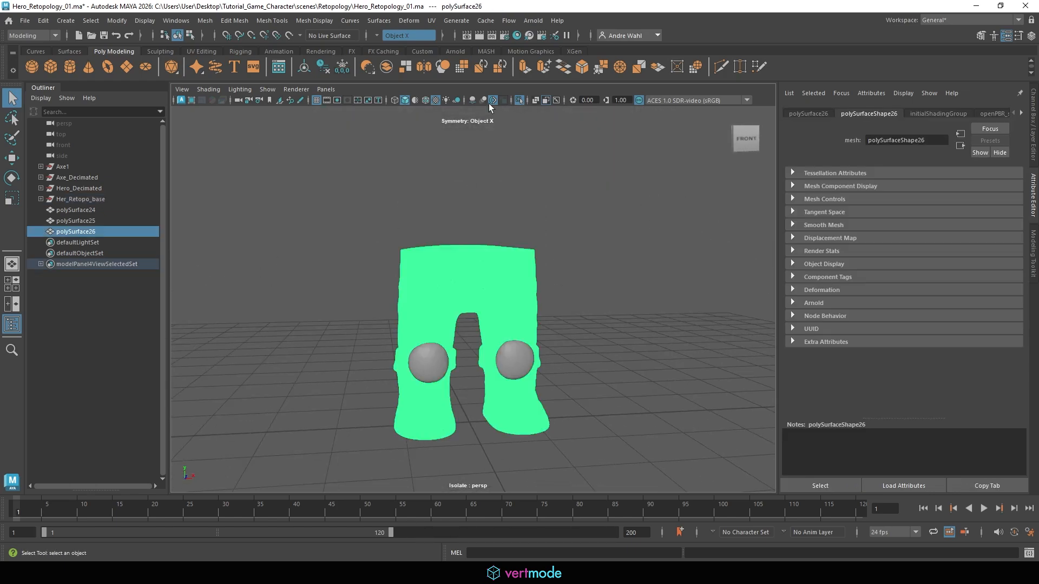
{"action": "left_click", "coordinate": [518, 100]}
Step: Examine the space between the tunic's lower hem and the merged legs mesh from below
{"action": "left_click_drag", "start_coordinate": [485, 266], "coordinate": [450, 318], "text": "alt"}
{"action": "left_click", "coordinate": [518, 273]}
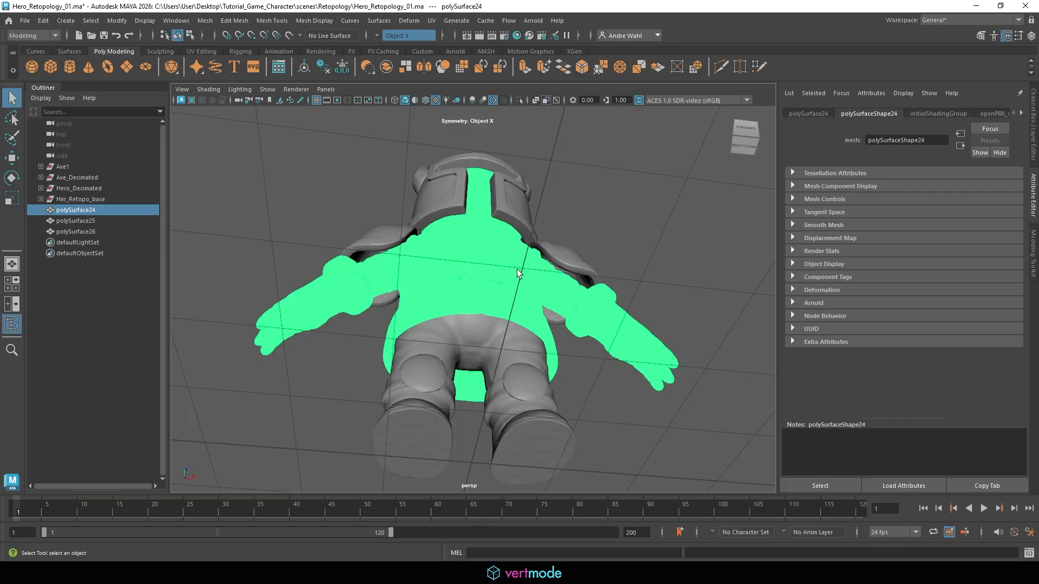
{"action": "left_click_drag", "start_coordinate": [518, 273], "coordinate": [546, 165], "text": "alt"}
{"action": "left_click", "coordinate": [554, 161]}
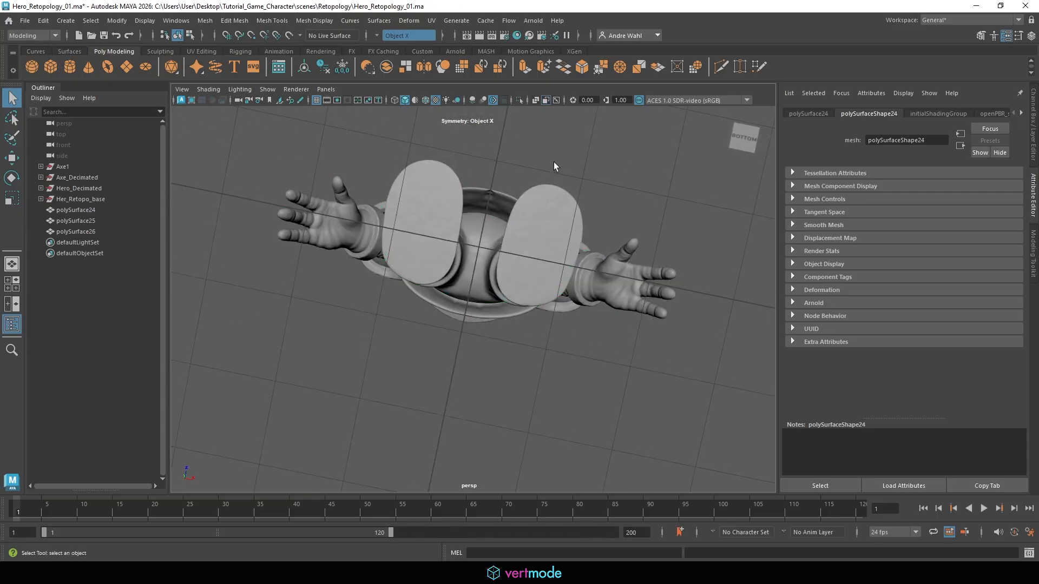
{"action": "scroll", "coordinate": [595, 184], "scroll_direction": "up", "scroll_amount": 8}
{"action": "left_click_drag", "start_coordinate": [619, 204], "coordinate": [486, 287], "text": "alt"}
{"action": "left_click", "coordinate": [531, 229]}
{"action": "left_click_drag", "start_coordinate": [530, 229], "coordinate": [491, 275], "text": "alt"}
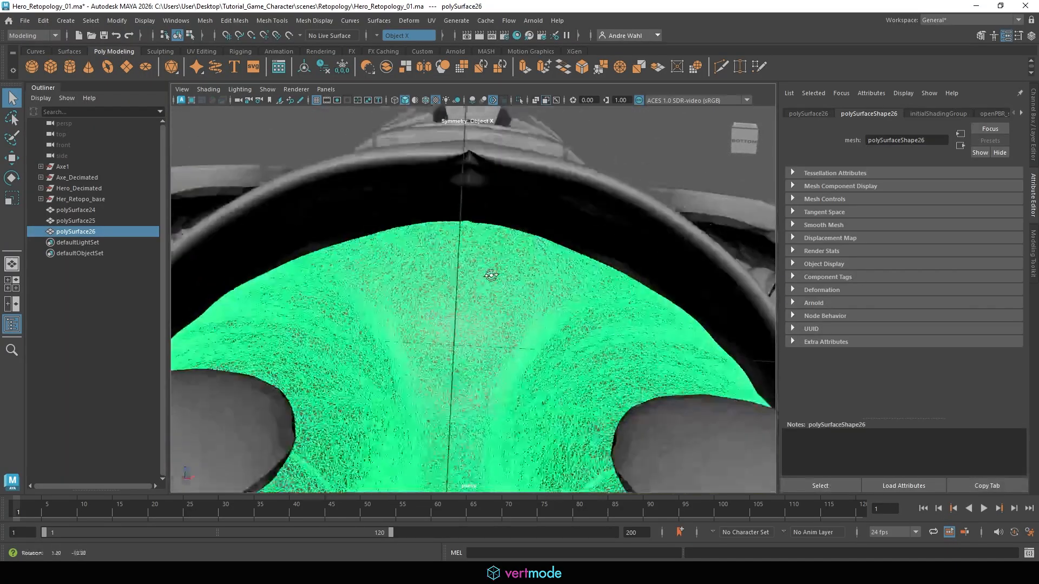
{"action": "scroll", "coordinate": [476, 233], "scroll_direction": "down", "scroll_amount": 10}
{"action": "left_click", "coordinate": [587, 156]}
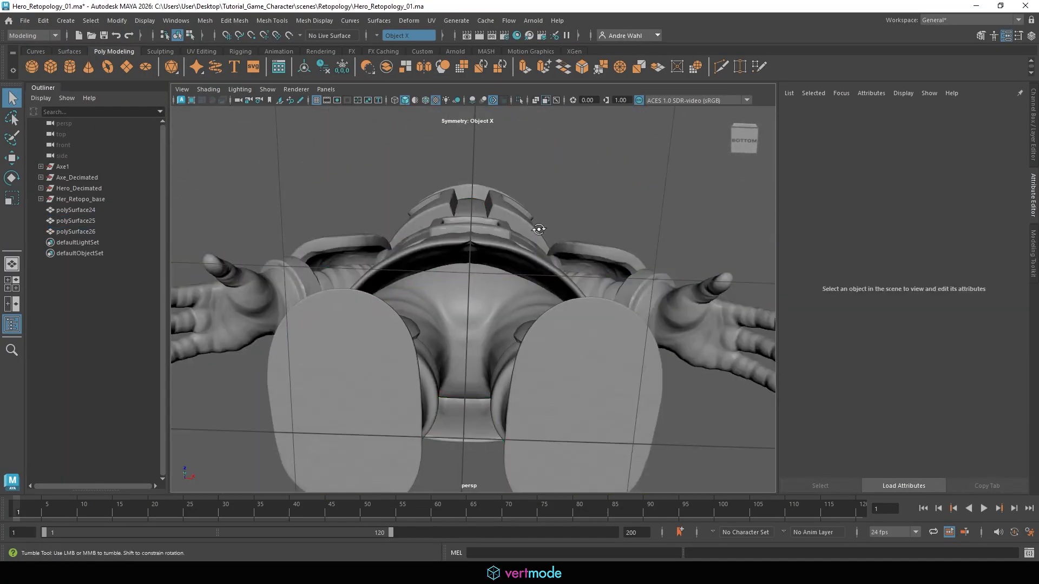
Step: Review the knight's tunic, belt and legs from a low angle and the full figure from the front
{"action": "left_click_drag", "start_coordinate": [539, 229], "coordinate": [523, 292], "text": "alt"}
{"action": "left_click", "coordinate": [524, 277]}
{"action": "left_click", "coordinate": [690, 271]}
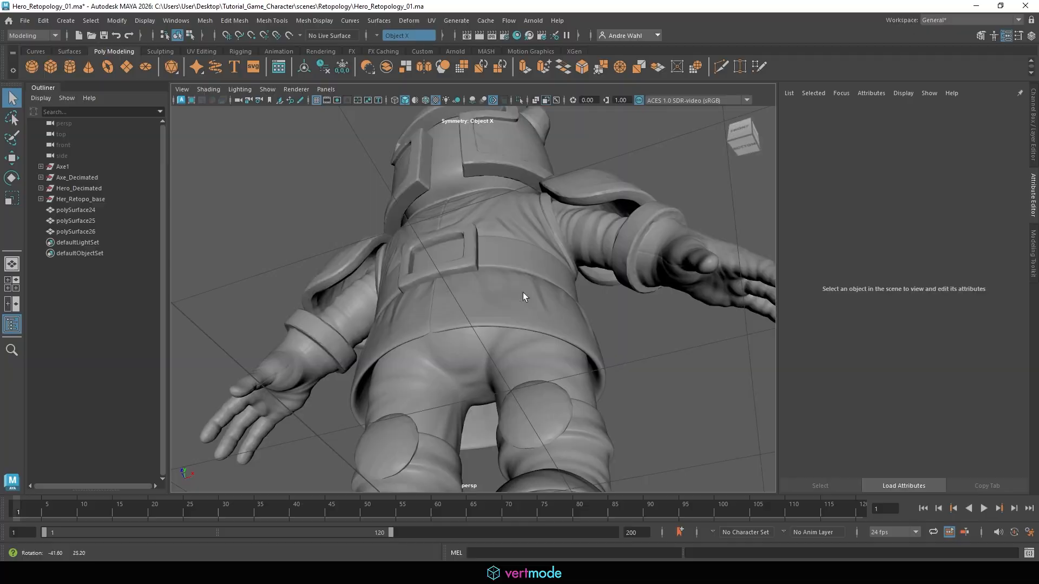
{"action": "left_click", "coordinate": [520, 378]}
{"action": "left_click", "coordinate": [491, 261]}
{"action": "right_click_drag", "start_coordinate": [491, 261], "coordinate": [450, 278], "text": "alt"}
{"action": "left_click_drag", "start_coordinate": [450, 277], "coordinate": [507, 325], "text": "alt"}
{"action": "left_click", "coordinate": [482, 252]}
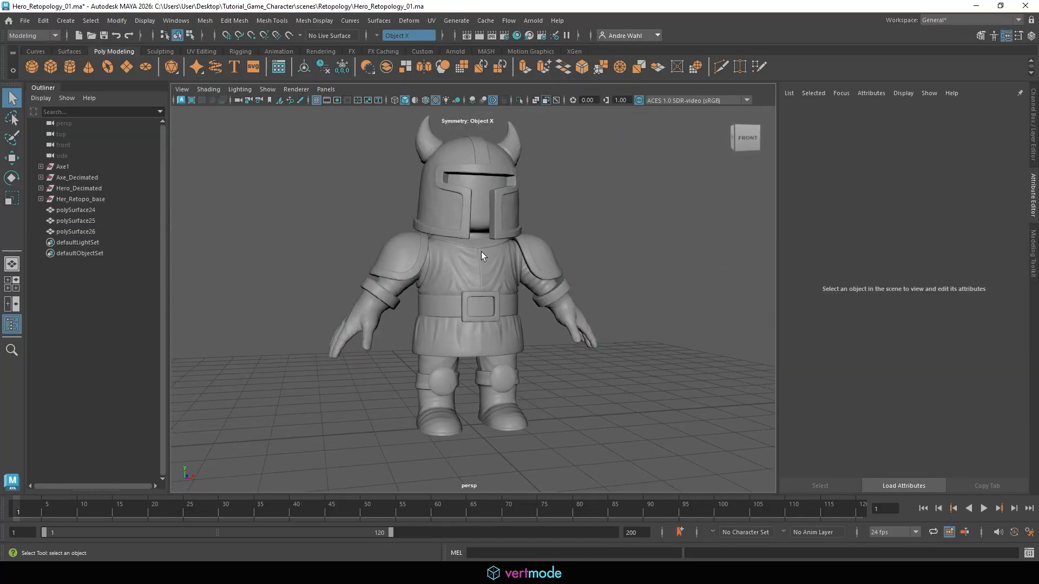
Step: Select all parts of the knight, delete their construction history and clear the selection
{"action": "left_click", "coordinate": [462, 193]}
{"action": "left_click", "coordinate": [416, 368]}
{"action": "left_click_drag", "start_coordinate": [416, 368], "coordinate": [610, 342], "text": "alt"}
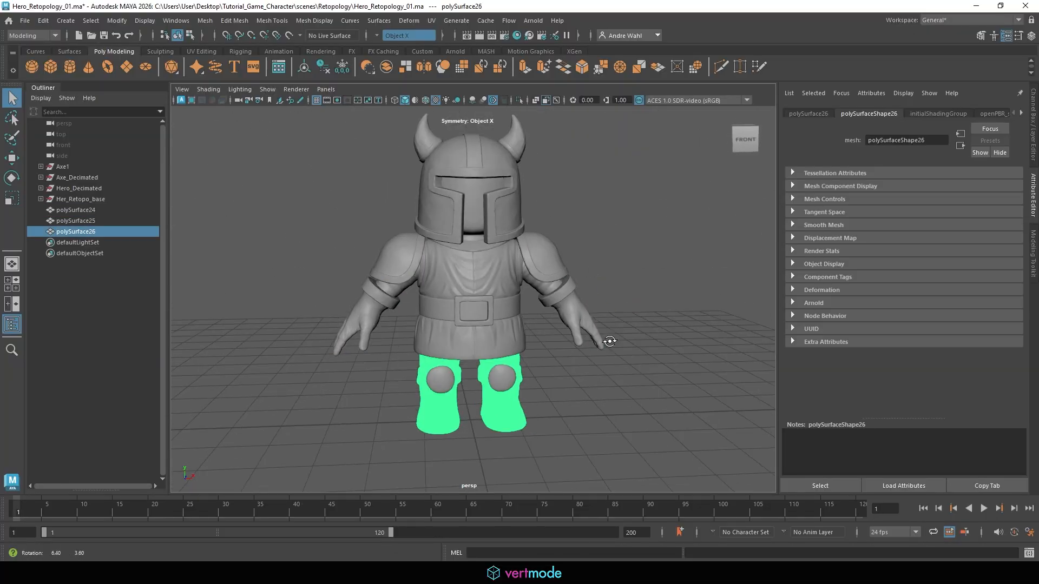
{"action": "left_click_drag", "start_coordinate": [279, 425], "coordinate": [545, 302]}
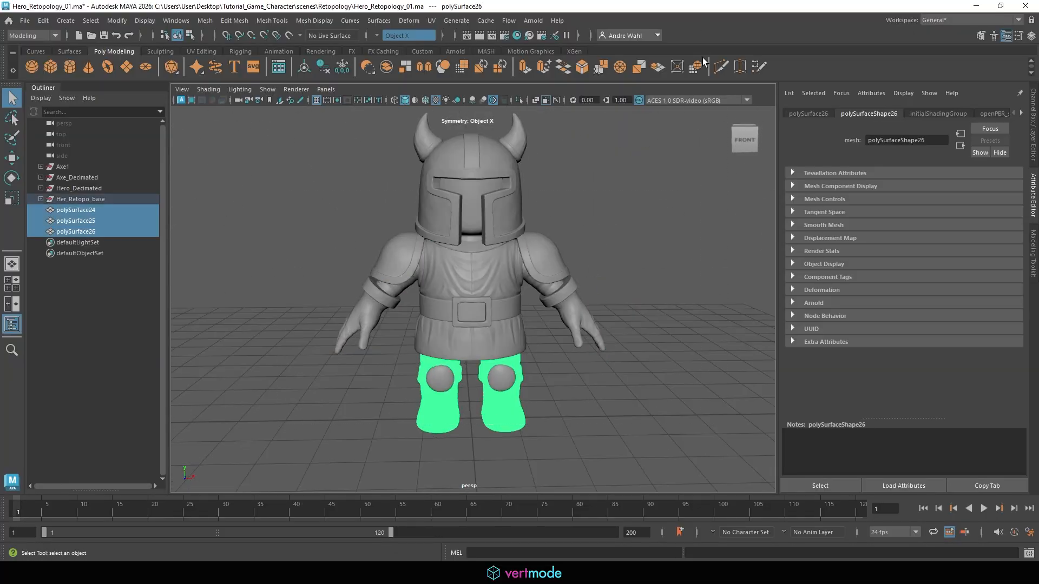
{"action": "left_click", "coordinate": [39, 25]}
{"action": "mouse_move", "coordinate": [165, 151]}
{"action": "left_click", "coordinate": [218, 153]}
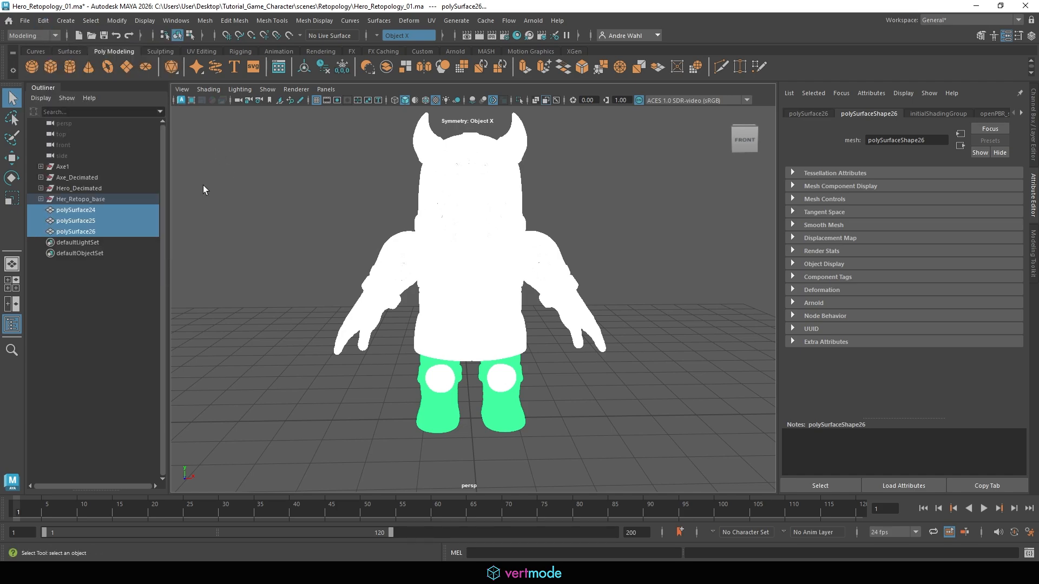
{"action": "left_click", "coordinate": [203, 189]}
Step: Expand the Her_Retopo_base group and select its meshes and the merged meshes in turn to identify each part
{"action": "left_click", "coordinate": [82, 202]}
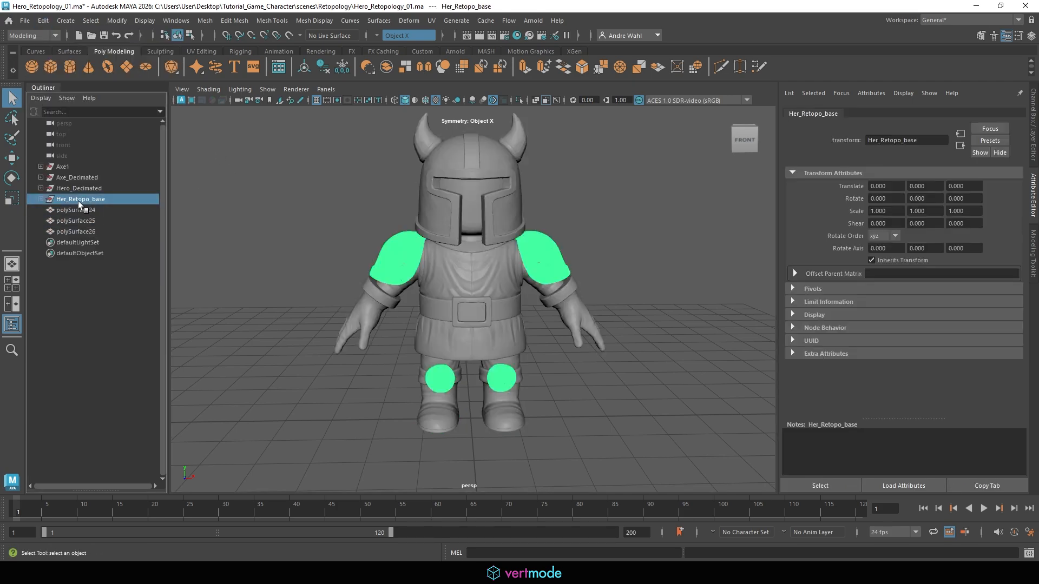
{"action": "left_click", "coordinate": [85, 211]}
{"action": "left_click", "coordinate": [41, 199]}
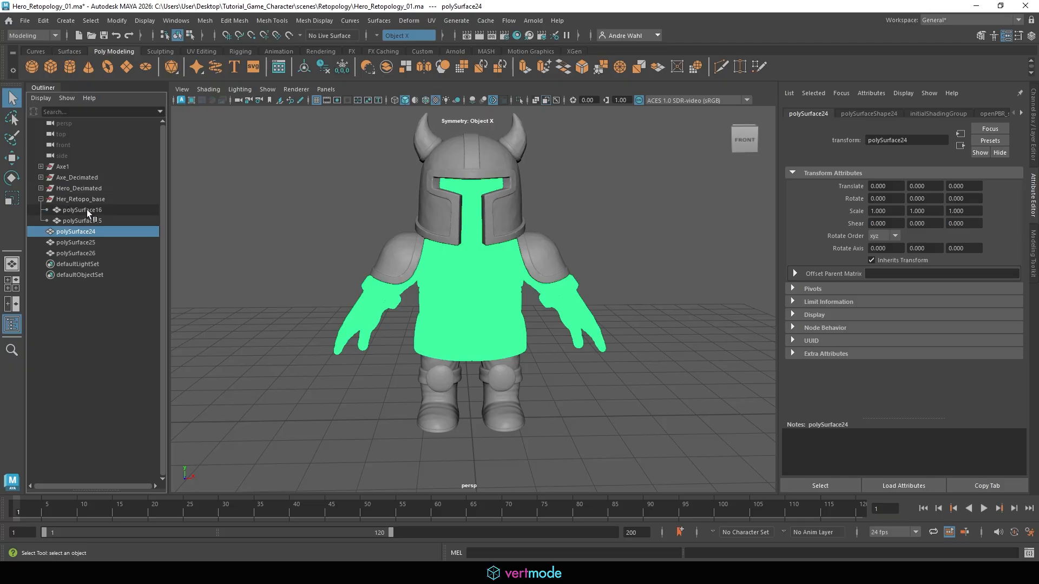
{"action": "left_click", "coordinate": [86, 209]}
{"action": "left_click", "coordinate": [78, 219]}
{"action": "left_click", "coordinate": [76, 232]}
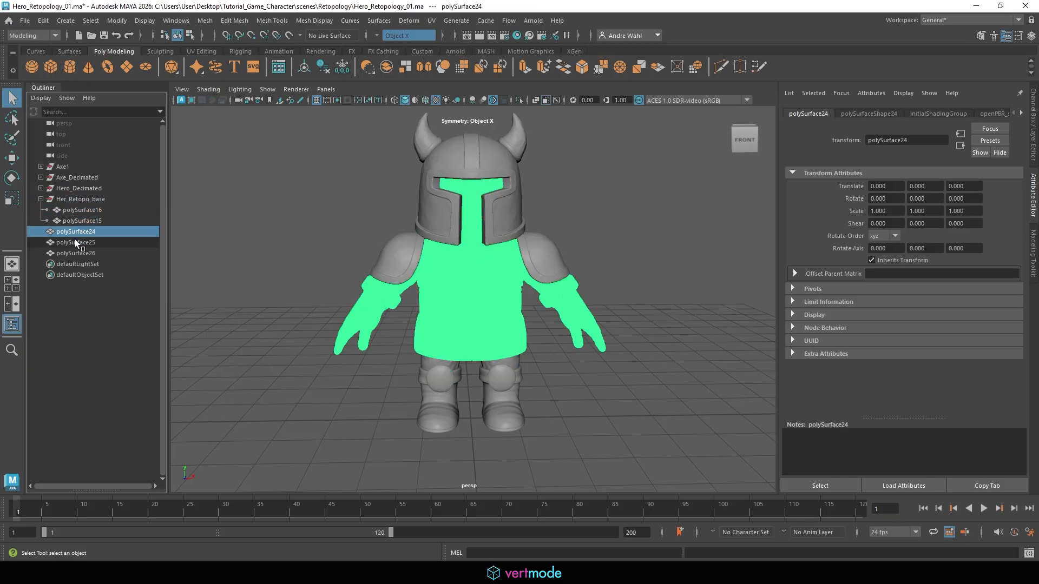
{"action": "left_click", "coordinate": [78, 243]}
{"action": "left_click", "coordinate": [68, 211]}
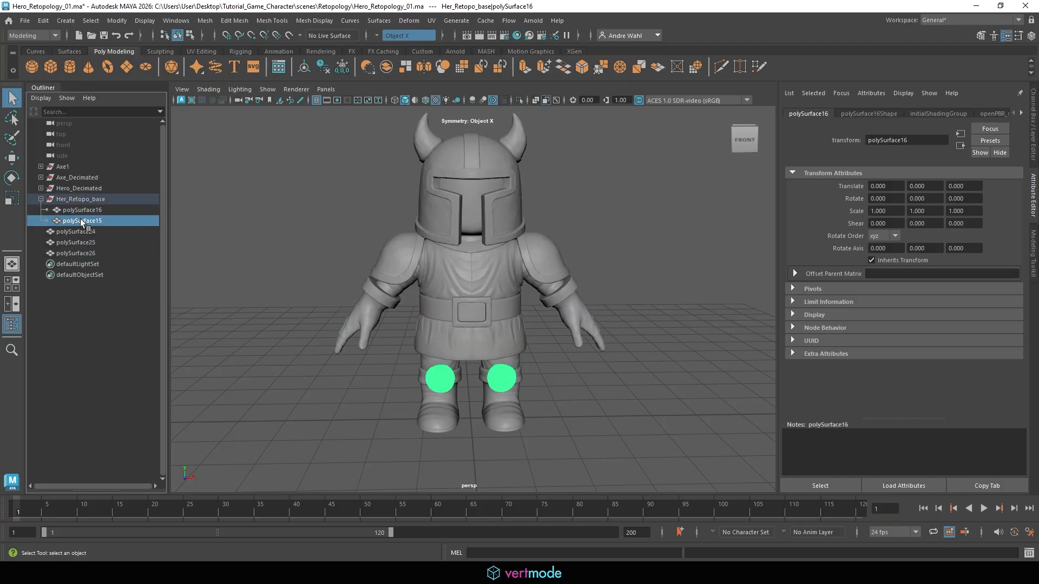
Step: Rename the knee pads mesh polySurface16 as KneesD
{"action": "double_click", "coordinate": [86, 210]}
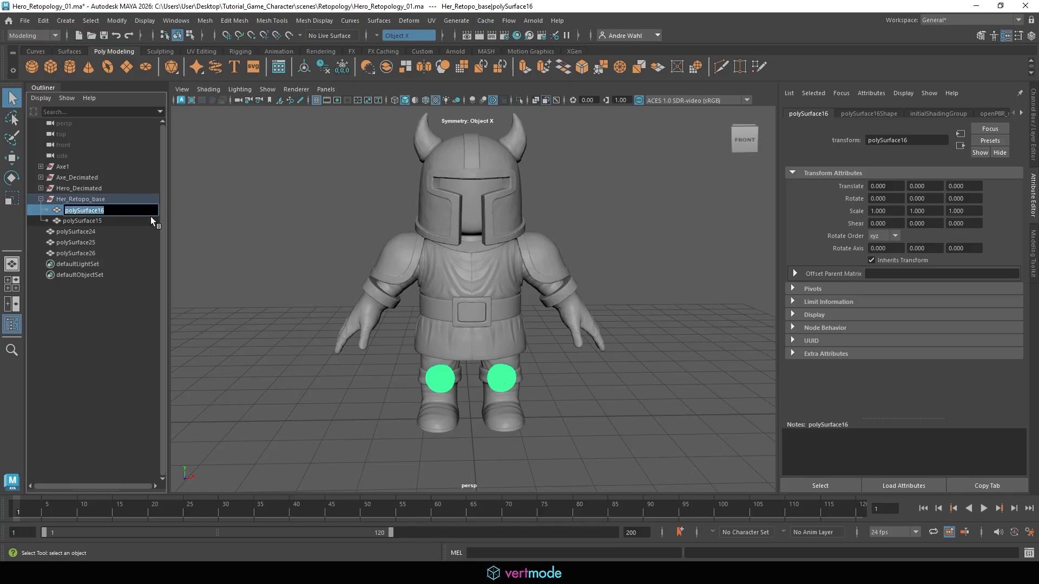
{"action": "type", "text": "Kneed"}
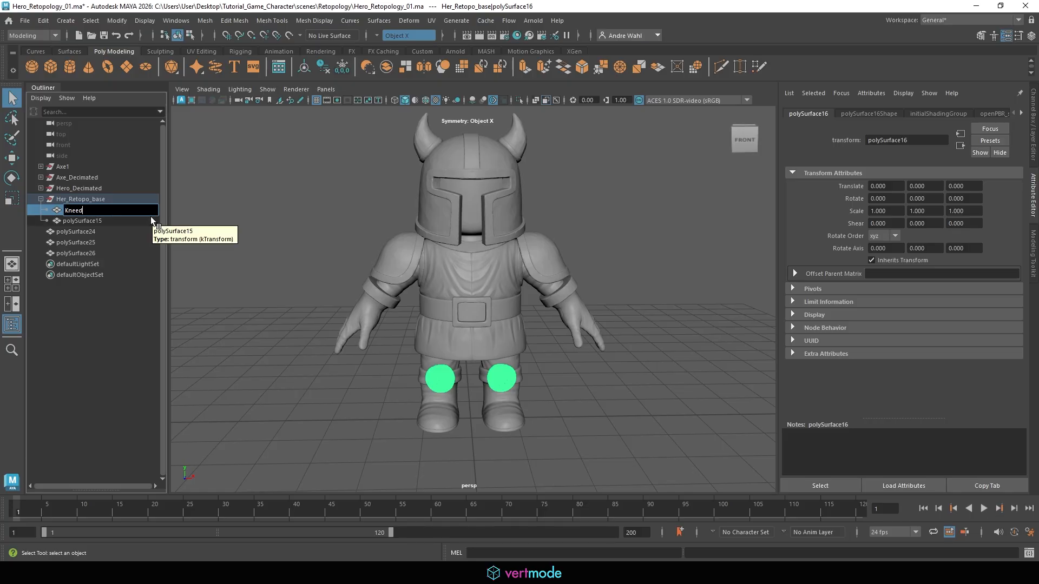
{"action": "type", "text": "D"}
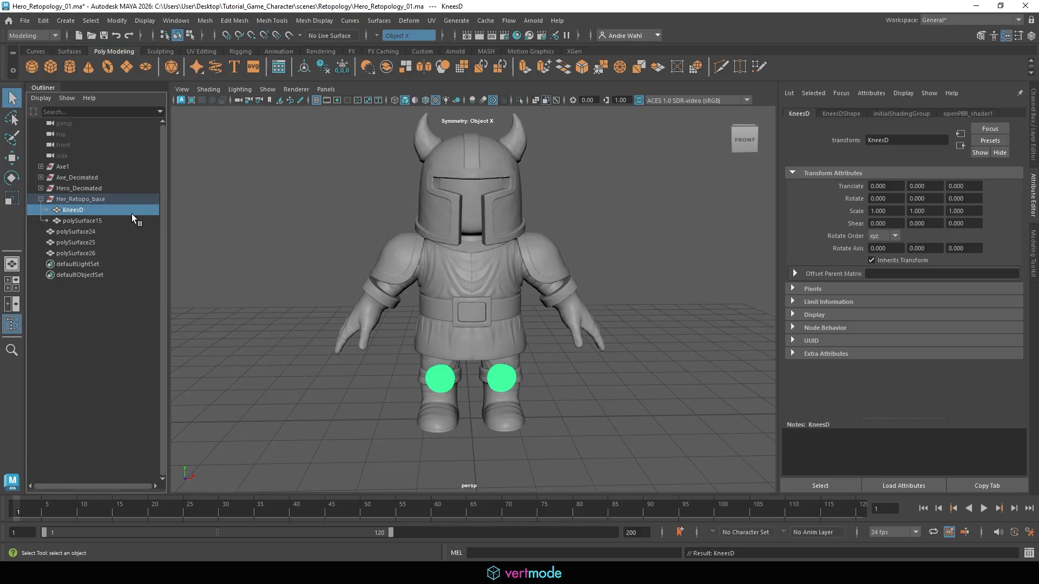
Step: Rename the shoulder pads mesh polySurface15 as shouldersD
{"action": "left_click", "coordinate": [129, 218]}
{"action": "double_click", "coordinate": [130, 220]}
{"action": "type", "text": "K"}
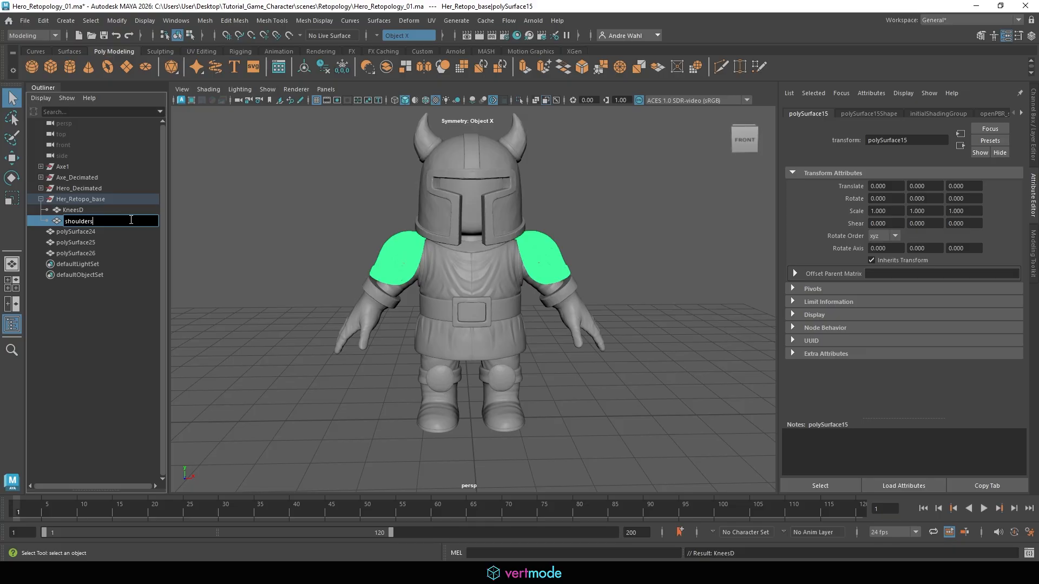
{"action": "key", "text": "Return"}
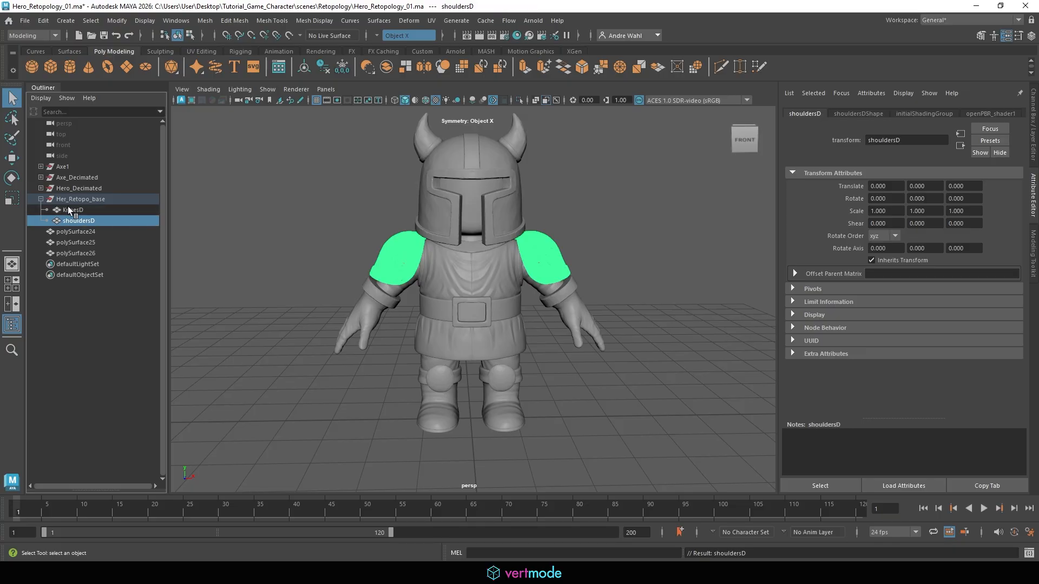
Step: Rename the torso and arms mesh polySurface24 as TorsoD
{"action": "left_click", "coordinate": [88, 228]}
{"action": "double_click", "coordinate": [95, 230]}
{"action": "type", "text": "T"}
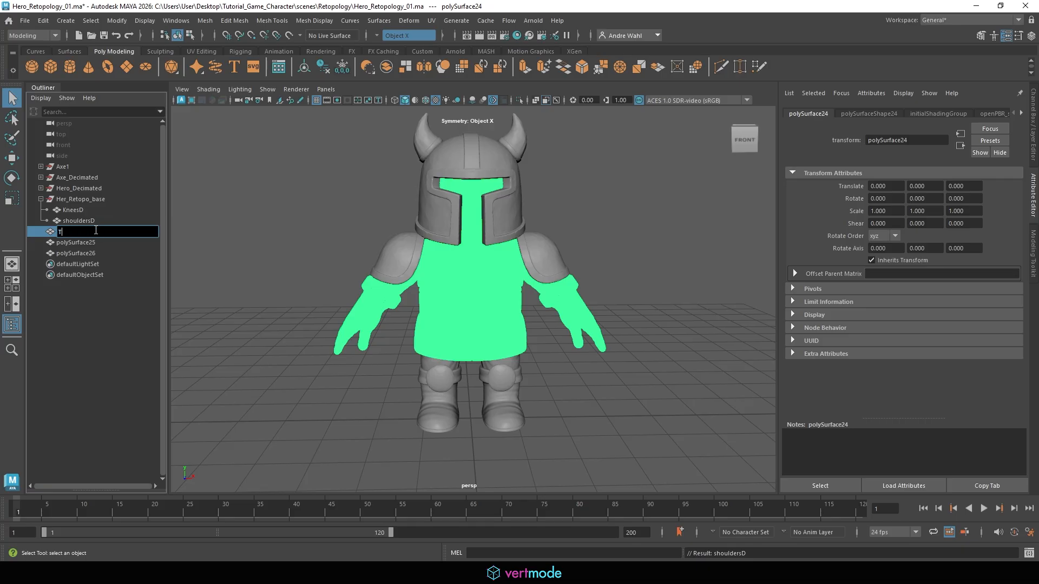
{"action": "type", "text": "orsoD"}
{"action": "key", "text": "Return"}
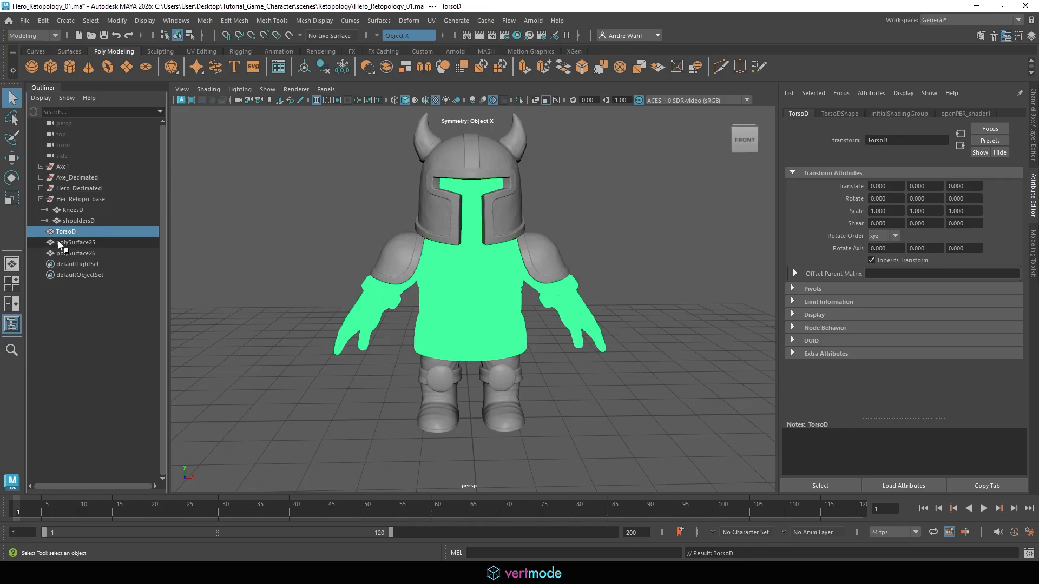
Step: Rename the helmet mesh polySurface25 as HelmD
{"action": "left_click", "coordinate": [93, 245]}
{"action": "double_click", "coordinate": [94, 244]}
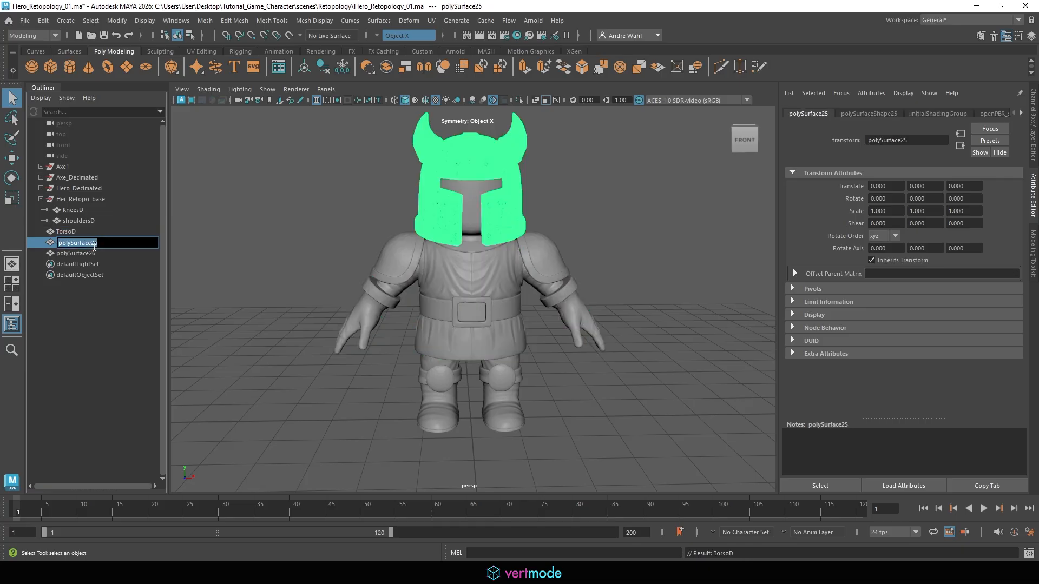
{"action": "type", "text": "HelmD"}
{"action": "key", "text": "Return"}
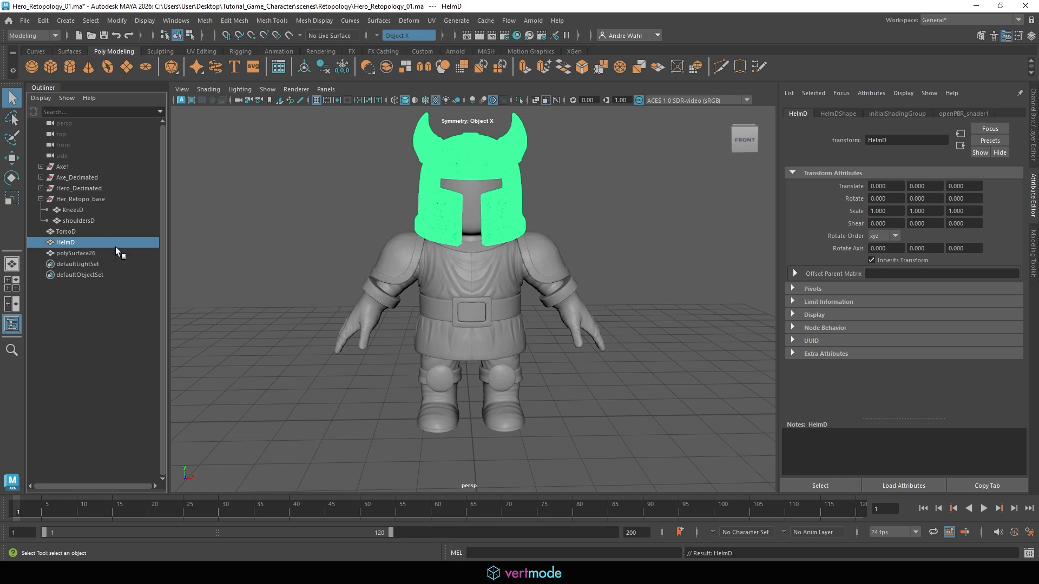
Step: Rename the legs mesh polySurface26 as LegsD
{"action": "left_click", "coordinate": [115, 253]}
{"action": "double_click", "coordinate": [115, 252]}
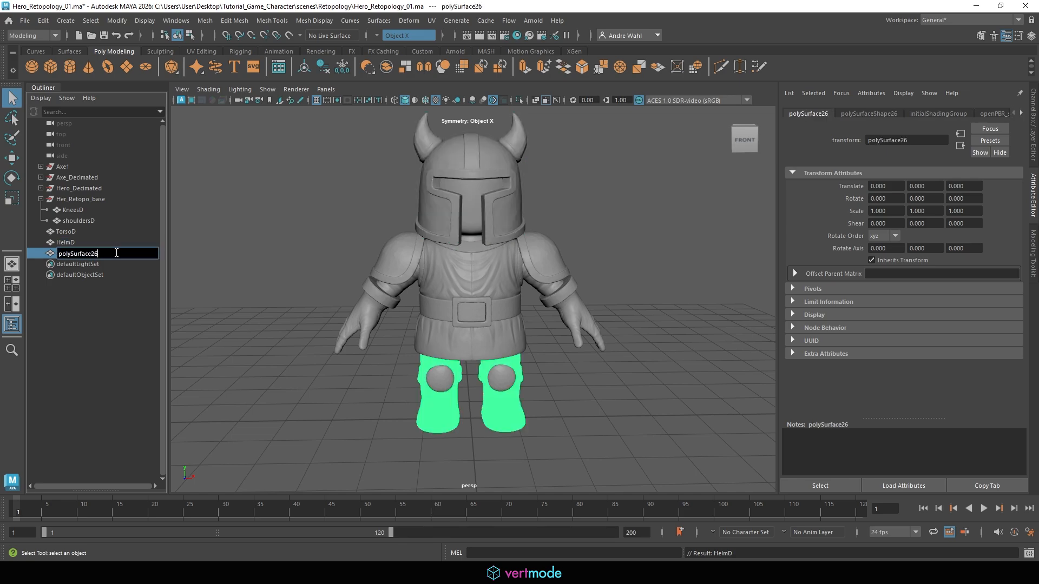
{"action": "double_click", "coordinate": [116, 252]}
{"action": "type", "text": "LegsD"}
{"action": "key", "text": "Return"}
Step: Move the TorsoD, HelmD and LegsD meshes into the Her_Retopo_base group
{"action": "left_click", "coordinate": [88, 234], "text": "shift"}
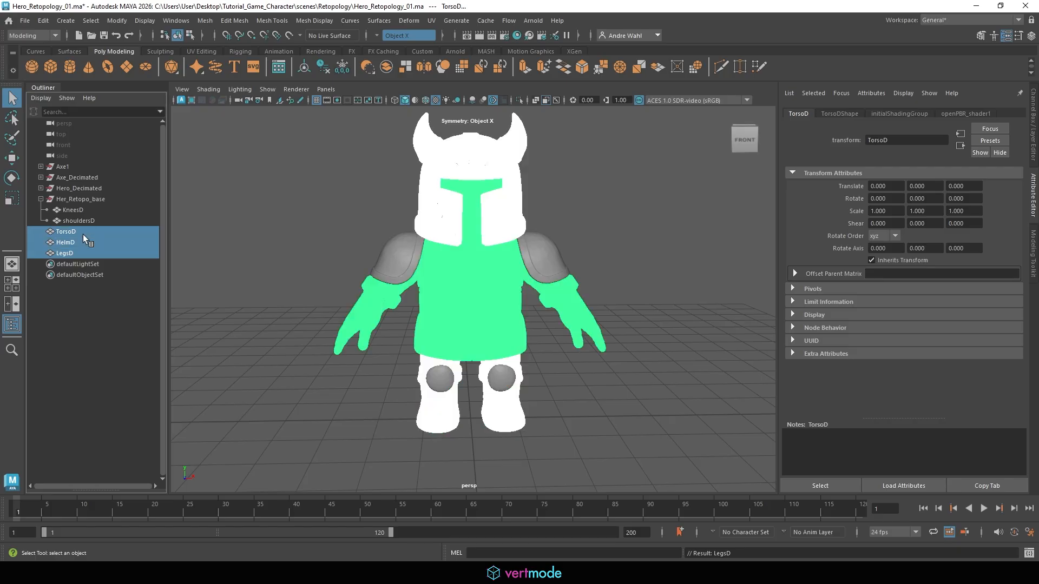
{"action": "left_click_drag", "start_coordinate": [83, 234], "coordinate": [73, 201]}
Step: Delete the construction history of the Her_Retopo_base group and all its meshes, and save the scene
{"action": "left_click", "coordinate": [73, 199]}
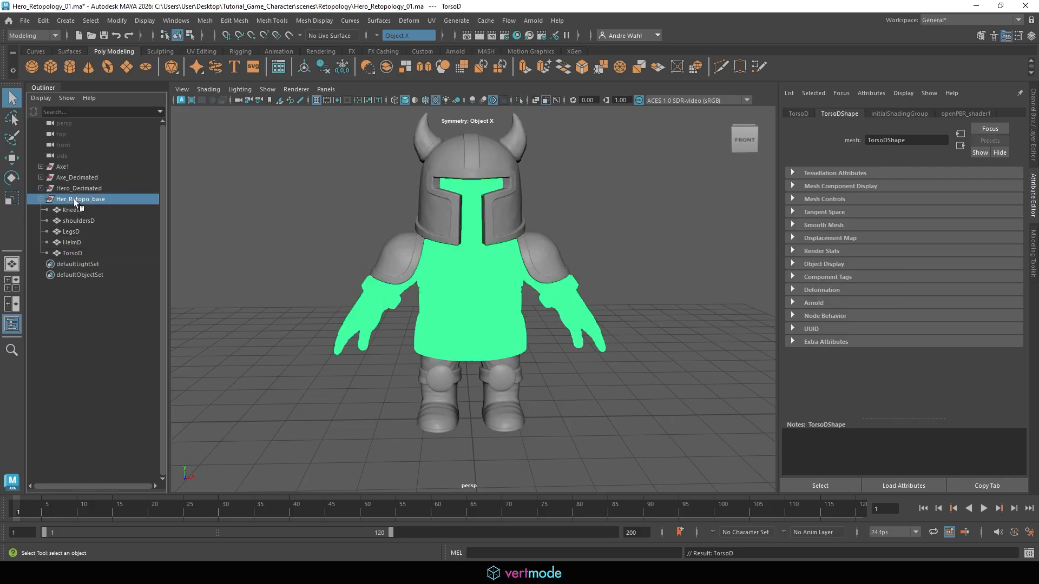
{"action": "left_click", "coordinate": [76, 253], "text": "shift"}
{"action": "left_click", "coordinate": [38, 22]}
{"action": "mouse_move", "coordinate": [138, 157]}
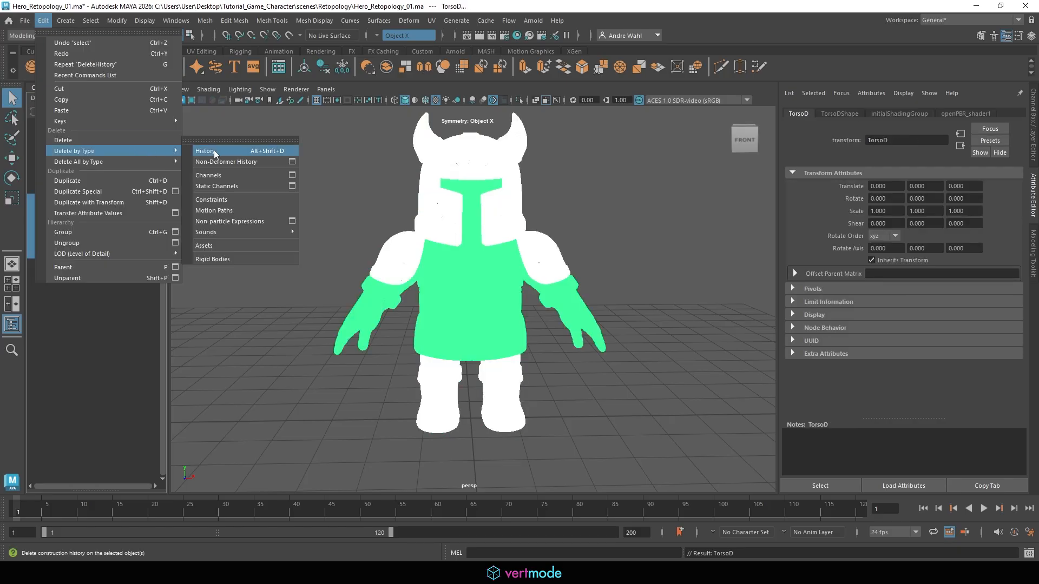
{"action": "left_click", "coordinate": [213, 150]}
{"action": "left_click_drag", "start_coordinate": [320, 206], "coordinate": [249, 161], "text": "alt"}
{"action": "left_click", "coordinate": [25, 20]}
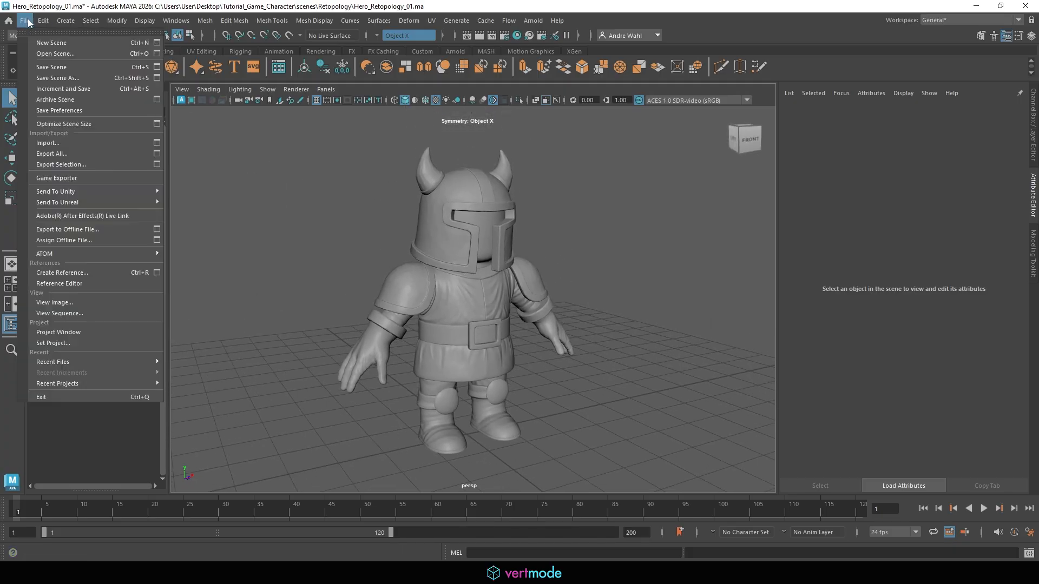
{"action": "left_click", "coordinate": [54, 68]}
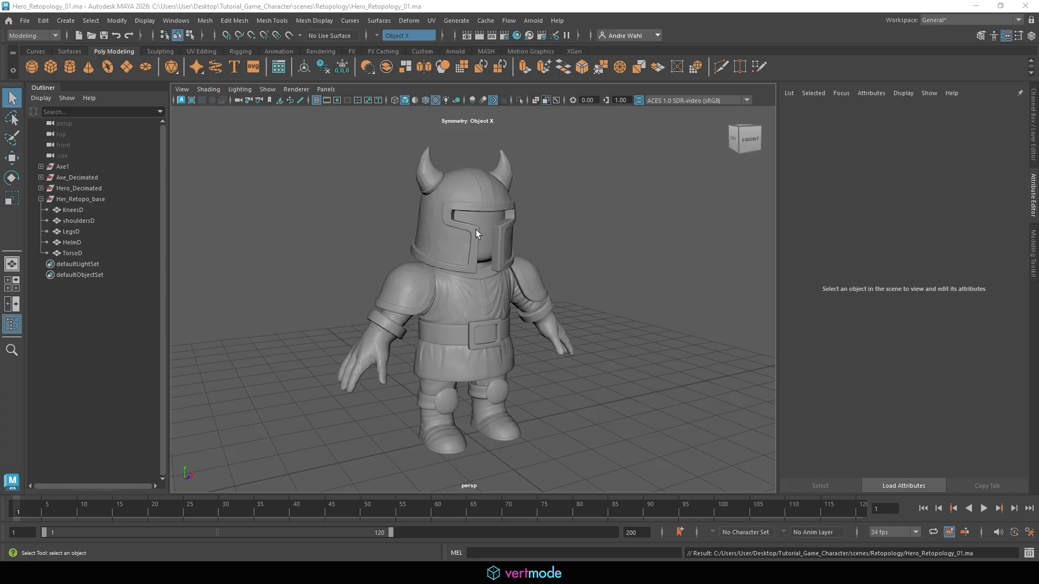
Step: Isolate the HelmD mesh in the perspective view and clear the selection
{"action": "left_click", "coordinate": [448, 224]}
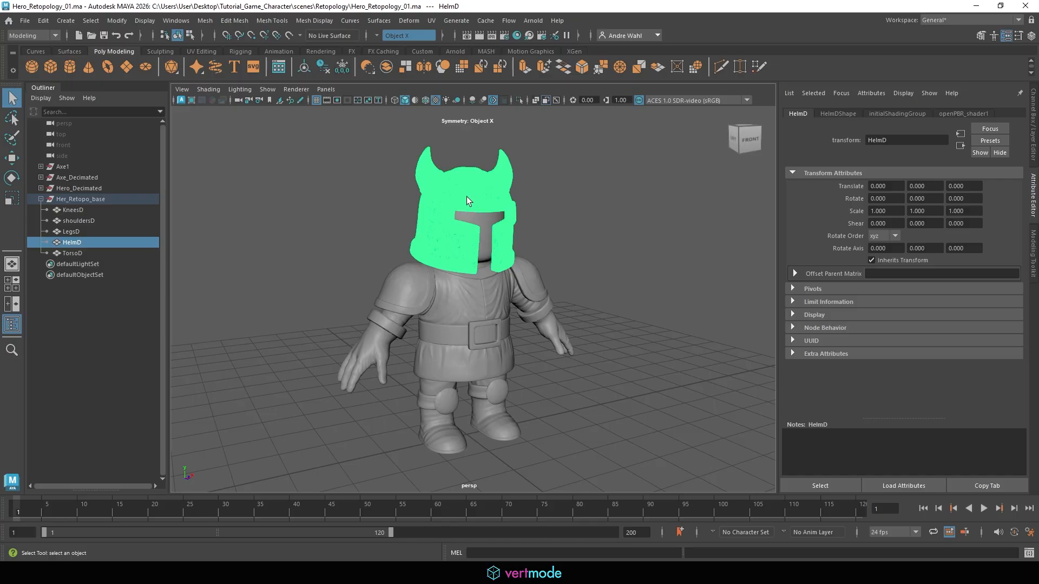
{"action": "left_click", "coordinate": [518, 99]}
{"action": "left_click", "coordinate": [566, 223]}
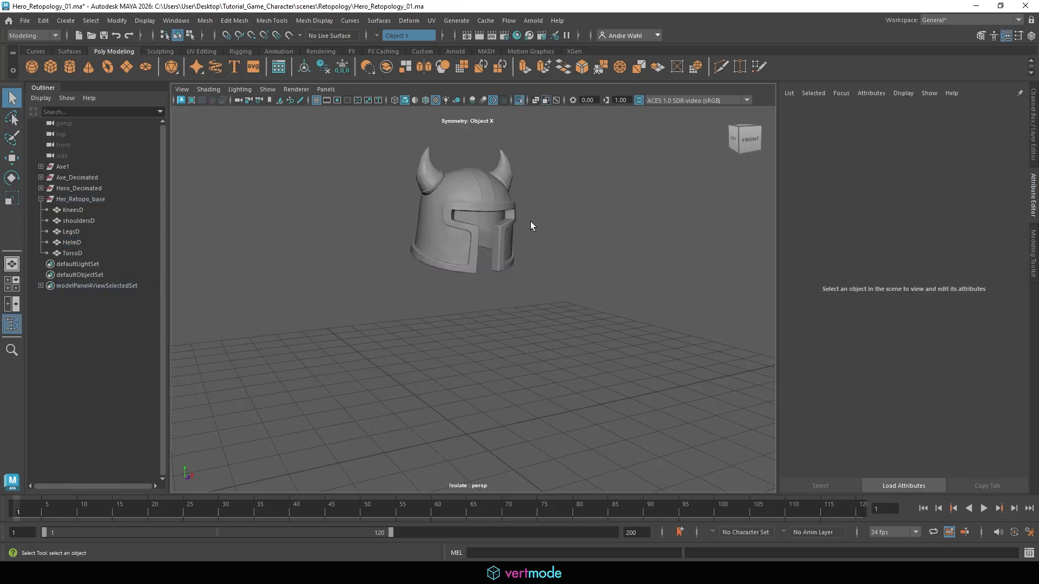
Step: Make the HelmD mesh the live surface
{"action": "left_click", "coordinate": [441, 202]}
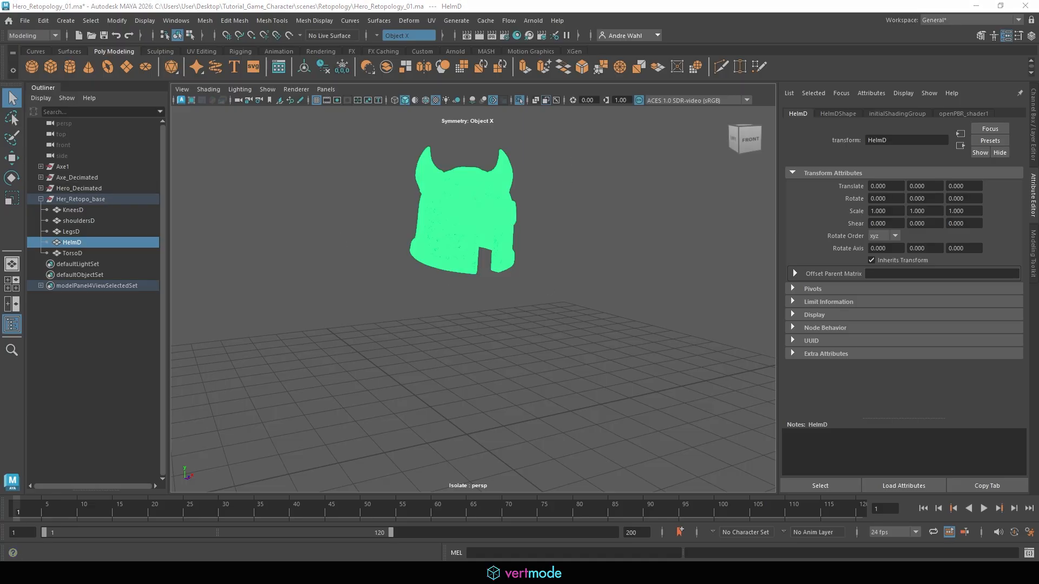
{"action": "left_click_drag", "start_coordinate": [277, 32], "coordinate": [282, 46]}
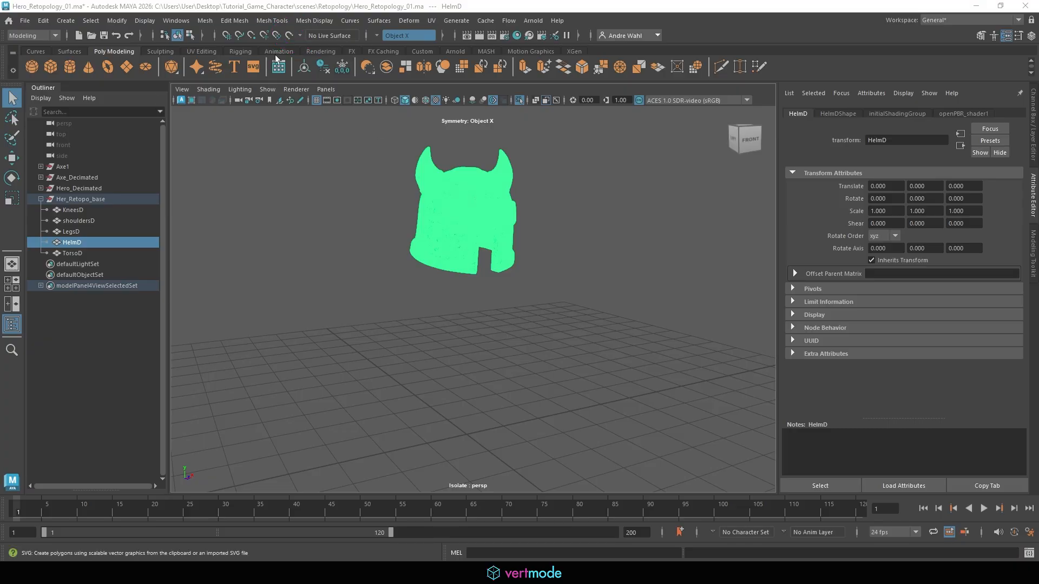
{"action": "left_click", "coordinate": [288, 34]}
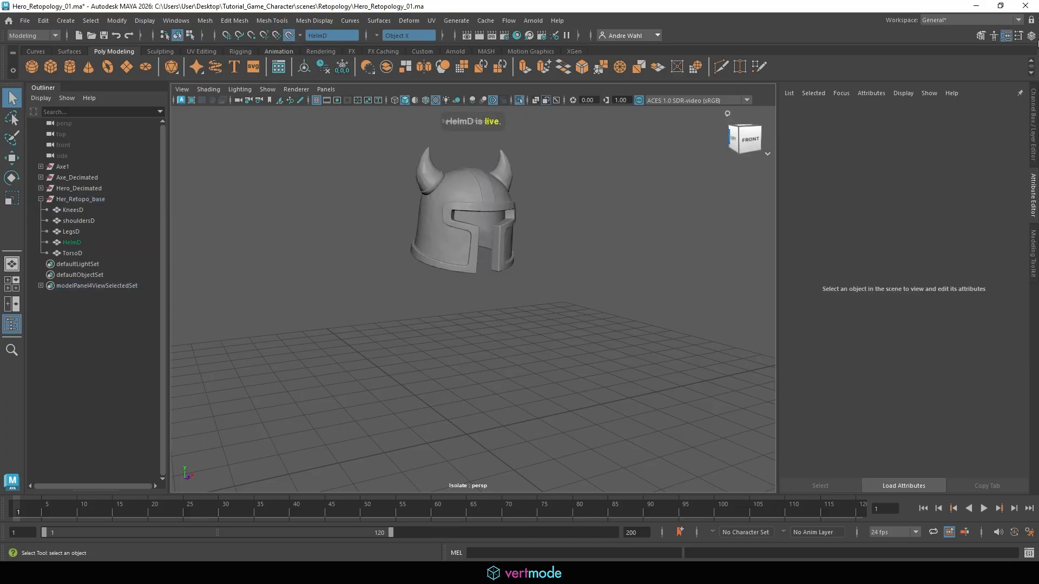
Step: Show the Modeling Toolkit and set the symmetry to World X
{"action": "left_click", "coordinate": [1031, 36]}
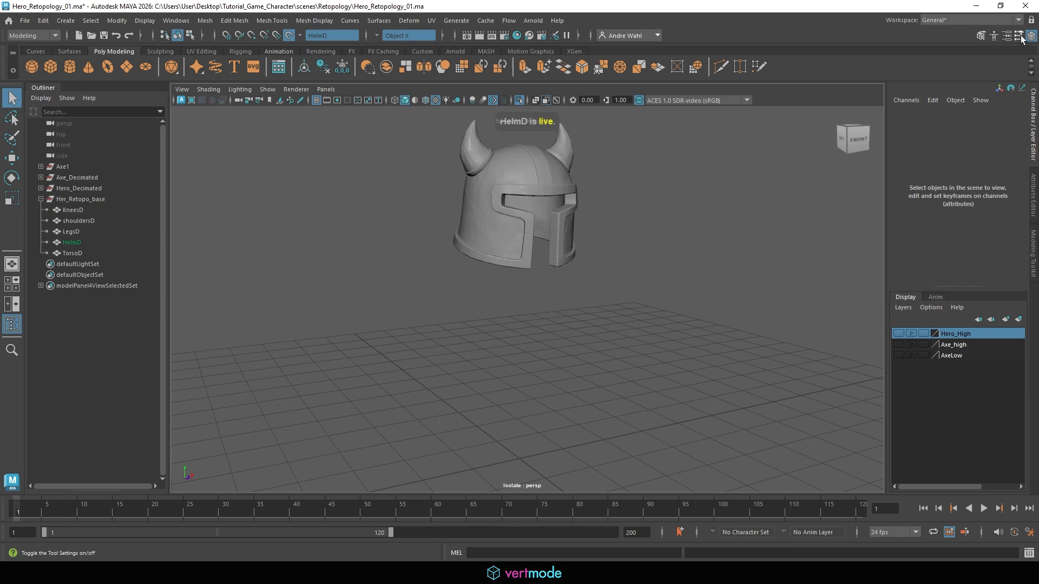
{"action": "left_click", "coordinate": [1018, 35]}
{"action": "left_click", "coordinate": [367, 104]}
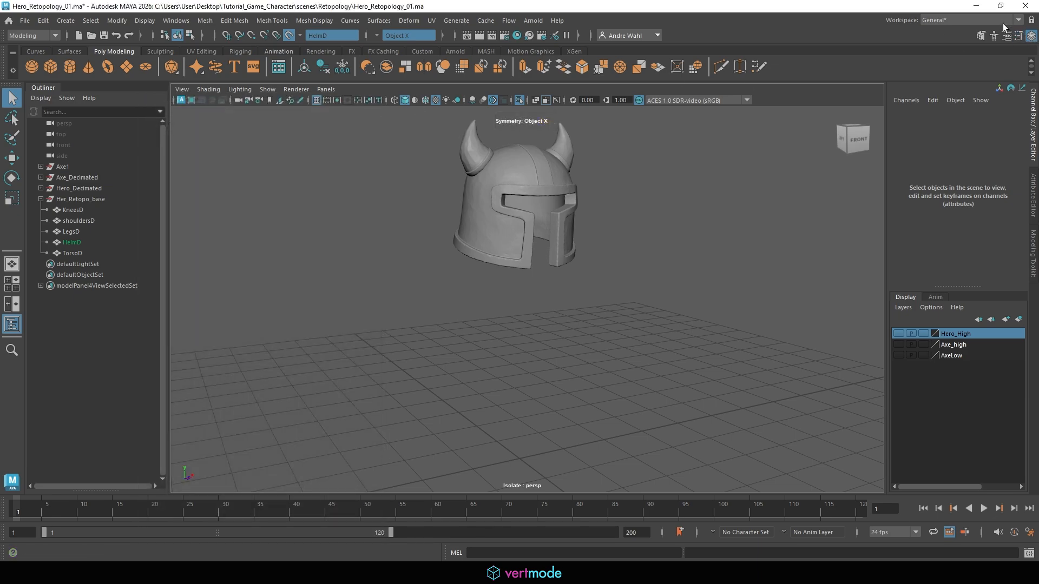
{"action": "left_click", "coordinate": [981, 38]}
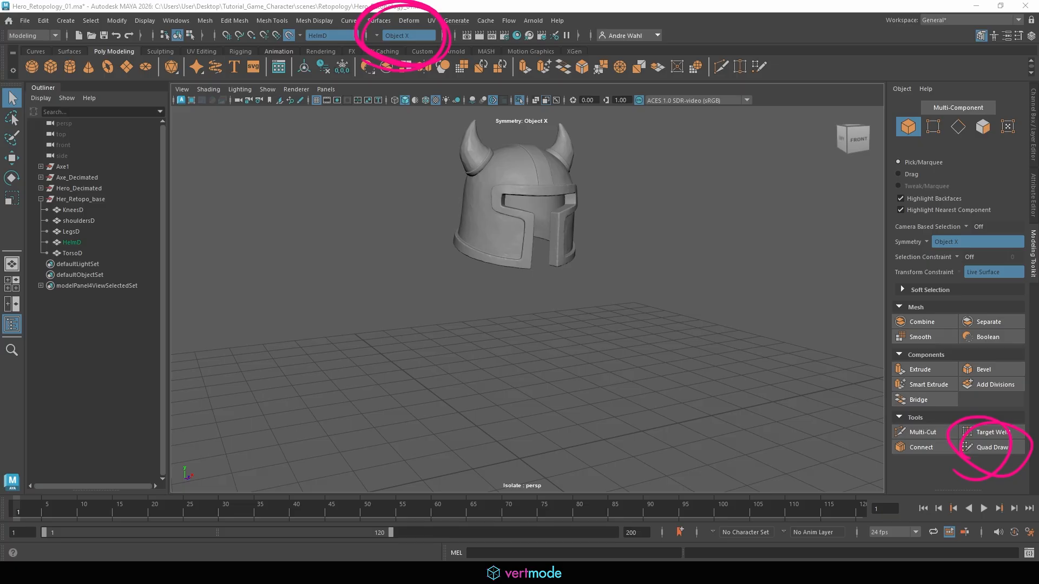
{"action": "left_click", "coordinate": [377, 35]}
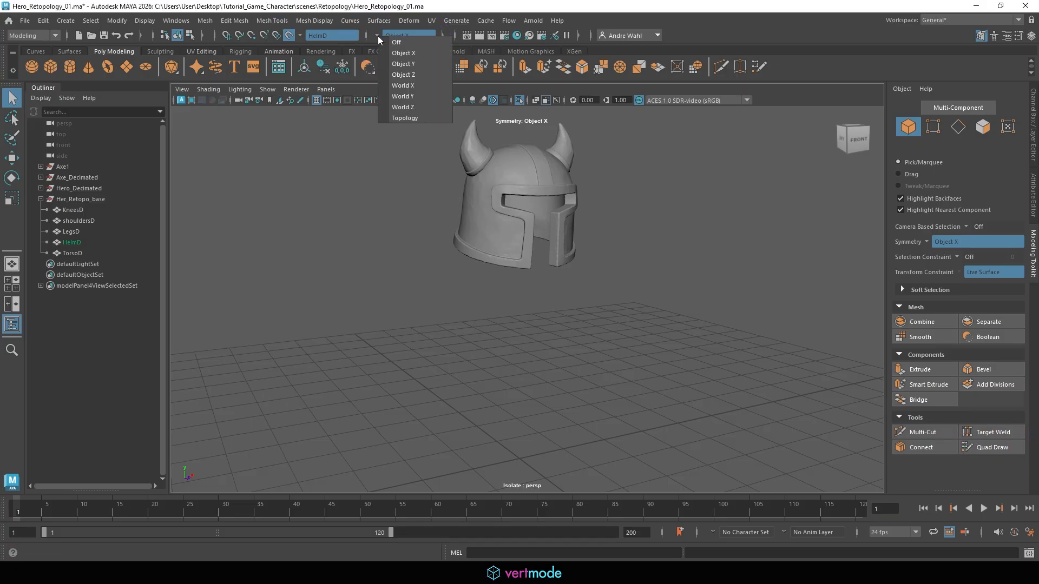
{"action": "left_click", "coordinate": [426, 86]}
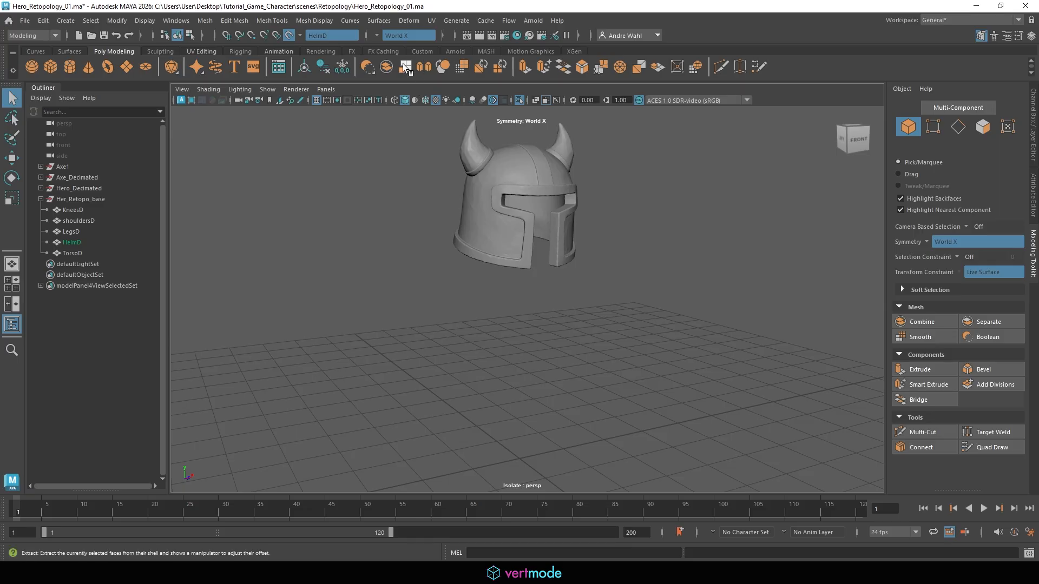
Step: Place four Quad Draw points on the helmet's cheek area and fill them with a quad
{"action": "left_click", "coordinate": [997, 446]}
{"action": "right_click_drag", "start_coordinate": [472, 194], "coordinate": [568, 196], "text": "alt"}
{"action": "middle_click_drag", "start_coordinate": [568, 196], "coordinate": [560, 426], "text": "alt"}
{"action": "left_click_drag", "start_coordinate": [562, 337], "coordinate": [451, 254], "text": "alt"}
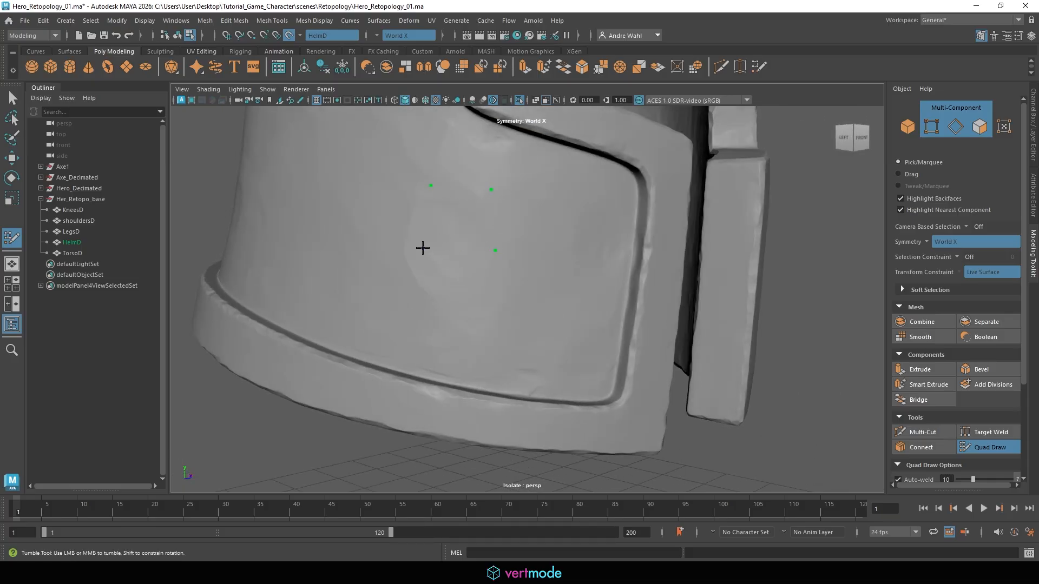
{"action": "left_click", "coordinate": [455, 223], "text": "shift"}
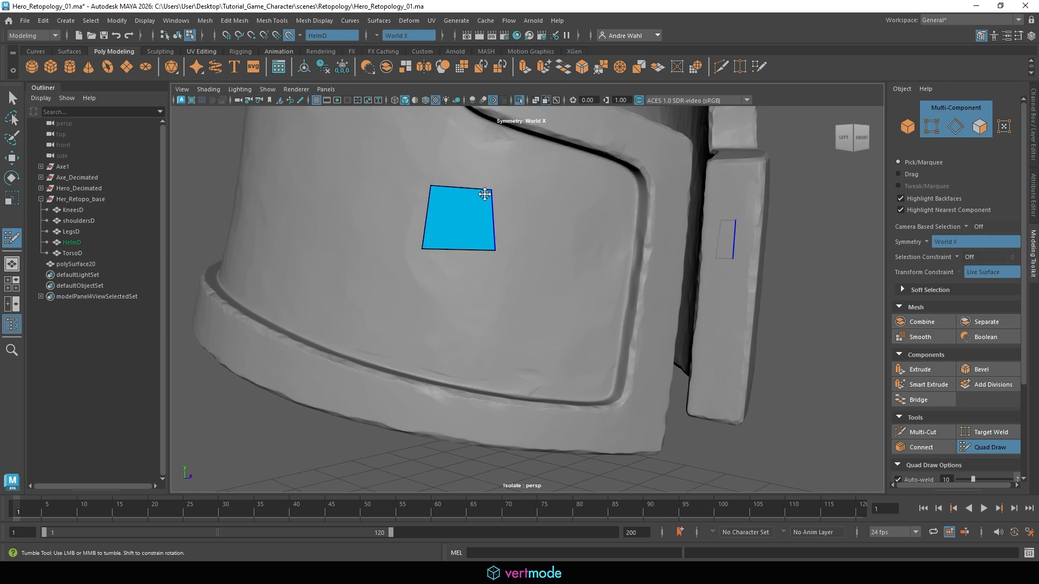
Step: Reposition two corner vertices of the cheek quad and fill a second quad beside it toward the front
{"action": "mouse_move", "coordinate": [493, 189]}
{"action": "left_mouse_down"}
{"action": "mouse_move", "coordinate": [480, 182]}
{"action": "mouse_move", "coordinate": [494, 213]}
{"action": "mouse_move", "coordinate": [484, 190]}
{"action": "mouse_move", "coordinate": [493, 200]}
{"action": "left_mouse_up"}
{"action": "left_click_drag", "start_coordinate": [495, 249], "coordinate": [478, 285]}
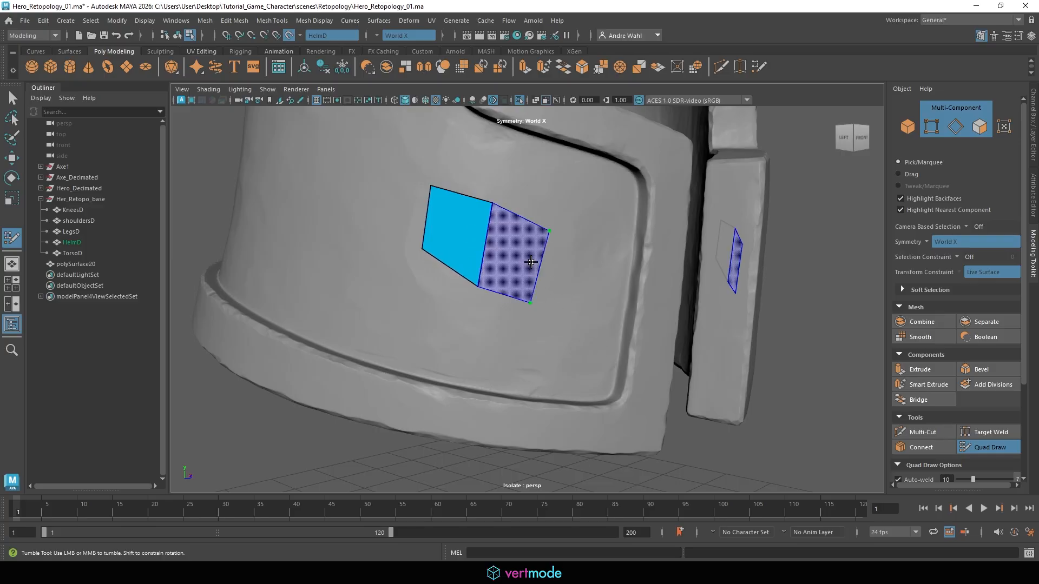
{"action": "left_click", "coordinate": [532, 263], "text": "shift"}
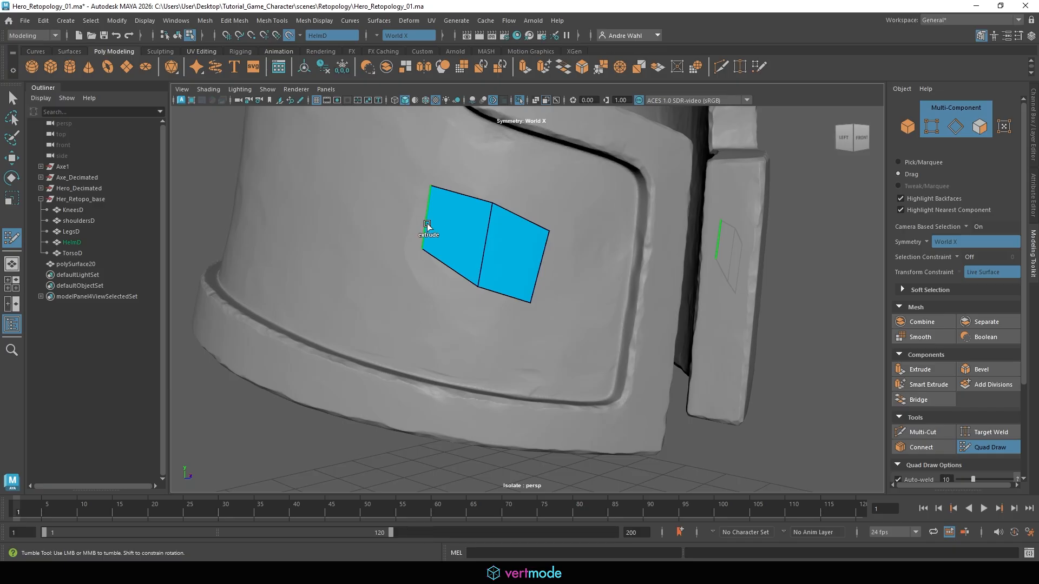
Step: Extrude a quad from the rear edge and another from the lower edge, joining their neighbouring corners
{"action": "left_click_drag", "start_coordinate": [427, 223], "coordinate": [356, 190]}
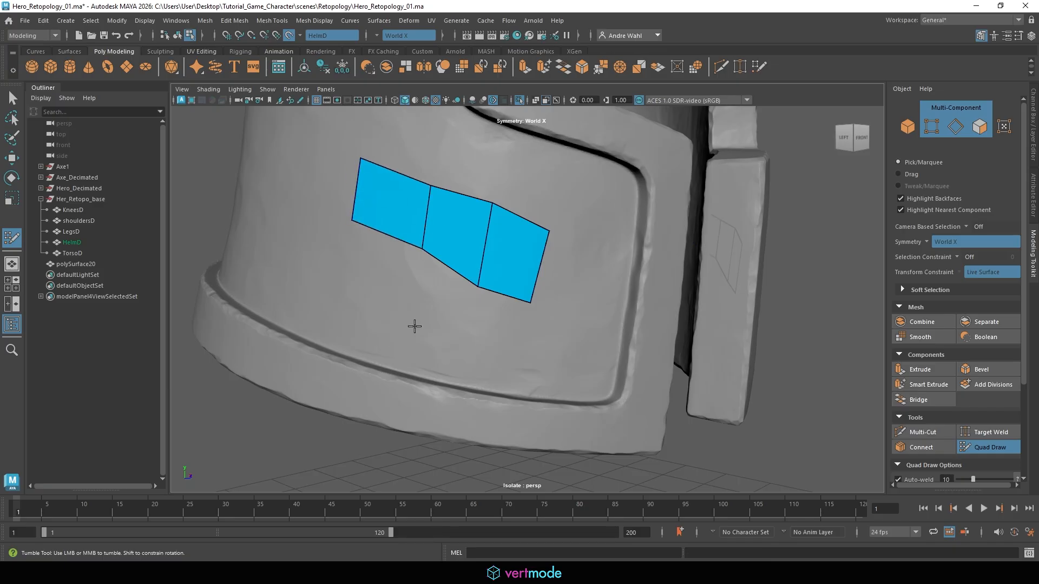
{"action": "mouse_move", "coordinate": [449, 268]}
{"action": "left_mouse_down"}
{"action": "mouse_move", "coordinate": [424, 285]}
{"action": "mouse_move", "coordinate": [413, 333]}
{"action": "left_mouse_up"}
{"action": "mouse_move", "coordinate": [351, 221]}
{"action": "left_mouse_down"}
{"action": "mouse_move", "coordinate": [352, 271]}
{"action": "mouse_move", "coordinate": [390, 312]}
{"action": "mouse_move", "coordinate": [349, 258]}
{"action": "left_mouse_up"}
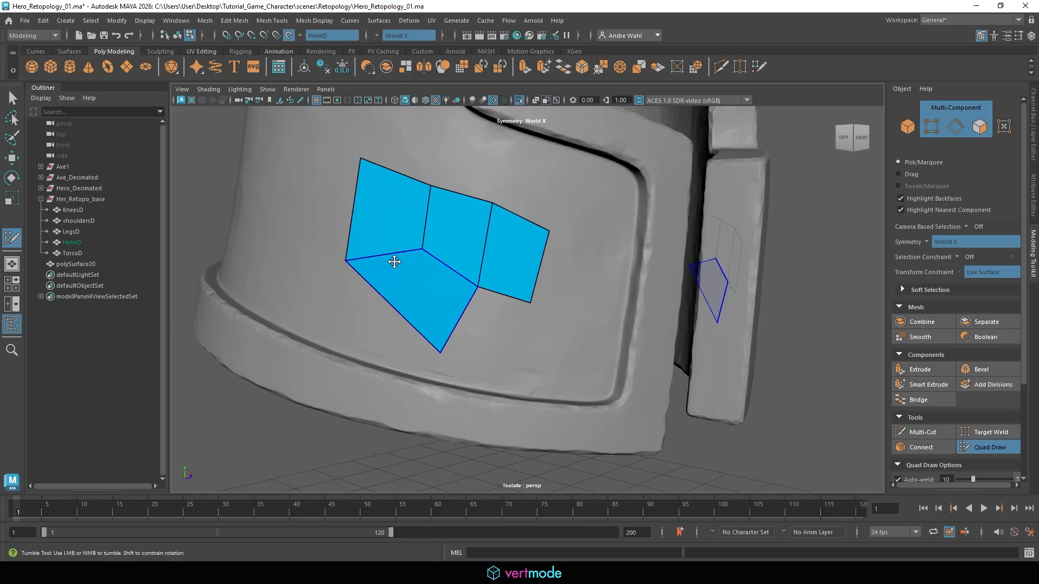
Step: Try inserting an edge loop across the row of quads, remove it and delete the front quad
{"action": "left_click", "coordinate": [490, 250], "text": "ctrl"}
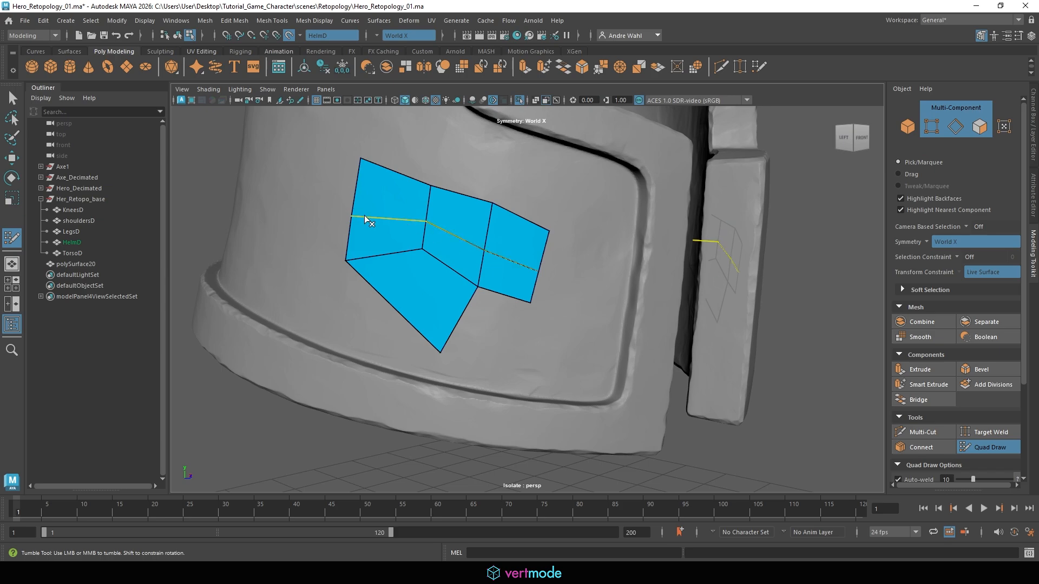
{"action": "left_click", "coordinate": [455, 242], "text": "ctrl+shift"}
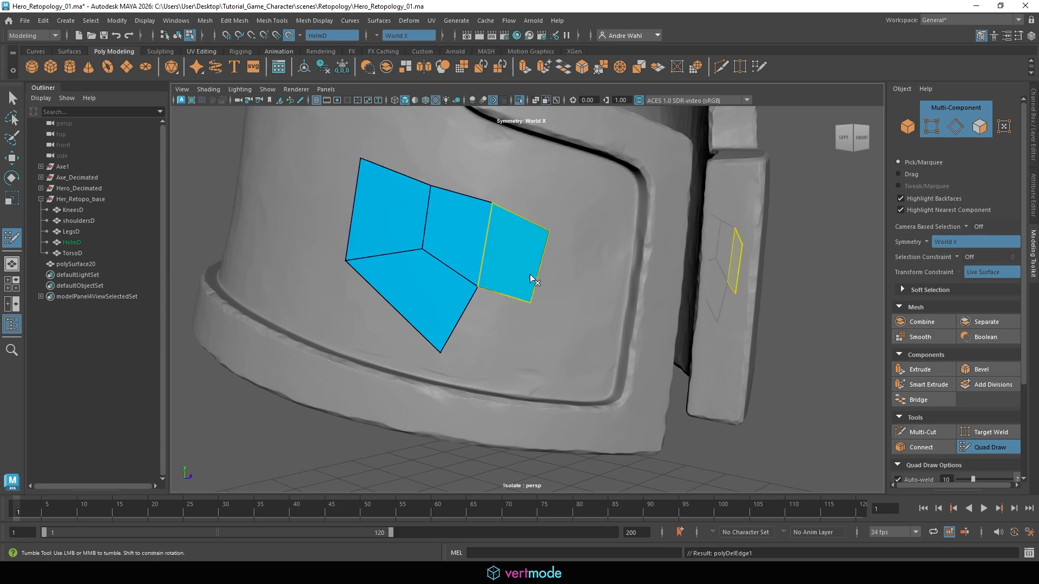
{"action": "left_click", "coordinate": [508, 243], "text": "ctrl+shift"}
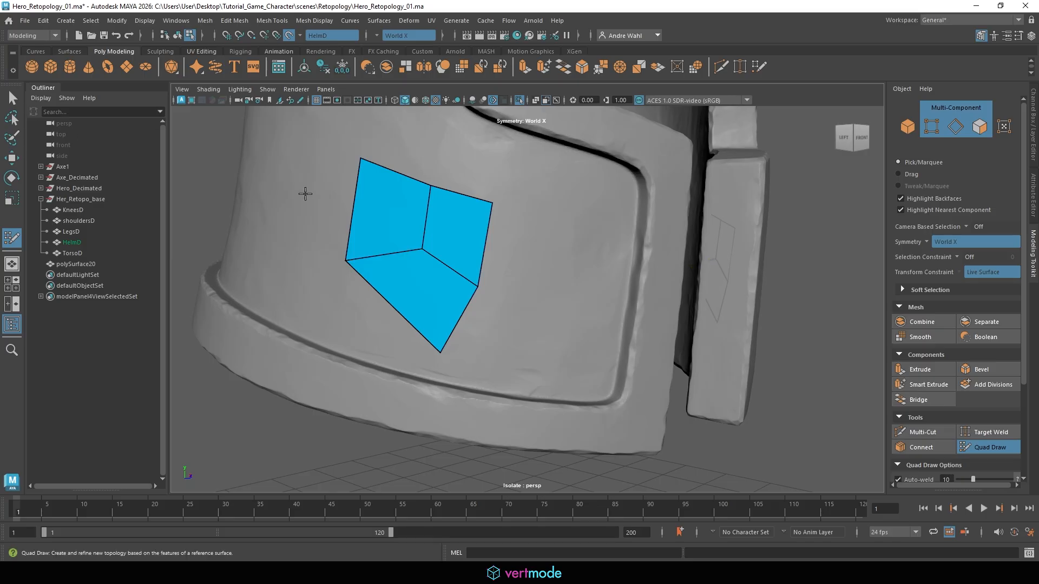
Step: Leave Quad Draw and delete the whole test mesh polySurface20 in object mode
{"action": "left_click", "coordinate": [76, 264]}
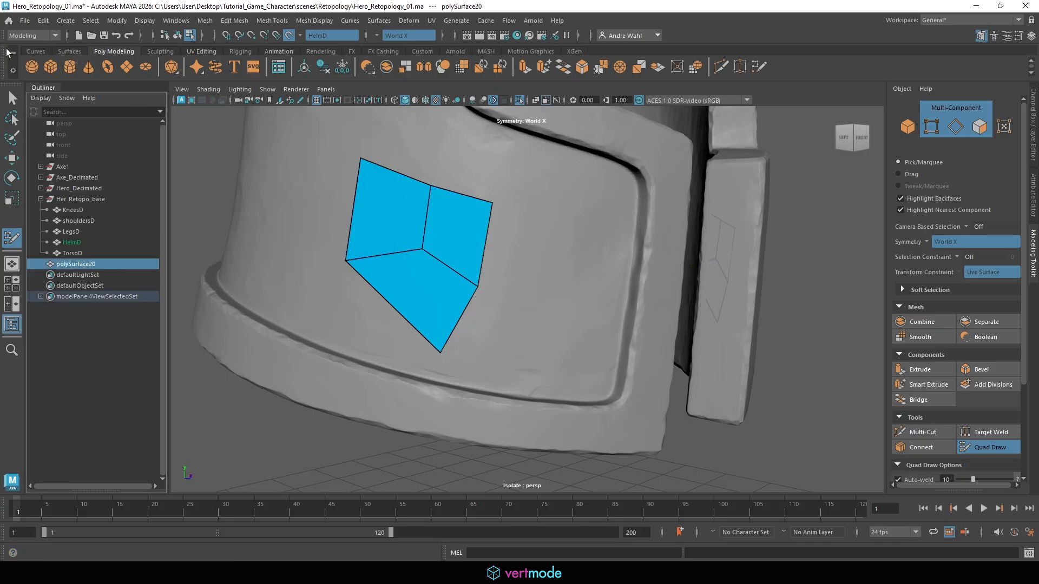
{"action": "left_click", "coordinate": [12, 98]}
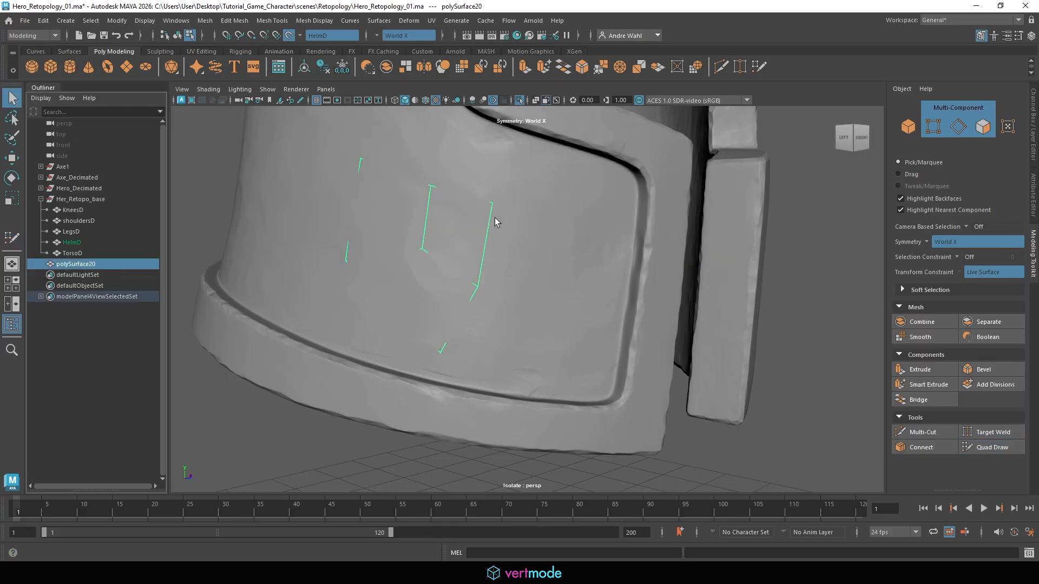
{"action": "left_click", "coordinate": [458, 218]}
{"action": "right_click_drag", "start_coordinate": [484, 217], "coordinate": [485, 216]}
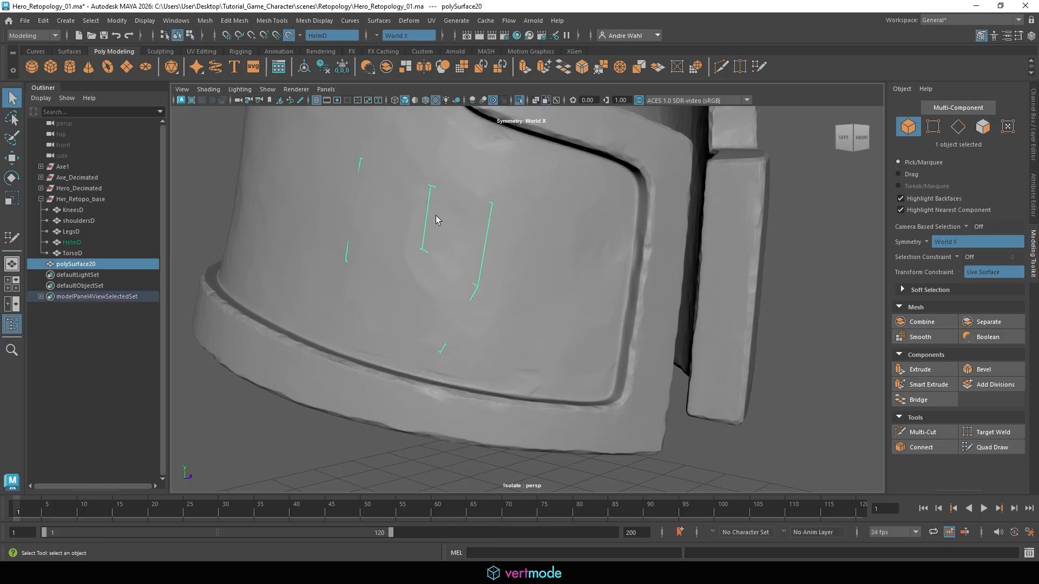
{"action": "key", "text": "Delete"}
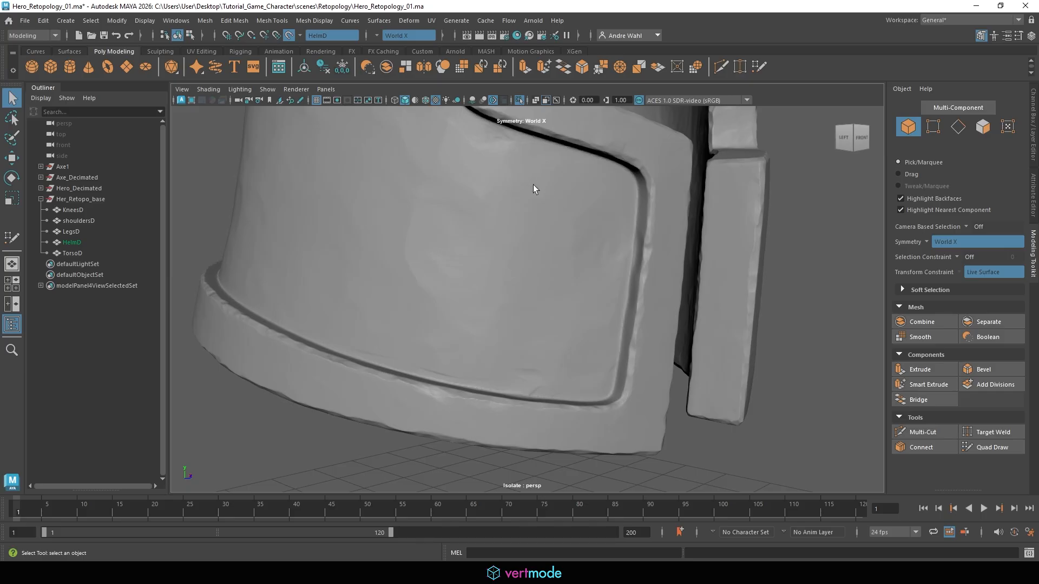
Step: Start Quad Draw and fill a quad on the helmet's visor rim beside the outer end of the eye opening
{"action": "middle_click_drag", "start_coordinate": [527, 198], "coordinate": [543, 339], "text": "alt"}
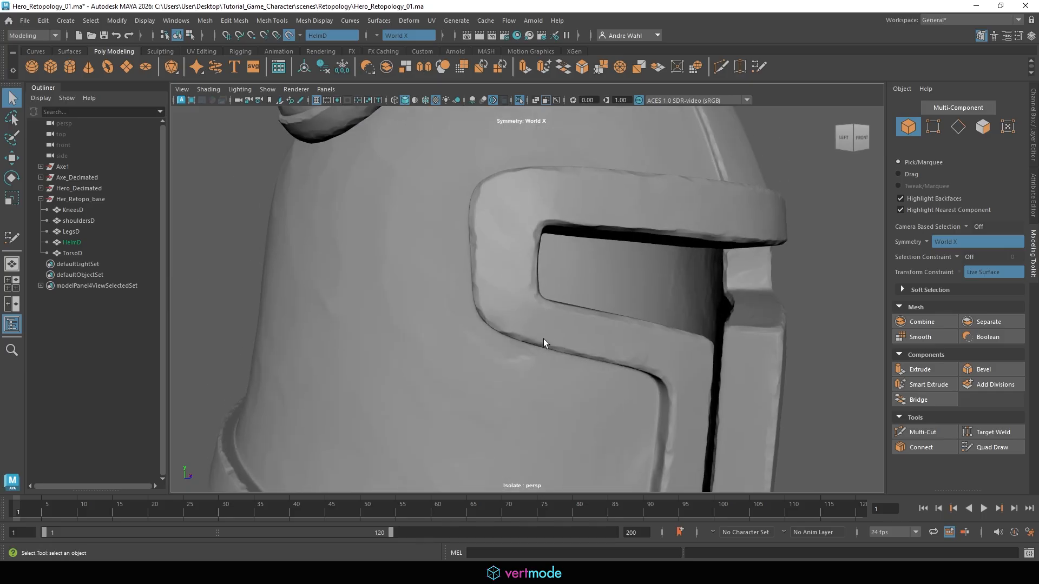
{"action": "left_click", "coordinate": [998, 449]}
{"action": "middle_click_drag", "start_coordinate": [429, 266], "coordinate": [321, 222], "text": "alt"}
{"action": "right_click_drag", "start_coordinate": [320, 223], "coordinate": [412, 259], "text": "alt"}
{"action": "mouse_move", "coordinate": [316, 221]}
{"action": "middle_mouse_down", "text": "alt"}
{"action": "mouse_move", "coordinate": [404, 287]}
{"action": "mouse_move", "coordinate": [436, 374]}
{"action": "middle_mouse_up", "text": "alt"}
{"action": "right_click_drag", "start_coordinate": [436, 373], "coordinate": [449, 291], "text": "alt"}
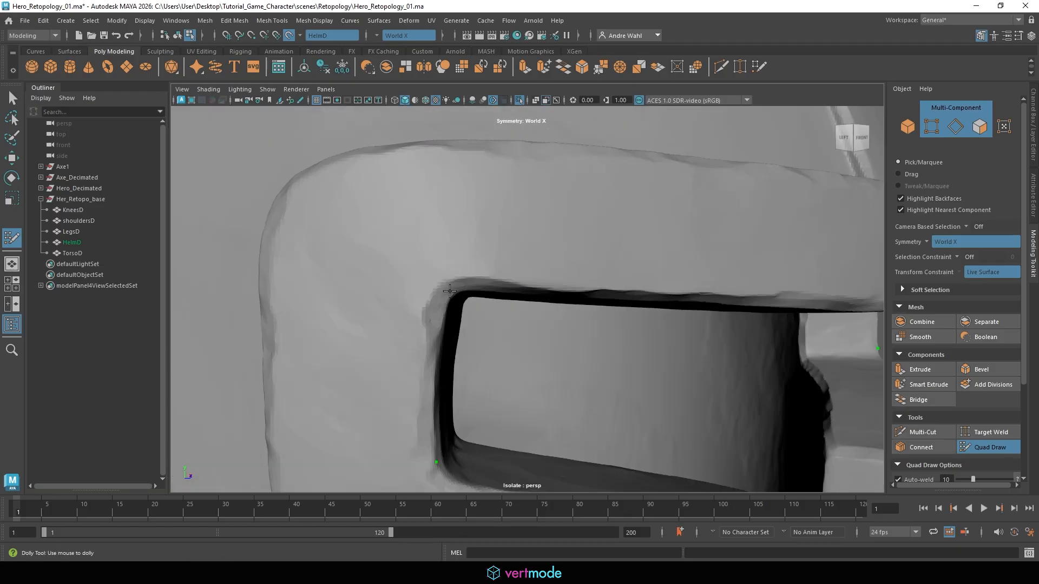
{"action": "left_click", "coordinate": [305, 178]}
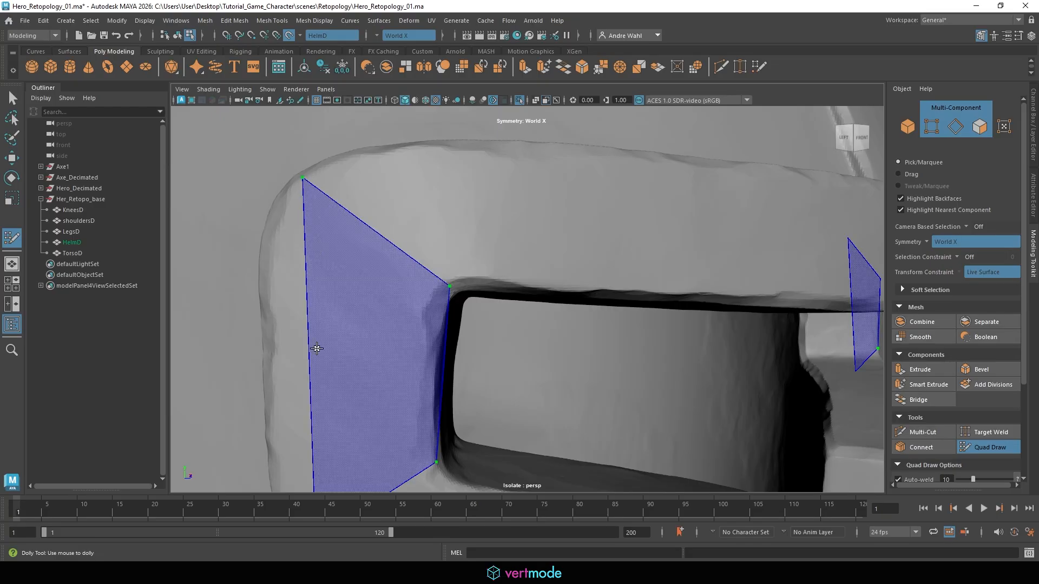
{"action": "left_click", "coordinate": [436, 320], "text": "shift"}
Step: Insert an edge loop near the quad's lower end and move the surrounding vertices onto the rim's rounded lower corner
{"action": "mouse_move", "coordinate": [436, 320]}
{"action": "right_mouse_down", "text": "alt"}
{"action": "mouse_move", "coordinate": [395, 255]}
{"action": "mouse_move", "coordinate": [527, 271]}
{"action": "right_mouse_up", "text": "alt"}
{"action": "middle_click_drag", "start_coordinate": [385, 336], "coordinate": [463, 362], "text": "alt"}
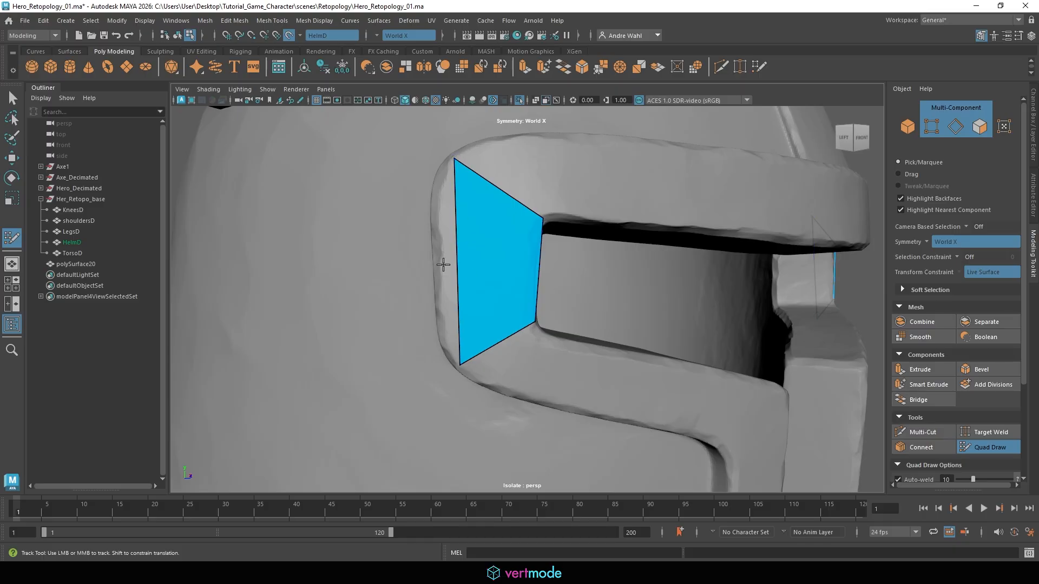
{"action": "middle_click_drag", "start_coordinate": [494, 274], "coordinate": [459, 227], "text": "alt"}
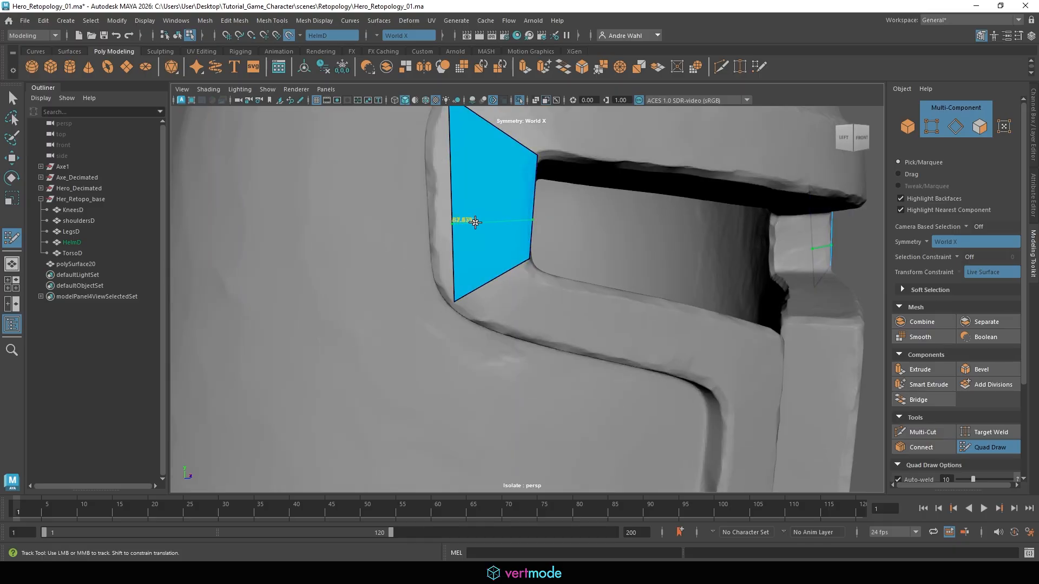
{"action": "left_click", "coordinate": [456, 255], "text": "ctrl"}
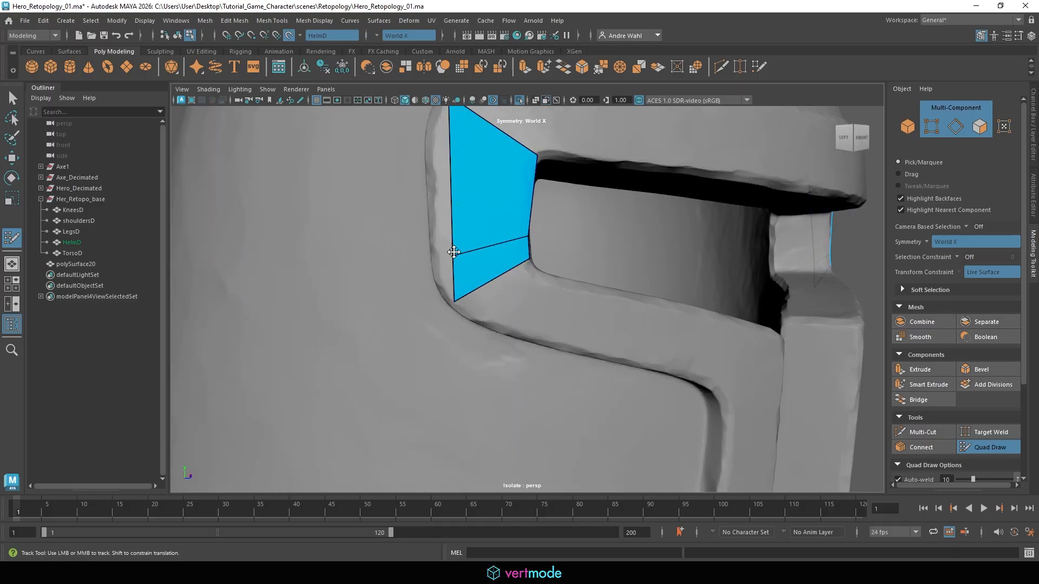
{"action": "mouse_move", "coordinate": [453, 252]}
{"action": "left_mouse_down"}
{"action": "mouse_move", "coordinate": [436, 266]}
{"action": "mouse_move", "coordinate": [475, 316]}
{"action": "left_mouse_up"}
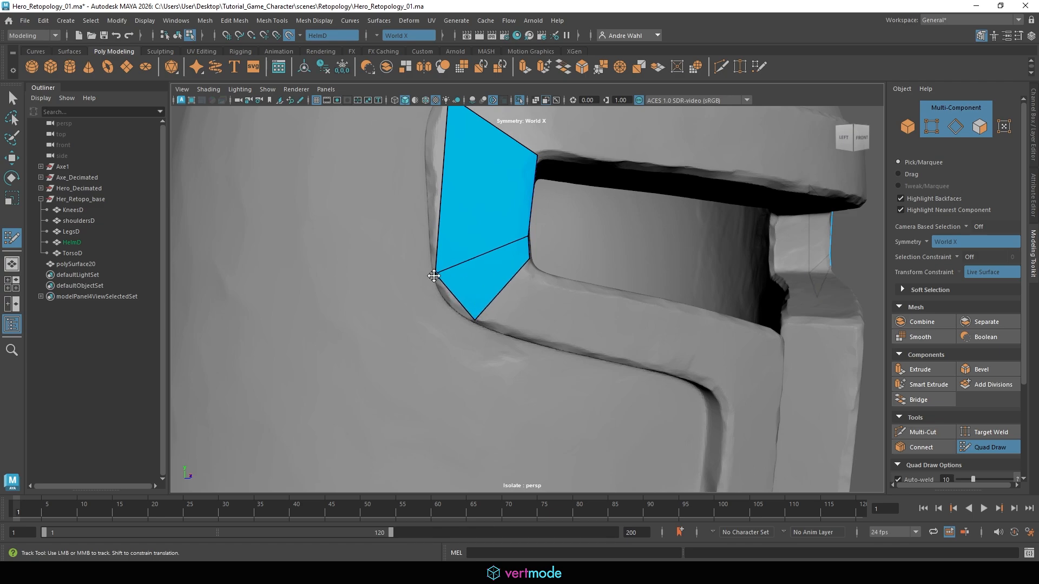
{"action": "left_click_drag", "start_coordinate": [434, 276], "coordinate": [499, 278], "text": "alt"}
{"action": "left_click_drag", "start_coordinate": [384, 260], "coordinate": [384, 285]}
{"action": "mouse_move", "coordinate": [382, 247]}
{"action": "left_mouse_down"}
{"action": "mouse_move", "coordinate": [376, 269]}
{"action": "mouse_move", "coordinate": [415, 292]}
{"action": "mouse_move", "coordinate": [489, 222]}
{"action": "left_mouse_up"}
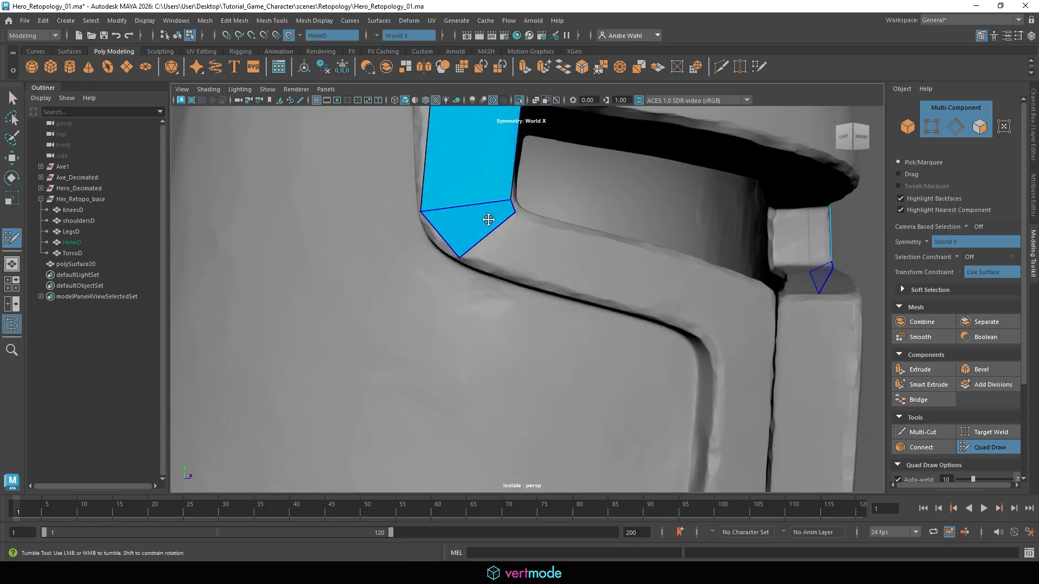
Step: Insert edge loops near the patch's upper end and fit the outer vertices to the rim's rounded upper corner
{"action": "middle_click_drag", "start_coordinate": [489, 222], "coordinate": [454, 264], "text": "alt"}
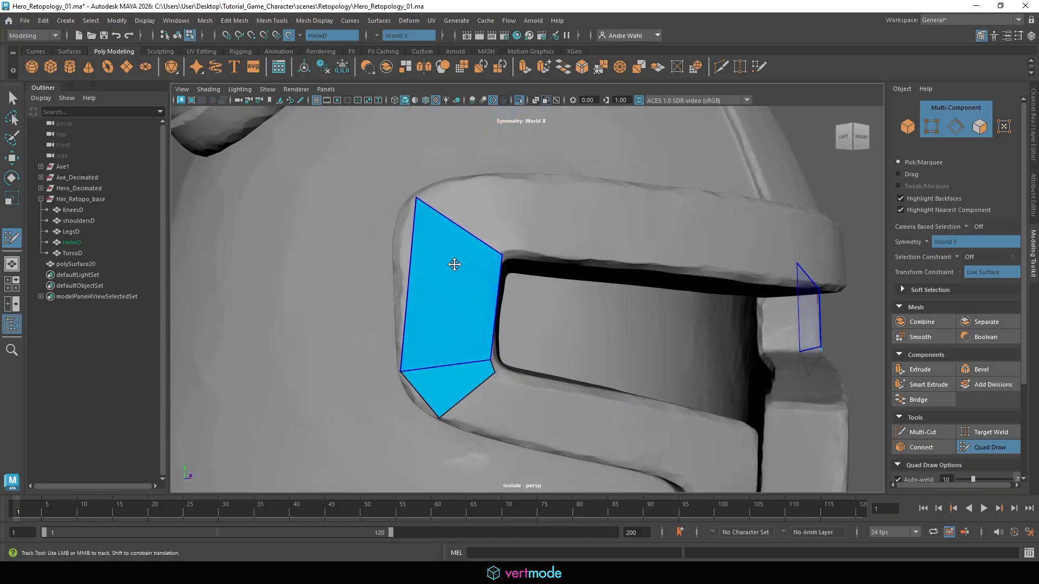
{"action": "left_click", "coordinate": [414, 248], "text": "ctrl"}
{"action": "left_click_drag", "start_coordinate": [412, 247], "coordinate": [399, 235]}
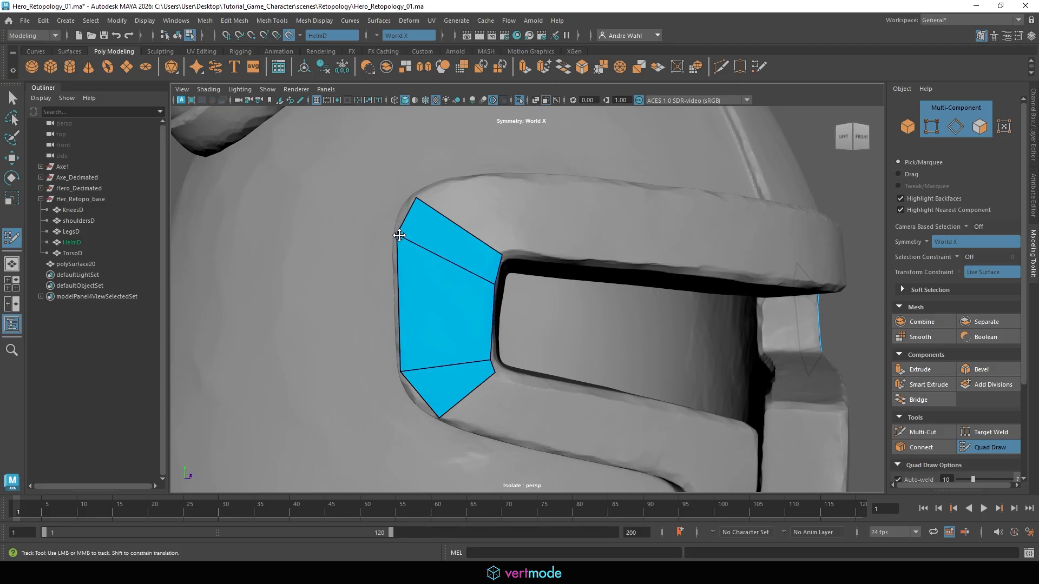
{"action": "left_click_drag", "start_coordinate": [419, 200], "coordinate": [429, 196]}
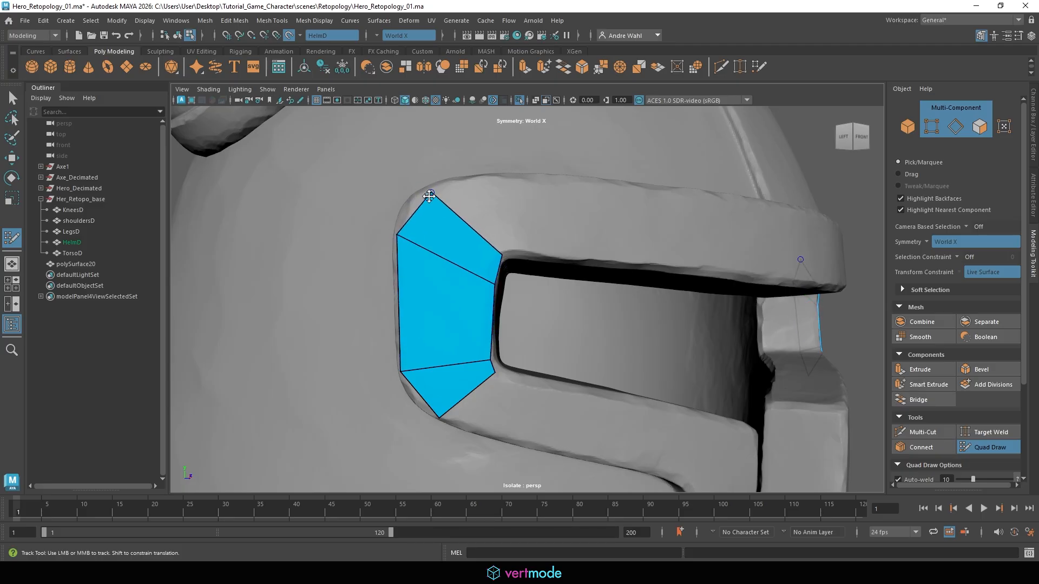
{"action": "mouse_move", "coordinate": [402, 233]}
{"action": "left_mouse_down"}
{"action": "mouse_move", "coordinate": [403, 211]}
{"action": "mouse_move", "coordinate": [399, 229]}
{"action": "left_mouse_up"}
{"action": "key", "text": "ctrl+z"}
{"action": "key", "text": "ctrl+z"}
Step: Move the inner vertices of the upper loops onto the rounded upper corner of the eye opening
{"action": "left_click_drag", "start_coordinate": [456, 248], "coordinate": [306, 186], "text": "alt"}
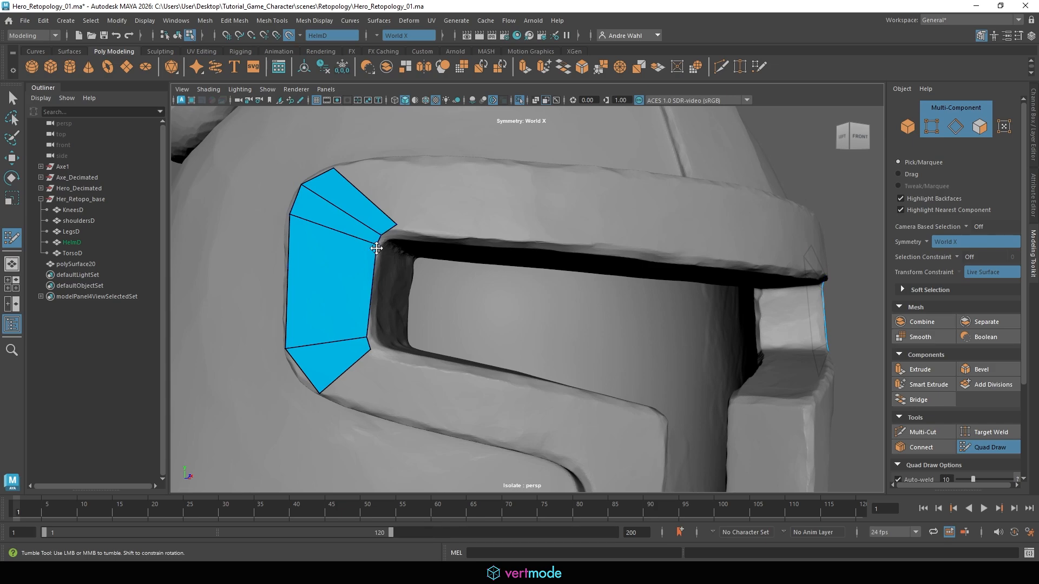
{"action": "left_click_drag", "start_coordinate": [376, 248], "coordinate": [391, 230]}
{"action": "scroll", "coordinate": [400, 255], "scroll_direction": "up", "scroll_amount": 5}
{"action": "middle_click_drag", "start_coordinate": [319, 269], "coordinate": [499, 315], "text": "alt"}
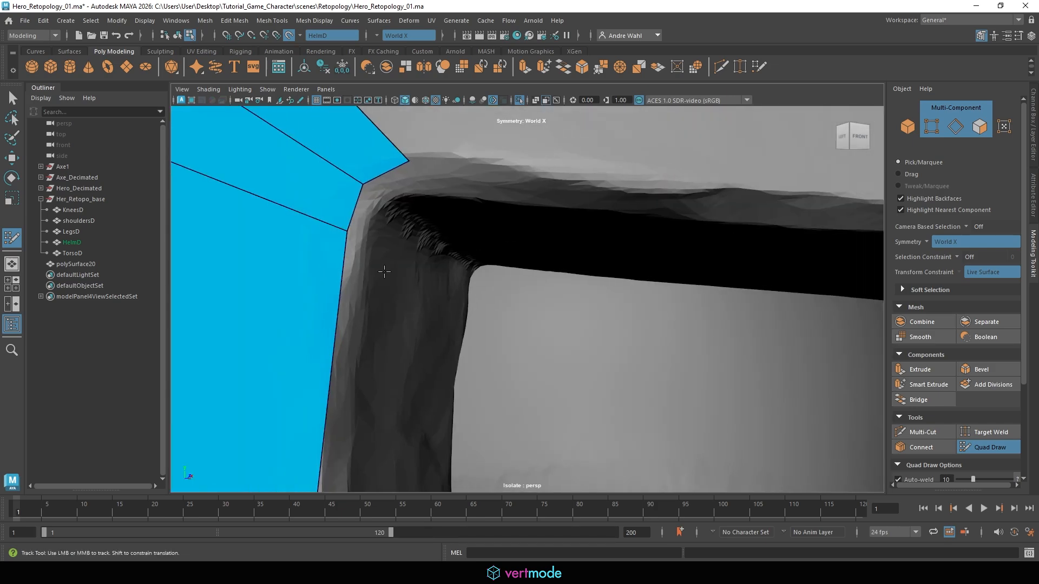
{"action": "left_click_drag", "start_coordinate": [362, 184], "coordinate": [416, 174]}
Step: Add an edge loop through the lower corner quad and fit its outer and inner vertices to the rim's curve
{"action": "right_click_drag", "start_coordinate": [490, 229], "coordinate": [368, 225], "text": "alt"}
{"action": "middle_click_drag", "start_coordinate": [517, 335], "coordinate": [537, 216], "text": "alt"}
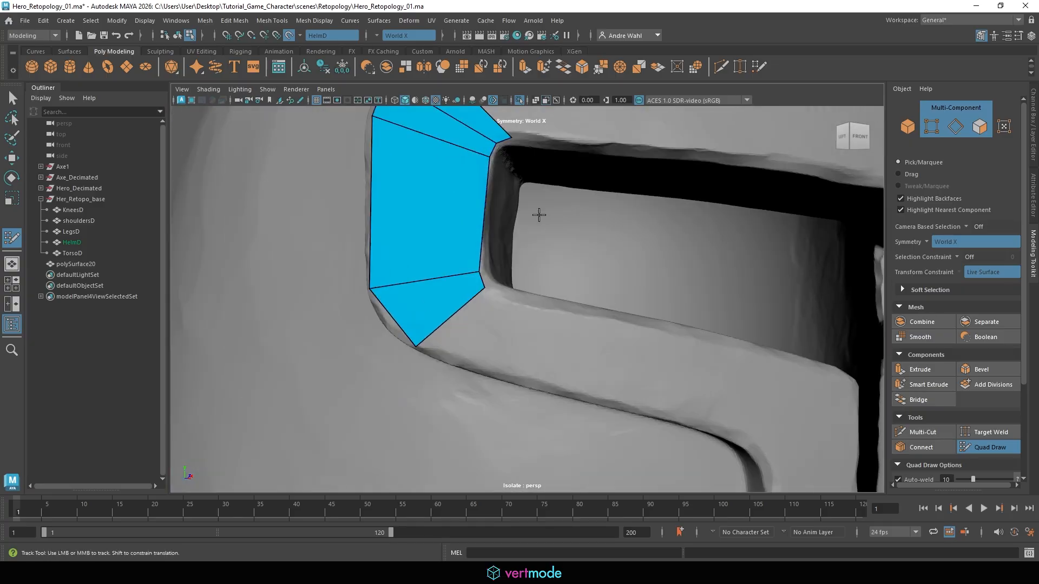
{"action": "left_click_drag", "start_coordinate": [474, 284], "coordinate": [414, 297], "text": "alt"}
{"action": "middle_click_drag", "start_coordinate": [427, 298], "coordinate": [649, 249], "text": "alt"}
{"action": "left_click_drag", "start_coordinate": [504, 286], "coordinate": [547, 281], "text": "alt"}
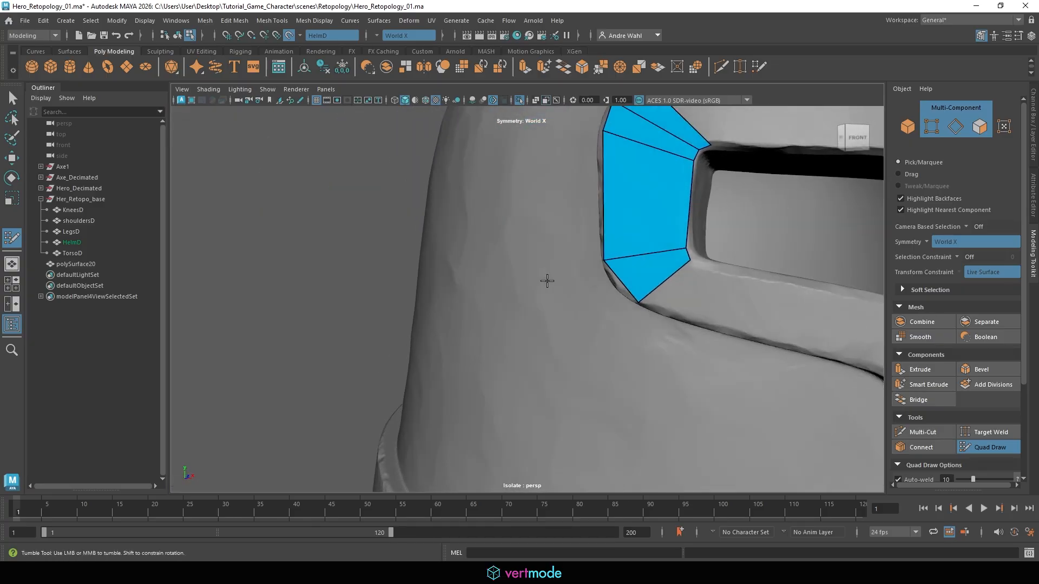
{"action": "middle_click_drag", "start_coordinate": [655, 284], "coordinate": [562, 272], "text": "alt"}
{"action": "right_click_drag", "start_coordinate": [562, 272], "coordinate": [509, 220], "text": "alt"}
{"action": "left_click_drag", "start_coordinate": [509, 220], "coordinate": [504, 221]}
{"action": "middle_click_drag", "start_coordinate": [658, 153], "coordinate": [572, 229], "text": "alt"}
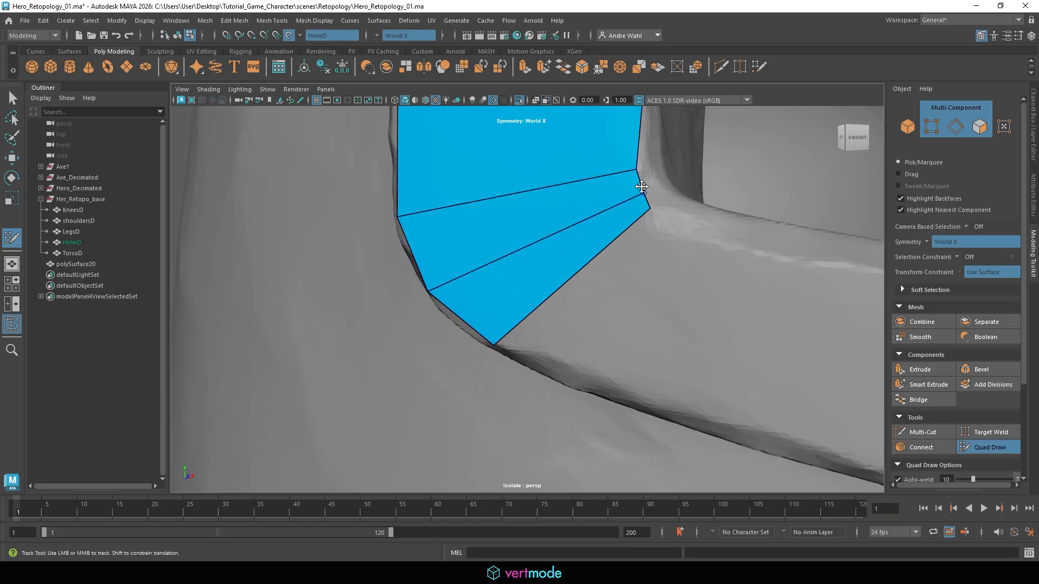
{"action": "left_click_drag", "start_coordinate": [641, 186], "coordinate": [654, 209]}
{"action": "right_click_drag", "start_coordinate": [628, 274], "coordinate": [443, 287], "text": "alt"}
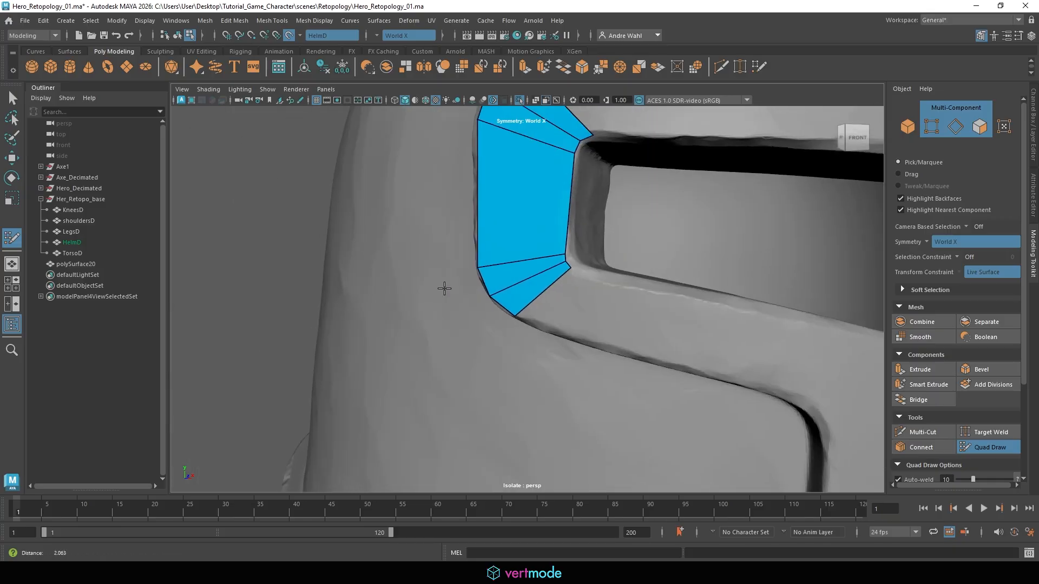
Step: Extrude the patch's outer edges back over the rim's side and fill the gap at the upper corner
{"action": "left_click_drag", "start_coordinate": [443, 288], "coordinate": [570, 283], "text": "alt"}
{"action": "middle_click_drag", "start_coordinate": [570, 283], "coordinate": [559, 312], "text": "alt"}
{"action": "mouse_move", "coordinate": [559, 312]}
{"action": "left_mouse_down", "text": "alt"}
{"action": "mouse_move", "coordinate": [619, 350]}
{"action": "mouse_move", "coordinate": [643, 349]}
{"action": "left_mouse_up", "text": "alt"}
{"action": "middle_click_drag", "start_coordinate": [644, 349], "coordinate": [471, 301], "text": "alt"}
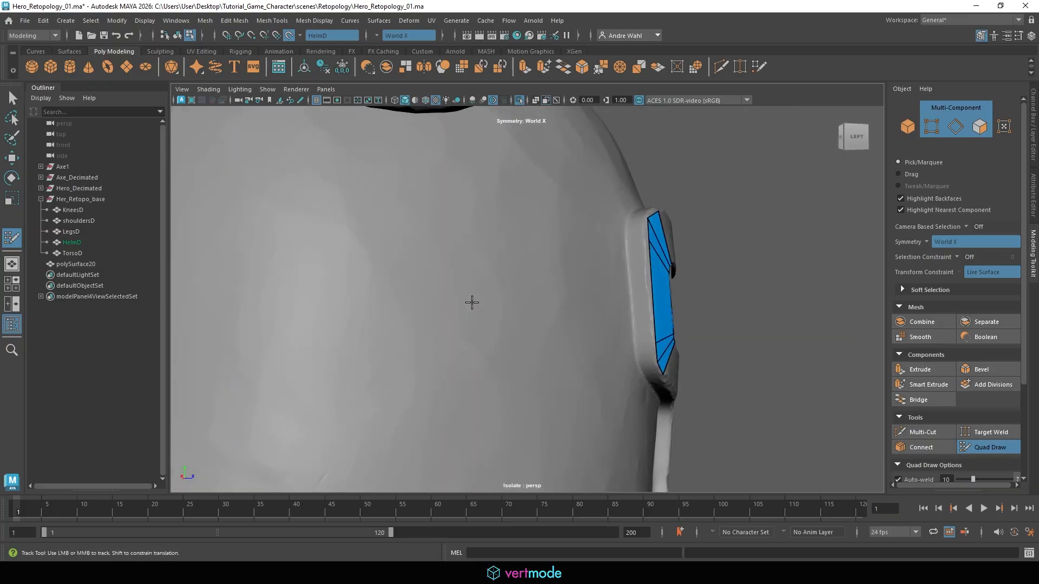
{"action": "right_click_drag", "start_coordinate": [470, 301], "coordinate": [661, 293], "text": "alt"}
{"action": "key", "text": "Tab"}
{"action": "left_click_drag", "start_coordinate": [755, 286], "coordinate": [709, 210]}
{"action": "left_click", "coordinate": [688, 281], "text": "shift"}
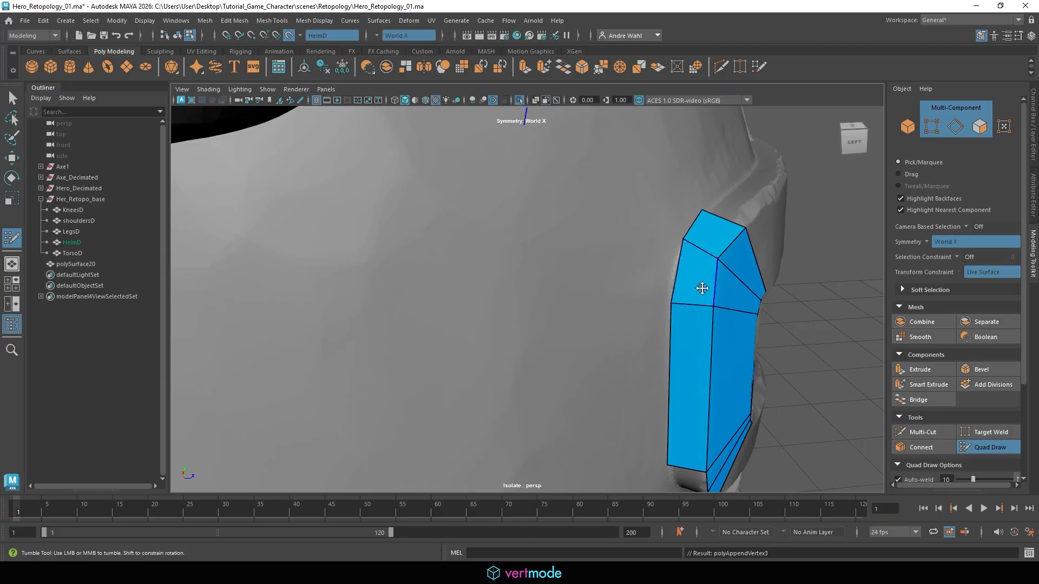
Step: Adjust the vertices between the front and side faces at the rim's upper outer corner
{"action": "left_click_drag", "start_coordinate": [700, 287], "coordinate": [622, 267], "text": "alt"}
{"action": "middle_click_drag", "start_coordinate": [505, 237], "coordinate": [543, 282], "text": "alt"}
{"action": "left_click_drag", "start_coordinate": [542, 283], "coordinate": [568, 346], "text": "alt"}
{"action": "left_click_drag", "start_coordinate": [454, 331], "coordinate": [456, 329]}
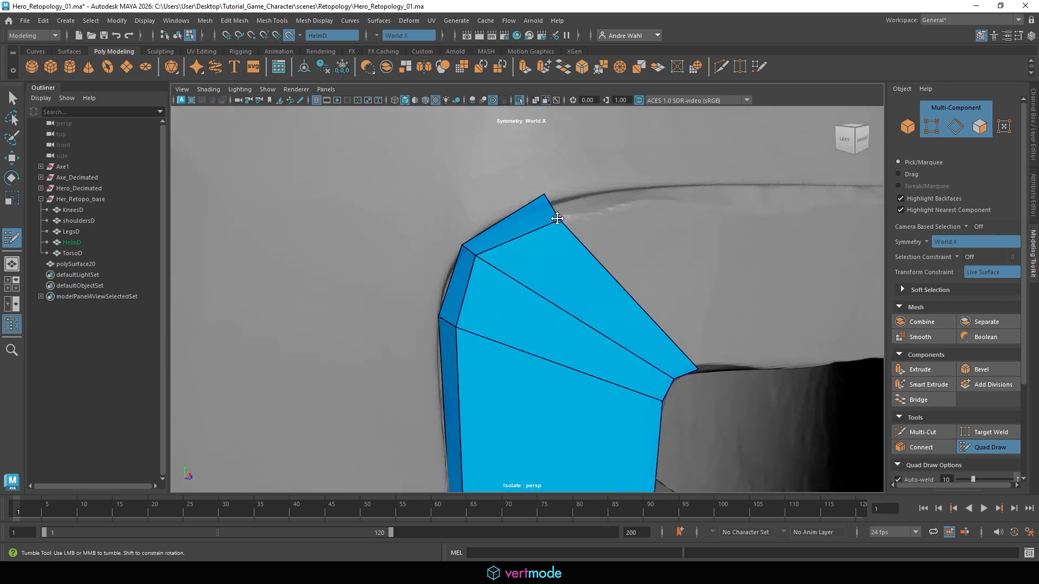
{"action": "mouse_move", "coordinate": [541, 202]}
{"action": "left_mouse_down"}
{"action": "mouse_move", "coordinate": [554, 239]}
{"action": "mouse_move", "coordinate": [400, 234]}
{"action": "left_mouse_up"}
Step: Reposition the inner vertices at the eye opening's lower corner to follow its rounded edge
{"action": "scroll", "coordinate": [400, 234], "scroll_direction": "down", "scroll_amount": 5}
{"action": "middle_click_drag", "start_coordinate": [401, 234], "coordinate": [566, 199], "text": "alt"}
{"action": "left_click_drag", "start_coordinate": [565, 200], "coordinate": [547, 264], "text": "alt"}
{"action": "middle_click_drag", "start_coordinate": [568, 284], "coordinate": [536, 259], "text": "alt"}
{"action": "scroll", "coordinate": [536, 260], "scroll_direction": "up", "scroll_amount": 8}
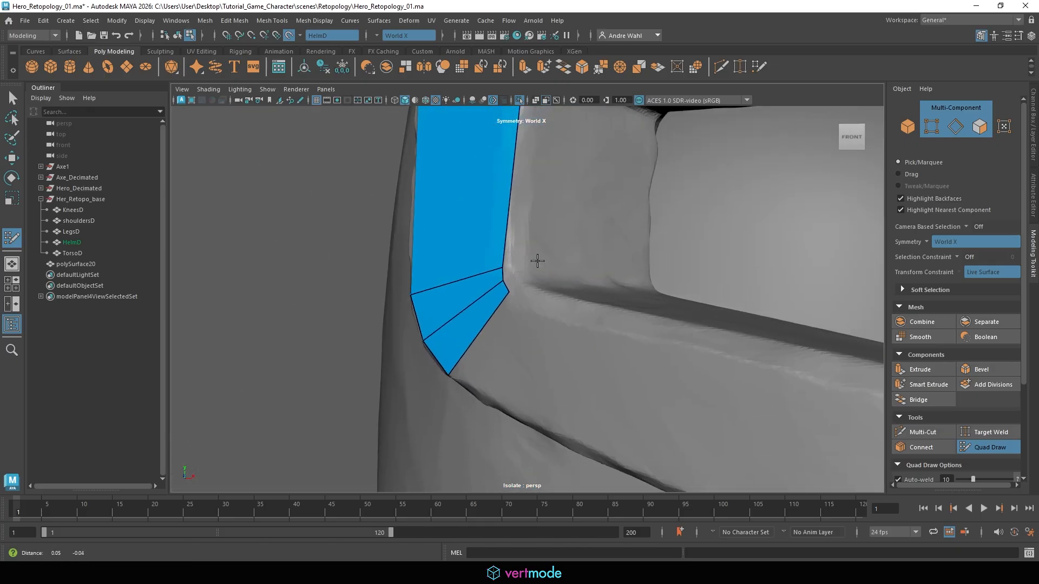
{"action": "mouse_move", "coordinate": [464, 215]}
{"action": "left_mouse_down"}
{"action": "mouse_move", "coordinate": [475, 212]}
{"action": "mouse_move", "coordinate": [488, 232]}
{"action": "mouse_move", "coordinate": [492, 264]}
{"action": "mouse_move", "coordinate": [509, 247]}
{"action": "left_mouse_up"}
{"action": "scroll", "coordinate": [458, 272], "scroll_direction": "down", "scroll_amount": 2}
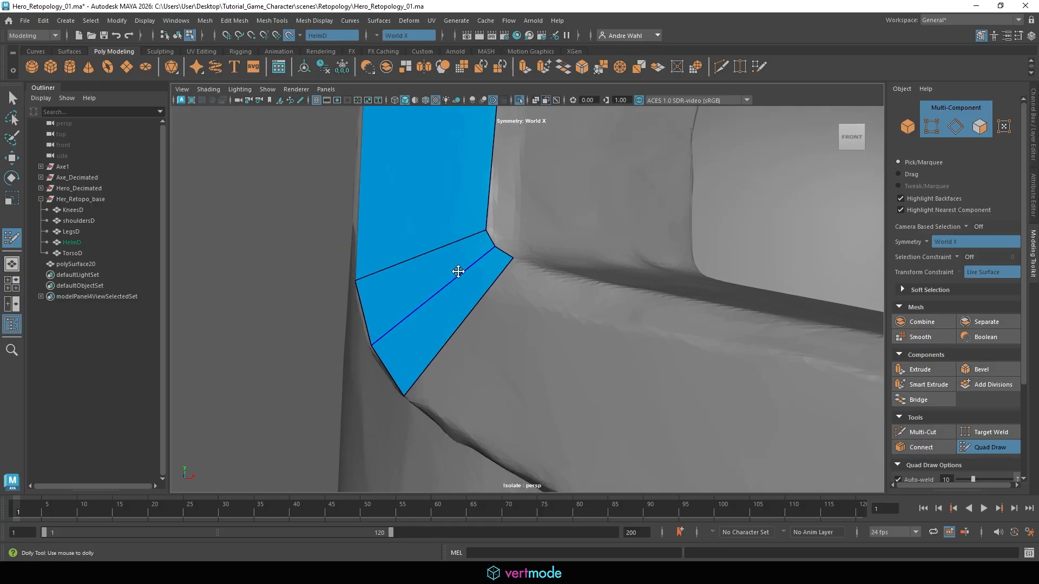
Step: Extrude the two lower inner corner edges into the depth of the eye opening as adjoining strips
{"action": "scroll", "coordinate": [458, 272], "scroll_direction": "down", "scroll_amount": 3}
{"action": "middle_click_drag", "start_coordinate": [427, 290], "coordinate": [413, 262], "text": "alt"}
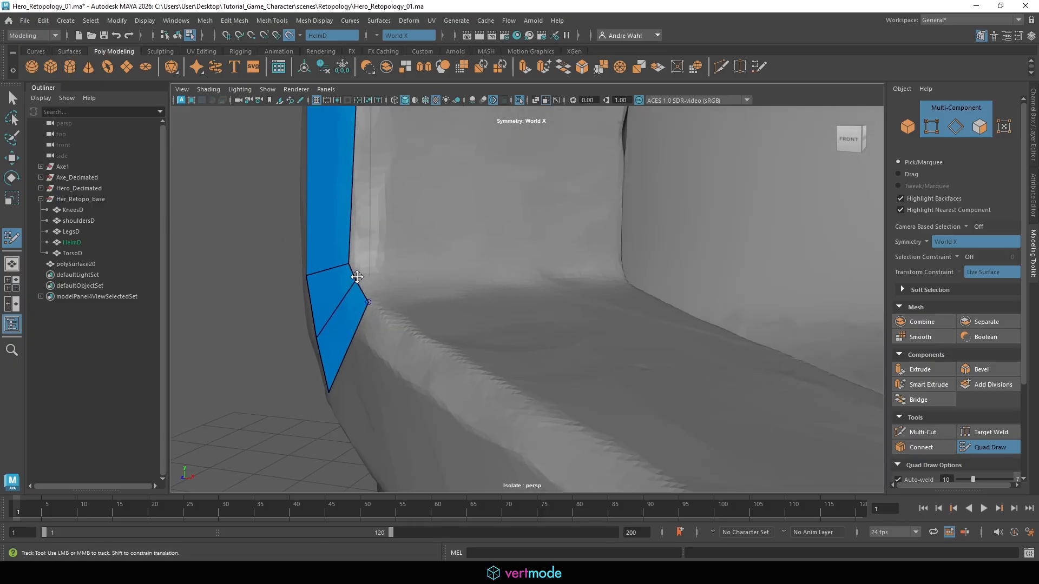
{"action": "left_click_drag", "start_coordinate": [358, 278], "coordinate": [551, 244], "text": "alt"}
{"action": "left_click_drag", "start_coordinate": [298, 264], "coordinate": [579, 250]}
{"action": "mouse_move", "coordinate": [466, 285]}
{"action": "left_mouse_down", "text": "alt"}
{"action": "mouse_move", "coordinate": [401, 336]}
{"action": "mouse_move", "coordinate": [656, 315]}
{"action": "mouse_move", "coordinate": [641, 299]}
{"action": "left_mouse_up", "text": "alt"}
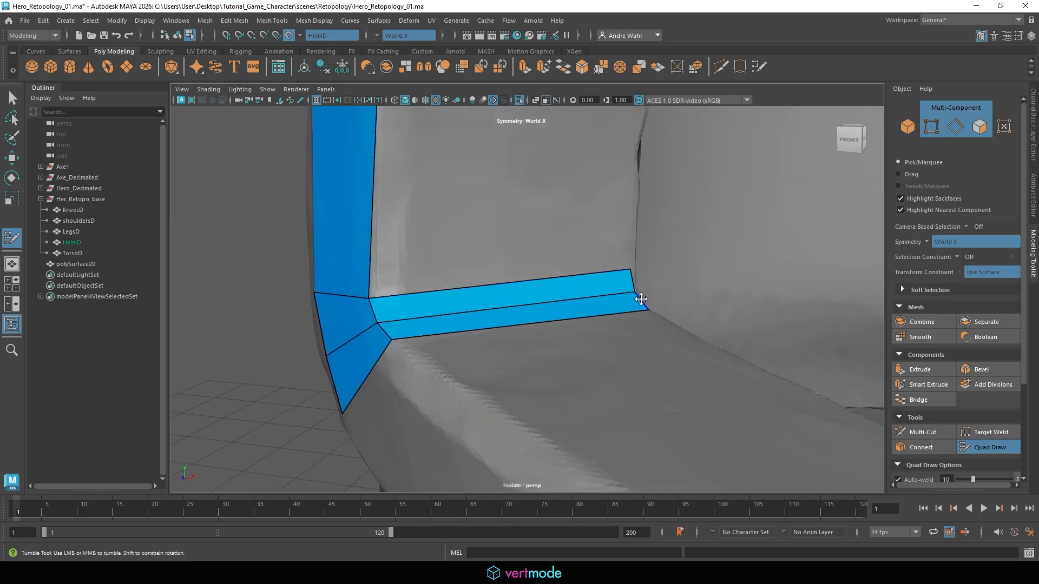
Step: Extrude the two upper inner corner edges to the back of the eye opening as adjoining strips
{"action": "right_click_drag", "start_coordinate": [641, 299], "coordinate": [262, 268], "text": "alt"}
{"action": "left_click_drag", "start_coordinate": [261, 269], "coordinate": [303, 292], "text": "alt"}
{"action": "right_click_drag", "start_coordinate": [303, 292], "coordinate": [557, 262], "text": "alt"}
{"action": "left_click_drag", "start_coordinate": [557, 262], "coordinate": [530, 258], "text": "alt"}
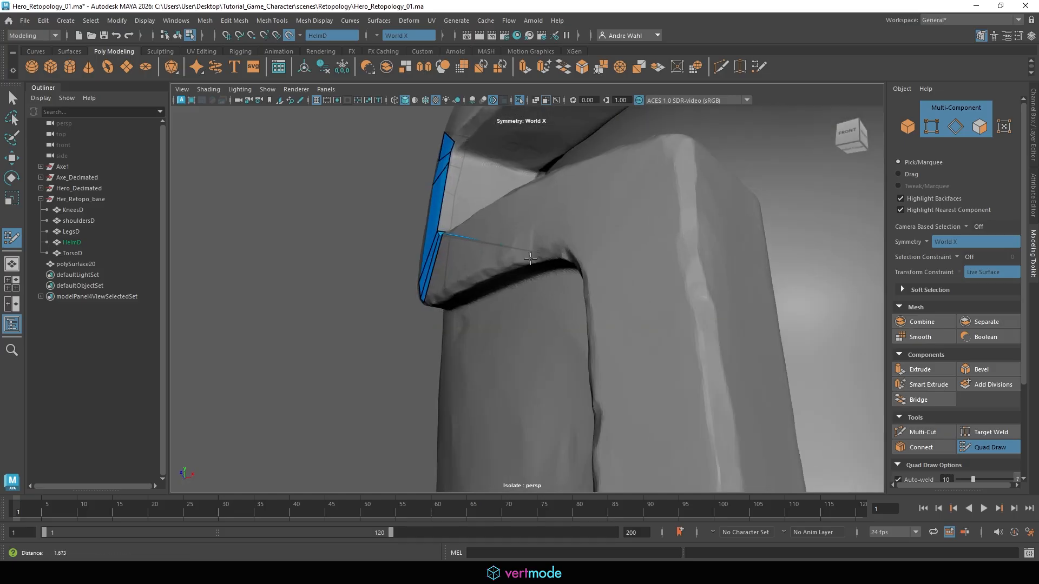
{"action": "right_click_drag", "start_coordinate": [531, 258], "coordinate": [401, 213], "text": "alt"}
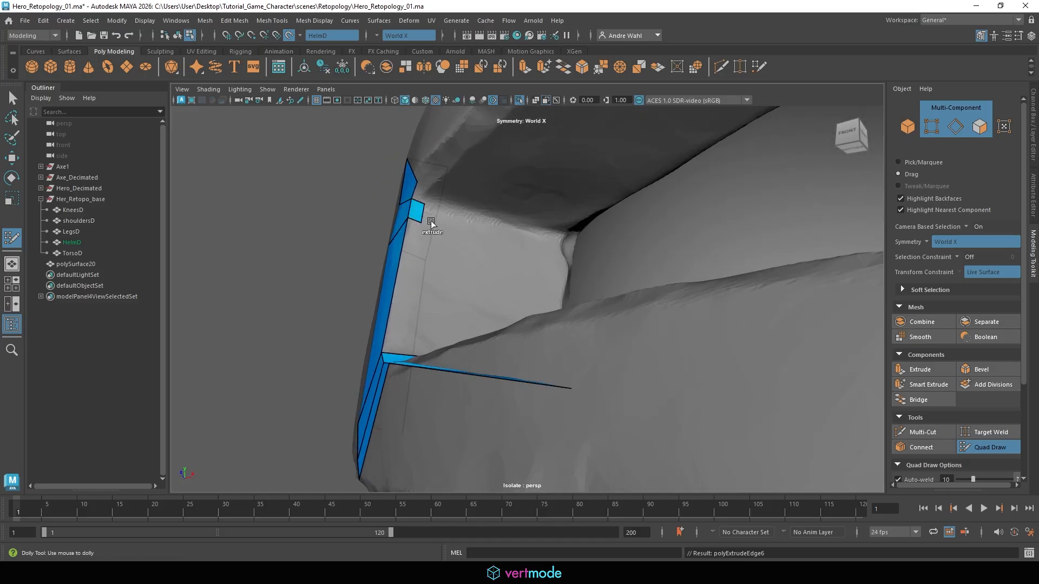
{"action": "left_click_drag", "start_coordinate": [431, 222], "coordinate": [570, 263]}
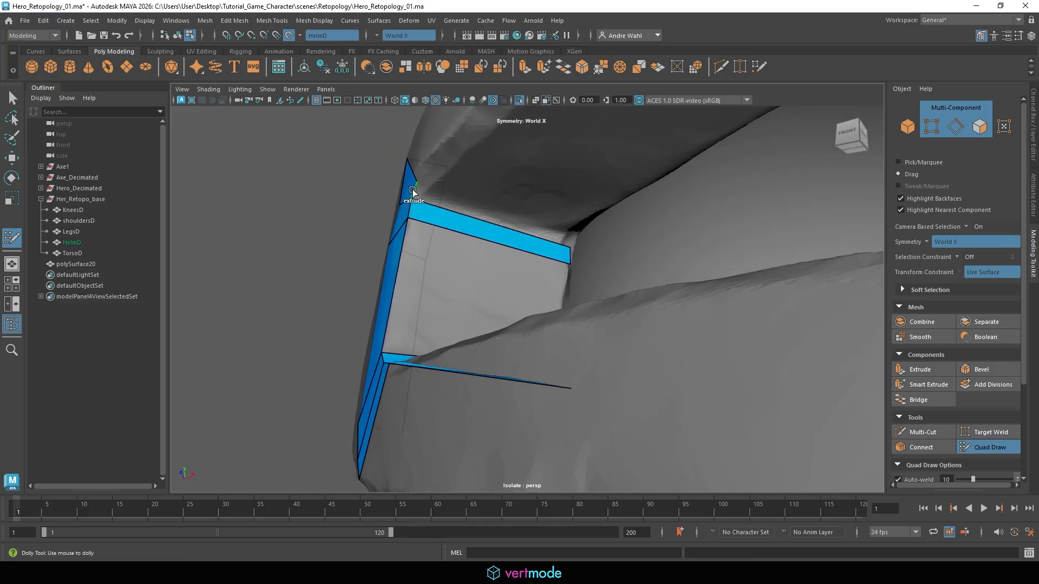
{"action": "left_click_drag", "start_coordinate": [412, 191], "coordinate": [577, 235]}
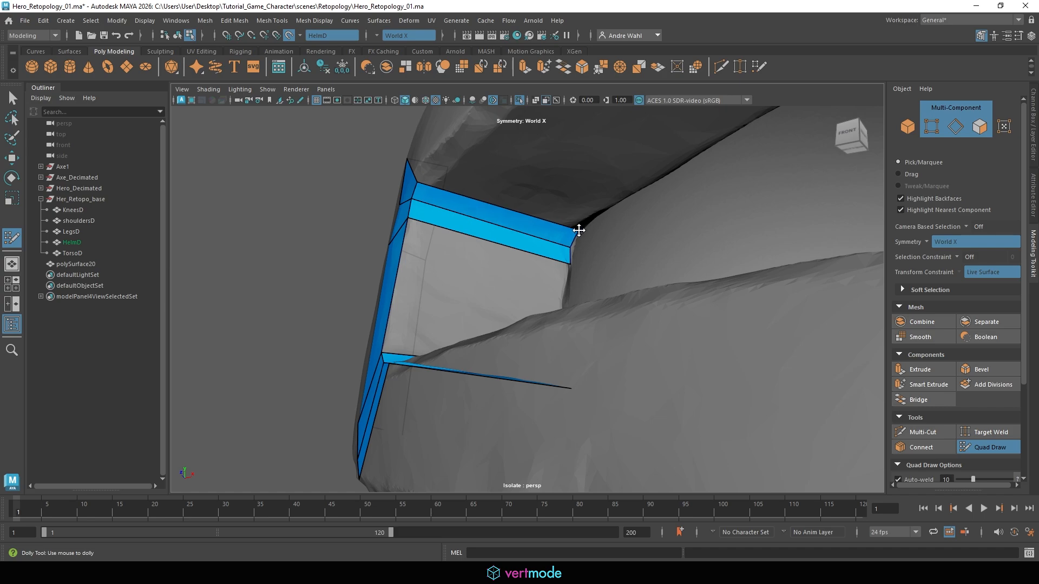
Step: Fill the side wall quad between the upper and lower strips and adjust its rear lower vertex
{"action": "left_click_drag", "start_coordinate": [559, 280], "coordinate": [564, 300], "text": "alt"}
{"action": "middle_click_drag", "start_coordinate": [515, 300], "coordinate": [498, 243], "text": "alt"}
{"action": "right_click_drag", "start_coordinate": [498, 243], "coordinate": [572, 408], "text": "alt"}
{"action": "left_click", "coordinate": [495, 306], "text": "shift"}
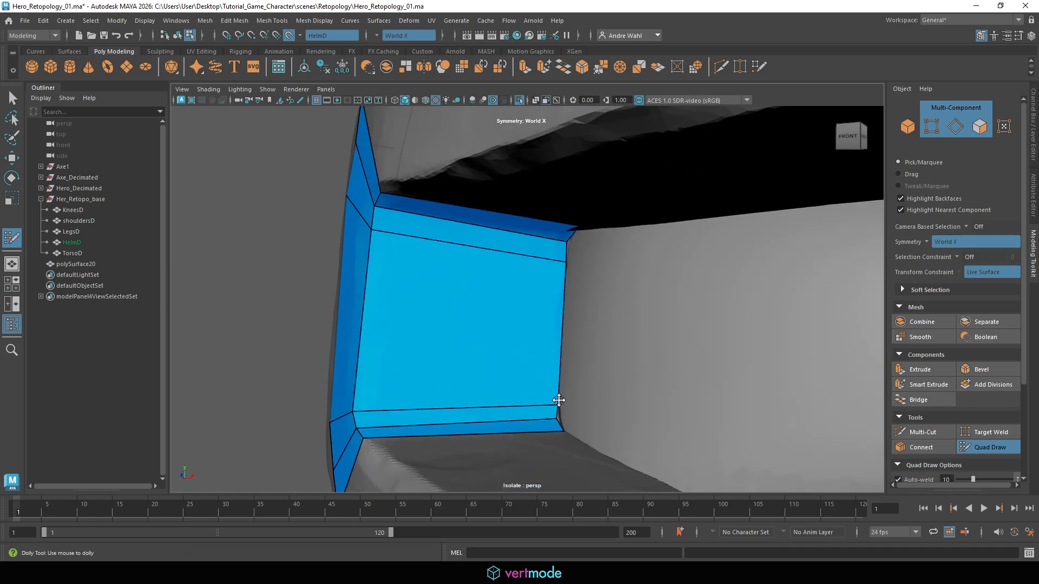
{"action": "left_click_drag", "start_coordinate": [557, 403], "coordinate": [559, 403]}
Step: Extrude the upper strip's edge along the underside of the brow band toward the front and adjust its end
{"action": "right_click_drag", "start_coordinate": [571, 251], "coordinate": [475, 266], "text": "alt"}
{"action": "left_click_drag", "start_coordinate": [475, 266], "coordinate": [537, 255], "text": "alt"}
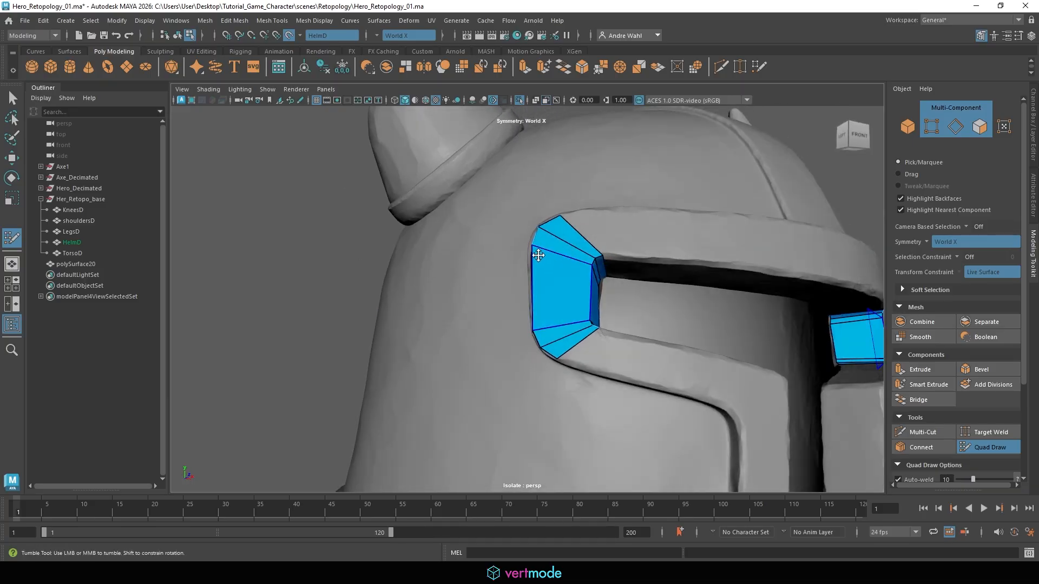
{"action": "middle_click_drag", "start_coordinate": [538, 254], "coordinate": [400, 275], "text": "alt"}
{"action": "right_click_drag", "start_coordinate": [400, 275], "coordinate": [515, 271], "text": "alt"}
{"action": "left_click_drag", "start_coordinate": [514, 271], "coordinate": [440, 261], "text": "alt"}
{"action": "left_click_drag", "start_coordinate": [367, 285], "coordinate": [472, 271]}
{"action": "left_click_drag", "start_coordinate": [450, 223], "coordinate": [465, 220]}
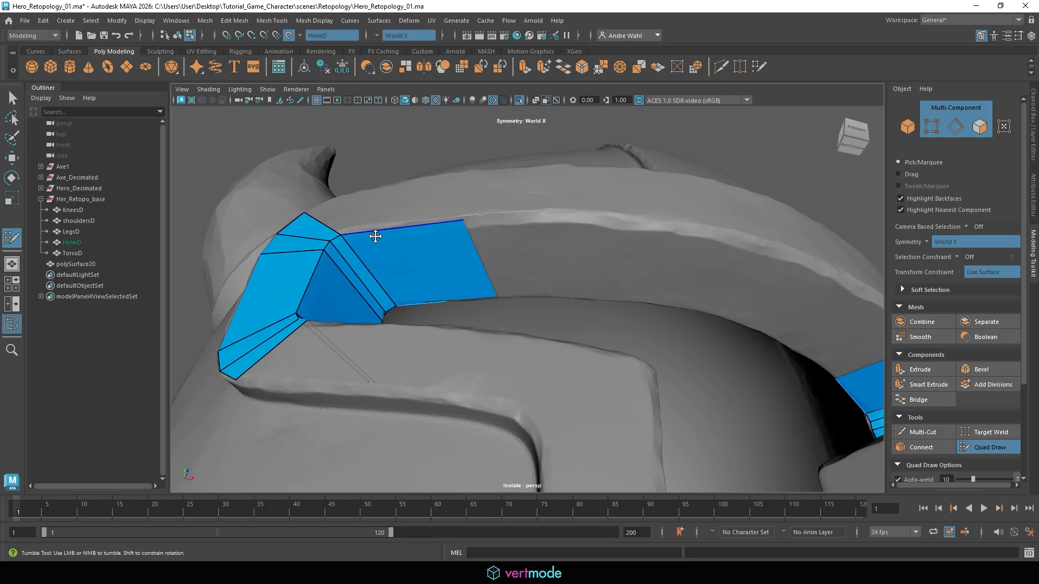
Step: Add a quad on the brow band's front face and align the end vertices of the front and underside quads
{"action": "left_click_drag", "start_coordinate": [401, 228], "coordinate": [320, 285], "text": "alt"}
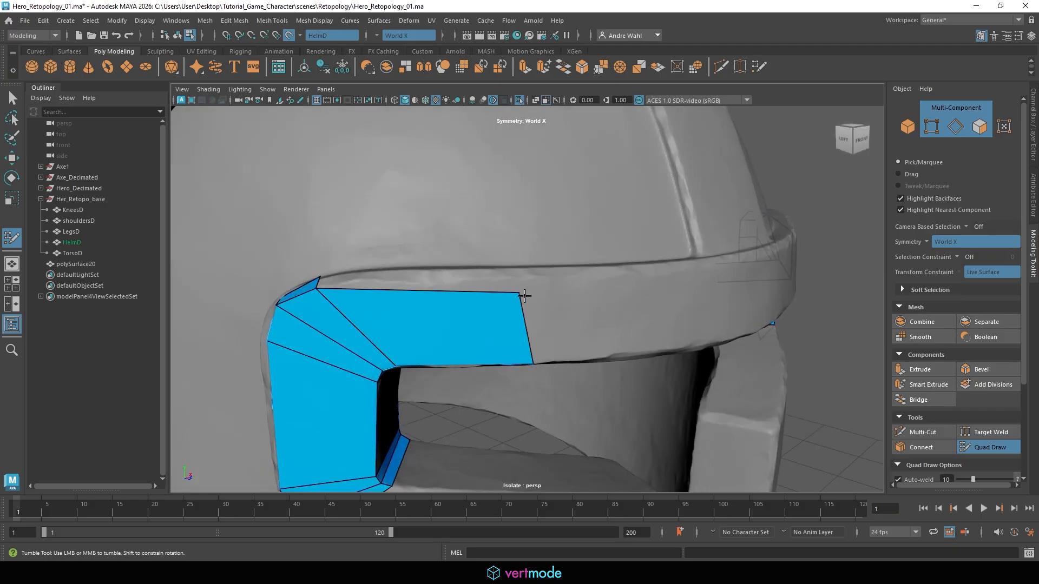
{"action": "left_click_drag", "start_coordinate": [519, 293], "coordinate": [511, 281]}
{"action": "left_click_drag", "start_coordinate": [531, 319], "coordinate": [438, 267], "text": "alt"}
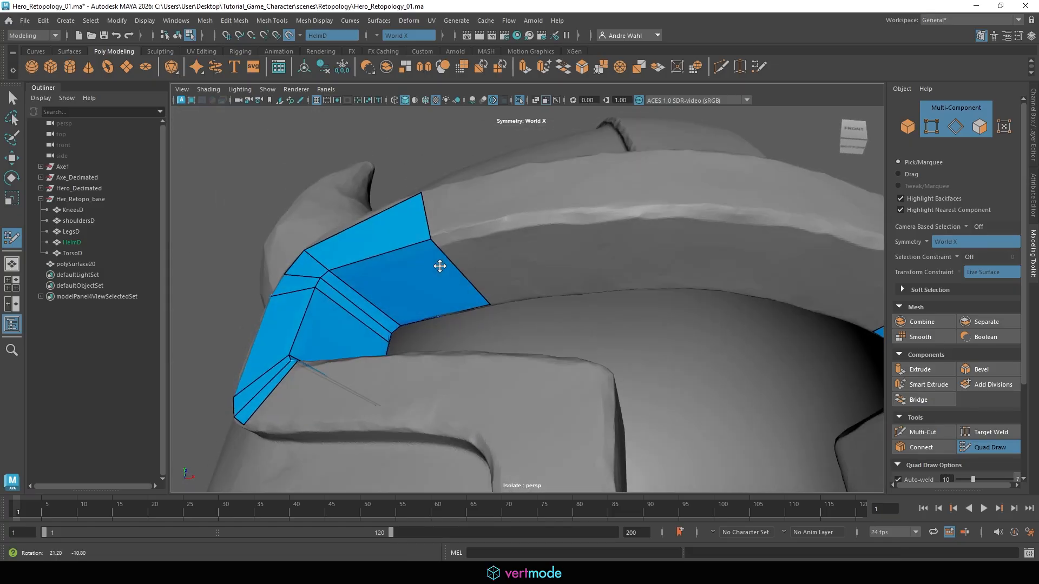
{"action": "left_click_drag", "start_coordinate": [489, 300], "coordinate": [443, 308]}
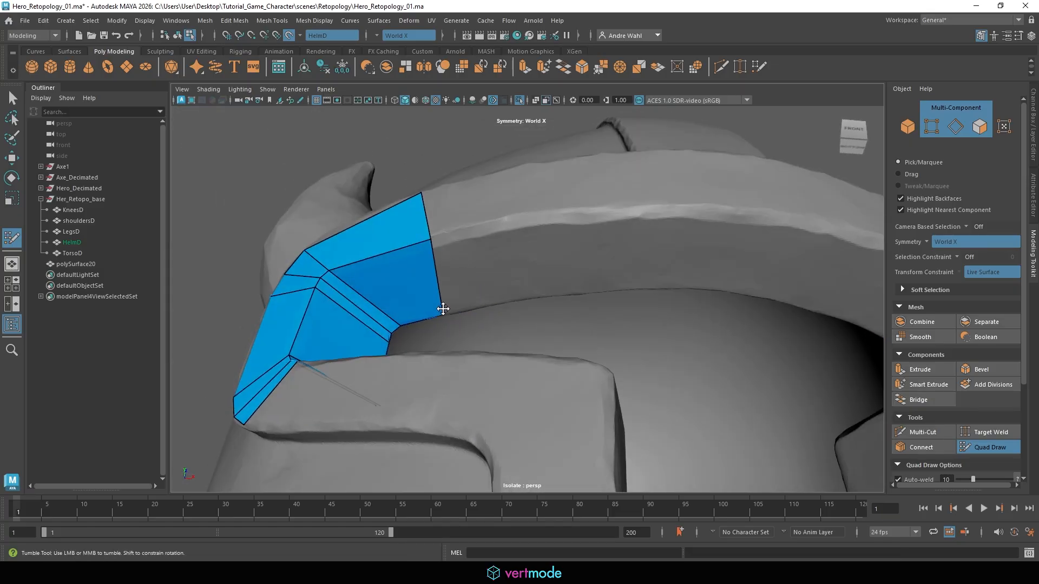
{"action": "left_click_drag", "start_coordinate": [424, 232], "coordinate": [545, 292], "text": "alt"}
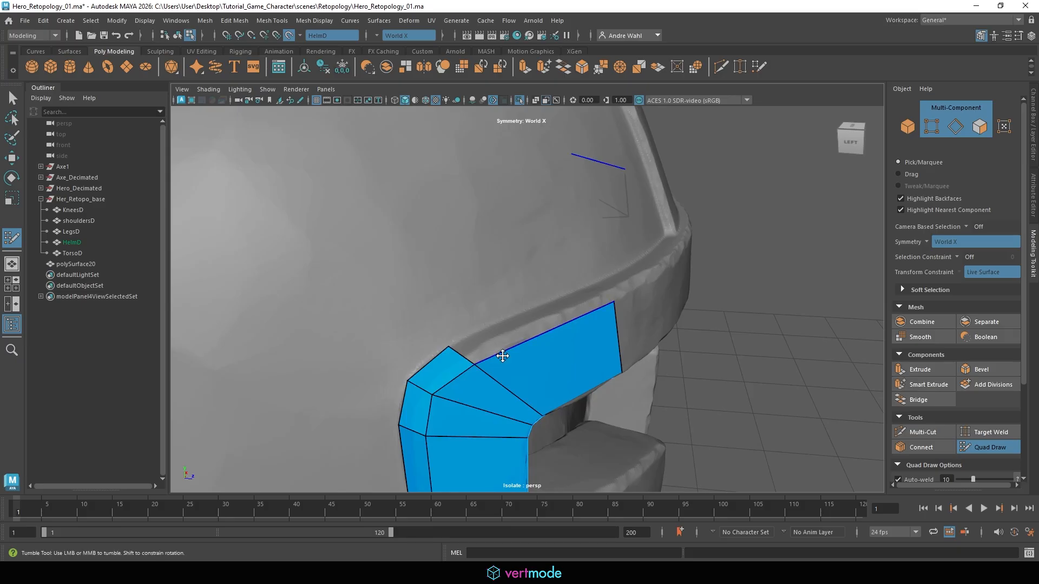
Step: Extrude the front quad's upper edge onto the top ledge of the brow band and align the new strip's end
{"action": "left_click_drag", "start_coordinate": [505, 367], "coordinate": [510, 382], "text": "alt"}
{"action": "middle_click_drag", "start_coordinate": [511, 384], "coordinate": [497, 280], "text": "alt"}
{"action": "left_click_drag", "start_coordinate": [498, 279], "coordinate": [519, 332], "text": "alt"}
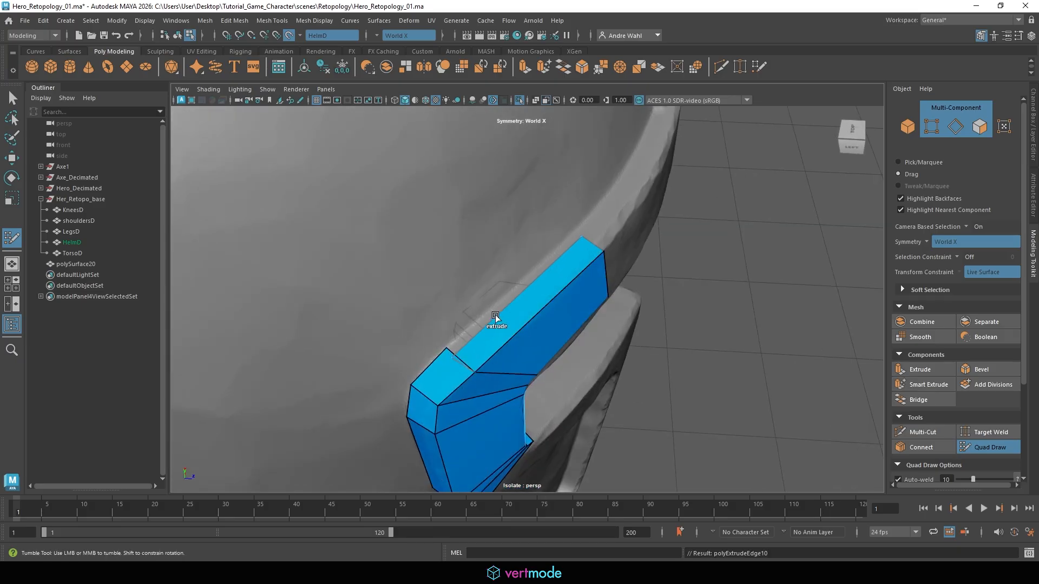
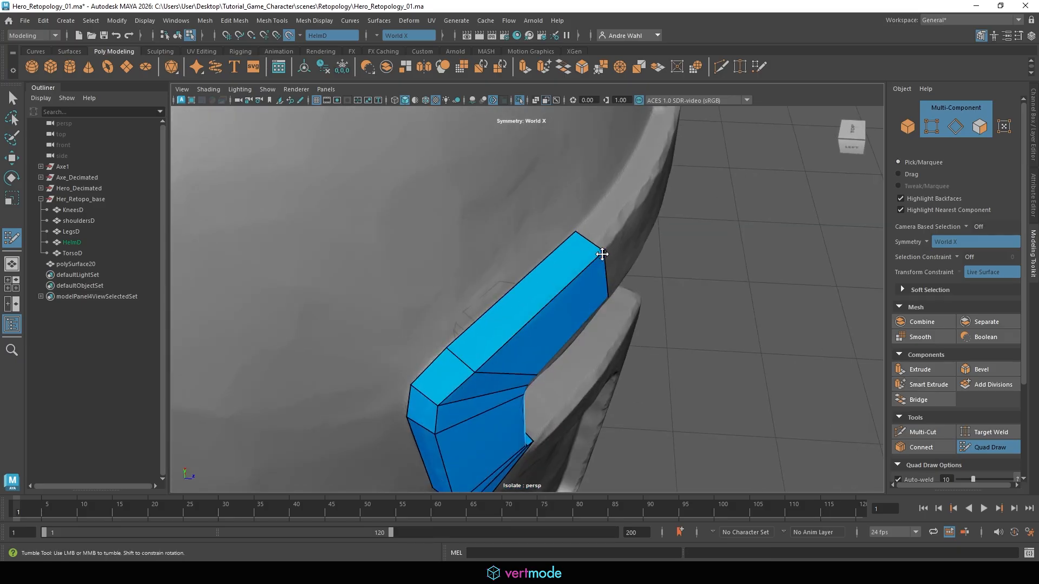
Step: Extend the brow band's underside and front face by one quad toward the centre and align the end vertex on the top ledge
{"action": "mouse_move", "coordinate": [599, 260]}
{"action": "left_mouse_down", "text": "alt"}
{"action": "mouse_move", "coordinate": [486, 241]}
{"action": "mouse_move", "coordinate": [505, 190]}
{"action": "mouse_move", "coordinate": [497, 243]}
{"action": "mouse_move", "coordinate": [456, 216]}
{"action": "mouse_move", "coordinate": [441, 169]}
{"action": "left_mouse_up", "text": "alt"}
{"action": "mouse_move", "coordinate": [438, 245]}
{"action": "left_mouse_down"}
{"action": "mouse_move", "coordinate": [538, 232]}
{"action": "mouse_move", "coordinate": [536, 289]}
{"action": "mouse_move", "coordinate": [547, 265]}
{"action": "left_mouse_up"}
{"action": "left_click_drag", "start_coordinate": [519, 200], "coordinate": [516, 207]}
{"action": "left_click_drag", "start_coordinate": [516, 208], "coordinate": [535, 231], "text": "alt"}
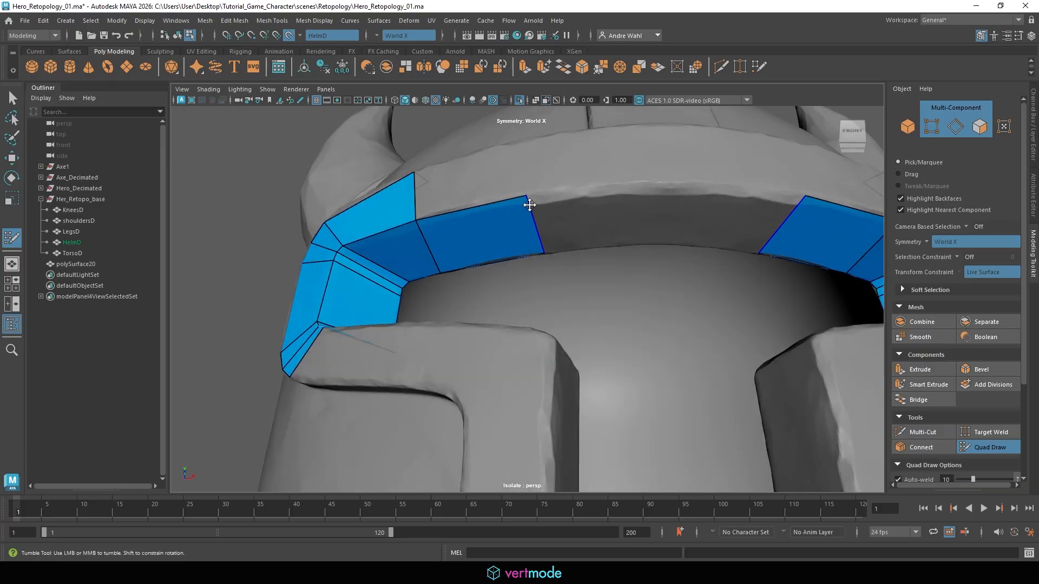
{"action": "left_click_drag", "start_coordinate": [483, 200], "coordinate": [489, 155]}
{"action": "left_click_drag", "start_coordinate": [489, 156], "coordinate": [527, 234], "text": "alt"}
{"action": "mouse_move", "coordinate": [439, 176]}
{"action": "left_mouse_down"}
{"action": "mouse_move", "coordinate": [395, 148]}
{"action": "mouse_move", "coordinate": [409, 149]}
{"action": "mouse_move", "coordinate": [405, 239]}
{"action": "mouse_move", "coordinate": [395, 251]}
{"action": "left_mouse_up"}
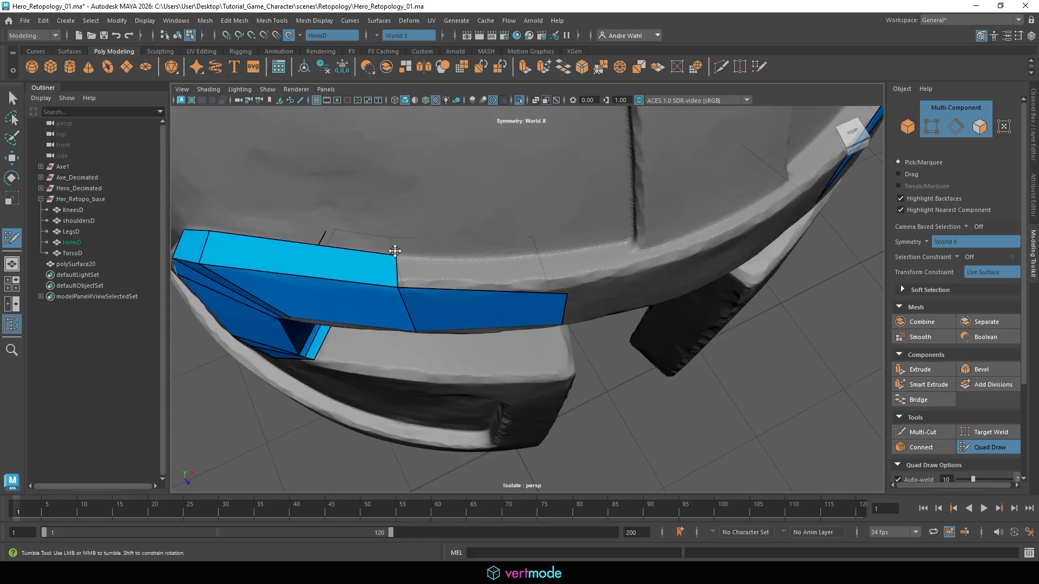
Step: Extrude another set of quads along the brow band toward the centre and adjust their shared vertices
{"action": "left_click_drag", "start_coordinate": [655, 301], "coordinate": [564, 234], "text": "alt"}
{"action": "mouse_move", "coordinate": [402, 238]}
{"action": "left_mouse_down"}
{"action": "mouse_move", "coordinate": [567, 238]}
{"action": "mouse_move", "coordinate": [556, 230]}
{"action": "mouse_move", "coordinate": [545, 250]}
{"action": "mouse_move", "coordinate": [607, 256]}
{"action": "mouse_move", "coordinate": [598, 261]}
{"action": "mouse_move", "coordinate": [544, 230]}
{"action": "mouse_move", "coordinate": [614, 223]}
{"action": "mouse_move", "coordinate": [537, 202]}
{"action": "mouse_move", "coordinate": [569, 230]}
{"action": "mouse_move", "coordinate": [589, 227]}
{"action": "mouse_move", "coordinate": [572, 227]}
{"action": "mouse_move", "coordinate": [568, 348]}
{"action": "mouse_move", "coordinate": [564, 239]}
{"action": "mouse_move", "coordinate": [491, 234]}
{"action": "mouse_move", "coordinate": [505, 245]}
{"action": "mouse_move", "coordinate": [497, 233]}
{"action": "left_mouse_up"}
{"action": "left_click_drag", "start_coordinate": [515, 266], "coordinate": [559, 265], "text": "alt"}
{"action": "left_click_drag", "start_coordinate": [499, 222], "coordinate": [508, 220]}
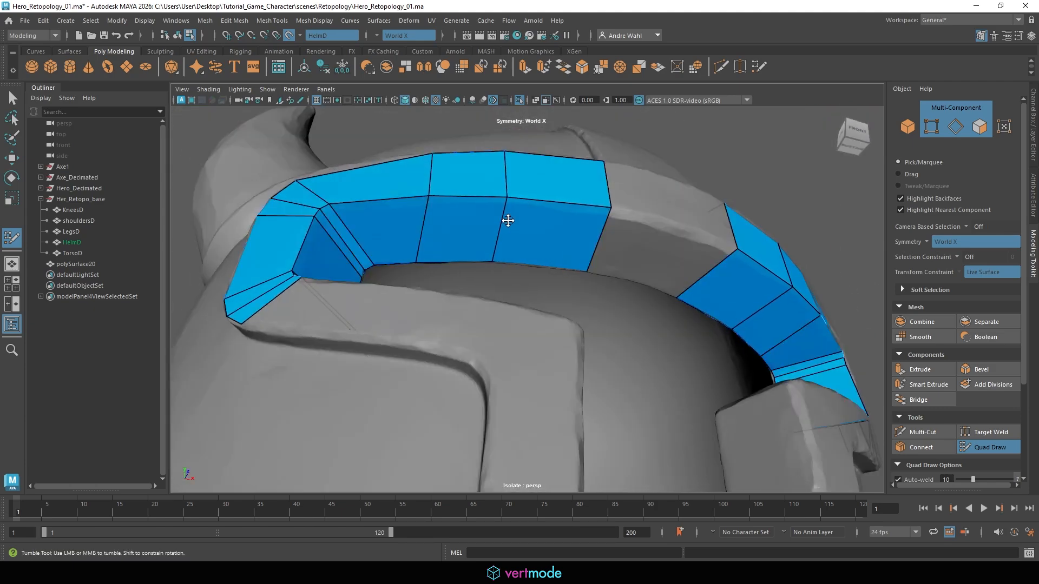
Step: Insert an edge loop across the brow band beside the upper outer eye corner, adjust it, and undo the last underside vertex move
{"action": "middle_click_drag", "start_coordinate": [551, 245], "coordinate": [517, 225], "text": "alt"}
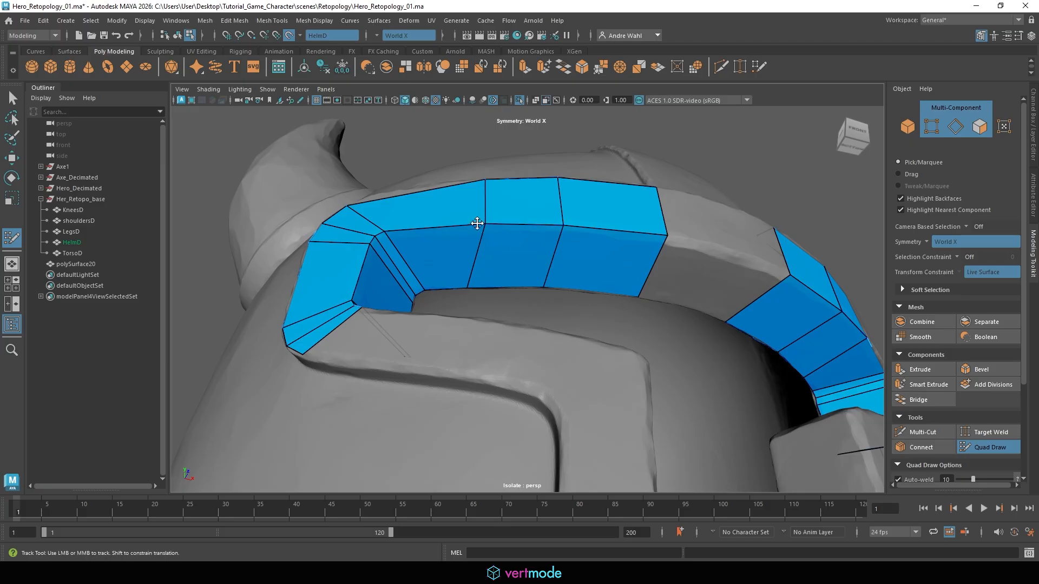
{"action": "left_click_drag", "start_coordinate": [451, 225], "coordinate": [450, 167], "text": "alt"}
{"action": "middle_click_drag", "start_coordinate": [450, 168], "coordinate": [547, 227], "text": "alt"}
{"action": "scroll", "coordinate": [451, 179], "scroll_direction": "up", "scroll_amount": 3}
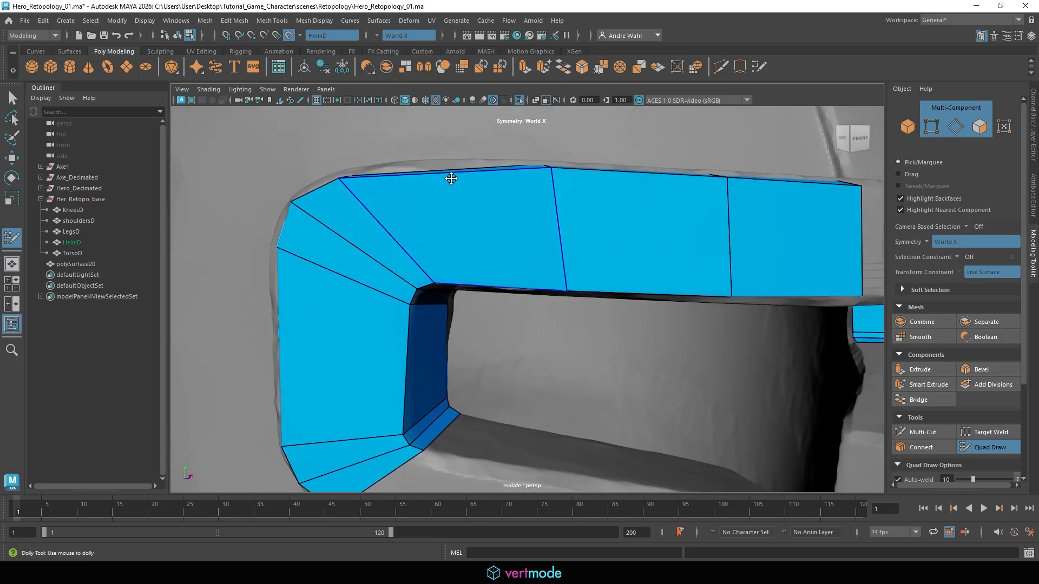
{"action": "left_click_drag", "start_coordinate": [462, 215], "coordinate": [433, 239], "text": "alt"}
{"action": "left_click_drag", "start_coordinate": [454, 294], "coordinate": [559, 341], "text": "alt"}
{"action": "left_click_drag", "start_coordinate": [417, 275], "coordinate": [427, 187], "text": "alt"}
{"action": "left_click_drag", "start_coordinate": [555, 182], "coordinate": [505, 194]}
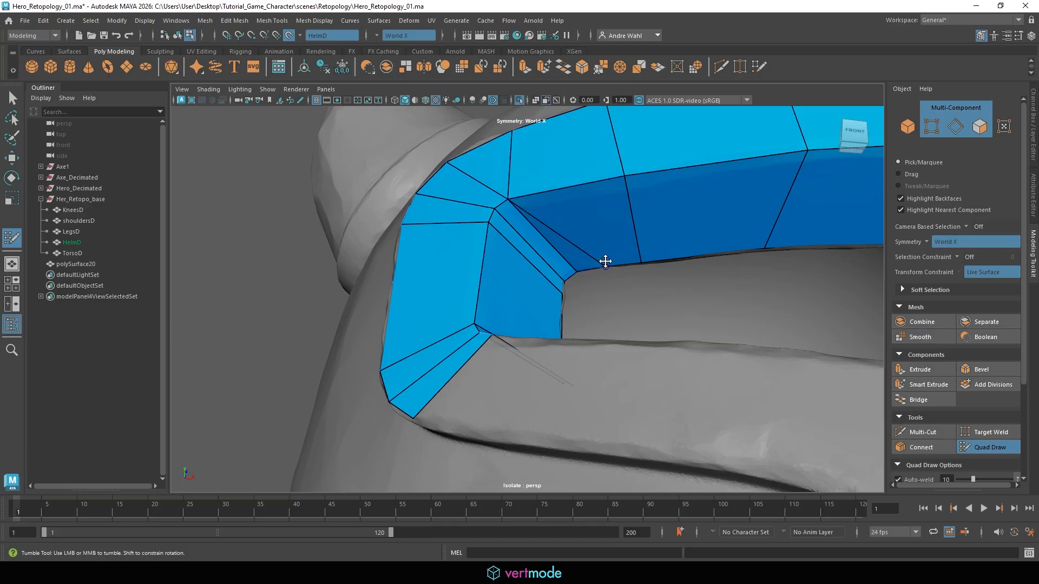
{"action": "left_click_drag", "start_coordinate": [605, 262], "coordinate": [644, 336]}
{"action": "key", "text": "ctrl+z"}
{"action": "scroll", "coordinate": [519, 271], "scroll_direction": "down", "scroll_amount": 5}
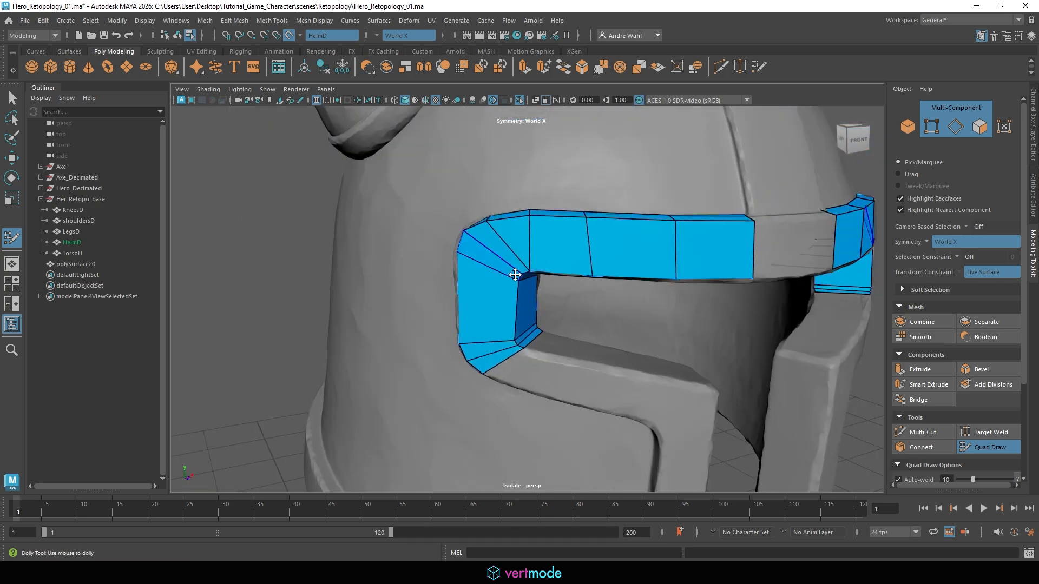
Step: Reposition the vertices around the rim's upper outer corner so the front face and top ledge follow the sculpted edge
{"action": "mouse_move", "coordinate": [519, 271]}
{"action": "left_mouse_down", "text": "alt"}
{"action": "mouse_move", "coordinate": [531, 259]}
{"action": "mouse_move", "coordinate": [512, 309]}
{"action": "mouse_move", "coordinate": [539, 309]}
{"action": "mouse_move", "coordinate": [514, 301]}
{"action": "mouse_move", "coordinate": [452, 318]}
{"action": "left_mouse_up", "text": "alt"}
{"action": "scroll", "coordinate": [522, 290], "scroll_direction": "up", "scroll_amount": 4}
{"action": "middle_click_drag", "start_coordinate": [452, 318], "coordinate": [512, 277], "text": "alt"}
{"action": "left_click_drag", "start_coordinate": [513, 276], "coordinate": [496, 302], "text": "alt"}
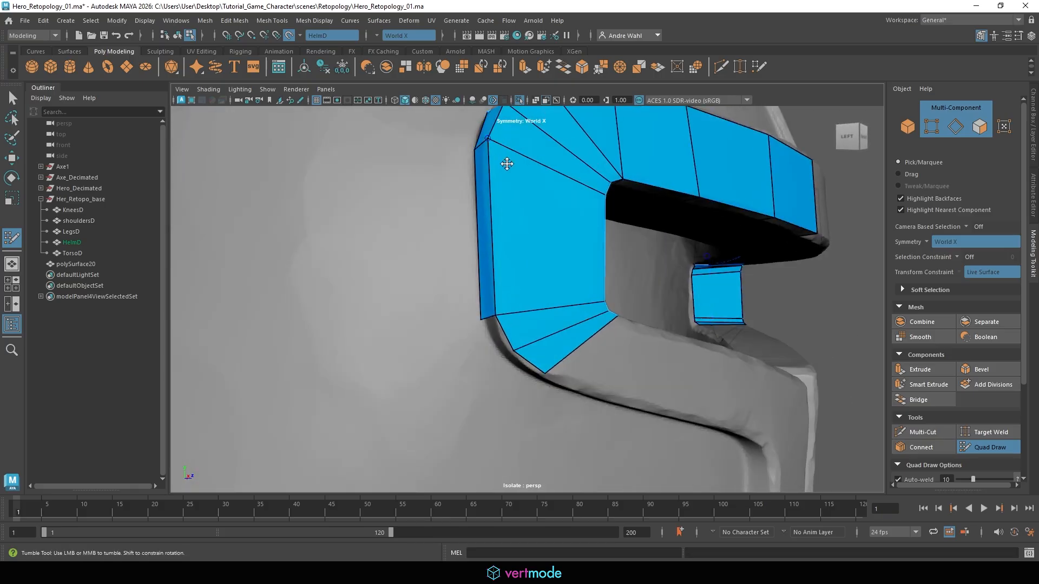
{"action": "left_click_drag", "start_coordinate": [506, 163], "coordinate": [508, 213], "text": "alt"}
{"action": "left_click_drag", "start_coordinate": [501, 259], "coordinate": [496, 255]}
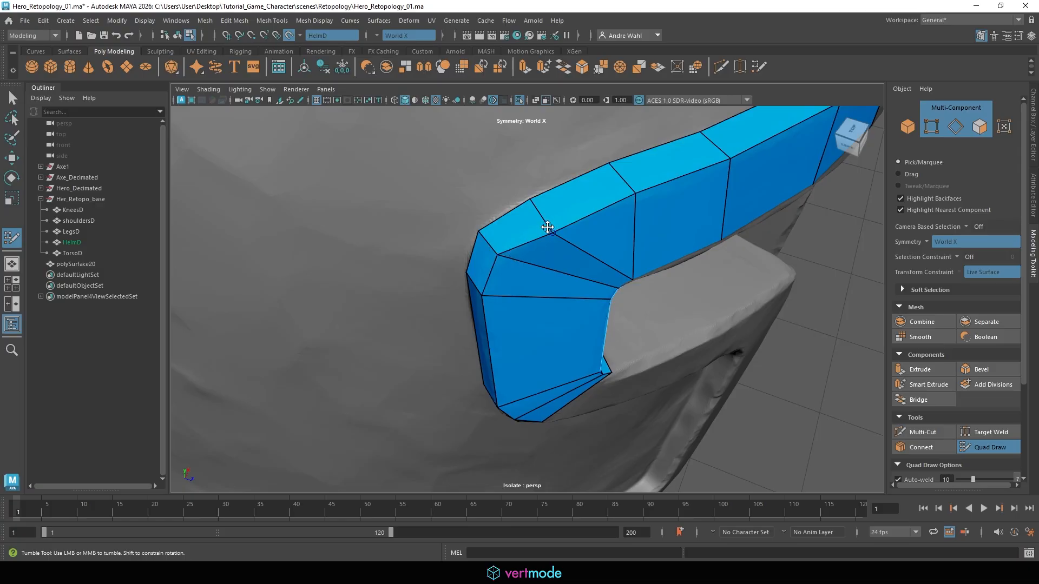
{"action": "mouse_move", "coordinate": [548, 227]}
{"action": "left_mouse_down"}
{"action": "mouse_move", "coordinate": [545, 218]}
{"action": "mouse_move", "coordinate": [476, 213]}
{"action": "mouse_move", "coordinate": [481, 241]}
{"action": "left_mouse_up"}
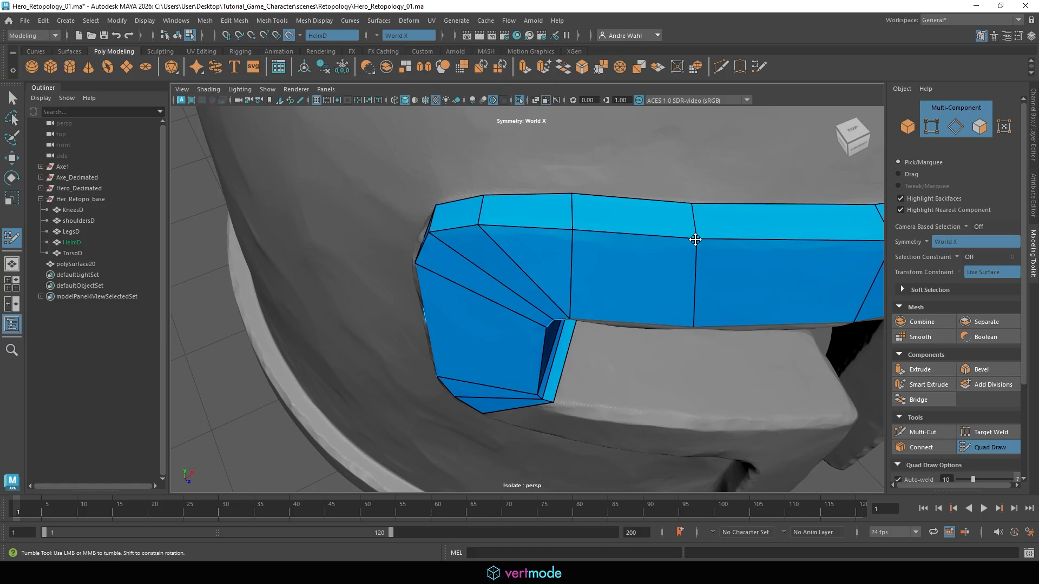
Step: Extrude the brow band's front edge to the symmetry line, redoing the first attempt, and fill the central underside gap
{"action": "left_click_drag", "start_coordinate": [696, 239], "coordinate": [455, 244], "text": "alt"}
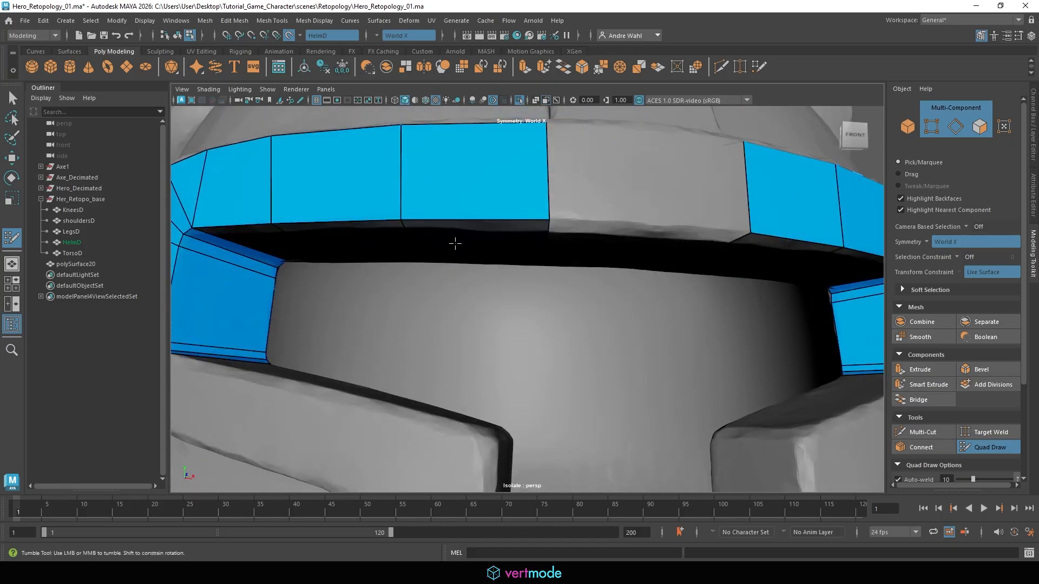
{"action": "middle_click_drag", "start_coordinate": [455, 244], "coordinate": [527, 172], "text": "alt"}
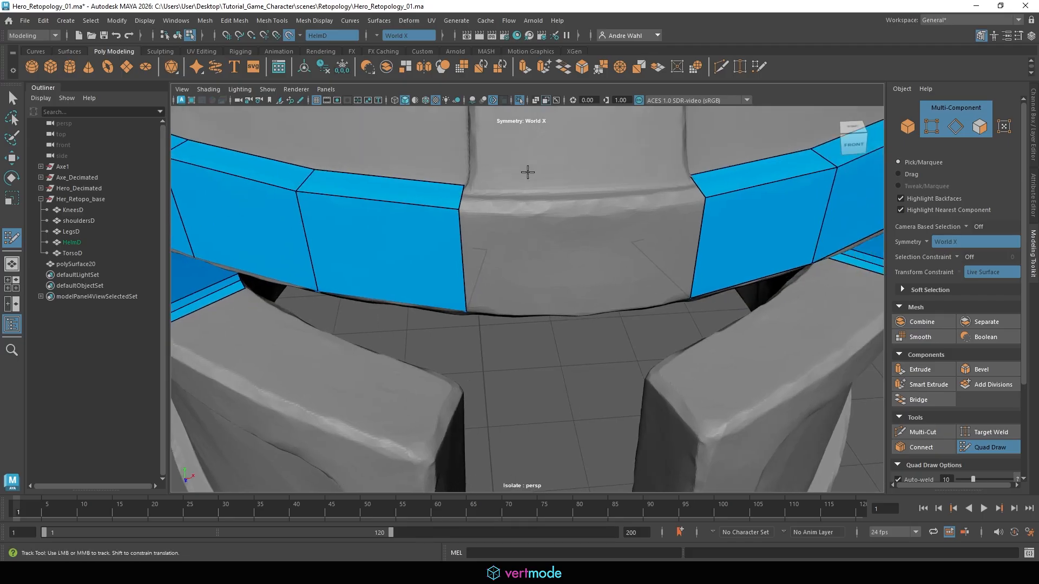
{"action": "left_click_drag", "start_coordinate": [462, 251], "coordinate": [584, 257]}
{"action": "key", "text": "ctrl+z"}
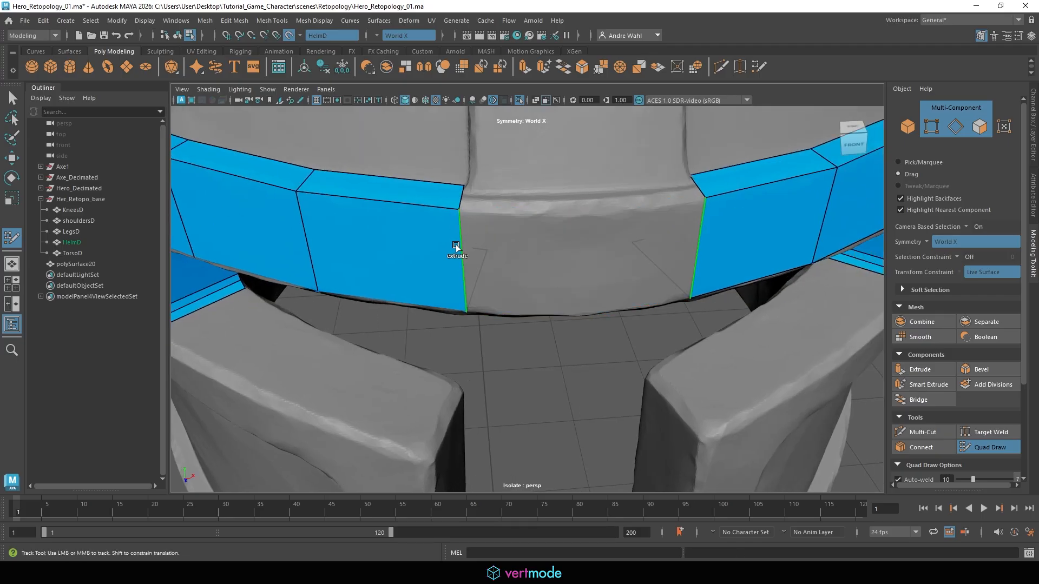
{"action": "left_click_drag", "start_coordinate": [460, 252], "coordinate": [578, 247]}
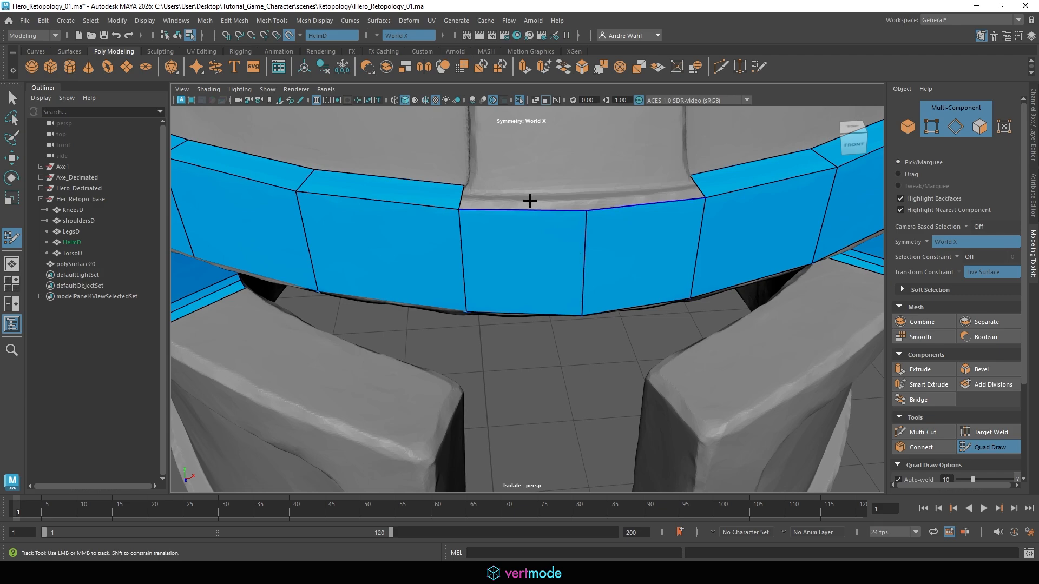
{"action": "mouse_move", "coordinate": [529, 201]}
{"action": "left_mouse_down", "text": "alt"}
{"action": "mouse_move", "coordinate": [519, 153]}
{"action": "mouse_move", "coordinate": [513, 211]}
{"action": "left_mouse_up", "text": "alt"}
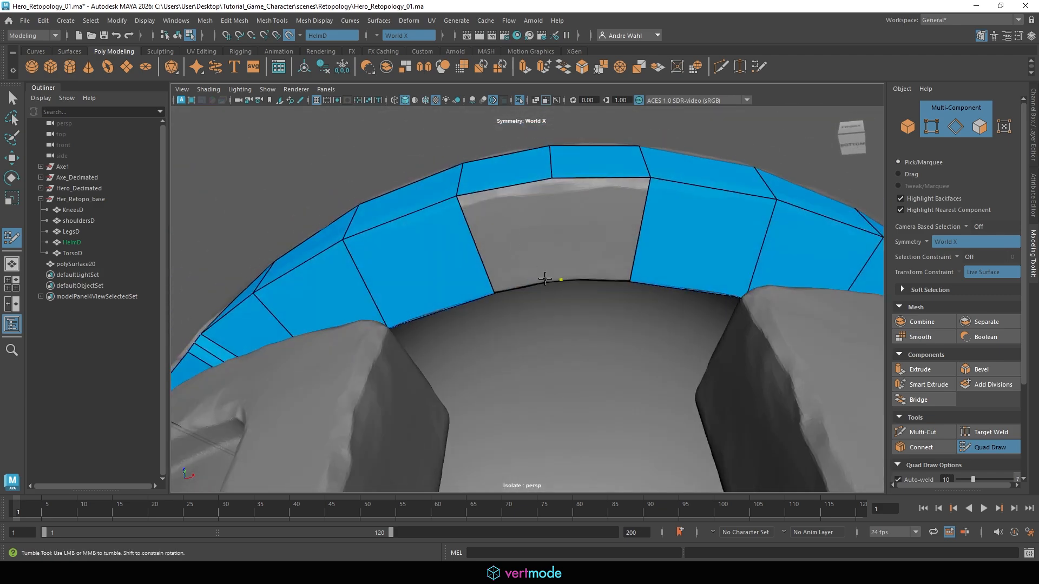
{"action": "left_click", "coordinate": [517, 265], "text": "shift"}
Step: Place a point below the rim's outer side strip and fill a quad beside the lower outer corner
{"action": "right_click_drag", "start_coordinate": [631, 248], "coordinate": [524, 179], "text": "alt"}
{"action": "left_click_drag", "start_coordinate": [524, 178], "coordinate": [671, 216], "text": "alt"}
{"action": "right_click_drag", "start_coordinate": [594, 274], "coordinate": [698, 246], "text": "alt"}
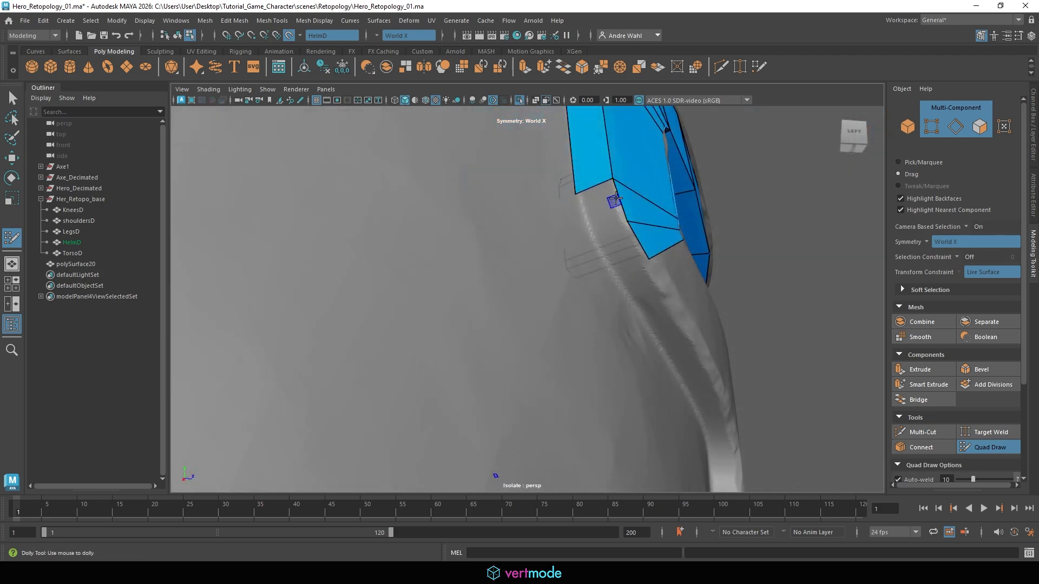
{"action": "left_click_drag", "start_coordinate": [613, 202], "coordinate": [576, 206]}
{"action": "key", "text": "ctrl+z"}
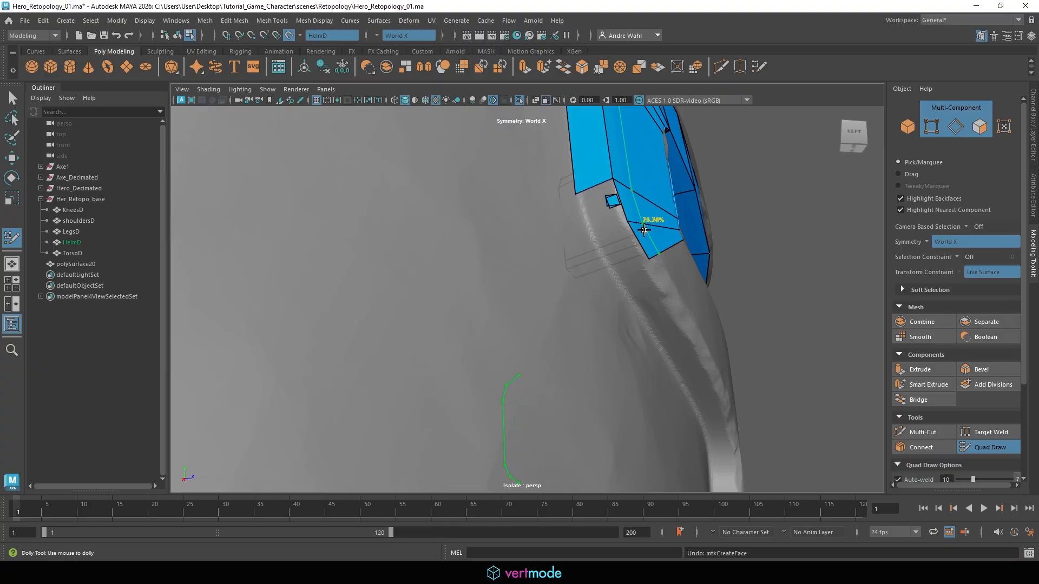
{"action": "left_click", "coordinate": [594, 236]}
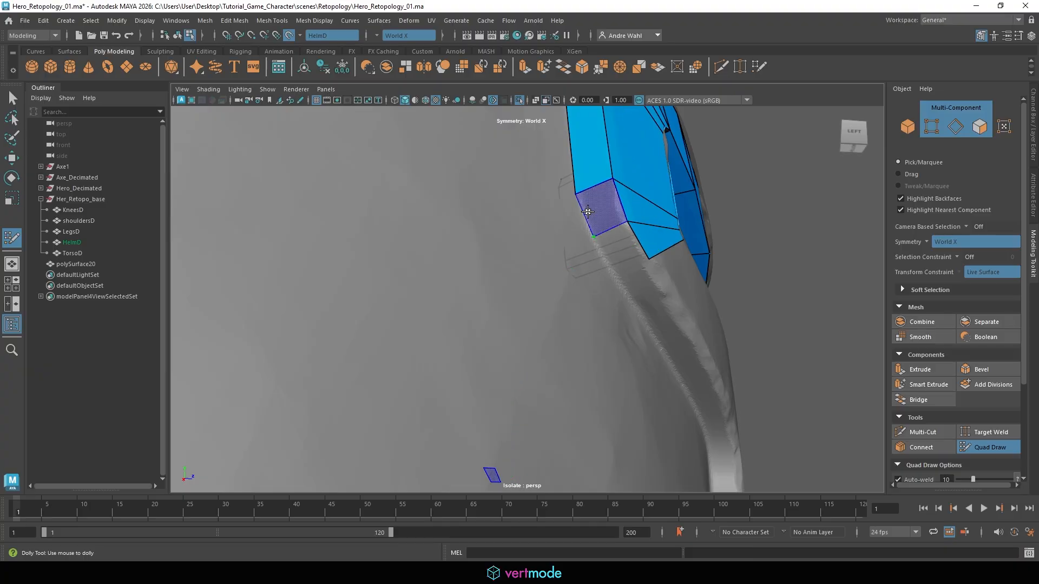
{"action": "left_click", "coordinate": [602, 210], "text": "shift"}
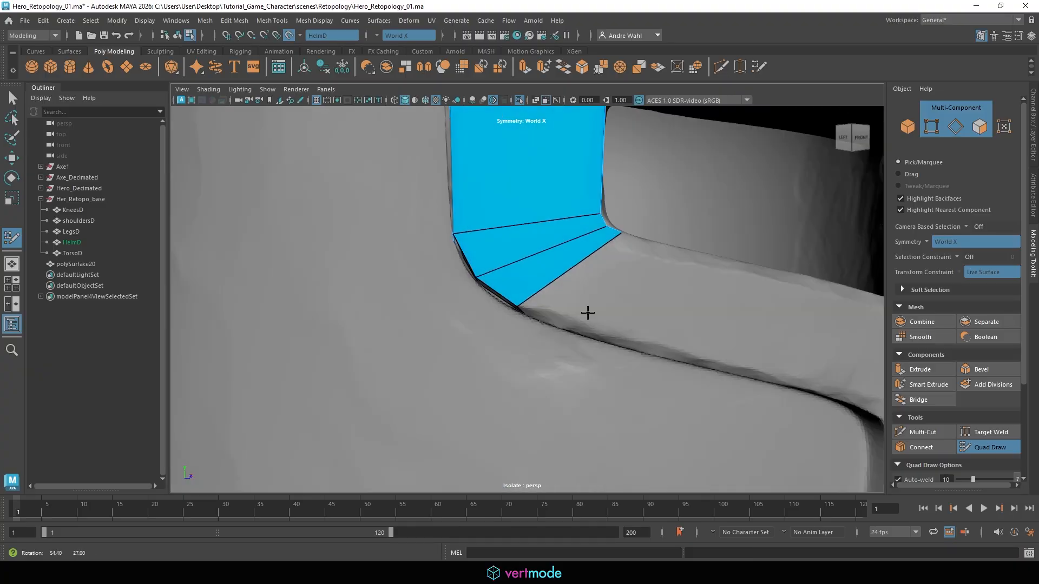
Step: Build two adjoining quads on the cheek guard's front face around its upper inner corner
{"action": "left_click_drag", "start_coordinate": [591, 313], "coordinate": [514, 201], "text": "alt"}
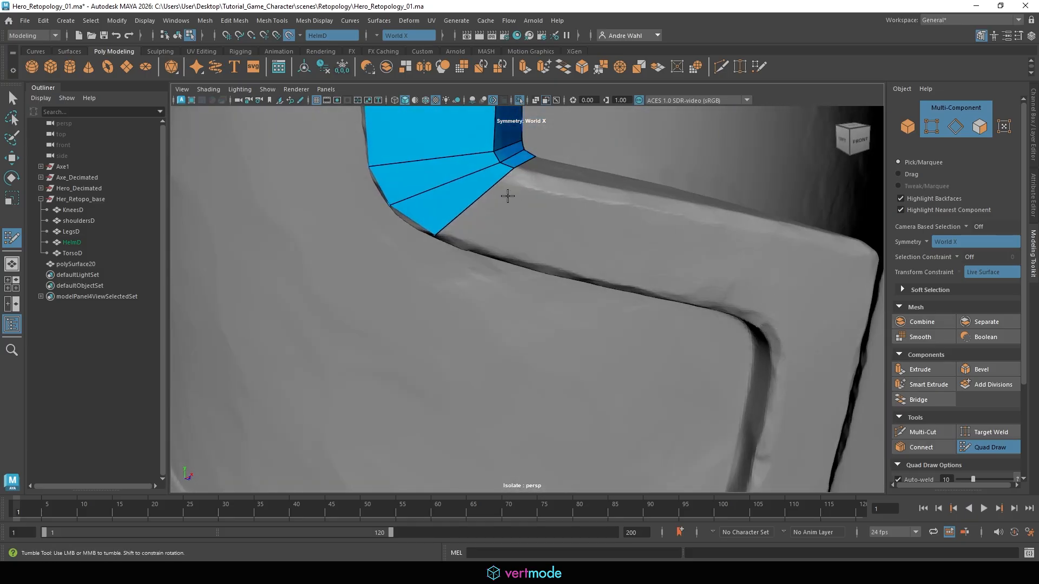
{"action": "middle_click_drag", "start_coordinate": [507, 195], "coordinate": [491, 173], "text": "alt"}
{"action": "right_click_drag", "start_coordinate": [494, 174], "coordinate": [496, 197], "text": "alt"}
{"action": "left_click_drag", "start_coordinate": [496, 197], "coordinate": [543, 183], "text": "alt"}
{"action": "middle_click_drag", "start_coordinate": [622, 217], "coordinate": [565, 208], "text": "alt"}
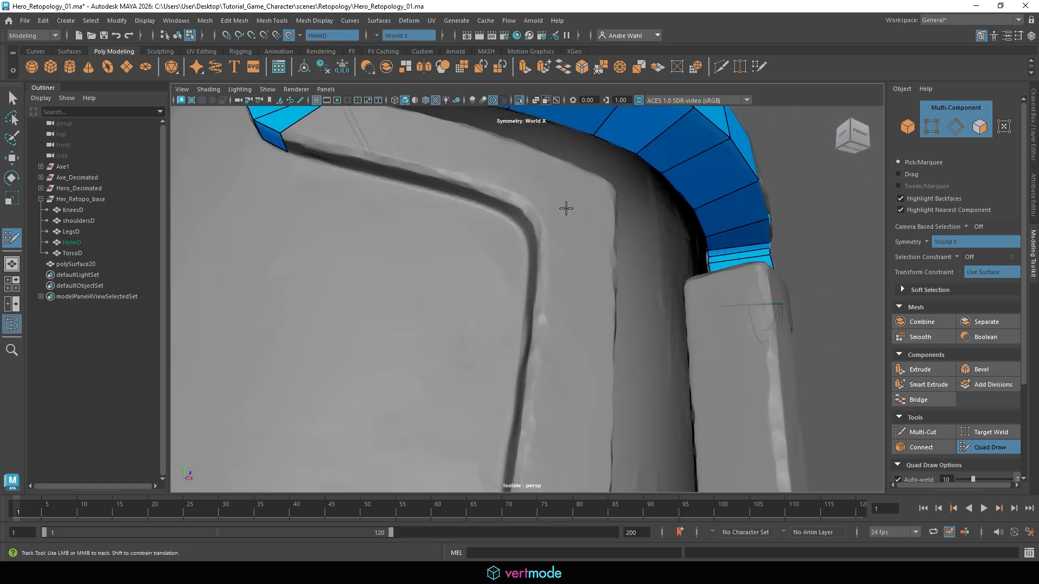
{"action": "left_click_drag", "start_coordinate": [566, 208], "coordinate": [531, 238], "text": "alt"}
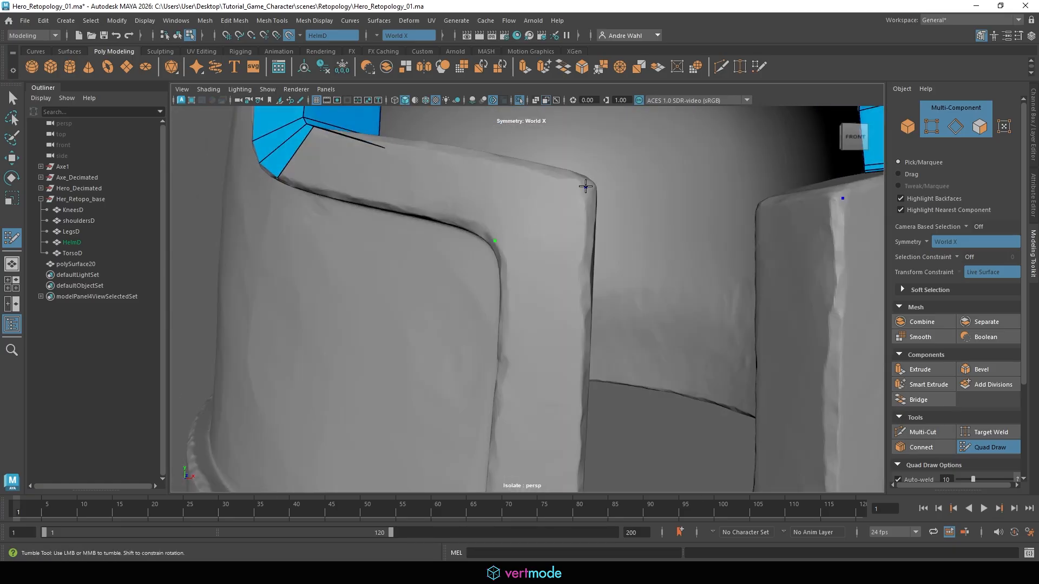
{"action": "left_click", "coordinate": [585, 312], "text": "shift"}
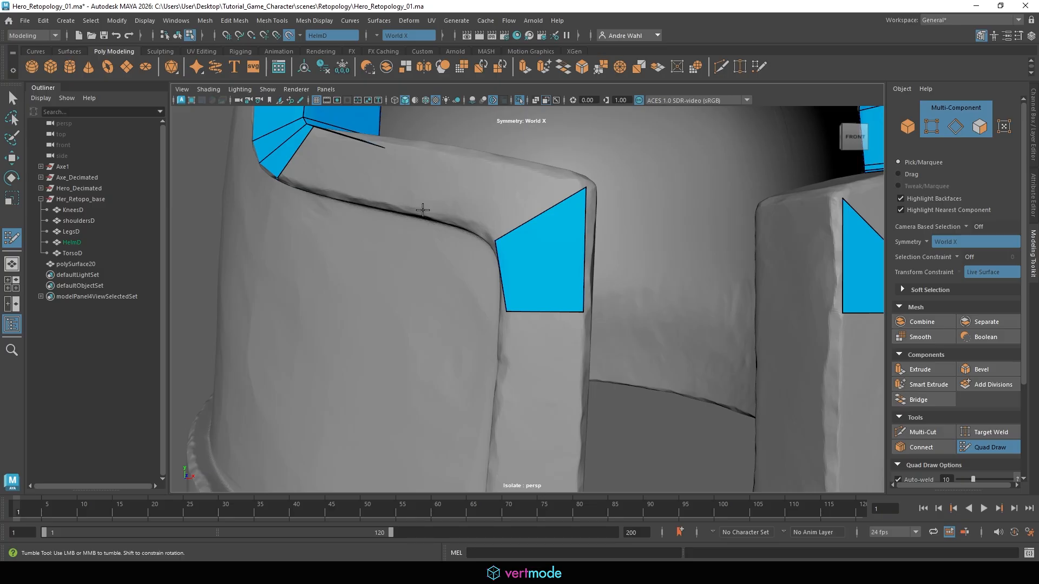
{"action": "left_click", "coordinate": [432, 143]}
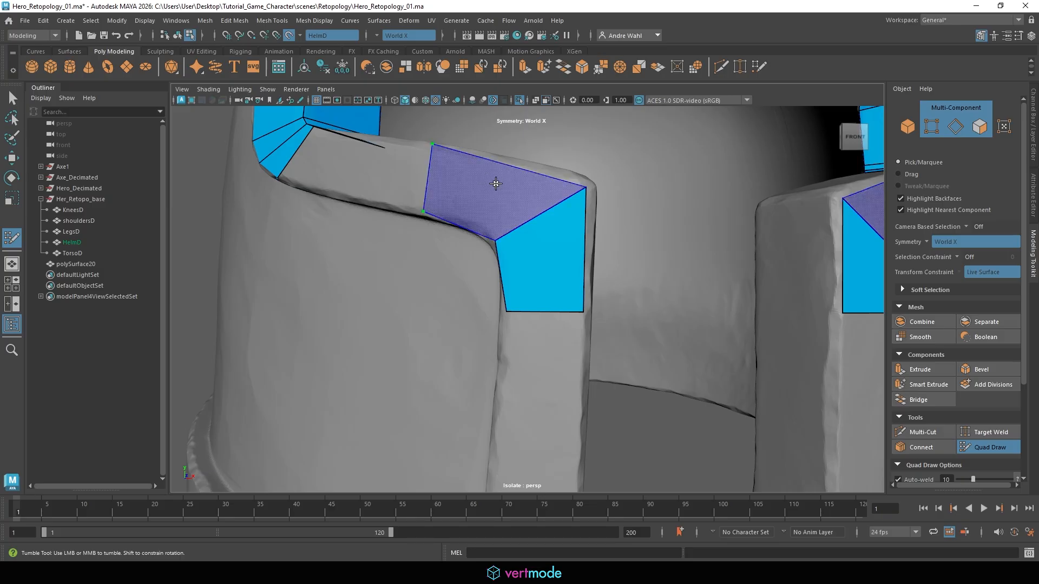
{"action": "left_click", "coordinate": [494, 179], "text": "shift"}
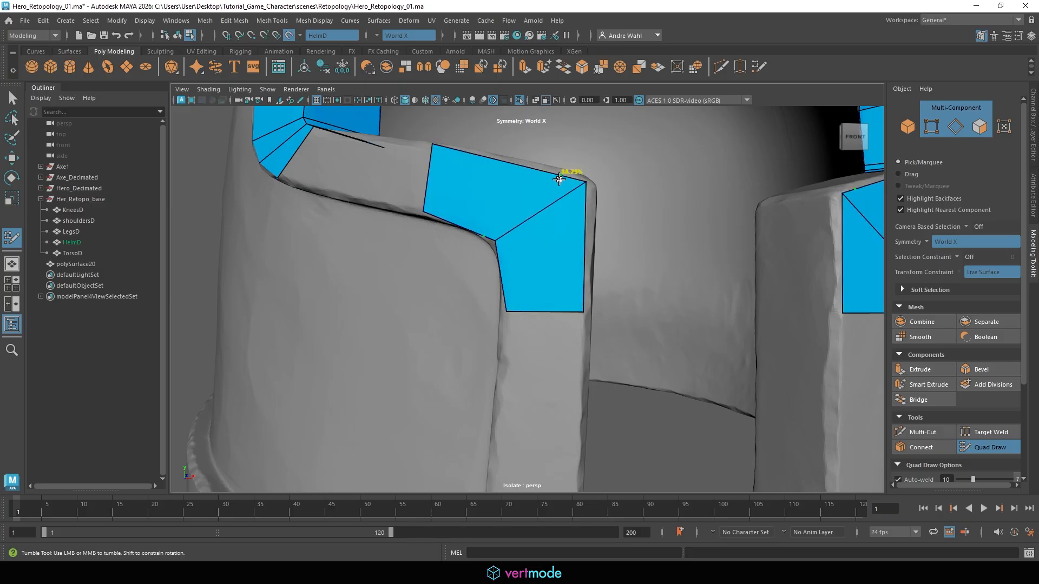
Step: Insert an edge loop on each side of the cheek guard corner's diagonal and shape the vertices along the rounded groove
{"action": "left_click_drag", "start_coordinate": [558, 179], "coordinate": [543, 214], "text": "alt"}
{"action": "left_click", "coordinate": [572, 177], "text": "ctrl"}
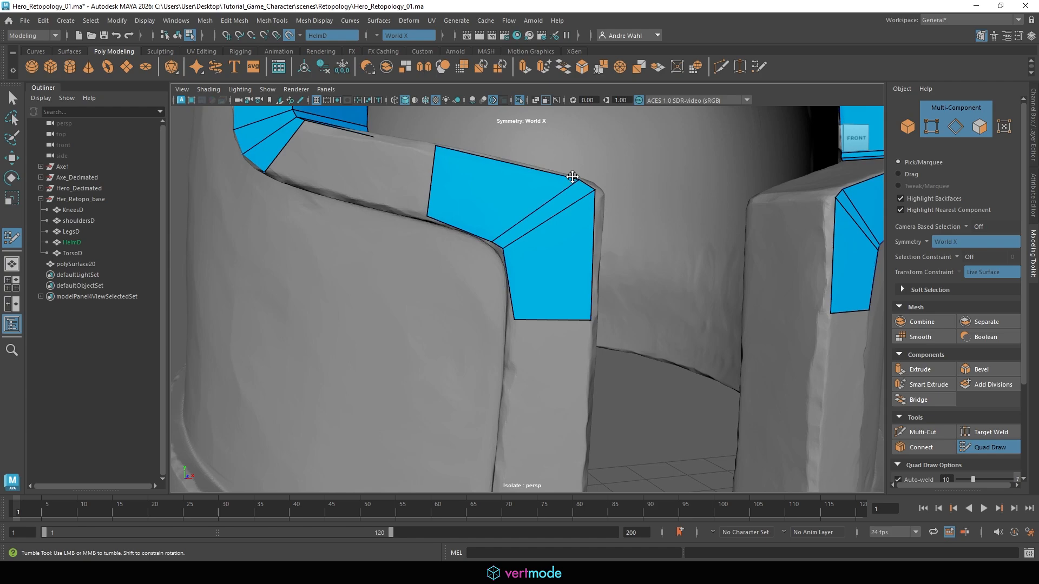
{"action": "left_click", "coordinate": [585, 211], "text": "ctrl"}
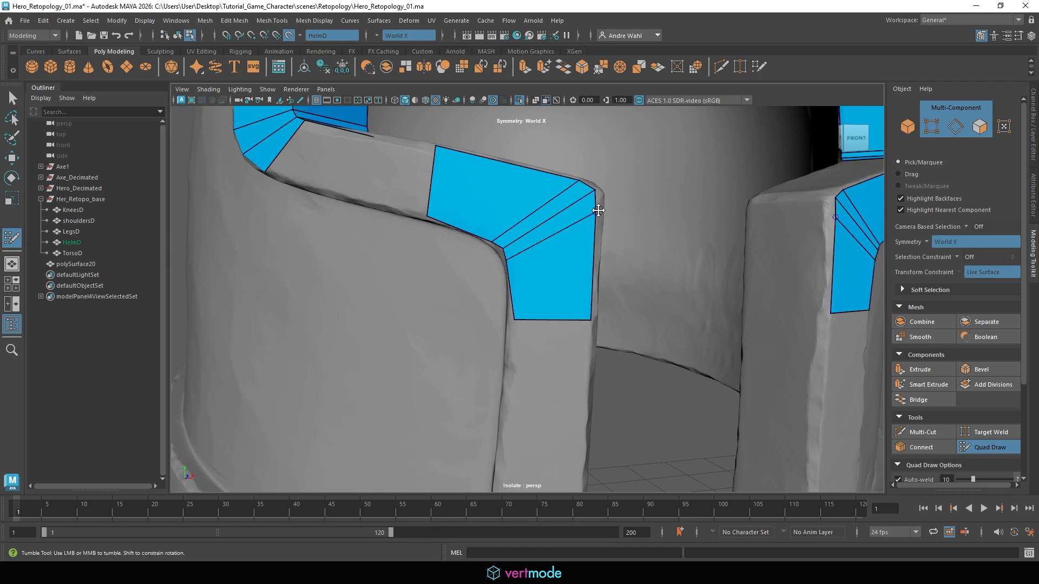
{"action": "left_click_drag", "start_coordinate": [564, 232], "coordinate": [557, 225], "text": "alt"}
{"action": "right_click_drag", "start_coordinate": [556, 225], "coordinate": [487, 182], "text": "alt"}
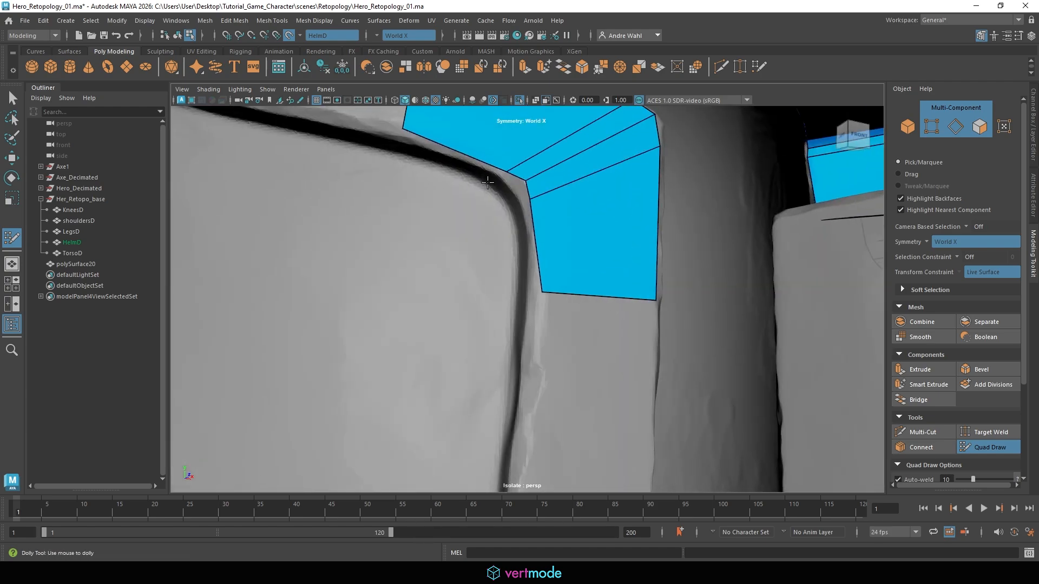
{"action": "mouse_move", "coordinate": [511, 170]}
{"action": "left_mouse_down"}
{"action": "mouse_move", "coordinate": [503, 172]}
{"action": "mouse_move", "coordinate": [530, 200]}
{"action": "left_mouse_up"}
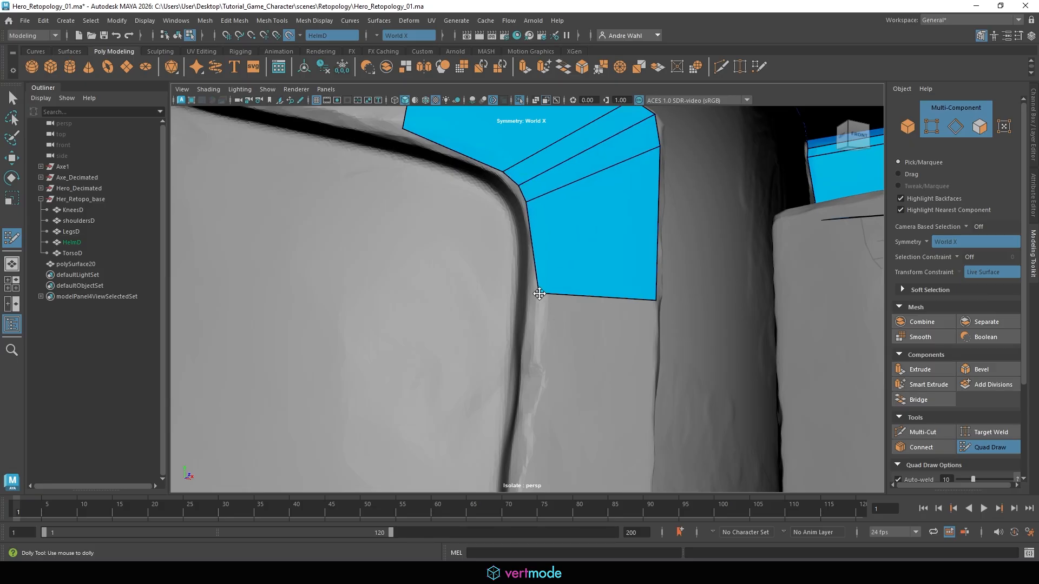
Step: Extrude the cheek guard's corner edges across its thickness, extend the inner side wall downward, and adjust its rear edge
{"action": "mouse_move", "coordinate": [537, 295]}
{"action": "left_mouse_down", "text": "alt"}
{"action": "mouse_move", "coordinate": [575, 327]}
{"action": "mouse_move", "coordinate": [591, 315]}
{"action": "mouse_move", "coordinate": [568, 320]}
{"action": "left_mouse_up", "text": "alt"}
{"action": "mouse_move", "coordinate": [586, 271]}
{"action": "left_mouse_down", "text": "alt"}
{"action": "mouse_move", "coordinate": [547, 327]}
{"action": "mouse_move", "coordinate": [502, 293]}
{"action": "mouse_move", "coordinate": [606, 260]}
{"action": "mouse_move", "coordinate": [622, 267]}
{"action": "left_mouse_up", "text": "alt"}
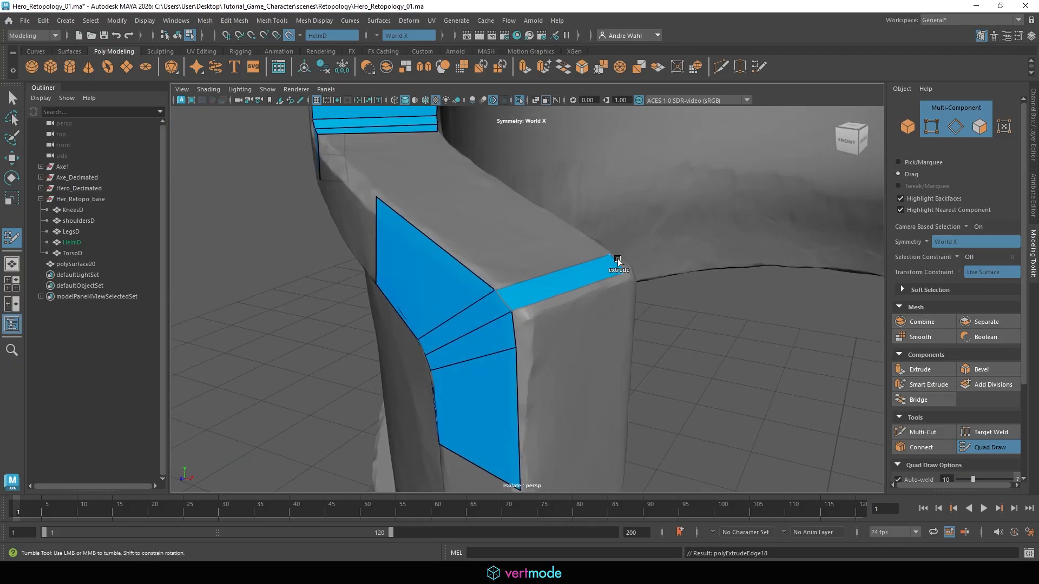
{"action": "mouse_move", "coordinate": [491, 332]}
{"action": "left_mouse_down", "text": "ctrl"}
{"action": "mouse_move", "coordinate": [606, 302]}
{"action": "mouse_move", "coordinate": [596, 249]}
{"action": "left_mouse_up", "text": "ctrl"}
{"action": "left_click_drag", "start_coordinate": [559, 291], "coordinate": [568, 267], "text": "alt"}
{"action": "key", "text": "Tab"}
{"action": "left_click_drag", "start_coordinate": [453, 331], "coordinate": [619, 336]}
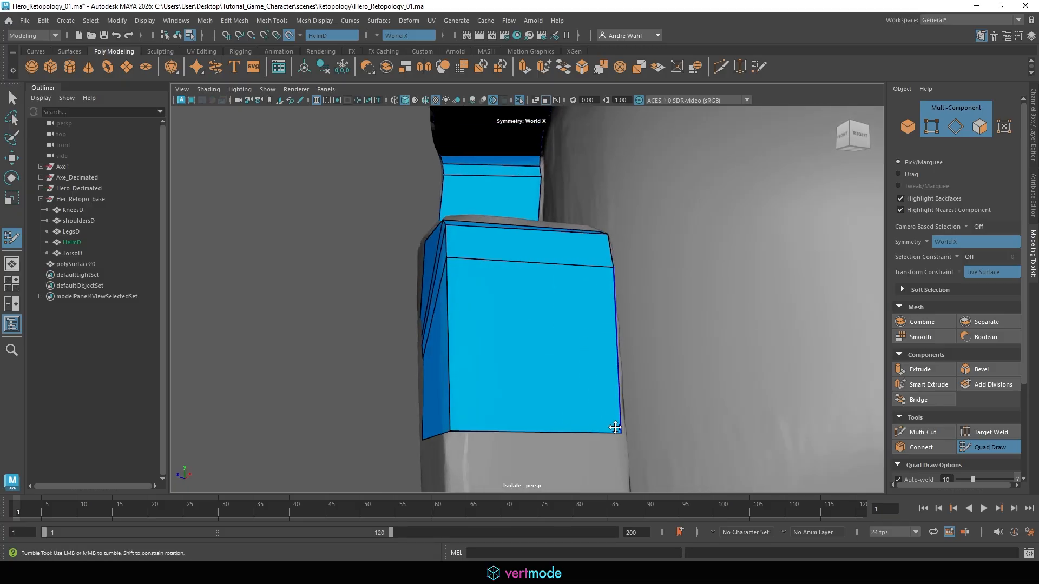
{"action": "mouse_move", "coordinate": [615, 427]}
{"action": "left_mouse_down"}
{"action": "mouse_move", "coordinate": [624, 430]}
{"action": "mouse_move", "coordinate": [552, 403]}
{"action": "mouse_move", "coordinate": [480, 318]}
{"action": "mouse_move", "coordinate": [530, 245]}
{"action": "mouse_move", "coordinate": [533, 274]}
{"action": "mouse_move", "coordinate": [569, 261]}
{"action": "mouse_move", "coordinate": [597, 275]}
{"action": "left_mouse_up"}
Step: Extrude the visor sill's narrow edge strip toward the cheek guard's top face and weld its corners, closing the gap in the sill
{"action": "key", "text": "Tab"}
{"action": "mouse_move", "coordinate": [538, 151]}
{"action": "left_mouse_down"}
{"action": "mouse_move", "coordinate": [647, 204]}
{"action": "mouse_move", "coordinate": [452, 250]}
{"action": "mouse_move", "coordinate": [510, 275]}
{"action": "mouse_move", "coordinate": [501, 323]}
{"action": "left_mouse_up"}
{"action": "scroll", "coordinate": [397, 267], "scroll_direction": "up", "scroll_amount": 3}
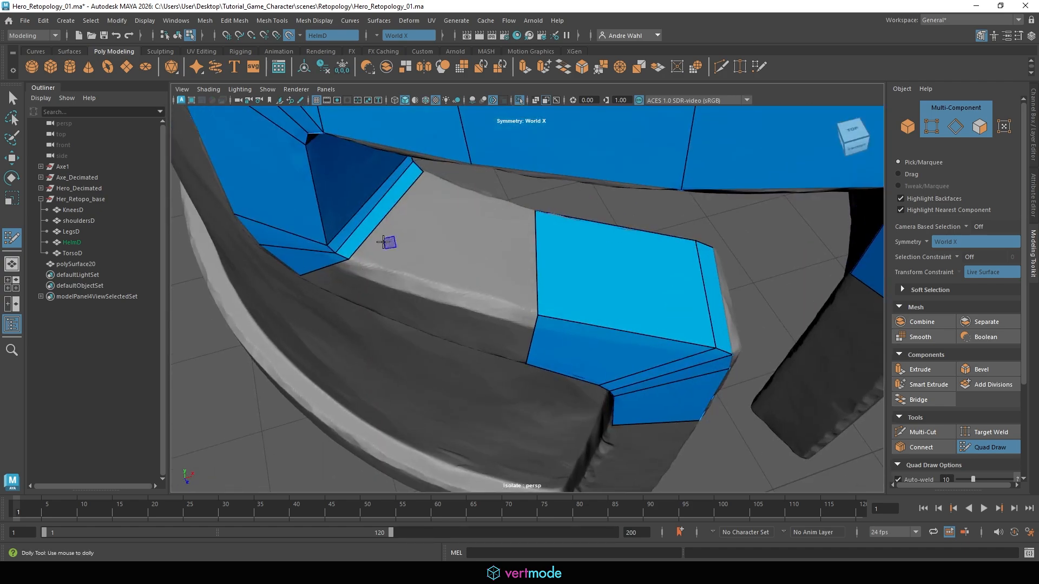
{"action": "mouse_move", "coordinate": [364, 241]}
{"action": "left_mouse_down"}
{"action": "mouse_move", "coordinate": [491, 283]}
{"action": "mouse_move", "coordinate": [471, 282]}
{"action": "mouse_move", "coordinate": [489, 277]}
{"action": "left_mouse_up"}
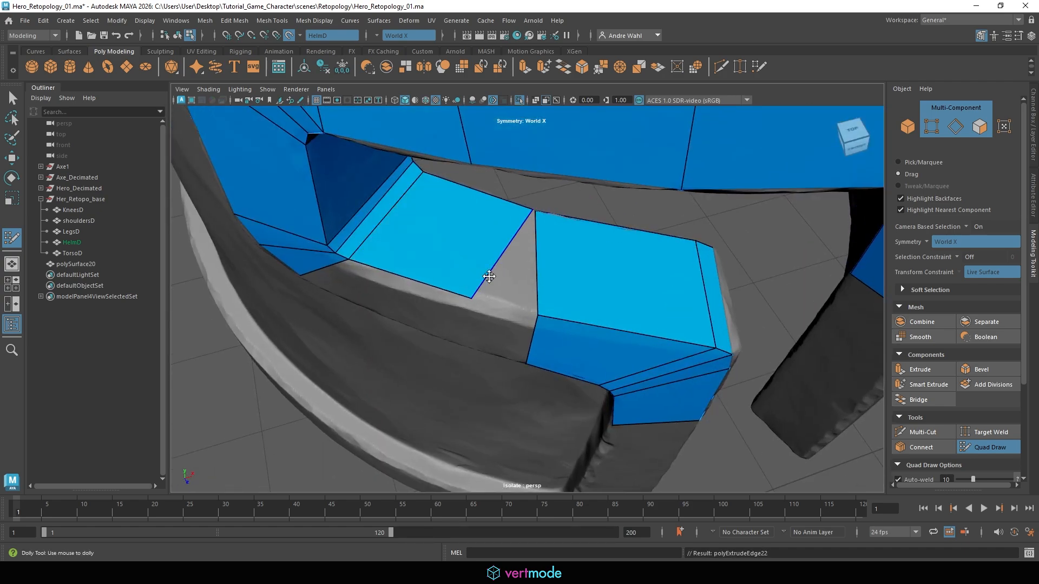
{"action": "mouse_move", "coordinate": [457, 306]}
{"action": "left_mouse_down"}
{"action": "mouse_move", "coordinate": [535, 312]}
{"action": "mouse_move", "coordinate": [498, 269]}
{"action": "mouse_move", "coordinate": [322, 259]}
{"action": "mouse_move", "coordinate": [514, 303]}
{"action": "mouse_move", "coordinate": [503, 288]}
{"action": "mouse_move", "coordinate": [500, 303]}
{"action": "mouse_move", "coordinate": [535, 336]}
{"action": "mouse_move", "coordinate": [528, 318]}
{"action": "mouse_move", "coordinate": [522, 333]}
{"action": "mouse_move", "coordinate": [506, 285]}
{"action": "mouse_move", "coordinate": [846, 243]}
{"action": "mouse_move", "coordinate": [540, 242]}
{"action": "mouse_move", "coordinate": [541, 213]}
{"action": "mouse_move", "coordinate": [570, 225]}
{"action": "mouse_move", "coordinate": [603, 191]}
{"action": "left_mouse_up"}
{"action": "mouse_move", "coordinate": [671, 165]}
{"action": "left_mouse_down"}
{"action": "mouse_move", "coordinate": [664, 153]}
{"action": "mouse_move", "coordinate": [666, 166]}
{"action": "left_mouse_up"}
{"action": "right_click_drag", "start_coordinate": [666, 165], "coordinate": [440, 197], "text": "alt"}
Step: Place points along the groove beneath the visor's lower strip and fill its side quads around the rounded cheek guard corner
{"action": "left_click_drag", "start_coordinate": [441, 197], "coordinate": [590, 216], "text": "alt"}
{"action": "right_click_drag", "start_coordinate": [589, 216], "coordinate": [631, 265], "text": "alt"}
{"action": "left_click", "coordinate": [546, 304]}
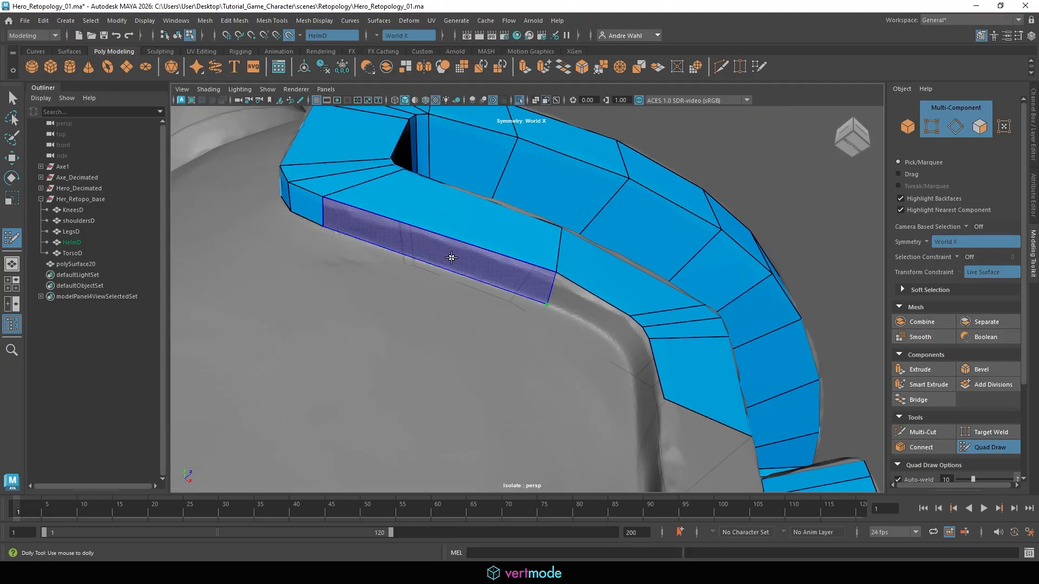
{"action": "left_click", "coordinate": [453, 257], "text": "shift"}
{"action": "left_click_drag", "start_coordinate": [598, 320], "coordinate": [606, 272], "text": "alt"}
{"action": "right_click_drag", "start_coordinate": [605, 272], "coordinate": [668, 268], "text": "alt"}
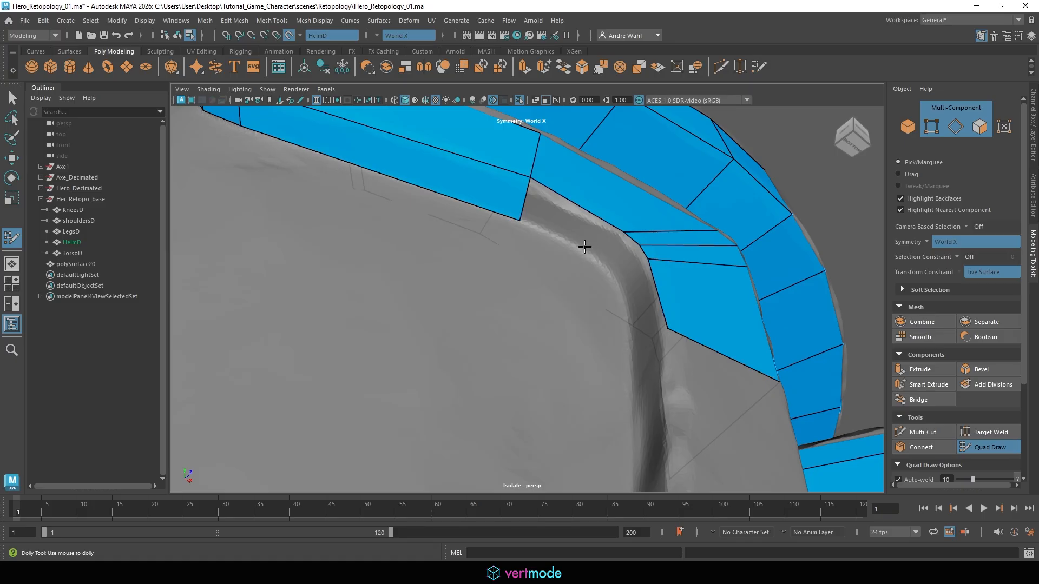
{"action": "left_click", "coordinate": [584, 244], "text": "shift"}
{"action": "left_click_drag", "start_coordinate": [584, 244], "coordinate": [604, 276], "text": "alt"}
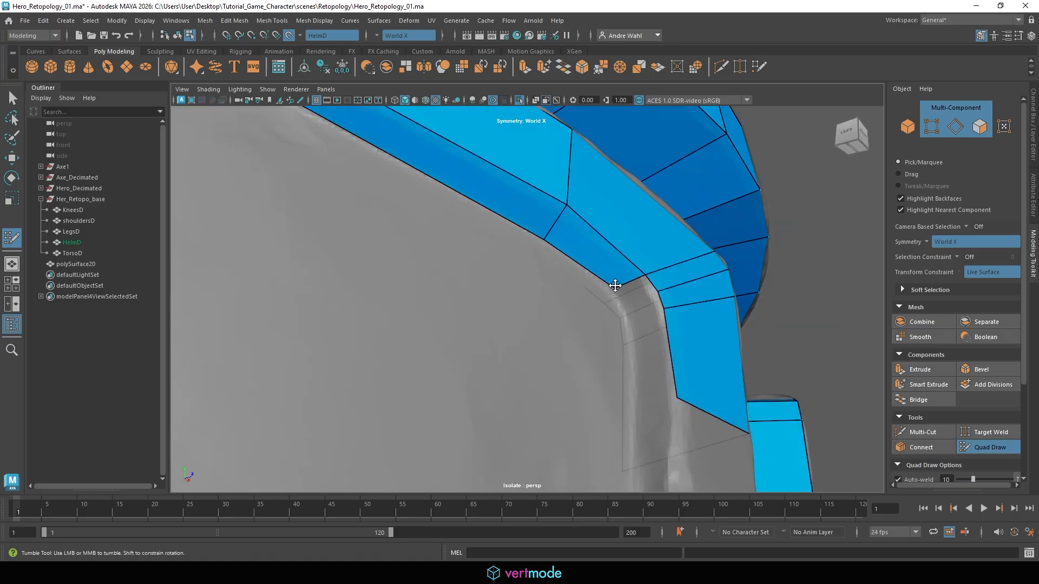
{"action": "left_click", "coordinate": [631, 297], "text": "shift"}
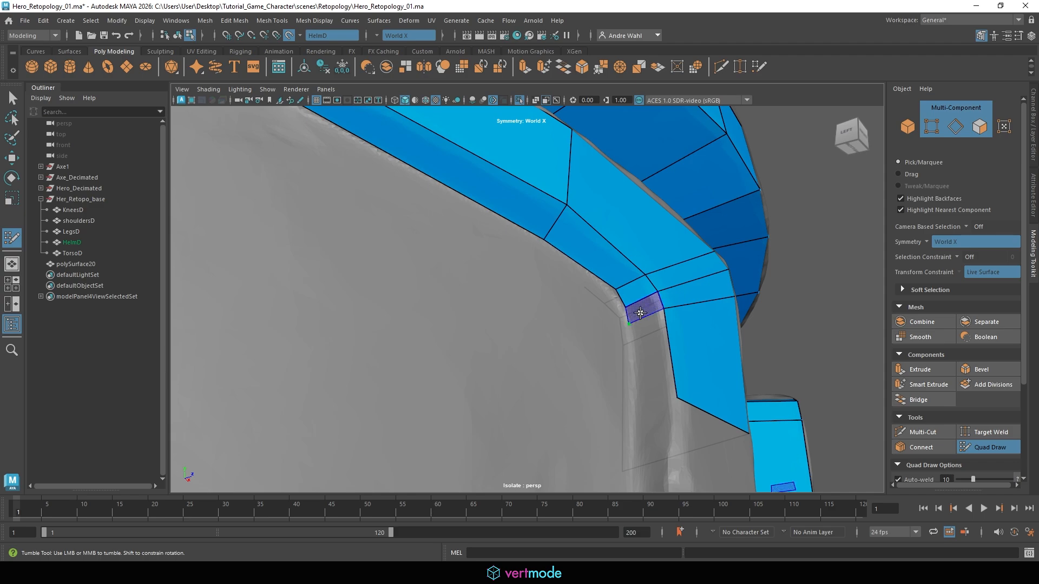
{"action": "left_click", "coordinate": [628, 321], "text": "shift"}
{"action": "left_click", "coordinate": [649, 370], "text": "shift"}
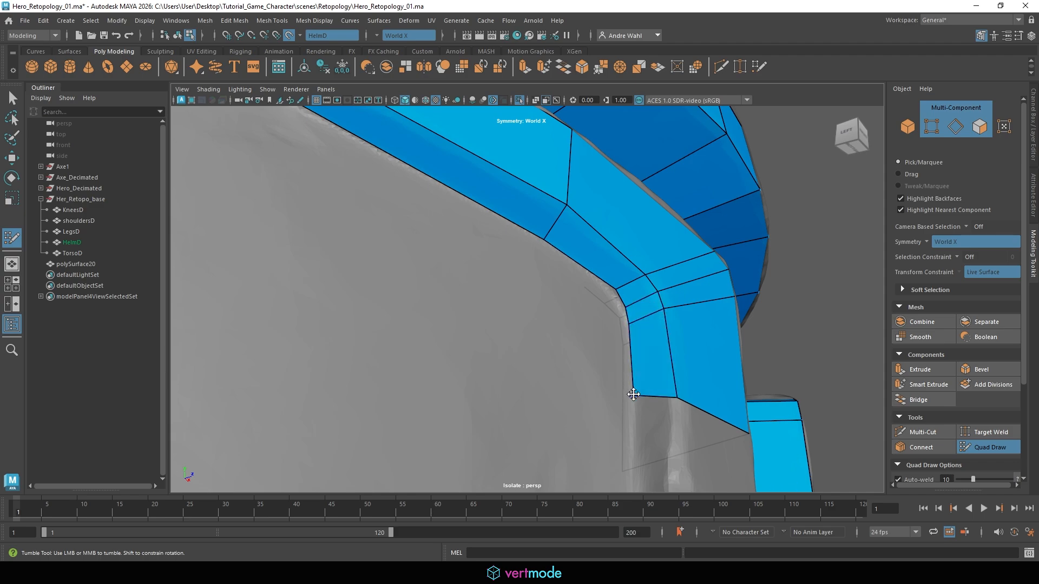
Step: Reposition the vertices along the rounded groove corner and the cheek guard's lower edge to follow the sculpt
{"action": "mouse_move", "coordinate": [633, 394]}
{"action": "left_mouse_down"}
{"action": "mouse_move", "coordinate": [634, 413]}
{"action": "mouse_move", "coordinate": [614, 390]}
{"action": "mouse_move", "coordinate": [622, 304]}
{"action": "mouse_move", "coordinate": [553, 318]}
{"action": "mouse_move", "coordinate": [563, 331]}
{"action": "mouse_move", "coordinate": [625, 270]}
{"action": "left_mouse_up"}
{"action": "scroll", "coordinate": [563, 332], "scroll_direction": "up", "scroll_amount": 5}
{"action": "left_click_drag", "start_coordinate": [622, 135], "coordinate": [634, 144]}
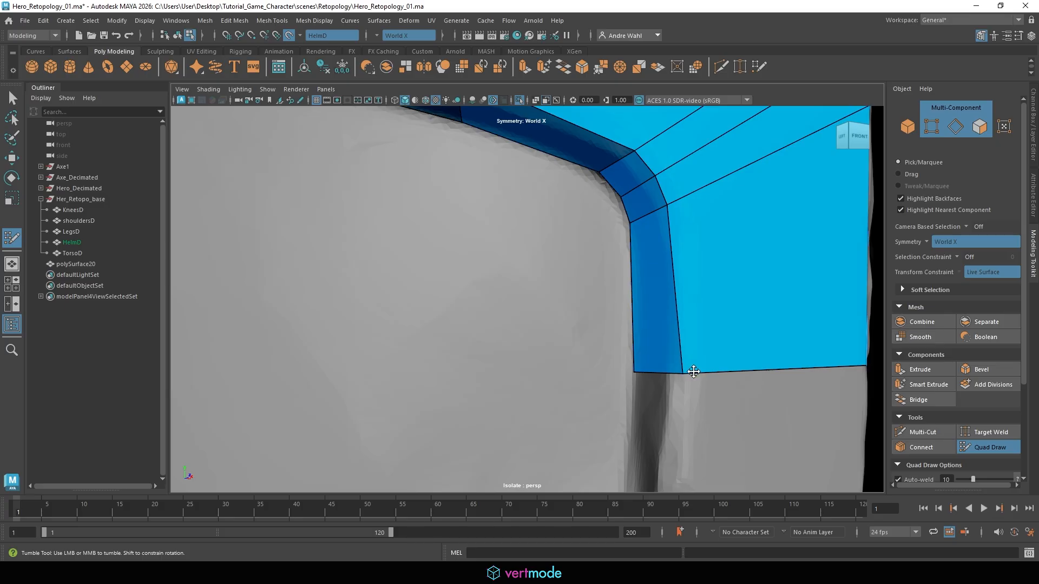
{"action": "mouse_move", "coordinate": [693, 371]}
{"action": "left_mouse_down"}
{"action": "mouse_move", "coordinate": [676, 372]}
{"action": "mouse_move", "coordinate": [693, 378]}
{"action": "left_mouse_up"}
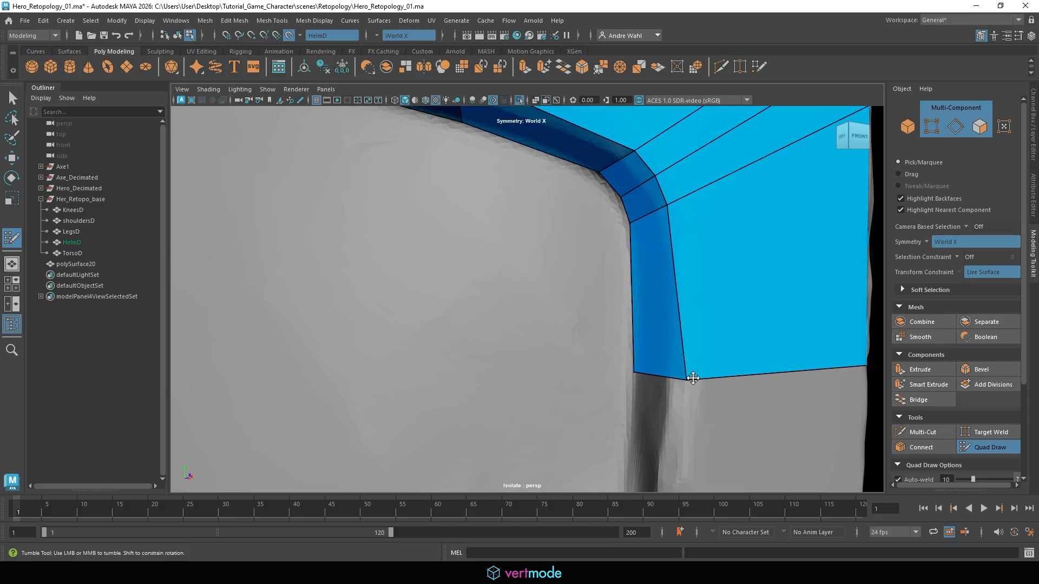
{"action": "mouse_move", "coordinate": [668, 205]}
{"action": "left_mouse_down"}
{"action": "mouse_move", "coordinate": [677, 199]}
{"action": "mouse_move", "coordinate": [669, 162]}
{"action": "mouse_move", "coordinate": [660, 169]}
{"action": "left_mouse_up"}
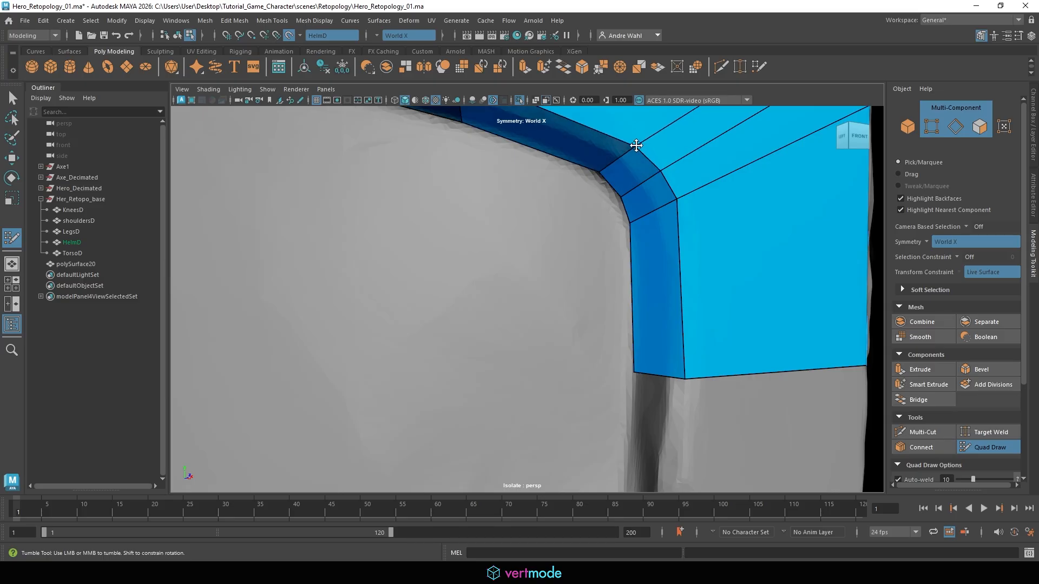
{"action": "middle_click_drag", "start_coordinate": [619, 162], "coordinate": [571, 248], "text": "alt"}
{"action": "left_click_drag", "start_coordinate": [571, 248], "coordinate": [568, 297], "text": "alt"}
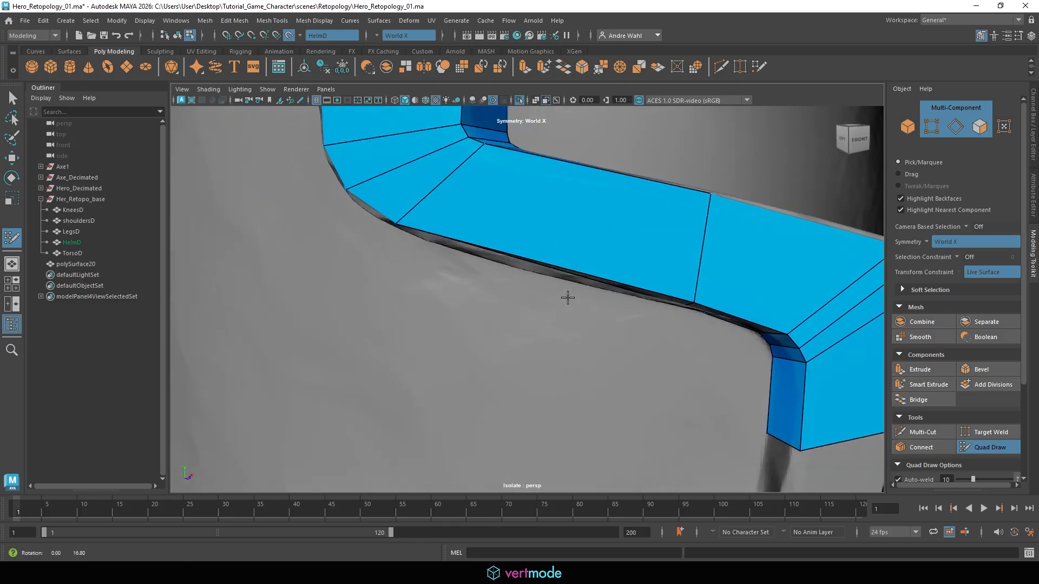
Step: Insert an edge loop across the long section of the visor's lower strip and adjust the neighbouring vertices
{"action": "left_click", "coordinate": [558, 228], "text": "ctrl"}
{"action": "mouse_move", "coordinate": [591, 263]}
{"action": "left_mouse_down", "text": "alt"}
{"action": "mouse_move", "coordinate": [586, 225]}
{"action": "mouse_move", "coordinate": [539, 217]}
{"action": "mouse_move", "coordinate": [531, 187]}
{"action": "left_mouse_up", "text": "alt"}
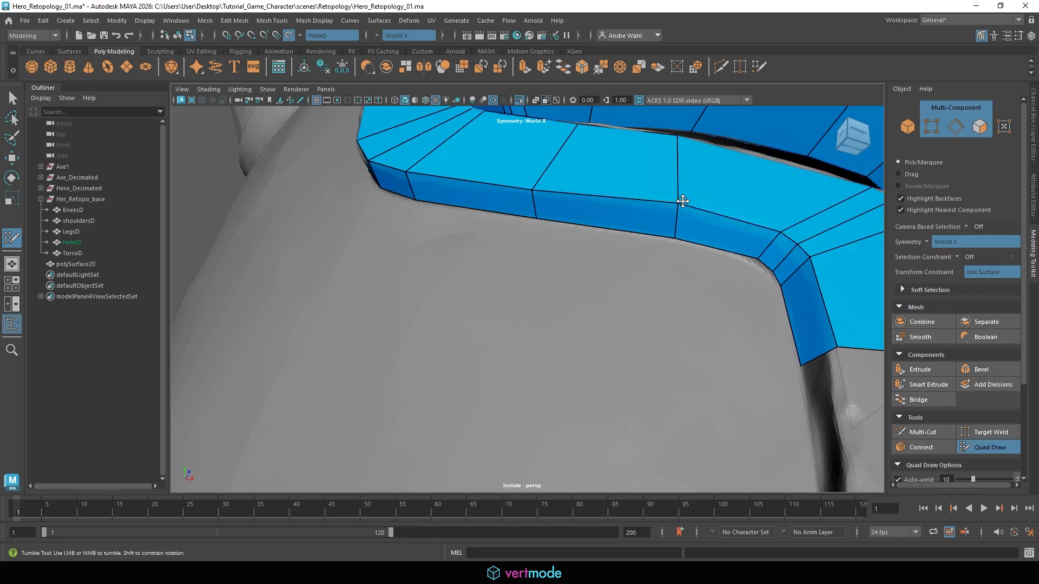
{"action": "mouse_move", "coordinate": [682, 201]}
{"action": "left_mouse_down"}
{"action": "mouse_move", "coordinate": [642, 220]}
{"action": "mouse_move", "coordinate": [674, 238]}
{"action": "left_mouse_up"}
{"action": "left_click_drag", "start_coordinate": [491, 199], "coordinate": [519, 263]}
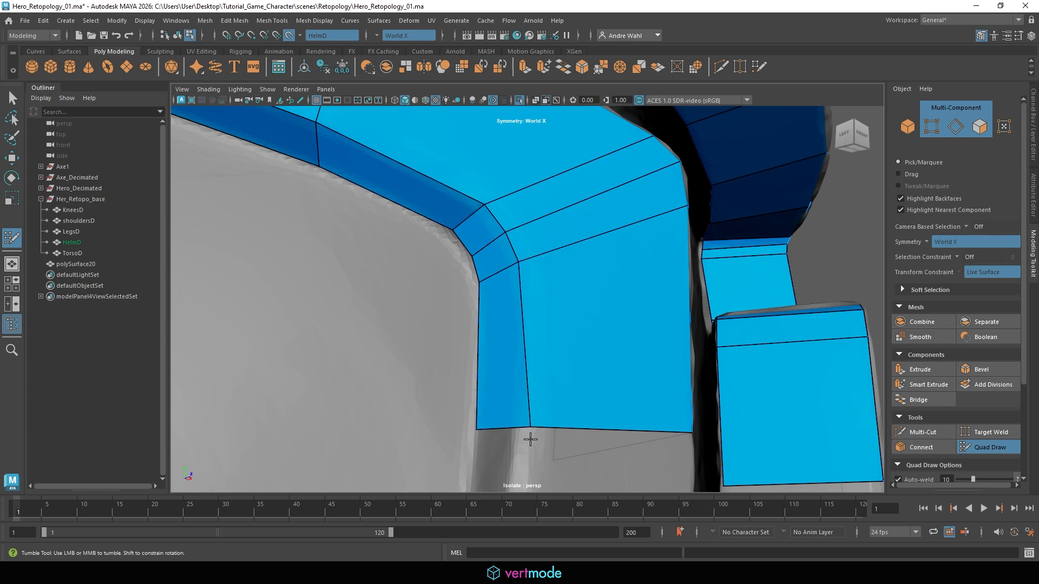
{"action": "left_click_drag", "start_coordinate": [531, 426], "coordinate": [525, 426]}
Step: Inspect the visor's lower strip, sill and cheek guard corner from several angles for fit against the sculpt
{"action": "middle_click_drag", "start_coordinate": [395, 288], "coordinate": [490, 338], "text": "alt"}
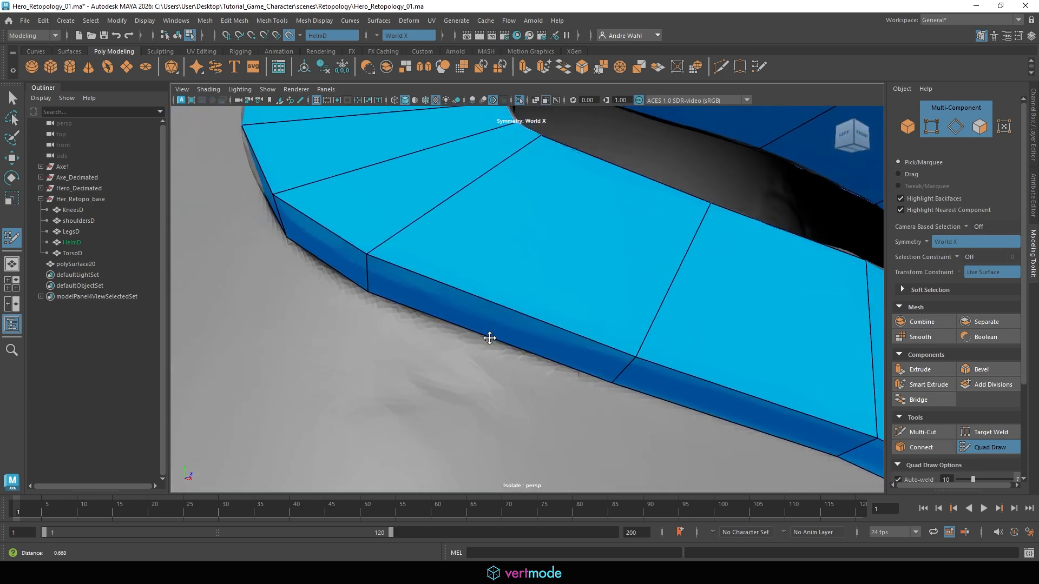
{"action": "right_click_drag", "start_coordinate": [490, 338], "coordinate": [460, 332], "text": "alt"}
{"action": "middle_click_drag", "start_coordinate": [445, 280], "coordinate": [478, 297], "text": "alt"}
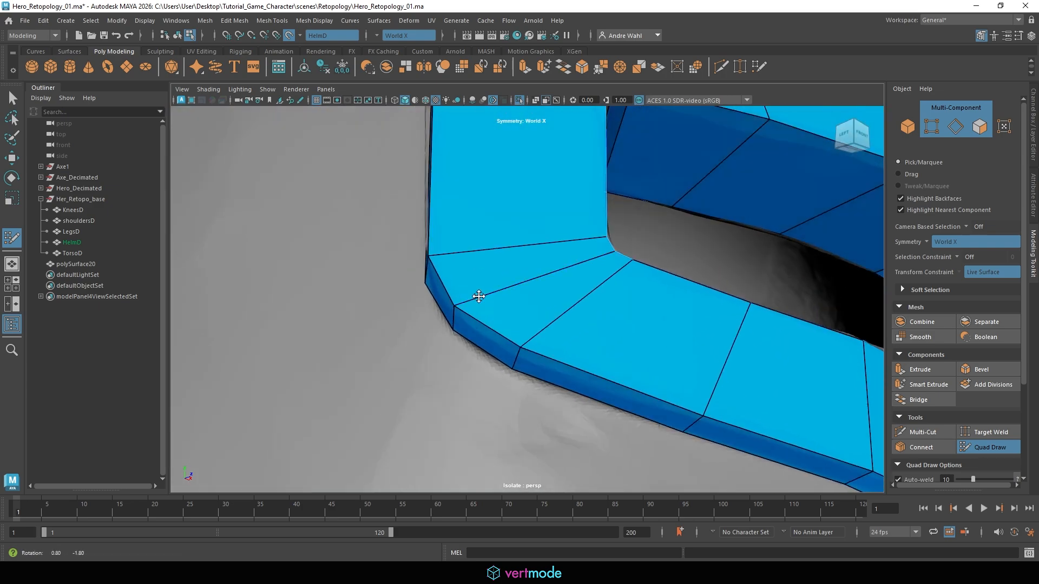
{"action": "left_click_drag", "start_coordinate": [477, 297], "coordinate": [476, 281], "text": "alt"}
{"action": "right_click_drag", "start_coordinate": [475, 281], "coordinate": [514, 260], "text": "alt"}
{"action": "right_click_drag", "start_coordinate": [498, 167], "coordinate": [468, 176], "text": "alt"}
{"action": "left_click_drag", "start_coordinate": [469, 177], "coordinate": [500, 231], "text": "alt"}
{"action": "right_click_drag", "start_coordinate": [561, 243], "coordinate": [404, 236], "text": "alt"}
{"action": "left_click_drag", "start_coordinate": [405, 236], "coordinate": [346, 292], "text": "alt"}
{"action": "middle_click_drag", "start_coordinate": [547, 395], "coordinate": [541, 241], "text": "alt"}
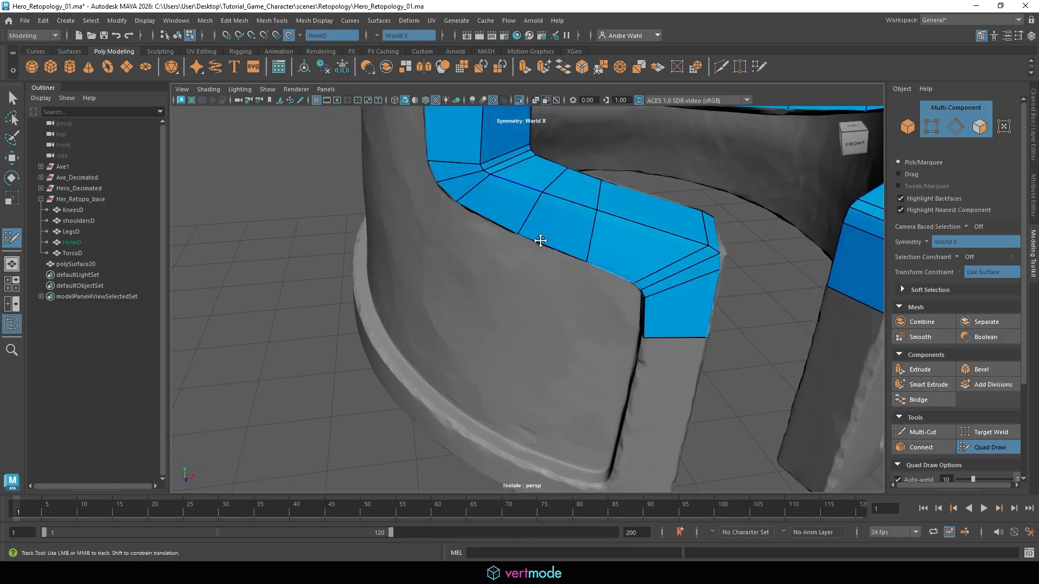
{"action": "left_click_drag", "start_coordinate": [541, 242], "coordinate": [663, 246], "text": "alt"}
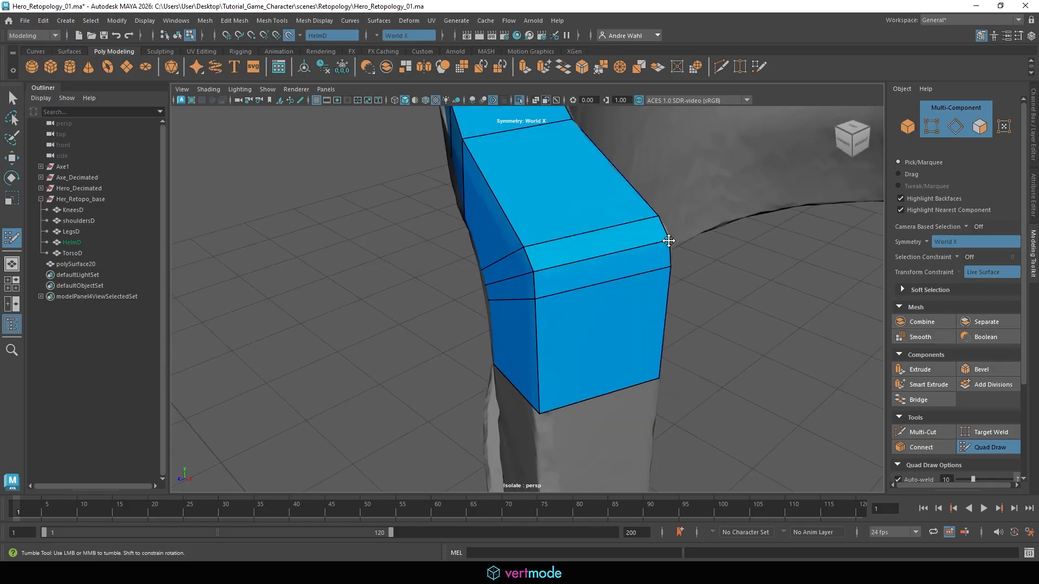
{"action": "mouse_move", "coordinate": [667, 234]}
{"action": "left_mouse_down", "text": "alt"}
{"action": "mouse_move", "coordinate": [687, 257]}
{"action": "mouse_move", "coordinate": [728, 246]}
{"action": "mouse_move", "coordinate": [713, 162]}
{"action": "left_mouse_up", "text": "alt"}
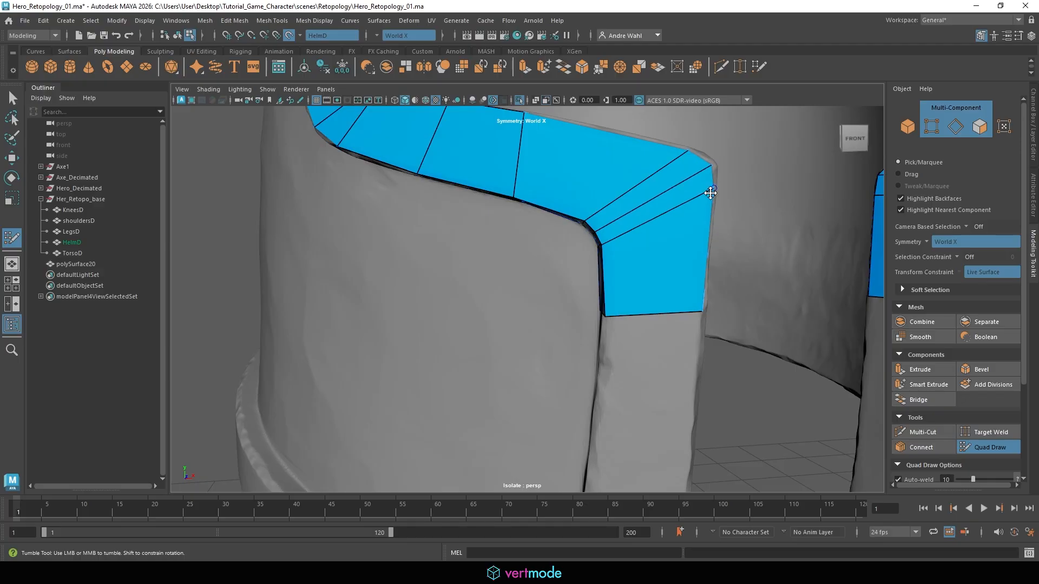
{"action": "left_click_drag", "start_coordinate": [687, 156], "coordinate": [482, 205], "text": "alt"}
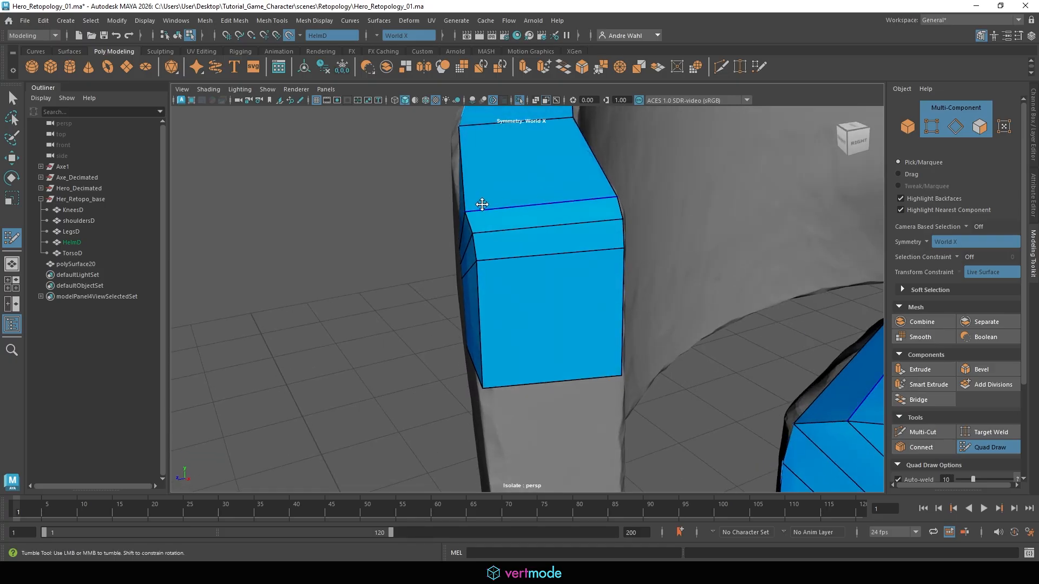
{"action": "left_click_drag", "start_coordinate": [310, 236], "coordinate": [587, 355], "text": "alt"}
{"action": "right_click_drag", "start_coordinate": [587, 354], "coordinate": [508, 262], "text": "alt"}
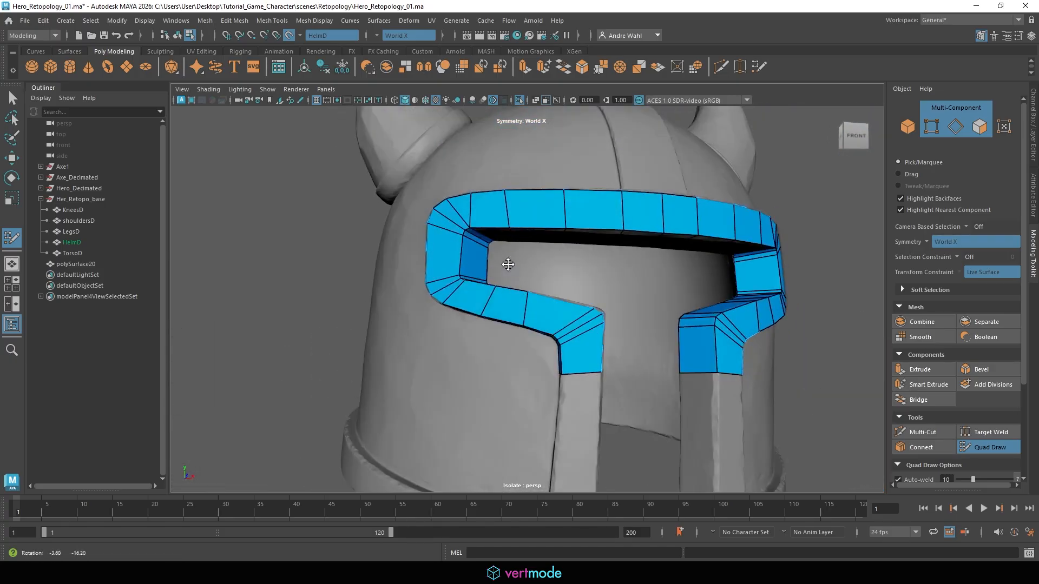
Step: Extrude the cheek guard's front and inner side faces down to the helmet's bottom edge, ending the front face diagonally at the corner
{"action": "middle_click_drag", "start_coordinate": [579, 248], "coordinate": [572, 155], "text": "alt"}
{"action": "left_click_drag", "start_coordinate": [574, 217], "coordinate": [560, 238], "text": "alt"}
{"action": "middle_click_drag", "start_coordinate": [560, 254], "coordinate": [559, 195], "text": "alt"}
{"action": "left_click_drag", "start_coordinate": [559, 195], "coordinate": [521, 265], "text": "alt"}
{"action": "middle_click_drag", "start_coordinate": [522, 264], "coordinate": [541, 297], "text": "alt"}
{"action": "left_click_drag", "start_coordinate": [581, 138], "coordinate": [577, 326]}
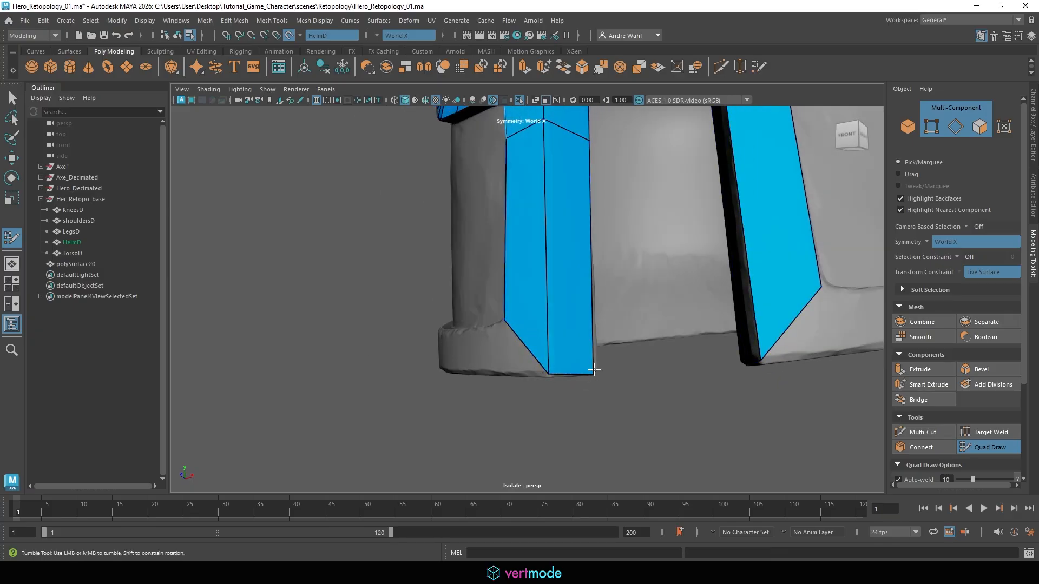
Step: Extrude the bottom corner's edges along the helmet's lower band and underside, and weld the underside corner to the inner wall
{"action": "left_click_drag", "start_coordinate": [605, 359], "coordinate": [568, 326], "text": "alt"}
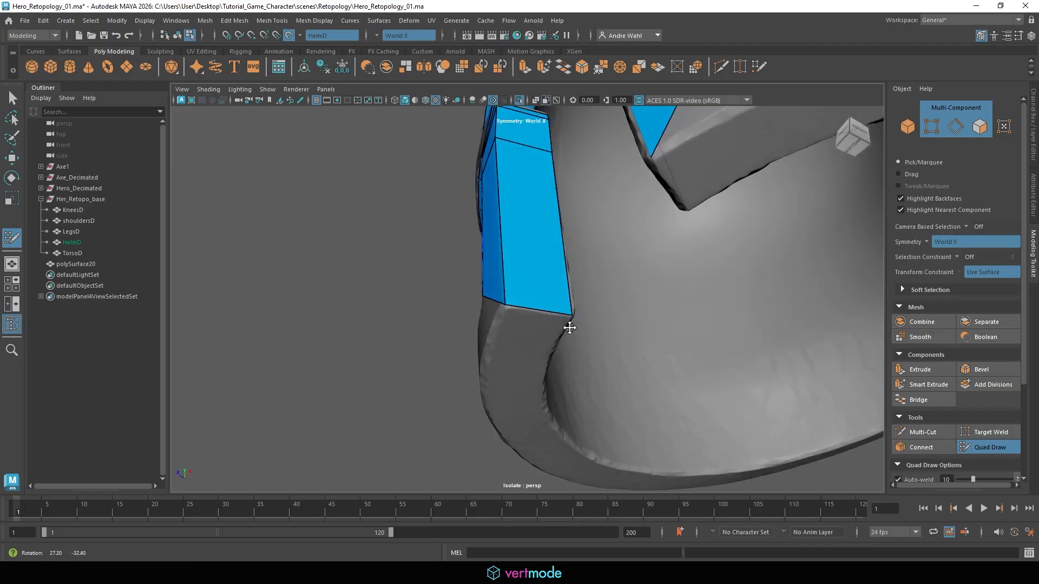
{"action": "right_click_drag", "start_coordinate": [568, 326], "coordinate": [669, 334], "text": "alt"}
{"action": "mouse_move", "coordinate": [584, 310]}
{"action": "left_mouse_down"}
{"action": "mouse_move", "coordinate": [651, 330]}
{"action": "mouse_move", "coordinate": [609, 316]}
{"action": "mouse_move", "coordinate": [622, 334]}
{"action": "mouse_move", "coordinate": [485, 325]}
{"action": "mouse_move", "coordinate": [542, 355]}
{"action": "mouse_move", "coordinate": [482, 355]}
{"action": "mouse_move", "coordinate": [531, 269]}
{"action": "mouse_move", "coordinate": [515, 314]}
{"action": "left_mouse_up"}
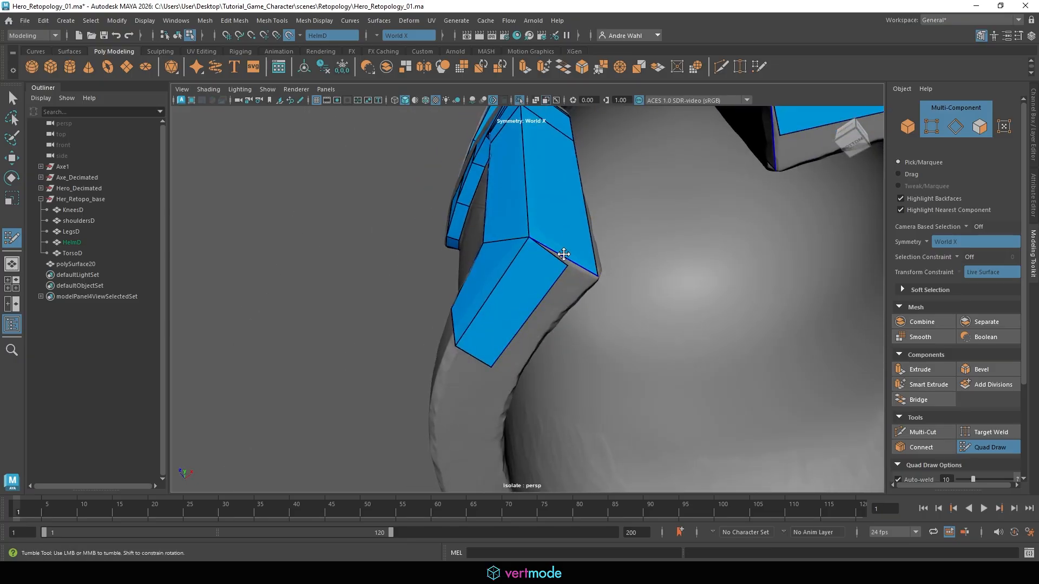
{"action": "left_click_drag", "start_coordinate": [559, 262], "coordinate": [588, 273]}
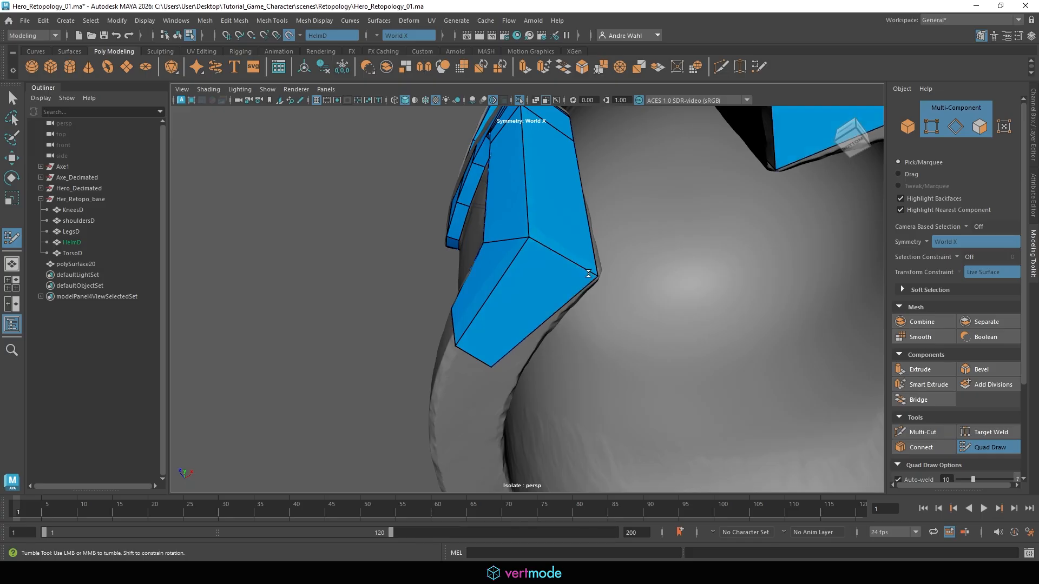
{"action": "mouse_move", "coordinate": [552, 306]}
{"action": "left_mouse_down", "text": "alt"}
{"action": "mouse_move", "coordinate": [494, 352]}
{"action": "mouse_move", "coordinate": [600, 337]}
{"action": "mouse_move", "coordinate": [586, 309]}
{"action": "left_mouse_up", "text": "alt"}
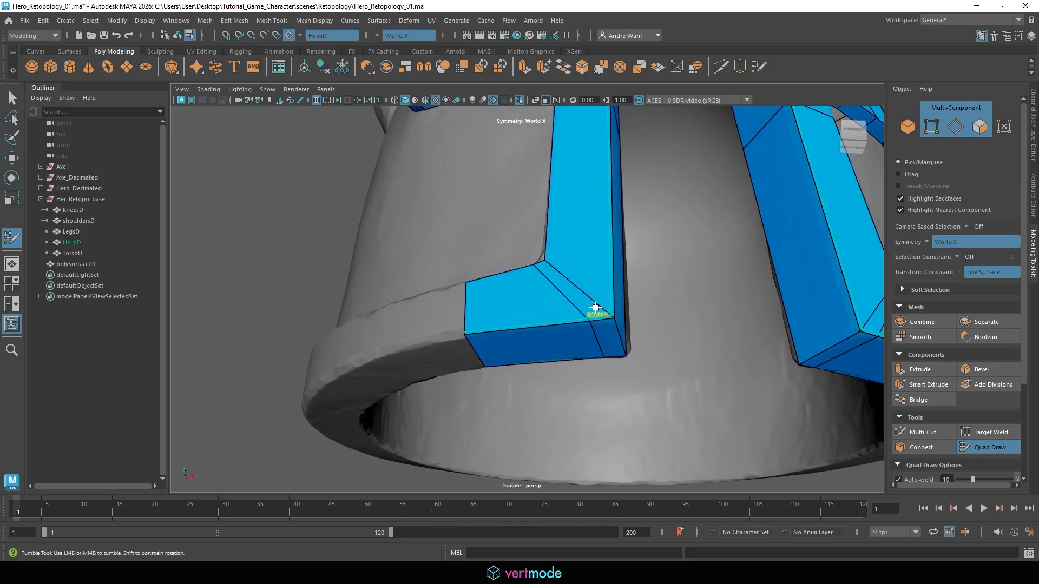
{"action": "left_click", "coordinate": [612, 293], "text": "ctrl"}
{"action": "left_click_drag", "start_coordinate": [619, 340], "coordinate": [651, 403], "text": "alt"}
{"action": "key", "text": "ctrl+z"}
{"action": "key", "text": "ctrl+z"}
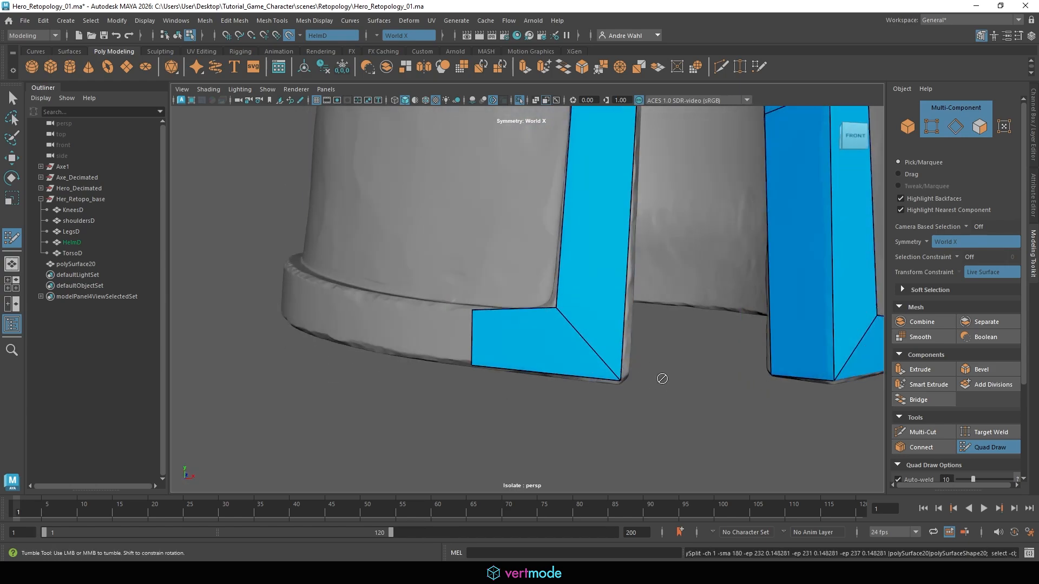
Step: Insert an edge loop on each side of the bottom corner's diagonal and shape the vertices around the rounded corner
{"action": "middle_click_drag", "start_coordinate": [631, 351], "coordinate": [599, 330], "text": "alt"}
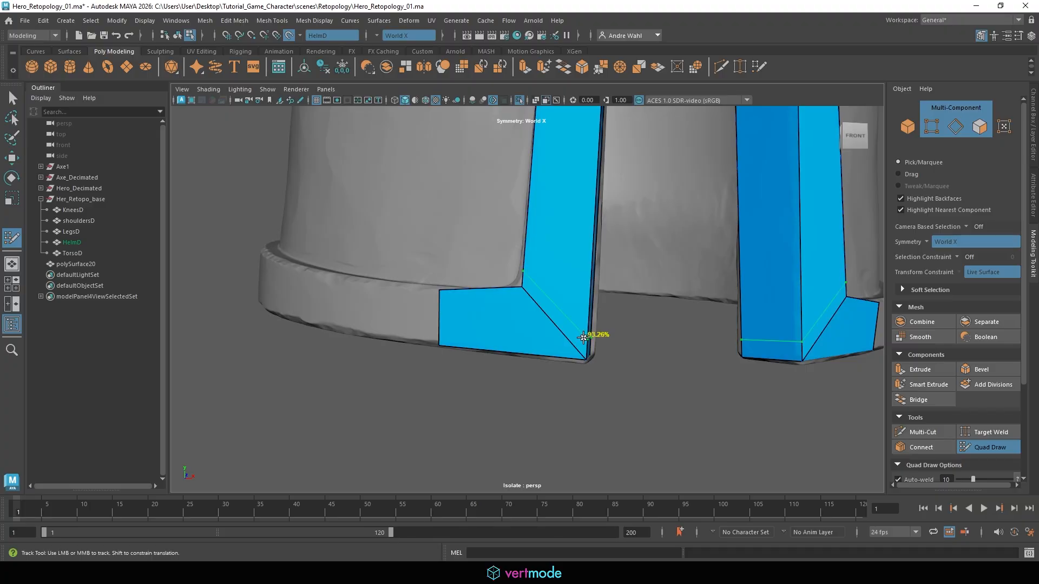
{"action": "left_click", "coordinate": [582, 337], "text": "ctrl"}
{"action": "left_click", "coordinate": [562, 354], "text": "ctrl"}
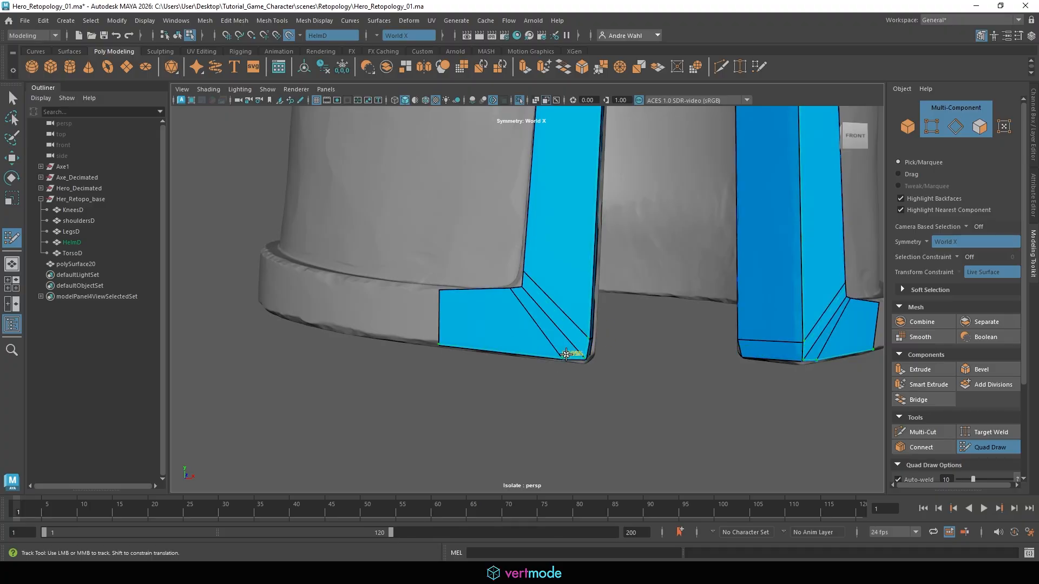
{"action": "left_click_drag", "start_coordinate": [586, 370], "coordinate": [622, 381], "text": "alt"}
{"action": "scroll", "coordinate": [561, 316], "scroll_direction": "up", "scroll_amount": 3}
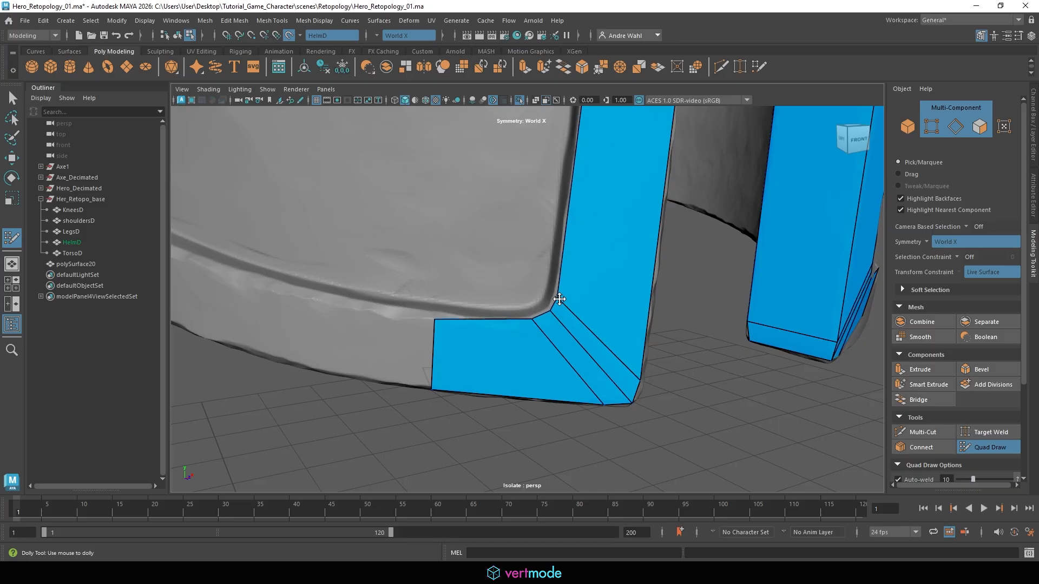
{"action": "left_click_drag", "start_coordinate": [669, 364], "coordinate": [575, 319], "text": "alt"}
{"action": "left_click_drag", "start_coordinate": [575, 320], "coordinate": [600, 379], "text": "alt"}
Step: Insert an edge loop about halfway down the cheek guard's long vertical faces
{"action": "middle_click_drag", "start_coordinate": [505, 313], "coordinate": [512, 487], "text": "alt"}
{"action": "right_click_drag", "start_coordinate": [631, 379], "coordinate": [578, 342], "text": "alt"}
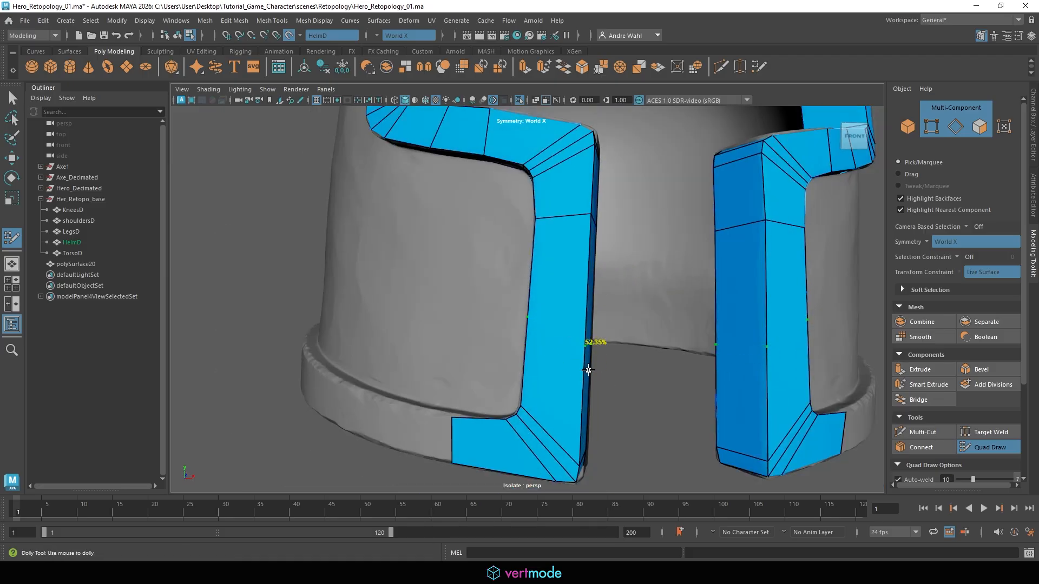
{"action": "left_click_drag", "start_coordinate": [589, 369], "coordinate": [626, 366], "text": "alt"}
{"action": "middle_click_drag", "start_coordinate": [595, 366], "coordinate": [581, 342], "text": "alt"}
Step: Fill the groove-side quads from the lower band around the bottom corner and up the cheek guard's outer side
{"action": "left_click_drag", "start_coordinate": [546, 348], "coordinate": [568, 382], "text": "alt"}
{"action": "right_click_drag", "start_coordinate": [600, 384], "coordinate": [651, 394], "text": "alt"}
{"action": "middle_click_drag", "start_coordinate": [545, 355], "coordinate": [552, 317], "text": "alt"}
{"action": "mouse_move", "coordinate": [552, 318]}
{"action": "left_mouse_down", "text": "alt"}
{"action": "mouse_move", "coordinate": [518, 321]}
{"action": "mouse_move", "coordinate": [504, 288]}
{"action": "mouse_move", "coordinate": [584, 249]}
{"action": "left_mouse_up", "text": "alt"}
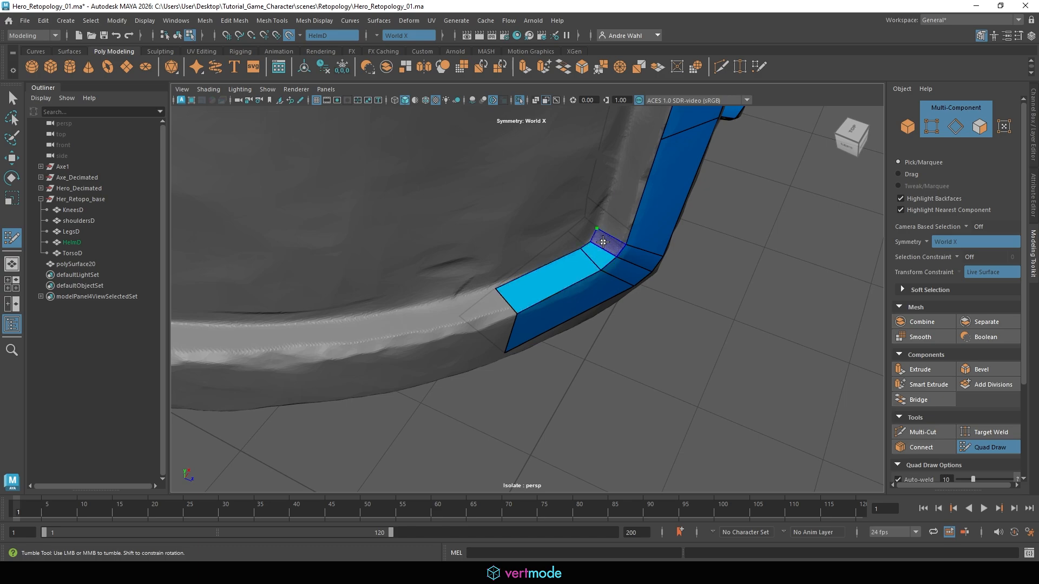
{"action": "left_click", "coordinate": [603, 242], "text": "shift"}
{"action": "middle_click_drag", "start_coordinate": [603, 242], "coordinate": [605, 335], "text": "alt"}
{"action": "left_click", "coordinate": [605, 298], "text": "shift"}
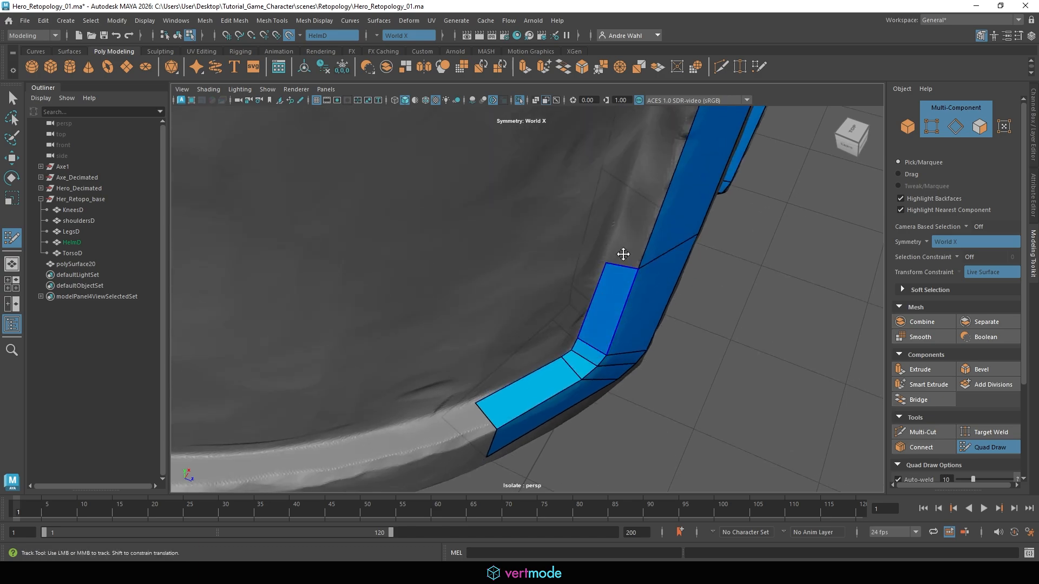
{"action": "middle_click_drag", "start_coordinate": [621, 255], "coordinate": [616, 340], "text": "alt"}
{"action": "left_click", "coordinate": [648, 261], "text": "shift"}
{"action": "right_click_drag", "start_coordinate": [650, 307], "coordinate": [584, 303], "text": "alt"}
{"action": "left_click_drag", "start_coordinate": [584, 303], "coordinate": [533, 258], "text": "alt"}
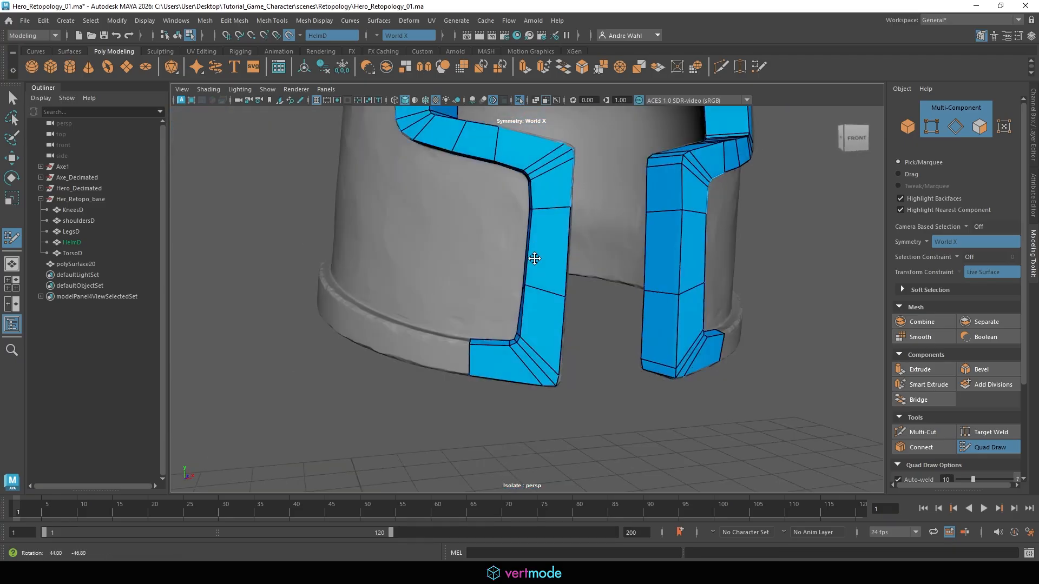
Step: Inspect the helmet's dome and crest above the retopologized brow band
{"action": "right_click_drag", "start_coordinate": [533, 257], "coordinate": [364, 277], "text": "alt"}
{"action": "middle_click_drag", "start_coordinate": [552, 322], "coordinate": [533, 486], "text": "alt"}
{"action": "left_click_drag", "start_coordinate": [568, 232], "coordinate": [580, 345], "text": "alt"}
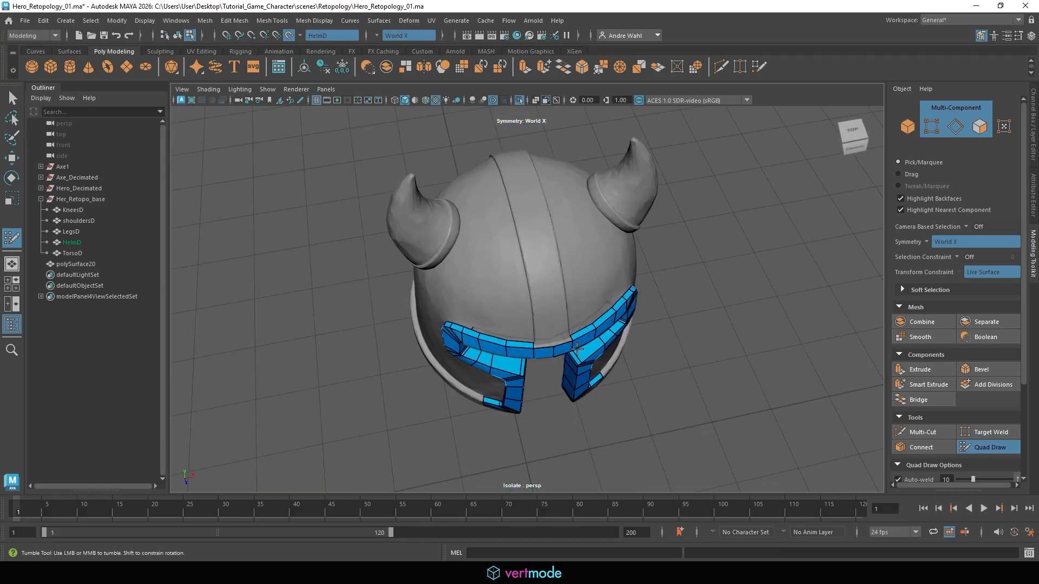
{"action": "middle_click_drag", "start_coordinate": [519, 245], "coordinate": [489, 218], "text": "alt"}
{"action": "right_click_drag", "start_coordinate": [489, 218], "coordinate": [382, 231], "text": "alt"}
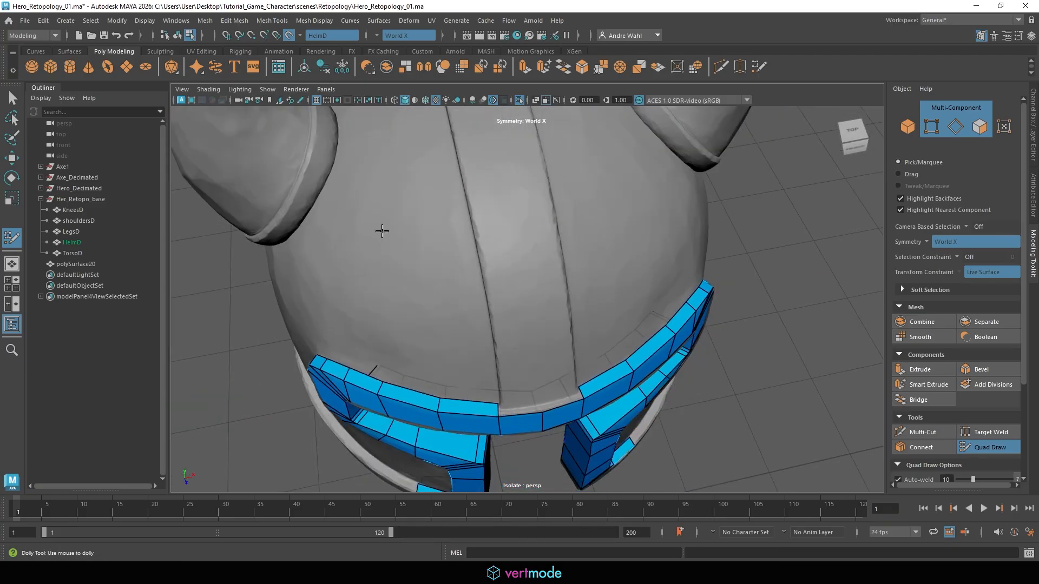
Step: Extend the brow band's top rim with a strip of quads across the base of the helmet's central crest
{"action": "middle_click_drag", "start_coordinate": [543, 258], "coordinate": [530, 173], "text": "alt"}
{"action": "right_click_drag", "start_coordinate": [530, 173], "coordinate": [836, 211], "text": "alt"}
{"action": "left_click_drag", "start_coordinate": [589, 216], "coordinate": [494, 220], "text": "alt"}
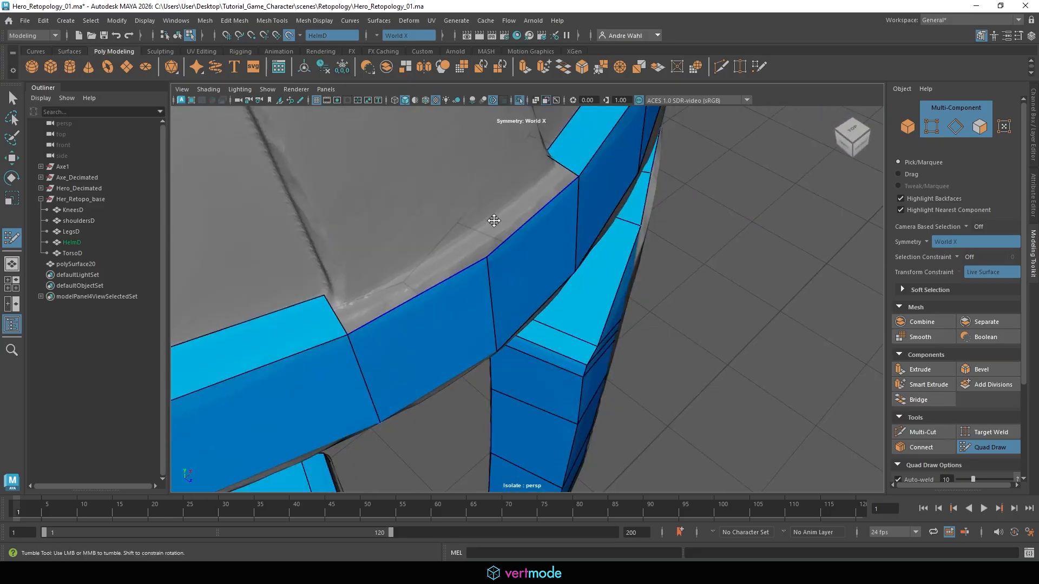
{"action": "middle_click_drag", "start_coordinate": [494, 220], "coordinate": [631, 223], "text": "alt"}
{"action": "left_click_drag", "start_coordinate": [631, 223], "coordinate": [556, 232], "text": "alt"}
{"action": "middle_click_drag", "start_coordinate": [557, 232], "coordinate": [623, 215], "text": "alt"}
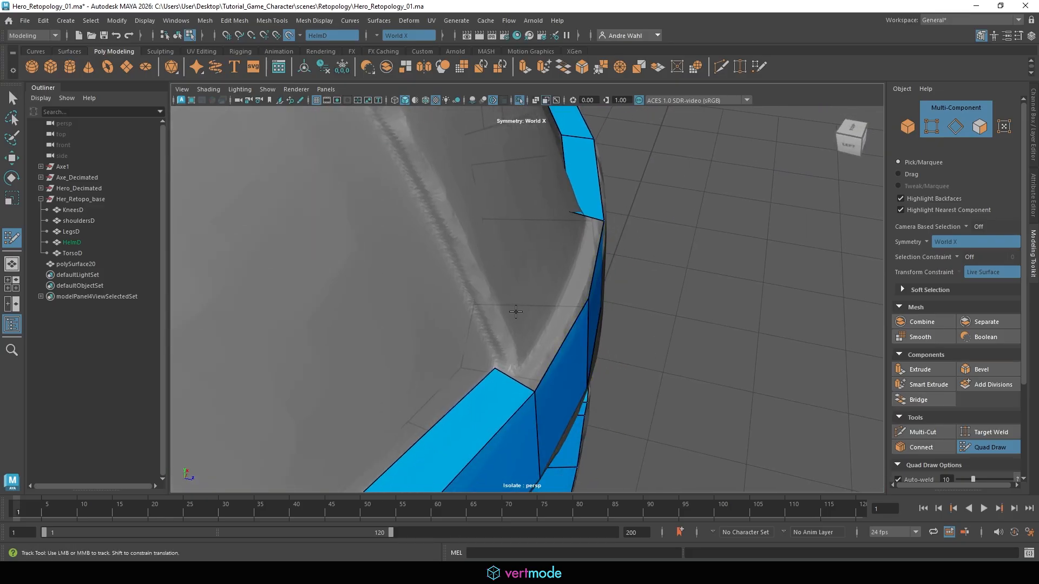
{"action": "left_click_drag", "start_coordinate": [515, 312], "coordinate": [491, 274], "text": "alt"}
{"action": "middle_click_drag", "start_coordinate": [524, 330], "coordinate": [498, 241], "text": "alt"}
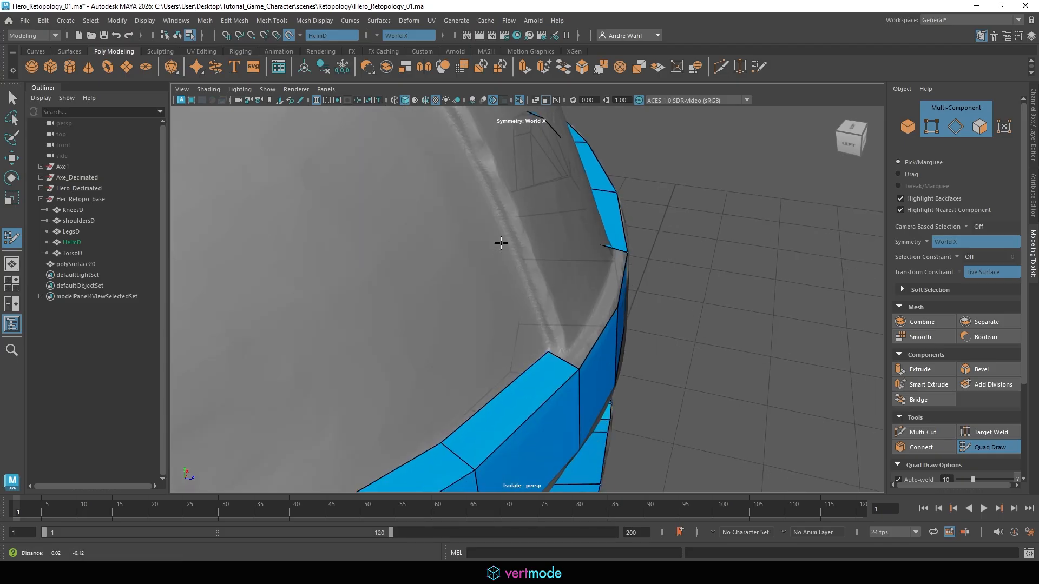
{"action": "right_click_drag", "start_coordinate": [498, 242], "coordinate": [598, 295], "text": "alt"}
{"action": "middle_click_drag", "start_coordinate": [581, 403], "coordinate": [571, 384], "text": "alt"}
{"action": "mouse_move", "coordinate": [542, 310]}
{"action": "left_mouse_down", "text": "alt"}
{"action": "mouse_move", "coordinate": [359, 302]}
{"action": "mouse_move", "coordinate": [373, 304]}
{"action": "mouse_move", "coordinate": [356, 420]}
{"action": "mouse_move", "coordinate": [352, 408]}
{"action": "mouse_move", "coordinate": [397, 397]}
{"action": "mouse_move", "coordinate": [406, 375]}
{"action": "mouse_move", "coordinate": [368, 380]}
{"action": "left_mouse_up", "text": "alt"}
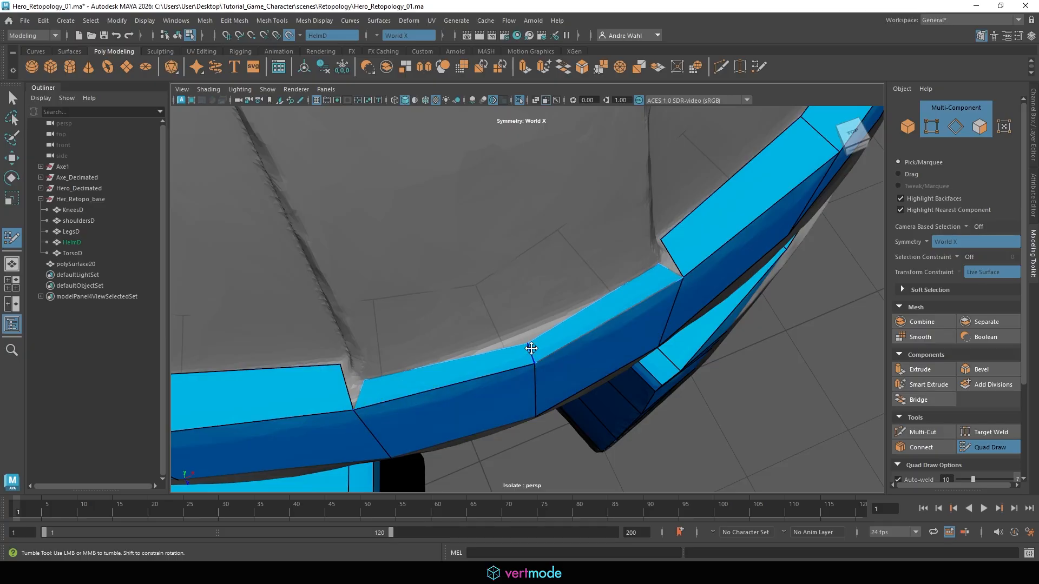
Step: Fill the rim gap at the crest's side groove with a quad and align its corner vertices to the groove
{"action": "middle_click_drag", "start_coordinate": [361, 371], "coordinate": [471, 352], "text": "alt"}
{"action": "left_click_drag", "start_coordinate": [546, 352], "coordinate": [563, 394], "text": "alt"}
{"action": "right_click_drag", "start_coordinate": [638, 377], "coordinate": [549, 267], "text": "alt"}
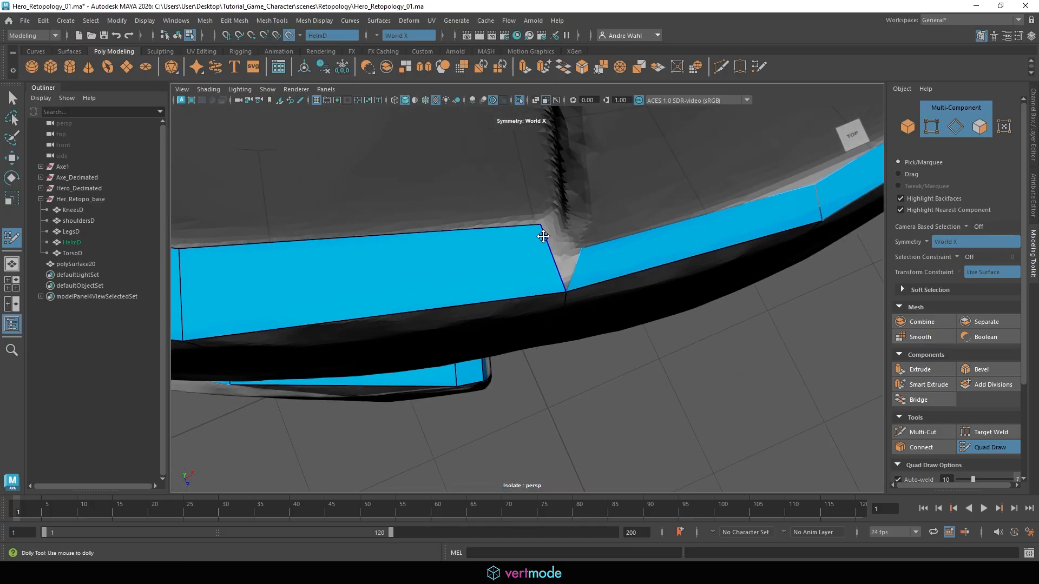
{"action": "mouse_move", "coordinate": [541, 226]}
{"action": "left_mouse_down"}
{"action": "mouse_move", "coordinate": [523, 224]}
{"action": "mouse_move", "coordinate": [536, 195]}
{"action": "left_mouse_up"}
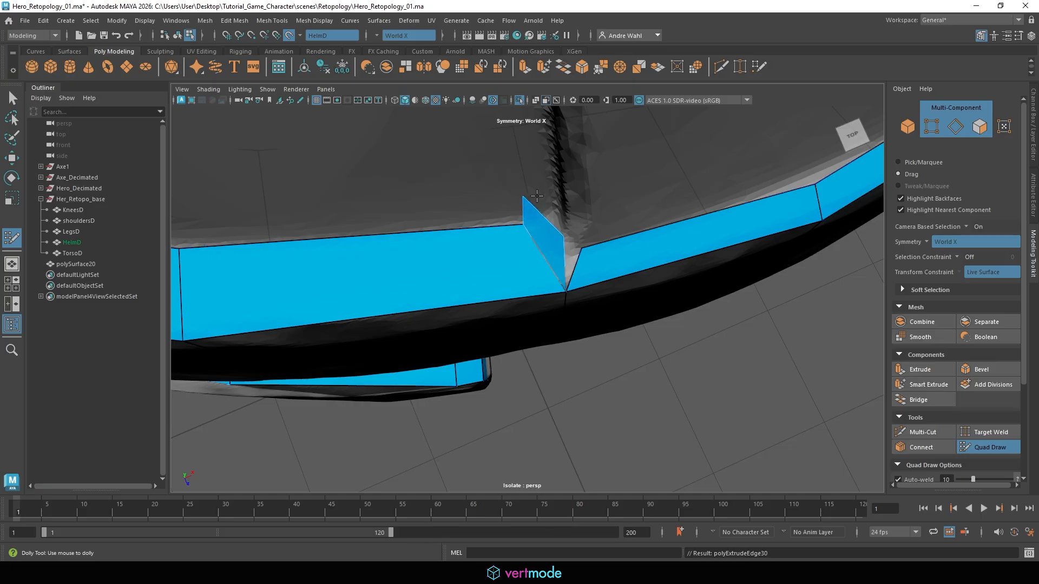
{"action": "left_click_drag", "start_coordinate": [584, 249], "coordinate": [585, 259]}
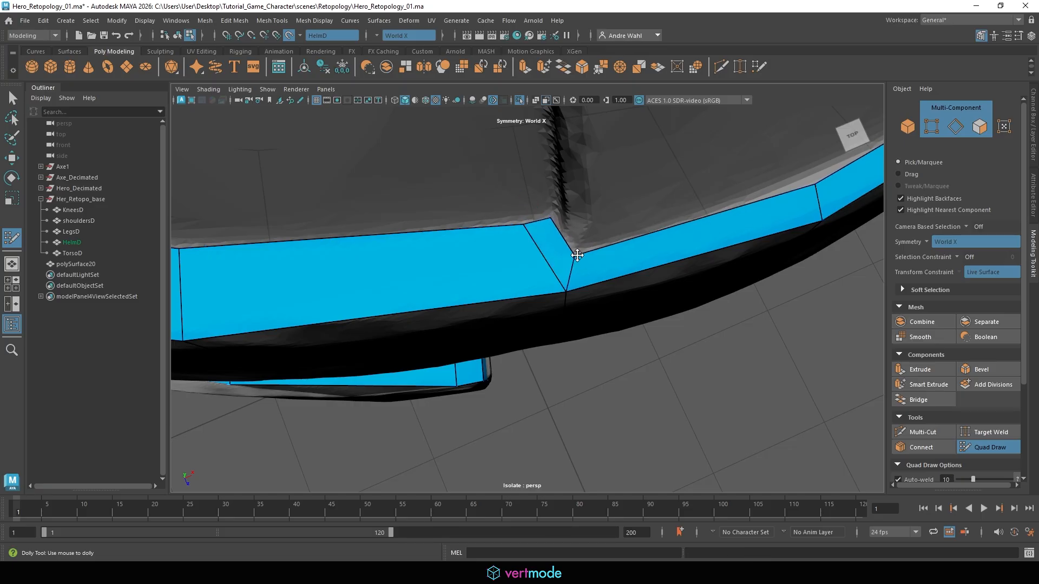
Step: Extrude a quad from the rim corner up the side wall of the crest's groove
{"action": "mouse_move", "coordinate": [586, 271]}
{"action": "left_mouse_down", "text": "alt"}
{"action": "mouse_move", "coordinate": [563, 292]}
{"action": "mouse_move", "coordinate": [557, 257]}
{"action": "mouse_move", "coordinate": [624, 218]}
{"action": "mouse_move", "coordinate": [589, 220]}
{"action": "left_mouse_up", "text": "alt"}
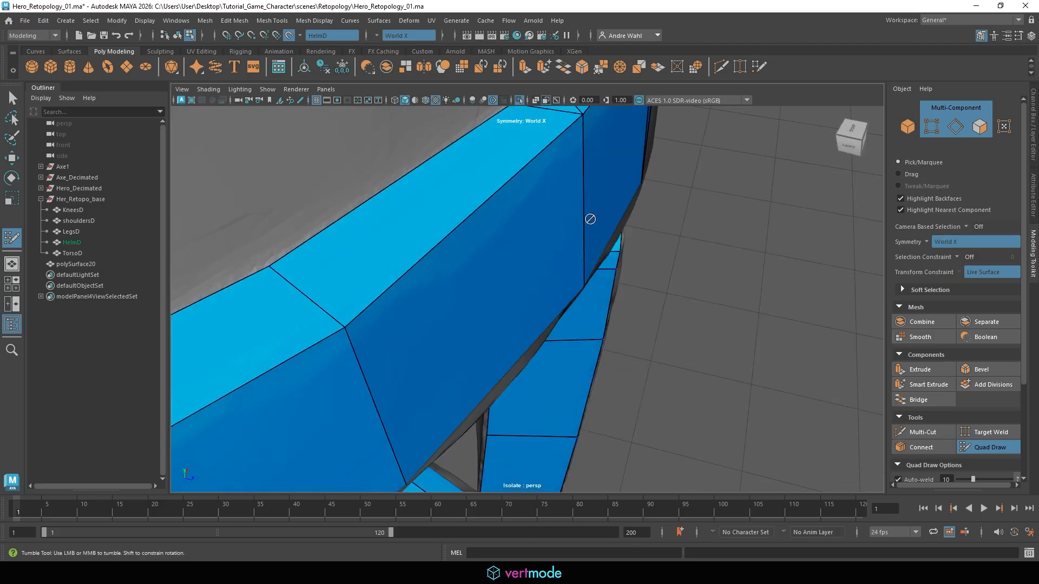
{"action": "middle_click_drag", "start_coordinate": [589, 220], "coordinate": [580, 283], "text": "alt"}
{"action": "left_click", "coordinate": [556, 396]}
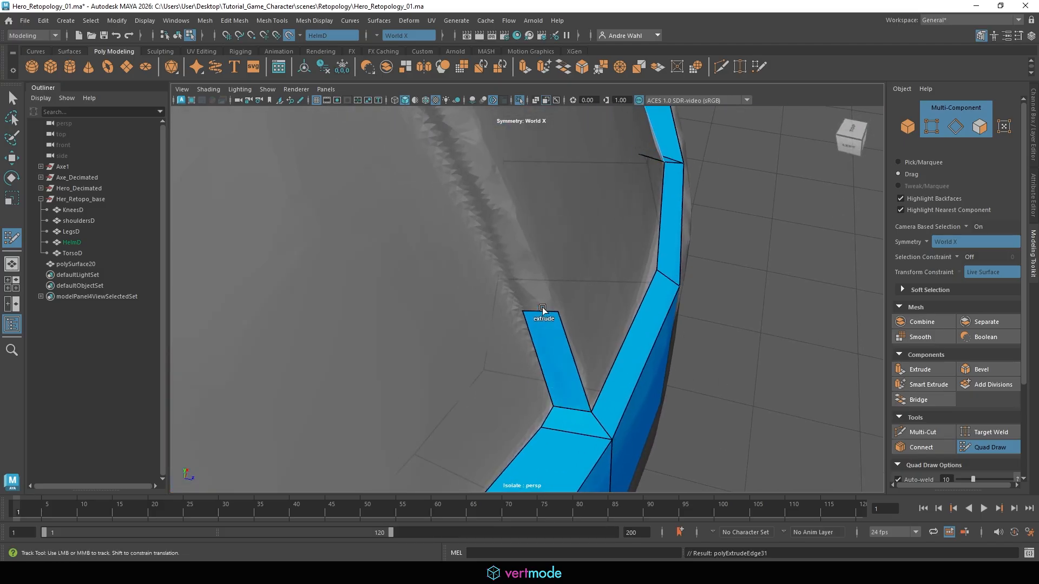
{"action": "left_click_drag", "start_coordinate": [614, 313], "coordinate": [575, 310], "text": "alt"}
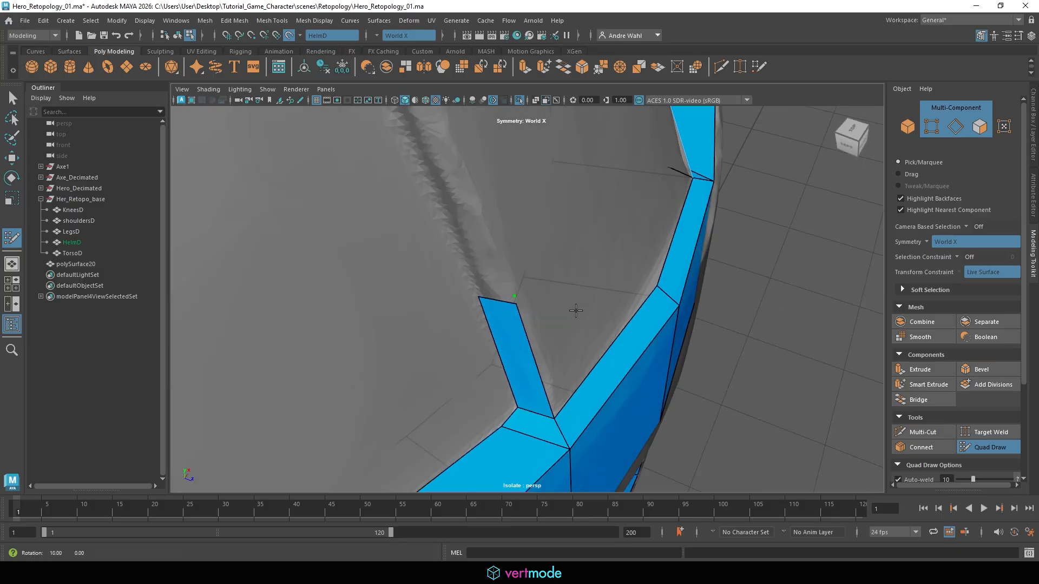
Step: Extrude a row of quads onto the crest's front face, weld it to the brow rim, and adjust the groove corner vertex
{"action": "mouse_move", "coordinate": [535, 372]}
{"action": "left_mouse_down"}
{"action": "mouse_move", "coordinate": [625, 243]}
{"action": "mouse_move", "coordinate": [641, 276]}
{"action": "left_mouse_up"}
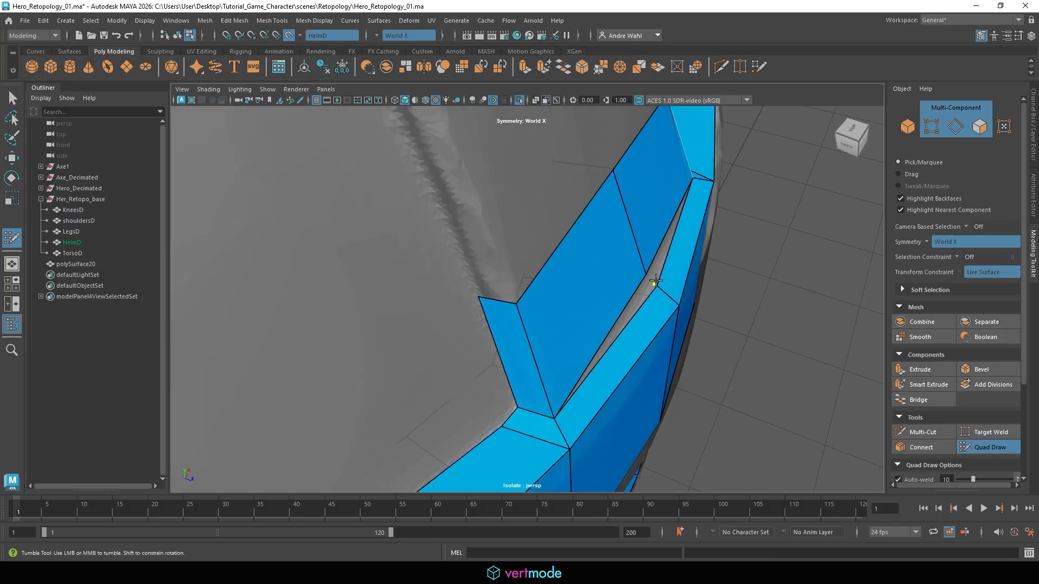
{"action": "left_click", "coordinate": [646, 271], "text": "ctrl"}
{"action": "mouse_move", "coordinate": [642, 274]}
{"action": "middle_mouse_down", "text": "alt"}
{"action": "mouse_move", "coordinate": [621, 297]}
{"action": "mouse_move", "coordinate": [603, 235]}
{"action": "middle_mouse_up", "text": "alt"}
{"action": "left_click_drag", "start_coordinate": [603, 235], "coordinate": [566, 287], "text": "alt"}
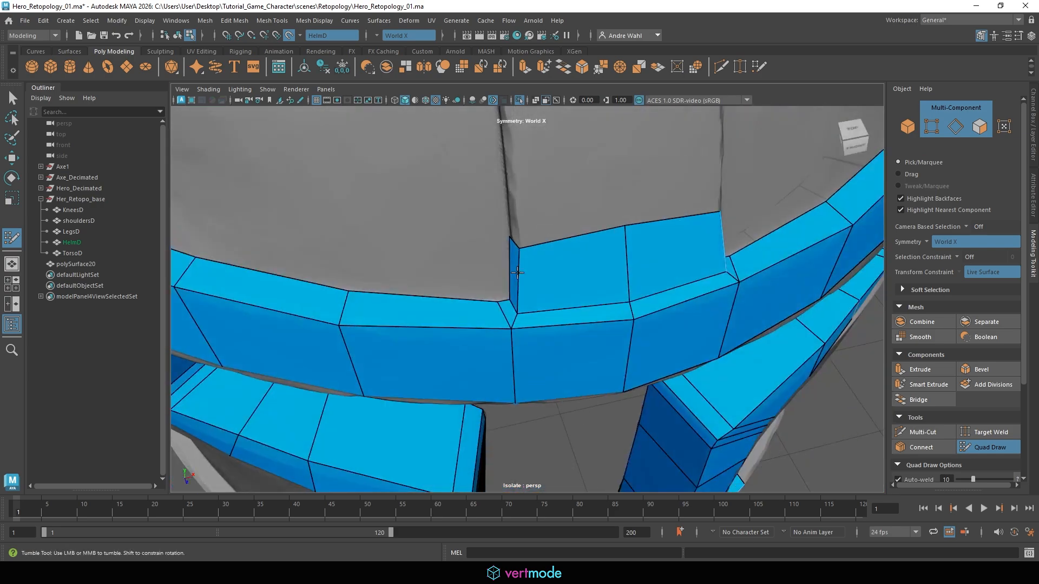
{"action": "right_click_drag", "start_coordinate": [565, 287], "coordinate": [644, 339], "text": "alt"}
{"action": "left_click_drag", "start_coordinate": [472, 304], "coordinate": [491, 301]}
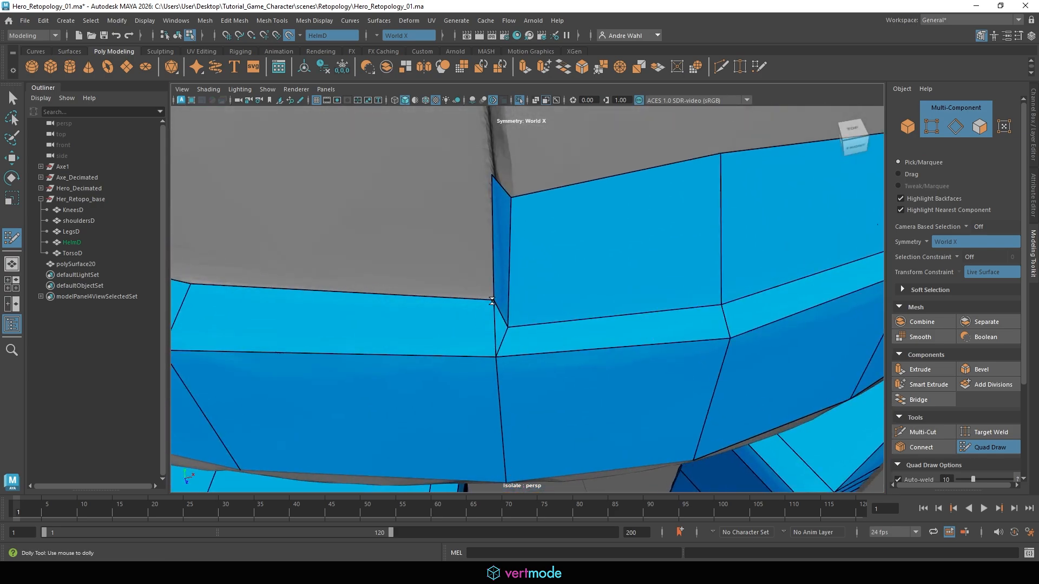
Step: Inspect the retopologized brow band, visor rim and cheek guards along with the helmet's uncovered dome, crest and horns
{"action": "right_click_drag", "start_coordinate": [676, 321], "coordinate": [602, 309], "text": "alt"}
{"action": "left_click_drag", "start_coordinate": [602, 308], "coordinate": [636, 323], "text": "alt"}
{"action": "right_click_drag", "start_coordinate": [637, 323], "coordinate": [557, 304], "text": "alt"}
{"action": "left_click_drag", "start_coordinate": [557, 304], "coordinate": [517, 283], "text": "alt"}
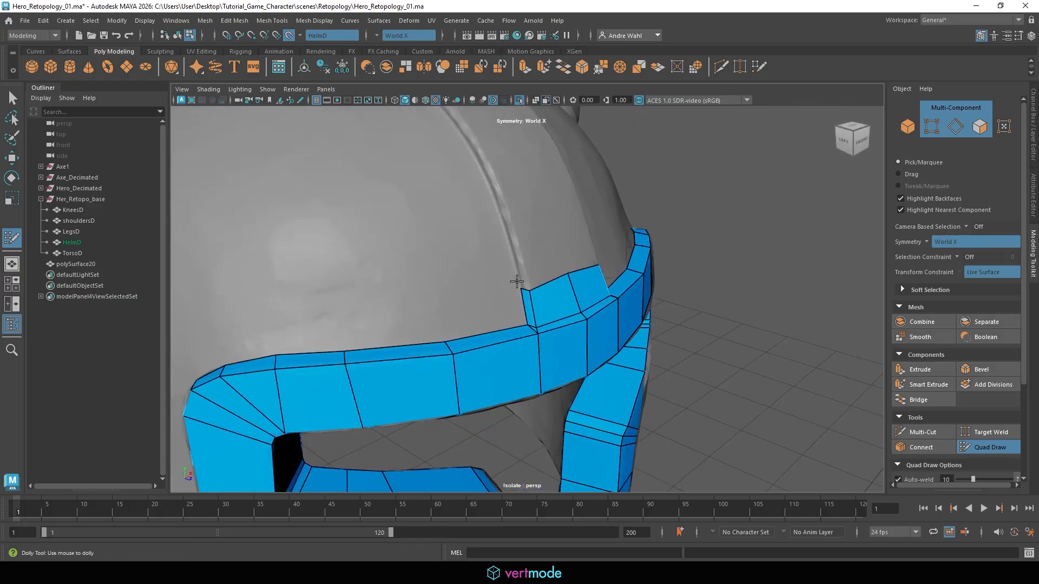
{"action": "right_click_drag", "start_coordinate": [518, 282], "coordinate": [547, 255], "text": "alt"}
{"action": "left_click_drag", "start_coordinate": [547, 255], "coordinate": [517, 265], "text": "alt"}
{"action": "middle_click_drag", "start_coordinate": [517, 266], "coordinate": [512, 204], "text": "alt"}
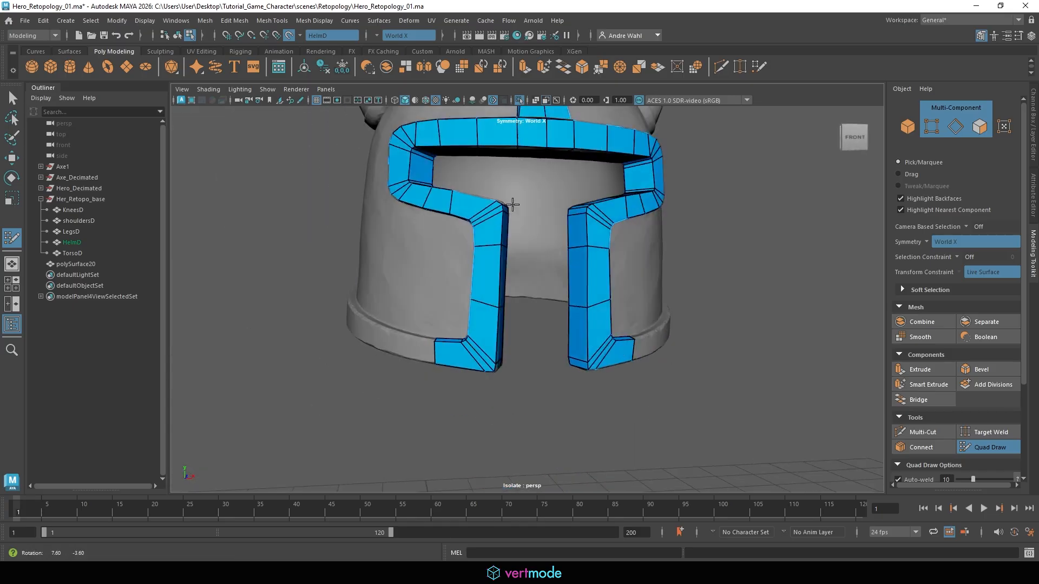
{"action": "left_click_drag", "start_coordinate": [512, 204], "coordinate": [522, 226], "text": "alt"}
{"action": "middle_click_drag", "start_coordinate": [522, 225], "coordinate": [481, 260], "text": "alt"}
{"action": "left_click_drag", "start_coordinate": [547, 262], "coordinate": [697, 269], "text": "alt"}
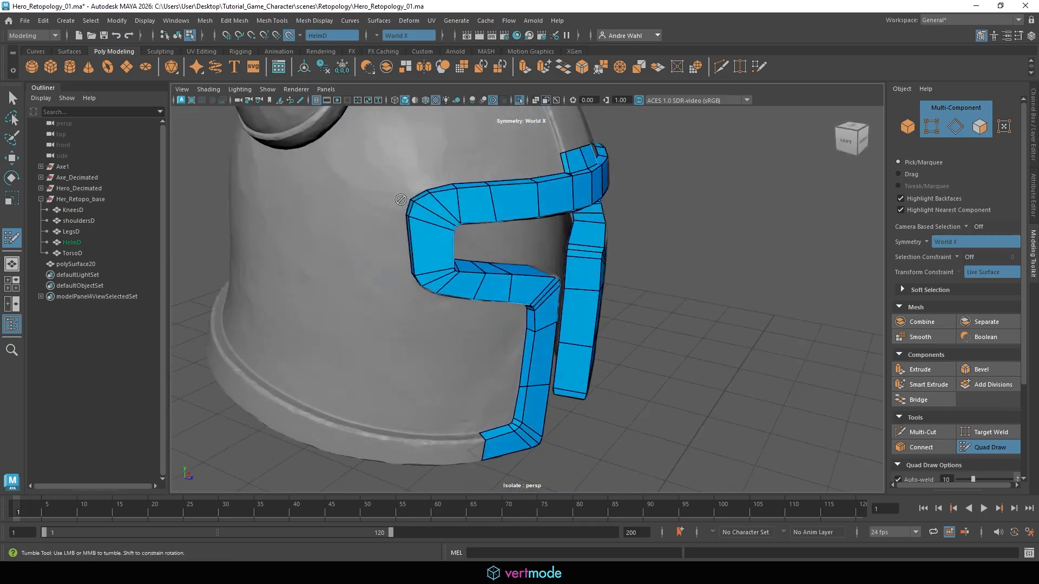
{"action": "middle_click_drag", "start_coordinate": [548, 117], "coordinate": [580, 240], "text": "alt"}
{"action": "left_click_drag", "start_coordinate": [579, 240], "coordinate": [466, 152], "text": "alt"}
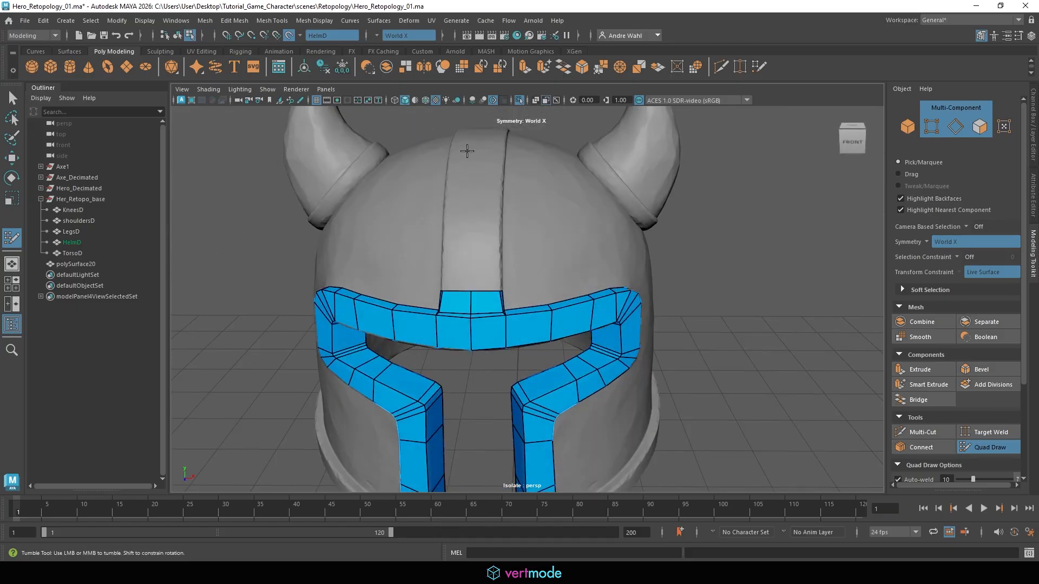
{"action": "middle_click_drag", "start_coordinate": [675, 220], "coordinate": [667, 319], "text": "alt"}
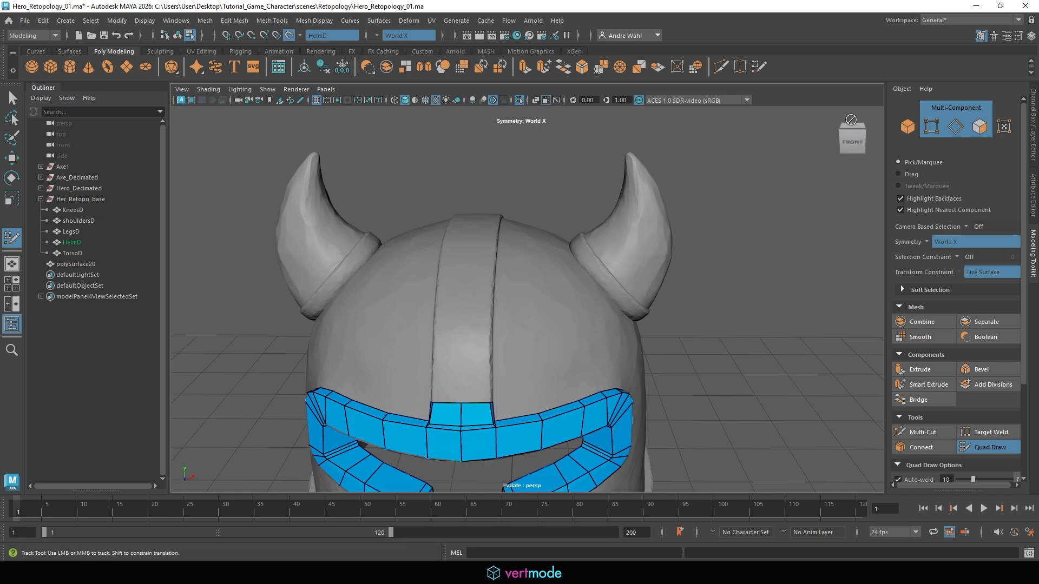
Step: Save the scene under the new name Hero_Retopology_02 in the Retopology folder
{"action": "left_click", "coordinate": [24, 20]}
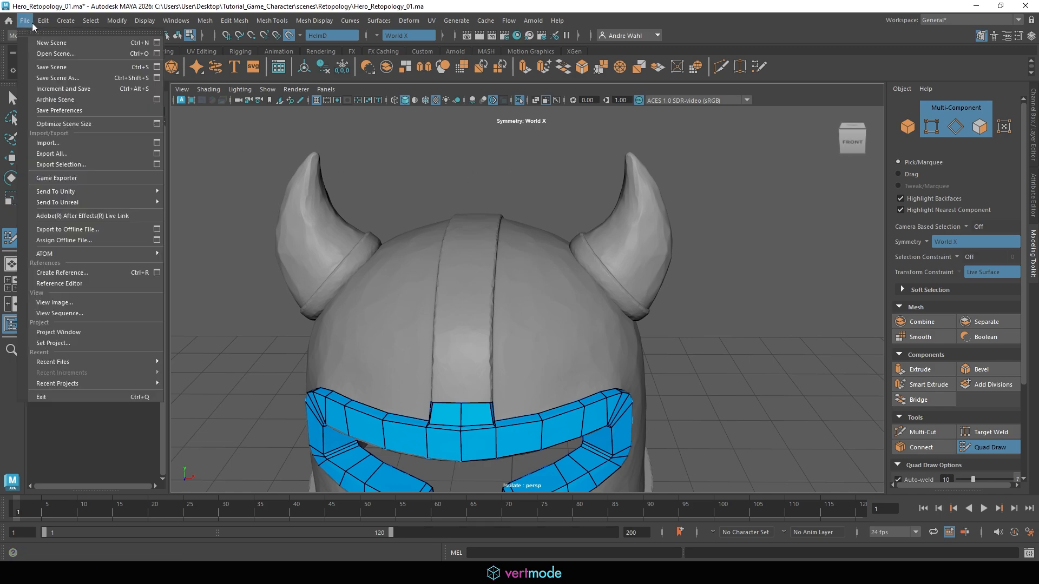
{"action": "left_click", "coordinate": [57, 80]}
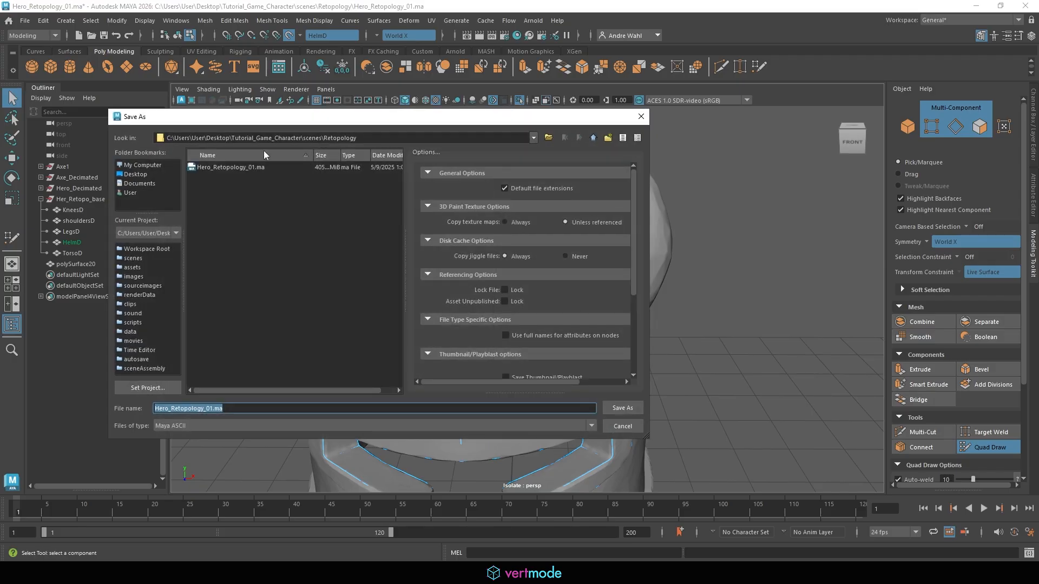
{"action": "key", "text": "End"}
{"action": "key", "text": "BackSpace"}
{"action": "key", "text": "BackSpace"}
{"action": "key", "text": "BackSpace"}
{"action": "key", "text": "BackSpace"}
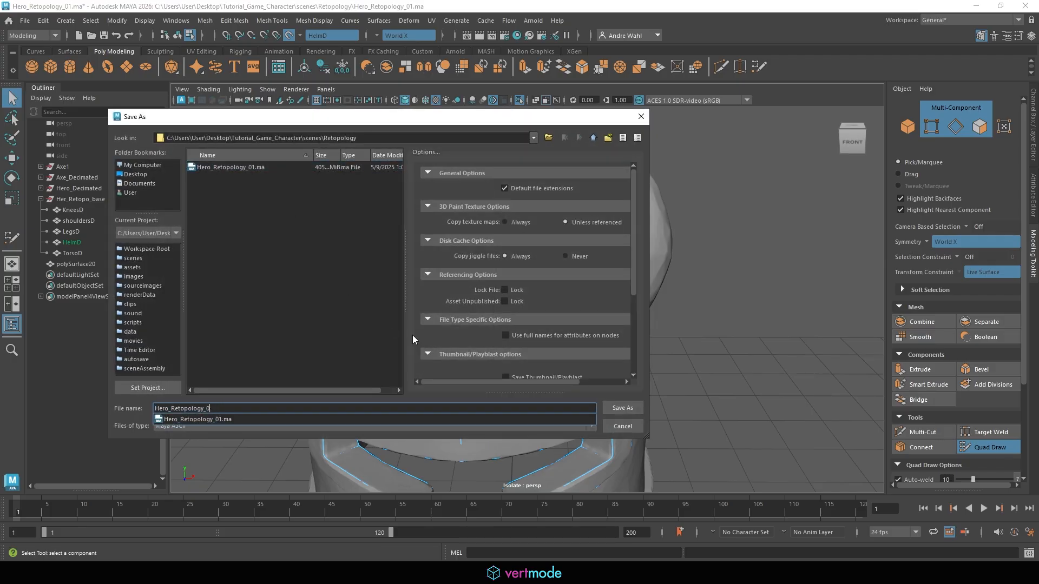
{"action": "type", "text": "2"}
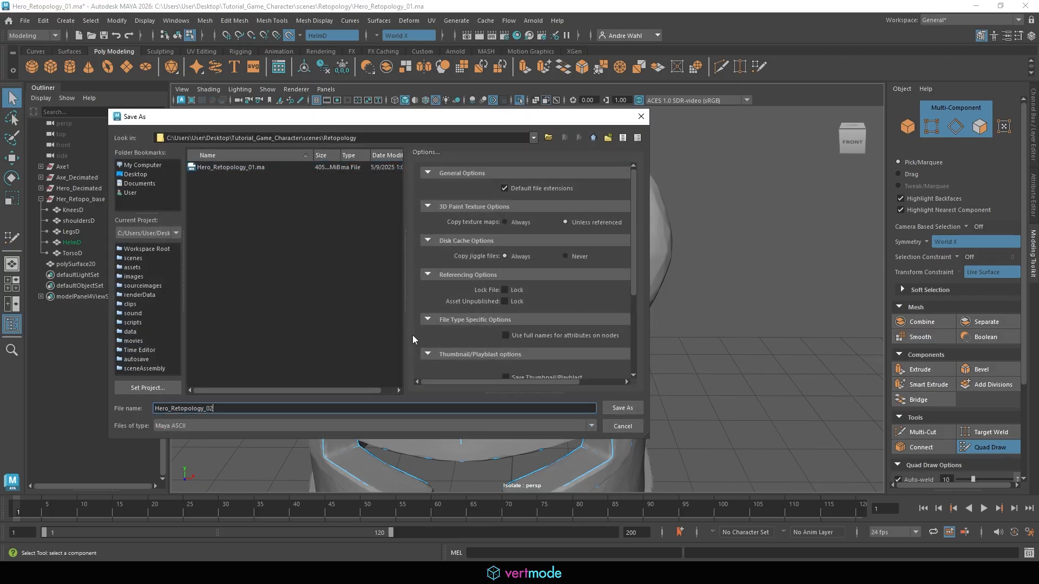
{"action": "left_click", "coordinate": [622, 408]}
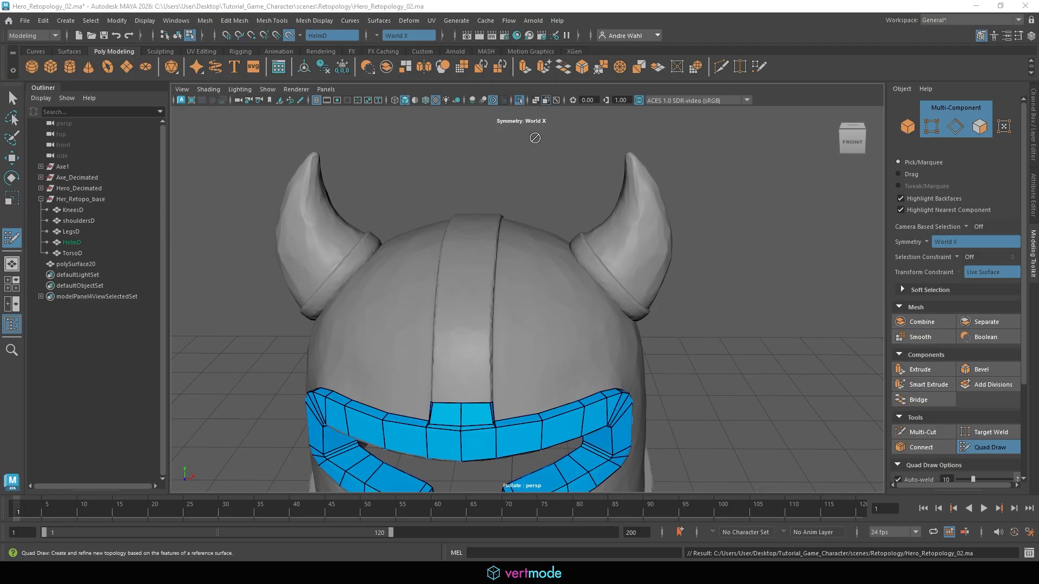
Step: Place four Quad Draw points on the horn's tip and fill them with a first quad
{"action": "left_click_drag", "start_coordinate": [561, 232], "coordinate": [687, 303], "text": "alt"}
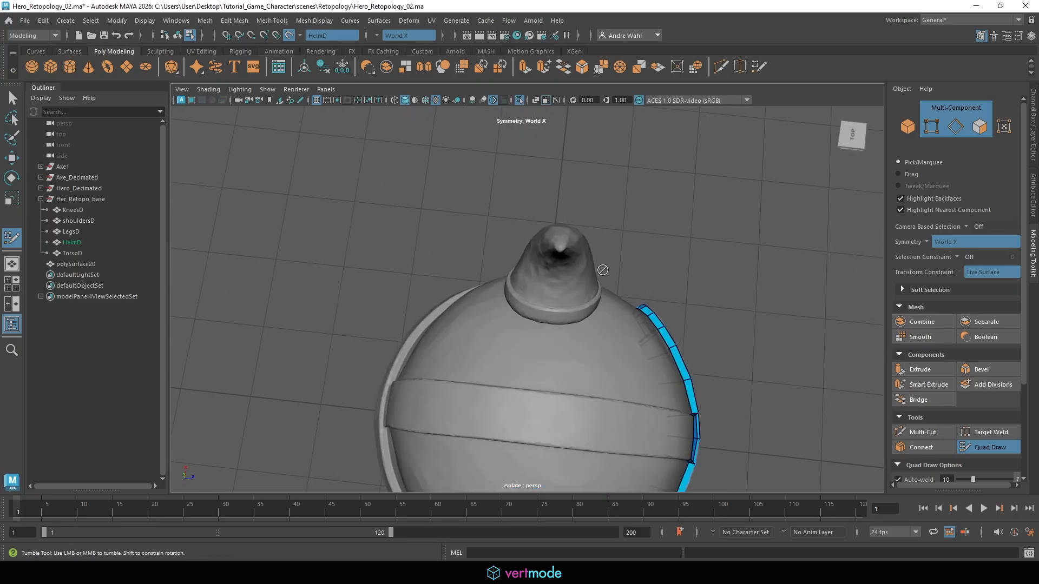
{"action": "right_click_drag", "start_coordinate": [602, 269], "coordinate": [639, 298], "text": "alt"}
{"action": "middle_click_drag", "start_coordinate": [515, 276], "coordinate": [529, 352], "text": "alt"}
{"action": "right_click_drag", "start_coordinate": [528, 352], "coordinate": [580, 294], "text": "alt"}
{"action": "left_click_drag", "start_coordinate": [580, 293], "coordinate": [564, 249], "text": "alt"}
{"action": "mouse_move", "coordinate": [564, 249]}
{"action": "right_mouse_down", "text": "alt"}
{"action": "mouse_move", "coordinate": [579, 257]}
{"action": "mouse_move", "coordinate": [563, 250]}
{"action": "right_mouse_up", "text": "alt"}
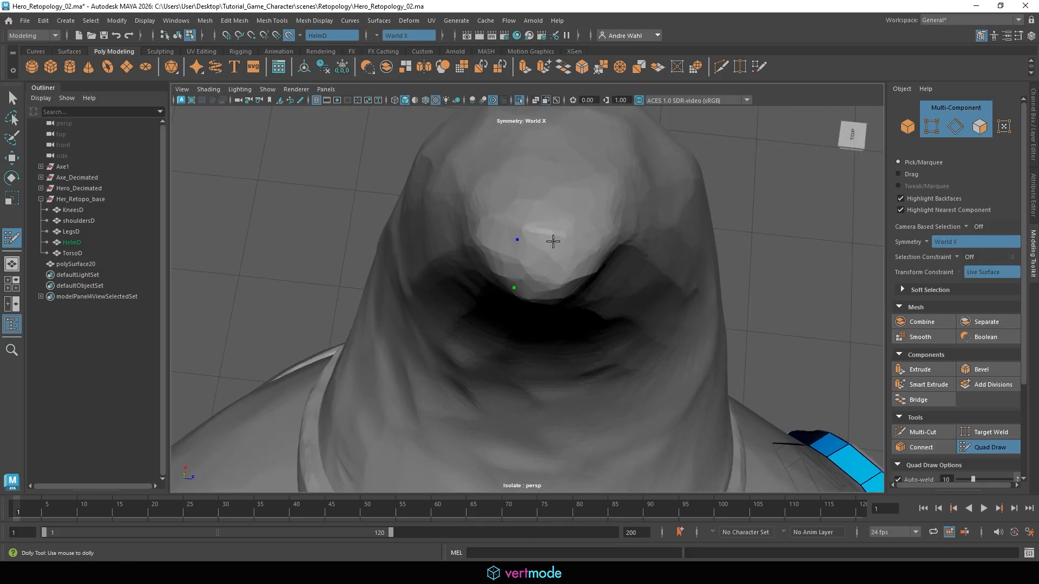
{"action": "left_click", "coordinate": [566, 290], "text": "shift"}
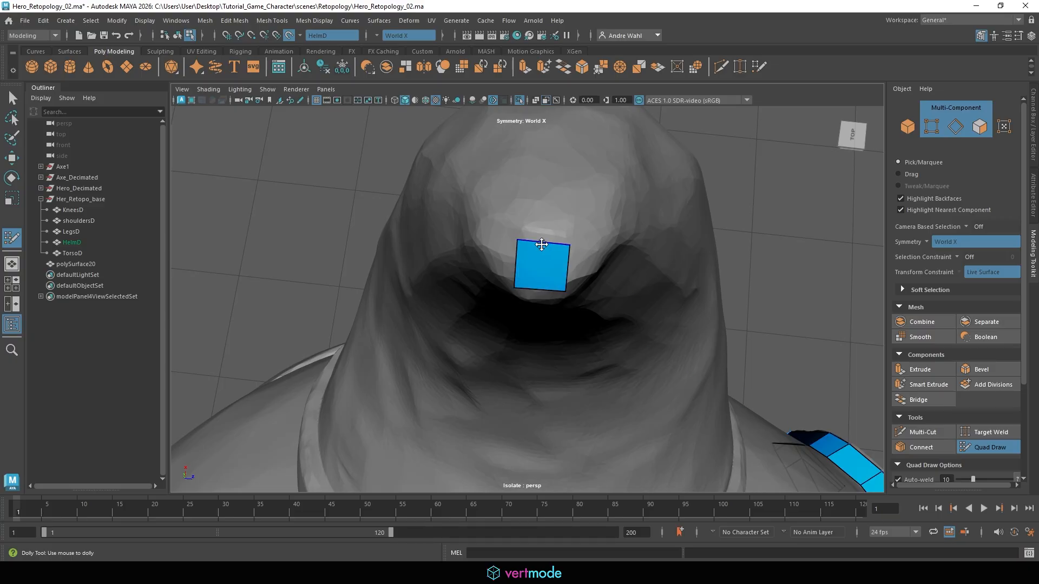
Step: Extrude quads from the tip quad's edges around the horn's point and move their corners onto the surface
{"action": "mouse_move", "coordinate": [541, 243]}
{"action": "left_mouse_down"}
{"action": "mouse_move", "coordinate": [540, 185]}
{"action": "mouse_move", "coordinate": [527, 171]}
{"action": "mouse_move", "coordinate": [494, 177]}
{"action": "left_mouse_up"}
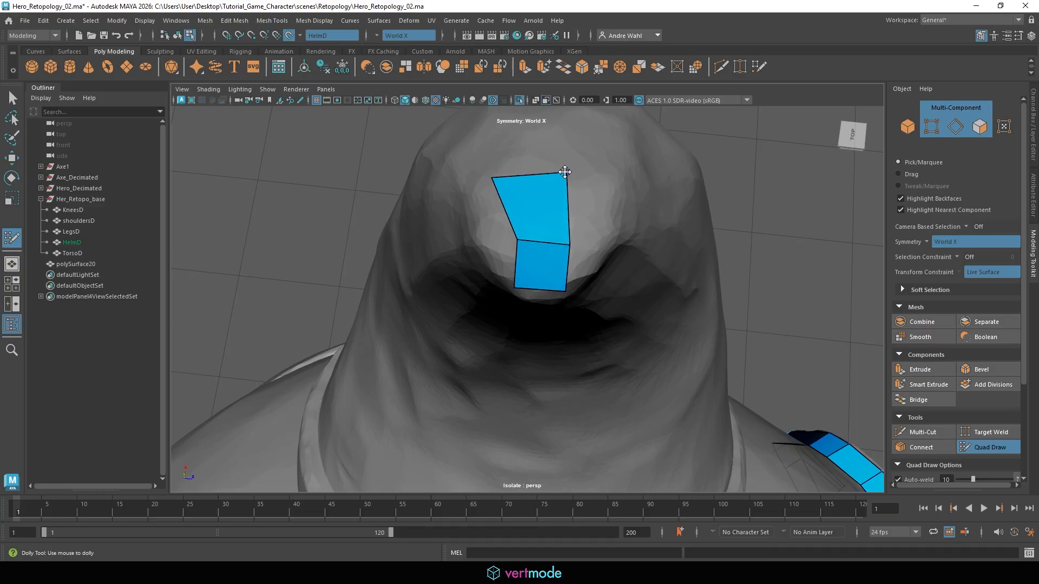
{"action": "mouse_move", "coordinate": [565, 172]}
{"action": "left_mouse_down"}
{"action": "mouse_move", "coordinate": [579, 178]}
{"action": "mouse_move", "coordinate": [528, 209]}
{"action": "mouse_move", "coordinate": [581, 233]}
{"action": "mouse_move", "coordinate": [572, 166]}
{"action": "left_mouse_up"}
{"action": "left_click_drag", "start_coordinate": [566, 249], "coordinate": [557, 206], "text": "alt"}
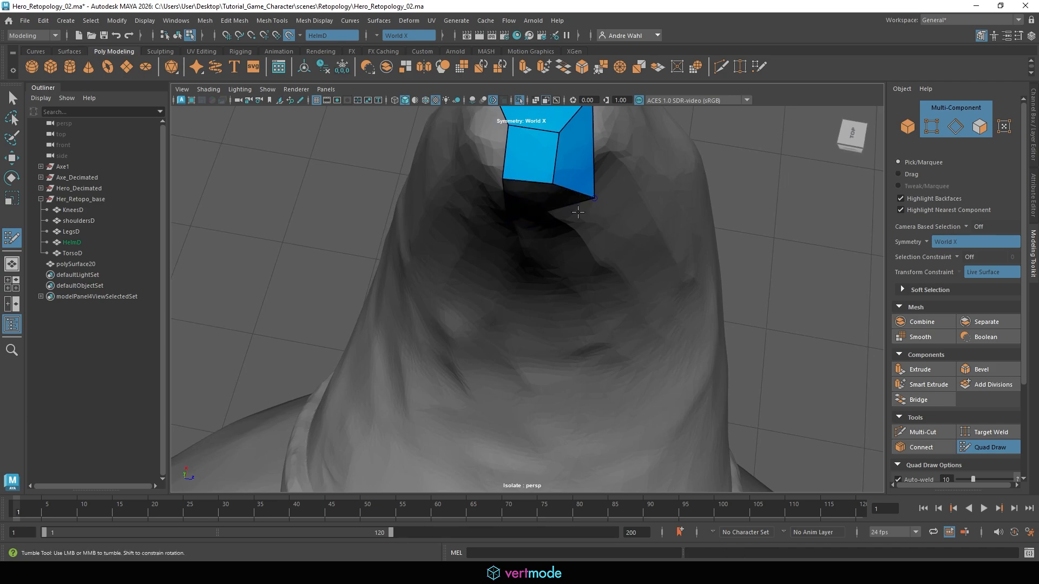
{"action": "left_click_drag", "start_coordinate": [600, 197], "coordinate": [581, 129], "text": "alt"}
{"action": "middle_click_drag", "start_coordinate": [571, 138], "coordinate": [568, 206], "text": "alt"}
{"action": "left_click_drag", "start_coordinate": [570, 279], "coordinate": [494, 304]}
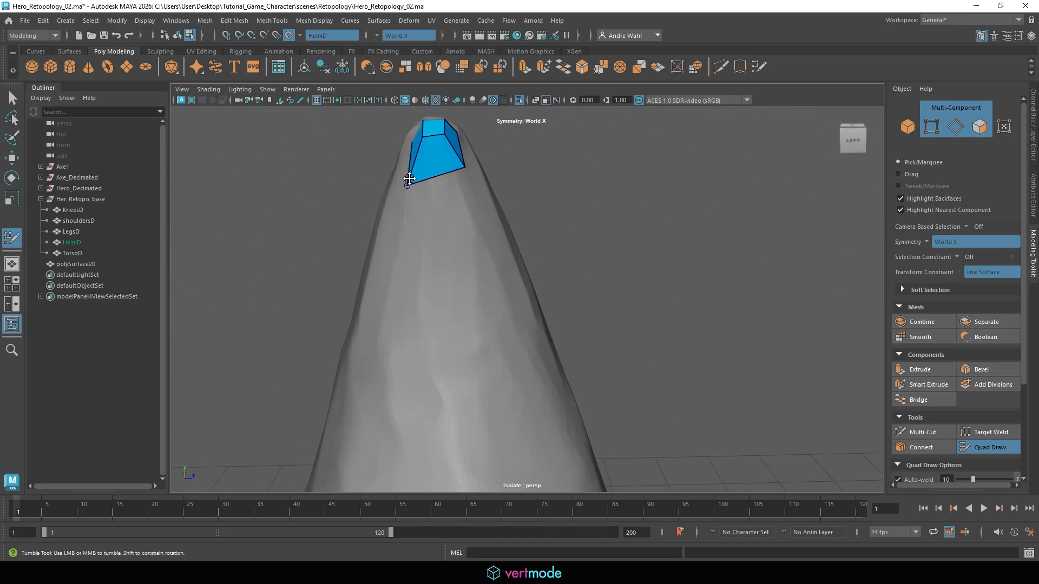
Step: Extend long tapered quads from the tip cap down the horn's sides and spread their lower corners to the silhouette
{"action": "left_click_drag", "start_coordinate": [463, 166], "coordinate": [561, 366], "text": "alt"}
{"action": "left_click_drag", "start_coordinate": [617, 353], "coordinate": [581, 346]}
{"action": "mouse_move", "coordinate": [512, 224]}
{"action": "left_mouse_down", "text": "shift"}
{"action": "mouse_move", "coordinate": [550, 375]}
{"action": "mouse_move", "coordinate": [524, 378]}
{"action": "left_mouse_up", "text": "shift"}
{"action": "left_click_drag", "start_coordinate": [568, 374], "coordinate": [513, 210], "text": "alt"}
{"action": "mouse_move", "coordinate": [512, 210]}
{"action": "left_mouse_down", "text": "shift"}
{"action": "mouse_move", "coordinate": [488, 326]}
{"action": "mouse_move", "coordinate": [457, 345]}
{"action": "mouse_move", "coordinate": [475, 320]}
{"action": "left_mouse_up", "text": "shift"}
{"action": "left_click_drag", "start_coordinate": [475, 319], "coordinate": [443, 318]}
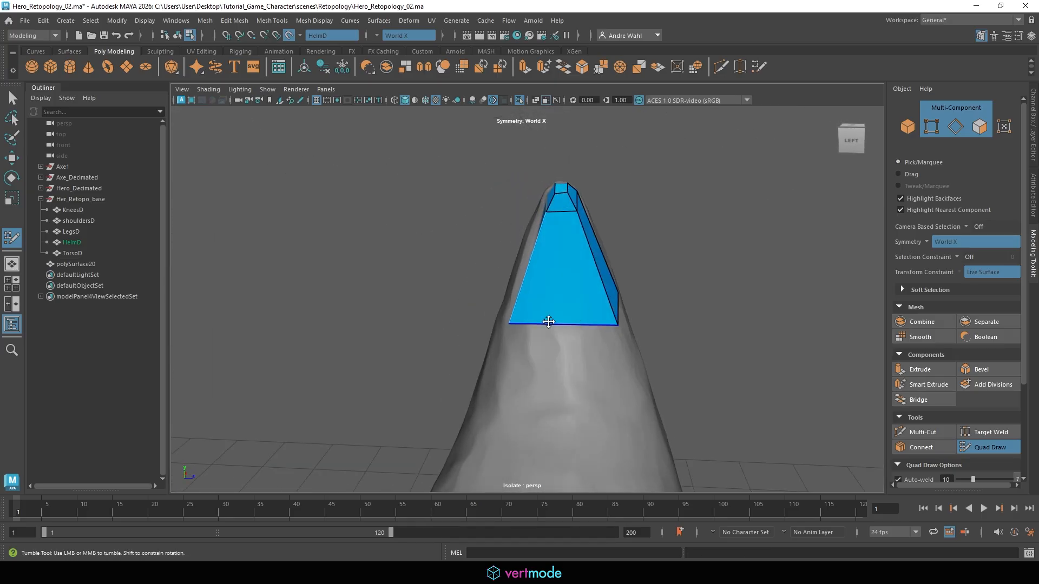
{"action": "mouse_move", "coordinate": [511, 321]}
{"action": "left_mouse_down", "text": "alt"}
{"action": "mouse_move", "coordinate": [514, 343]}
{"action": "mouse_move", "coordinate": [528, 343]}
{"action": "mouse_move", "coordinate": [527, 326]}
{"action": "mouse_move", "coordinate": [574, 329]}
{"action": "mouse_move", "coordinate": [556, 319]}
{"action": "mouse_move", "coordinate": [621, 310]}
{"action": "mouse_move", "coordinate": [487, 321]}
{"action": "left_mouse_up", "text": "alt"}
{"action": "middle_click_drag", "start_coordinate": [531, 311], "coordinate": [538, 279], "text": "alt"}
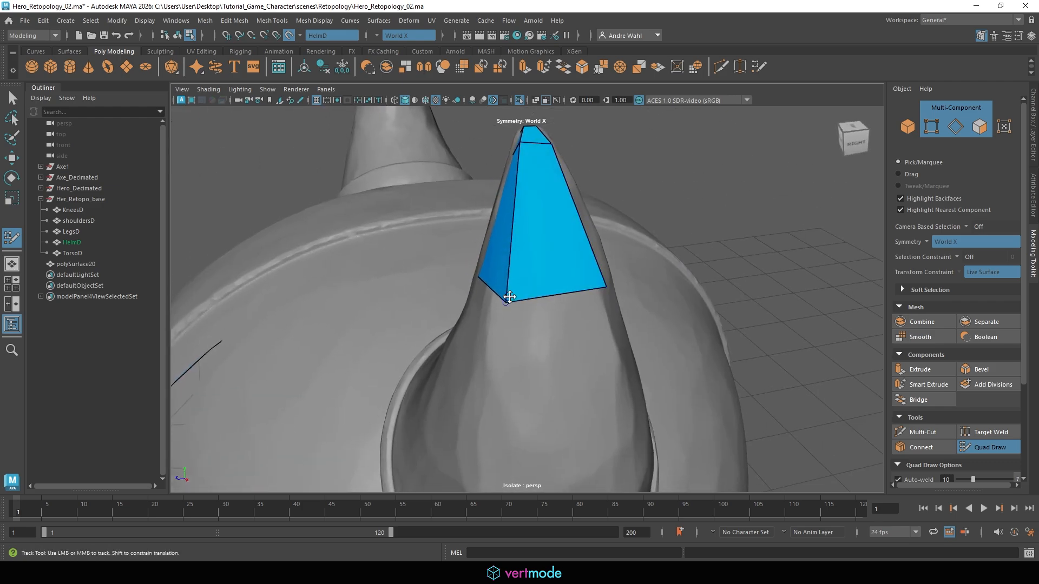
{"action": "left_click_drag", "start_coordinate": [509, 297], "coordinate": [498, 296]}
Step: Extrude a second row of quads down around the horn and spread their lower corners over the surface
{"action": "scroll", "coordinate": [561, 303], "scroll_direction": "down", "scroll_amount": 4}
{"action": "middle_click_drag", "start_coordinate": [561, 303], "coordinate": [559, 240], "text": "alt"}
{"action": "key", "text": "Tab"}
{"action": "mouse_move", "coordinate": [542, 229]}
{"action": "left_mouse_down"}
{"action": "mouse_move", "coordinate": [546, 341]}
{"action": "mouse_move", "coordinate": [495, 352]}
{"action": "left_mouse_up"}
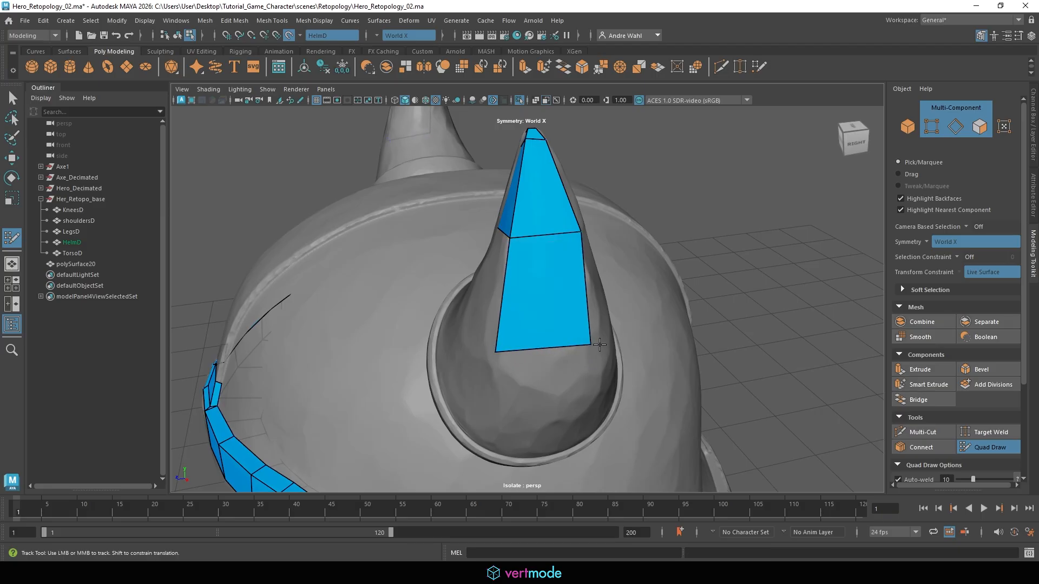
{"action": "mouse_move", "coordinate": [587, 343]}
{"action": "left_mouse_down"}
{"action": "mouse_move", "coordinate": [606, 343]}
{"action": "mouse_move", "coordinate": [547, 352]}
{"action": "mouse_move", "coordinate": [602, 377]}
{"action": "mouse_move", "coordinate": [564, 365]}
{"action": "left_mouse_up"}
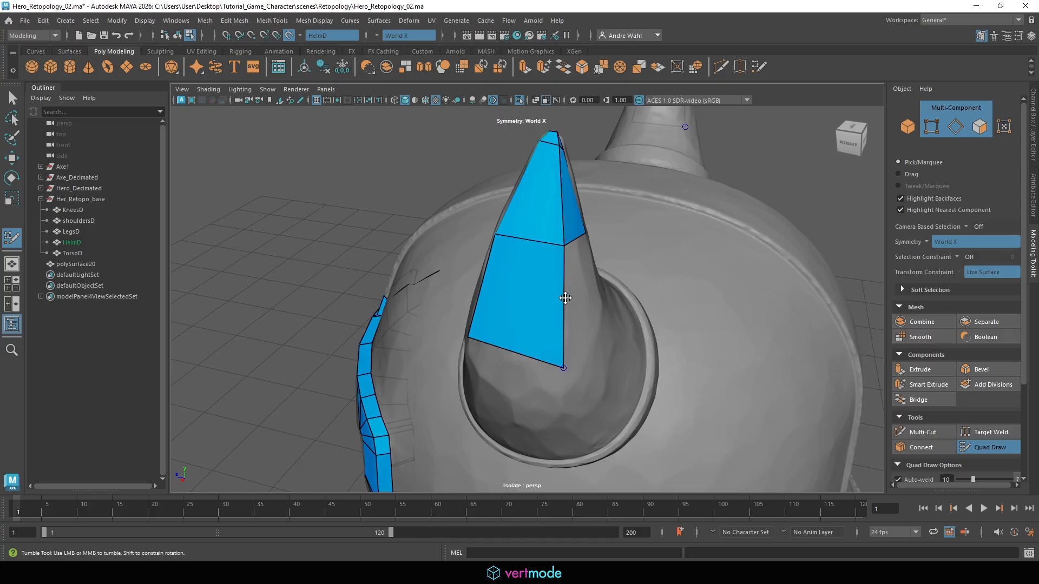
{"action": "left_click_drag", "start_coordinate": [565, 298], "coordinate": [525, 286], "text": "alt"}
{"action": "mouse_move", "coordinate": [561, 237]}
{"action": "left_mouse_down"}
{"action": "mouse_move", "coordinate": [549, 367]}
{"action": "mouse_move", "coordinate": [540, 357]}
{"action": "mouse_move", "coordinate": [526, 369]}
{"action": "mouse_move", "coordinate": [609, 342]}
{"action": "mouse_move", "coordinate": [597, 322]}
{"action": "mouse_move", "coordinate": [477, 348]}
{"action": "mouse_move", "coordinate": [563, 309]}
{"action": "mouse_move", "coordinate": [568, 326]}
{"action": "mouse_move", "coordinate": [494, 314]}
{"action": "mouse_move", "coordinate": [510, 305]}
{"action": "left_mouse_up"}
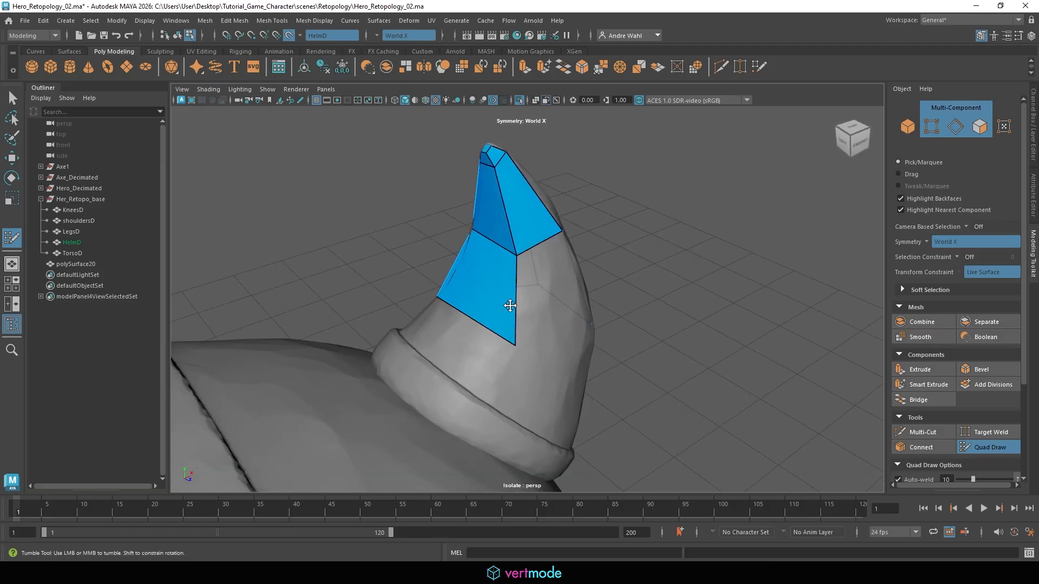
{"action": "mouse_move", "coordinate": [533, 247]}
{"action": "left_mouse_down"}
{"action": "mouse_move", "coordinate": [531, 335]}
{"action": "mouse_move", "coordinate": [535, 302]}
{"action": "left_mouse_up"}
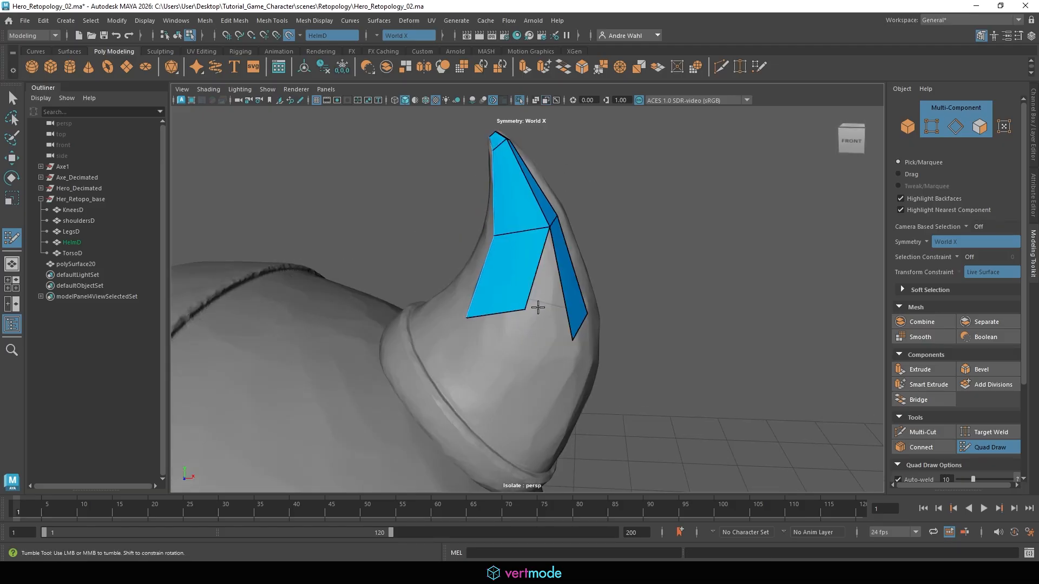
Step: Extrude a third row of quads around the horn, placing their lower corners along the upper edge of its collar
{"action": "mouse_move", "coordinate": [570, 330]}
{"action": "left_mouse_down", "text": "alt"}
{"action": "mouse_move", "coordinate": [538, 339]}
{"action": "mouse_move", "coordinate": [533, 359]}
{"action": "mouse_move", "coordinate": [525, 329]}
{"action": "mouse_move", "coordinate": [498, 378]}
{"action": "mouse_move", "coordinate": [531, 445]}
{"action": "left_mouse_up", "text": "alt"}
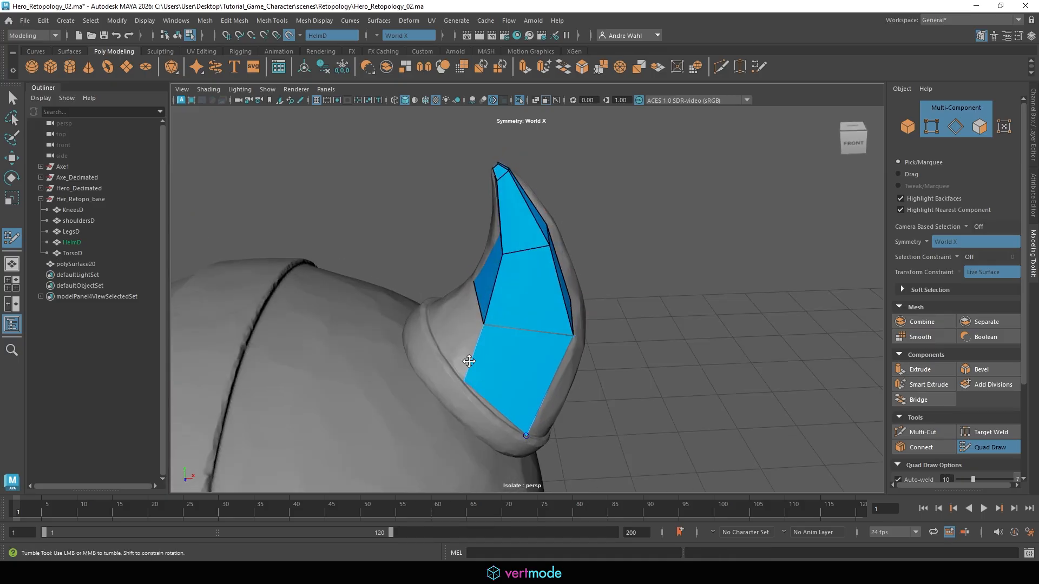
{"action": "left_click_drag", "start_coordinate": [469, 362], "coordinate": [520, 391], "text": "alt"}
{"action": "mouse_move", "coordinate": [494, 326]}
{"action": "left_mouse_down"}
{"action": "mouse_move", "coordinate": [476, 375]}
{"action": "mouse_move", "coordinate": [542, 403]}
{"action": "mouse_move", "coordinate": [508, 377]}
{"action": "mouse_move", "coordinate": [622, 351]}
{"action": "left_mouse_up"}
{"action": "left_click_drag", "start_coordinate": [542, 331], "coordinate": [554, 408]}
{"action": "left_click_drag", "start_coordinate": [493, 370], "coordinate": [614, 299], "text": "alt"}
{"action": "left_click_drag", "start_coordinate": [553, 345], "coordinate": [638, 428]}
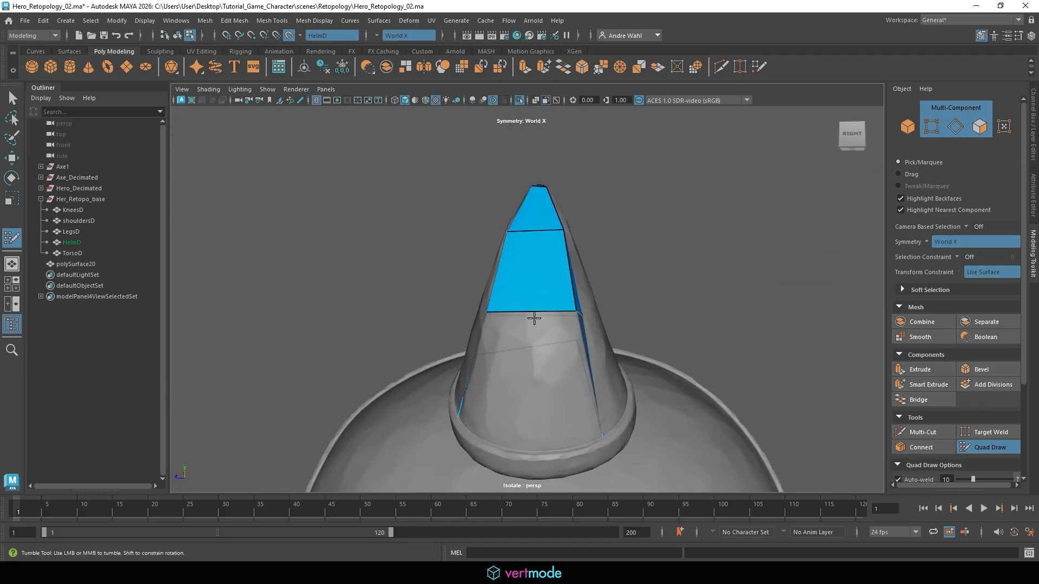
{"action": "left_click_drag", "start_coordinate": [534, 313], "coordinate": [476, 444]}
Step: Insert two crossing edge loops through the horn's tip cap and down its sides
{"action": "left_click_drag", "start_coordinate": [579, 443], "coordinate": [663, 265]}
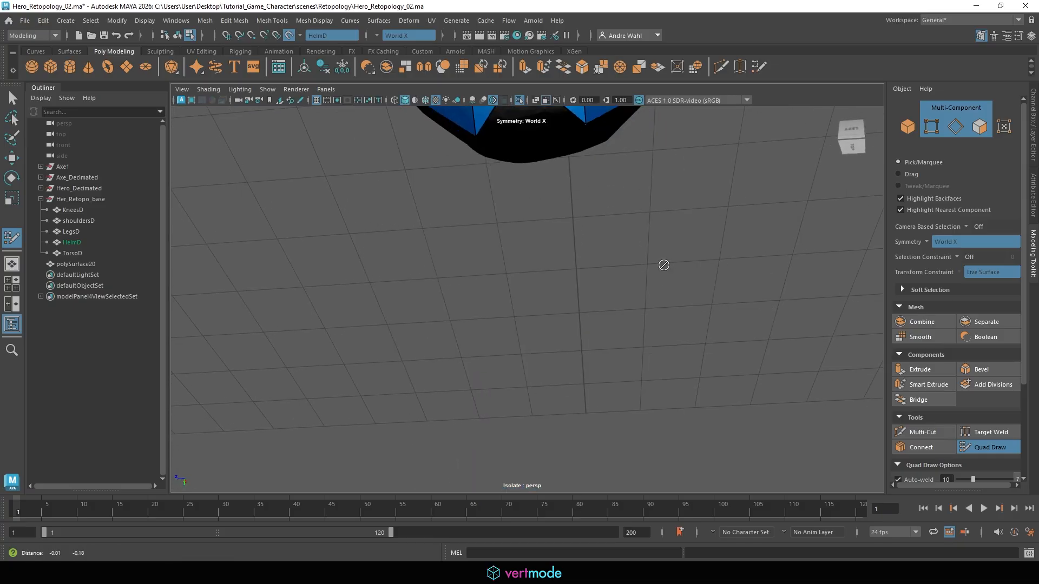
{"action": "middle_click_drag", "start_coordinate": [663, 265], "coordinate": [533, 185], "text": "alt"}
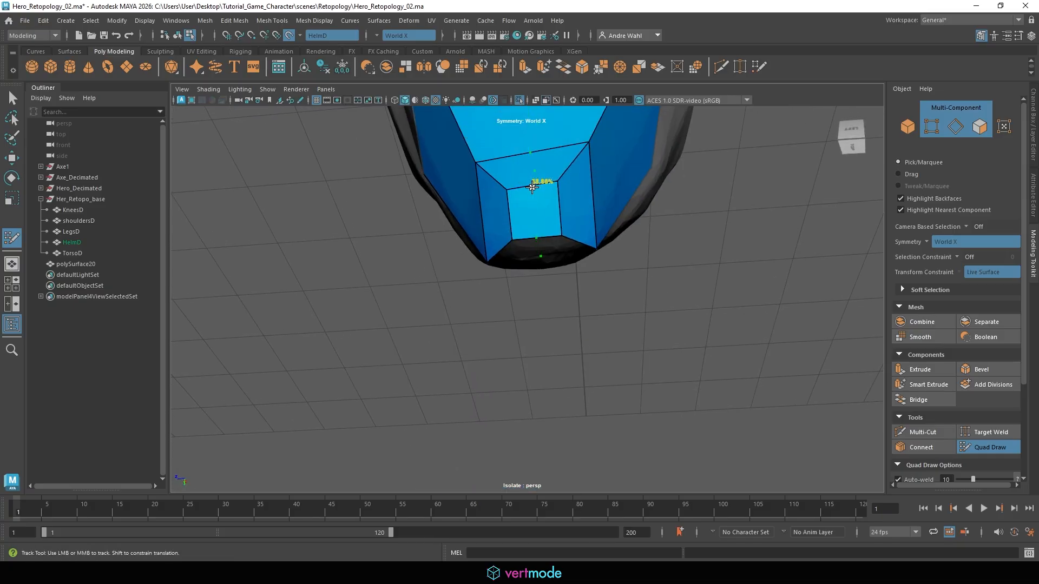
{"action": "left_click", "coordinate": [532, 187], "text": "ctrl"}
{"action": "left_click", "coordinate": [533, 217], "text": "ctrl"}
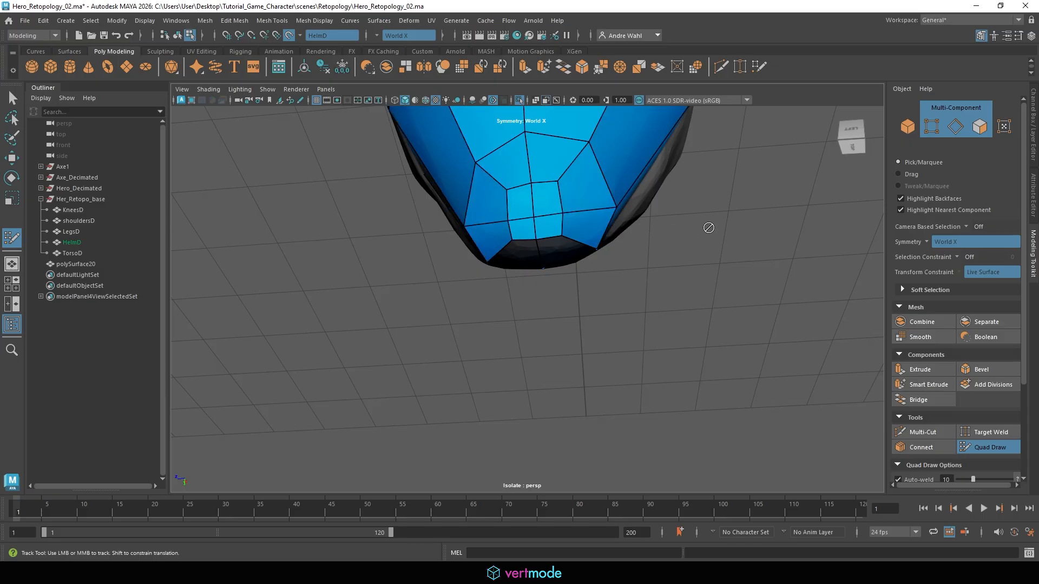
Step: Fit the horn mesh's lower border vertices along the edge of the collar
{"action": "left_click_drag", "start_coordinate": [709, 228], "coordinate": [523, 231], "text": "alt"}
{"action": "middle_click_drag", "start_coordinate": [524, 232], "coordinate": [526, 125], "text": "alt"}
{"action": "left_click_drag", "start_coordinate": [526, 124], "coordinate": [519, 348], "text": "alt"}
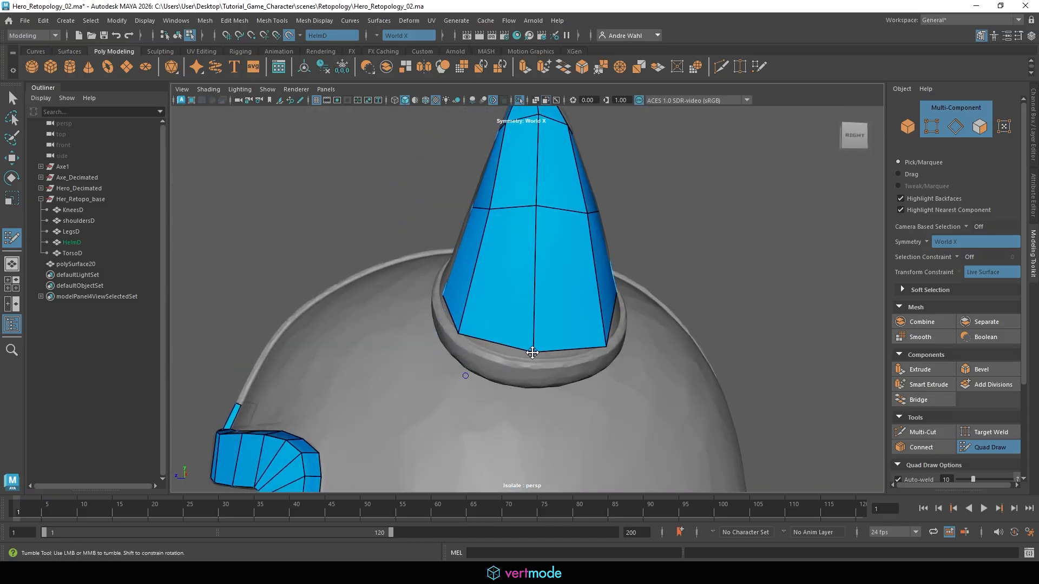
{"action": "left_click_drag", "start_coordinate": [551, 309], "coordinate": [489, 335], "text": "alt"}
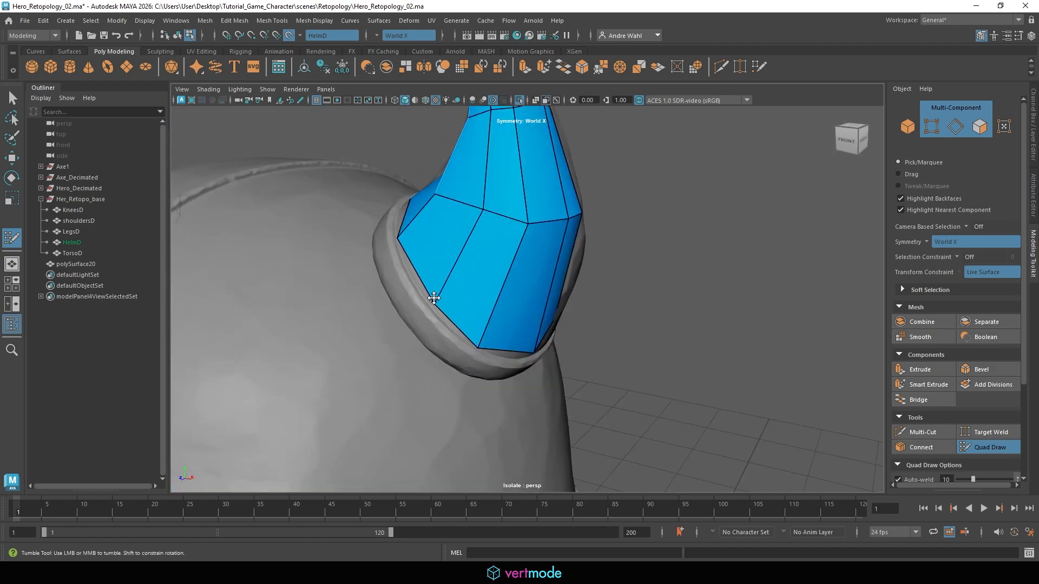
{"action": "left_click_drag", "start_coordinate": [433, 297], "coordinate": [459, 340], "text": "alt"}
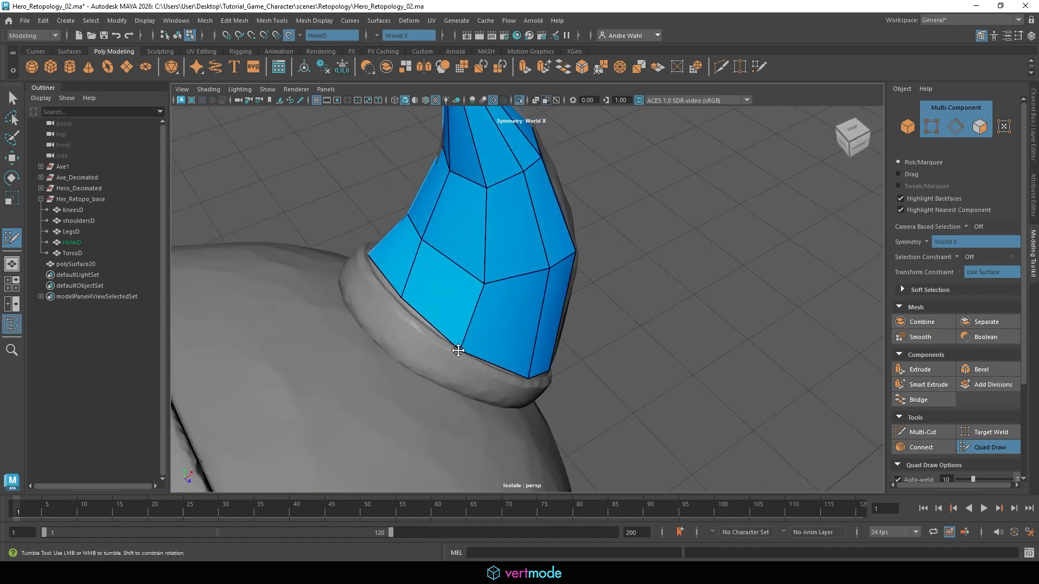
{"action": "left_click_drag", "start_coordinate": [399, 298], "coordinate": [584, 344], "text": "alt"}
{"action": "left_click_drag", "start_coordinate": [320, 118], "coordinate": [482, 201], "text": "alt"}
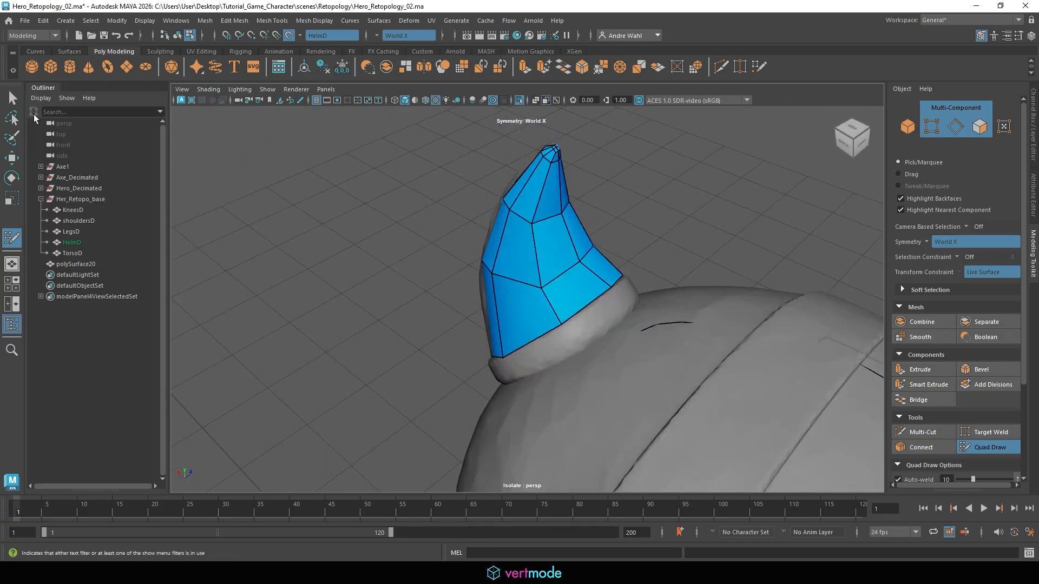
Step: Isolate the retopology mesh and select faces around the horn's middle row to examine its segments
{"action": "left_click", "coordinate": [11, 97]}
{"action": "mouse_move", "coordinate": [467, 221]}
{"action": "right_mouse_down"}
{"action": "mouse_move", "coordinate": [497, 219]}
{"action": "mouse_move", "coordinate": [500, 197]}
{"action": "mouse_move", "coordinate": [550, 179]}
{"action": "mouse_move", "coordinate": [573, 120]}
{"action": "right_mouse_up"}
{"action": "left_click", "coordinate": [519, 103]}
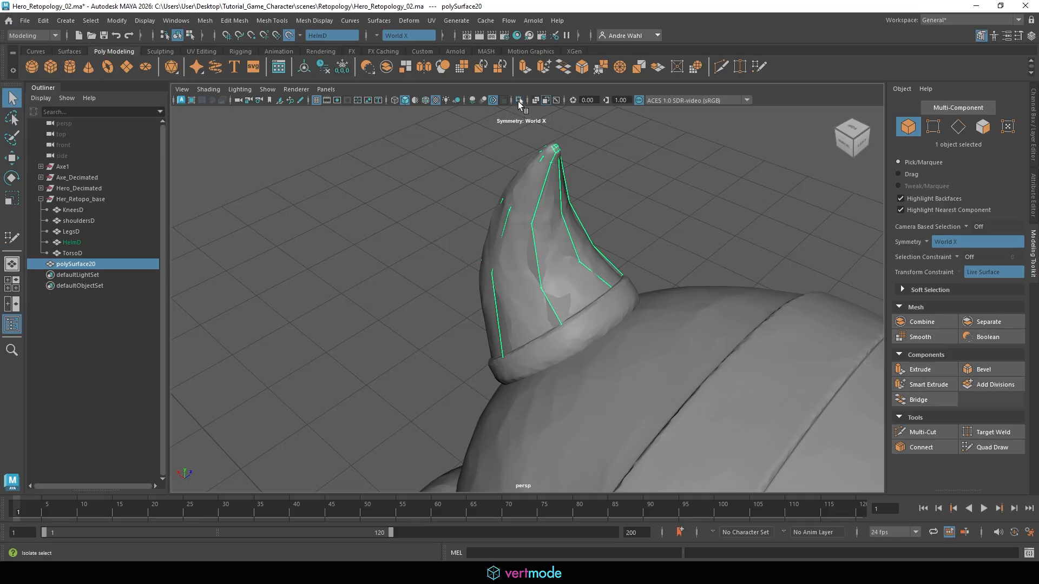
{"action": "left_click", "coordinate": [520, 103]}
{"action": "right_click_drag", "start_coordinate": [536, 209], "coordinate": [535, 234]}
{"action": "left_click", "coordinate": [519, 246]}
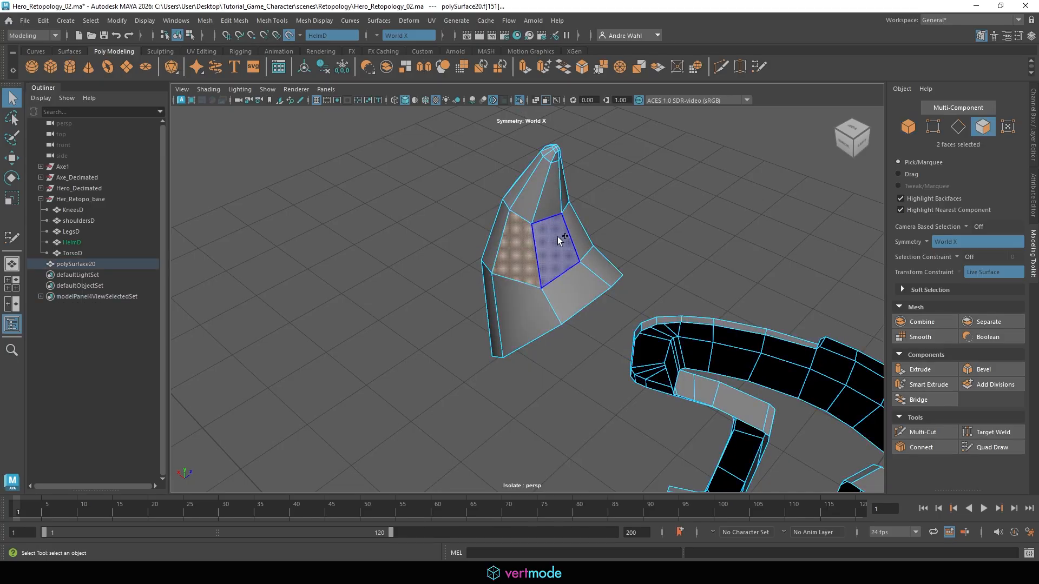
{"action": "left_click", "coordinate": [556, 237], "text": "shift"}
{"action": "left_click", "coordinate": [576, 231], "text": "shift"}
{"action": "left_click_drag", "start_coordinate": [577, 231], "coordinate": [499, 245], "text": "alt"}
{"action": "left_click_drag", "start_coordinate": [592, 255], "coordinate": [637, 276], "text": "alt"}
{"action": "right_click_drag", "start_coordinate": [498, 252], "coordinate": [571, 228]}
{"action": "left_click_drag", "start_coordinate": [587, 220], "coordinate": [657, 219], "text": "alt"}
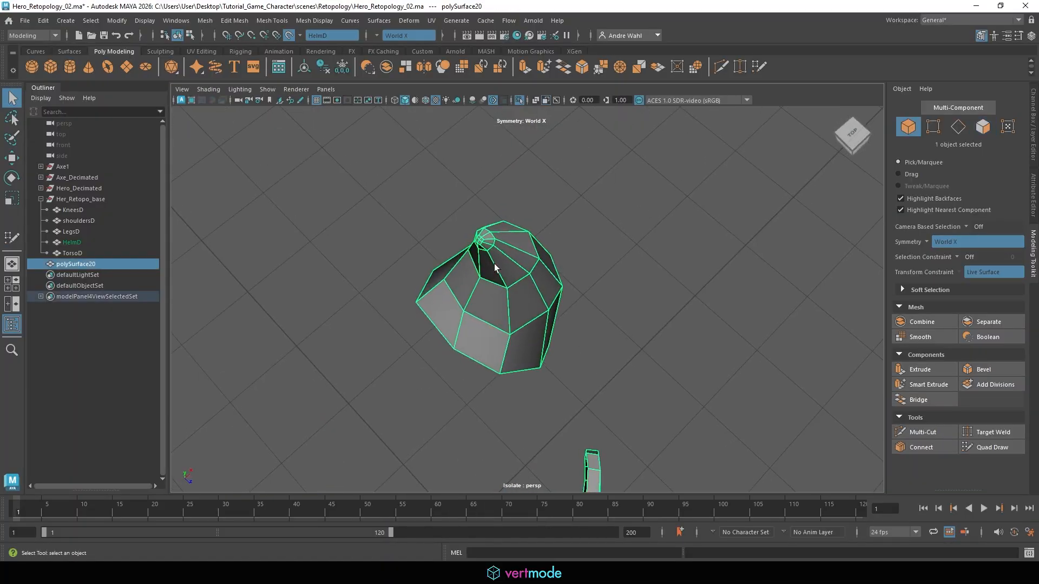
Step: Show the full helmet again and insert extra edge loops between the existing ones at the horn's tip with Quad Draw
{"action": "left_click", "coordinate": [518, 102]}
{"action": "left_click", "coordinate": [992, 447]}
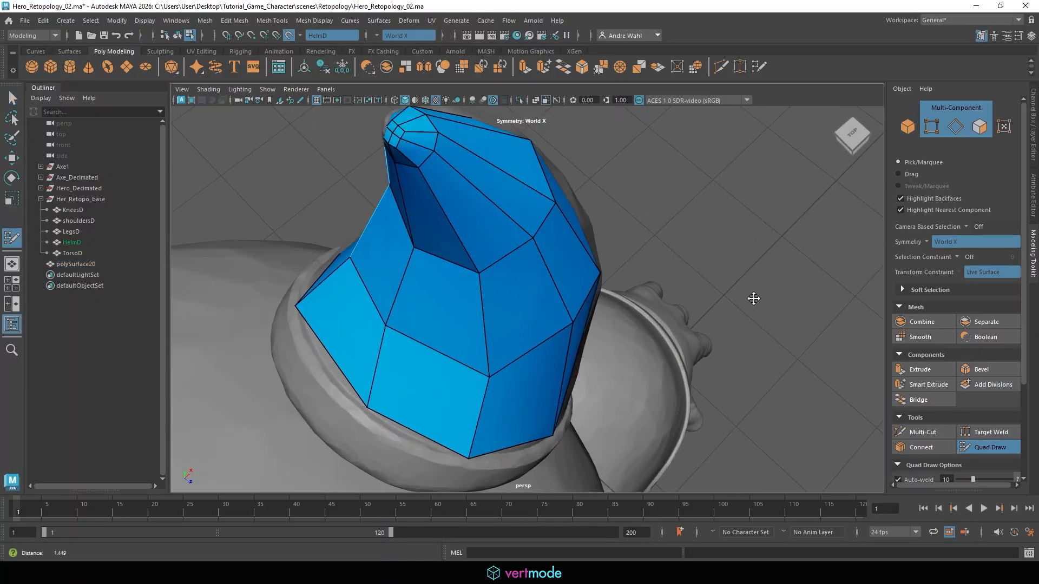
{"action": "mouse_move", "coordinate": [753, 297]}
{"action": "left_mouse_down", "text": "alt"}
{"action": "mouse_move", "coordinate": [610, 355]}
{"action": "mouse_move", "coordinate": [658, 346]}
{"action": "left_mouse_up", "text": "alt"}
{"action": "middle_click_drag", "start_coordinate": [658, 346], "coordinate": [595, 348], "text": "alt"}
{"action": "right_click_drag", "start_coordinate": [595, 348], "coordinate": [630, 353], "text": "alt"}
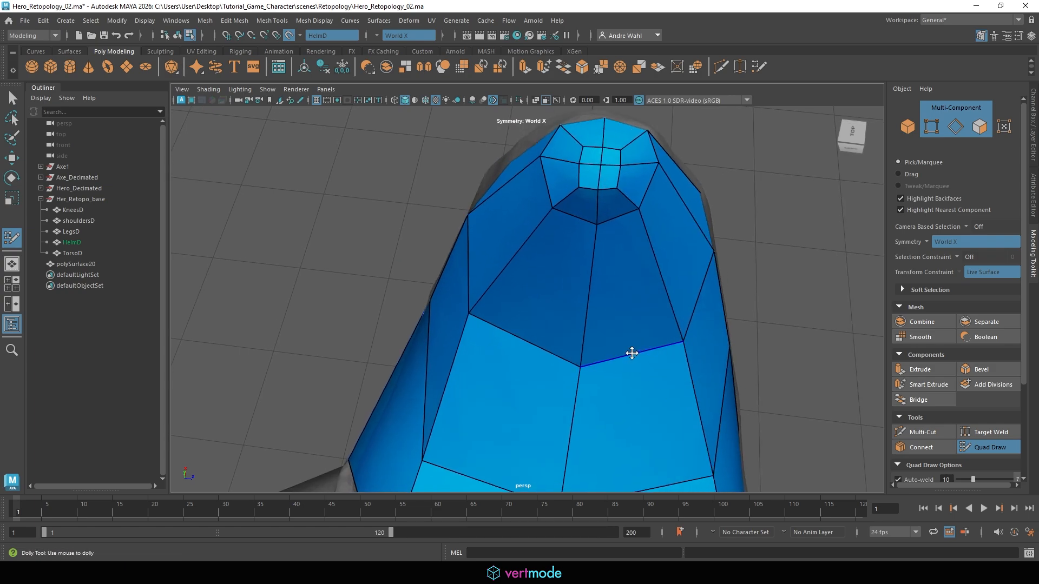
{"action": "middle_click_drag", "start_coordinate": [631, 352], "coordinate": [621, 371], "text": "alt"}
{"action": "right_click_drag", "start_coordinate": [621, 370], "coordinate": [641, 379], "text": "alt"}
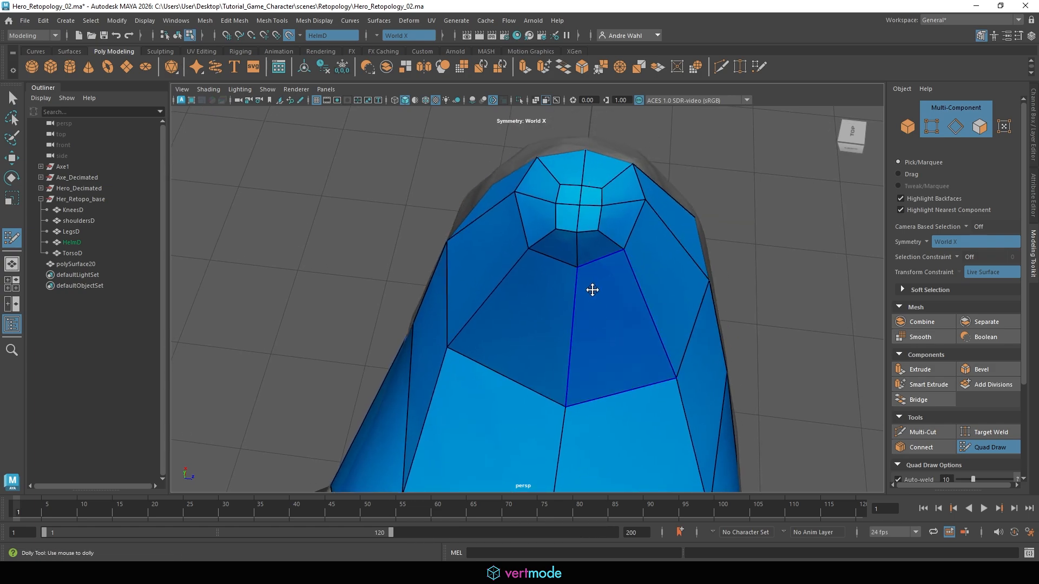
{"action": "left_click", "coordinate": [554, 214], "text": "ctrl"}
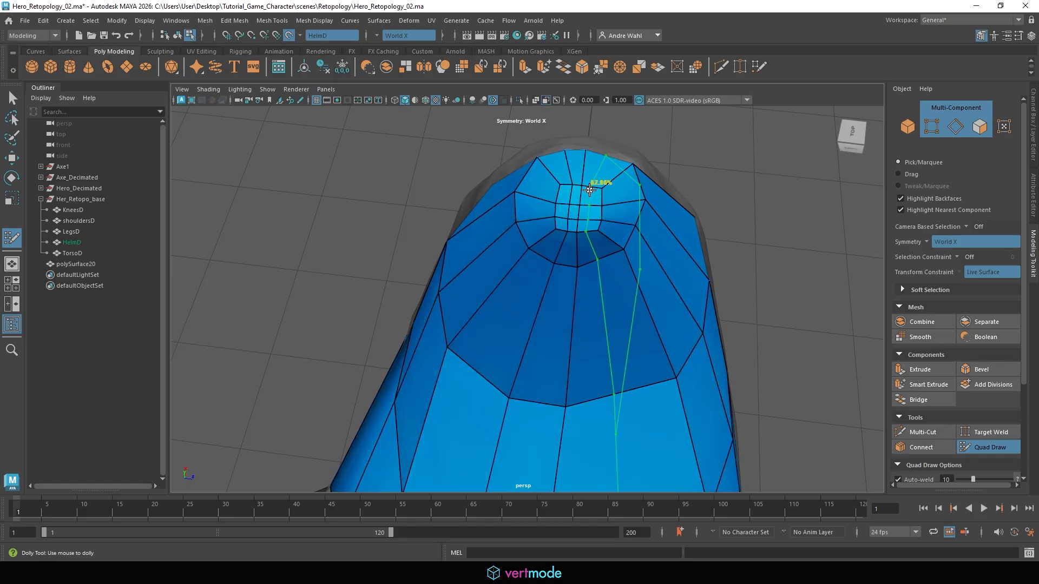
{"action": "left_click_drag", "start_coordinate": [608, 216], "coordinate": [509, 297], "text": "alt"}
{"action": "middle_click_drag", "start_coordinate": [509, 297], "coordinate": [548, 279], "text": "alt"}
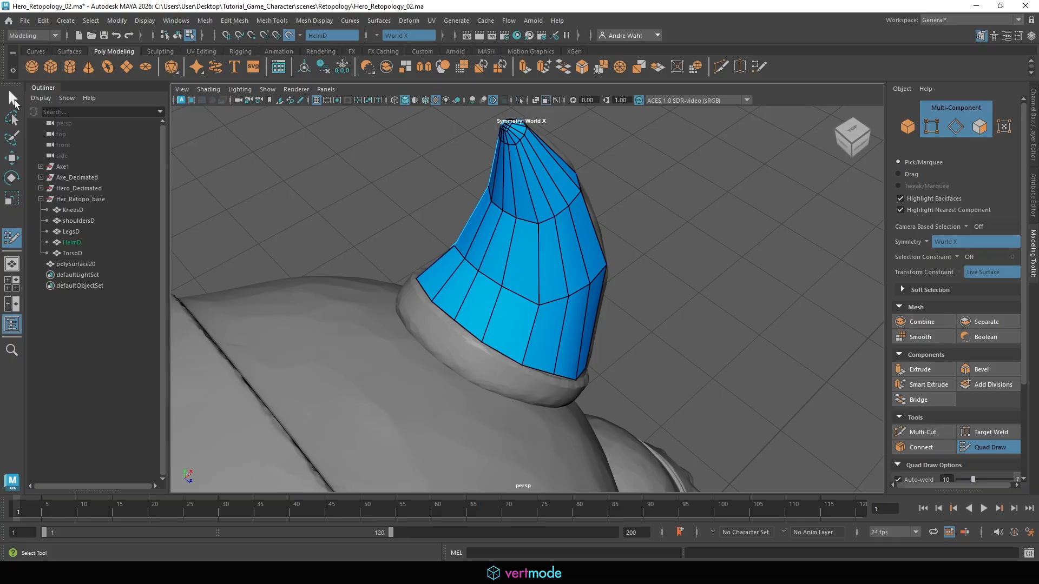
Step: Isolate the mesh again and select the whole middle ring of faces to check the denser horn's segments
{"action": "left_click", "coordinate": [13, 98]}
{"action": "right_click_drag", "start_coordinate": [515, 254], "coordinate": [553, 185]}
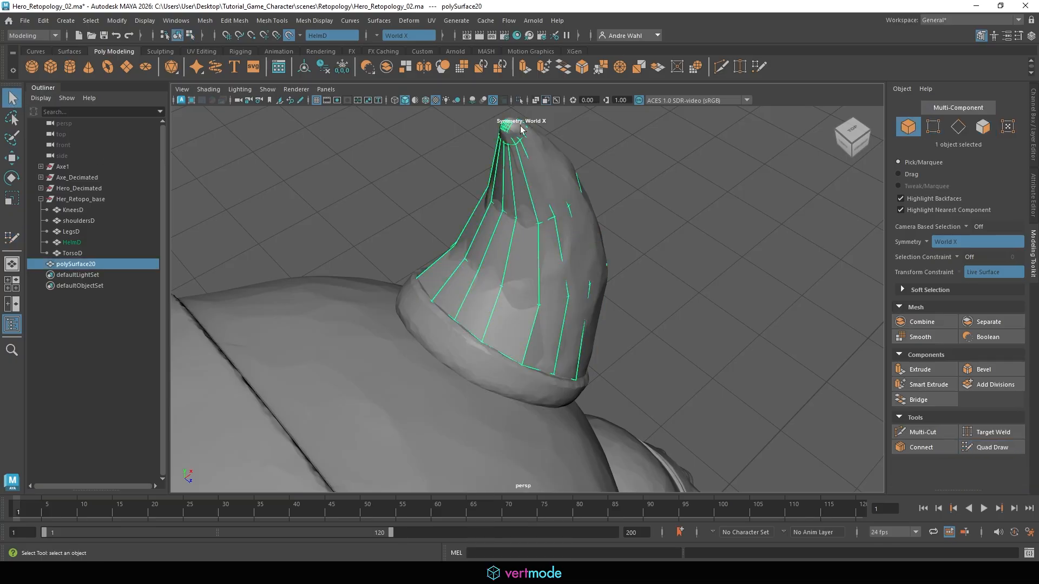
{"action": "left_click", "coordinate": [519, 101]}
{"action": "left_click_drag", "start_coordinate": [471, 233], "coordinate": [530, 259], "text": "alt"}
{"action": "right_click_drag", "start_coordinate": [530, 259], "coordinate": [528, 323]}
{"action": "left_click", "coordinate": [534, 270]}
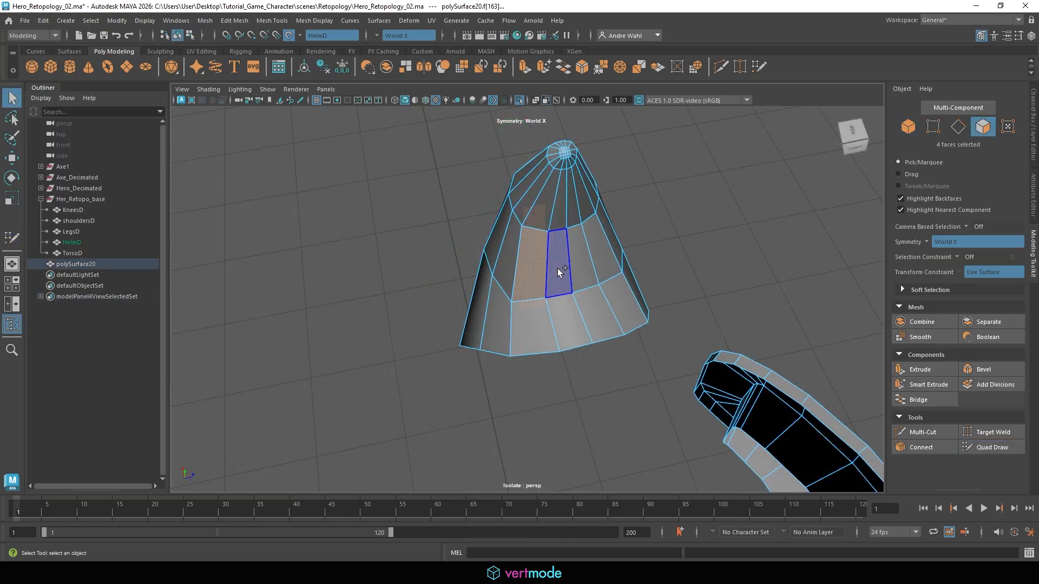
{"action": "left_click", "coordinate": [565, 268], "text": "shift"}
{"action": "left_click", "coordinate": [582, 264], "text": "shift"}
{"action": "left_click", "coordinate": [613, 238], "text": "shift"}
{"action": "left_click_drag", "start_coordinate": [614, 238], "coordinate": [415, 268], "text": "alt"}
{"action": "left_click", "coordinate": [492, 270], "text": "shift"}
{"action": "left_click", "coordinate": [533, 271], "text": "shift"}
{"action": "left_click_drag", "start_coordinate": [547, 262], "coordinate": [468, 268], "text": "alt"}
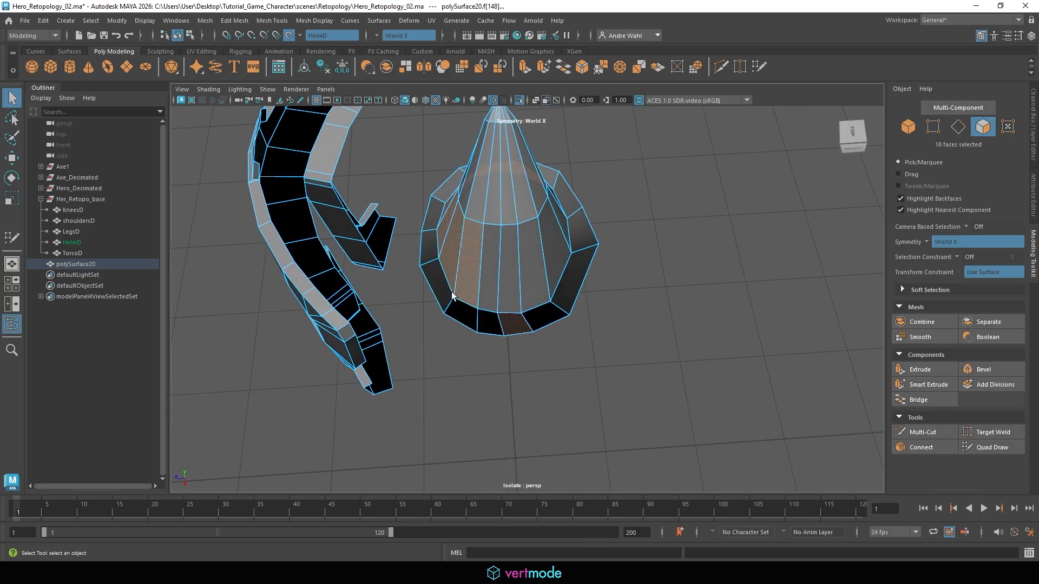
{"action": "left_click", "coordinate": [468, 268], "text": "shift"}
{"action": "left_click", "coordinate": [509, 280], "text": "shift"}
{"action": "left_click", "coordinate": [534, 274], "text": "shift"}
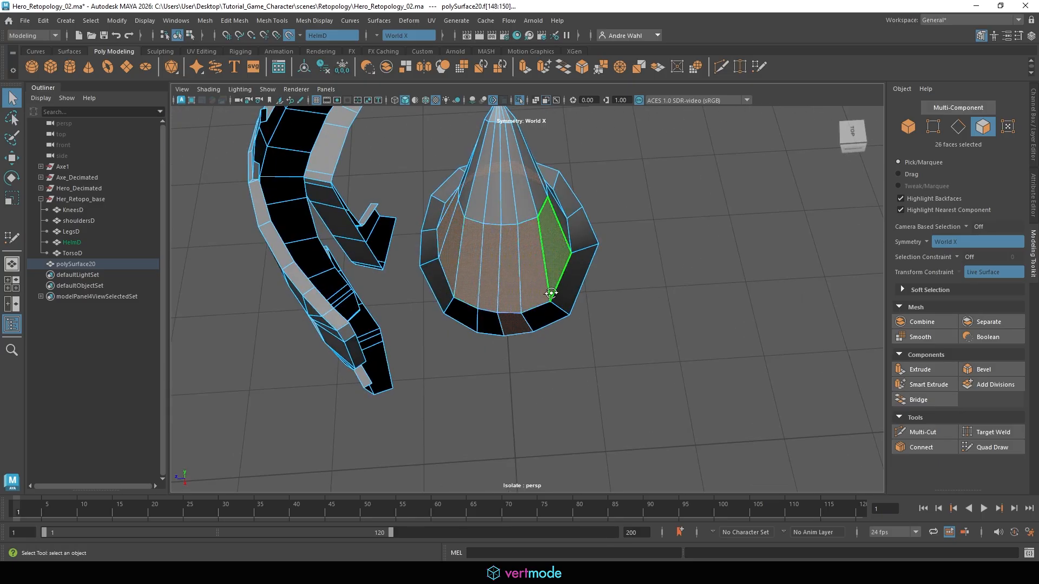
{"action": "left_click_drag", "start_coordinate": [534, 274], "coordinate": [502, 278], "text": "alt"}
{"action": "left_click", "coordinate": [502, 278], "text": "shift"}
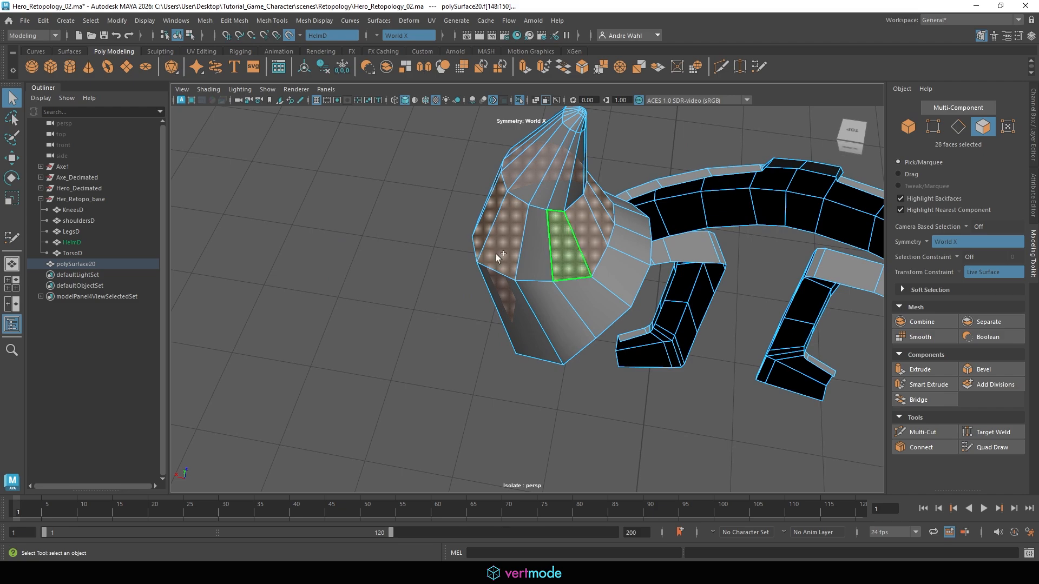
{"action": "right_click_drag", "start_coordinate": [590, 197], "coordinate": [507, 203]}
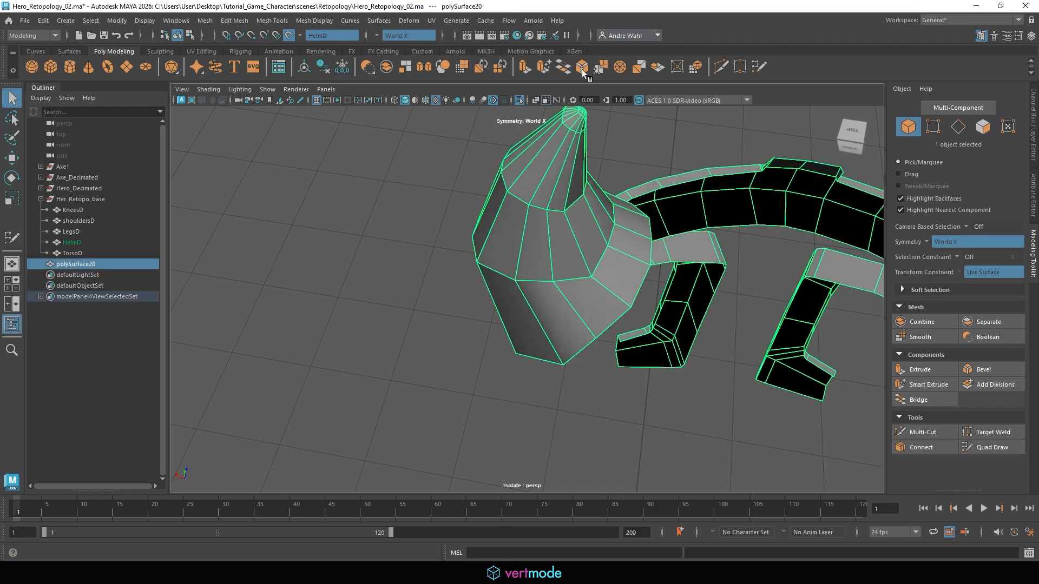
Step: Exit isolation and relax the horn mesh's lower rows and collar border all the way around with Quad Draw
{"action": "left_click", "coordinate": [517, 100]}
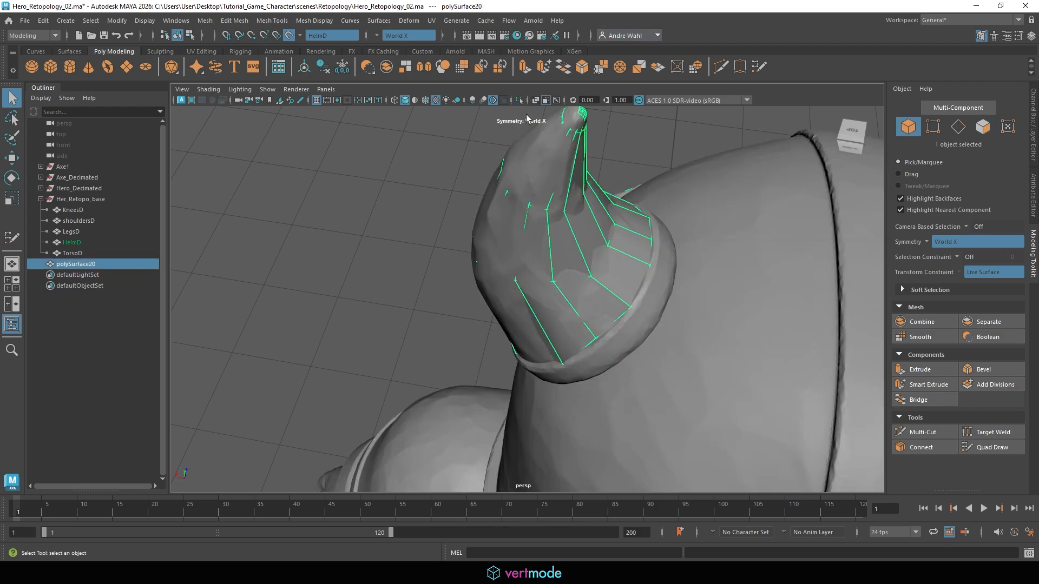
{"action": "left_click", "coordinate": [995, 449]}
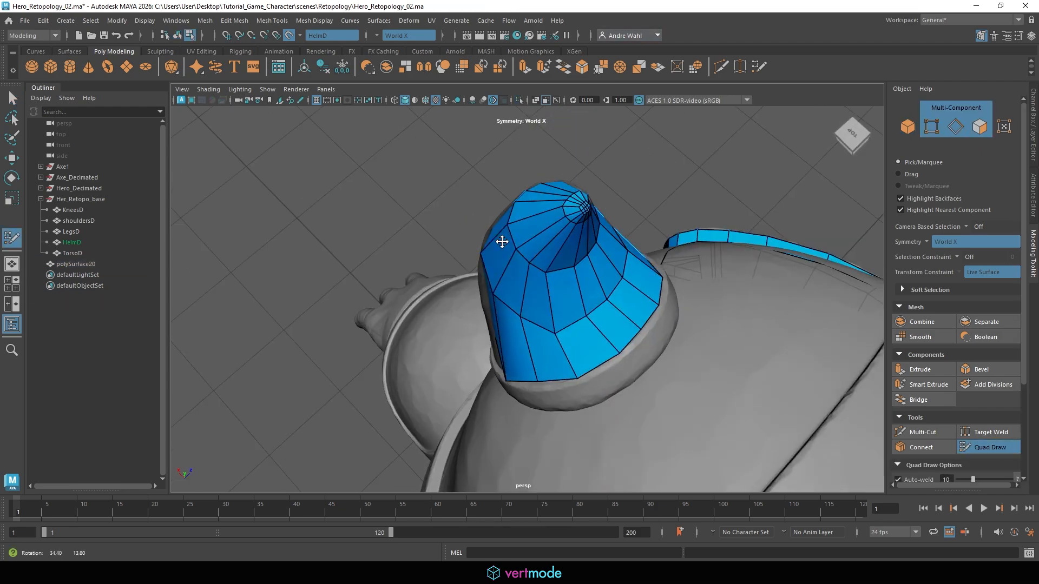
{"action": "mouse_move", "coordinate": [501, 241]}
{"action": "left_mouse_down", "text": "alt"}
{"action": "mouse_move", "coordinate": [524, 280]}
{"action": "mouse_move", "coordinate": [568, 274]}
{"action": "mouse_move", "coordinate": [525, 244]}
{"action": "left_mouse_up", "text": "alt"}
{"action": "scroll", "coordinate": [525, 279], "scroll_direction": "up", "scroll_amount": 5}
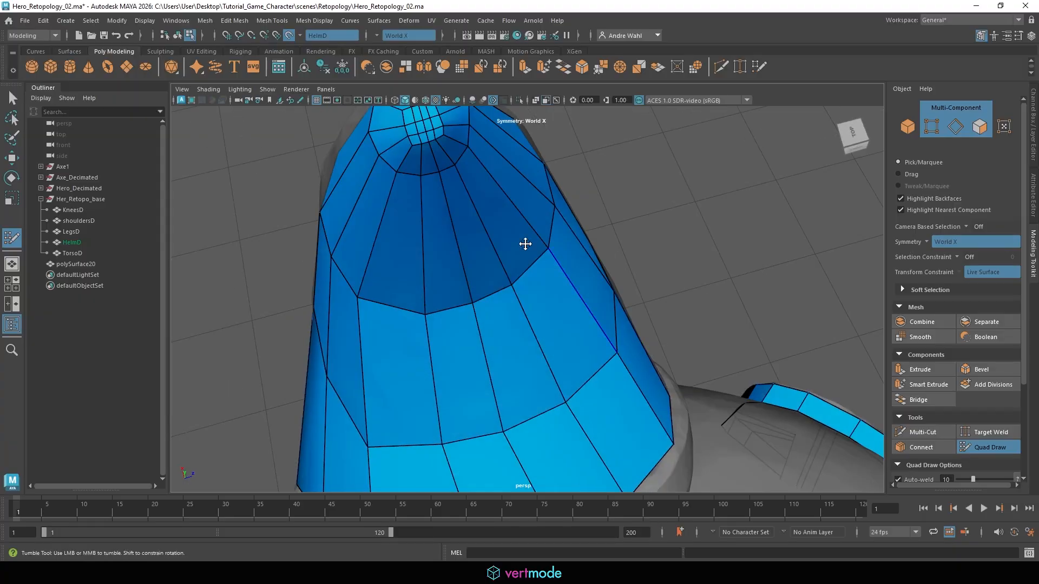
{"action": "middle_click_drag", "start_coordinate": [434, 162], "coordinate": [529, 122], "text": "alt"}
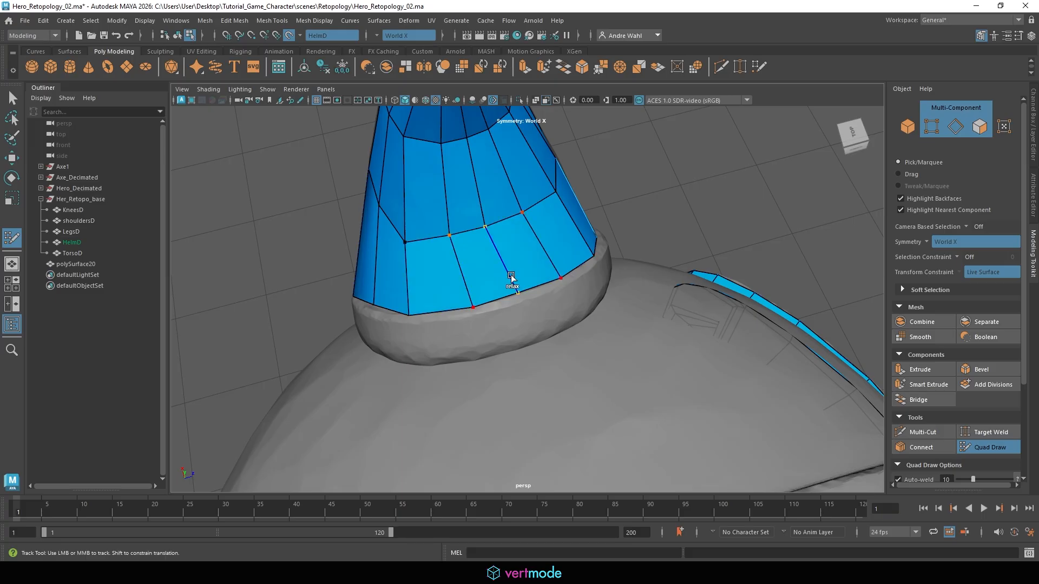
{"action": "mouse_move", "coordinate": [511, 275]}
{"action": "left_mouse_down", "text": "shift"}
{"action": "mouse_move", "coordinate": [538, 289]}
{"action": "mouse_move", "coordinate": [454, 270]}
{"action": "left_mouse_up", "text": "shift"}
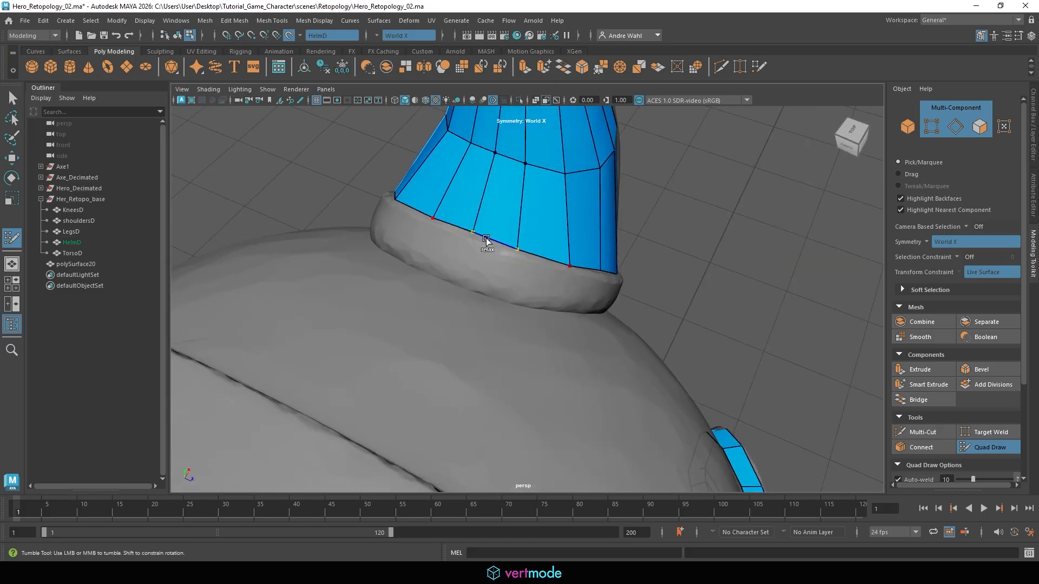
{"action": "mouse_move", "coordinate": [486, 239]}
{"action": "left_mouse_down", "text": "shift"}
{"action": "mouse_move", "coordinate": [560, 248]}
{"action": "mouse_move", "coordinate": [544, 261]}
{"action": "mouse_move", "coordinate": [579, 312]}
{"action": "mouse_move", "coordinate": [587, 230]}
{"action": "mouse_move", "coordinate": [593, 318]}
{"action": "mouse_move", "coordinate": [563, 294]}
{"action": "mouse_move", "coordinate": [622, 325]}
{"action": "mouse_move", "coordinate": [538, 323]}
{"action": "mouse_move", "coordinate": [506, 306]}
{"action": "left_mouse_up", "text": "shift"}
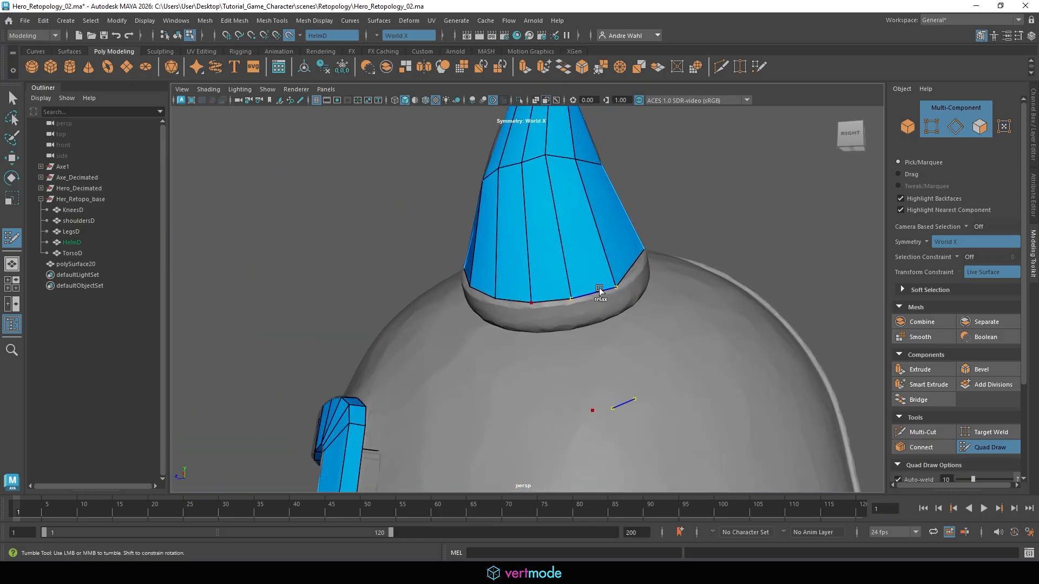
{"action": "mouse_move", "coordinate": [599, 287]}
{"action": "left_mouse_down", "text": "shift"}
{"action": "mouse_move", "coordinate": [593, 276]}
{"action": "mouse_move", "coordinate": [546, 276]}
{"action": "mouse_move", "coordinate": [590, 269]}
{"action": "mouse_move", "coordinate": [528, 313]}
{"action": "mouse_move", "coordinate": [505, 316]}
{"action": "mouse_move", "coordinate": [518, 279]}
{"action": "left_mouse_up", "text": "shift"}
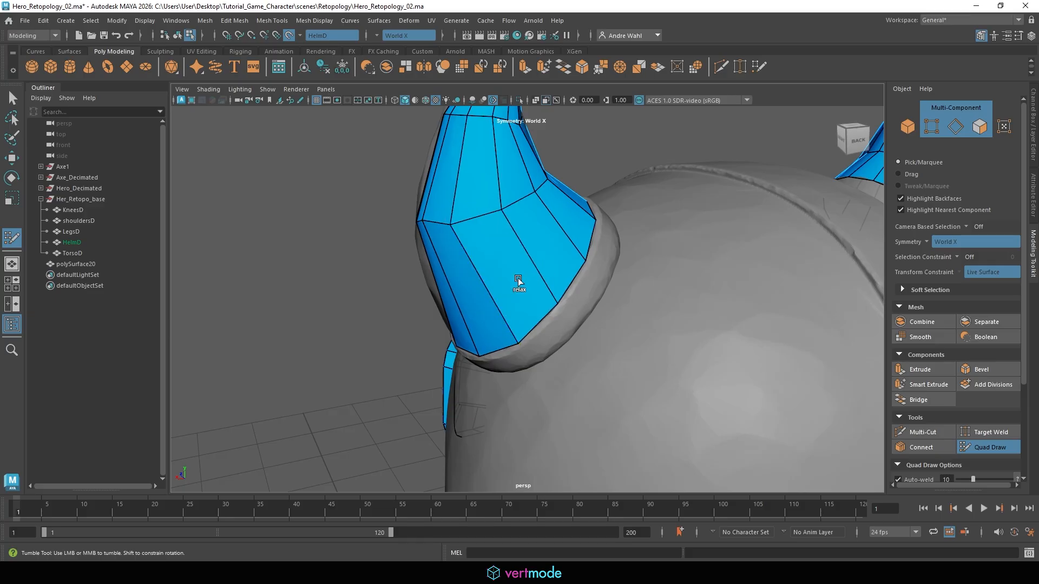
{"action": "middle_click_drag", "start_coordinate": [518, 278], "coordinate": [505, 233], "text": "alt"}
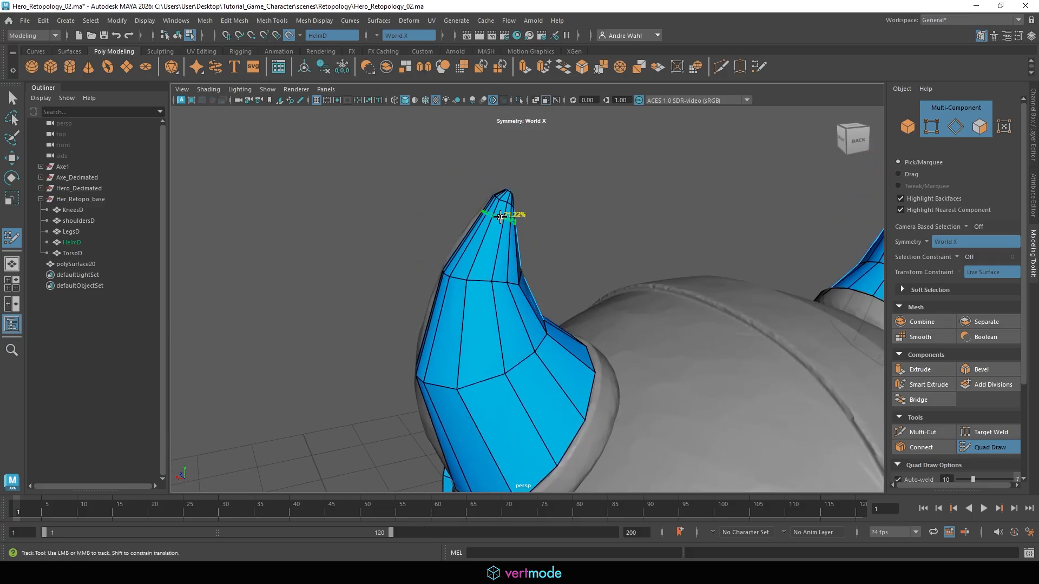
Step: Insert additional crosswise edge loops with Quad Draw between the existing rows, from the horn's tip down to its base
{"action": "left_click", "coordinate": [500, 217], "text": "ctrl"}
{"action": "left_click", "coordinate": [491, 232], "text": "ctrl"}
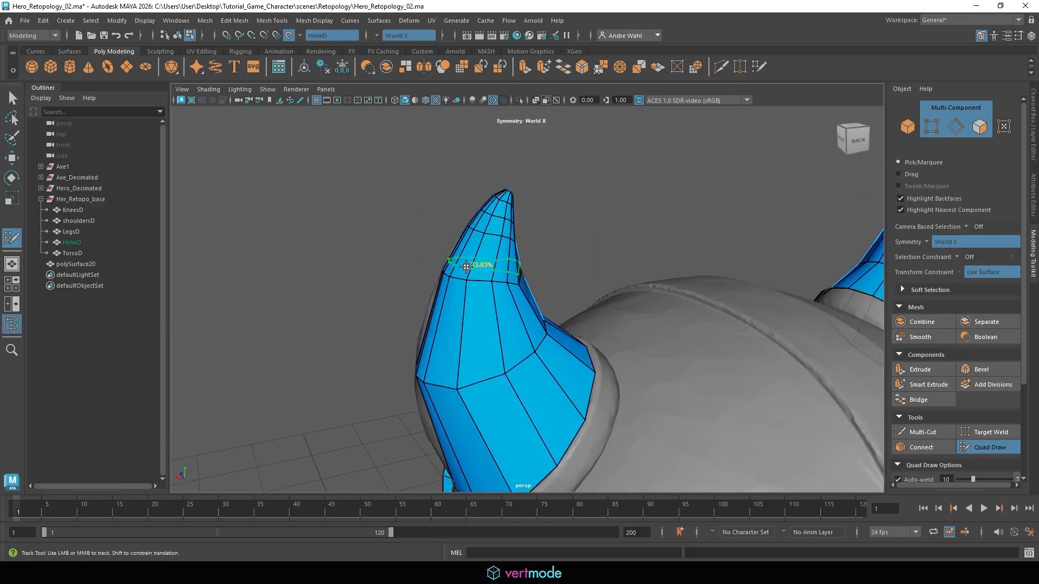
{"action": "left_click", "coordinate": [469, 254], "text": "ctrl"}
{"action": "left_click", "coordinate": [483, 304], "text": "ctrl"}
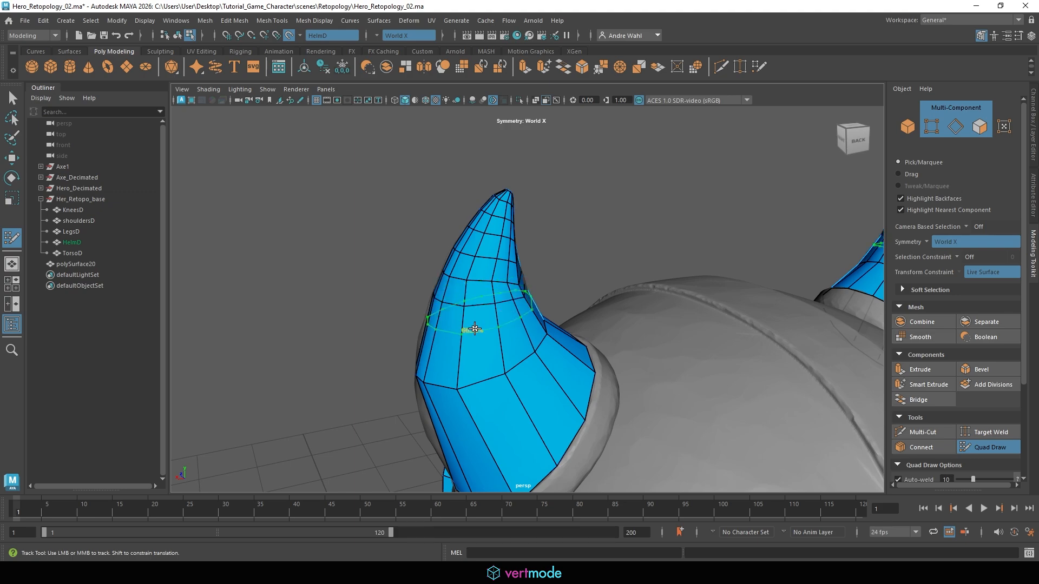
{"action": "left_click", "coordinate": [472, 329], "text": "ctrl"}
{"action": "left_click", "coordinate": [472, 358], "text": "ctrl"}
{"action": "left_click", "coordinate": [490, 412], "text": "ctrl"}
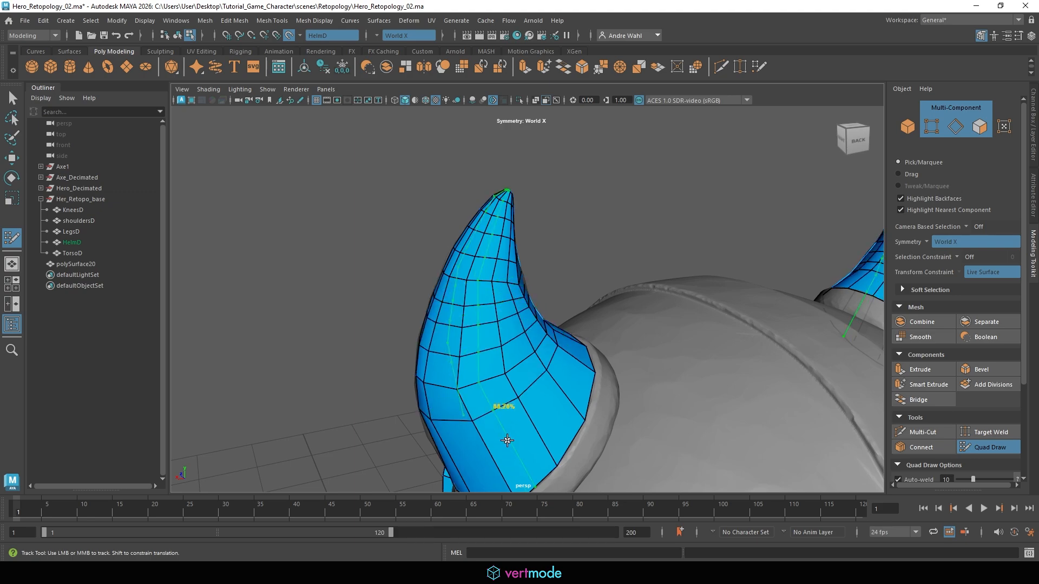
{"action": "left_click", "coordinate": [493, 446], "text": "ctrl"}
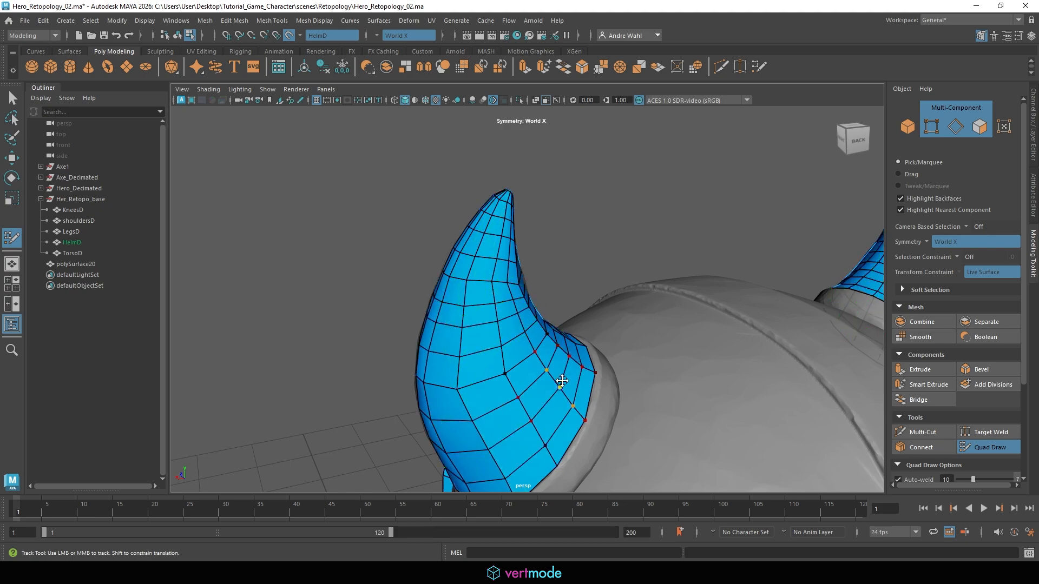
Step: Relax the denser horn mesh along its lower rows and collar border, at the back and the inner side
{"action": "mouse_move", "coordinate": [561, 385]}
{"action": "left_mouse_down", "text": "alt"}
{"action": "mouse_move", "coordinate": [444, 271]}
{"action": "mouse_move", "coordinate": [453, 278]}
{"action": "mouse_move", "coordinate": [459, 213]}
{"action": "mouse_move", "coordinate": [453, 238]}
{"action": "mouse_move", "coordinate": [621, 289]}
{"action": "left_mouse_up", "text": "alt"}
{"action": "left_click_drag", "start_coordinate": [467, 359], "coordinate": [470, 389], "text": "shift"}
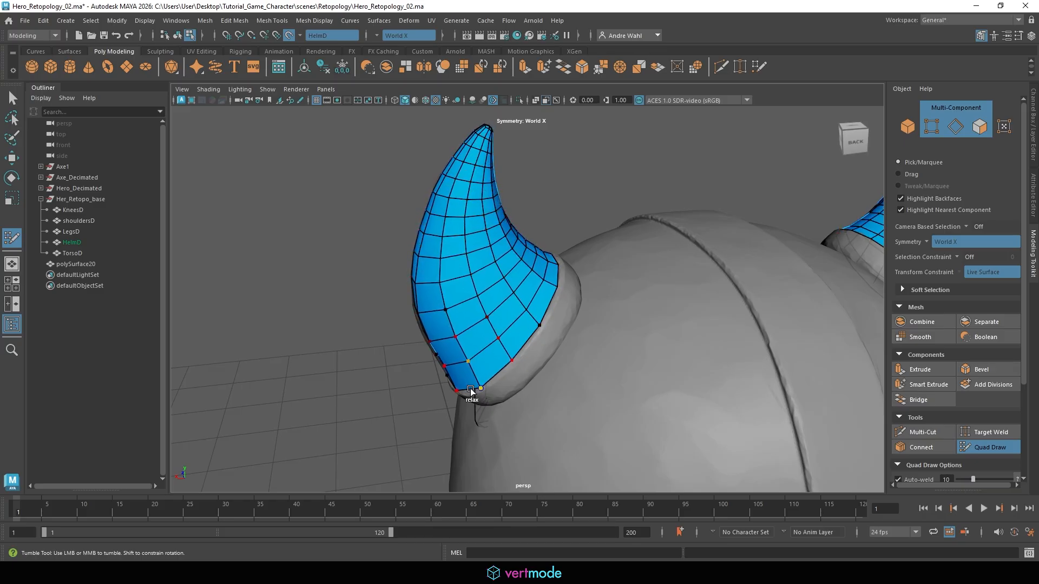
{"action": "mouse_move", "coordinate": [525, 348]}
{"action": "left_mouse_down", "text": "alt"}
{"action": "mouse_move", "coordinate": [642, 301]}
{"action": "mouse_move", "coordinate": [741, 302]}
{"action": "left_mouse_up", "text": "alt"}
{"action": "mouse_move", "coordinate": [612, 319]}
{"action": "left_mouse_down", "text": "shift"}
{"action": "mouse_move", "coordinate": [551, 248]}
{"action": "mouse_move", "coordinate": [587, 320]}
{"action": "mouse_move", "coordinate": [711, 308]}
{"action": "left_mouse_up", "text": "shift"}
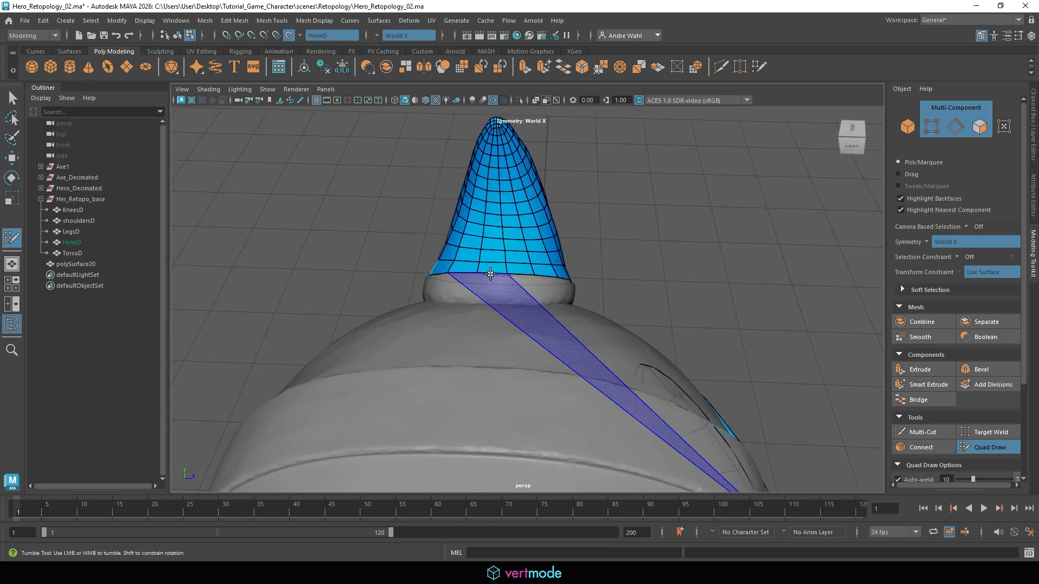
{"action": "mouse_move", "coordinate": [469, 262]}
{"action": "left_mouse_down", "text": "shift"}
{"action": "mouse_move", "coordinate": [531, 252]}
{"action": "mouse_move", "coordinate": [480, 235]}
{"action": "left_mouse_up", "text": "shift"}
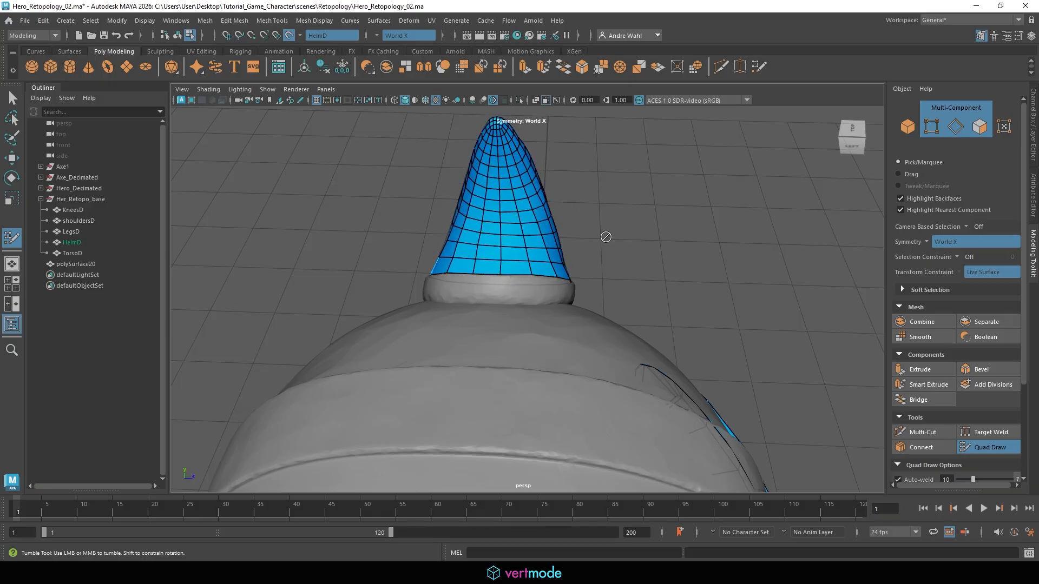
Step: Check the horn mesh from the front and outer side and relax its upper rows near the tip with Quad Draw
{"action": "left_click_drag", "start_coordinate": [606, 237], "coordinate": [501, 195], "text": "alt"}
{"action": "middle_click_drag", "start_coordinate": [482, 174], "coordinate": [408, 231], "text": "alt"}
{"action": "right_click_drag", "start_coordinate": [408, 231], "coordinate": [387, 234], "text": "alt"}
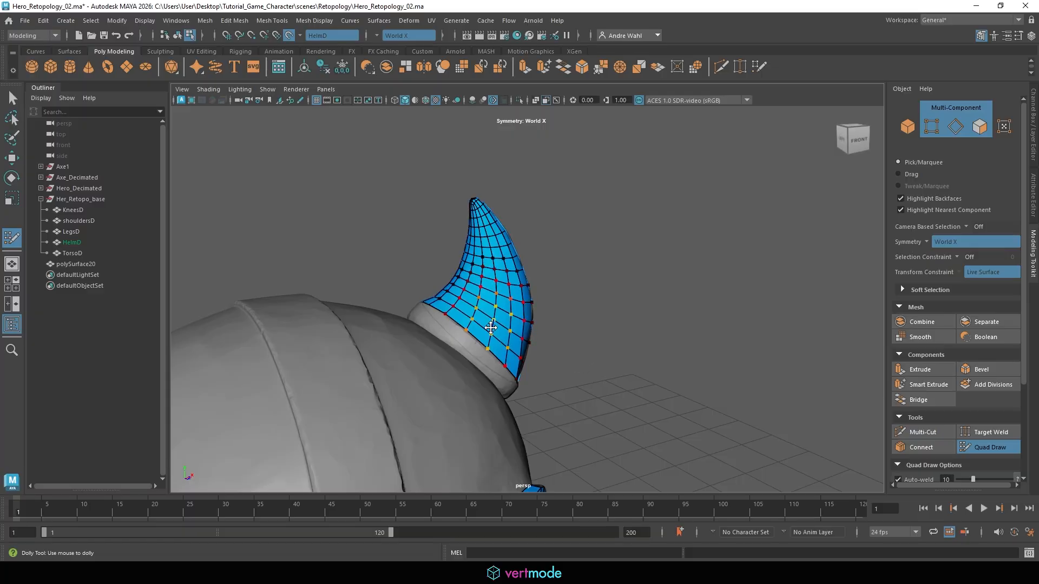
{"action": "left_click_drag", "start_coordinate": [491, 328], "coordinate": [422, 267], "text": "alt"}
{"action": "middle_click_drag", "start_coordinate": [422, 267], "coordinate": [368, 204], "text": "alt"}
{"action": "right_click_drag", "start_coordinate": [368, 204], "coordinate": [428, 260], "text": "alt"}
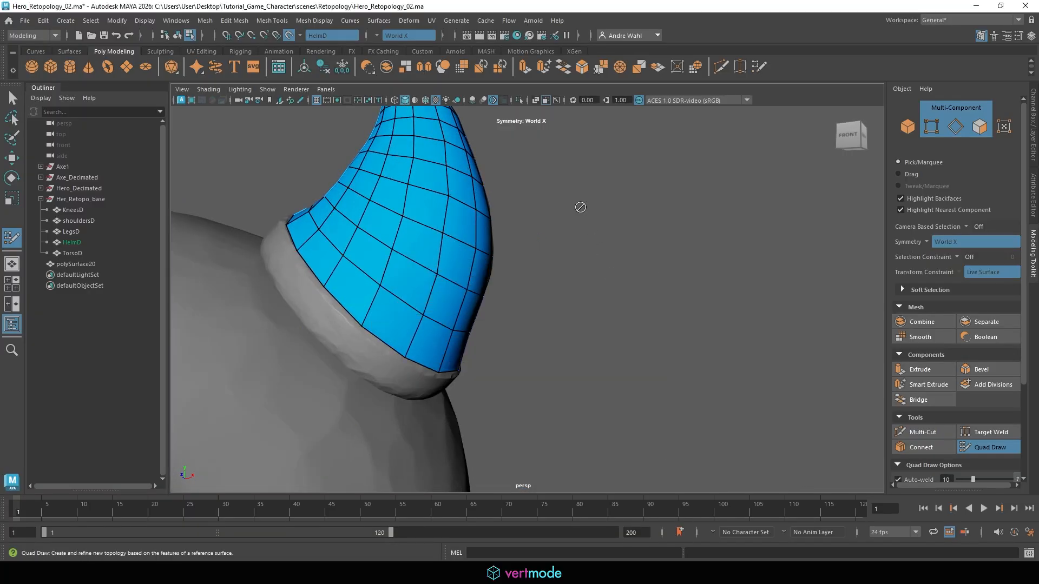
{"action": "key", "text": "space"}
{"action": "left_click_drag", "start_coordinate": [601, 237], "coordinate": [725, 224], "text": "alt"}
{"action": "key", "text": "space"}
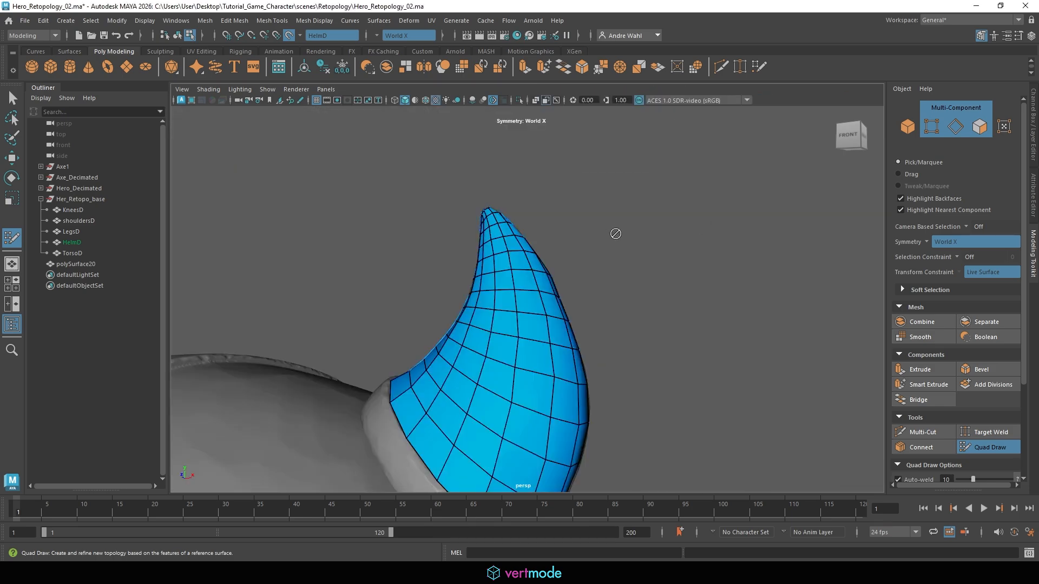
{"action": "left_click_drag", "start_coordinate": [614, 232], "coordinate": [645, 248], "text": "alt"}
{"action": "left_click_drag", "start_coordinate": [460, 221], "coordinate": [447, 223], "text": "shift"}
Step: Delete four surplus crosswise edge loops from the upper and middle horn with Quad Draw to space the rows wider
{"action": "middle_click_drag", "start_coordinate": [488, 185], "coordinate": [525, 282], "text": "alt"}
{"action": "right_click_drag", "start_coordinate": [527, 282], "coordinate": [860, 283], "text": "alt"}
{"action": "middle_click_drag", "start_coordinate": [496, 292], "coordinate": [491, 289], "text": "alt"}
{"action": "left_click_drag", "start_coordinate": [490, 289], "coordinate": [682, 213], "text": "alt"}
{"action": "left_click", "coordinate": [620, 246], "text": "ctrl+shift"}
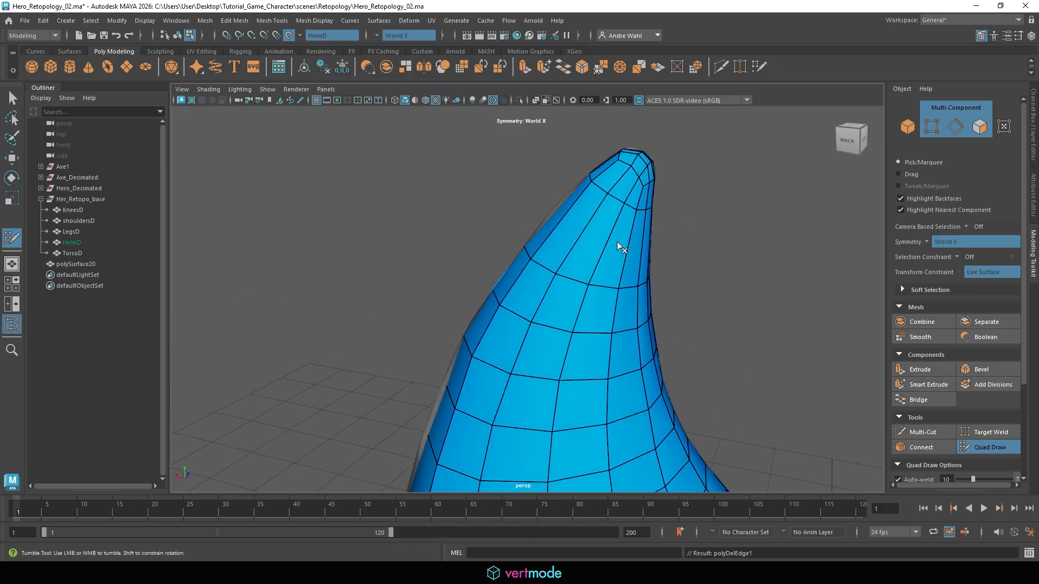
{"action": "left_click", "coordinate": [586, 334], "text": "ctrl+shift"}
{"action": "right_click_drag", "start_coordinate": [670, 292], "coordinate": [630, 283], "text": "alt"}
{"action": "middle_click_drag", "start_coordinate": [631, 283], "coordinate": [628, 196], "text": "alt"}
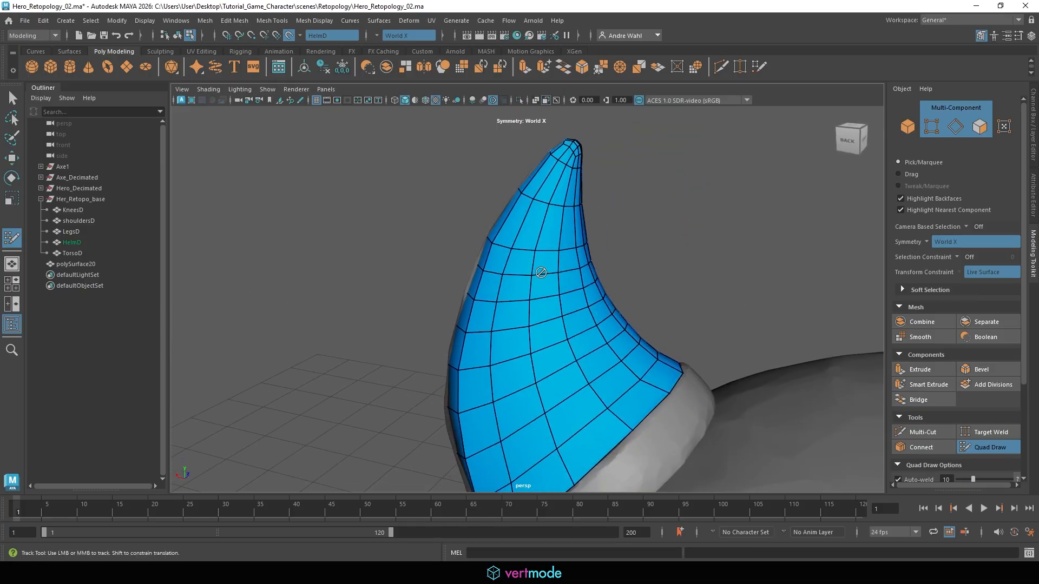
{"action": "left_click", "coordinate": [543, 273], "text": "ctrl+shift"}
{"action": "left_click", "coordinate": [547, 321], "text": "ctrl+shift"}
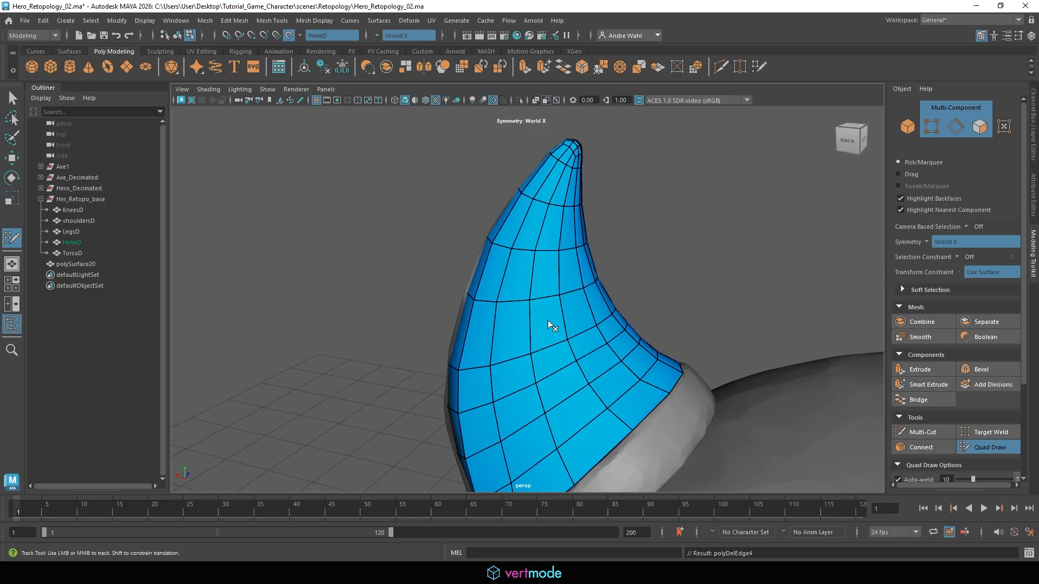
Step: Delete two surplus edge loops across the lower part of the helmet horn's retopology mesh
{"action": "left_click", "coordinate": [557, 372], "text": "ctrl+shift"}
{"action": "mouse_move", "coordinate": [616, 342]}
{"action": "middle_mouse_down", "text": "alt"}
{"action": "mouse_move", "coordinate": [613, 270]}
{"action": "mouse_move", "coordinate": [610, 295]}
{"action": "middle_mouse_up", "text": "alt"}
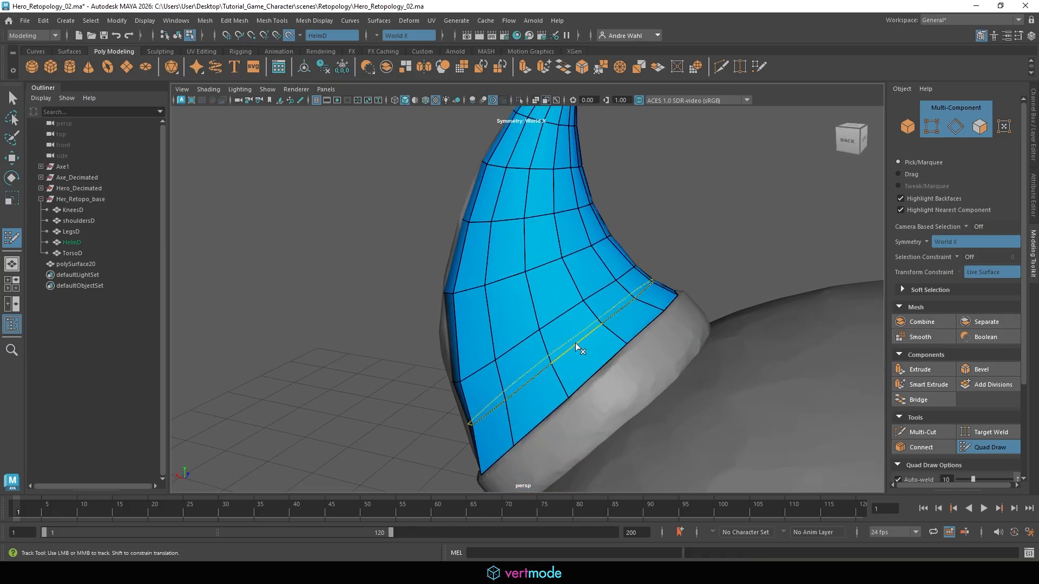
{"action": "left_click", "coordinate": [575, 343], "text": "ctrl+shift"}
Step: Reposition the horn mesh's lower border vertices on the back and outer side to follow the collar's upper rim
{"action": "right_click_drag", "start_coordinate": [655, 290], "coordinate": [616, 286], "text": "alt"}
{"action": "middle_click_drag", "start_coordinate": [616, 286], "coordinate": [618, 219], "text": "alt"}
{"action": "left_click_drag", "start_coordinate": [627, 235], "coordinate": [749, 260], "text": "alt"}
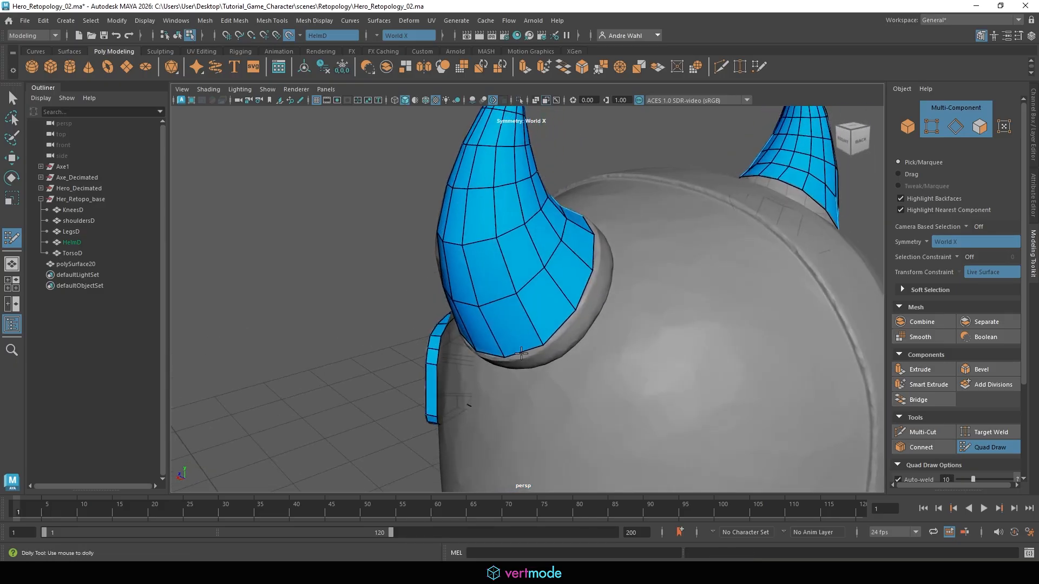
{"action": "right_click_drag", "start_coordinate": [503, 373], "coordinate": [594, 358], "text": "alt"}
{"action": "left_click_drag", "start_coordinate": [530, 367], "coordinate": [554, 360], "text": "alt"}
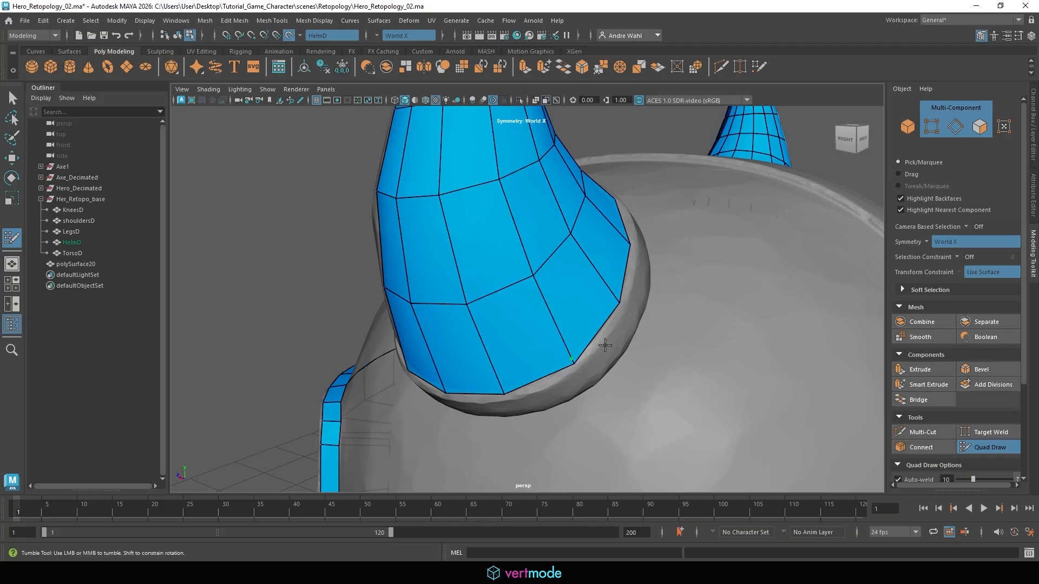
{"action": "middle_click_drag", "start_coordinate": [594, 338], "coordinate": [594, 313], "text": "alt"}
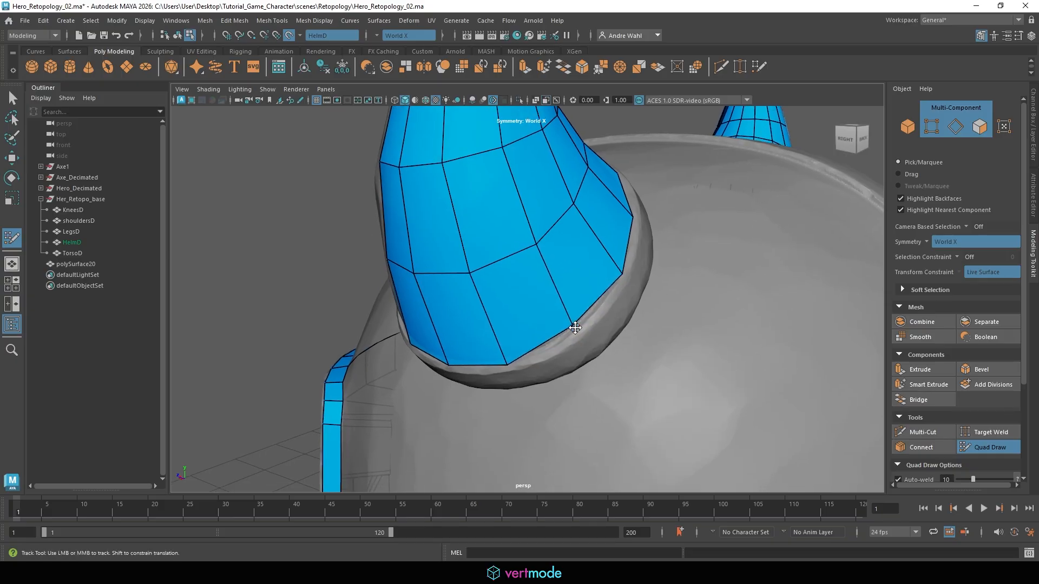
{"action": "left_click_drag", "start_coordinate": [568, 324], "coordinate": [523, 358], "text": "alt"}
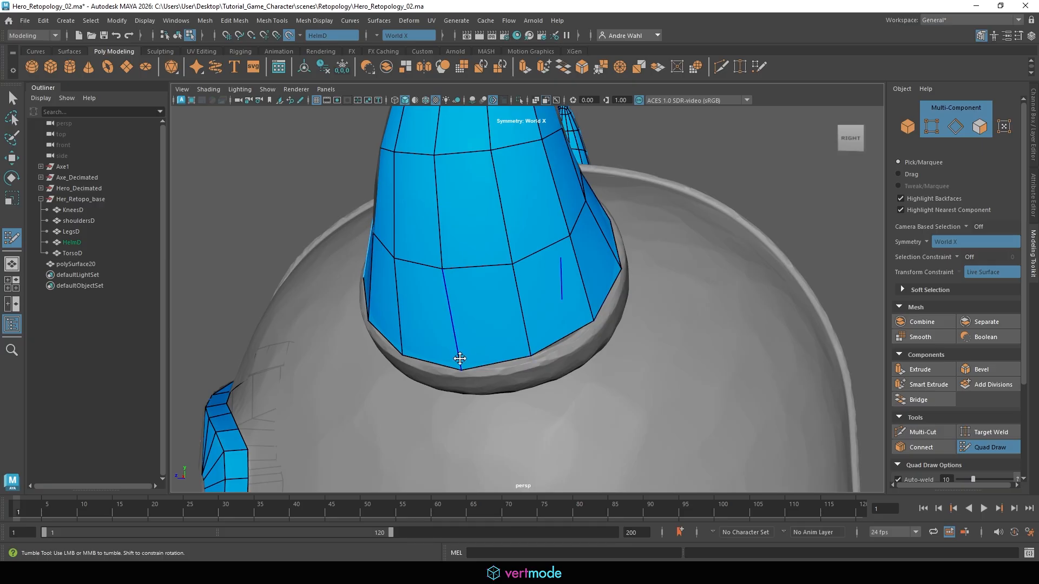
{"action": "left_click_drag", "start_coordinate": [458, 368], "coordinate": [487, 359], "text": "alt"}
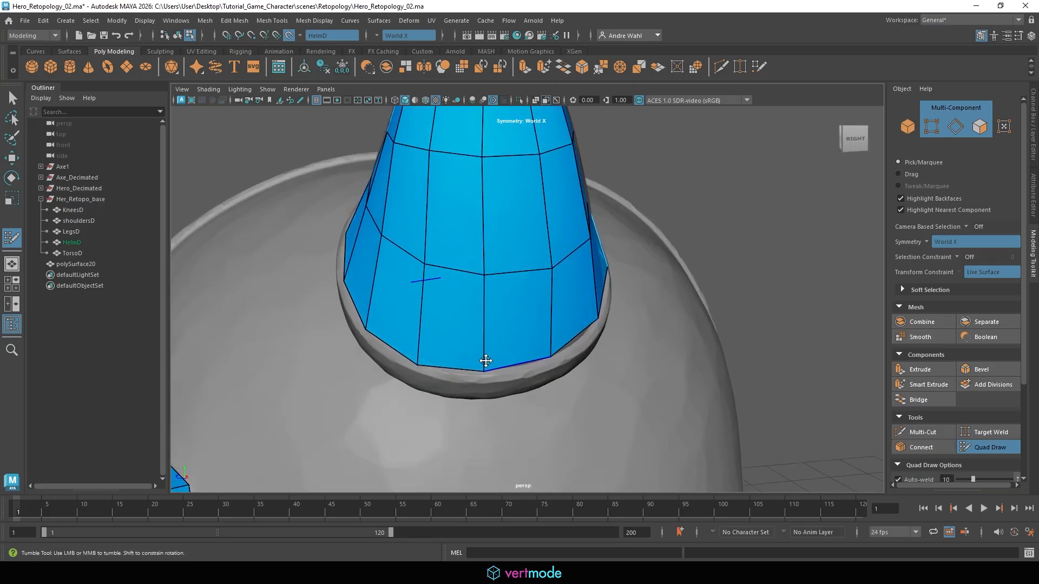
{"action": "middle_click_drag", "start_coordinate": [487, 359], "coordinate": [537, 333], "text": "alt"}
{"action": "left_click_drag", "start_coordinate": [488, 345], "coordinate": [489, 334]}
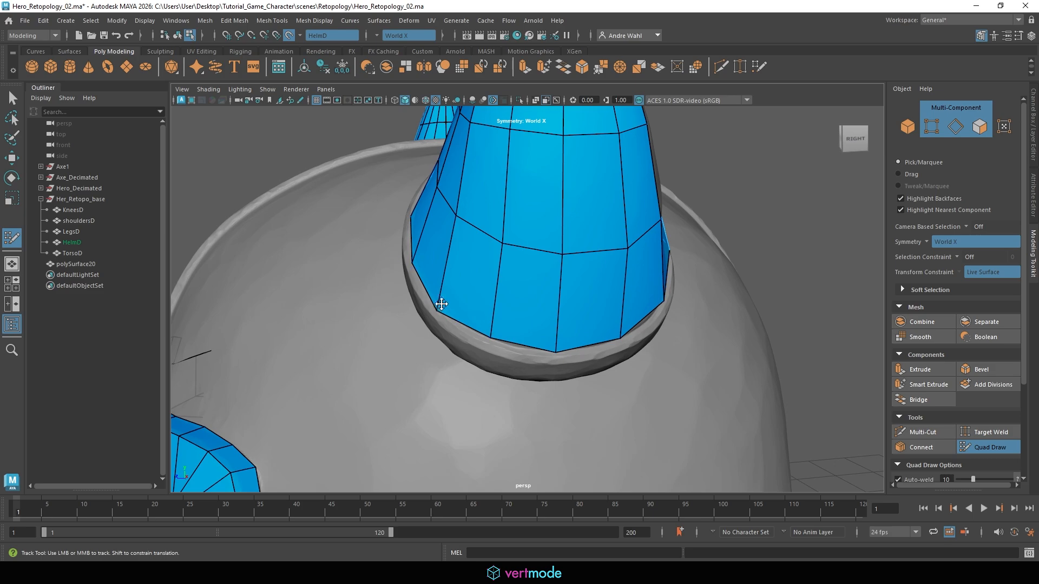
Step: Reposition the lower border vertices on the horn's front and inner side to align with the collar rim
{"action": "mouse_move", "coordinate": [442, 304]}
{"action": "left_mouse_down"}
{"action": "mouse_move", "coordinate": [436, 295]}
{"action": "mouse_move", "coordinate": [473, 311]}
{"action": "mouse_move", "coordinate": [455, 316]}
{"action": "mouse_move", "coordinate": [446, 287]}
{"action": "left_mouse_up"}
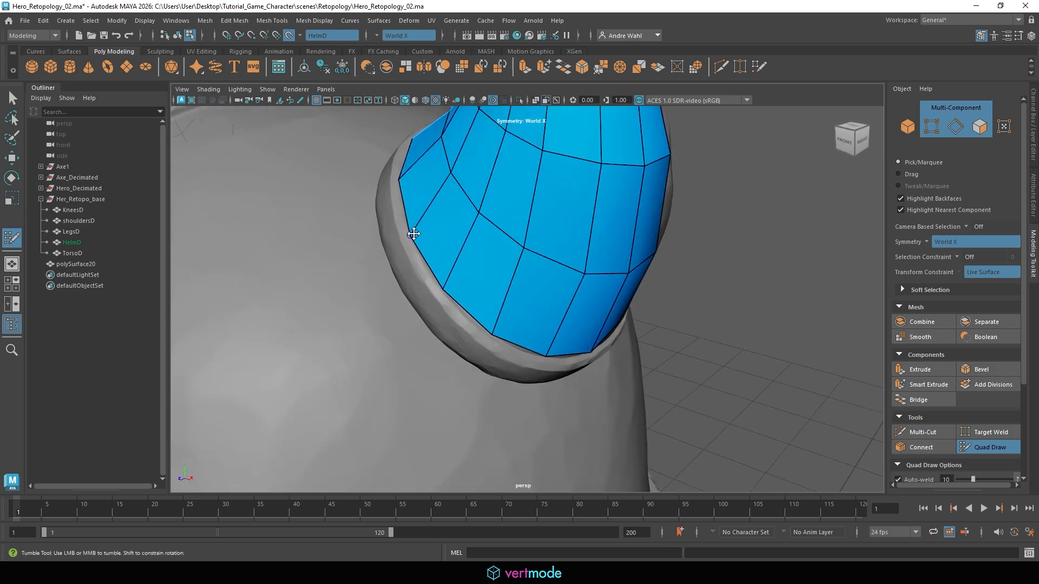
{"action": "mouse_move", "coordinate": [413, 233]}
{"action": "left_mouse_down"}
{"action": "mouse_move", "coordinate": [435, 277]}
{"action": "mouse_move", "coordinate": [432, 302]}
{"action": "left_mouse_up"}
{"action": "left_click_drag", "start_coordinate": [393, 226], "coordinate": [393, 235]}
{"action": "left_click_drag", "start_coordinate": [381, 183], "coordinate": [442, 203], "text": "alt"}
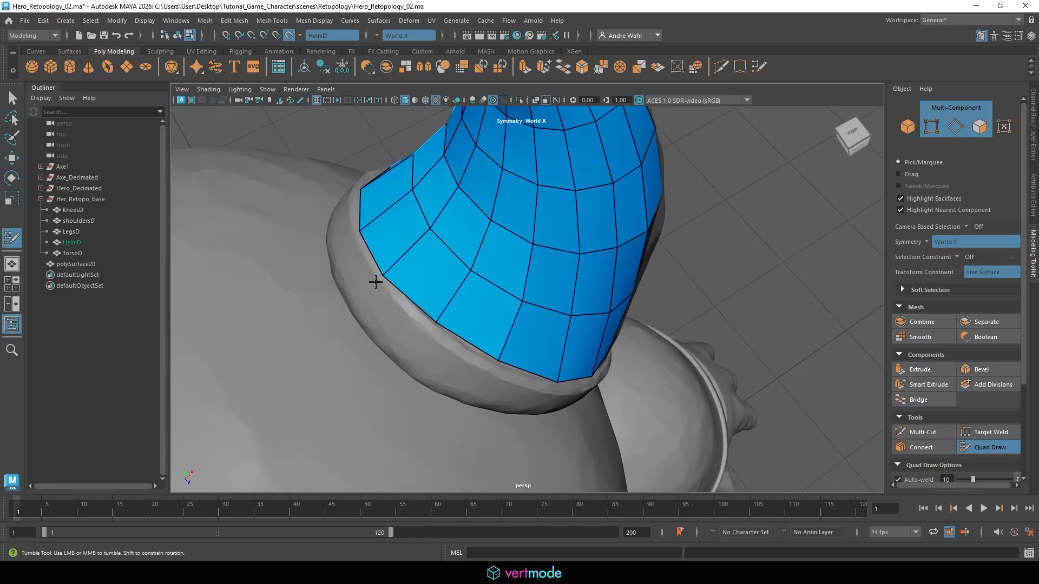
{"action": "mouse_move", "coordinate": [383, 272]}
{"action": "left_mouse_down"}
{"action": "mouse_move", "coordinate": [395, 262]}
{"action": "mouse_move", "coordinate": [390, 269]}
{"action": "mouse_move", "coordinate": [511, 336]}
{"action": "left_mouse_up"}
{"action": "mouse_move", "coordinate": [442, 344]}
{"action": "left_mouse_down"}
{"action": "mouse_move", "coordinate": [445, 323]}
{"action": "mouse_move", "coordinate": [441, 338]}
{"action": "left_mouse_up"}
Step: Even out the lower border vertices on the horn's back so the open edge matches the collar rim
{"action": "middle_click_drag", "start_coordinate": [469, 323], "coordinate": [498, 280], "text": "alt"}
{"action": "left_click_drag", "start_coordinate": [498, 280], "coordinate": [595, 283], "text": "alt"}
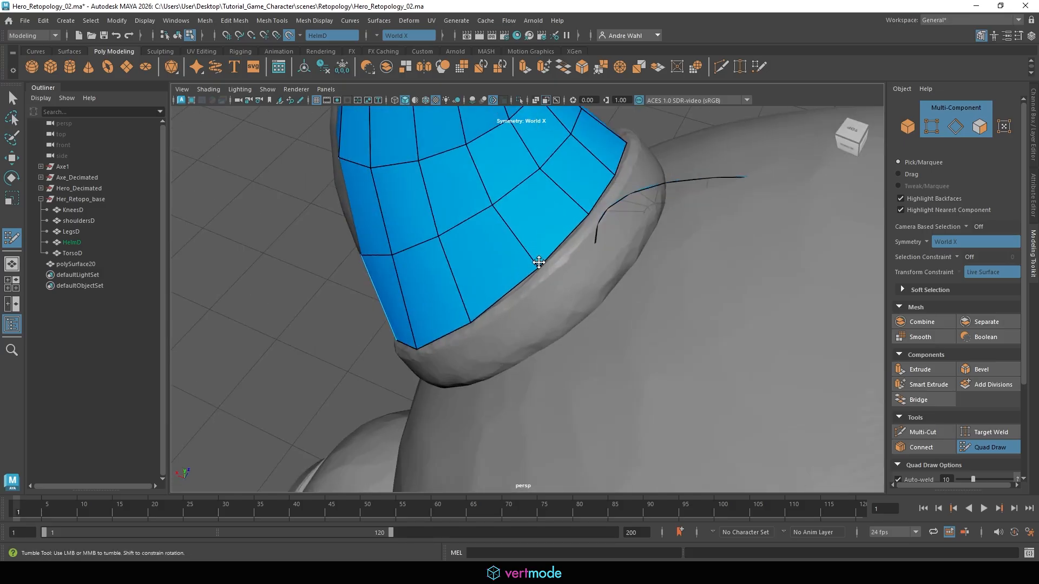
{"action": "mouse_move", "coordinate": [489, 310]}
{"action": "left_mouse_down", "text": "alt"}
{"action": "mouse_move", "coordinate": [565, 294]}
{"action": "mouse_move", "coordinate": [542, 283]}
{"action": "left_mouse_up", "text": "alt"}
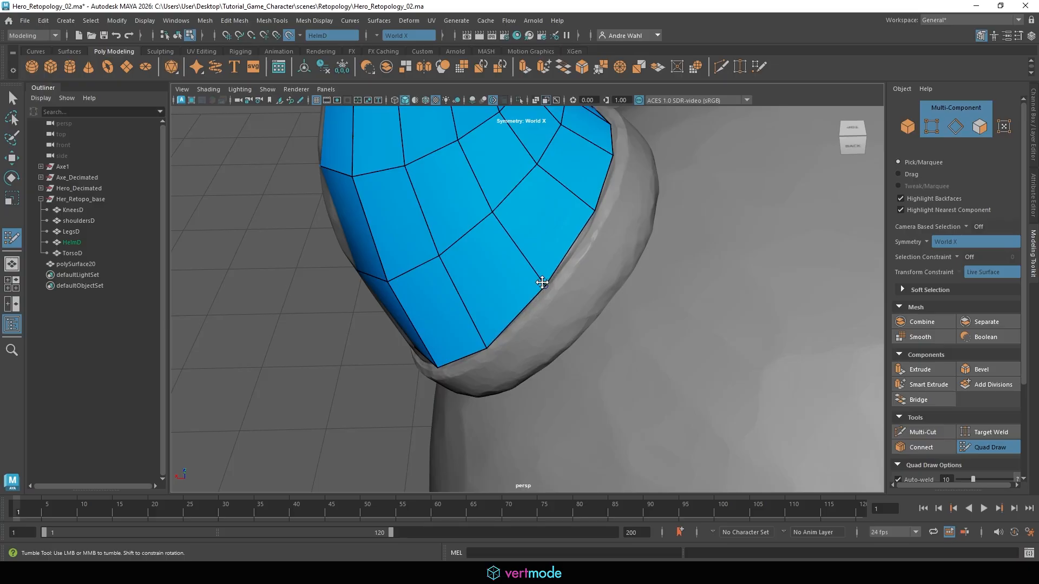
{"action": "mouse_move", "coordinate": [486, 348]}
{"action": "left_mouse_down"}
{"action": "mouse_move", "coordinate": [476, 339]}
{"action": "mouse_move", "coordinate": [570, 328]}
{"action": "left_mouse_up"}
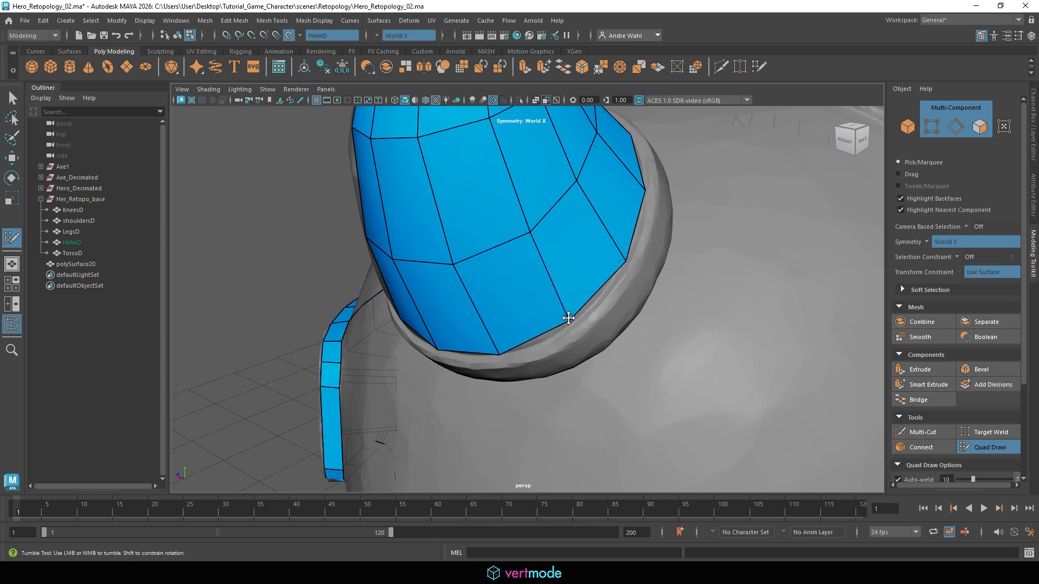
{"action": "right_click_drag", "start_coordinate": [624, 291], "coordinate": [552, 281], "text": "alt"}
{"action": "mouse_move", "coordinate": [552, 281]}
{"action": "left_mouse_down", "text": "alt"}
{"action": "mouse_move", "coordinate": [622, 259]}
{"action": "mouse_move", "coordinate": [568, 290]}
{"action": "left_mouse_up", "text": "alt"}
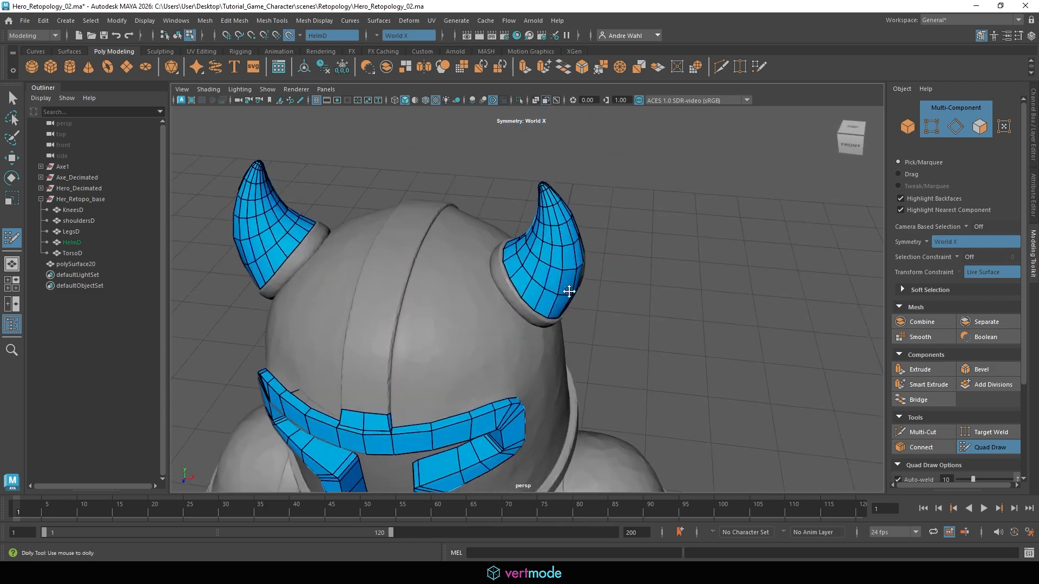
Step: Extrude the horn's lower border edges at the back into the first narrow faces on the collar
{"action": "right_click_drag", "start_coordinate": [568, 290], "coordinate": [624, 256], "text": "alt"}
{"action": "left_click_drag", "start_coordinate": [624, 257], "coordinate": [655, 285], "text": "alt"}
{"action": "right_click_drag", "start_coordinate": [654, 284], "coordinate": [362, 278], "text": "alt"}
{"action": "left_click_drag", "start_coordinate": [362, 278], "coordinate": [521, 265], "text": "alt"}
{"action": "right_click_drag", "start_coordinate": [521, 265], "coordinate": [662, 252], "text": "alt"}
{"action": "left_click_drag", "start_coordinate": [662, 252], "coordinate": [679, 249], "text": "alt"}
{"action": "key", "text": "Tab"}
{"action": "left_click_drag", "start_coordinate": [534, 273], "coordinate": [553, 293]}
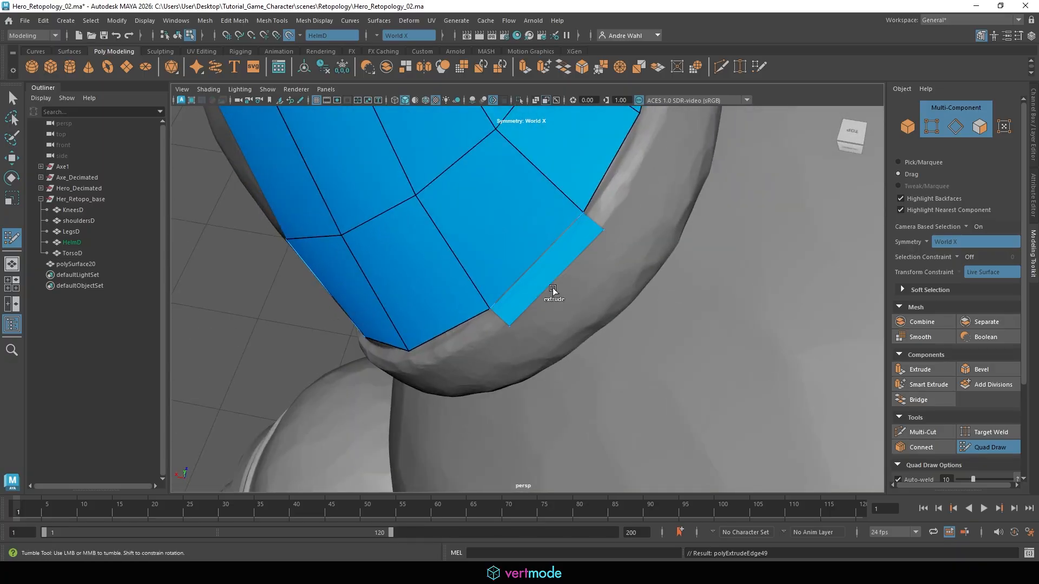
{"action": "key", "text": "Tab"}
{"action": "left_click_drag", "start_coordinate": [608, 187], "coordinate": [634, 203]}
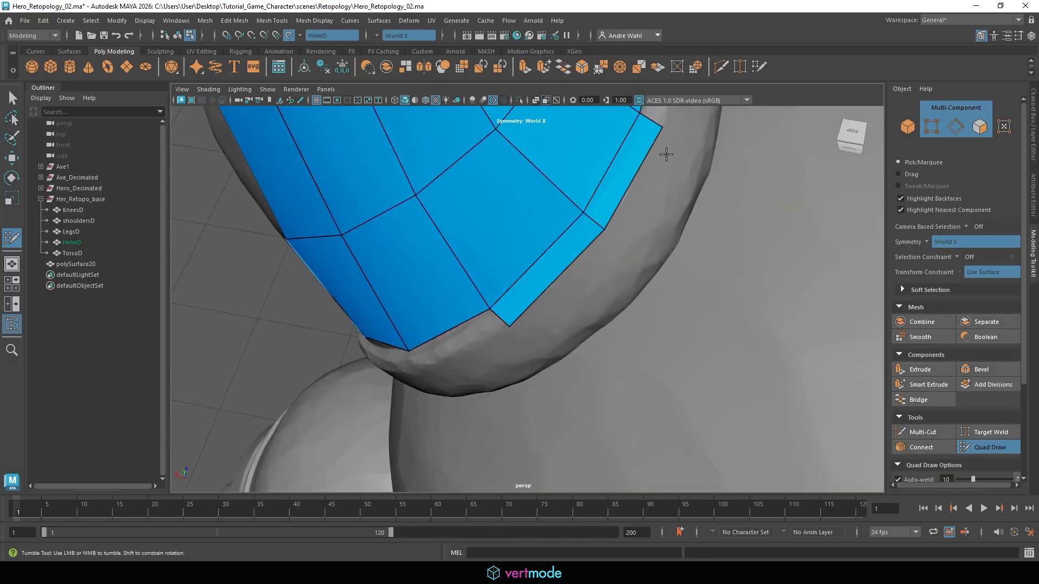
Step: Extend the narrow strip of faces along the horn's inner side and adjust its vertices to the collar
{"action": "mouse_move", "coordinate": [665, 155]}
{"action": "left_mouse_down", "text": "alt"}
{"action": "mouse_move", "coordinate": [628, 179]}
{"action": "mouse_move", "coordinate": [677, 225]}
{"action": "mouse_move", "coordinate": [661, 248]}
{"action": "left_mouse_up", "text": "alt"}
{"action": "left_click_drag", "start_coordinate": [612, 304], "coordinate": [537, 292], "text": "alt"}
{"action": "left_click_drag", "start_coordinate": [609, 275], "coordinate": [646, 218]}
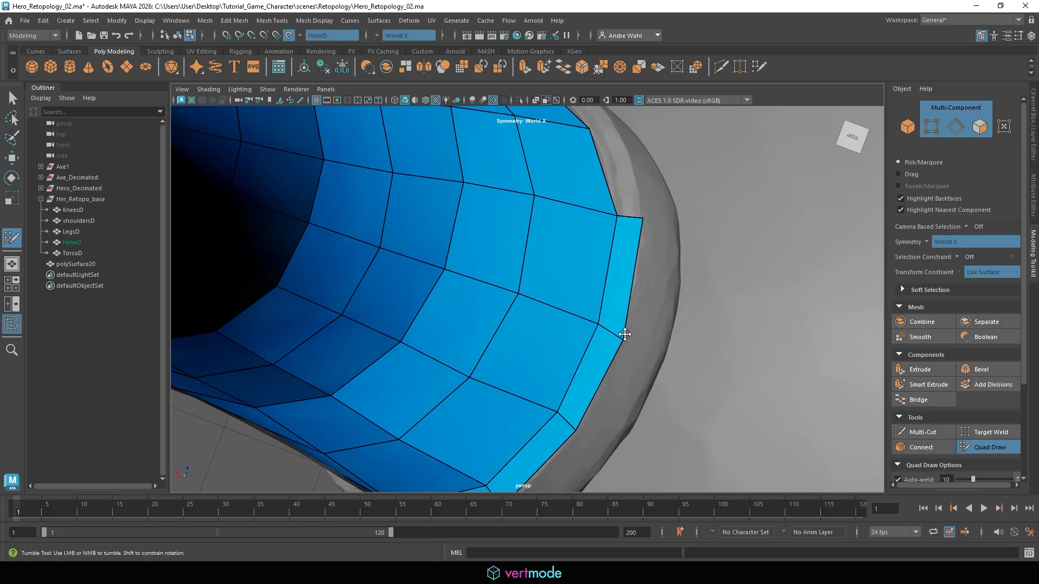
{"action": "left_click_drag", "start_coordinate": [625, 334], "coordinate": [610, 352], "text": "alt"}
{"action": "mouse_move", "coordinate": [617, 290]}
{"action": "left_mouse_down"}
{"action": "mouse_move", "coordinate": [644, 294]}
{"action": "mouse_move", "coordinate": [641, 224]}
{"action": "mouse_move", "coordinate": [615, 275]}
{"action": "left_mouse_up"}
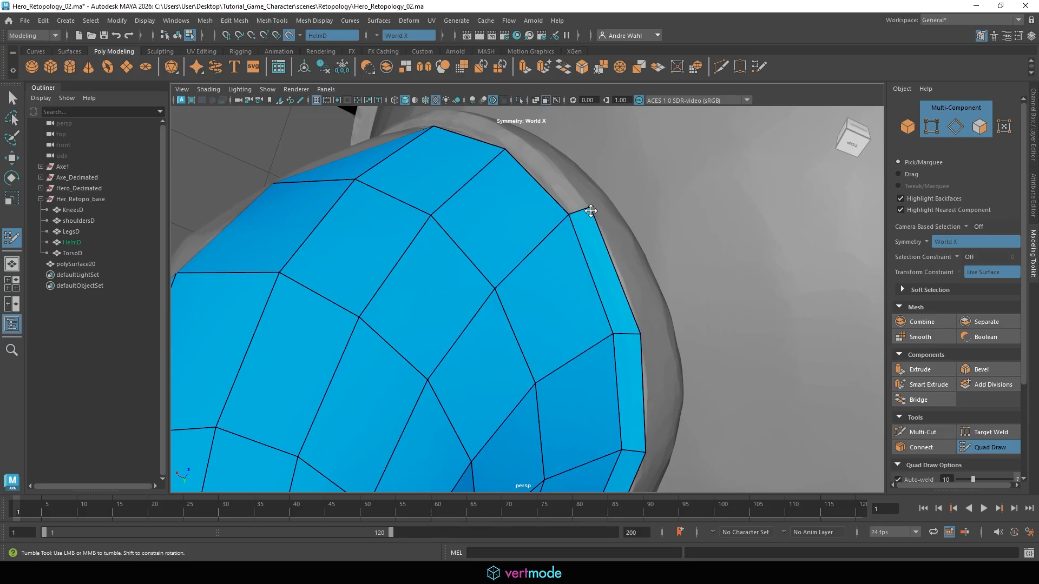
Step: Extrude further border edges to carry the narrow strip around the horn's front, aligning the joining vertices
{"action": "left_click_drag", "start_coordinate": [591, 211], "coordinate": [596, 277], "text": "alt"}
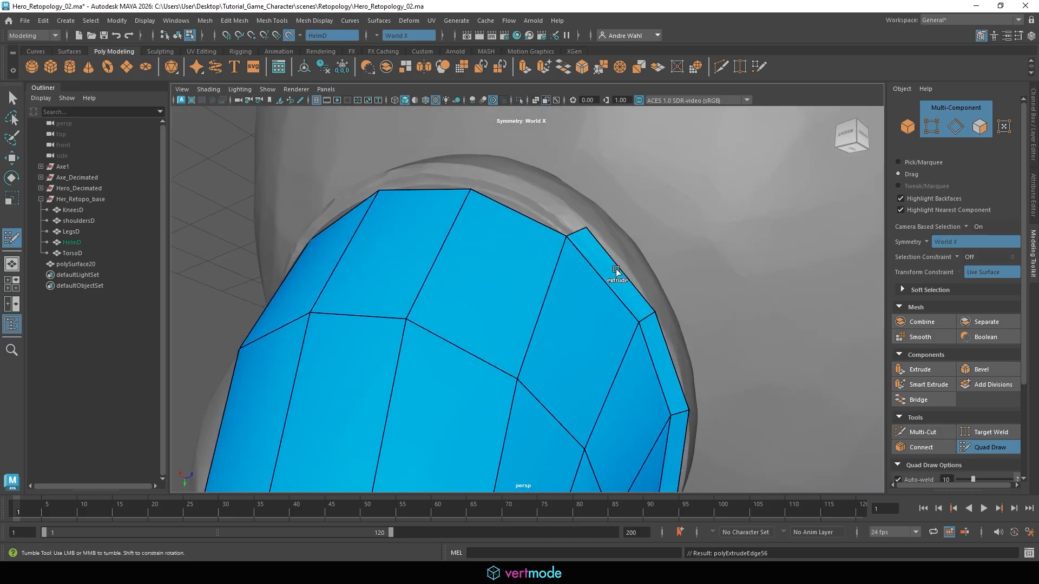
{"action": "left_click_drag", "start_coordinate": [586, 228], "coordinate": [536, 288]}
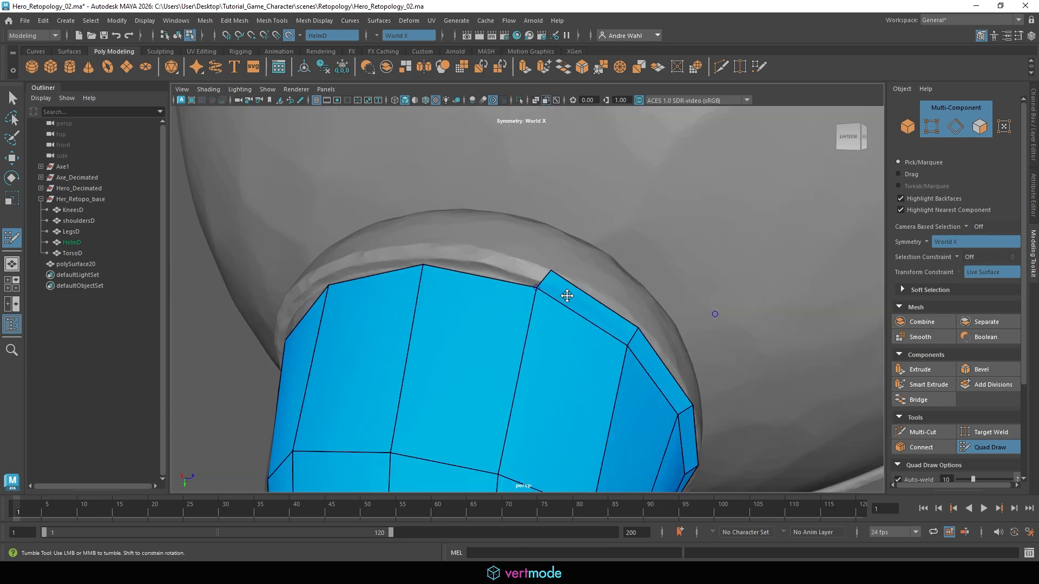
{"action": "left_click_drag", "start_coordinate": [627, 344], "coordinate": [625, 341]}
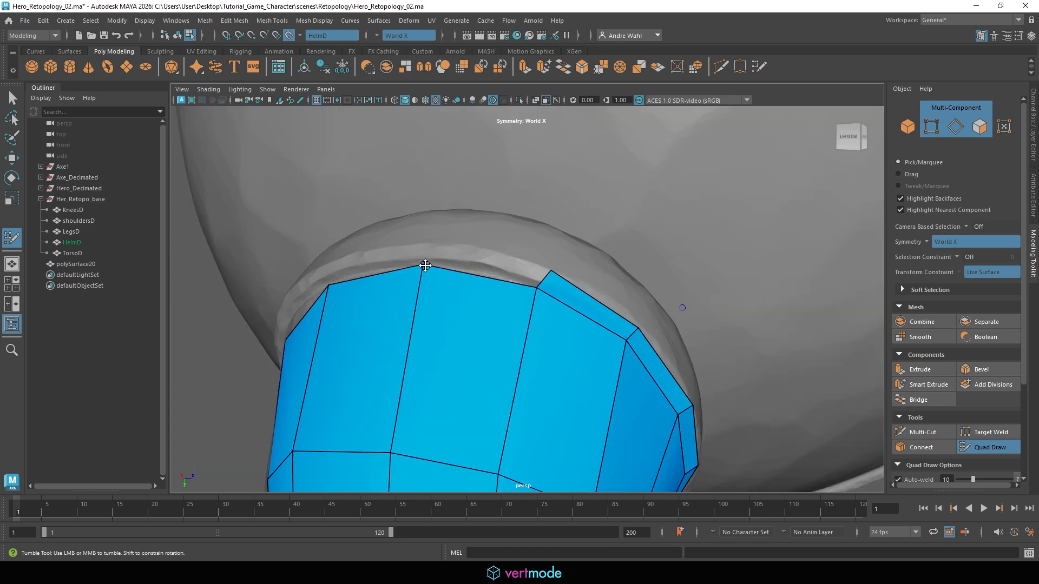
{"action": "left_click_drag", "start_coordinate": [457, 268], "coordinate": [437, 244]}
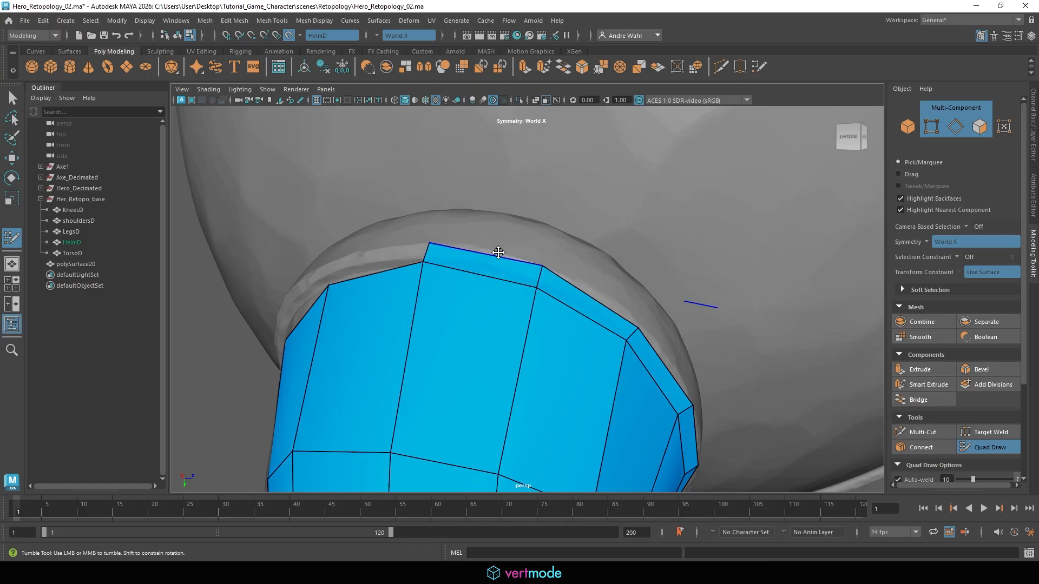
Step: Extrude the remaining border edges and weld the corner vertices to close the narrow strip around the horn base
{"action": "left_click_drag", "start_coordinate": [547, 273], "coordinate": [615, 290], "text": "alt"}
{"action": "left_click_drag", "start_coordinate": [586, 352], "coordinate": [510, 336]}
{"action": "mouse_move", "coordinate": [592, 273]}
{"action": "left_mouse_down"}
{"action": "mouse_move", "coordinate": [596, 261]}
{"action": "mouse_move", "coordinate": [589, 268]}
{"action": "left_mouse_up"}
{"action": "left_click_drag", "start_coordinate": [480, 341], "coordinate": [491, 317], "text": "alt"}
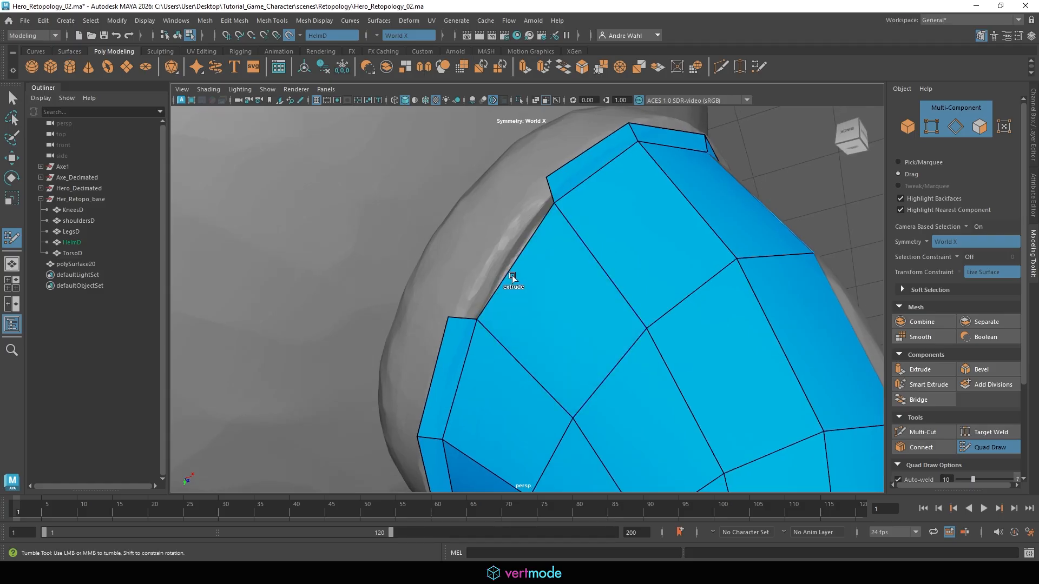
{"action": "left_click_drag", "start_coordinate": [513, 280], "coordinate": [458, 303]}
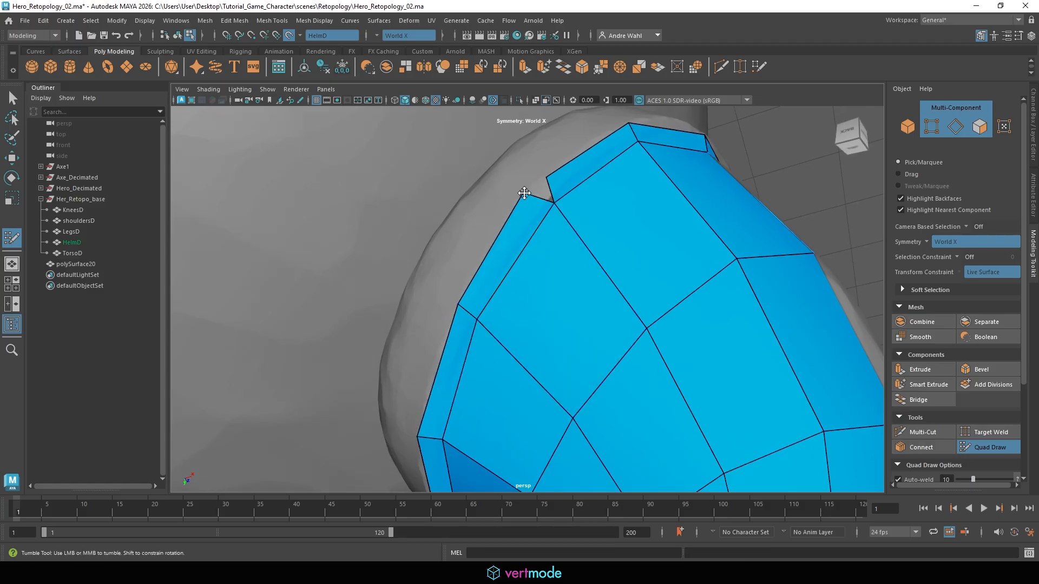
{"action": "mouse_move", "coordinate": [524, 194]}
{"action": "left_mouse_down"}
{"action": "mouse_move", "coordinate": [544, 177]}
{"action": "mouse_move", "coordinate": [535, 184]}
{"action": "left_mouse_up"}
Step: Extrude the strip's outer edges on the inner side and front into a second, wider row of faces down the collar
{"action": "right_click_drag", "start_coordinate": [570, 270], "coordinate": [303, 239], "text": "alt"}
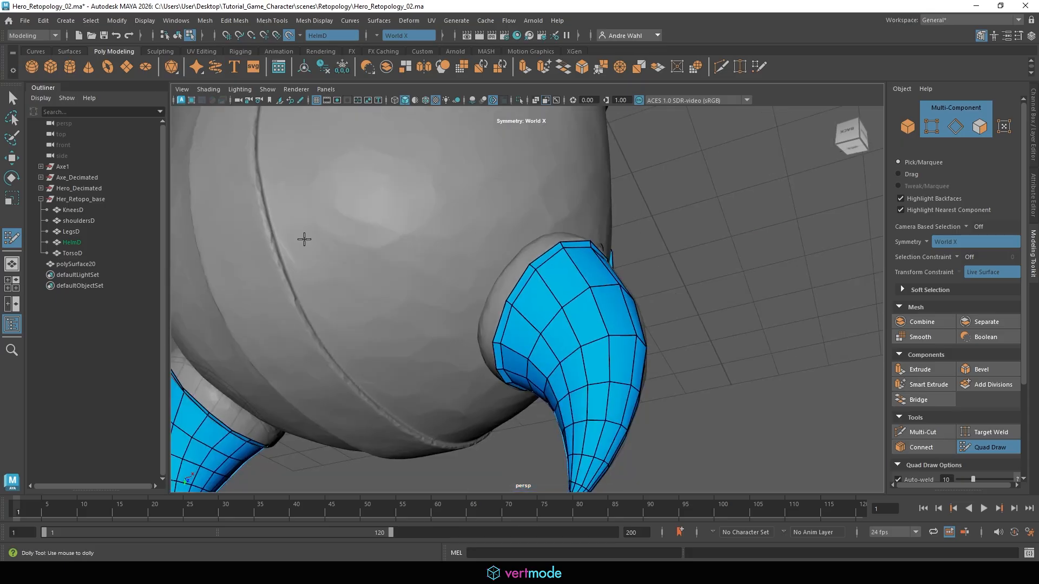
{"action": "left_click_drag", "start_coordinate": [303, 239], "coordinate": [550, 290], "text": "alt"}
{"action": "right_click_drag", "start_coordinate": [549, 290], "coordinate": [575, 297], "text": "alt"}
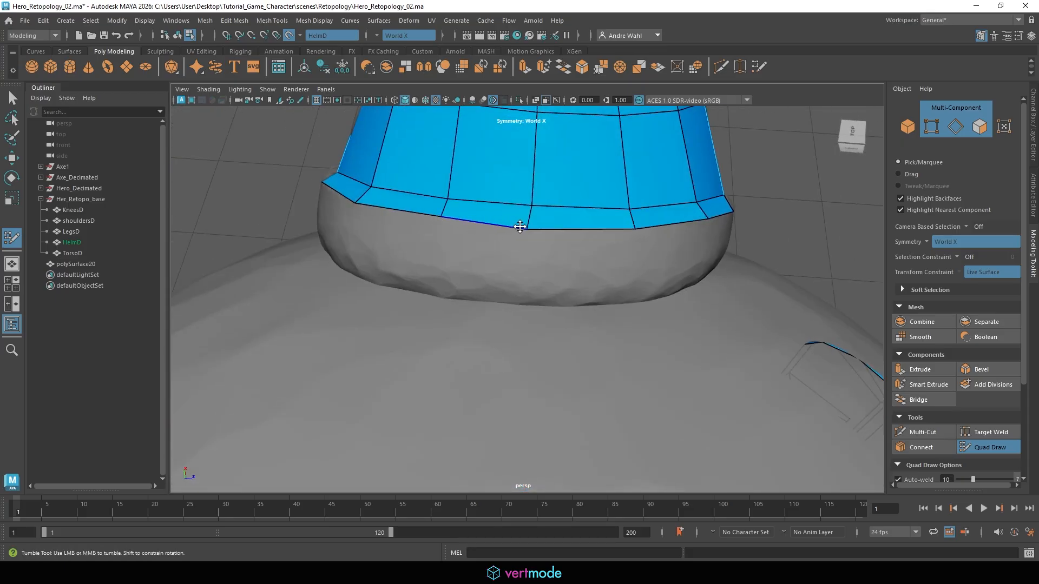
{"action": "mouse_move", "coordinate": [498, 243]}
{"action": "left_mouse_down"}
{"action": "mouse_move", "coordinate": [487, 292]}
{"action": "mouse_move", "coordinate": [490, 282]}
{"action": "left_mouse_up"}
{"action": "mouse_move", "coordinate": [575, 225]}
{"action": "left_mouse_down"}
{"action": "mouse_move", "coordinate": [572, 291]}
{"action": "mouse_move", "coordinate": [540, 247]}
{"action": "left_mouse_up"}
{"action": "middle_click_drag", "start_coordinate": [540, 246], "coordinate": [526, 231], "text": "alt"}
{"action": "left_click_drag", "start_coordinate": [525, 231], "coordinate": [565, 296], "text": "alt"}
{"action": "middle_click_drag", "start_coordinate": [583, 289], "coordinate": [540, 261], "text": "alt"}
{"action": "left_click_drag", "start_coordinate": [540, 262], "coordinate": [567, 299], "text": "alt"}
{"action": "key", "text": "ctrl+z"}
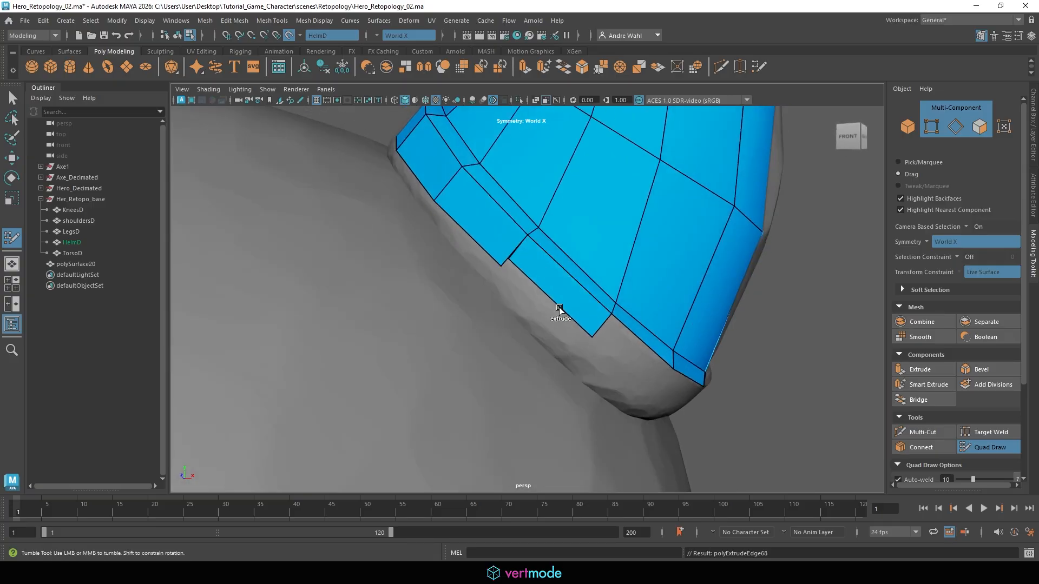
Step: Continue the wider row of collar faces around the horn's outer side, joining each new face to its neighbour
{"action": "left_click_drag", "start_coordinate": [594, 346], "coordinate": [572, 322], "text": "alt"}
{"action": "left_click_drag", "start_coordinate": [613, 288], "coordinate": [555, 313]}
{"action": "key", "text": "ctrl+z"}
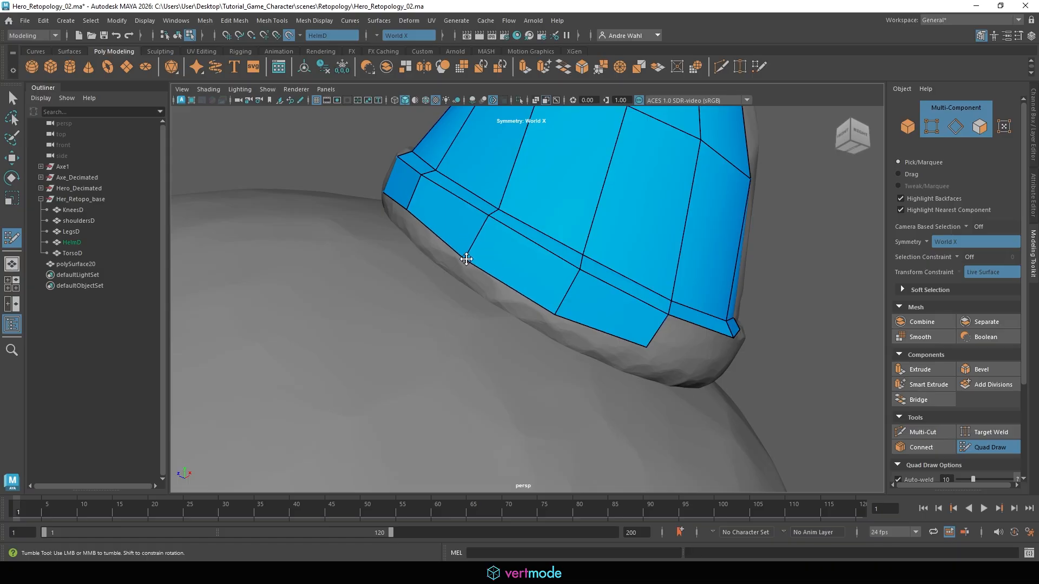
{"action": "left_click_drag", "start_coordinate": [634, 293], "coordinate": [573, 271], "text": "alt"}
{"action": "left_click_drag", "start_coordinate": [628, 244], "coordinate": [610, 303]}
{"action": "left_click_drag", "start_coordinate": [584, 268], "coordinate": [589, 269]}
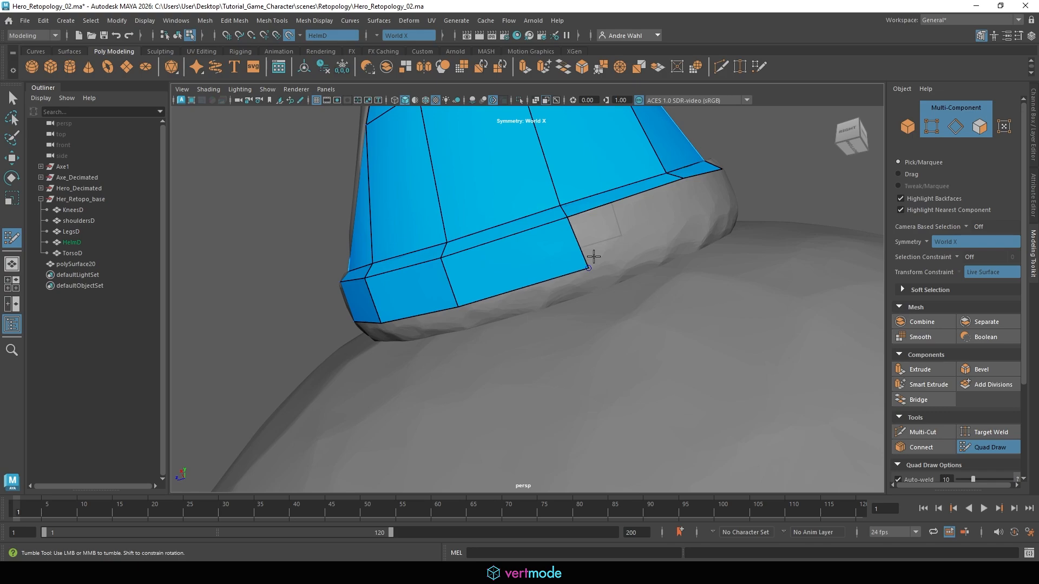
{"action": "left_click_drag", "start_coordinate": [592, 212], "coordinate": [612, 260]}
Step: Extend the wider face row along the back of the collar and adjust its lower vertices to the surface
{"action": "mouse_move", "coordinate": [699, 229]}
{"action": "left_mouse_down", "text": "alt"}
{"action": "mouse_move", "coordinate": [628, 248]}
{"action": "mouse_move", "coordinate": [505, 241]}
{"action": "mouse_move", "coordinate": [533, 264]}
{"action": "left_mouse_up", "text": "alt"}
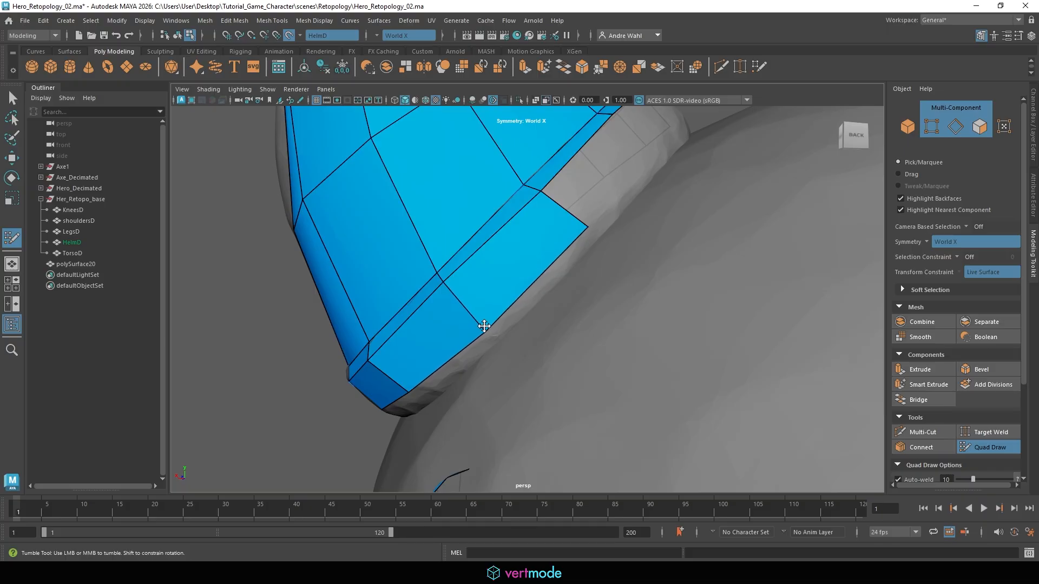
{"action": "left_click_drag", "start_coordinate": [484, 326], "coordinate": [486, 331]}
{"action": "left_click_drag", "start_coordinate": [578, 237], "coordinate": [582, 262]}
{"action": "left_click_drag", "start_coordinate": [548, 229], "coordinate": [592, 271]}
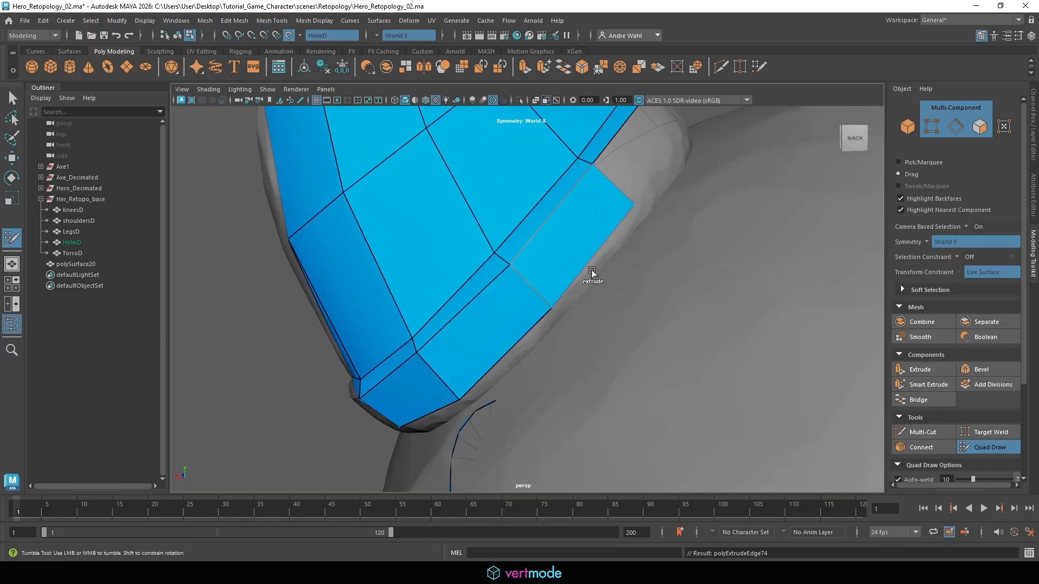
{"action": "left_click_drag", "start_coordinate": [634, 202], "coordinate": [598, 242]}
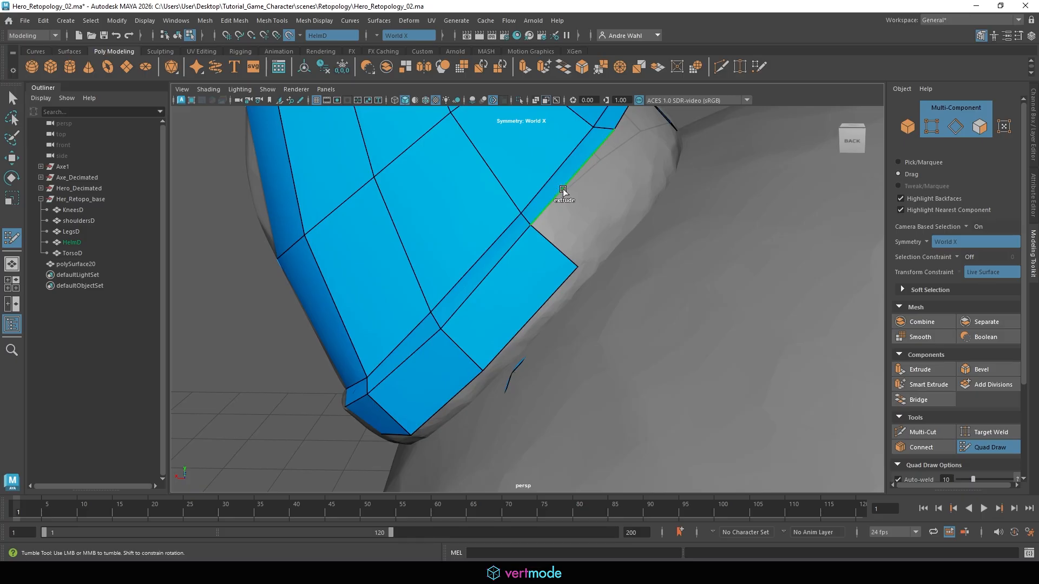
Step: Undo the last extrusion attempt and fill the remaining gap to close the wider row of collar faces
{"action": "left_click_drag", "start_coordinate": [562, 189], "coordinate": [613, 221]}
{"action": "key", "text": "ctrl+z"}
{"action": "left_click_drag", "start_coordinate": [666, 164], "coordinate": [576, 294], "text": "alt"}
{"action": "left_click", "coordinate": [581, 242], "text": "shift"}
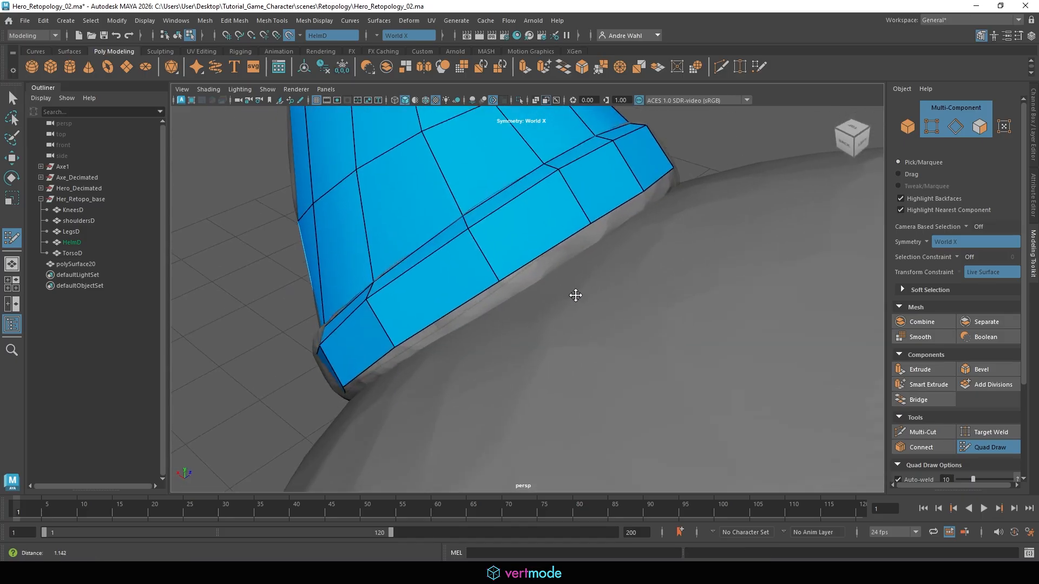
Step: Extrude the collar's lower edges into another narrow row of faces toward the helmet, starting around the horn's base
{"action": "right_click_drag", "start_coordinate": [575, 294], "coordinate": [595, 296], "text": "alt"}
{"action": "left_click_drag", "start_coordinate": [540, 245], "coordinate": [556, 264]}
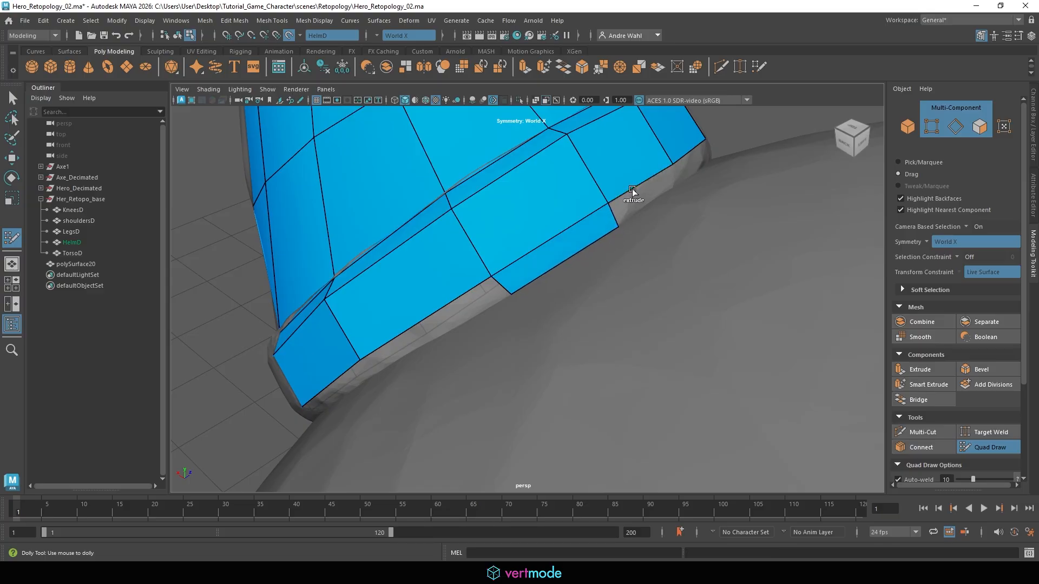
{"action": "left_click_drag", "start_coordinate": [632, 189], "coordinate": [497, 281]}
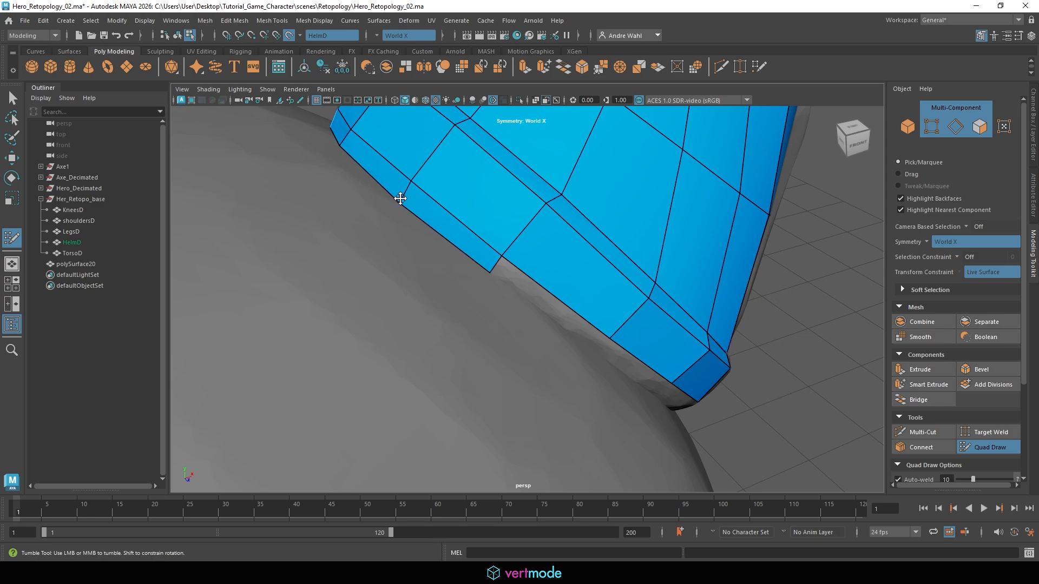
{"action": "left_click_drag", "start_coordinate": [540, 287], "coordinate": [546, 310], "text": "alt"}
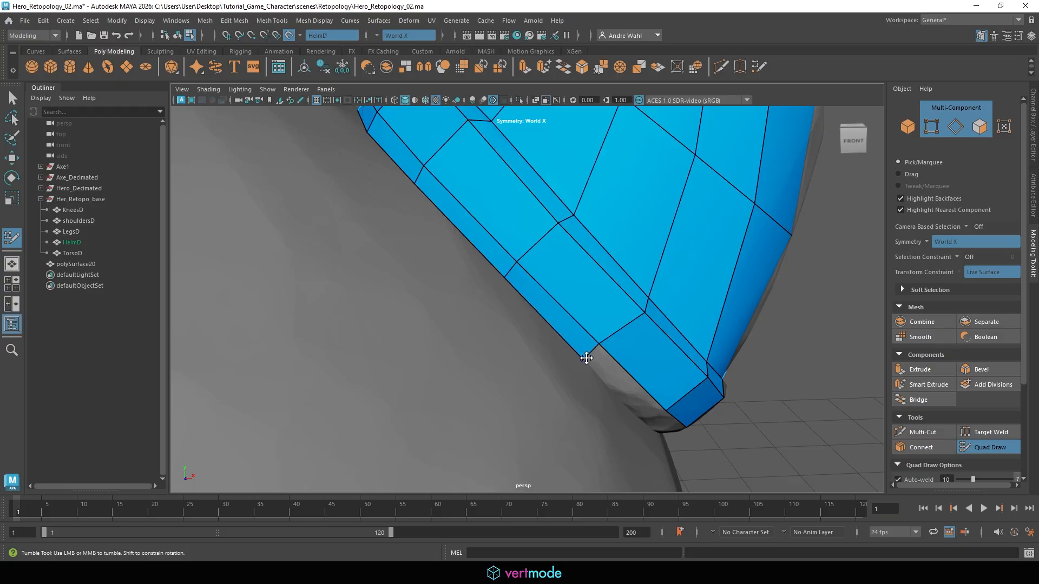
{"action": "left_click_drag", "start_coordinate": [586, 358], "coordinate": [530, 294], "text": "alt"}
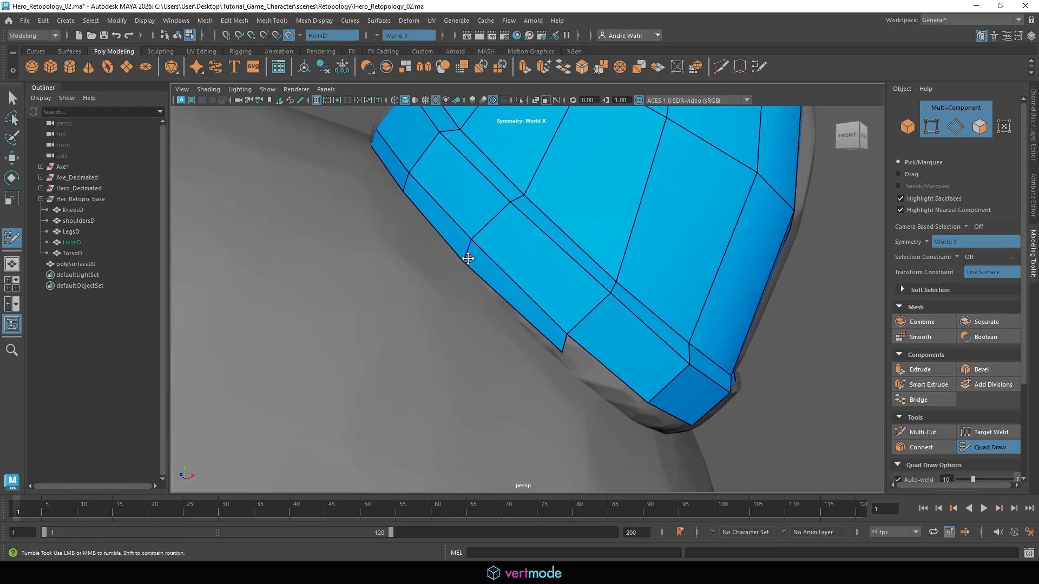
{"action": "left_click_drag", "start_coordinate": [556, 350], "coordinate": [555, 303], "text": "alt"}
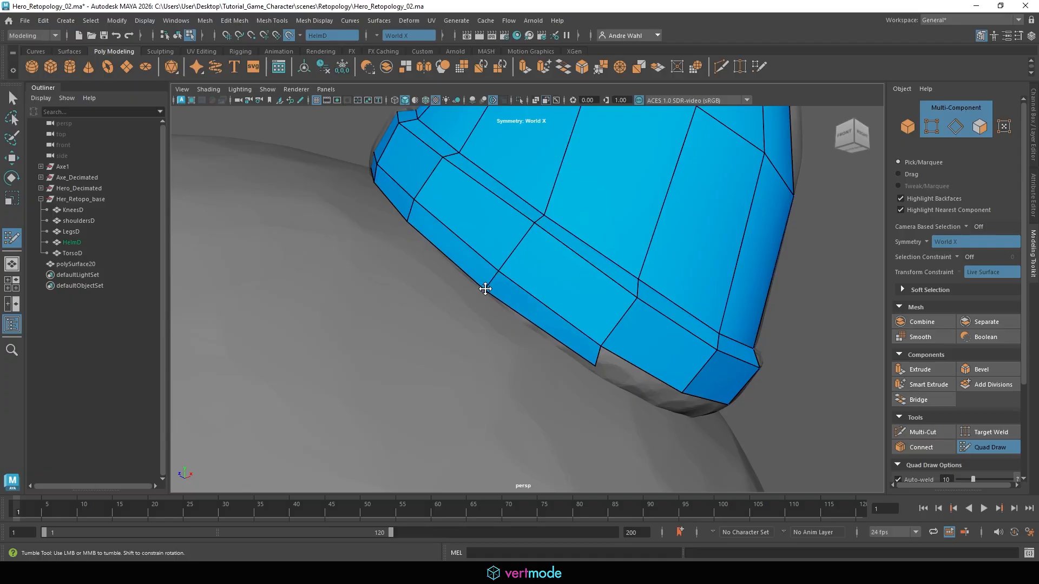
Step: Continue the narrow row around the rest of the horn's base, aligning its lower vertices and joining the faces into a closed ring
{"action": "left_click_drag", "start_coordinate": [596, 365], "coordinate": [569, 337]}
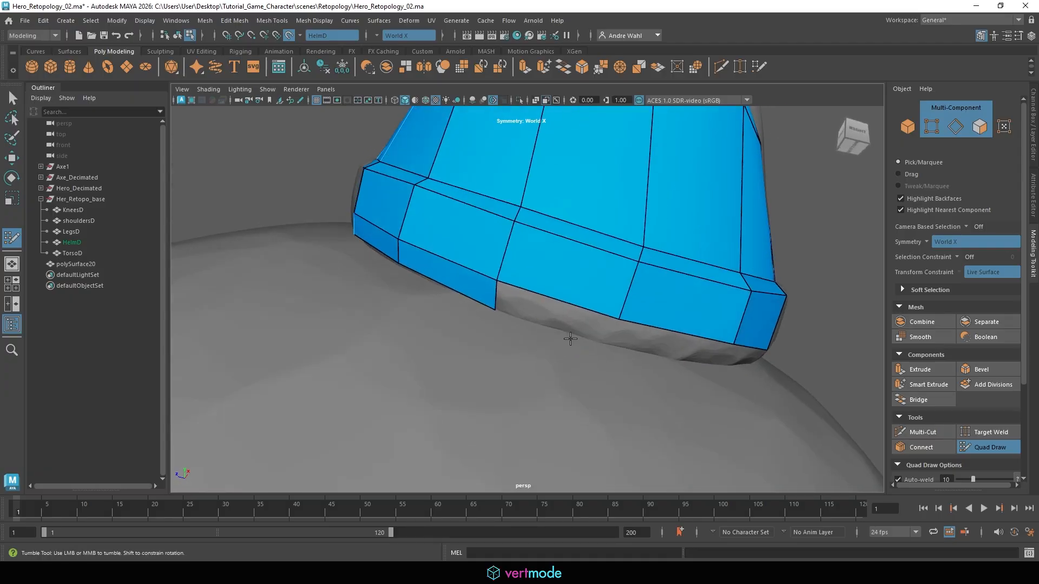
{"action": "left_click_drag", "start_coordinate": [560, 302], "coordinate": [560, 329]}
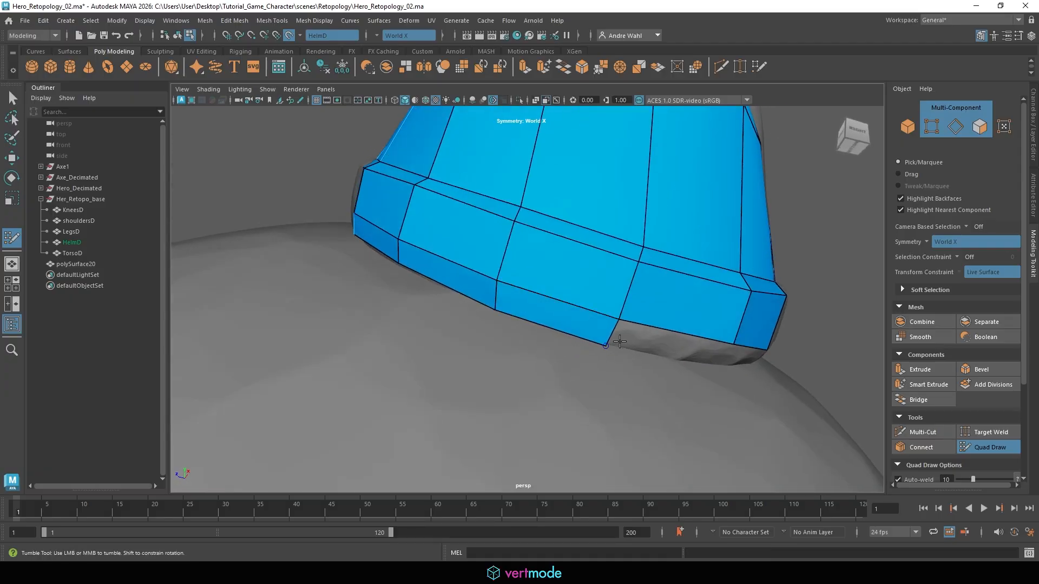
{"action": "left_click_drag", "start_coordinate": [616, 345], "coordinate": [616, 324], "text": "alt"}
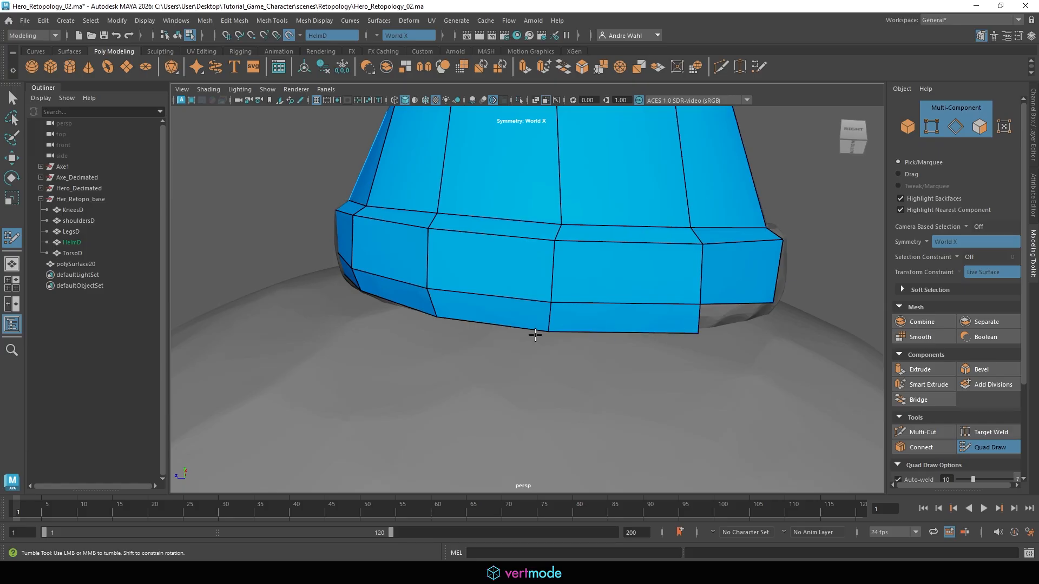
{"action": "left_click_drag", "start_coordinate": [684, 332], "coordinate": [577, 333], "text": "alt"}
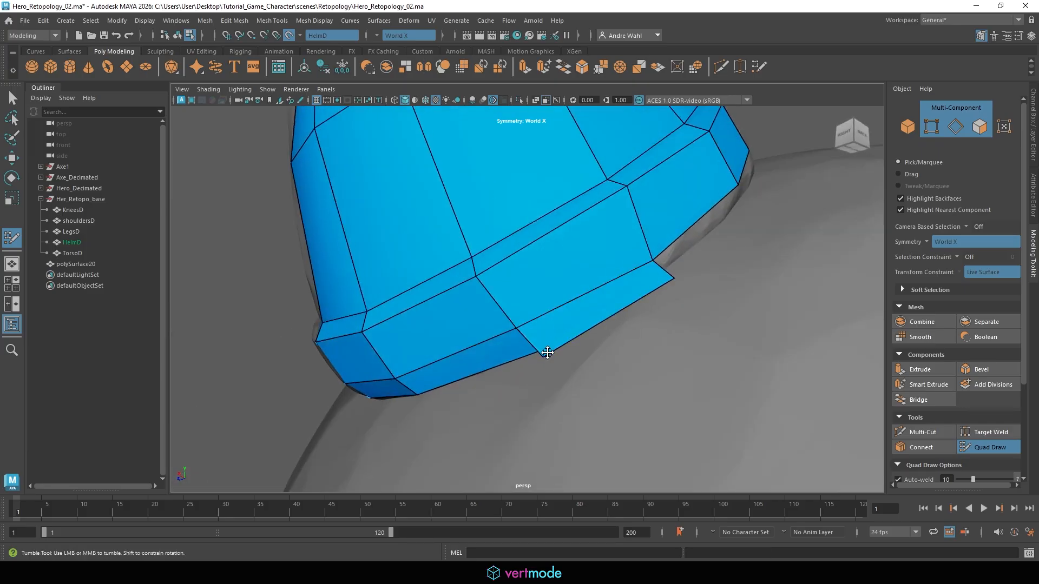
{"action": "left_click_drag", "start_coordinate": [547, 352], "coordinate": [533, 351]}
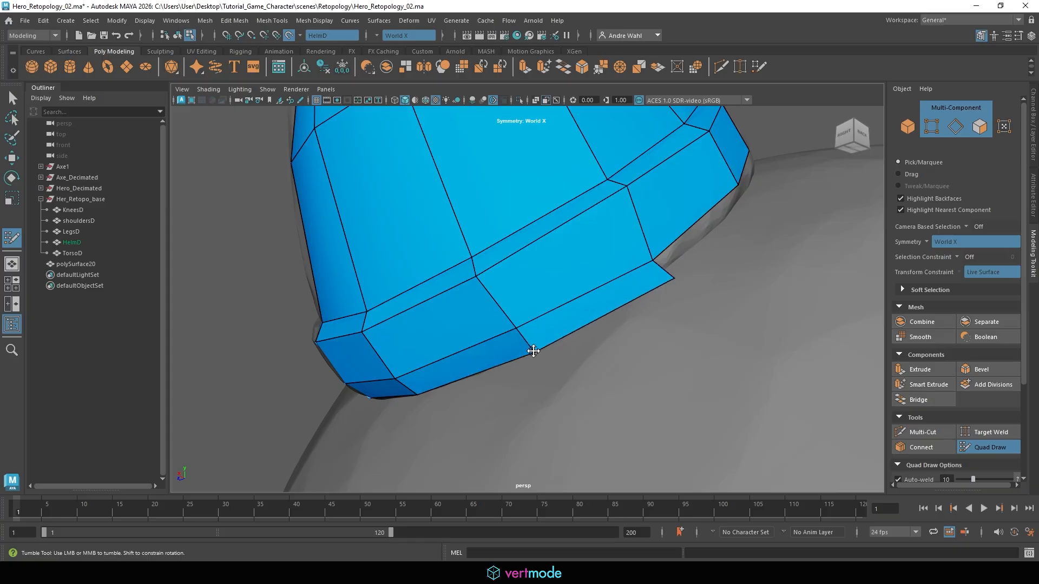
{"action": "mouse_move", "coordinate": [674, 279]}
{"action": "left_mouse_down"}
{"action": "mouse_move", "coordinate": [593, 301]}
{"action": "mouse_move", "coordinate": [687, 213]}
{"action": "mouse_move", "coordinate": [604, 276]}
{"action": "mouse_move", "coordinate": [611, 292]}
{"action": "mouse_move", "coordinate": [600, 313]}
{"action": "mouse_move", "coordinate": [443, 297]}
{"action": "mouse_move", "coordinate": [453, 262]}
{"action": "mouse_move", "coordinate": [408, 252]}
{"action": "mouse_move", "coordinate": [455, 259]}
{"action": "left_mouse_up"}
Step: Check both finished horns from several sides and save the scene
{"action": "right_click_drag", "start_coordinate": [546, 276], "coordinate": [628, 292], "text": "alt"}
{"action": "left_click_drag", "start_coordinate": [628, 292], "coordinate": [596, 273], "text": "alt"}
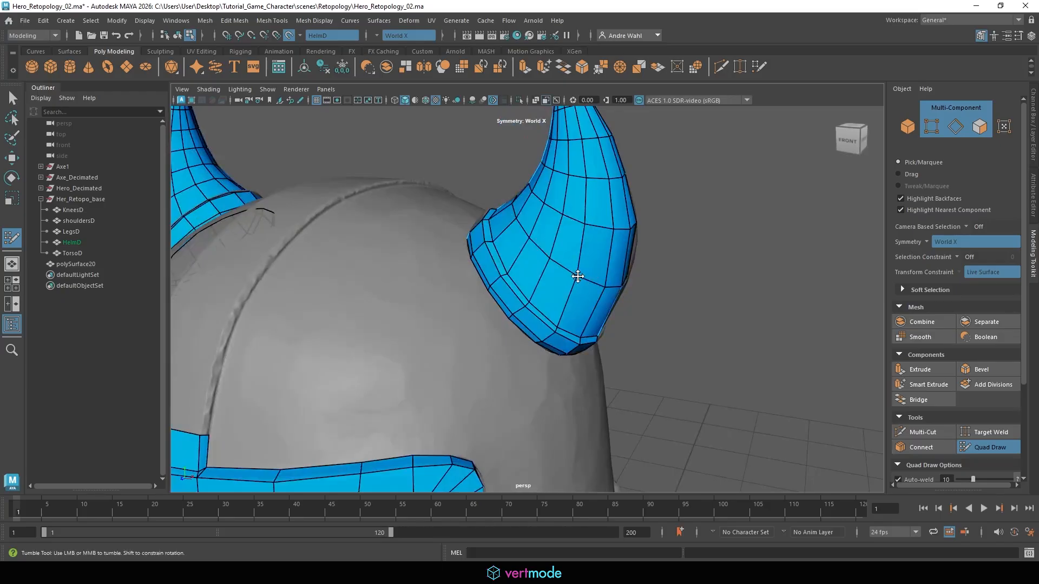
{"action": "right_click_drag", "start_coordinate": [775, 234], "coordinate": [524, 257], "text": "alt"}
{"action": "left_click_drag", "start_coordinate": [525, 257], "coordinate": [582, 261], "text": "alt"}
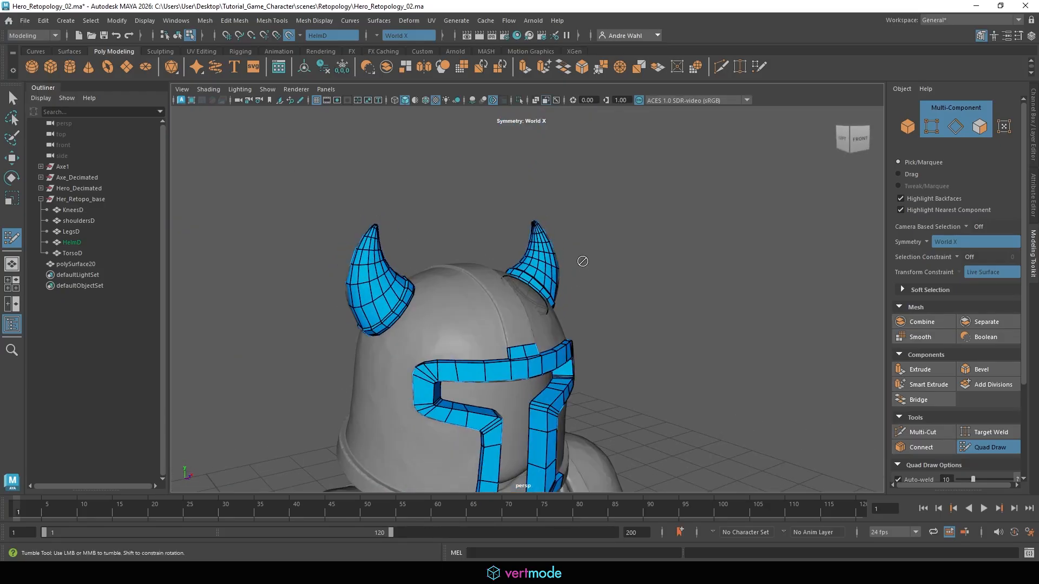
{"action": "middle_click_drag", "start_coordinate": [582, 262], "coordinate": [610, 212], "text": "alt"}
{"action": "left_click_drag", "start_coordinate": [616, 233], "coordinate": [609, 292], "text": "alt"}
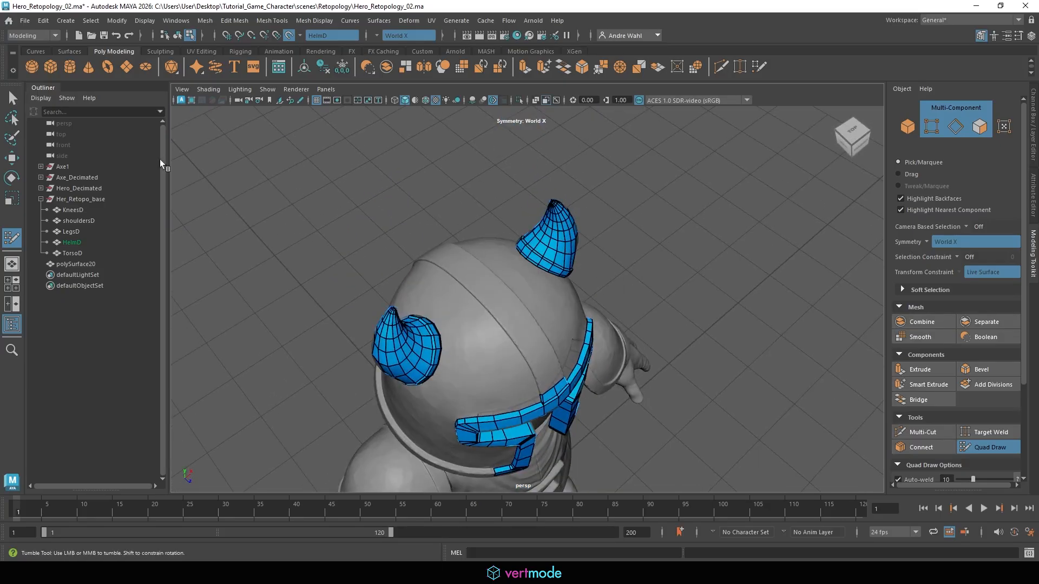
{"action": "left_click", "coordinate": [24, 20]}
{"action": "left_click", "coordinate": [51, 67]}
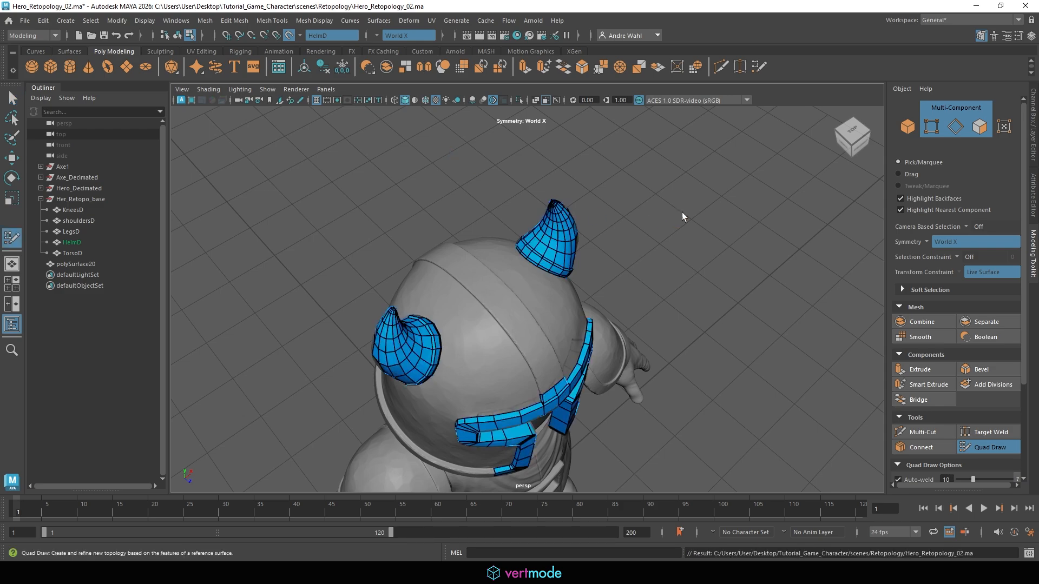
Step: Extrude the thin side strip of the helmet's central band upward from the brow and fill the band faces beside it
{"action": "right_click_drag", "start_coordinate": [491, 206], "coordinate": [556, 317], "text": "alt"}
{"action": "left_click_drag", "start_coordinate": [557, 317], "coordinate": [568, 296], "text": "alt"}
{"action": "right_click_drag", "start_coordinate": [568, 296], "coordinate": [743, 355], "text": "alt"}
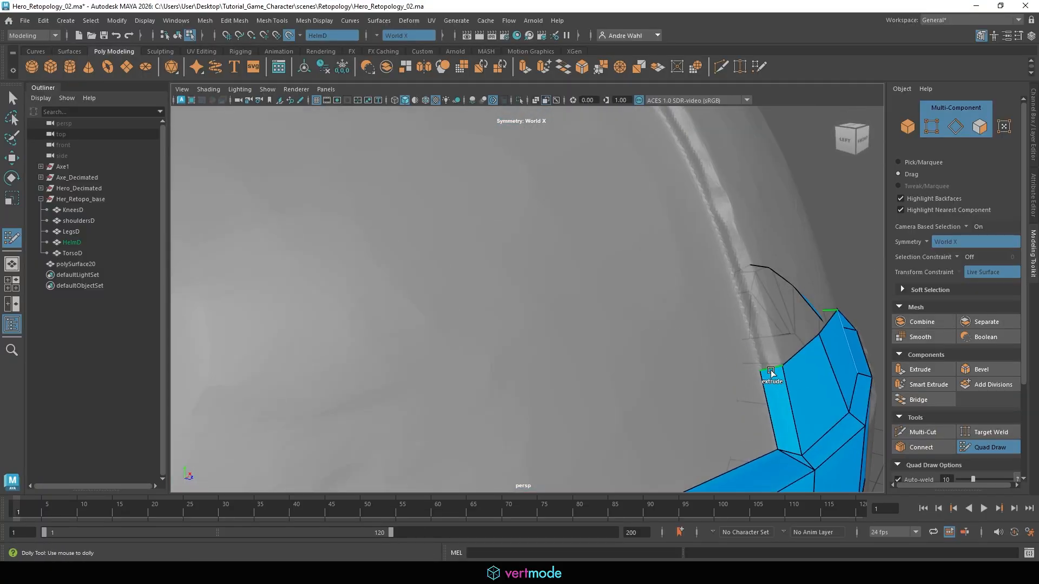
{"action": "mouse_move", "coordinate": [770, 372]}
{"action": "left_mouse_down"}
{"action": "mouse_move", "coordinate": [704, 158]}
{"action": "mouse_move", "coordinate": [721, 211]}
{"action": "left_mouse_up"}
{"action": "right_click_drag", "start_coordinate": [731, 210], "coordinate": [687, 205], "text": "alt"}
{"action": "left_click_drag", "start_coordinate": [687, 206], "coordinate": [651, 211], "text": "alt"}
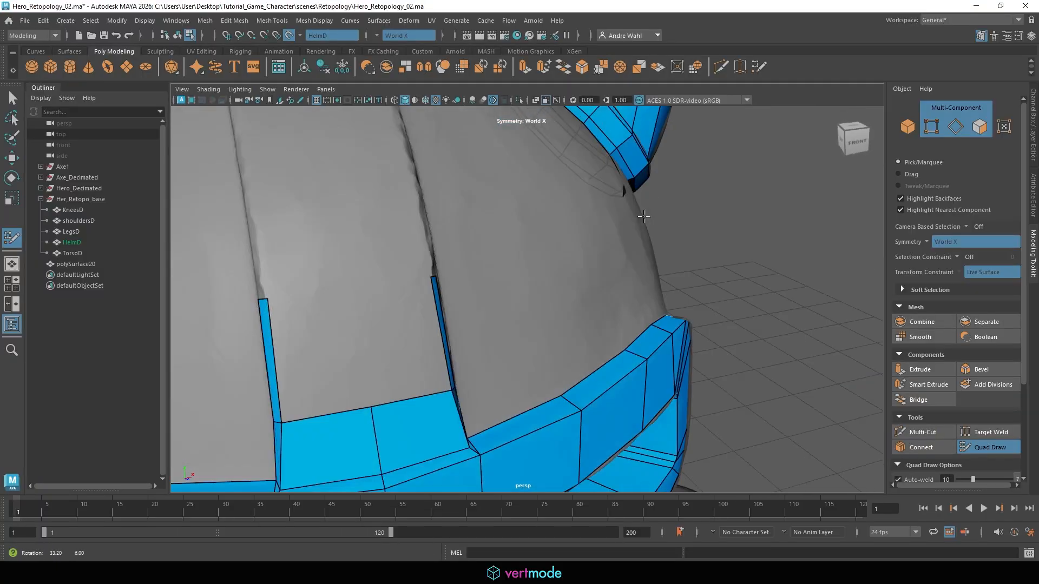
{"action": "middle_click_drag", "start_coordinate": [651, 211], "coordinate": [631, 217], "text": "alt"}
{"action": "middle_click_drag", "start_coordinate": [524, 229], "coordinate": [618, 192], "text": "alt"}
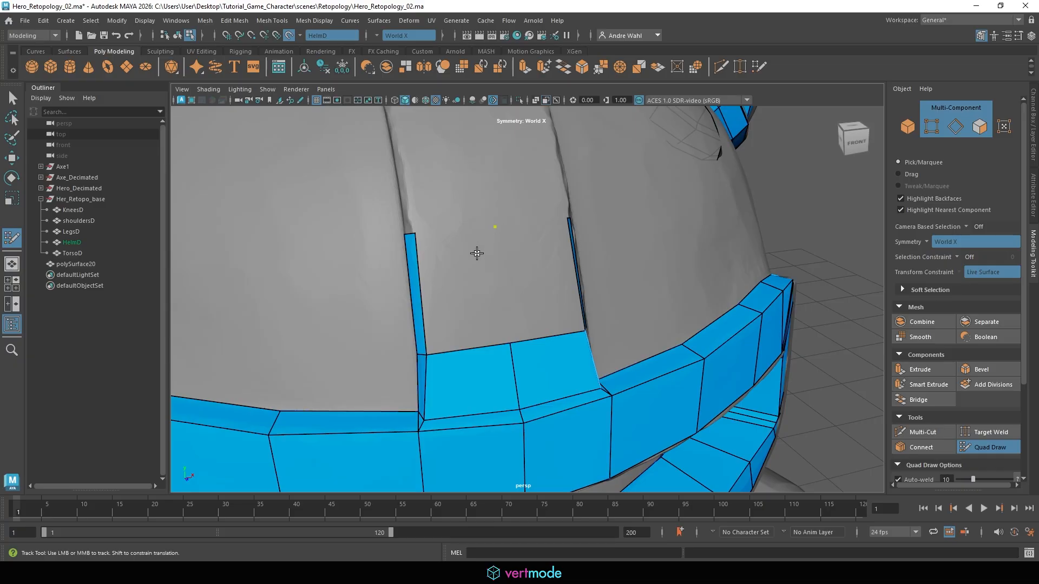
{"action": "left_click", "coordinate": [470, 263], "text": "shift"}
{"action": "left_click_drag", "start_coordinate": [466, 269], "coordinate": [627, 295], "text": "alt"}
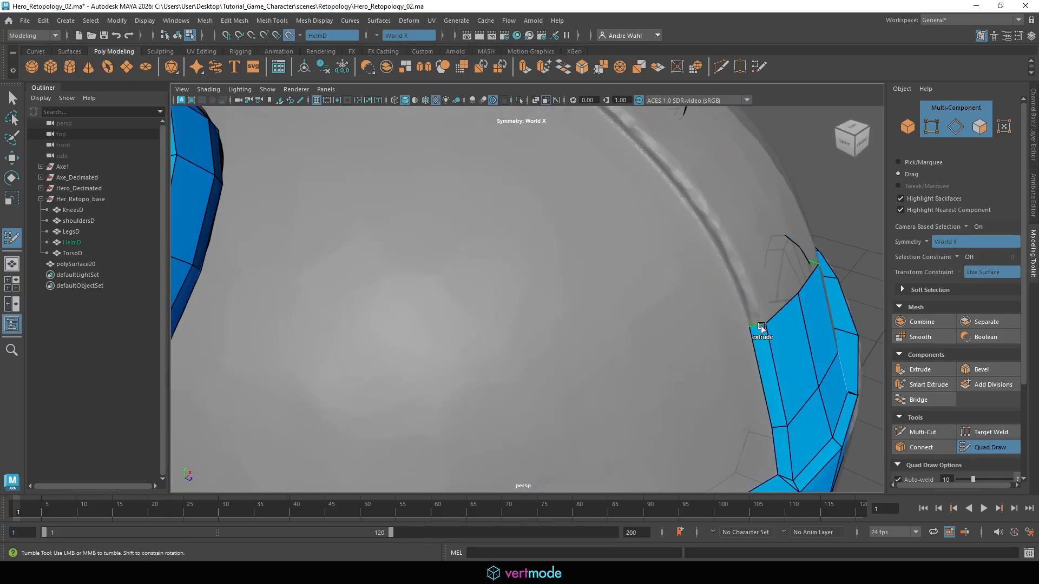
Step: Extend the central band's side strip two more segments up the helmet, filling the faces between and aligning their middle vertex
{"action": "left_click_drag", "start_coordinate": [761, 326], "coordinate": [722, 238]}
{"action": "mouse_move", "coordinate": [721, 238]}
{"action": "left_mouse_down", "text": "alt"}
{"action": "mouse_move", "coordinate": [714, 253]}
{"action": "mouse_move", "coordinate": [805, 270]}
{"action": "mouse_move", "coordinate": [723, 197]}
{"action": "mouse_move", "coordinate": [730, 186]}
{"action": "mouse_move", "coordinate": [723, 205]}
{"action": "left_mouse_up", "text": "alt"}
{"action": "left_click", "coordinate": [663, 281], "text": "shift"}
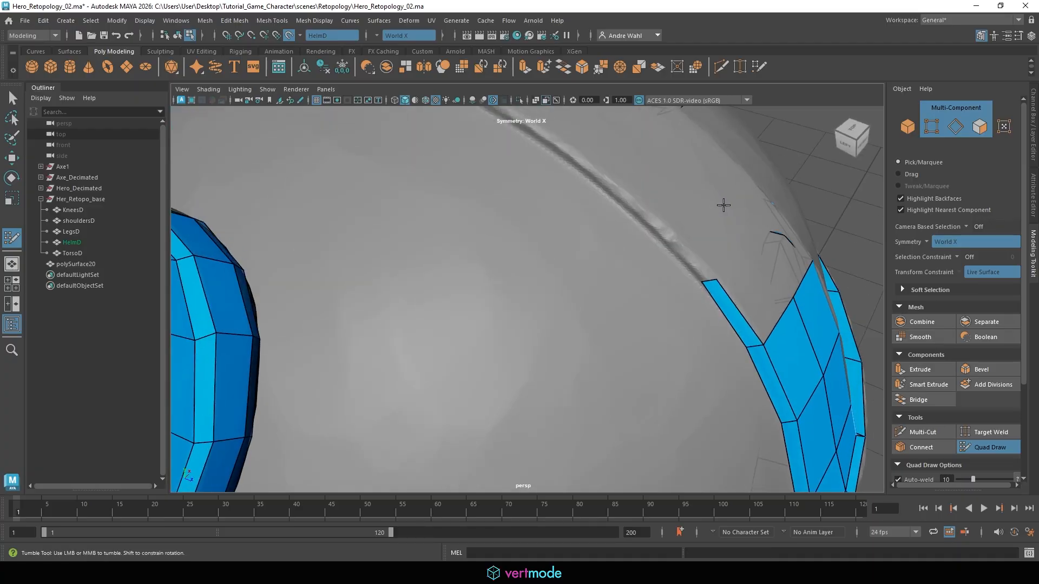
{"action": "left_click", "coordinate": [755, 238], "text": "shift"}
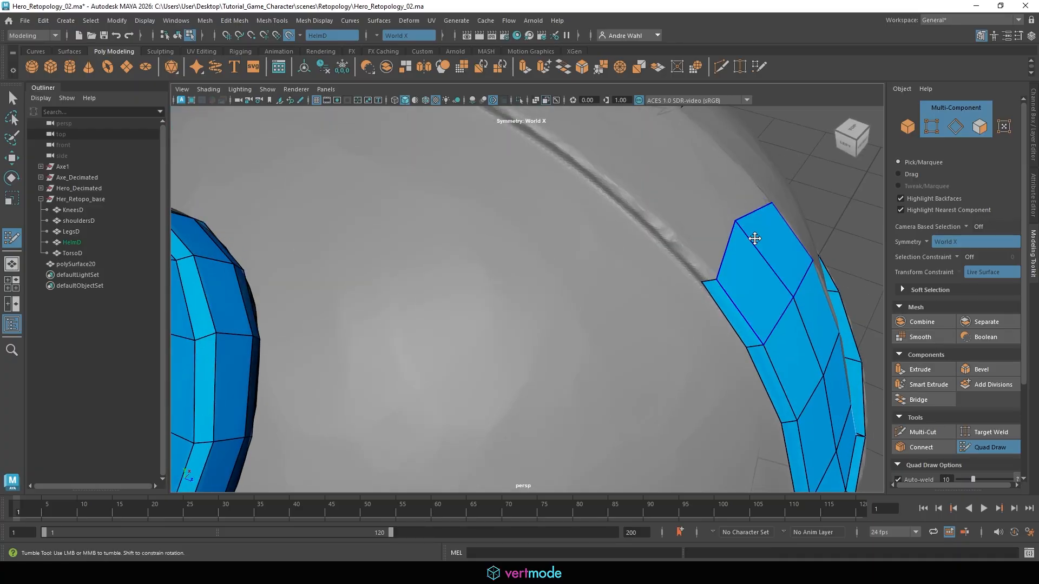
{"action": "left_click_drag", "start_coordinate": [744, 219], "coordinate": [752, 235]}
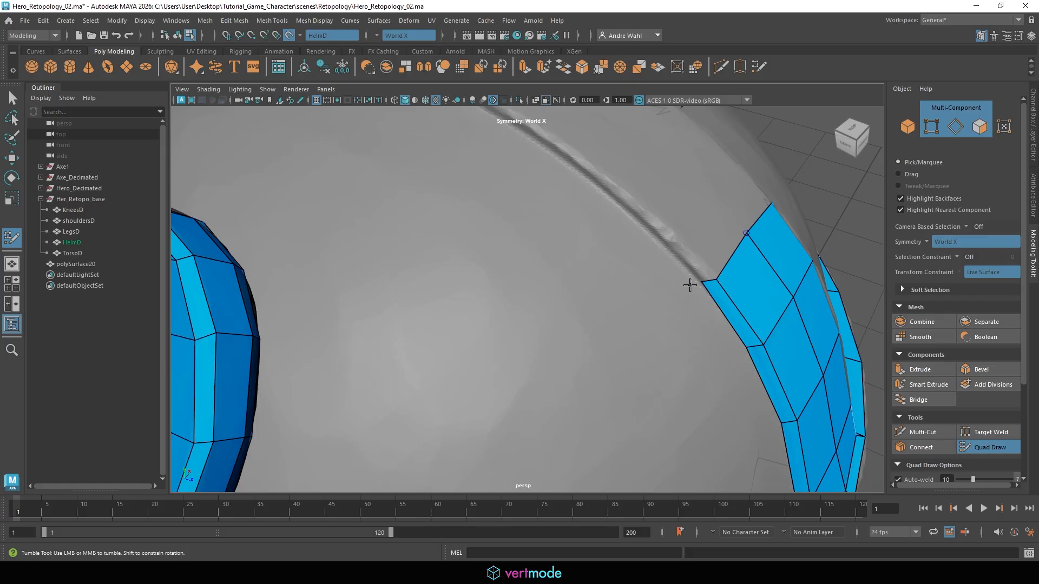
{"action": "left_click_drag", "start_coordinate": [710, 282], "coordinate": [634, 208], "text": "ctrl"}
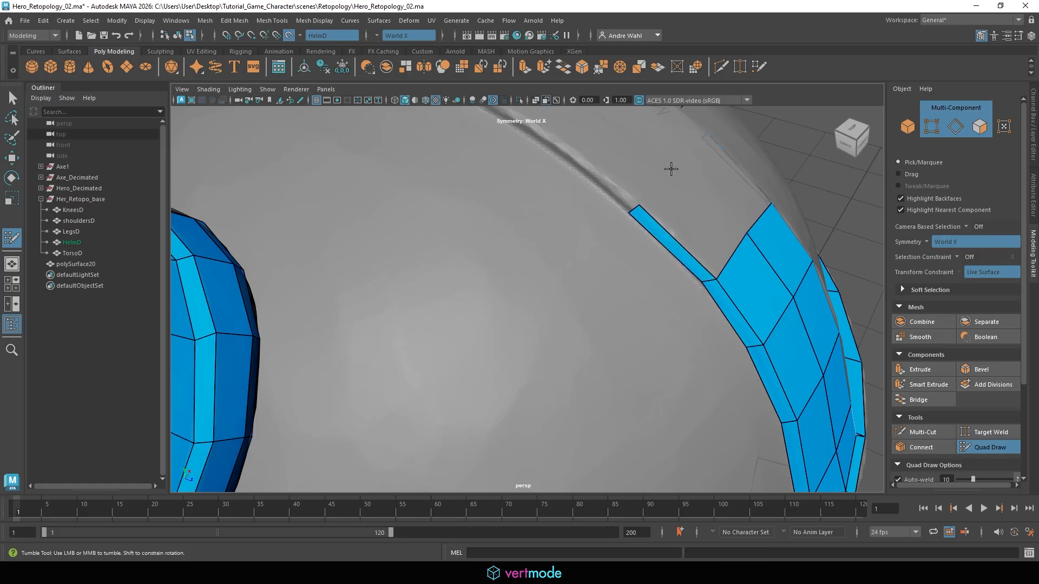
{"action": "left_click", "coordinate": [680, 209], "text": "shift"}
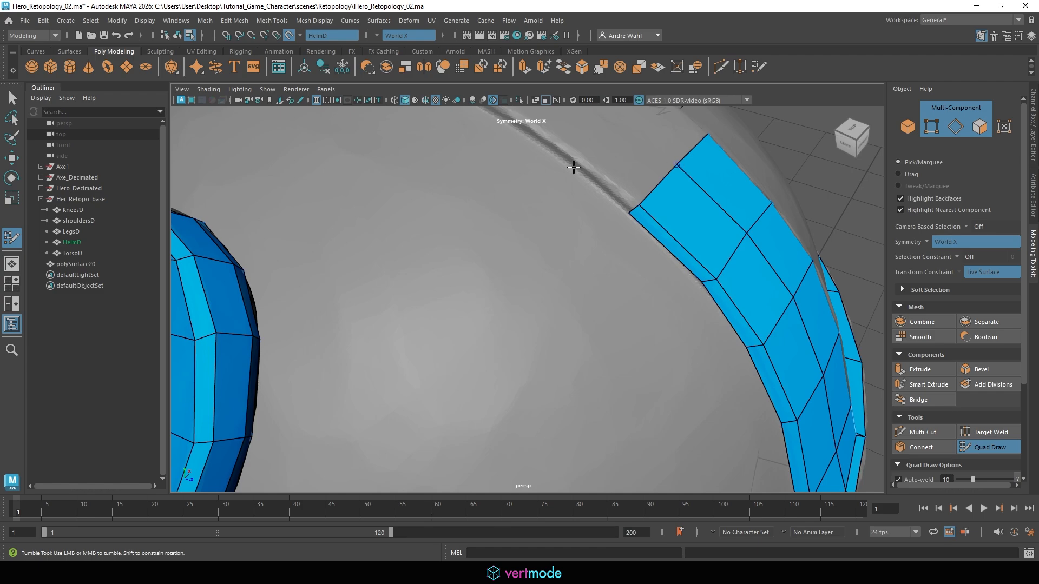
Step: Add another band segment toward the helmet's crown by extruding the side strip, placing center points, filling the faces and welding the middle gap
{"action": "right_click_drag", "start_coordinate": [573, 168], "coordinate": [554, 181], "text": "alt"}
{"action": "middle_click_drag", "start_coordinate": [554, 182], "coordinate": [600, 232], "text": "alt"}
{"action": "left_click_drag", "start_coordinate": [601, 232], "coordinate": [622, 225], "text": "alt"}
{"action": "right_click_drag", "start_coordinate": [622, 225], "coordinate": [672, 242], "text": "alt"}
{"action": "key", "text": "Tab"}
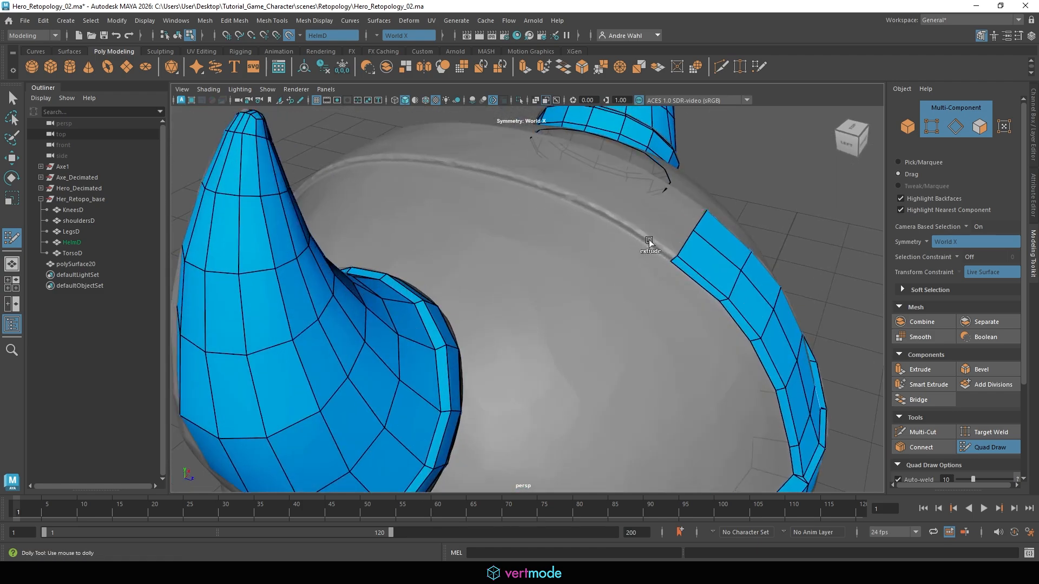
{"action": "mouse_move", "coordinate": [649, 241]}
{"action": "left_mouse_down"}
{"action": "mouse_move", "coordinate": [619, 225]}
{"action": "mouse_move", "coordinate": [628, 201]}
{"action": "left_mouse_up"}
{"action": "left_click", "coordinate": [607, 213]}
{"action": "left_click", "coordinate": [626, 254], "text": "shift"}
{"action": "key", "text": "ctrl+z"}
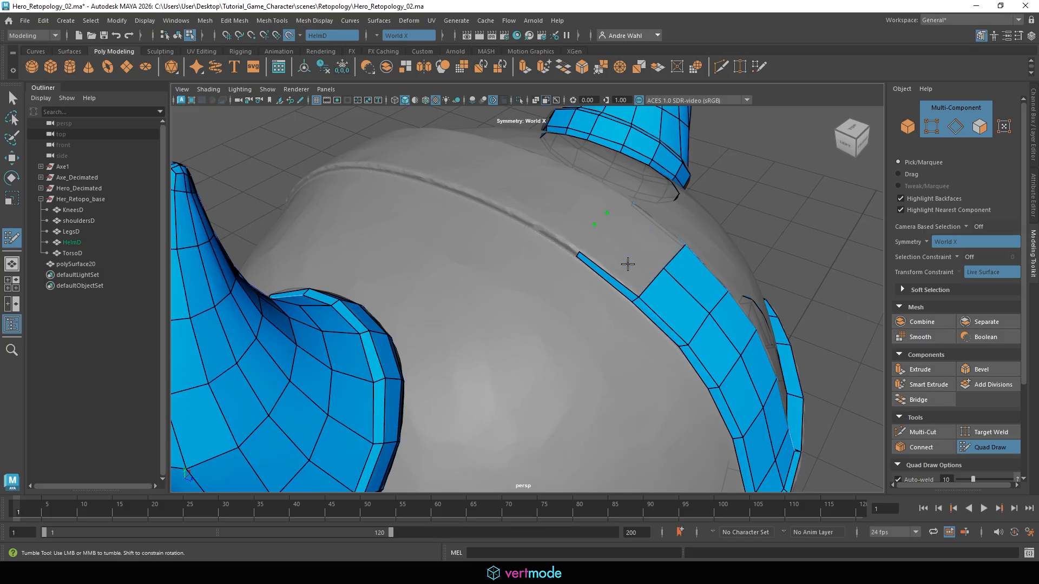
{"action": "left_click", "coordinate": [626, 264], "text": "shift"}
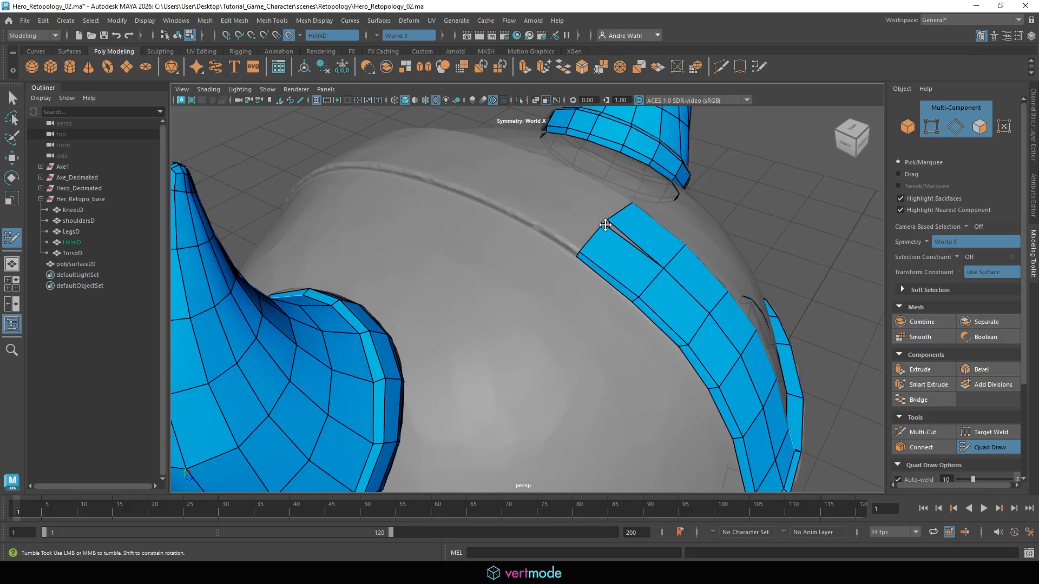
{"action": "left_click_drag", "start_coordinate": [605, 225], "coordinate": [659, 225]}
Step: Extrude the side strip one segment further along the ridge, fill the band faces from new center points and close the middle gap
{"action": "right_click_drag", "start_coordinate": [658, 225], "coordinate": [733, 225], "text": "alt"}
{"action": "middle_click_drag", "start_coordinate": [732, 225], "coordinate": [717, 272], "text": "alt"}
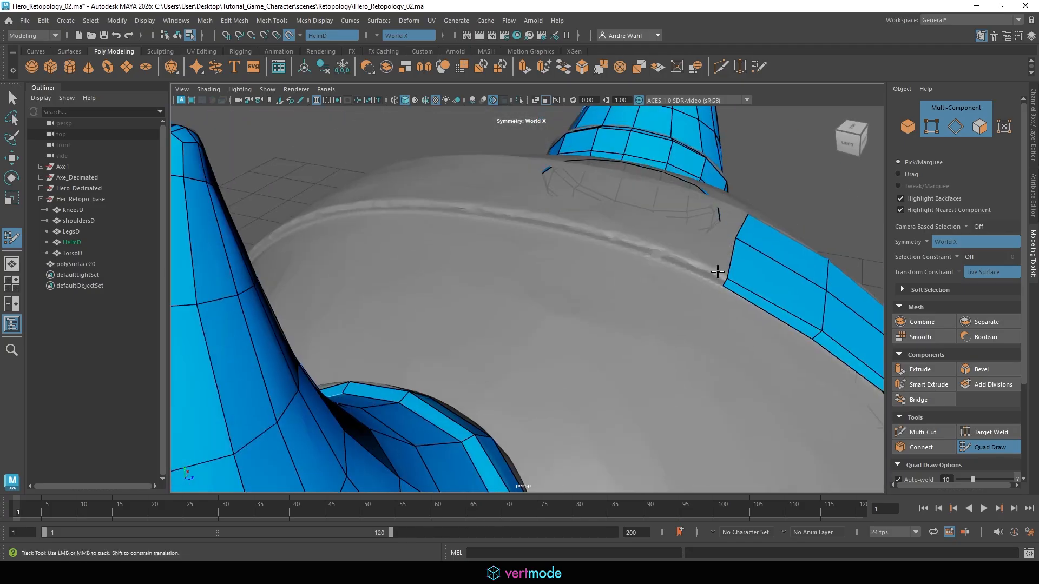
{"action": "mouse_move", "coordinate": [723, 280]}
{"action": "left_mouse_down"}
{"action": "mouse_move", "coordinate": [608, 239]}
{"action": "mouse_move", "coordinate": [623, 241]}
{"action": "left_mouse_up"}
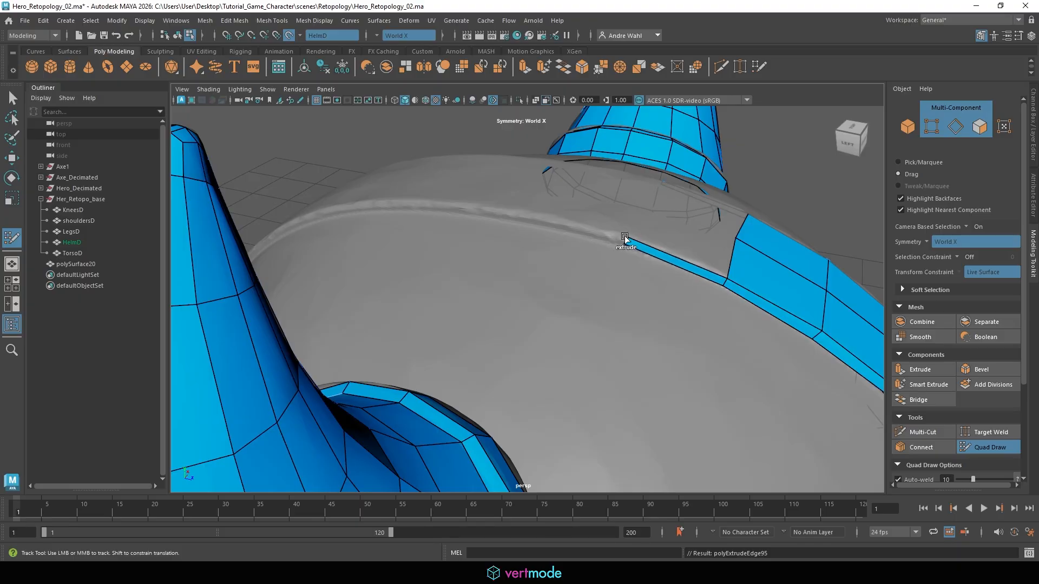
{"action": "left_click", "coordinate": [651, 202]}
{"action": "left_click", "coordinate": [647, 208]}
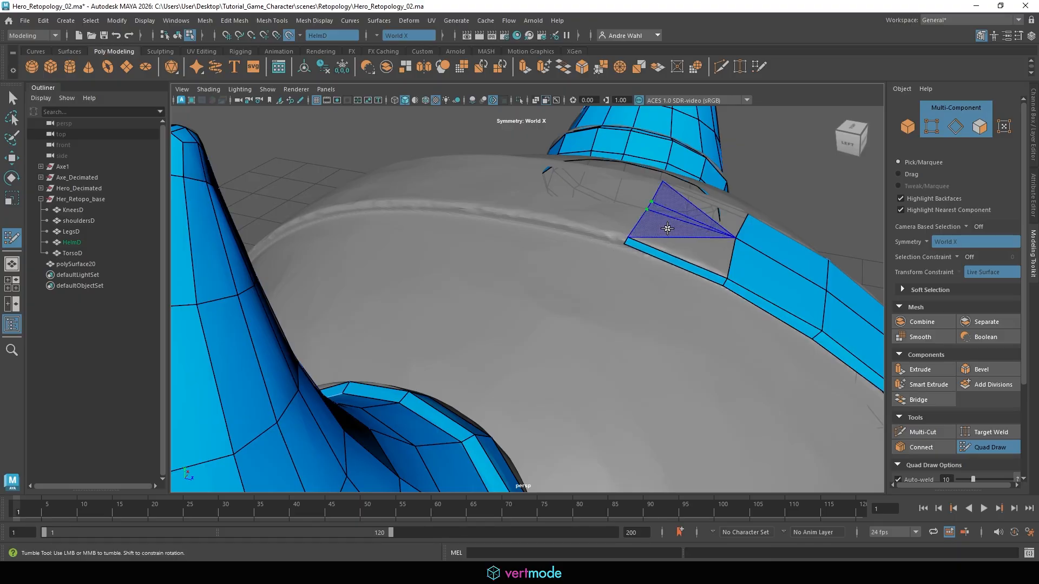
{"action": "left_click", "coordinate": [688, 249], "text": "shift"}
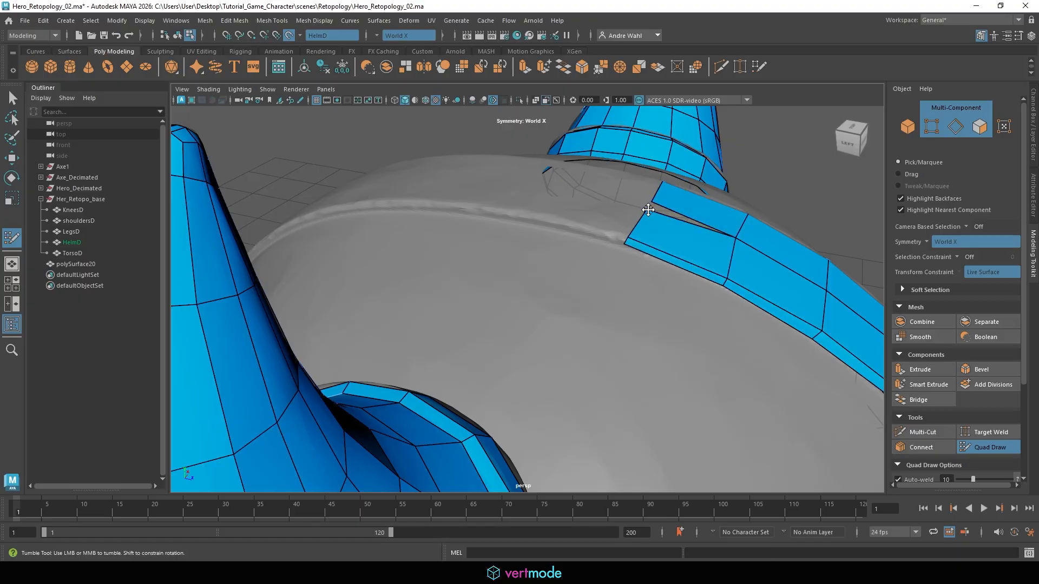
{"action": "right_click_drag", "start_coordinate": [647, 211], "coordinate": [666, 225], "text": "alt"}
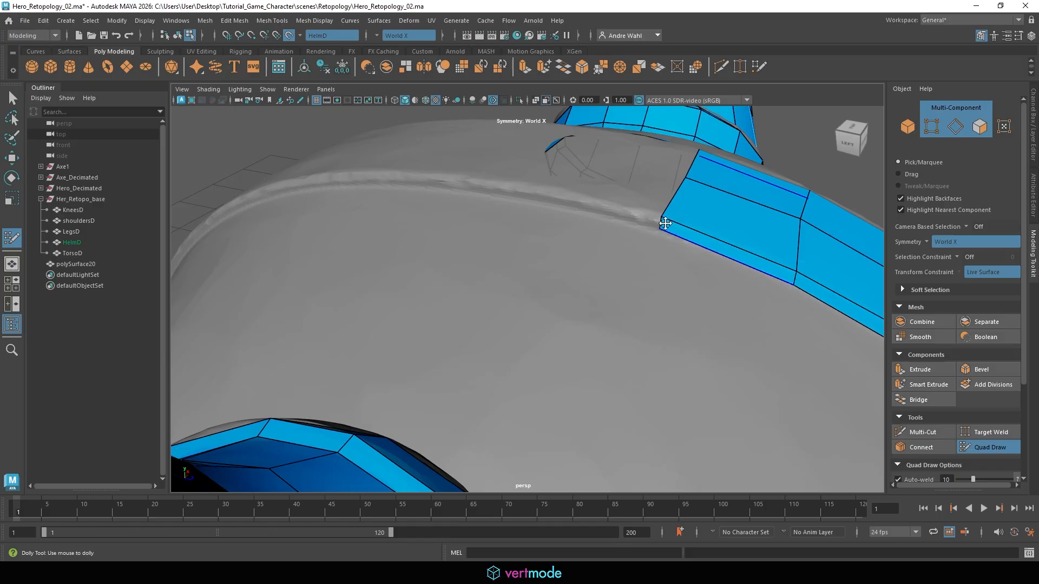
Step: Extrude the central band's side strip one segment toward the crown, fill the faces beside it and weld the middle gap
{"action": "mouse_move", "coordinate": [663, 217]}
{"action": "left_mouse_down"}
{"action": "mouse_move", "coordinate": [690, 209]}
{"action": "mouse_move", "coordinate": [700, 267]}
{"action": "mouse_move", "coordinate": [561, 237]}
{"action": "mouse_move", "coordinate": [560, 316]}
{"action": "left_mouse_up"}
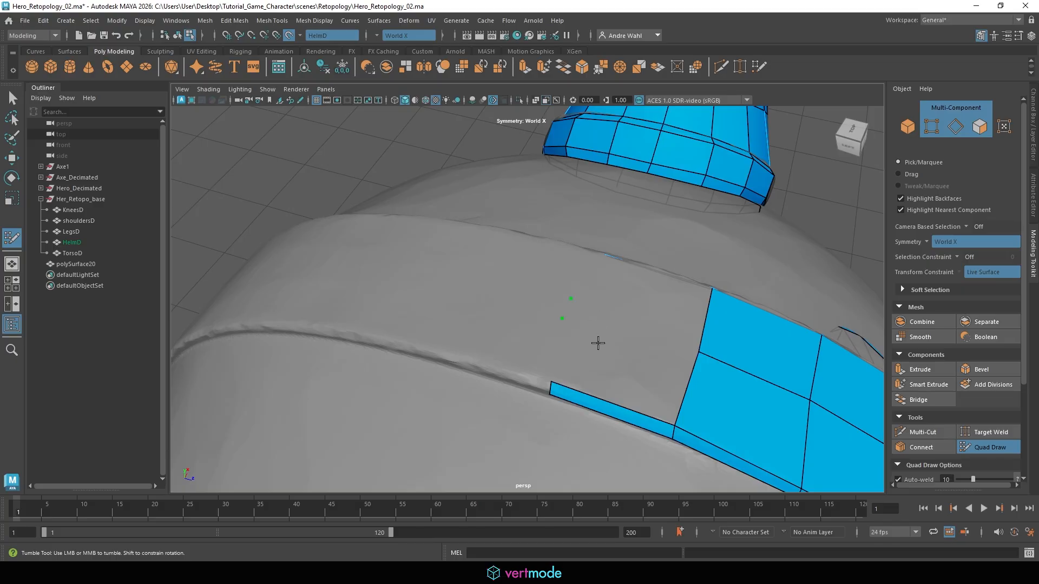
{"action": "left_click", "coordinate": [643, 378], "text": "shift"}
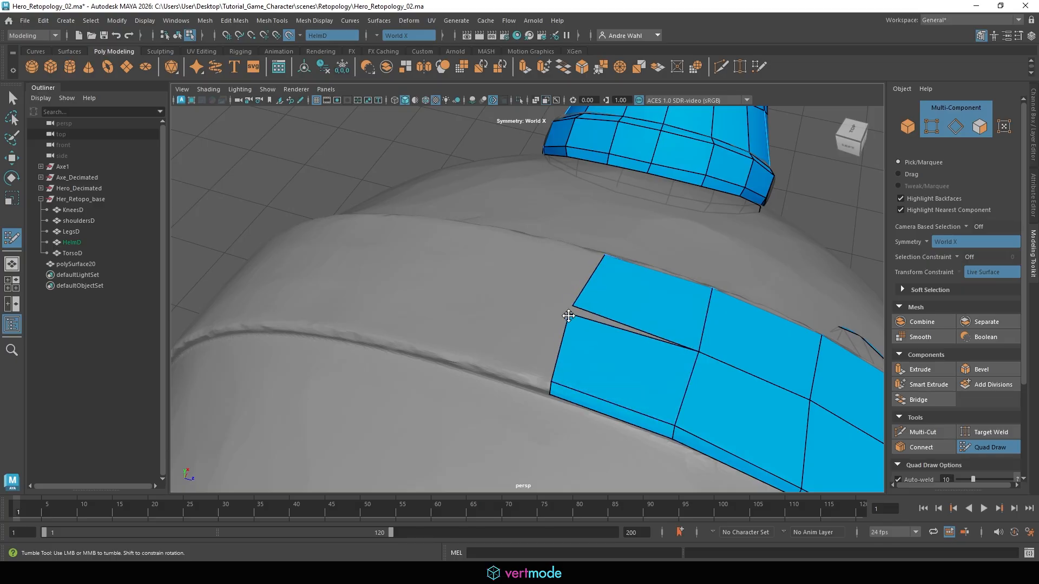
{"action": "mouse_move", "coordinate": [568, 316]}
{"action": "left_mouse_down"}
{"action": "mouse_move", "coordinate": [626, 308]}
{"action": "mouse_move", "coordinate": [758, 225]}
{"action": "left_mouse_up"}
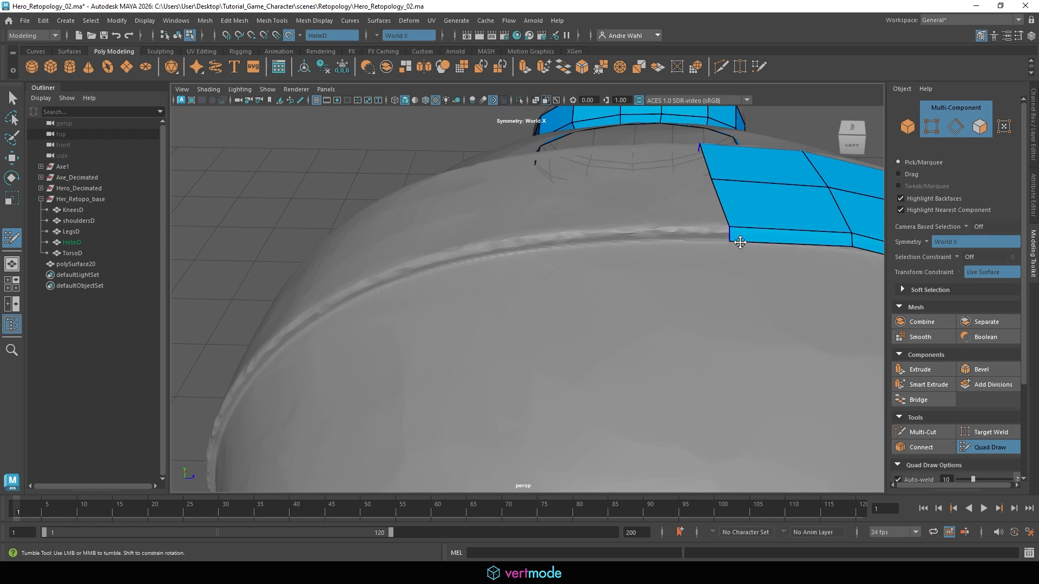
Step: Carry the central band two segments over the crown by extruding the side strip, filling the adjoining faces and closing the middle gap
{"action": "mouse_move", "coordinate": [731, 234]}
{"action": "left_mouse_down"}
{"action": "mouse_move", "coordinate": [601, 234]}
{"action": "mouse_move", "coordinate": [640, 254]}
{"action": "mouse_move", "coordinate": [511, 262]}
{"action": "left_mouse_up"}
{"action": "left_click", "coordinate": [668, 265], "text": "shift"}
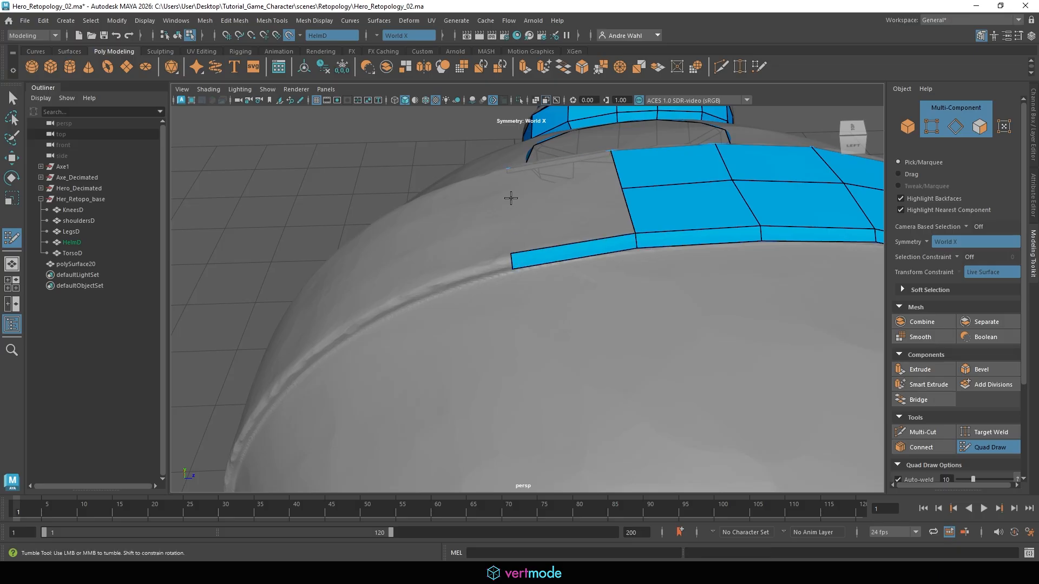
{"action": "left_click", "coordinate": [578, 232], "text": "shift"}
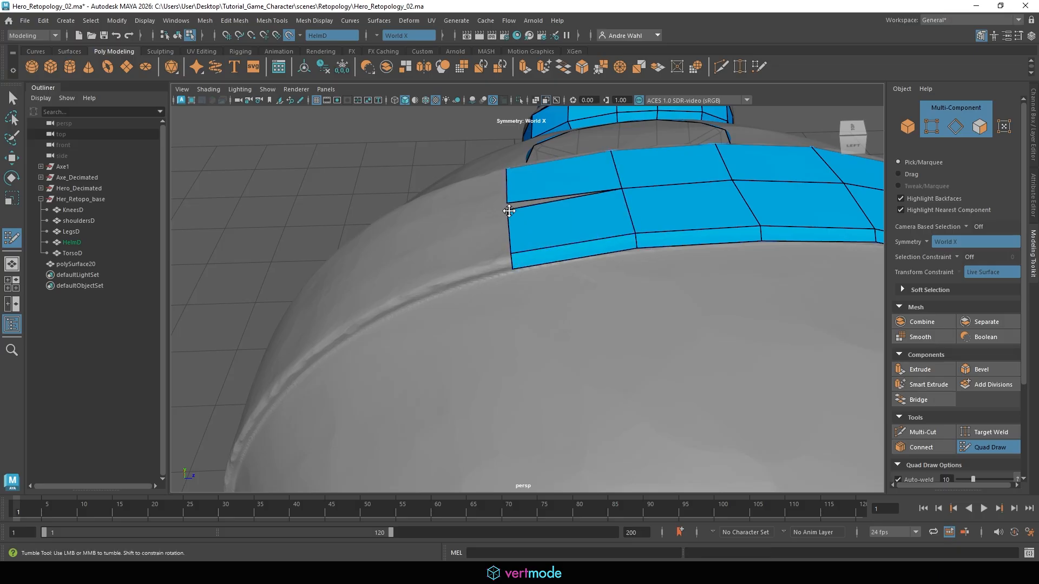
{"action": "mouse_move", "coordinate": [509, 211]}
{"action": "left_mouse_down"}
{"action": "mouse_move", "coordinate": [572, 195]}
{"action": "mouse_move", "coordinate": [489, 231]}
{"action": "mouse_move", "coordinate": [493, 209]}
{"action": "mouse_move", "coordinate": [531, 227]}
{"action": "mouse_move", "coordinate": [549, 220]}
{"action": "left_mouse_up"}
{"action": "left_click", "coordinate": [558, 219], "text": "shift"}
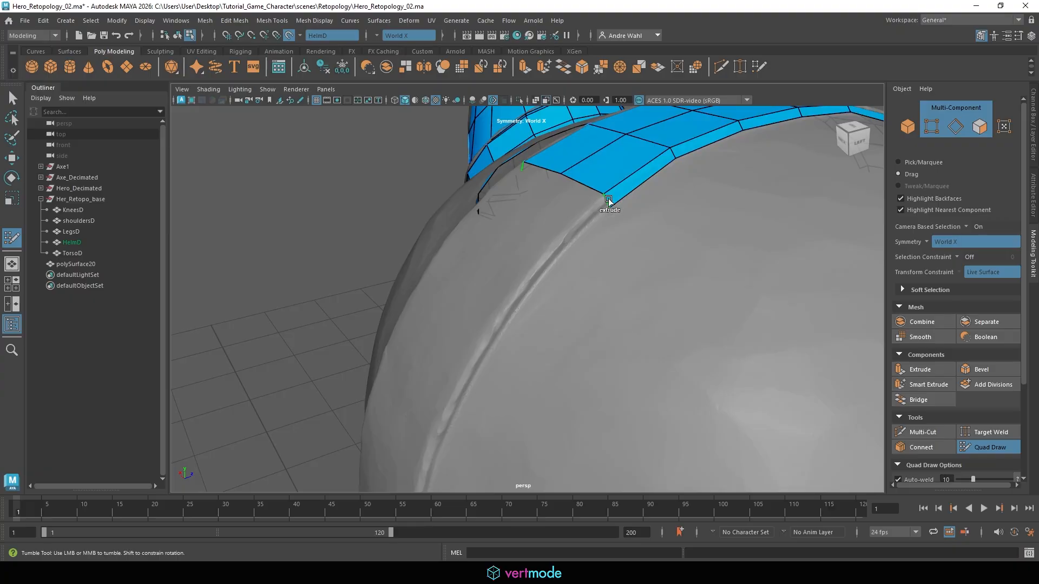
Step: Extend the central band past the crown with two more side-strip segments, filling the faces and merging their middle vertices
{"action": "left_click_drag", "start_coordinate": [608, 201], "coordinate": [552, 261], "text": "ctrl"}
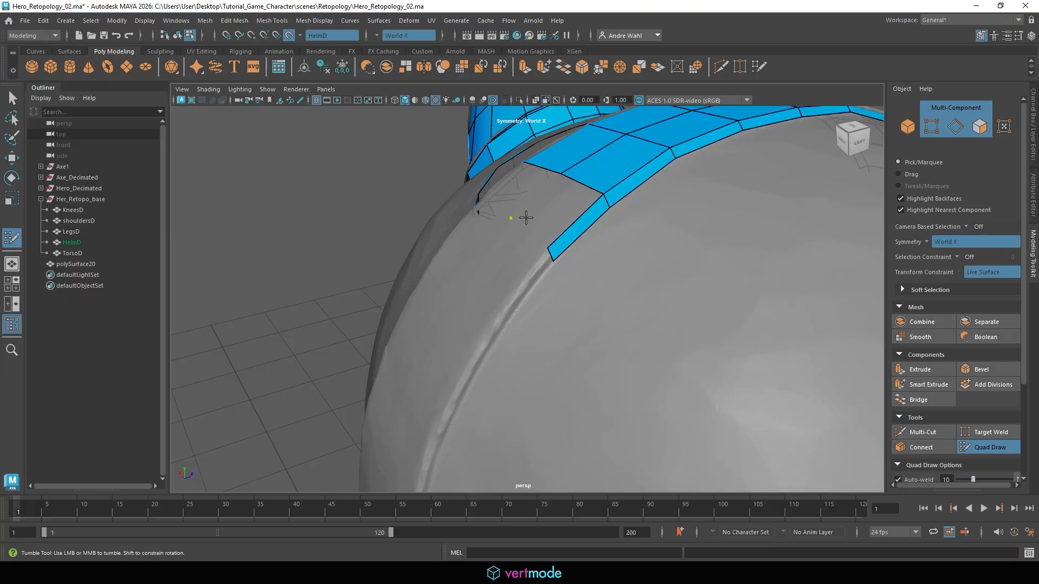
{"action": "left_click", "coordinate": [514, 216], "text": "shift"}
{"action": "mouse_move", "coordinate": [520, 225]}
{"action": "left_mouse_down", "text": "alt"}
{"action": "mouse_move", "coordinate": [505, 213]}
{"action": "mouse_move", "coordinate": [446, 220]}
{"action": "mouse_move", "coordinate": [442, 233]}
{"action": "mouse_move", "coordinate": [507, 264]}
{"action": "left_mouse_up", "text": "alt"}
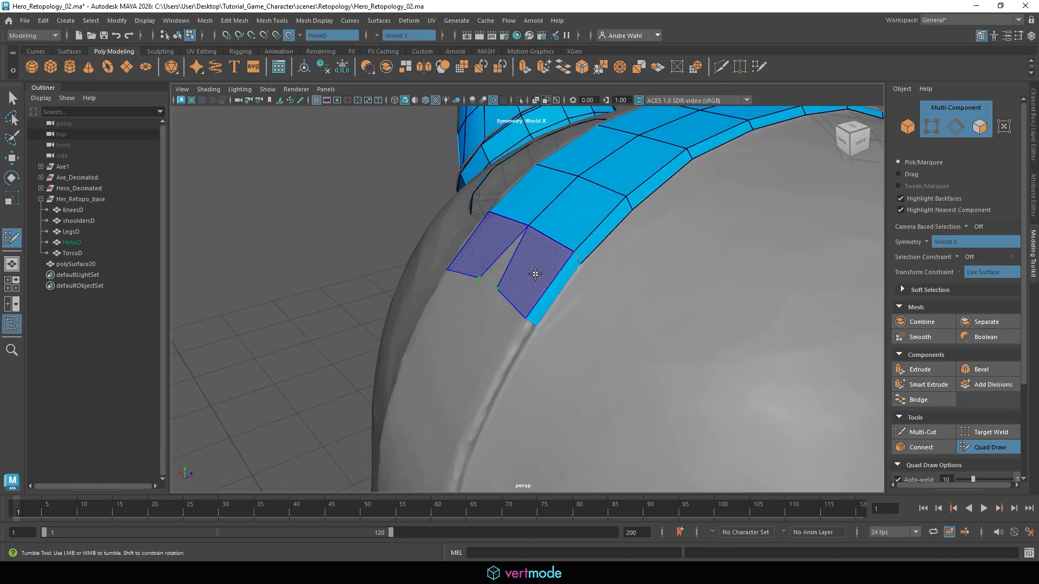
{"action": "left_click", "coordinate": [519, 281], "text": "shift"}
{"action": "left_click_drag", "start_coordinate": [497, 286], "coordinate": [484, 281]}
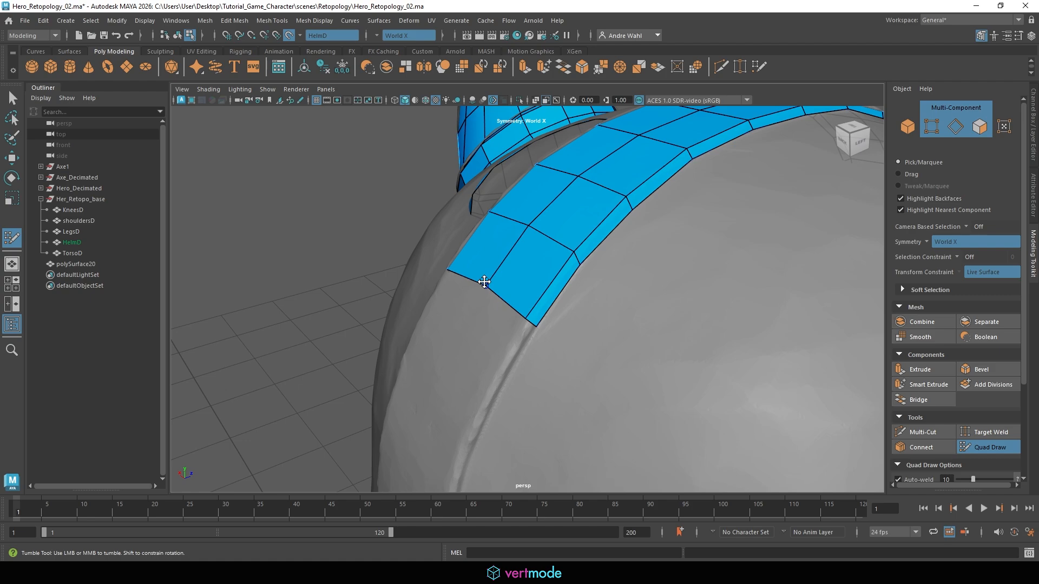
Step: Extrude the band's side strip one segment down the back of the helmet and fill the two faces beside it
{"action": "left_click_drag", "start_coordinate": [484, 282], "coordinate": [622, 254], "text": "alt"}
{"action": "right_click_drag", "start_coordinate": [622, 254], "coordinate": [596, 241], "text": "alt"}
{"action": "left_click_drag", "start_coordinate": [596, 241], "coordinate": [660, 238], "text": "alt"}
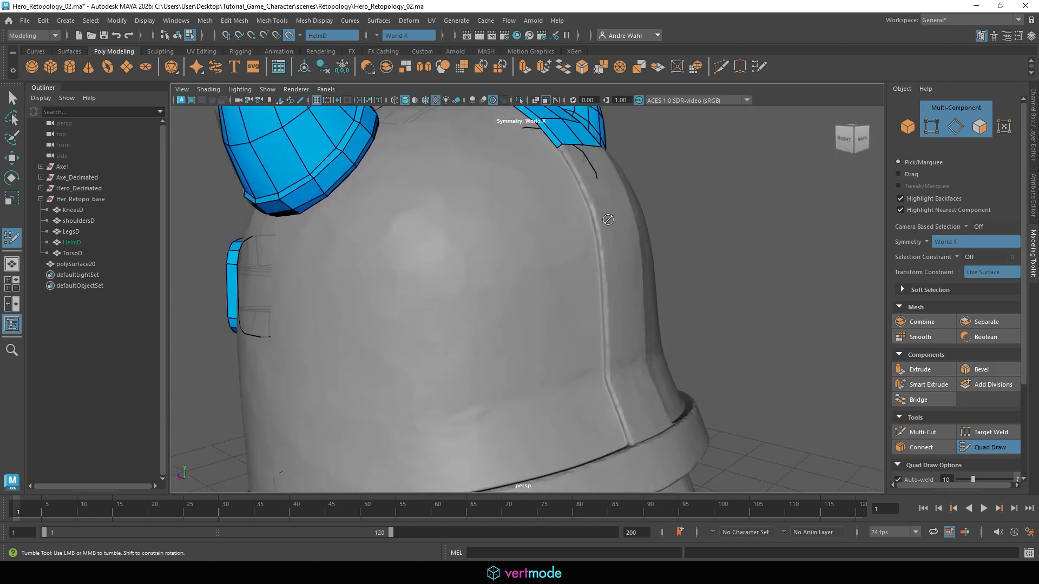
{"action": "middle_click_drag", "start_coordinate": [563, 260], "coordinate": [541, 356], "text": "alt"}
{"action": "right_click_drag", "start_coordinate": [541, 357], "coordinate": [600, 357], "text": "alt"}
{"action": "key", "text": "Tab"}
{"action": "mouse_move", "coordinate": [548, 193]}
{"action": "left_mouse_down"}
{"action": "mouse_move", "coordinate": [541, 239]}
{"action": "mouse_move", "coordinate": [583, 300]}
{"action": "left_mouse_up"}
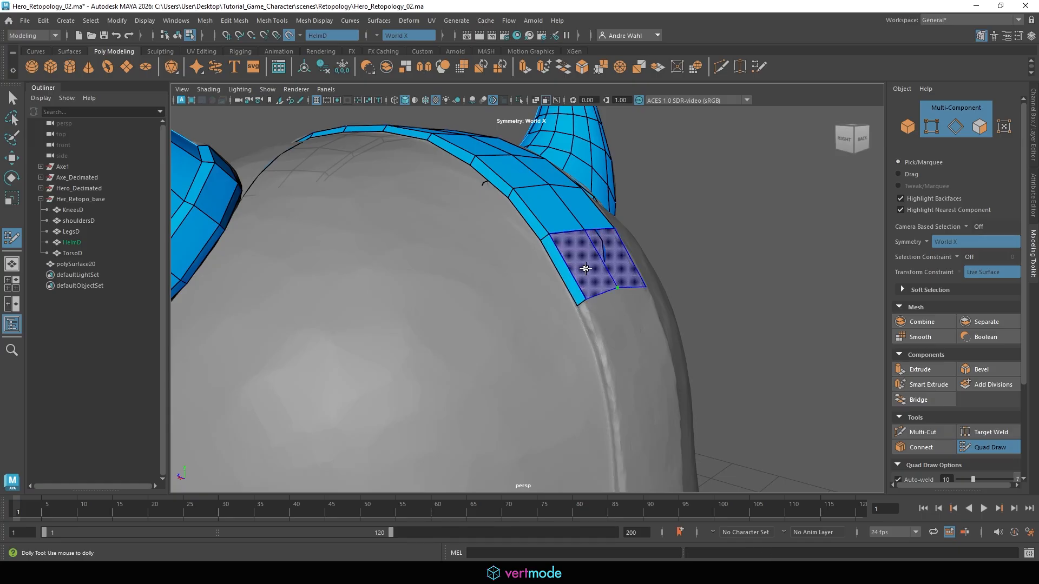
{"action": "left_click", "coordinate": [592, 262], "text": "shift"}
Step: Add two further band segments down the helmet's back, filling the faces beside each side-strip extrusion and aligning the middle vertex
{"action": "middle_click_drag", "start_coordinate": [586, 319], "coordinate": [574, 209], "text": "alt"}
{"action": "left_click_drag", "start_coordinate": [568, 193], "coordinate": [595, 276]}
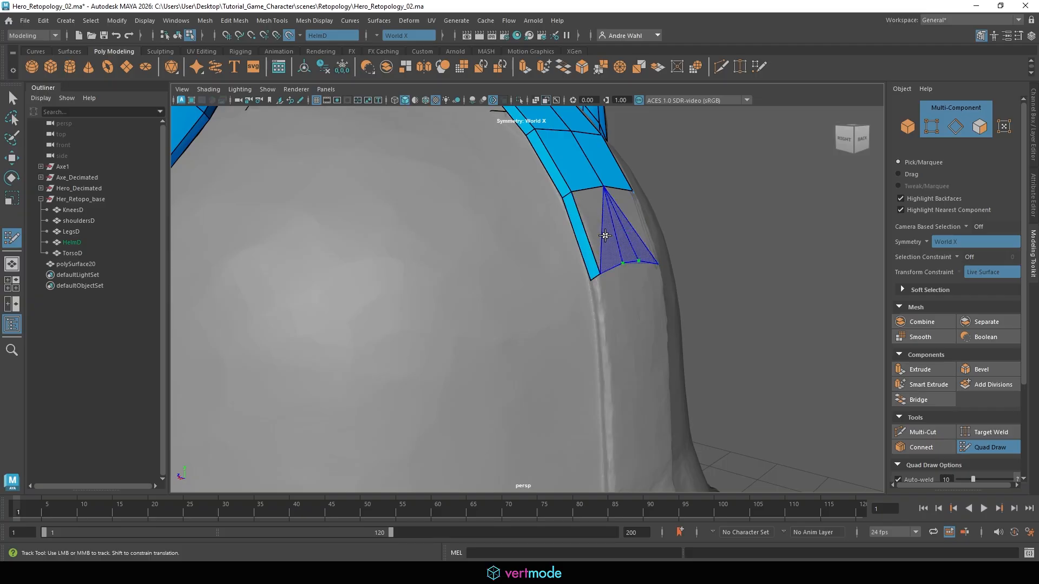
{"action": "left_click", "coordinate": [601, 225], "text": "shift"}
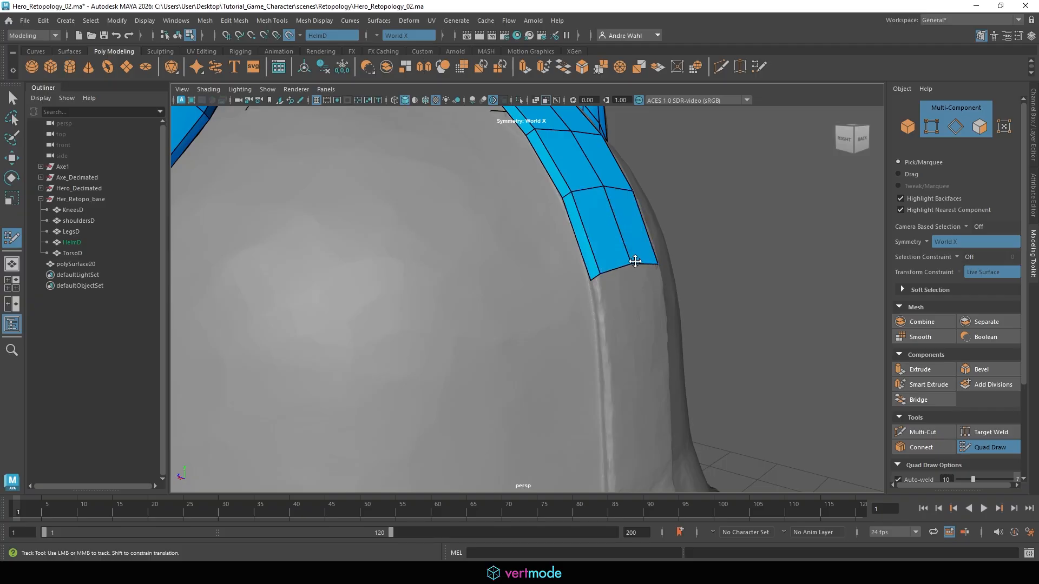
{"action": "mouse_move", "coordinate": [637, 266]}
{"action": "left_mouse_down", "text": "alt"}
{"action": "mouse_move", "coordinate": [618, 267]}
{"action": "mouse_move", "coordinate": [625, 280]}
{"action": "left_mouse_up", "text": "alt"}
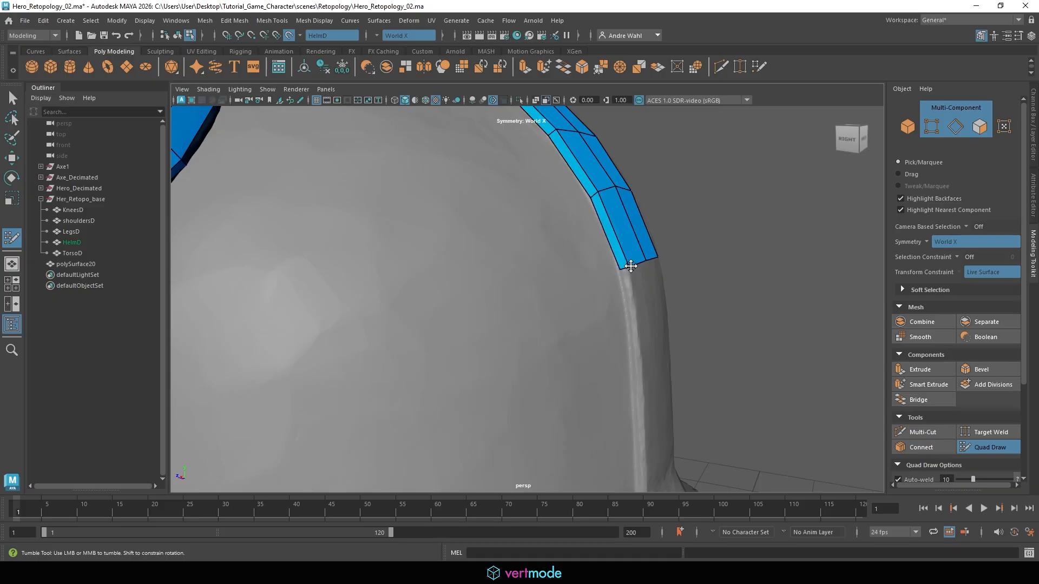
{"action": "mouse_move", "coordinate": [625, 266]}
{"action": "left_mouse_down"}
{"action": "mouse_move", "coordinate": [638, 324]}
{"action": "mouse_move", "coordinate": [621, 338]}
{"action": "mouse_move", "coordinate": [642, 313]}
{"action": "left_mouse_up"}
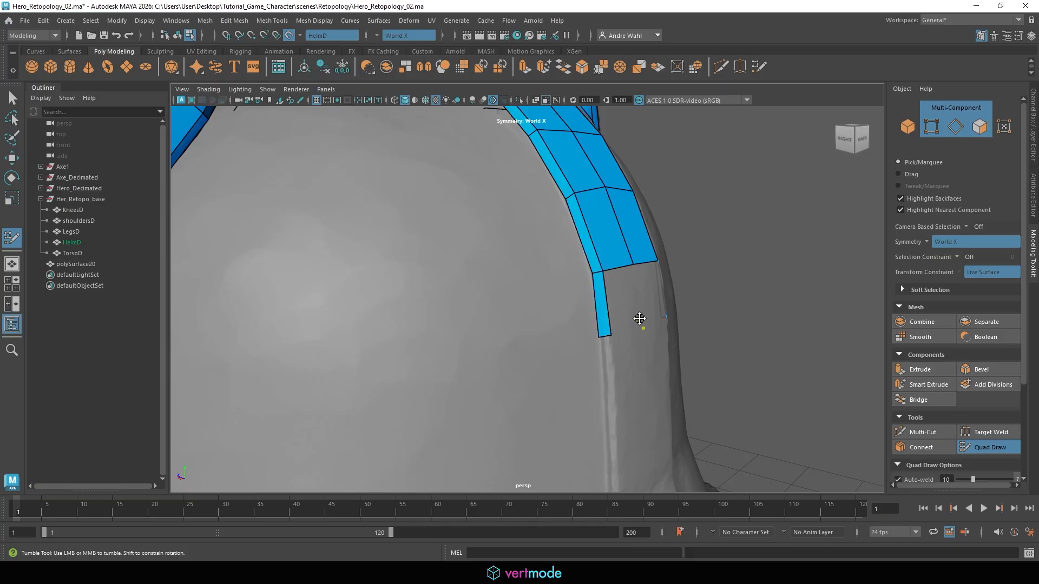
{"action": "left_click", "coordinate": [623, 295], "text": "shift"}
Step: Extrude the side strip in one long segment down to the crease above the rear rim and fill the band faces
{"action": "middle_click_drag", "start_coordinate": [684, 328], "coordinate": [682, 228], "text": "alt"}
{"action": "left_click_drag", "start_coordinate": [681, 228], "coordinate": [694, 234], "text": "alt"}
{"action": "middle_click_drag", "start_coordinate": [655, 227], "coordinate": [650, 272], "text": "alt"}
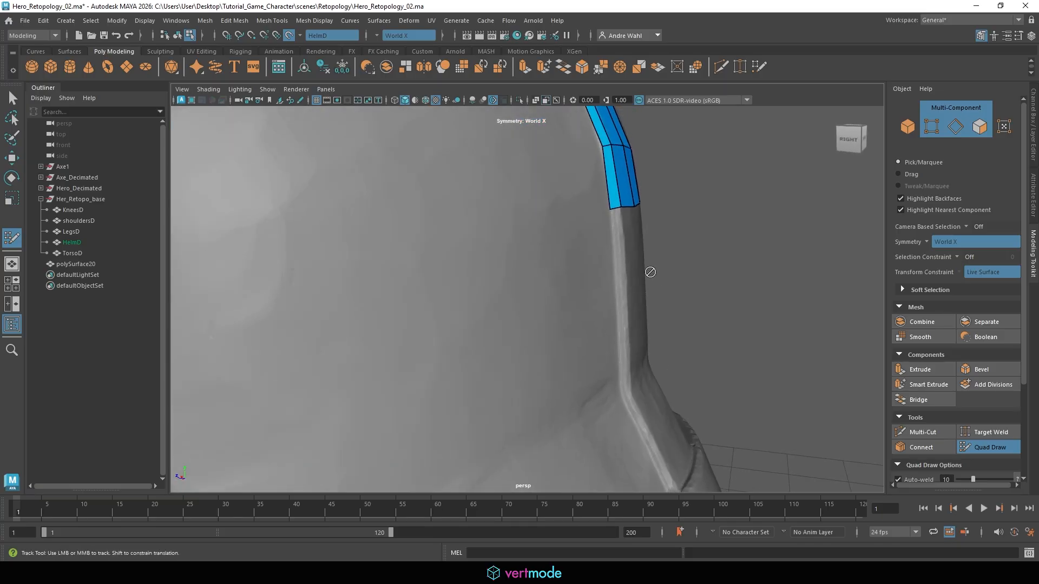
{"action": "mouse_move", "coordinate": [615, 207]}
{"action": "left_mouse_down"}
{"action": "mouse_move", "coordinate": [621, 399]}
{"action": "mouse_move", "coordinate": [618, 351]}
{"action": "left_mouse_up"}
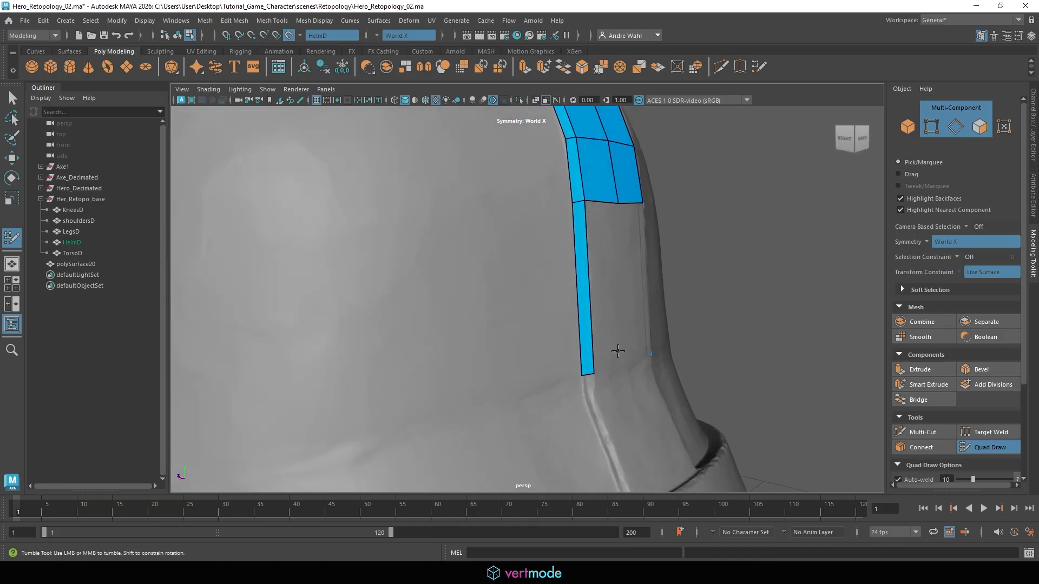
{"action": "left_click", "coordinate": [607, 297], "text": "shift"}
{"action": "left_click_drag", "start_coordinate": [632, 359], "coordinate": [574, 370], "text": "alt"}
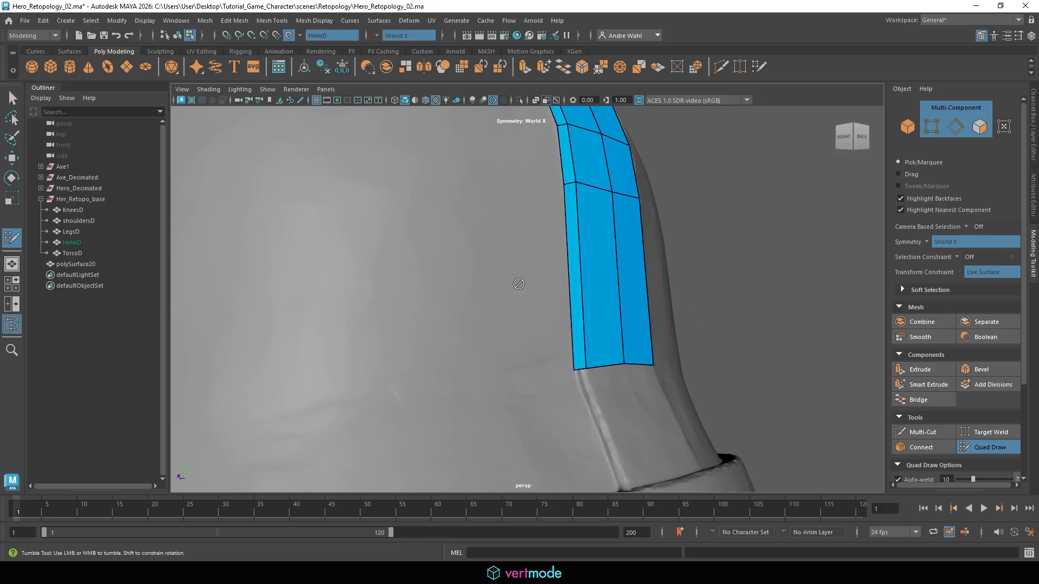
Step: Extrude the band's lower end from the crease down to the helmet's rear rim to complete its last segment
{"action": "scroll", "coordinate": [519, 284], "scroll_direction": "down", "scroll_amount": 6}
{"action": "left_click_drag", "start_coordinate": [519, 284], "coordinate": [489, 297], "text": "alt"}
{"action": "scroll", "coordinate": [671, 319], "scroll_direction": "up", "scroll_amount": 2}
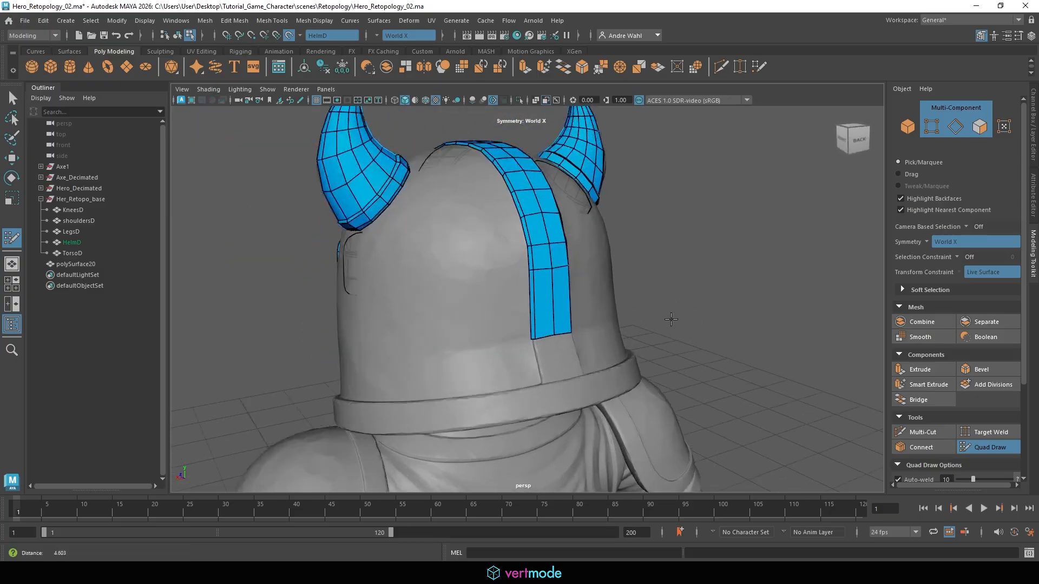
{"action": "middle_click_drag", "start_coordinate": [670, 319], "coordinate": [685, 283], "text": "alt"}
{"action": "scroll", "coordinate": [553, 307], "scroll_direction": "up", "scroll_amount": 7}
{"action": "key", "text": "Tab"}
{"action": "left_click_drag", "start_coordinate": [614, 312], "coordinate": [700, 442]}
{"action": "left_click_drag", "start_coordinate": [598, 360], "coordinate": [662, 349], "text": "alt"}
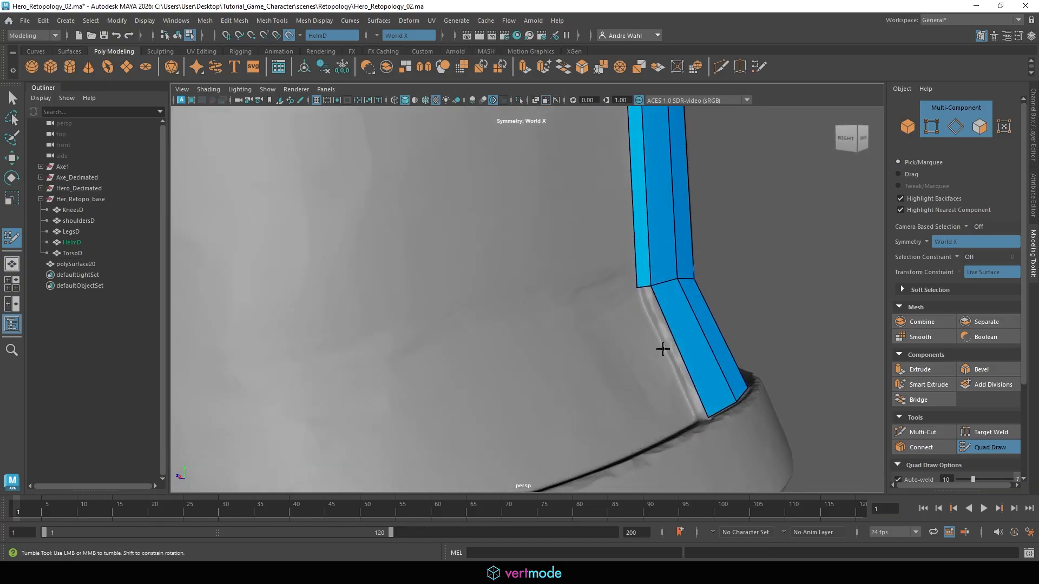
Step: Extrude the outer face of the helmet's lower front rim one segment along the rim, undoing the surplus edit
{"action": "scroll", "coordinate": [615, 307], "scroll_direction": "down", "scroll_amount": 6}
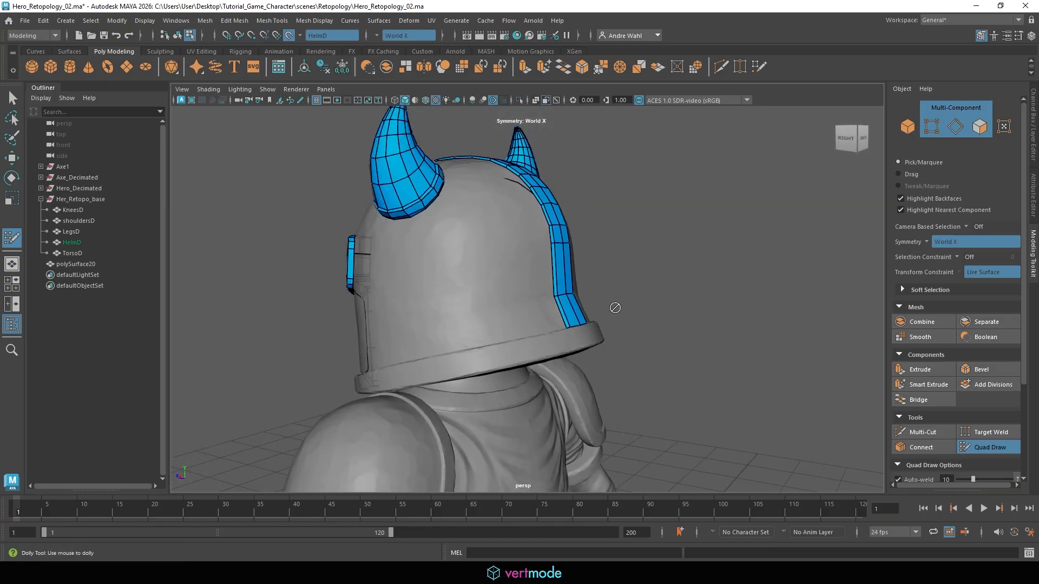
{"action": "left_click_drag", "start_coordinate": [615, 308], "coordinate": [523, 327], "text": "alt"}
{"action": "middle_click_drag", "start_coordinate": [595, 391], "coordinate": [598, 338], "text": "alt"}
{"action": "scroll", "coordinate": [597, 338], "scroll_direction": "down", "scroll_amount": 1}
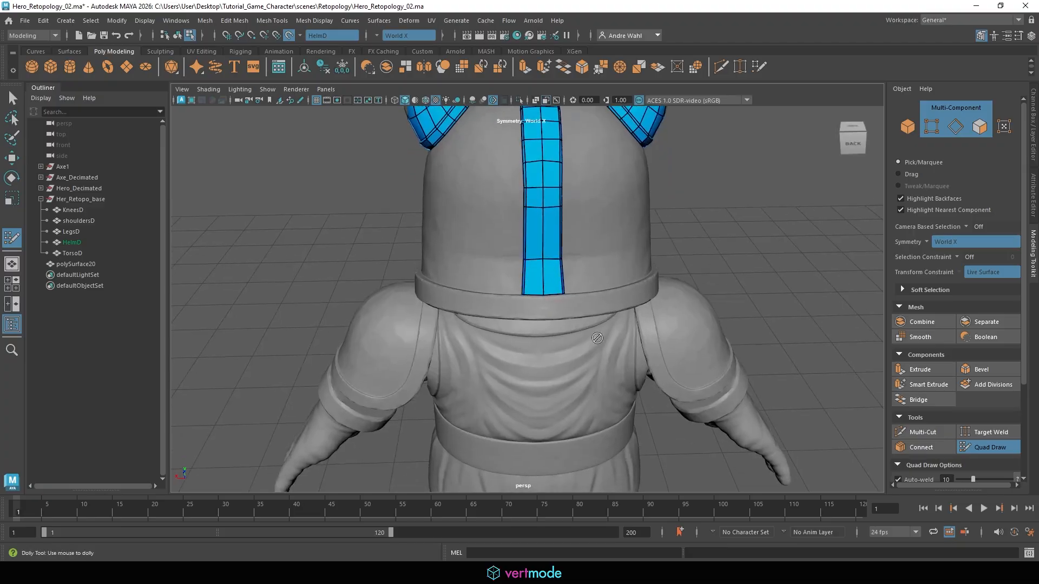
{"action": "left_click_drag", "start_coordinate": [597, 338], "coordinate": [547, 324], "text": "alt"}
{"action": "middle_click_drag", "start_coordinate": [243, 385], "coordinate": [426, 350], "text": "alt"}
{"action": "left_click_drag", "start_coordinate": [427, 350], "coordinate": [424, 355], "text": "alt"}
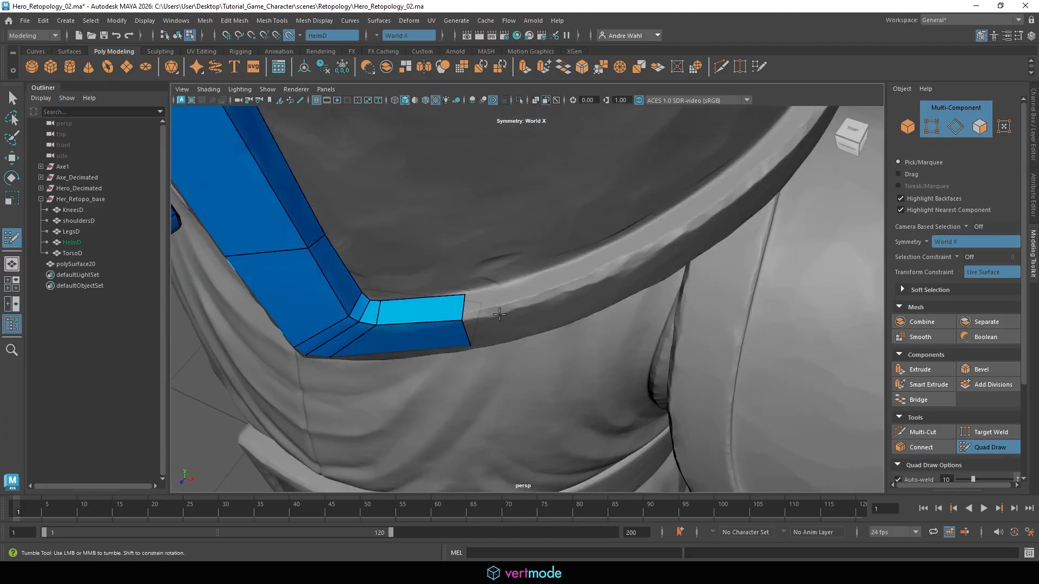
{"action": "scroll", "coordinate": [499, 314], "scroll_direction": "up", "scroll_amount": 4}
{"action": "left_click_drag", "start_coordinate": [413, 291], "coordinate": [560, 246]}
{"action": "key", "text": "Tab"}
{"action": "key", "text": "ctrl+z"}
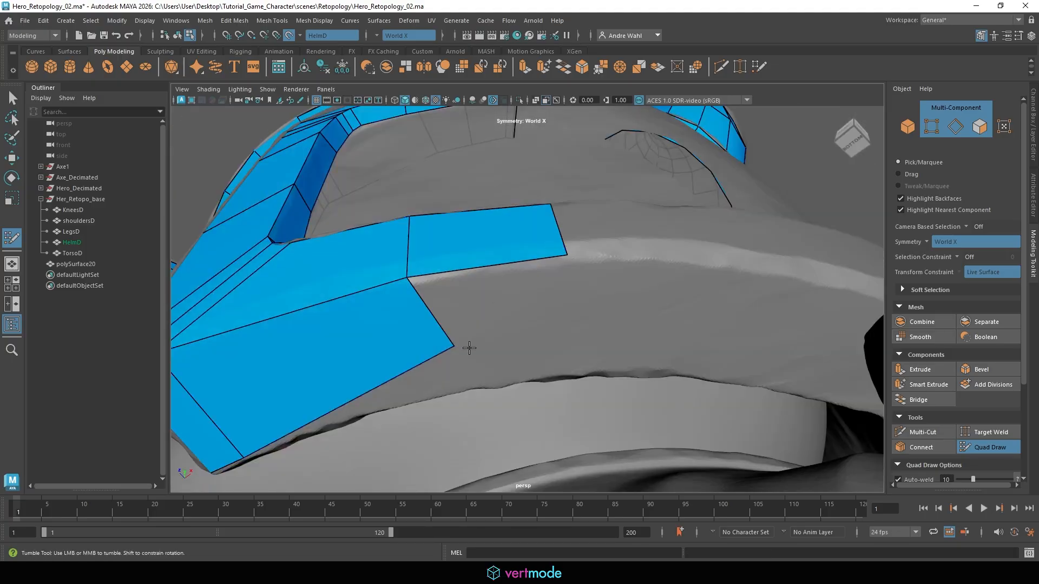
Step: Move the rim underside's loose corner to the inner edge, then extrude the underside face one segment to meet the outer face
{"action": "middle_click_drag", "start_coordinate": [469, 347], "coordinate": [500, 312], "text": "alt"}
{"action": "left_click_drag", "start_coordinate": [549, 181], "coordinate": [538, 237]}
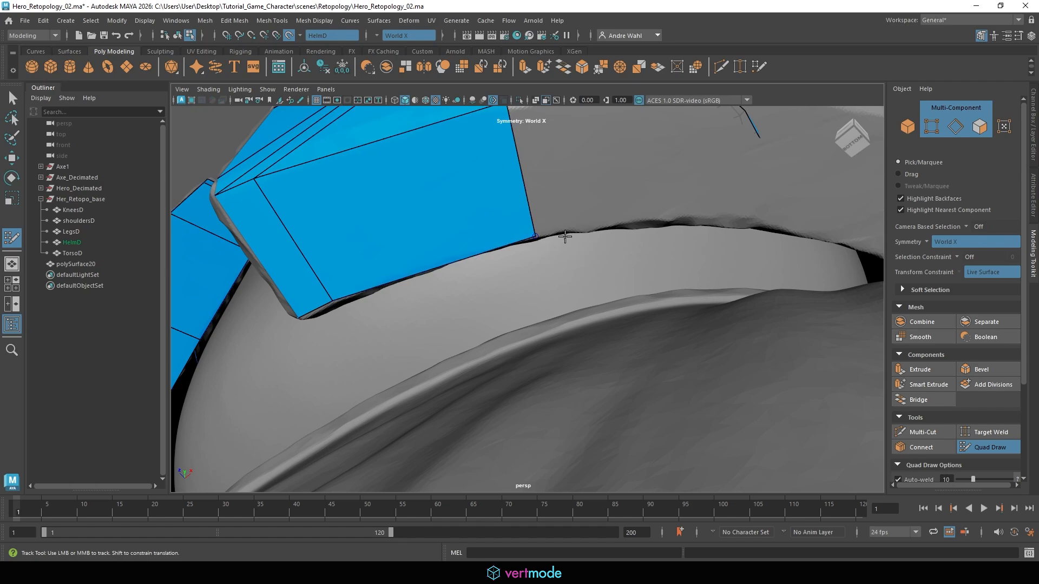
{"action": "right_click_drag", "start_coordinate": [565, 236], "coordinate": [480, 249], "text": "alt"}
{"action": "left_click_drag", "start_coordinate": [480, 248], "coordinate": [533, 294], "text": "alt"}
{"action": "right_click_drag", "start_coordinate": [533, 294], "coordinate": [857, 285], "text": "alt"}
{"action": "key", "text": "Tab"}
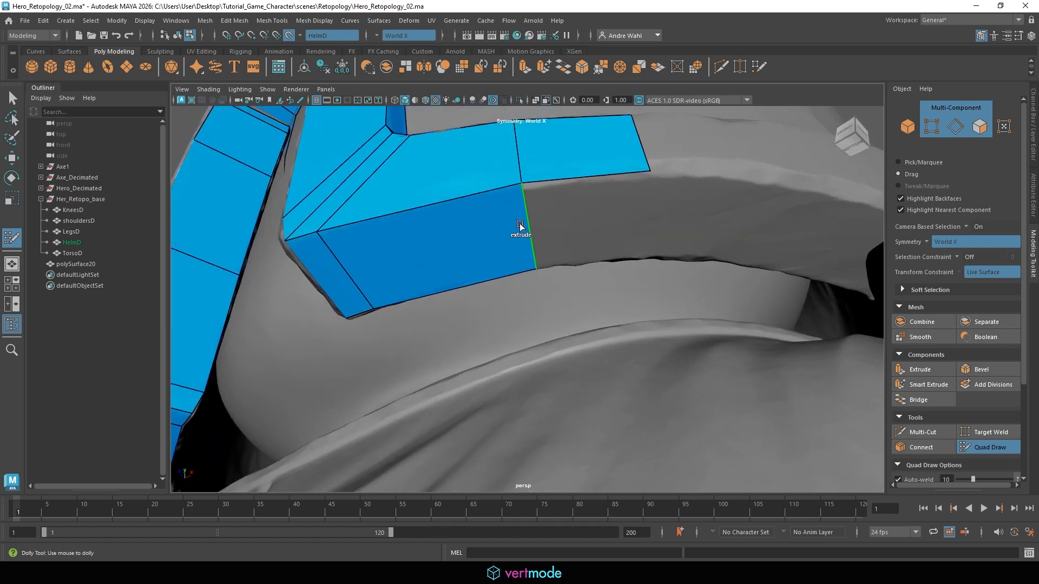
{"action": "left_click_drag", "start_coordinate": [519, 226], "coordinate": [648, 226]}
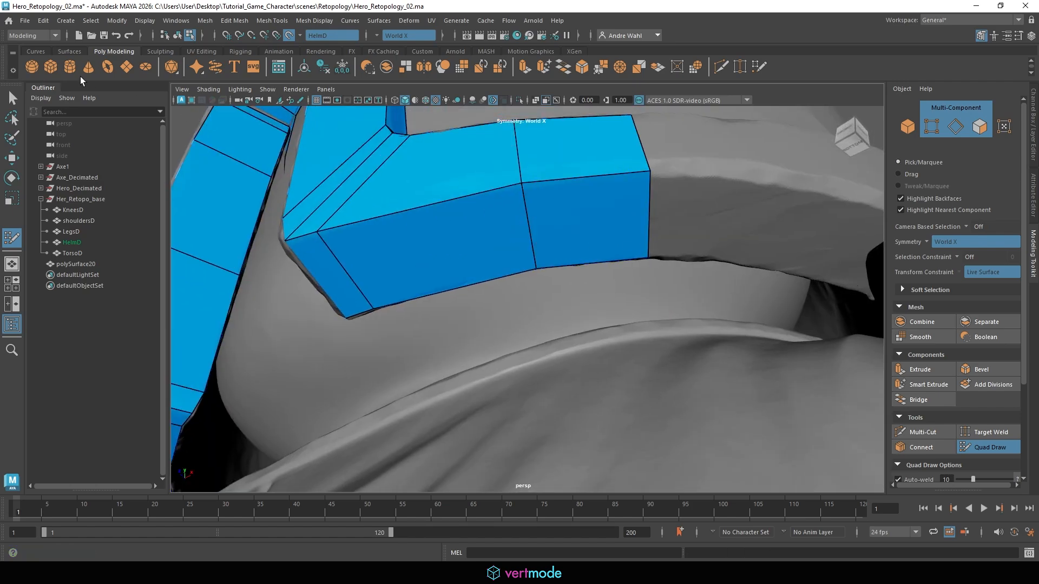
Step: Leave Quad Draw, switch to object selection and turn off the live surface
{"action": "left_click", "coordinate": [12, 98]}
{"action": "right_click_drag", "start_coordinate": [612, 202], "coordinate": [451, 222], "text": "alt"}
{"action": "left_click_drag", "start_coordinate": [452, 222], "coordinate": [507, 310], "text": "alt"}
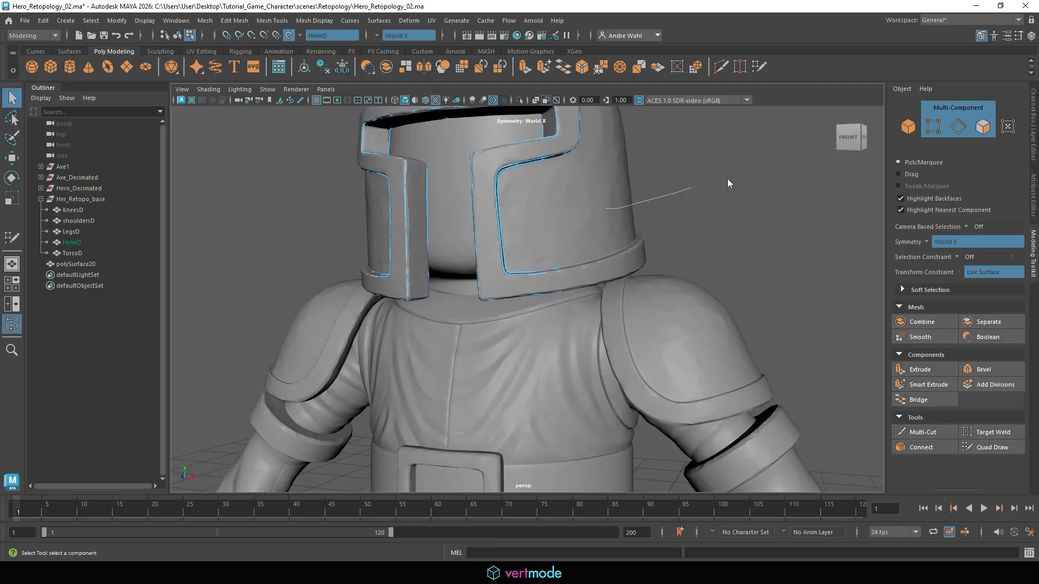
{"action": "right_click_drag", "start_coordinate": [727, 179], "coordinate": [754, 177]}
{"action": "mouse_move", "coordinate": [487, 216]}
{"action": "right_mouse_down"}
{"action": "mouse_move", "coordinate": [531, 200]}
{"action": "mouse_move", "coordinate": [491, 242]}
{"action": "mouse_move", "coordinate": [487, 217]}
{"action": "mouse_move", "coordinate": [525, 205]}
{"action": "right_mouse_up"}
{"action": "left_click", "coordinate": [606, 194], "text": "shift"}
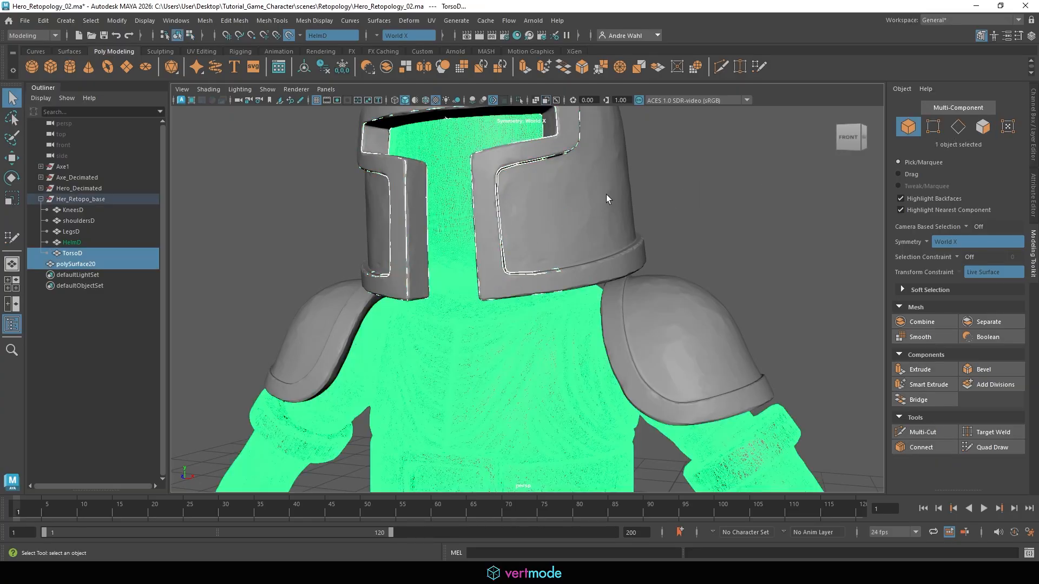
{"action": "left_click", "coordinate": [746, 188]}
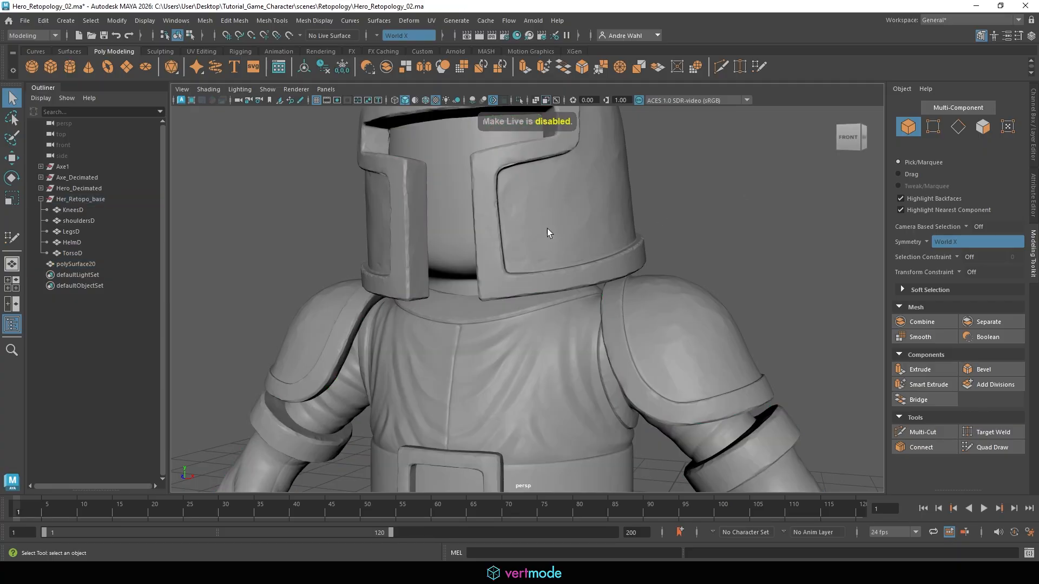
Step: Select HelmD together with the retopology mesh polySurface20 and isolate them in the viewport
{"action": "left_click", "coordinate": [551, 226]}
{"action": "left_click", "coordinate": [494, 182], "text": "shift"}
{"action": "left_click_drag", "start_coordinate": [731, 158], "coordinate": [811, 163], "text": "alt"}
{"action": "left_click_drag", "start_coordinate": [638, 242], "coordinate": [739, 211], "text": "alt"}
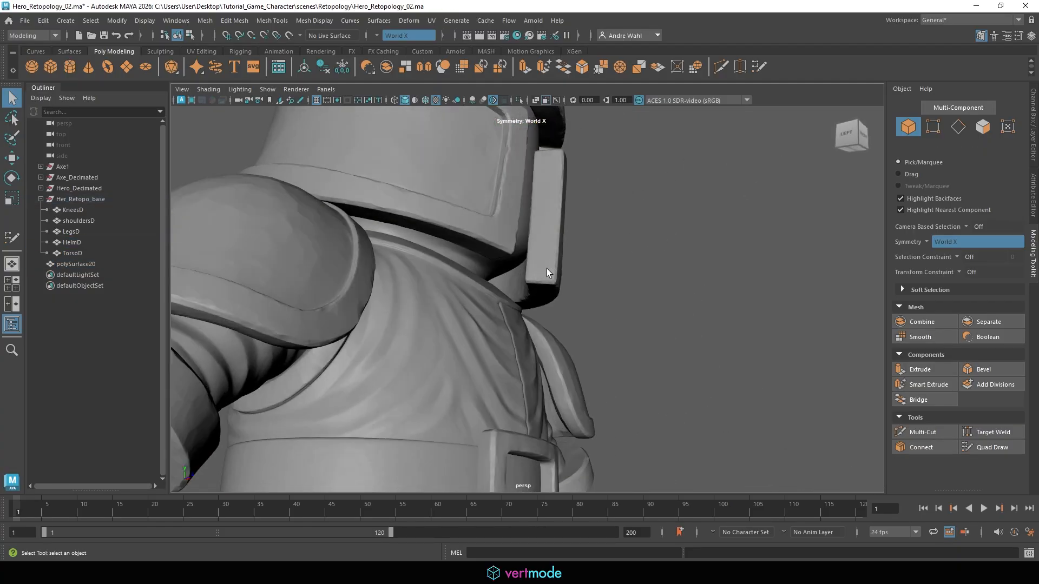
{"action": "left_click_drag", "start_coordinate": [547, 269], "coordinate": [567, 115]}
{"action": "left_click", "coordinate": [520, 102]}
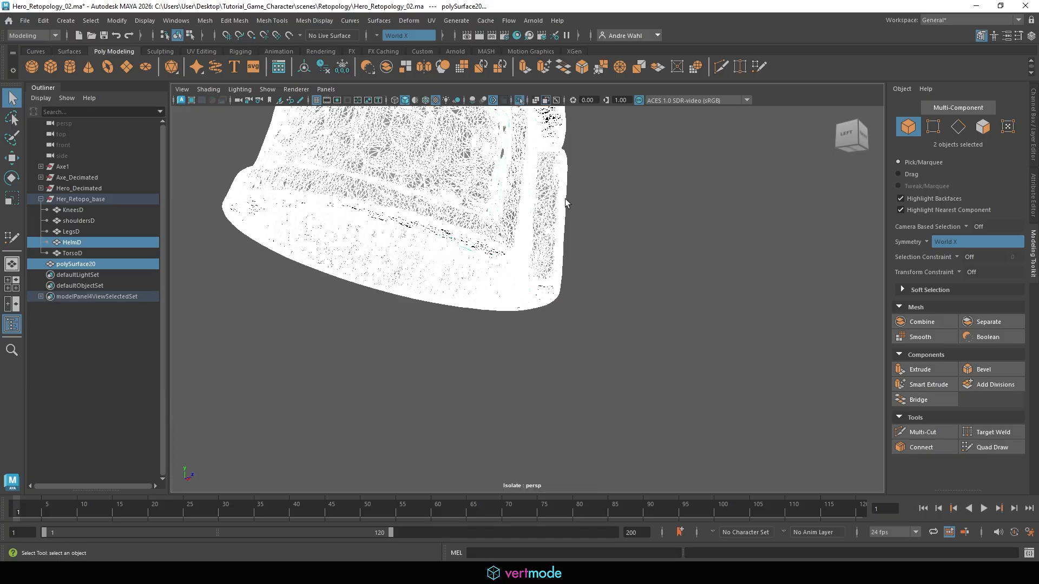
Step: Make HelmD the live surface again and resume Quad Draw on polySurface20 at the underside of the rim
{"action": "left_click", "coordinate": [565, 200]}
{"action": "left_click", "coordinate": [559, 220]}
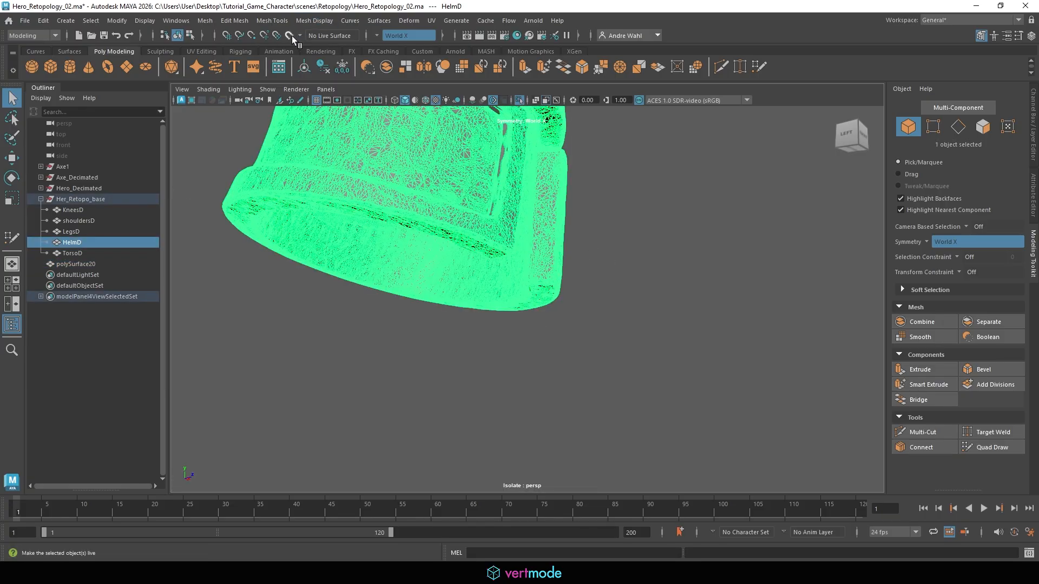
{"action": "left_click", "coordinate": [290, 35]}
{"action": "left_click", "coordinate": [573, 230]}
{"action": "left_click_drag", "start_coordinate": [572, 230], "coordinate": [486, 284], "text": "alt"}
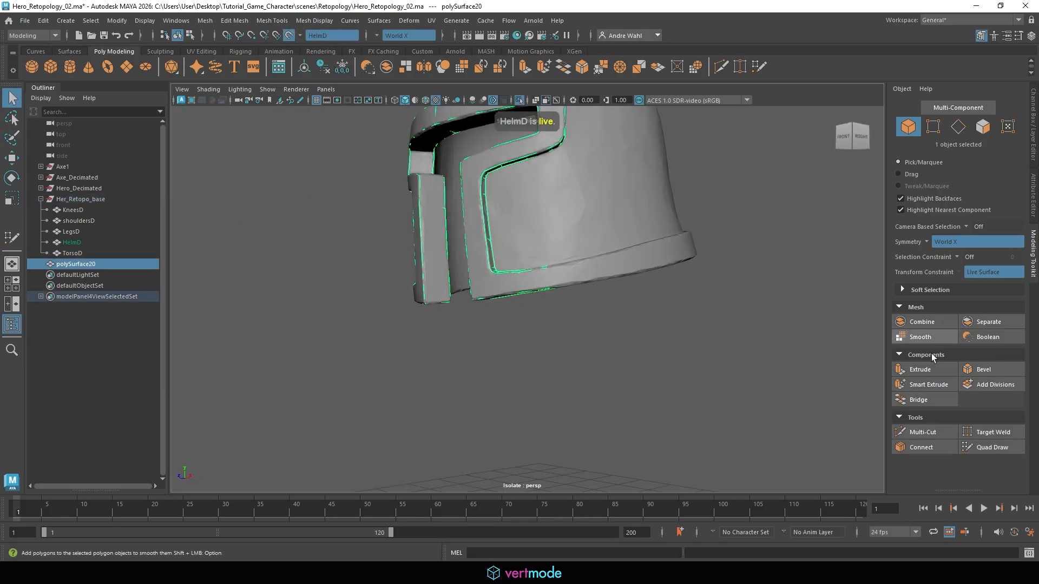
{"action": "left_click", "coordinate": [990, 447]}
{"action": "scroll", "coordinate": [576, 224], "scroll_direction": "up", "scroll_amount": 5}
{"action": "left_click_drag", "start_coordinate": [576, 223], "coordinate": [612, 192], "text": "alt"}
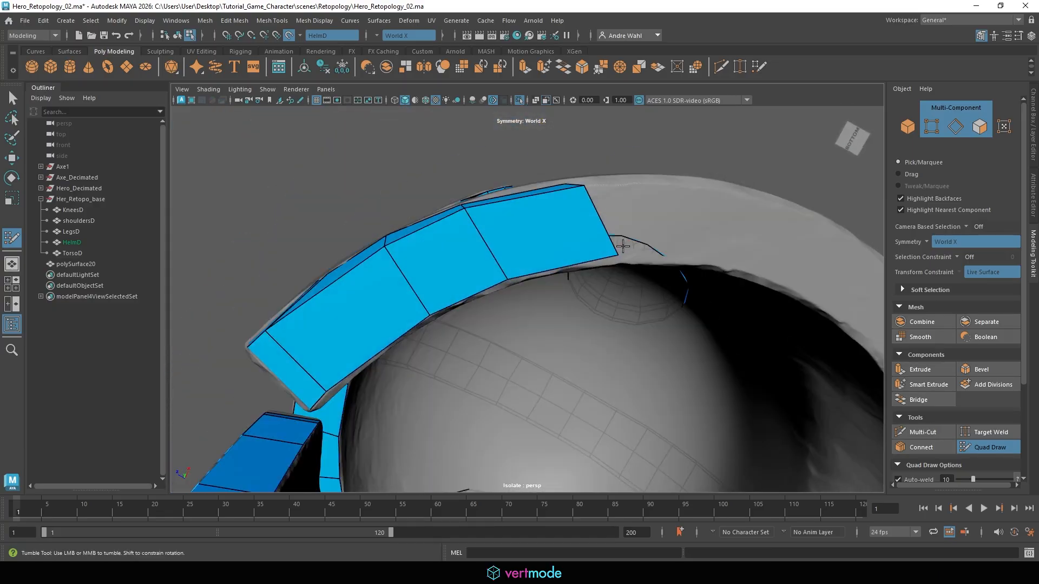
Step: Move the loose end corners of the newest rim segment onto the rim's top and lower edges, squaring its end
{"action": "left_click_drag", "start_coordinate": [504, 279], "coordinate": [524, 303]}
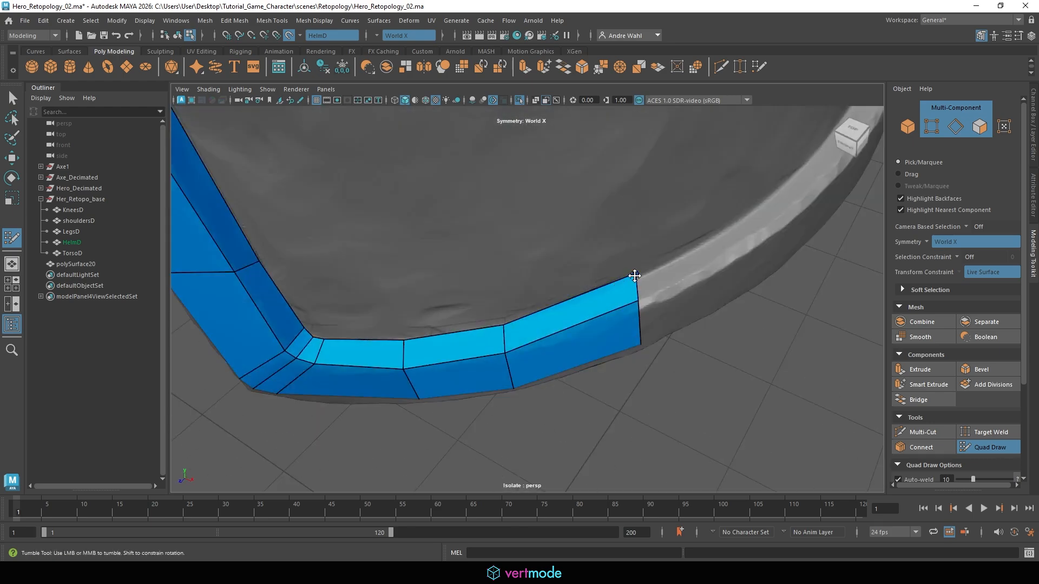
{"action": "left_click_drag", "start_coordinate": [634, 276], "coordinate": [619, 309]}
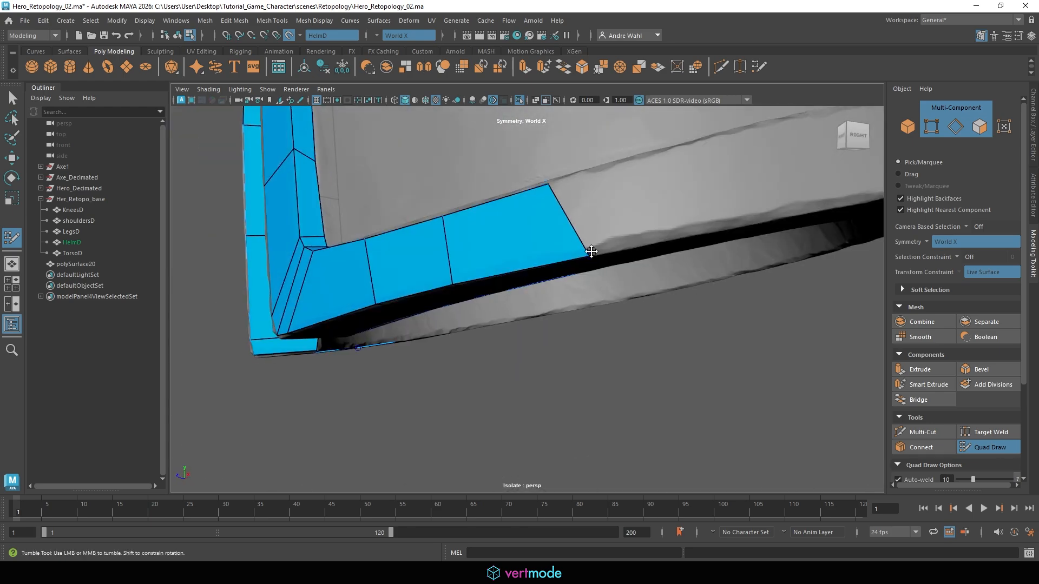
{"action": "left_click_drag", "start_coordinate": [586, 250], "coordinate": [567, 255]}
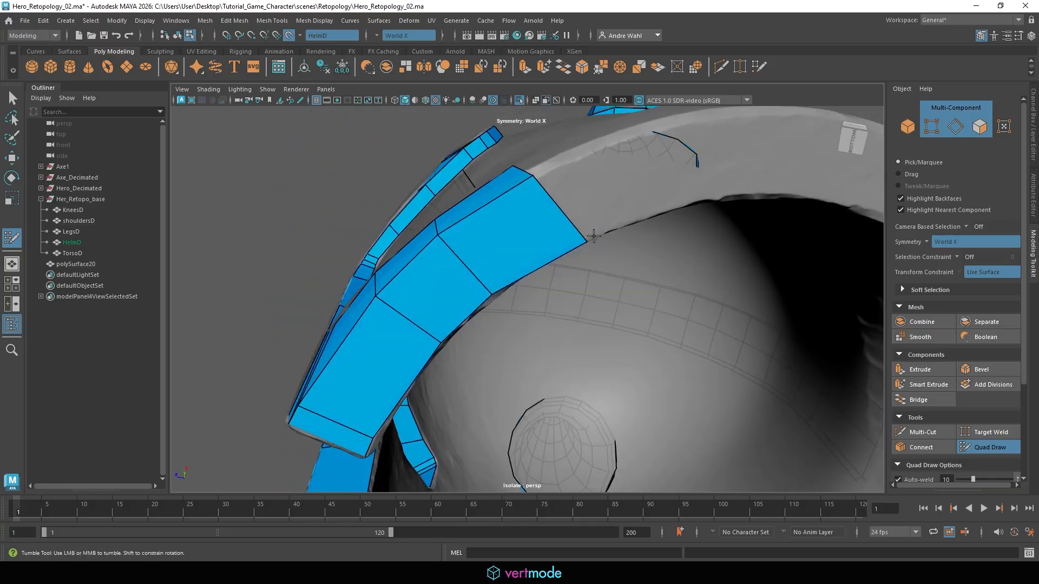
{"action": "left_click_drag", "start_coordinate": [583, 239], "coordinate": [572, 242]}
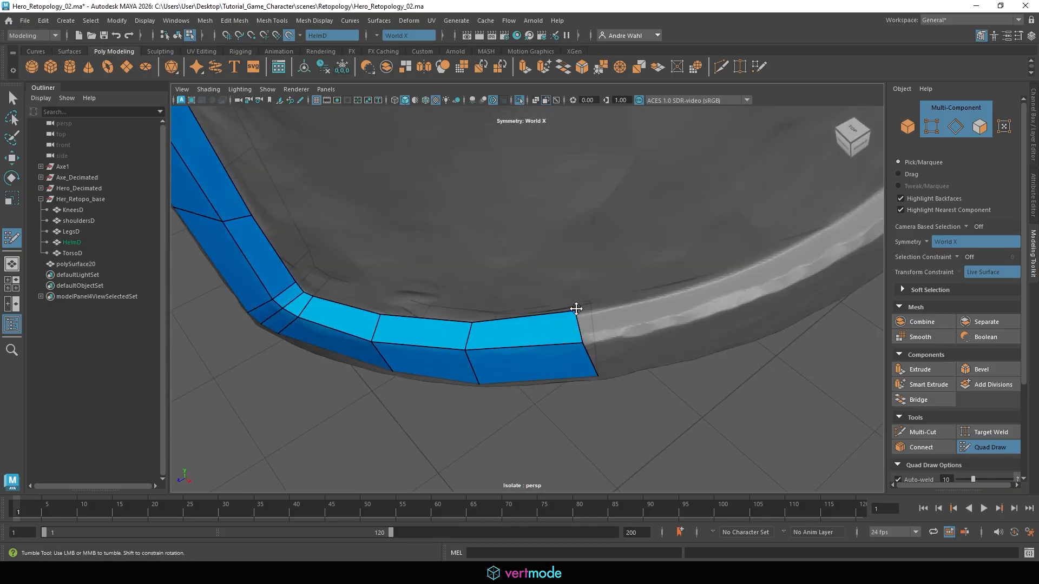
{"action": "left_click_drag", "start_coordinate": [575, 308], "coordinate": [572, 325]}
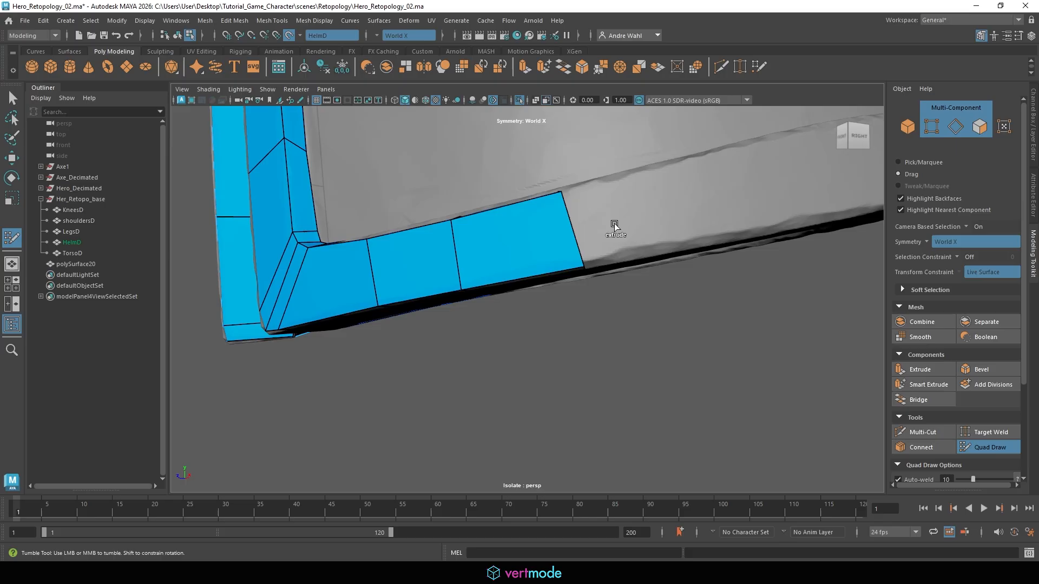
Step: Extrude the rim's outer, top and underside strips by further segments toward the back of the helmet
{"action": "mouse_move", "coordinate": [614, 226]}
{"action": "left_mouse_down"}
{"action": "mouse_move", "coordinate": [657, 195]}
{"action": "mouse_move", "coordinate": [688, 200]}
{"action": "mouse_move", "coordinate": [681, 206]}
{"action": "left_mouse_up"}
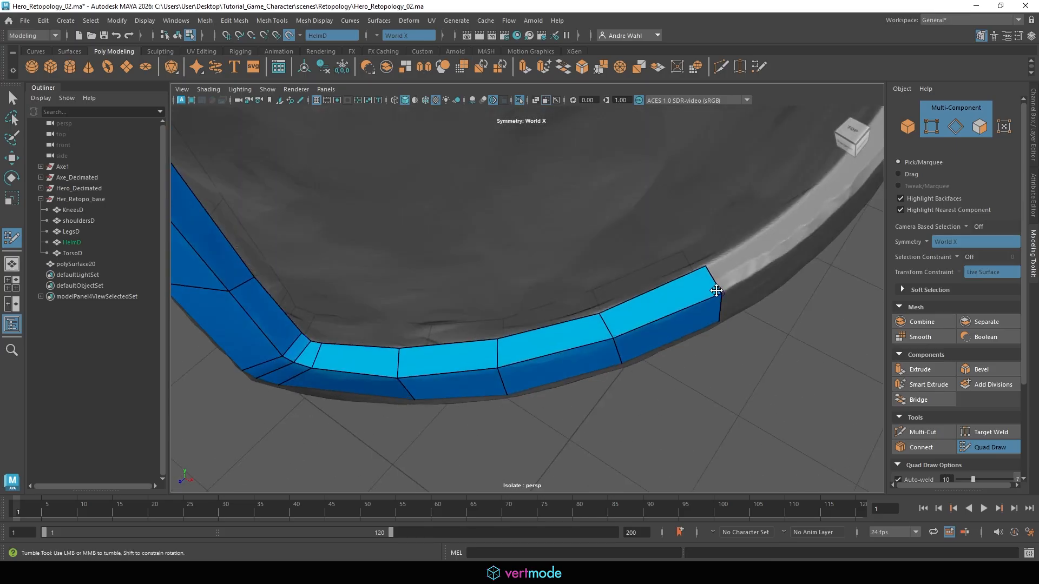
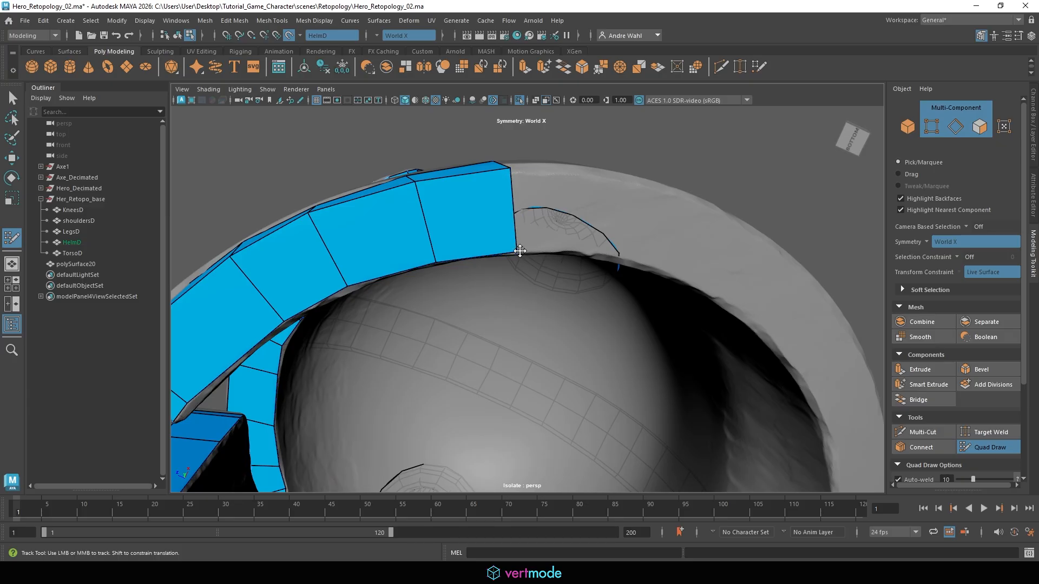
{"action": "left_click_drag", "start_coordinate": [522, 208], "coordinate": [616, 197]}
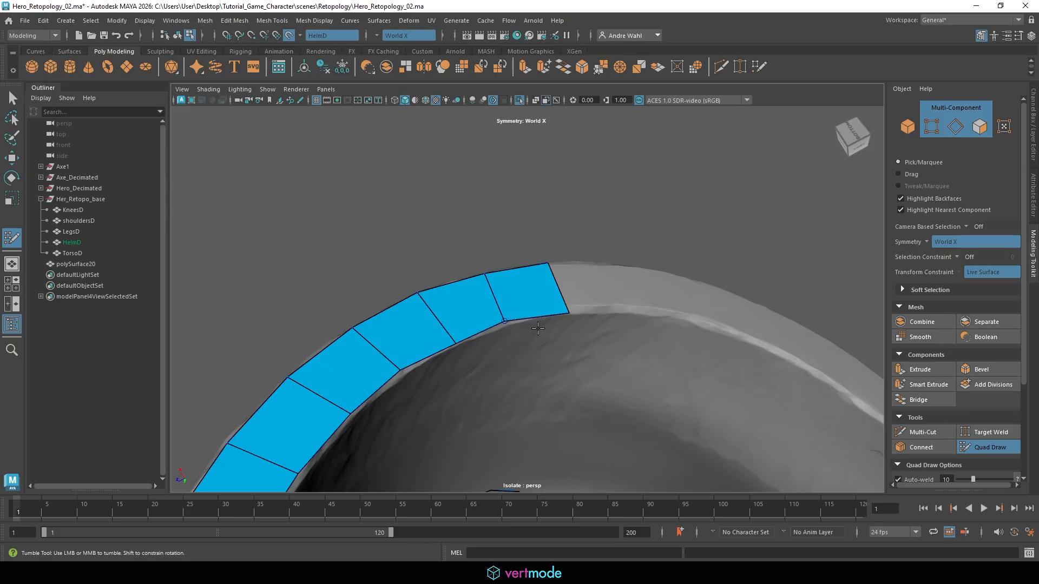
{"action": "mouse_move", "coordinate": [537, 329]}
{"action": "left_mouse_down", "text": "alt"}
{"action": "mouse_move", "coordinate": [649, 309]}
{"action": "mouse_move", "coordinate": [479, 218]}
{"action": "mouse_move", "coordinate": [598, 195]}
{"action": "left_mouse_up", "text": "alt"}
{"action": "key", "text": "Tab"}
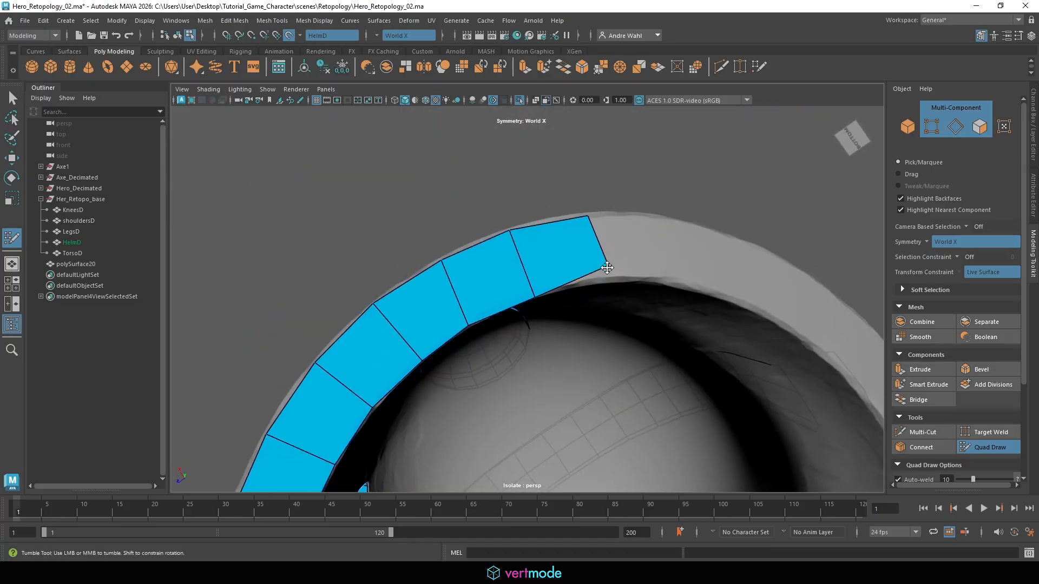
{"action": "left_click_drag", "start_coordinate": [605, 282], "coordinate": [563, 254], "text": "alt"}
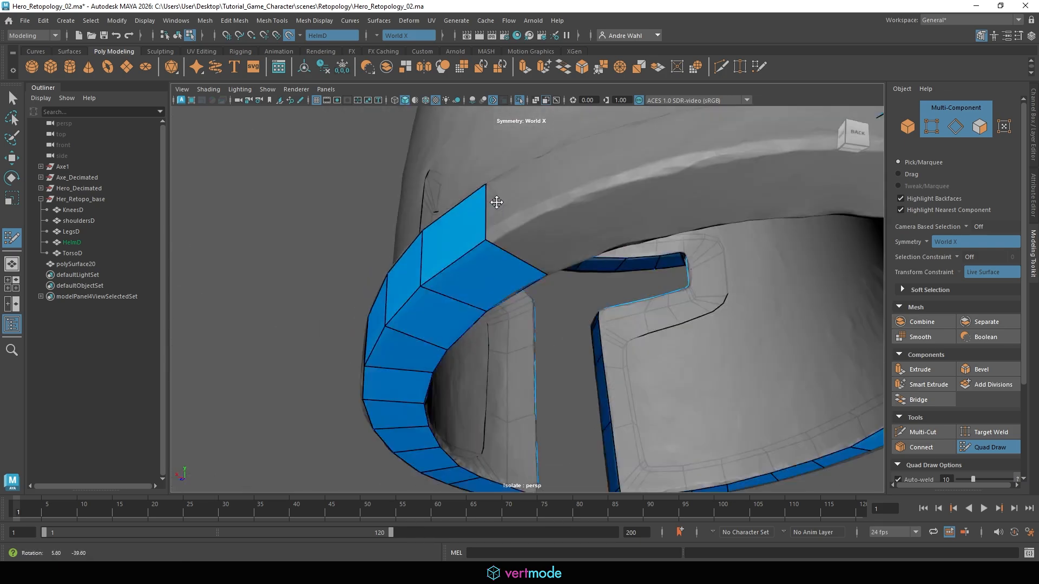
Step: Move the underside strip's loose corner along the inner edge and fit the neighbouring vertices to the rim's curve
{"action": "left_click_drag", "start_coordinate": [494, 202], "coordinate": [629, 207], "text": "alt"}
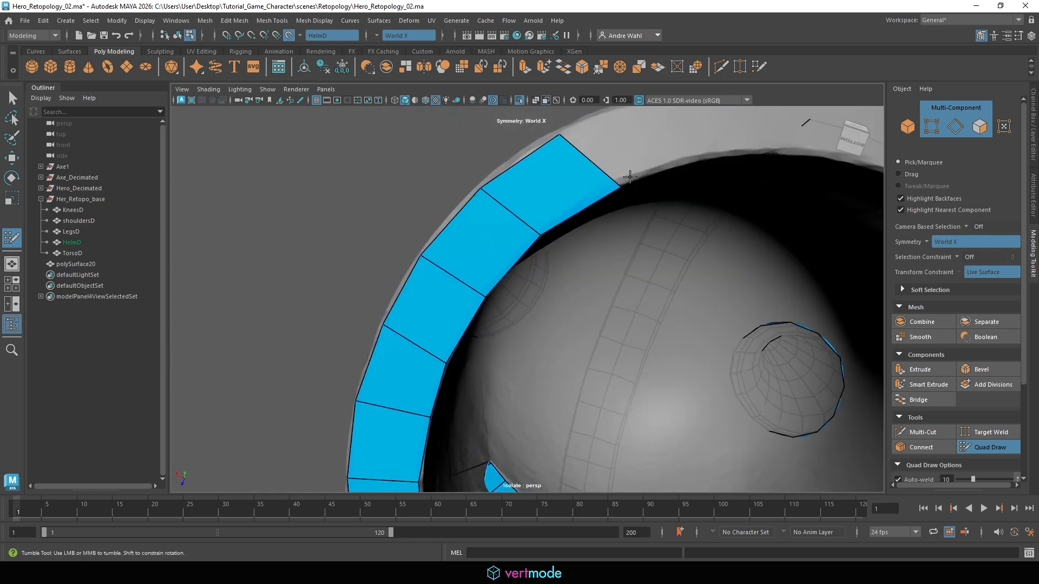
{"action": "left_click_drag", "start_coordinate": [615, 188], "coordinate": [602, 192]}
{"action": "left_click_drag", "start_coordinate": [536, 239], "coordinate": [697, 312]}
{"action": "mouse_move", "coordinate": [647, 337]}
{"action": "left_mouse_down", "text": "alt"}
{"action": "mouse_move", "coordinate": [665, 338]}
{"action": "mouse_move", "coordinate": [683, 262]}
{"action": "mouse_move", "coordinate": [674, 274]}
{"action": "mouse_move", "coordinate": [623, 219]}
{"action": "left_mouse_up", "text": "alt"}
{"action": "middle_click_drag", "start_coordinate": [622, 219], "coordinate": [548, 271], "text": "alt"}
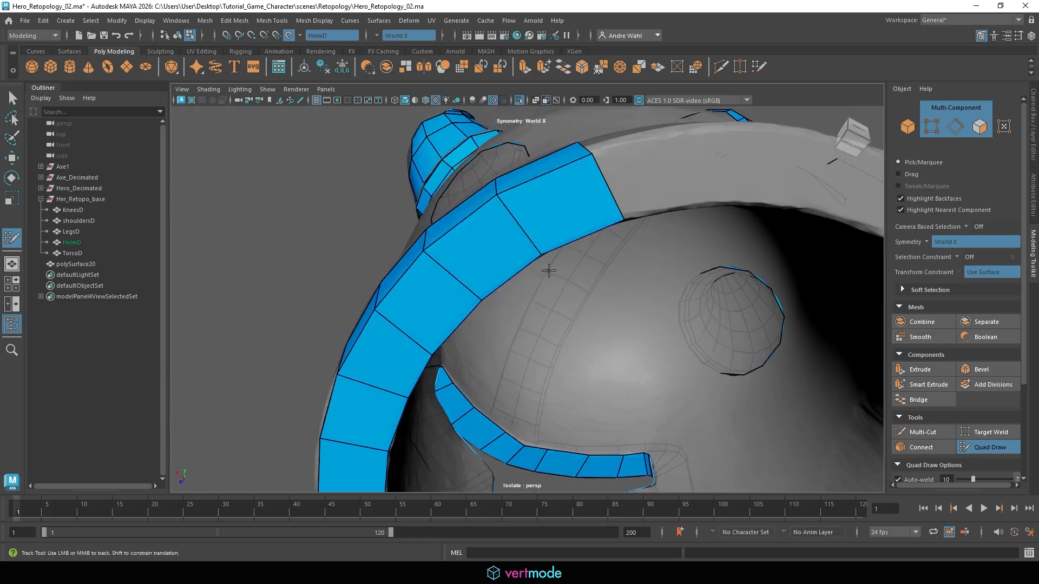
{"action": "mouse_move", "coordinate": [549, 270]}
{"action": "left_mouse_down", "text": "alt"}
{"action": "mouse_move", "coordinate": [508, 231]}
{"action": "mouse_move", "coordinate": [579, 216]}
{"action": "mouse_move", "coordinate": [631, 301]}
{"action": "mouse_move", "coordinate": [654, 315]}
{"action": "mouse_move", "coordinate": [635, 309]}
{"action": "mouse_move", "coordinate": [635, 329]}
{"action": "mouse_move", "coordinate": [541, 324]}
{"action": "mouse_move", "coordinate": [530, 268]}
{"action": "mouse_move", "coordinate": [529, 287]}
{"action": "mouse_move", "coordinate": [601, 294]}
{"action": "mouse_move", "coordinate": [612, 339]}
{"action": "mouse_move", "coordinate": [651, 345]}
{"action": "mouse_move", "coordinate": [645, 265]}
{"action": "mouse_move", "coordinate": [573, 303]}
{"action": "left_mouse_up", "text": "alt"}
{"action": "middle_click_drag", "start_coordinate": [559, 286], "coordinate": [539, 292], "text": "alt"}
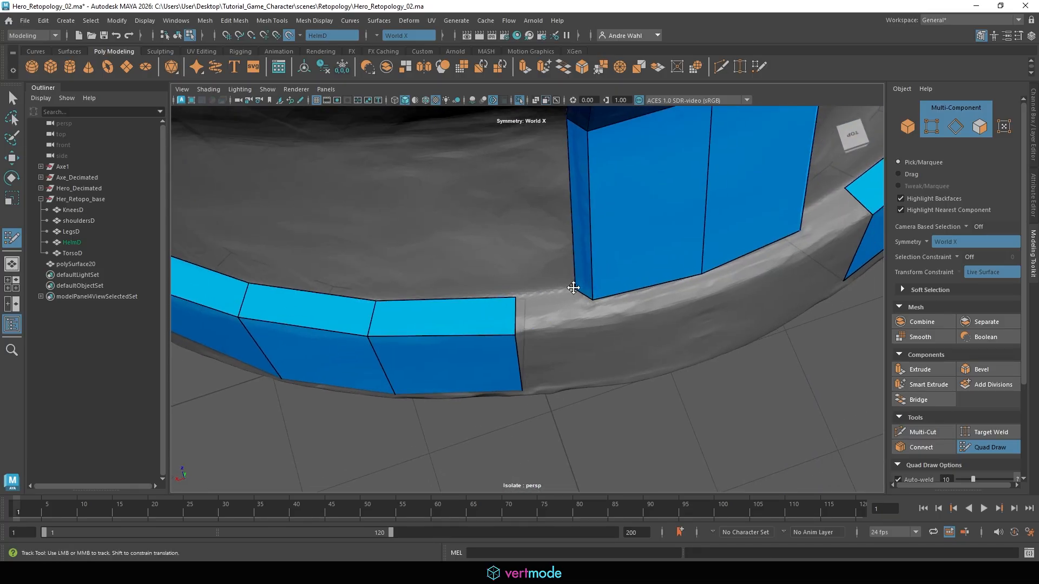
Step: Extrude the lower end of the central back band outward across the top face of the rim
{"action": "right_click_drag", "start_coordinate": [552, 297], "coordinate": [200, 220], "text": "alt"}
{"action": "mouse_move", "coordinate": [199, 220]}
{"action": "left_mouse_down", "text": "alt"}
{"action": "mouse_move", "coordinate": [608, 223]}
{"action": "mouse_move", "coordinate": [682, 238]}
{"action": "left_mouse_up", "text": "alt"}
{"action": "middle_click_drag", "start_coordinate": [378, 367], "coordinate": [504, 206], "text": "alt"}
{"action": "left_click_drag", "start_coordinate": [504, 270], "coordinate": [512, 200], "text": "alt"}
{"action": "right_click_drag", "start_coordinate": [512, 200], "coordinate": [633, 234], "text": "alt"}
{"action": "left_click_drag", "start_coordinate": [633, 234], "coordinate": [413, 269], "text": "alt"}
{"action": "left_click_drag", "start_coordinate": [536, 295], "coordinate": [457, 281], "text": "alt"}
{"action": "middle_click_drag", "start_coordinate": [456, 281], "coordinate": [514, 208], "text": "alt"}
{"action": "left_click_drag", "start_coordinate": [514, 208], "coordinate": [512, 225], "text": "alt"}
{"action": "middle_click_drag", "start_coordinate": [512, 238], "coordinate": [489, 177], "text": "alt"}
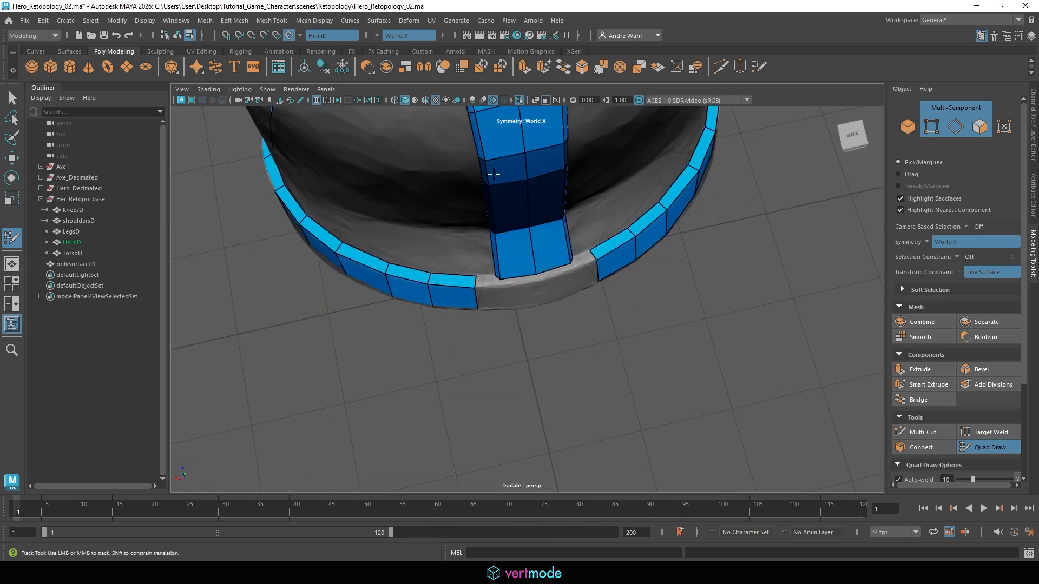
{"action": "right_click_drag", "start_coordinate": [416, 200], "coordinate": [460, 238], "text": "alt"}
{"action": "left_click_drag", "start_coordinate": [471, 225], "coordinate": [468, 246]}
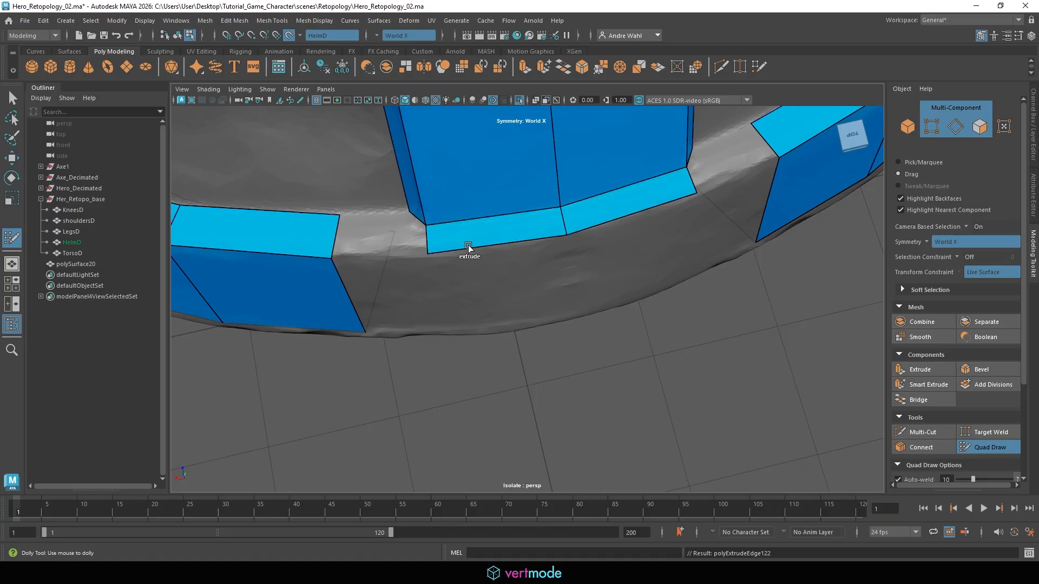
Step: Fill the corner beside the band's base, align its vertices, and fill the gap to the rim's top strip
{"action": "left_click", "coordinate": [401, 234], "text": "shift"}
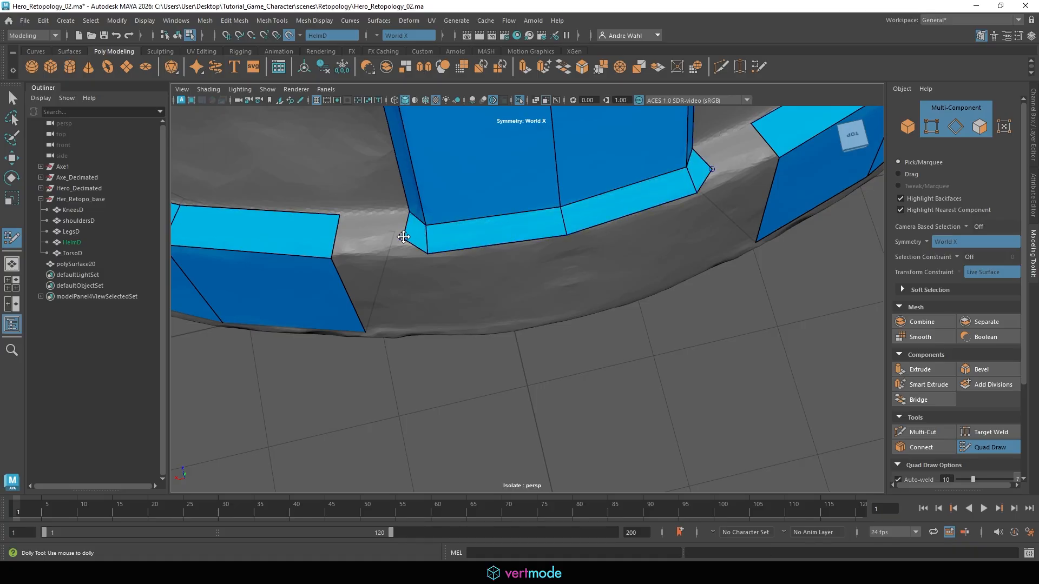
{"action": "left_click_drag", "start_coordinate": [403, 236], "coordinate": [411, 210]}
{"action": "left_click_drag", "start_coordinate": [436, 254], "coordinate": [412, 254]}
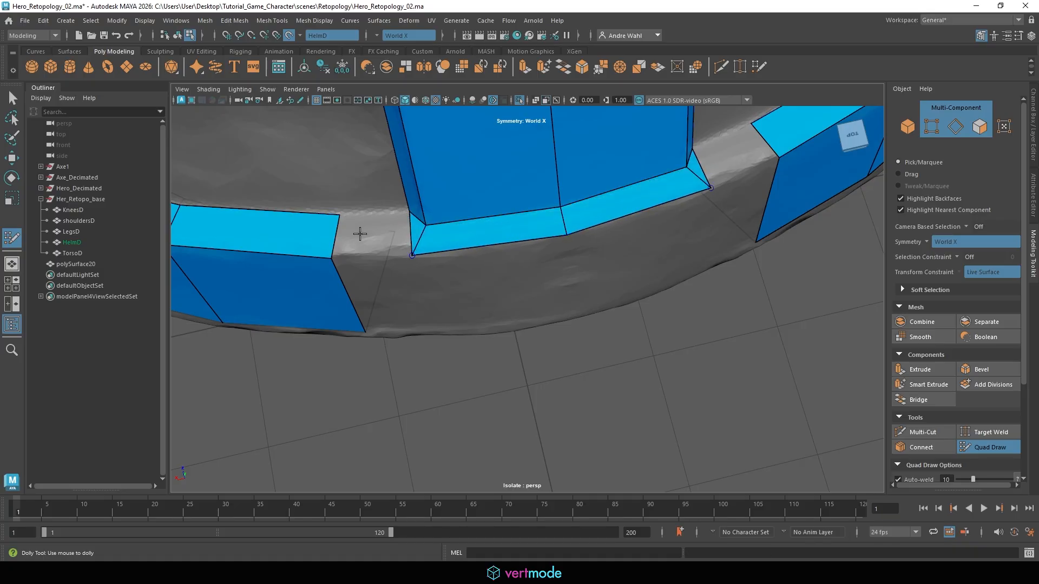
{"action": "left_click", "coordinate": [368, 234], "text": "shift"}
{"action": "mouse_move", "coordinate": [466, 273]}
{"action": "left_mouse_down", "text": "alt"}
{"action": "mouse_move", "coordinate": [456, 264]}
{"action": "mouse_move", "coordinate": [464, 275]}
{"action": "left_mouse_up", "text": "alt"}
{"action": "middle_click_drag", "start_coordinate": [464, 275], "coordinate": [466, 244], "text": "alt"}
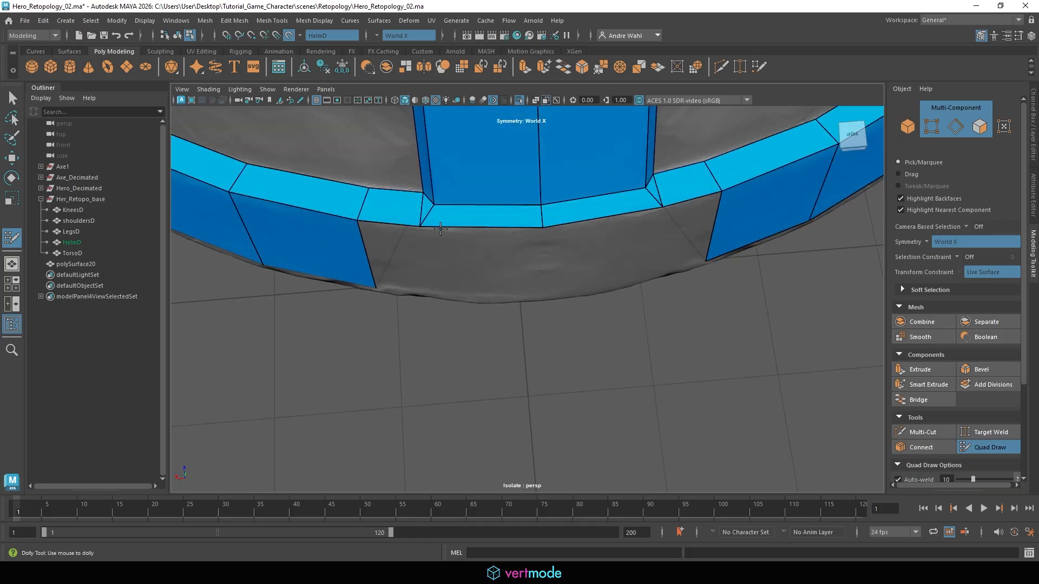
Step: Extend the rim's outer face and underside below the band, fit the lower corners, and fill the remaining gaps
{"action": "left_click_drag", "start_coordinate": [466, 243], "coordinate": [512, 339], "text": "alt"}
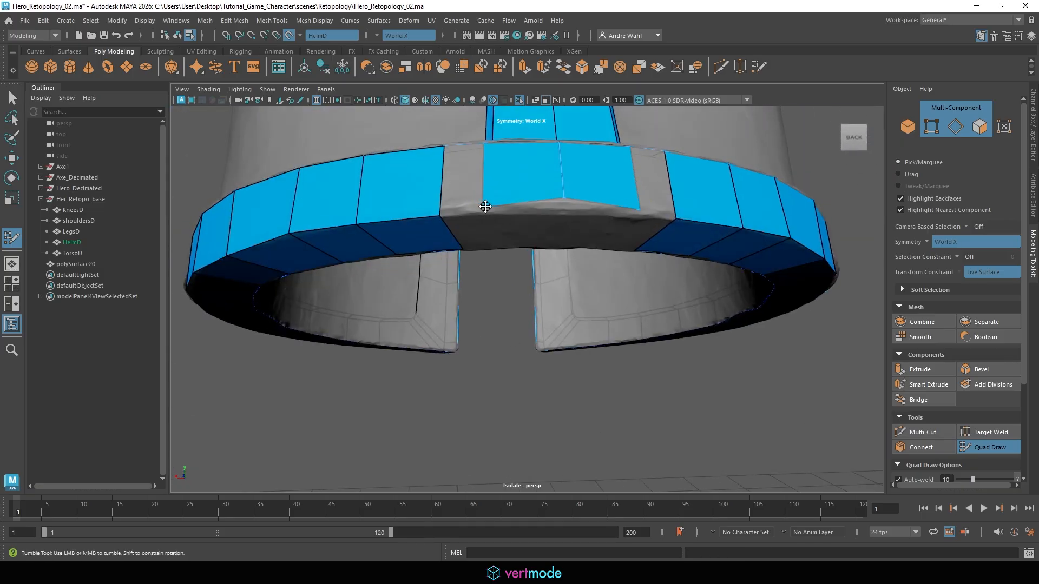
{"action": "left_click_drag", "start_coordinate": [485, 207], "coordinate": [480, 206]}
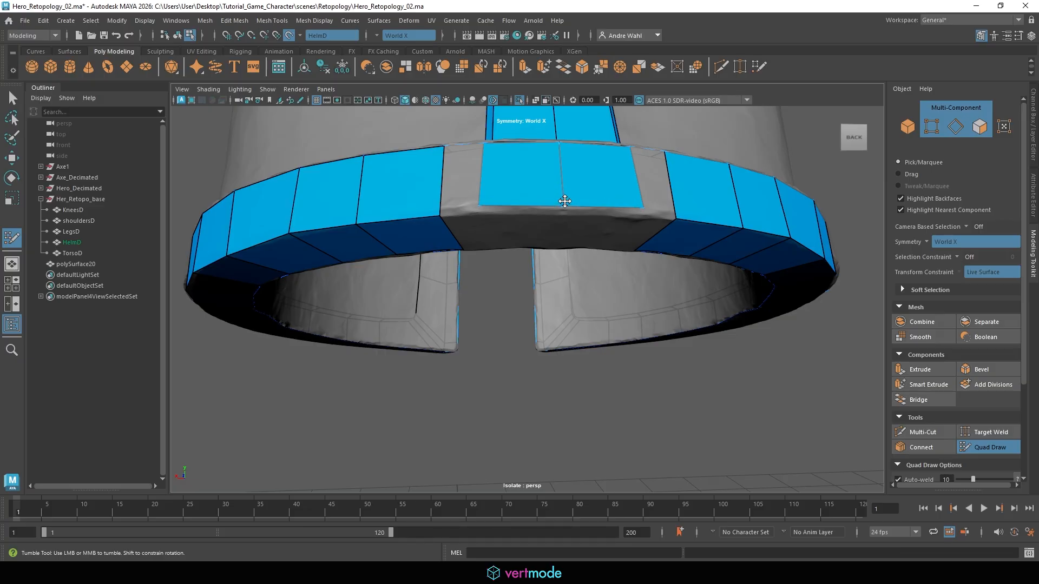
{"action": "mouse_move", "coordinate": [520, 203]}
{"action": "left_mouse_down"}
{"action": "mouse_move", "coordinate": [533, 242]}
{"action": "mouse_move", "coordinate": [521, 175]}
{"action": "mouse_move", "coordinate": [506, 219]}
{"action": "mouse_move", "coordinate": [537, 325]}
{"action": "left_mouse_up"}
{"action": "left_click", "coordinate": [515, 277], "text": "shift"}
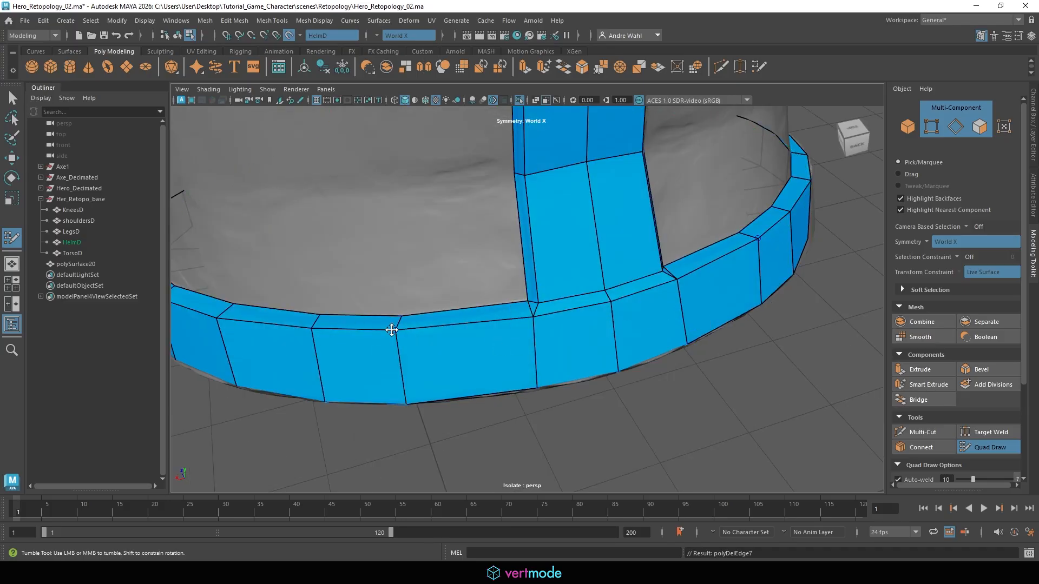
Step: Shift the rim vertices beside the central back band so the segments there are evenly spaced
{"action": "left_click_drag", "start_coordinate": [395, 326], "coordinate": [420, 328]}
{"action": "left_click_drag", "start_coordinate": [424, 374], "coordinate": [457, 322], "text": "alt"}
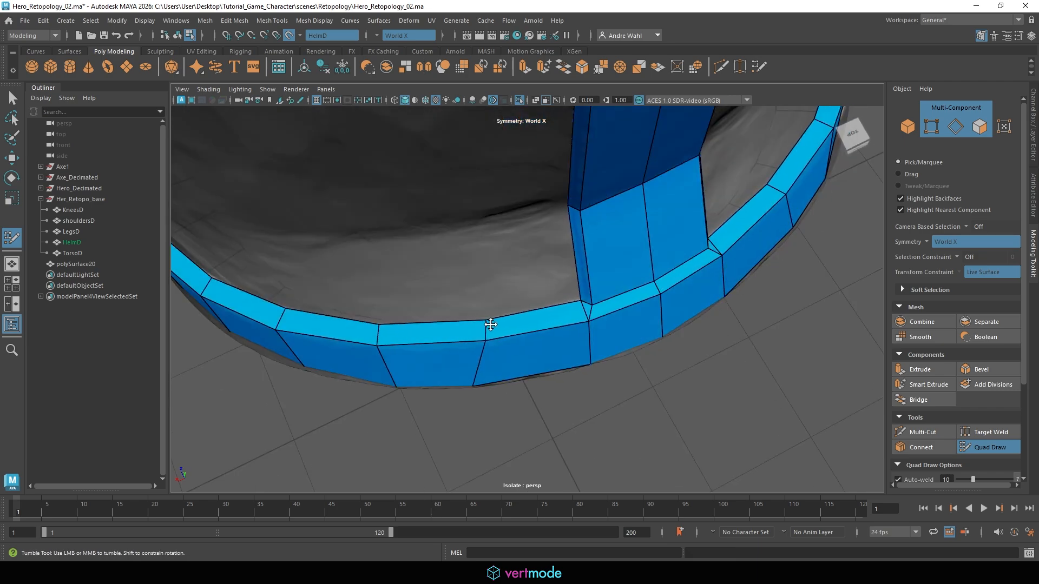
{"action": "left_click_drag", "start_coordinate": [492, 362], "coordinate": [485, 177], "text": "alt"}
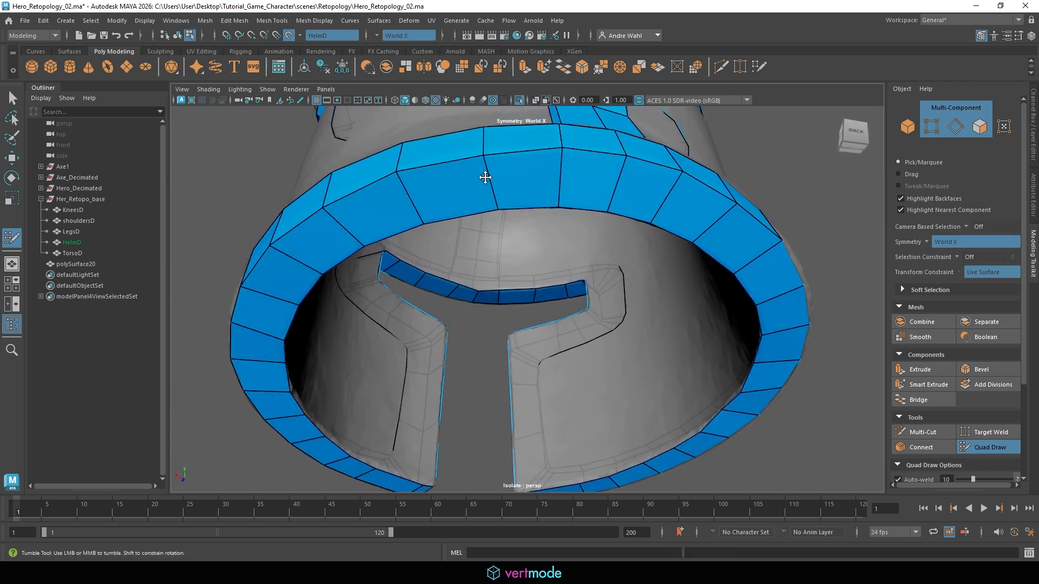
{"action": "left_click_drag", "start_coordinate": [591, 218], "coordinate": [514, 207], "text": "alt"}
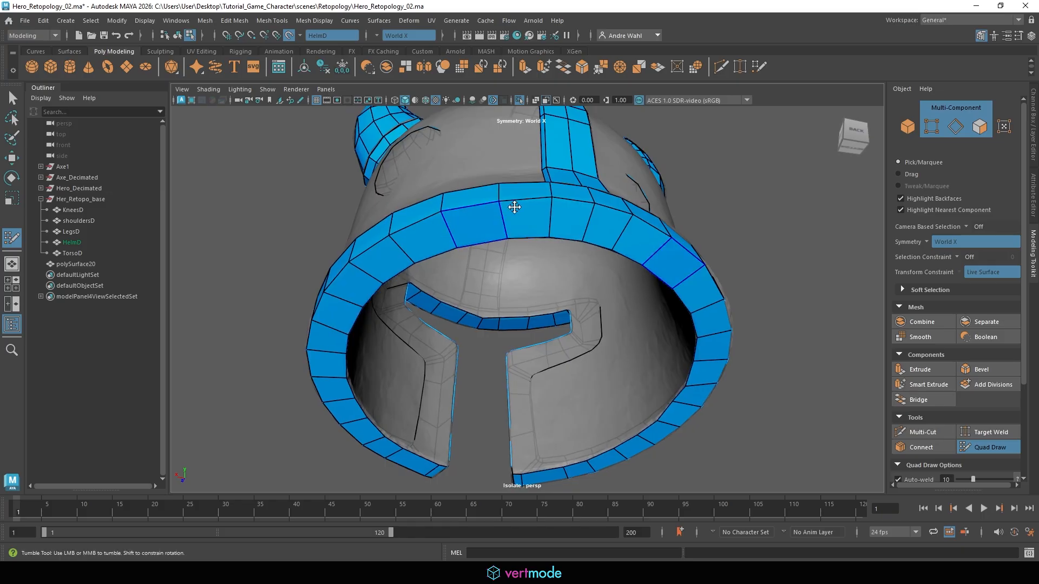
{"action": "left_click_drag", "start_coordinate": [462, 263], "coordinate": [475, 332], "text": "alt"}
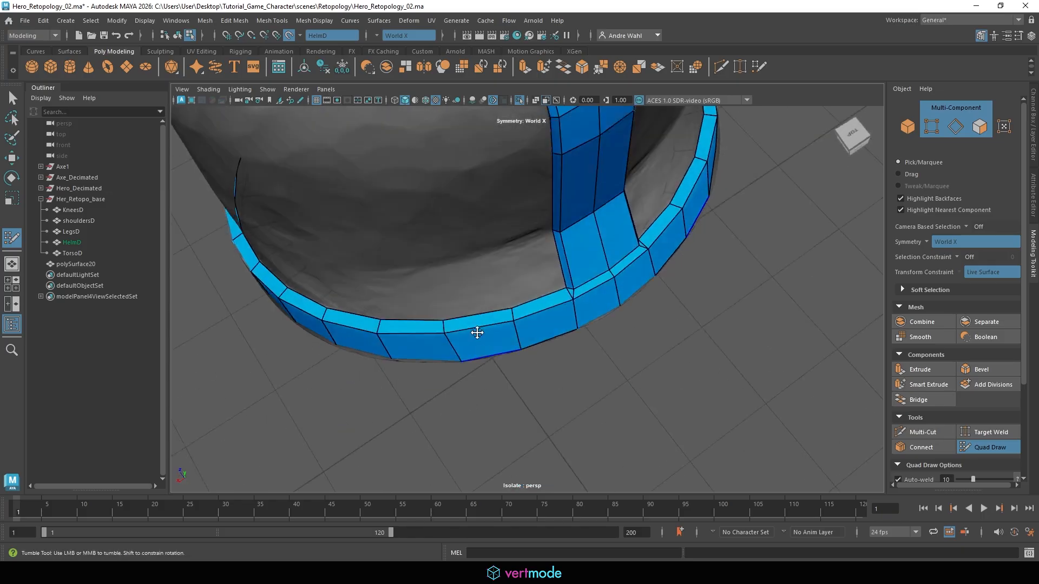
{"action": "scroll", "coordinate": [475, 332], "scroll_direction": "up", "scroll_amount": 5}
{"action": "middle_click_drag", "start_coordinate": [466, 271], "coordinate": [514, 271], "text": "alt"}
{"action": "left_click_drag", "start_coordinate": [450, 285], "coordinate": [441, 209]}
{"action": "scroll", "coordinate": [442, 260], "scroll_direction": "down", "scroll_amount": 5}
{"action": "scroll", "coordinate": [533, 259], "scroll_direction": "up", "scroll_amount": 2}
{"action": "left_click_drag", "start_coordinate": [533, 259], "coordinate": [531, 206], "text": "alt"}
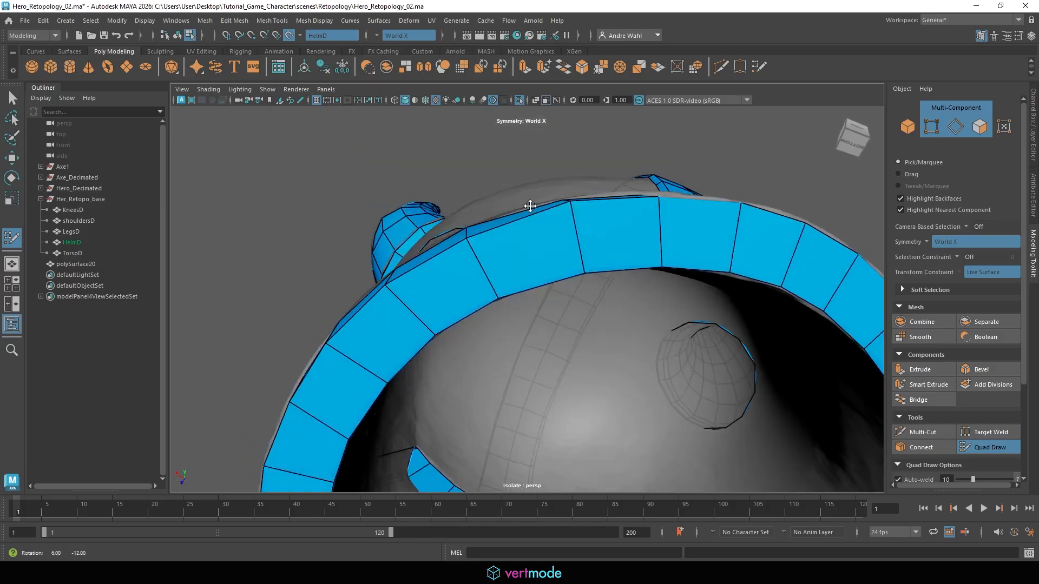
Step: Adjust the vertices along the rim's lower outer edge at the back and side to follow the sculpted edge
{"action": "left_click_drag", "start_coordinate": [510, 243], "coordinate": [578, 236], "text": "alt"}
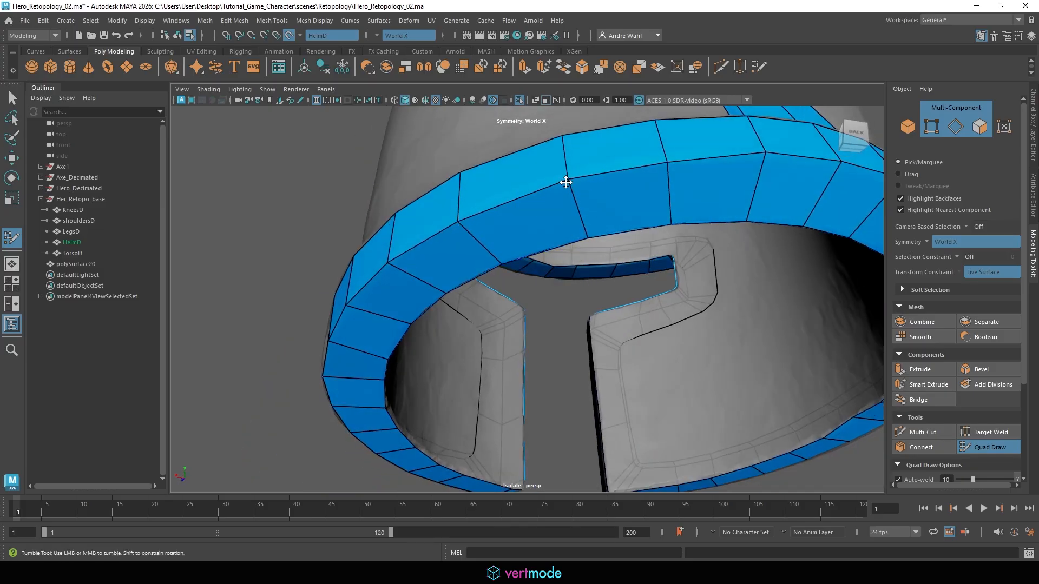
{"action": "left_click_drag", "start_coordinate": [566, 182], "coordinate": [405, 253], "text": "alt"}
{"action": "middle_click_drag", "start_coordinate": [459, 259], "coordinate": [565, 260], "text": "alt"}
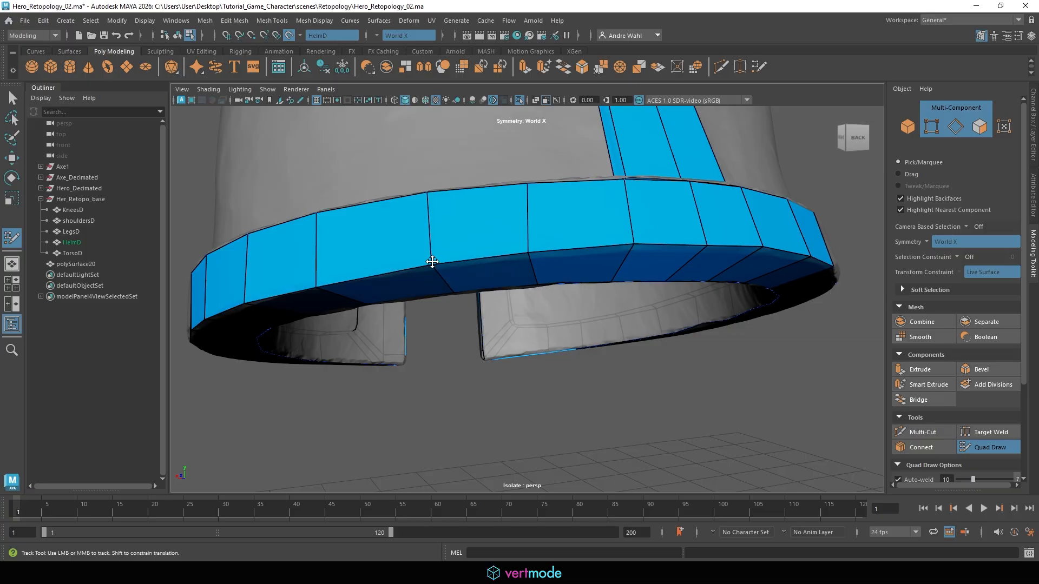
{"action": "left_click_drag", "start_coordinate": [432, 261], "coordinate": [482, 257], "text": "alt"}
{"action": "middle_click_drag", "start_coordinate": [421, 263], "coordinate": [480, 265], "text": "alt"}
{"action": "scroll", "coordinate": [380, 280], "scroll_direction": "up", "scroll_amount": 3}
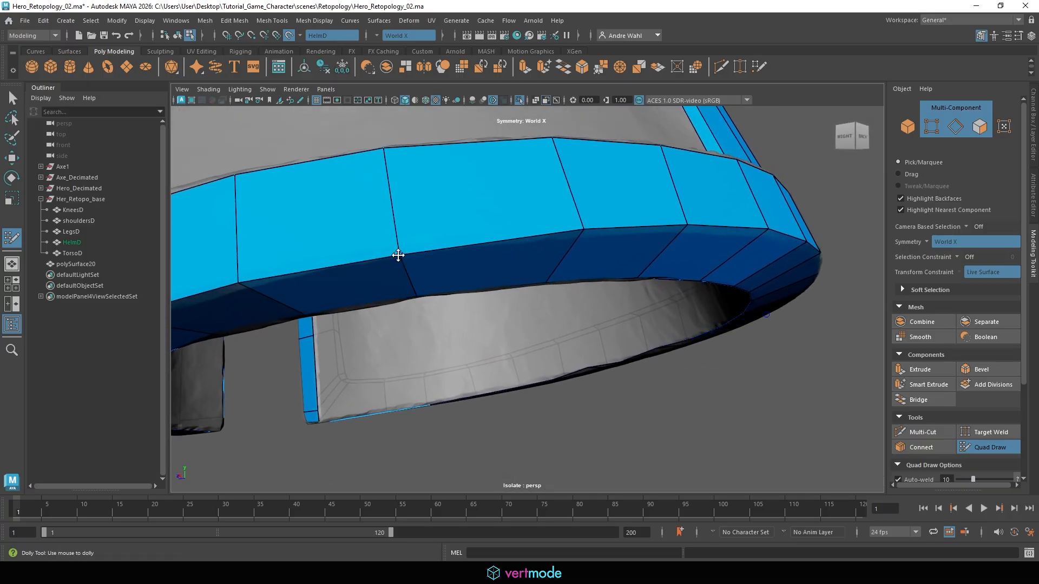
{"action": "left_click_drag", "start_coordinate": [398, 255], "coordinate": [398, 243]}
{"action": "middle_click_drag", "start_coordinate": [392, 247], "coordinate": [457, 254], "text": "alt"}
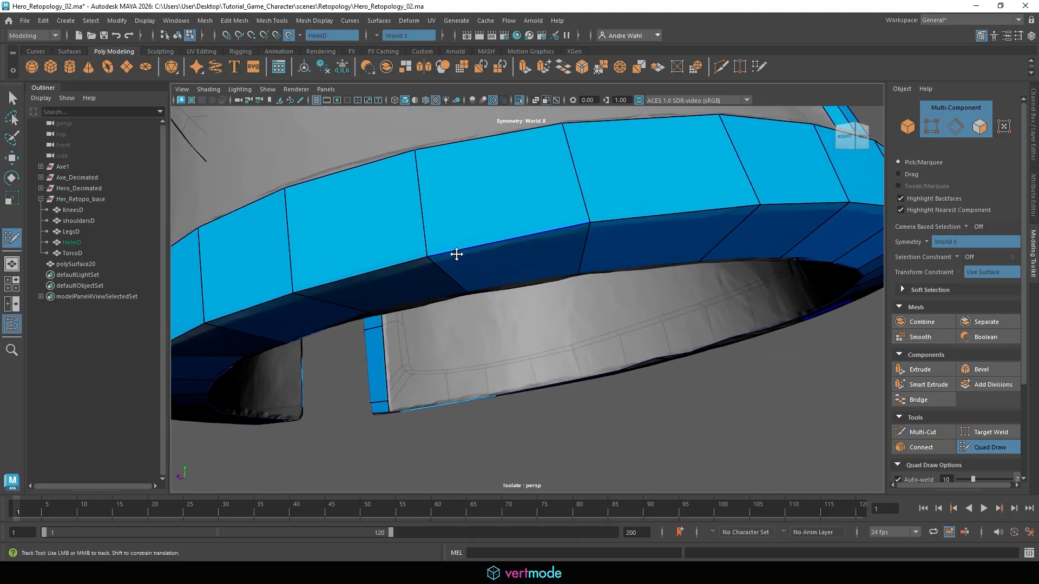
{"action": "left_click_drag", "start_coordinate": [425, 258], "coordinate": [478, 263], "text": "alt"}
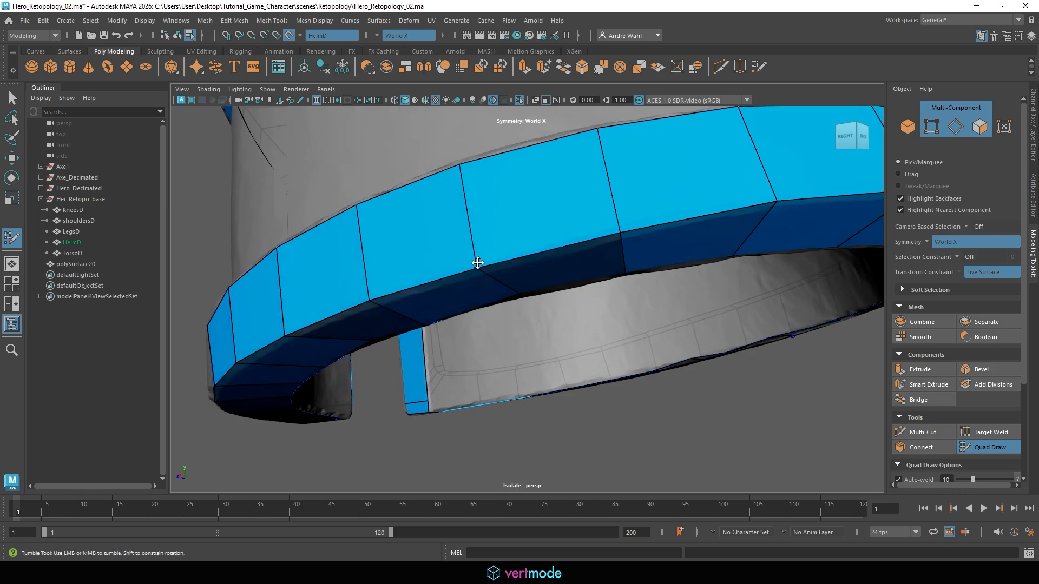
{"action": "left_click_drag", "start_coordinate": [391, 284], "coordinate": [509, 249], "text": "alt"}
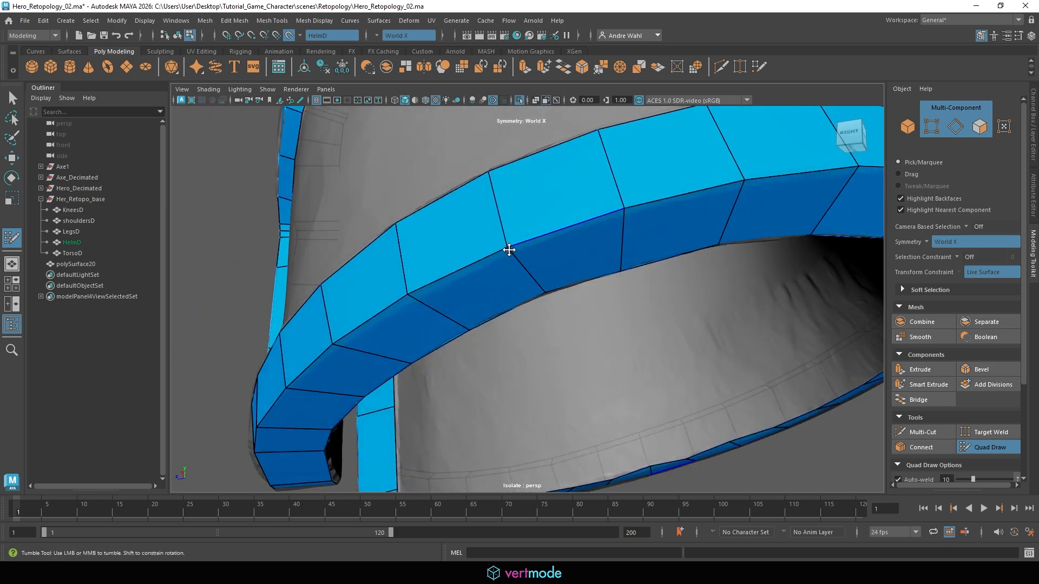
{"action": "left_click_drag", "start_coordinate": [439, 282], "coordinate": [426, 260], "text": "alt"}
Step: Check the finished rim from the front and back of the helmet, and save the scene
{"action": "scroll", "coordinate": [452, 287], "scroll_direction": "down", "scroll_amount": 5}
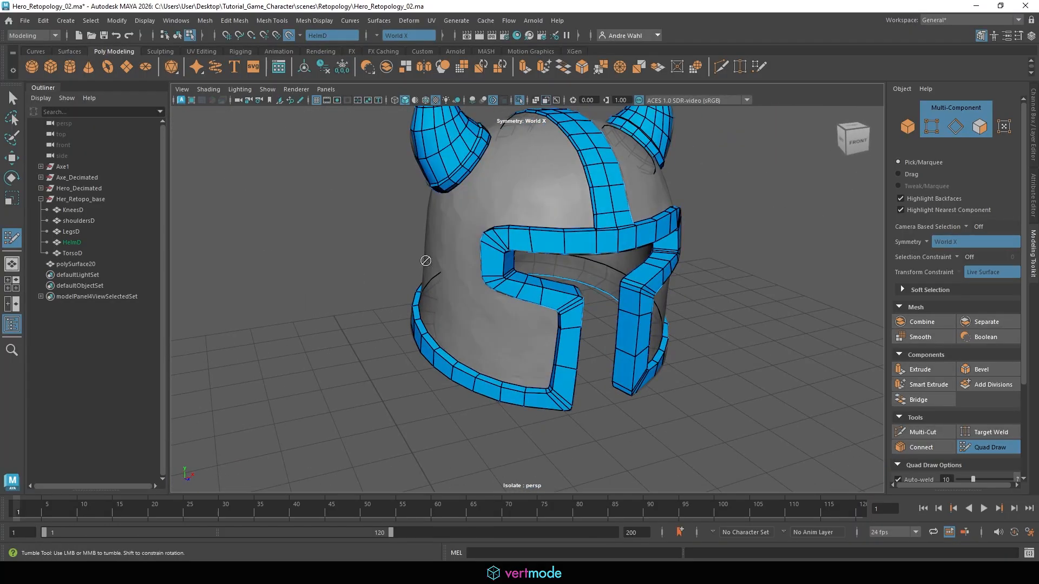
{"action": "scroll", "coordinate": [463, 213], "scroll_direction": "down", "scroll_amount": 3}
{"action": "left_click_drag", "start_coordinate": [464, 213], "coordinate": [660, 238], "text": "alt"}
{"action": "scroll", "coordinate": [549, 234], "scroll_direction": "up", "scroll_amount": 4}
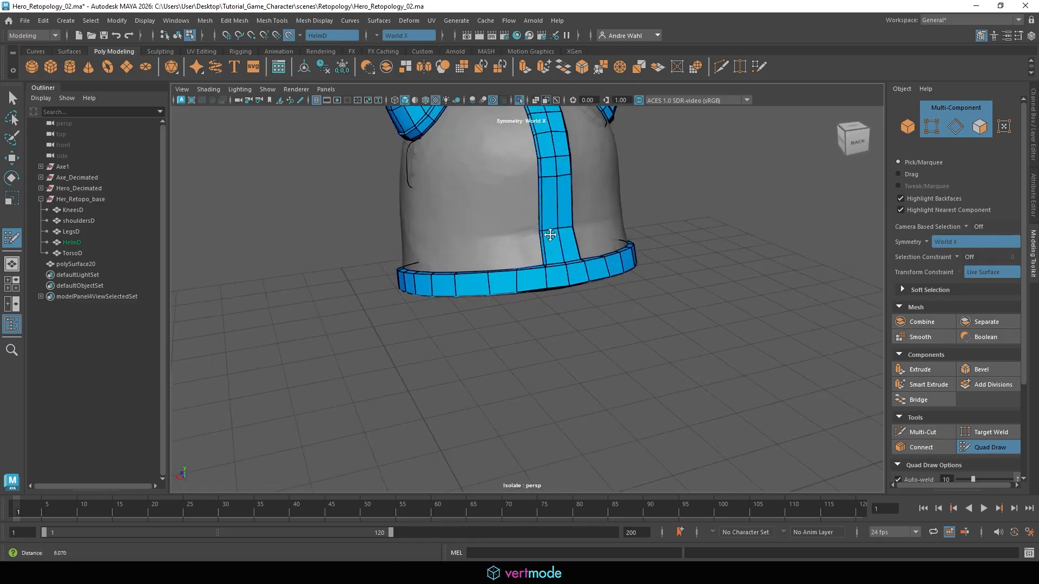
{"action": "middle_click_drag", "start_coordinate": [399, 218], "coordinate": [428, 332], "text": "alt"}
{"action": "left_click", "coordinate": [25, 20]}
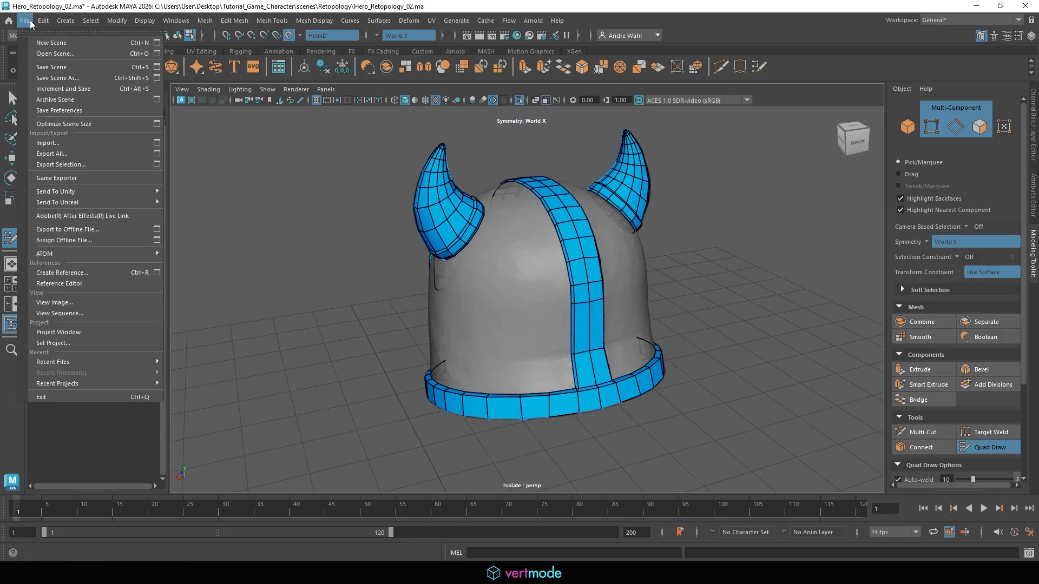
{"action": "left_click", "coordinate": [68, 68]}
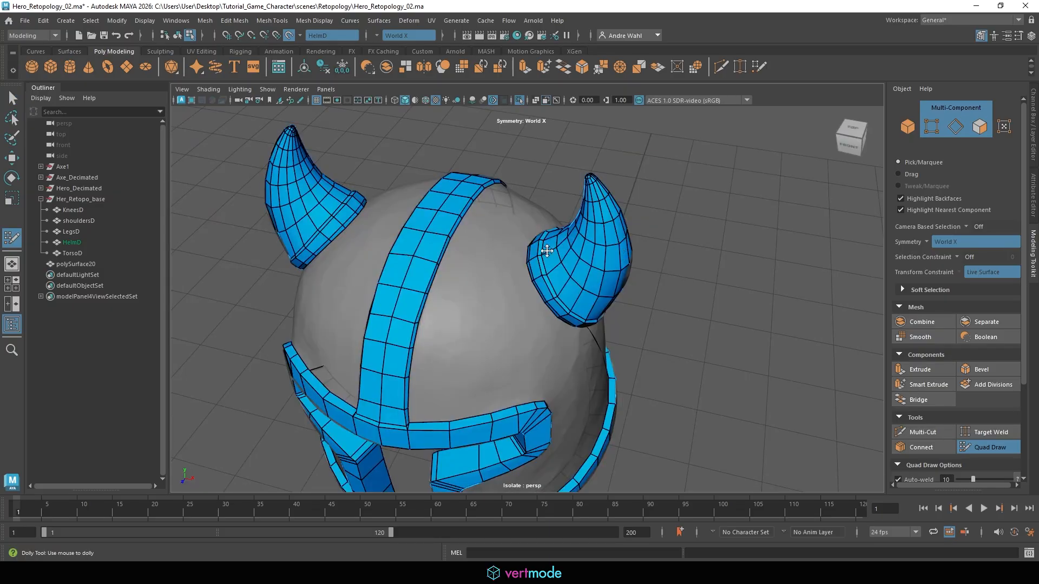
Step: Extrude three quads outward from the front edge of the horn's base onto the helmet surface
{"action": "scroll", "coordinate": [547, 250], "scroll_direction": "up", "scroll_amount": 10}
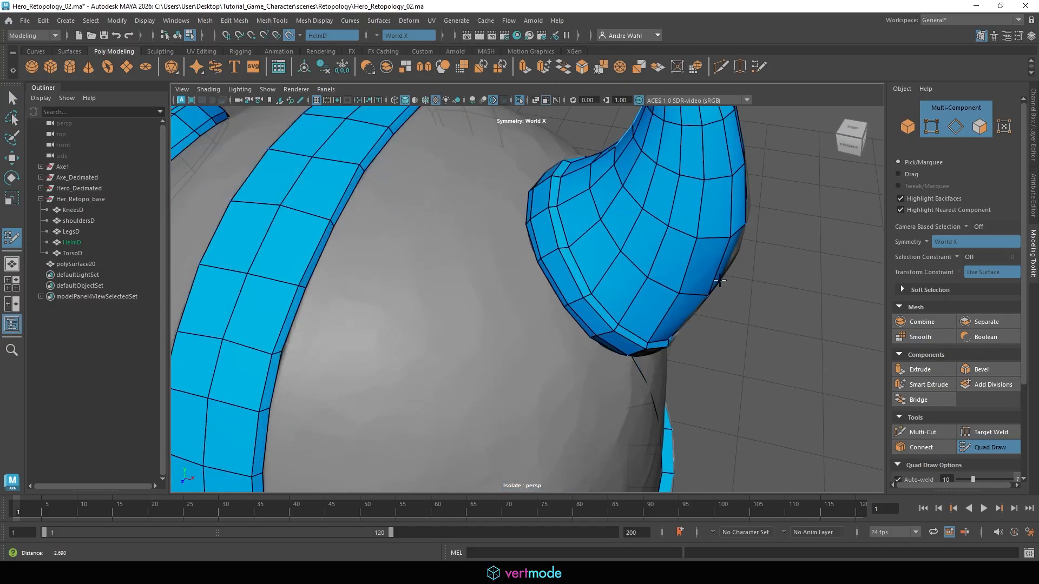
{"action": "left_click_drag", "start_coordinate": [546, 183], "coordinate": [466, 202]}
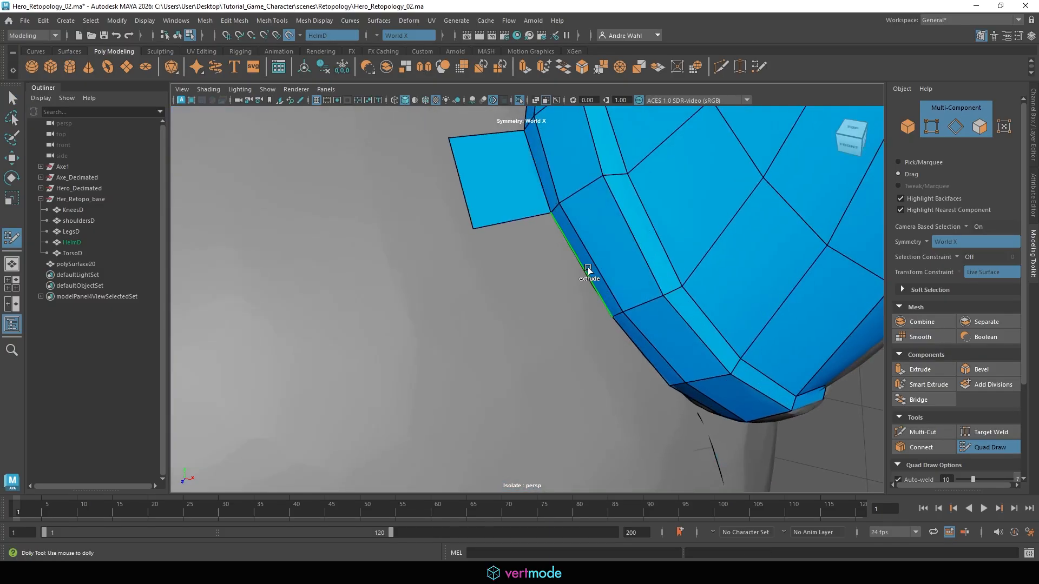
{"action": "left_click_drag", "start_coordinate": [587, 273], "coordinate": [513, 293]}
{"action": "mouse_move", "coordinate": [627, 346]}
{"action": "left_mouse_down"}
{"action": "mouse_move", "coordinate": [572, 354]}
{"action": "mouse_move", "coordinate": [550, 342]}
{"action": "mouse_move", "coordinate": [544, 361]}
{"action": "left_mouse_up"}
{"action": "key", "text": "ctrl+z"}
{"action": "left_click_drag", "start_coordinate": [611, 416], "coordinate": [628, 446]}
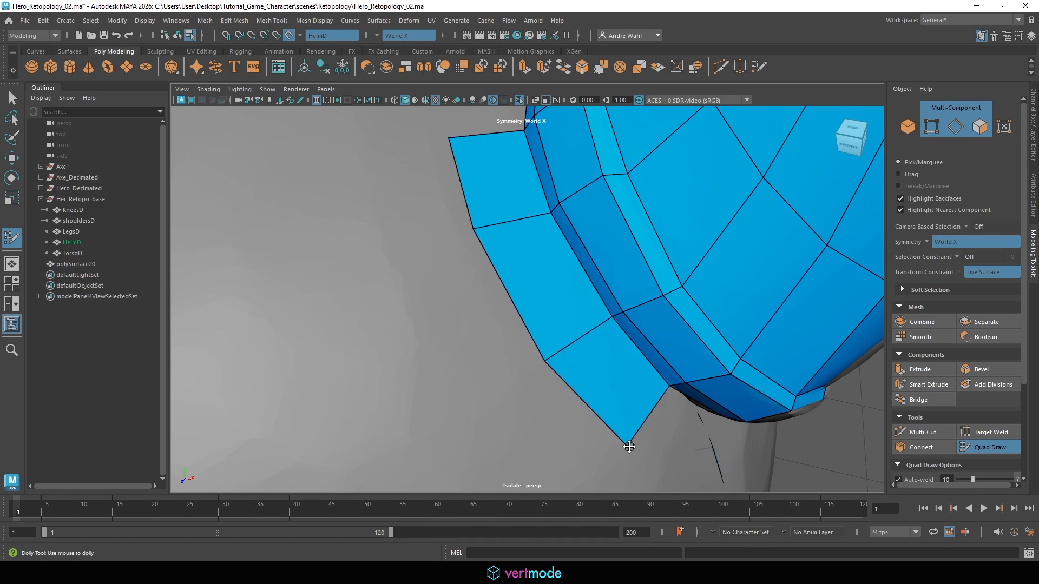
Step: Continue the strip of quads around the underside of the horn's base
{"action": "scroll", "coordinate": [524, 375], "scroll_direction": "down", "scroll_amount": 6}
{"action": "left_click_drag", "start_coordinate": [524, 375], "coordinate": [529, 378], "text": "alt"}
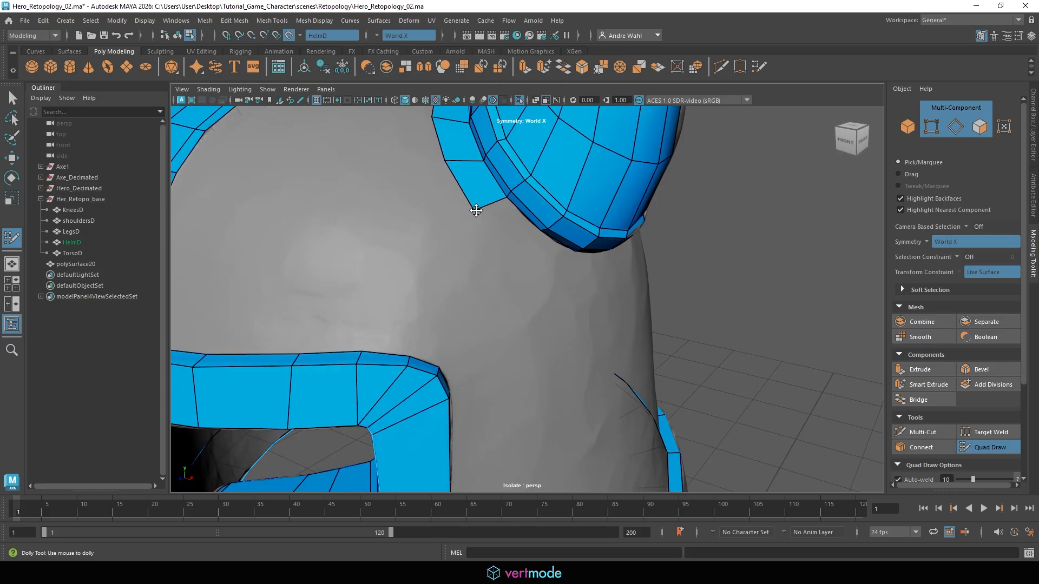
{"action": "mouse_move", "coordinate": [524, 210]}
{"action": "left_mouse_down"}
{"action": "mouse_move", "coordinate": [498, 230]}
{"action": "mouse_move", "coordinate": [510, 251]}
{"action": "mouse_move", "coordinate": [501, 257]}
{"action": "mouse_move", "coordinate": [461, 245]}
{"action": "left_mouse_up"}
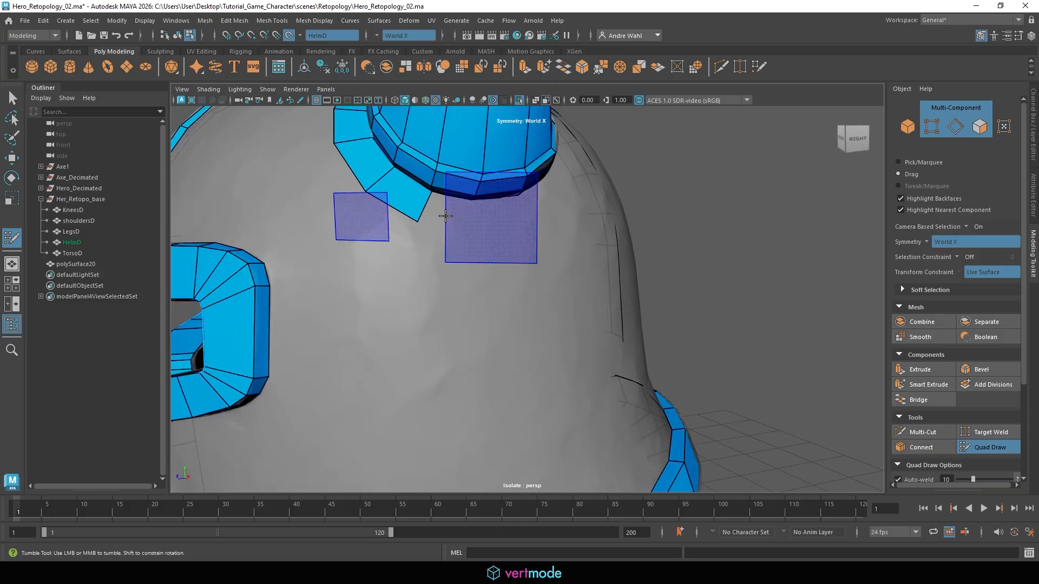
{"action": "right_click_drag", "start_coordinate": [475, 220], "coordinate": [408, 141], "text": "alt"}
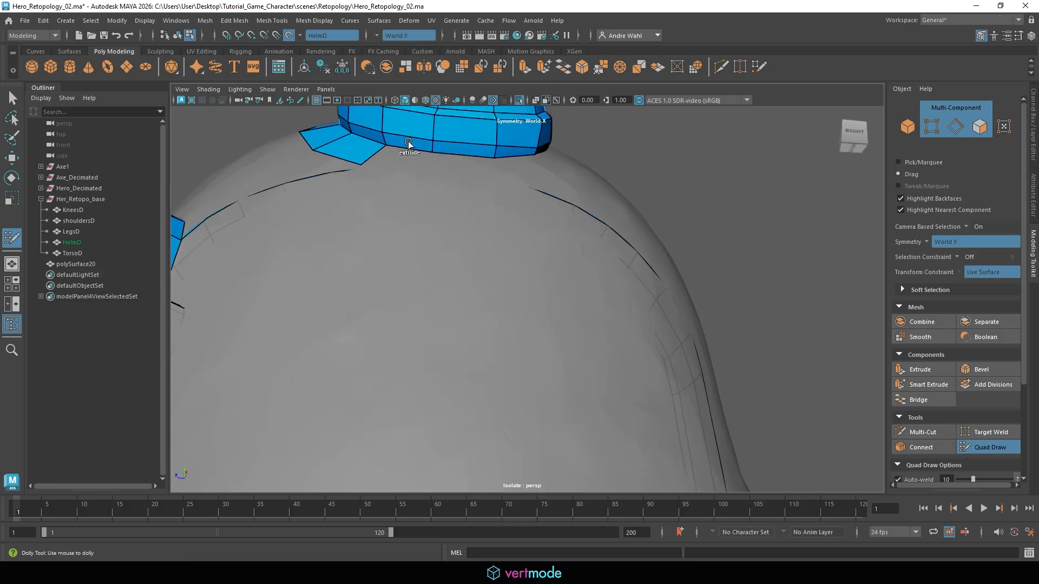
{"action": "left_click_drag", "start_coordinate": [383, 171], "coordinate": [477, 220]}
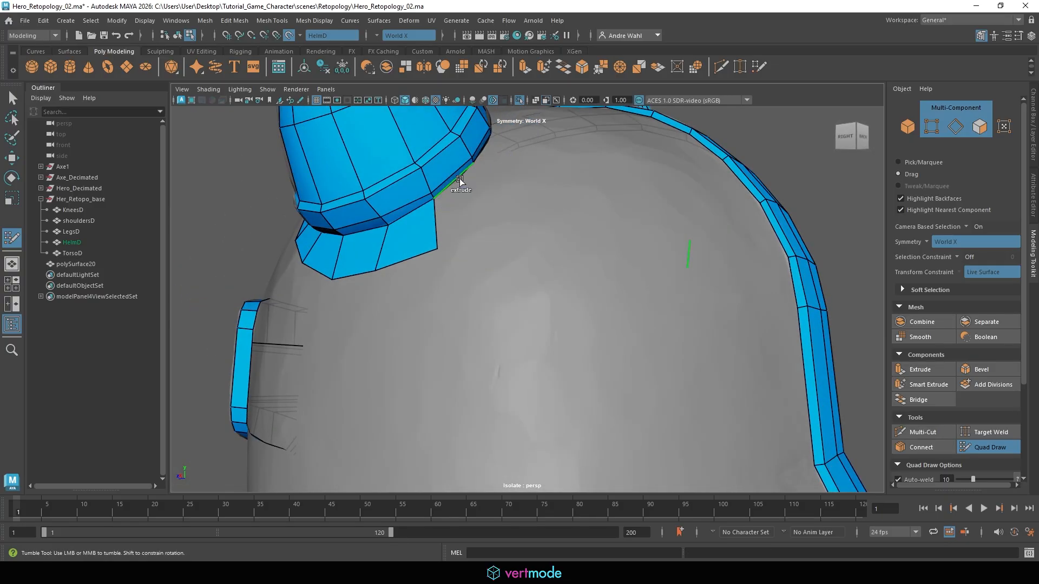
Step: Extend the strip around the back of the horn's base and adjust its outer vertices
{"action": "left_click_drag", "start_coordinate": [457, 183], "coordinate": [490, 254]}
{"action": "left_click_drag", "start_coordinate": [522, 189], "coordinate": [539, 193]}
{"action": "left_click_drag", "start_coordinate": [522, 200], "coordinate": [471, 216], "text": "alt"}
{"action": "left_click_drag", "start_coordinate": [479, 161], "coordinate": [537, 196]}
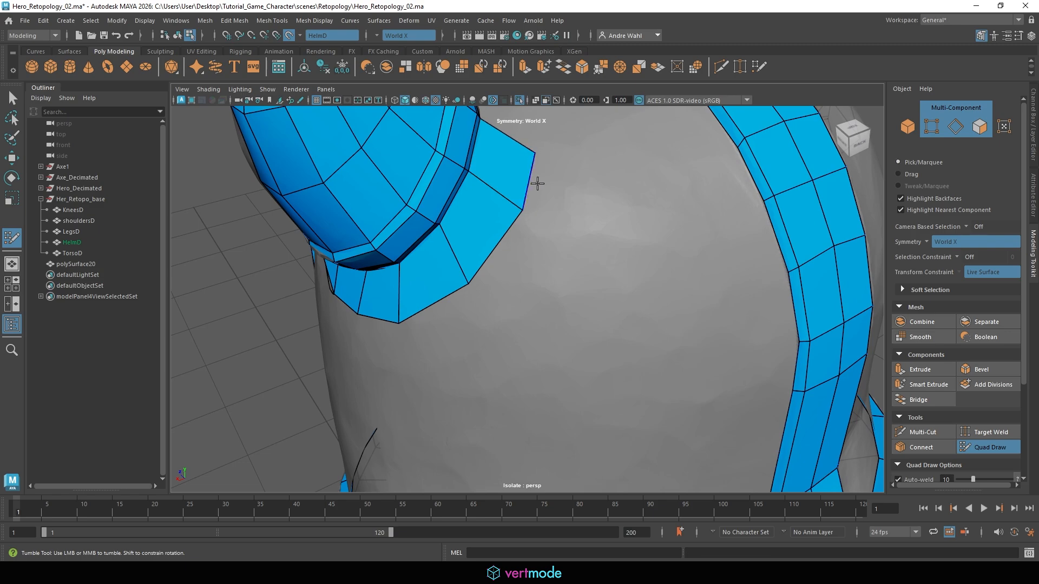
{"action": "left_click_drag", "start_coordinate": [535, 157], "coordinate": [542, 132]}
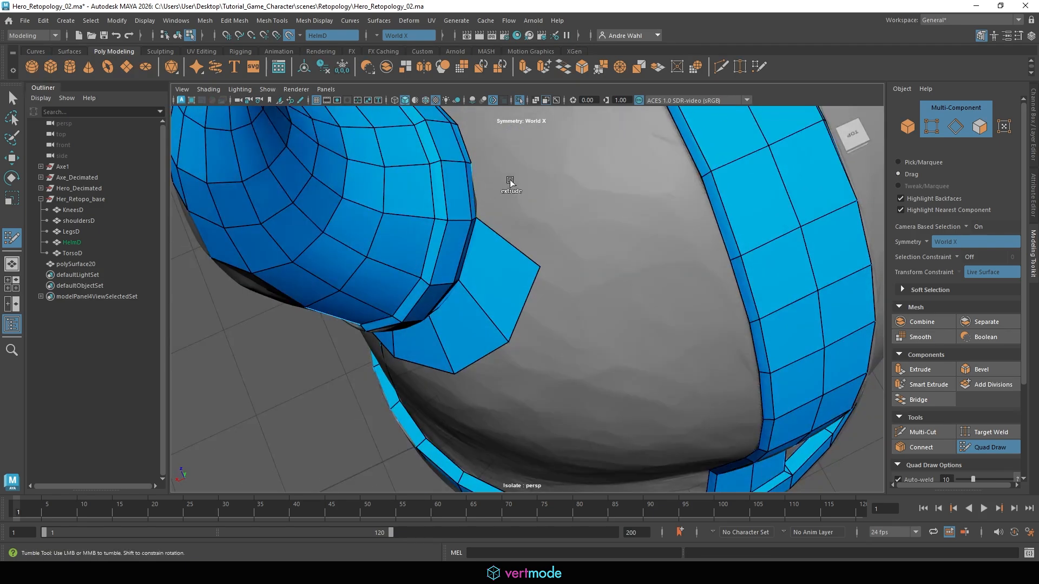
Step: Extrude the remaining quads along the horn's inner side and weld the ends to close the ring
{"action": "mouse_move", "coordinate": [510, 182]}
{"action": "left_mouse_down"}
{"action": "mouse_move", "coordinate": [540, 259]}
{"action": "mouse_move", "coordinate": [546, 233]}
{"action": "mouse_move", "coordinate": [545, 257]}
{"action": "left_mouse_up"}
{"action": "left_click_drag", "start_coordinate": [455, 275], "coordinate": [488, 214]}
{"action": "mouse_move", "coordinate": [425, 229]}
{"action": "left_mouse_down"}
{"action": "mouse_move", "coordinate": [456, 200]}
{"action": "mouse_move", "coordinate": [474, 215]}
{"action": "mouse_move", "coordinate": [487, 211]}
{"action": "left_mouse_up"}
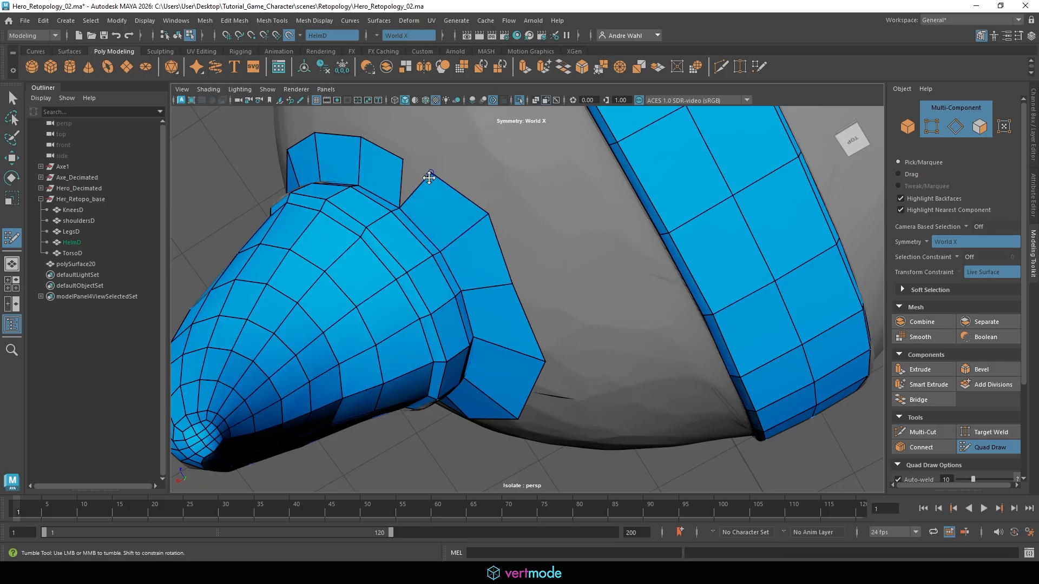
{"action": "mouse_move", "coordinate": [430, 174]}
{"action": "left_mouse_down"}
{"action": "mouse_move", "coordinate": [405, 160]}
{"action": "mouse_move", "coordinate": [412, 150]}
{"action": "mouse_move", "coordinate": [483, 237]}
{"action": "mouse_move", "coordinate": [512, 310]}
{"action": "mouse_move", "coordinate": [501, 283]}
{"action": "mouse_move", "coordinate": [523, 309]}
{"action": "left_mouse_up"}
Step: Relax the ring's outer vertices around the horn so the quads are evenly spaced
{"action": "left_click_drag", "start_coordinate": [560, 356], "coordinate": [556, 315], "text": "alt"}
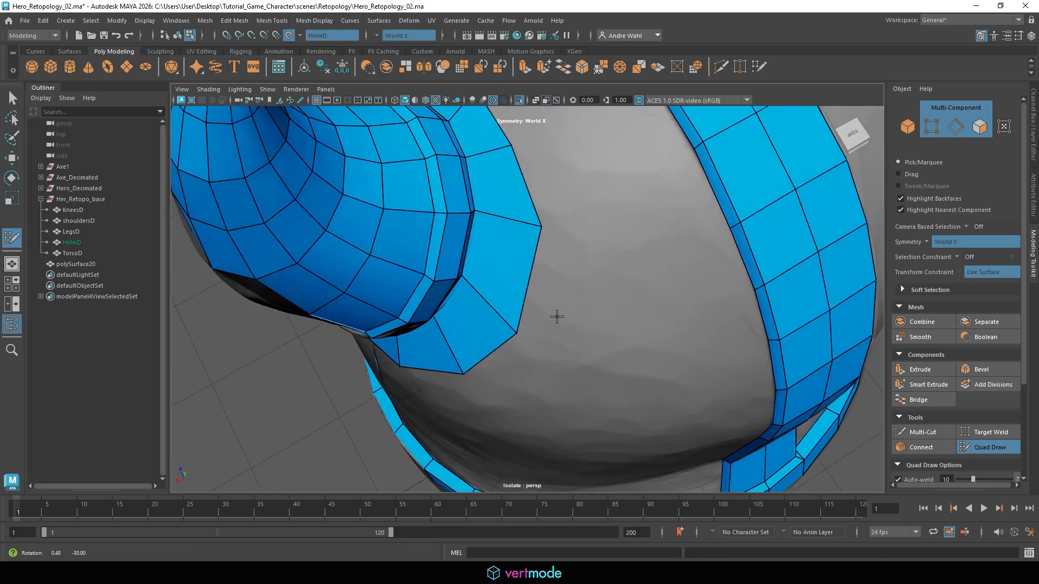
{"action": "mouse_move", "coordinate": [537, 233]}
{"action": "left_mouse_down", "text": "shift"}
{"action": "mouse_move", "coordinate": [515, 306]}
{"action": "mouse_move", "coordinate": [482, 335]}
{"action": "mouse_move", "coordinate": [570, 292]}
{"action": "mouse_move", "coordinate": [499, 329]}
{"action": "left_mouse_up", "text": "shift"}
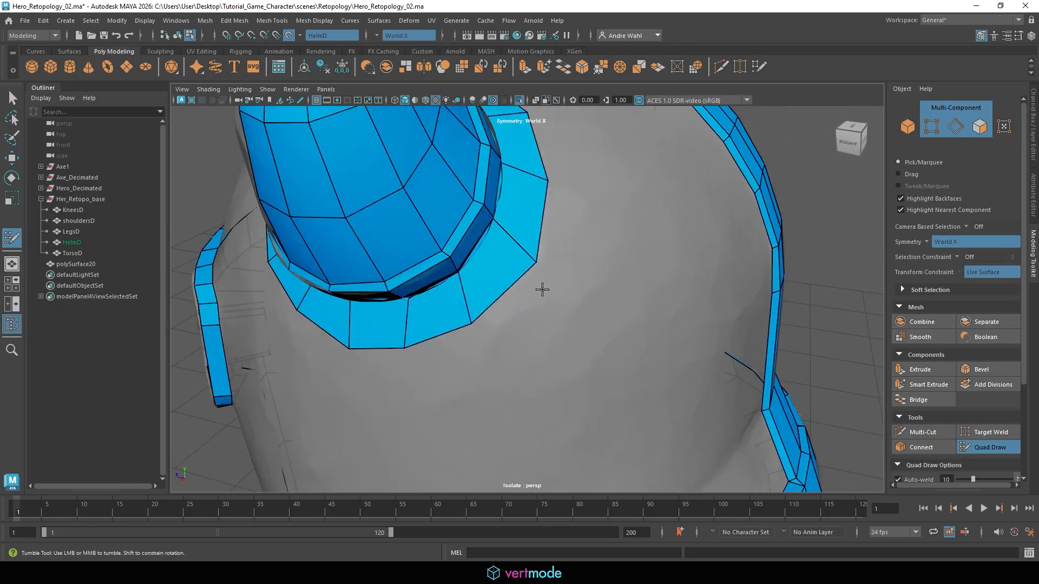
{"action": "left_click_drag", "start_coordinate": [536, 265], "coordinate": [524, 273], "text": "shift"}
Step: Fill the faces between the side of the central band and the horn's ring on top of the helmet
{"action": "right_click_drag", "start_coordinate": [513, 191], "coordinate": [470, 203], "text": "alt"}
{"action": "left_click_drag", "start_coordinate": [471, 203], "coordinate": [561, 276], "text": "alt"}
{"action": "right_click_drag", "start_coordinate": [492, 270], "coordinate": [535, 289], "text": "alt"}
{"action": "middle_click_drag", "start_coordinate": [535, 290], "coordinate": [557, 366], "text": "alt"}
{"action": "right_click_drag", "start_coordinate": [558, 366], "coordinate": [501, 331], "text": "alt"}
{"action": "left_click", "coordinate": [473, 304], "text": "shift"}
{"action": "left_click", "coordinate": [510, 281], "text": "shift"}
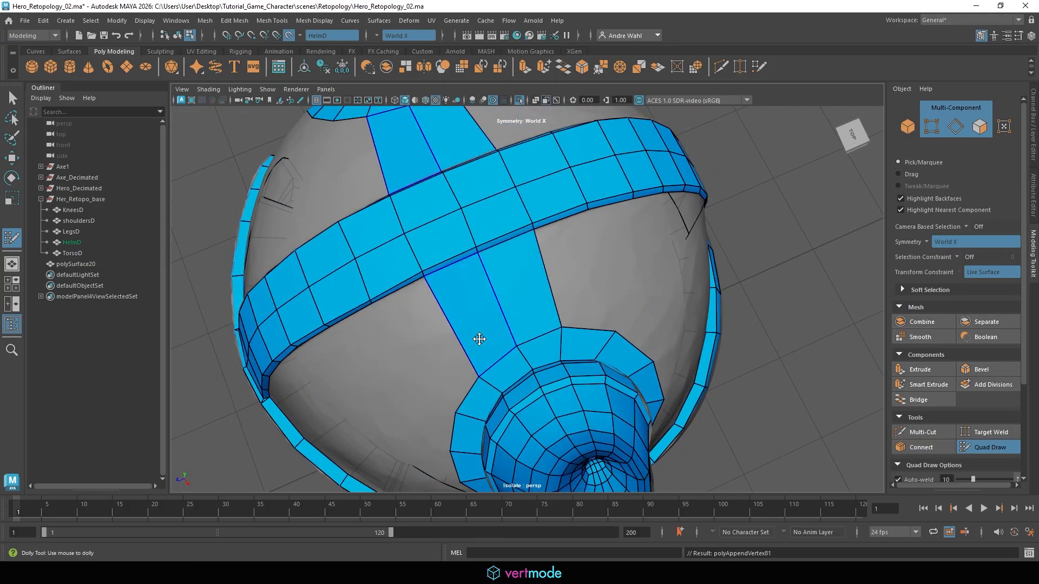
{"action": "left_click_drag", "start_coordinate": [480, 341], "coordinate": [510, 315], "text": "alt"}
{"action": "left_click", "coordinate": [465, 306], "text": "shift"}
Step: Widen the bridge between the central band and the horn's ring with further faces toward the front and back
{"action": "middle_click_drag", "start_coordinate": [435, 335], "coordinate": [427, 300], "text": "alt"}
{"action": "left_click_drag", "start_coordinate": [522, 313], "coordinate": [450, 348], "text": "alt"}
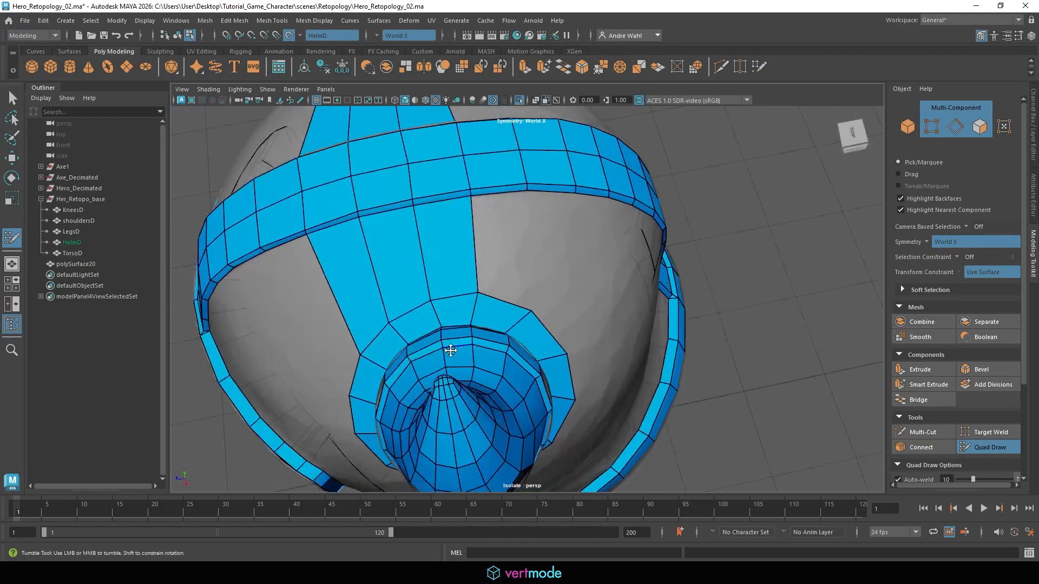
{"action": "left_click", "coordinate": [496, 254], "text": "shift"}
{"action": "left_click_drag", "start_coordinate": [625, 256], "coordinate": [553, 303], "text": "alt"}
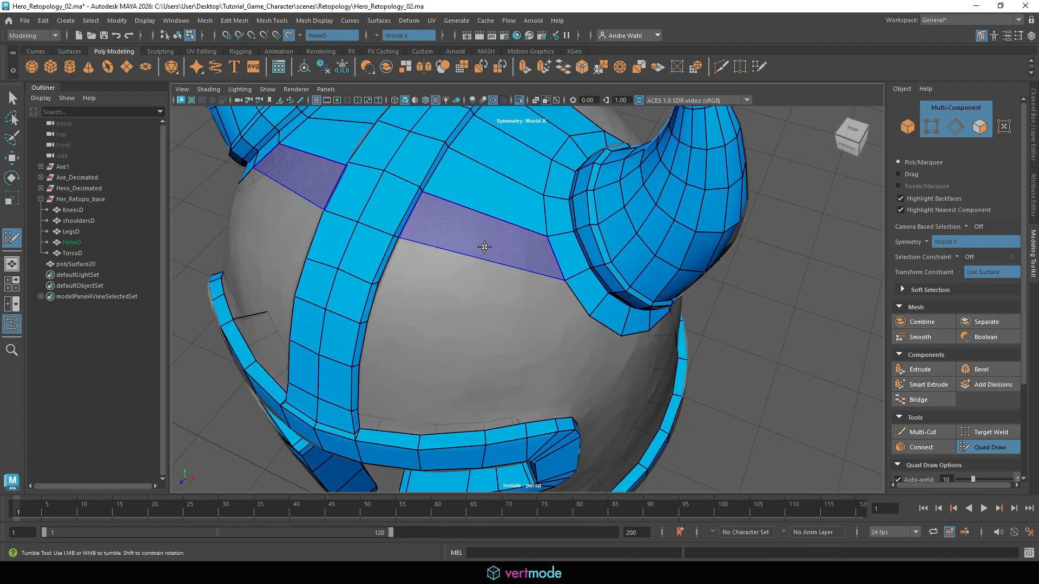
{"action": "mouse_move", "coordinate": [563, 324]}
{"action": "left_mouse_down", "text": "alt"}
{"action": "mouse_move", "coordinate": [531, 287]}
{"action": "mouse_move", "coordinate": [490, 338]}
{"action": "mouse_move", "coordinate": [647, 320]}
{"action": "mouse_move", "coordinate": [602, 282]}
{"action": "left_mouse_up", "text": "alt"}
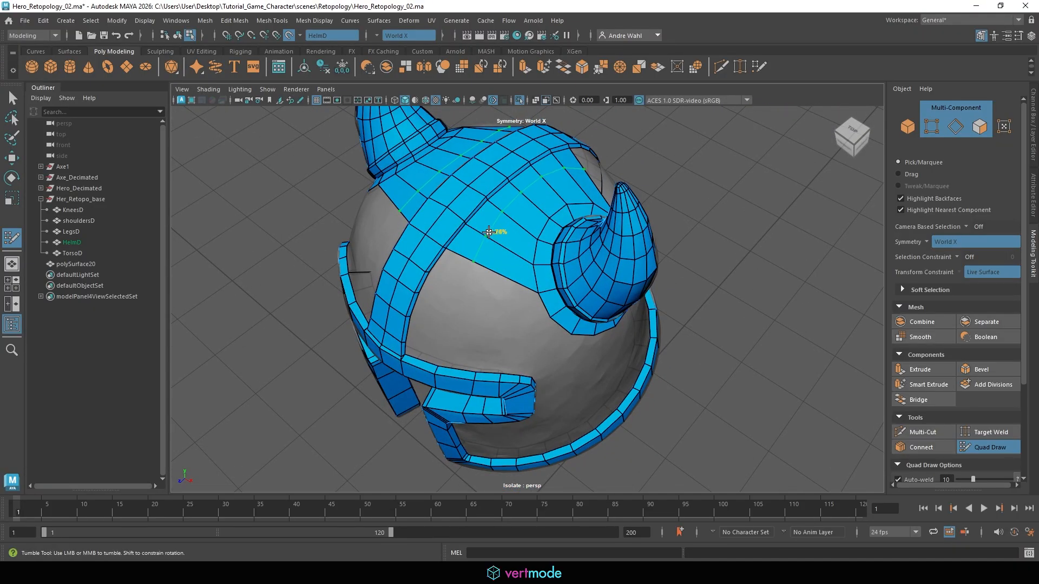
Step: Insert two edge loops across the bridge faces, running parallel to the central band
{"action": "left_click", "coordinate": [488, 232], "text": "ctrl"}
{"action": "left_click_drag", "start_coordinate": [477, 272], "coordinate": [470, 357], "text": "alt"}
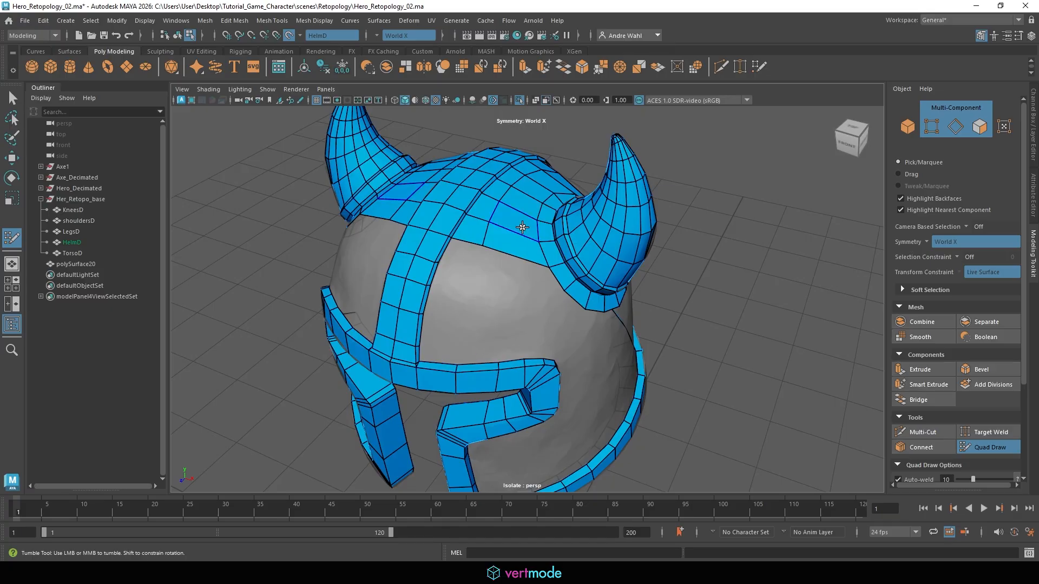
{"action": "left_click_drag", "start_coordinate": [621, 344], "coordinate": [600, 271], "text": "alt"}
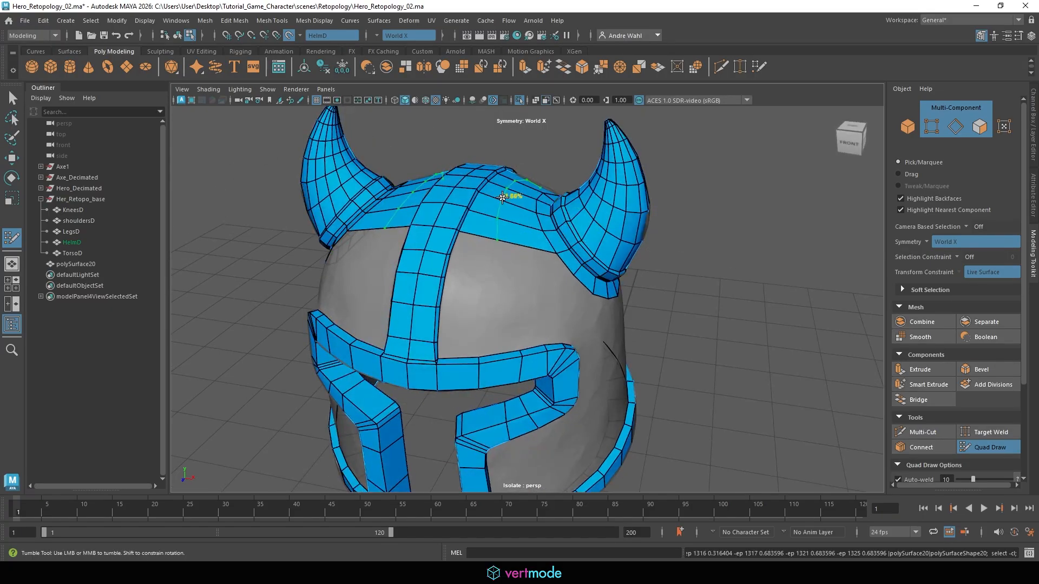
{"action": "mouse_move", "coordinate": [502, 195]}
{"action": "left_mouse_down", "text": "alt"}
{"action": "mouse_move", "coordinate": [566, 347]}
{"action": "mouse_move", "coordinate": [537, 292]}
{"action": "mouse_move", "coordinate": [582, 304]}
{"action": "mouse_move", "coordinate": [673, 269]}
{"action": "mouse_move", "coordinate": [552, 313]}
{"action": "left_mouse_up", "text": "alt"}
Step: Try to cover the helmet's side with long faces running from the horn's ring to the lower rim
{"action": "middle_click_drag", "start_coordinate": [552, 314], "coordinate": [547, 243], "text": "alt"}
{"action": "left_click_drag", "start_coordinate": [547, 244], "coordinate": [521, 248], "text": "alt"}
{"action": "right_click_drag", "start_coordinate": [521, 248], "coordinate": [498, 278], "text": "alt"}
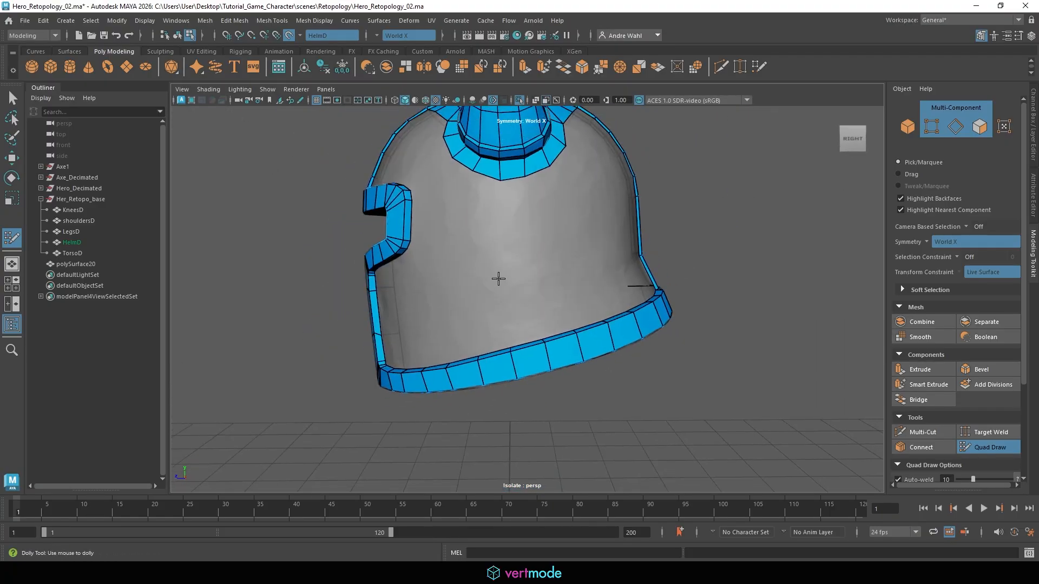
{"action": "left_click", "coordinate": [522, 261], "text": "shift"}
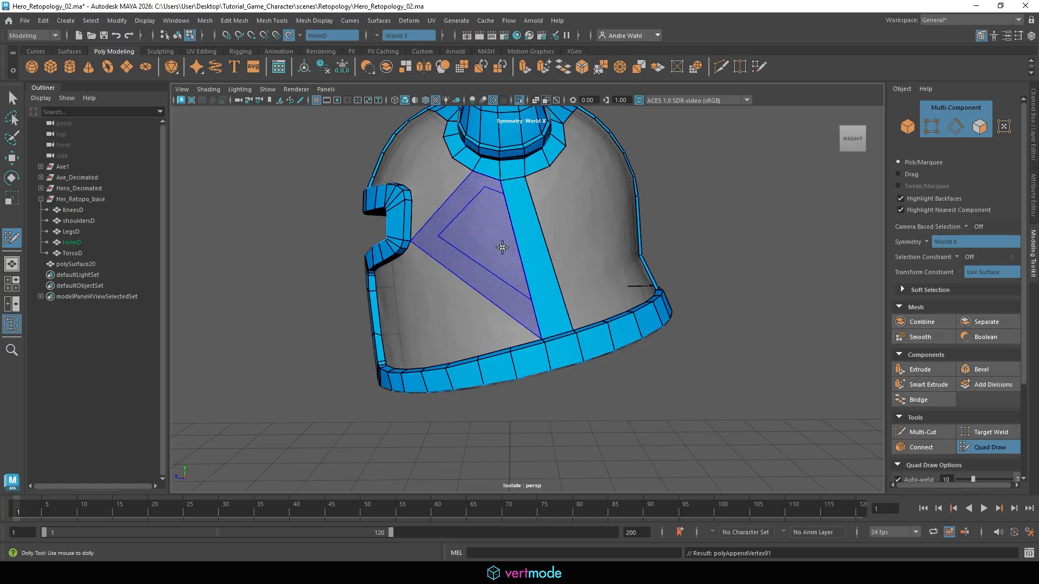
{"action": "left_click", "coordinate": [503, 257], "text": "shift"}
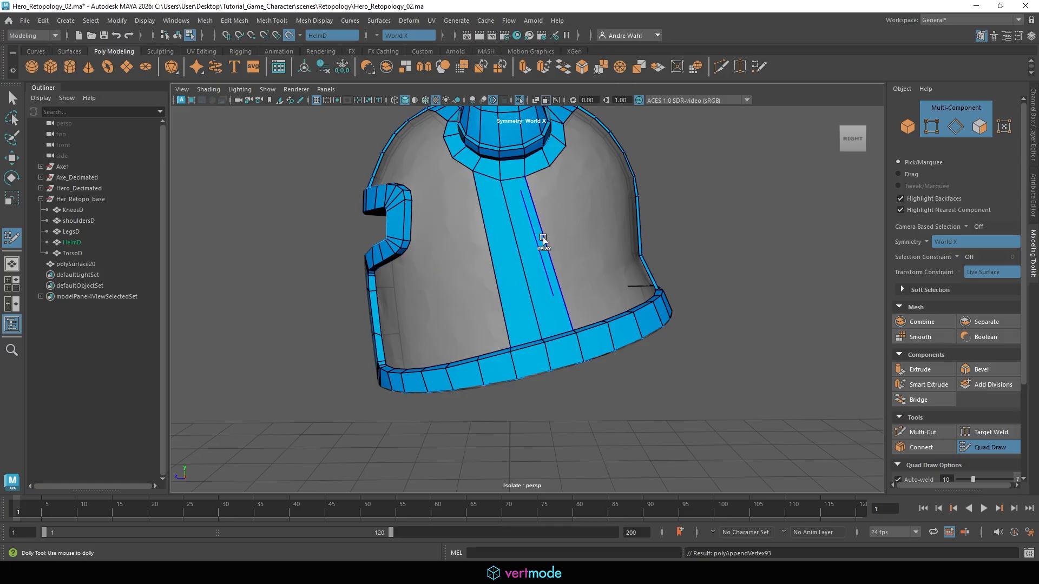
{"action": "left_click_drag", "start_coordinate": [546, 248], "coordinate": [574, 246]}
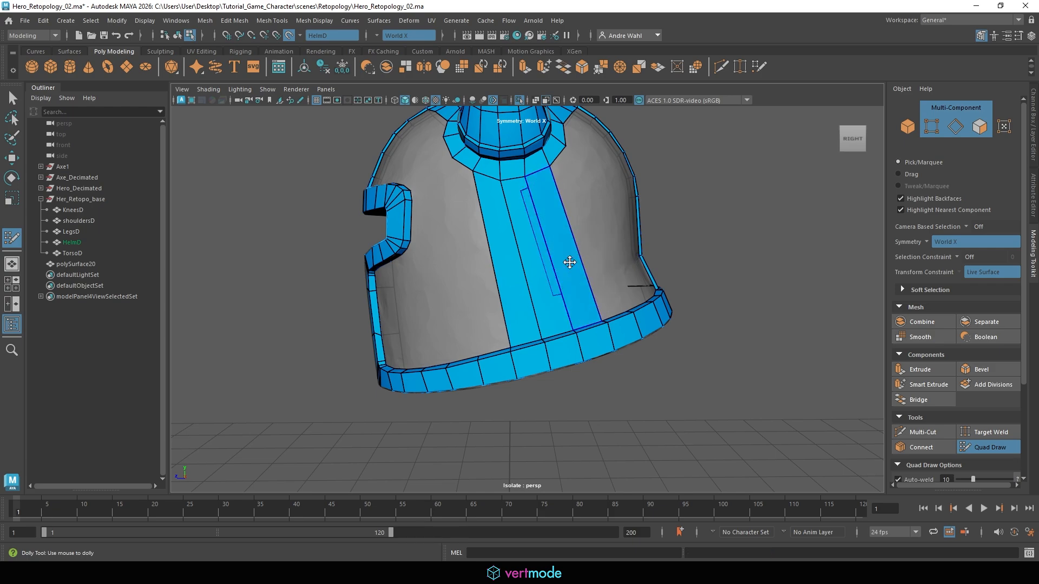
{"action": "left_click_drag", "start_coordinate": [534, 300], "coordinate": [490, 283], "text": "alt"}
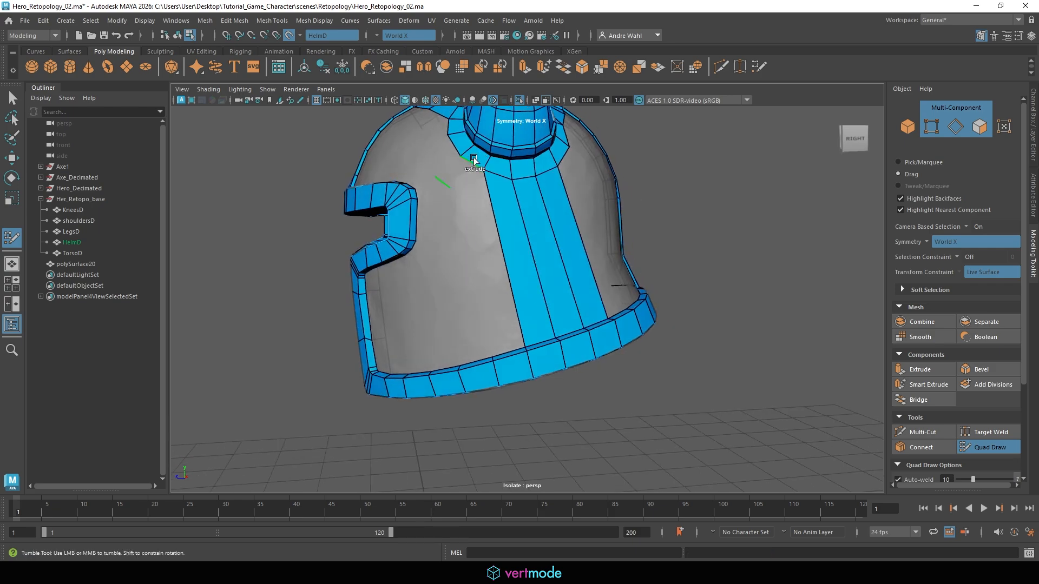
{"action": "left_click_drag", "start_coordinate": [473, 157], "coordinate": [493, 350]}
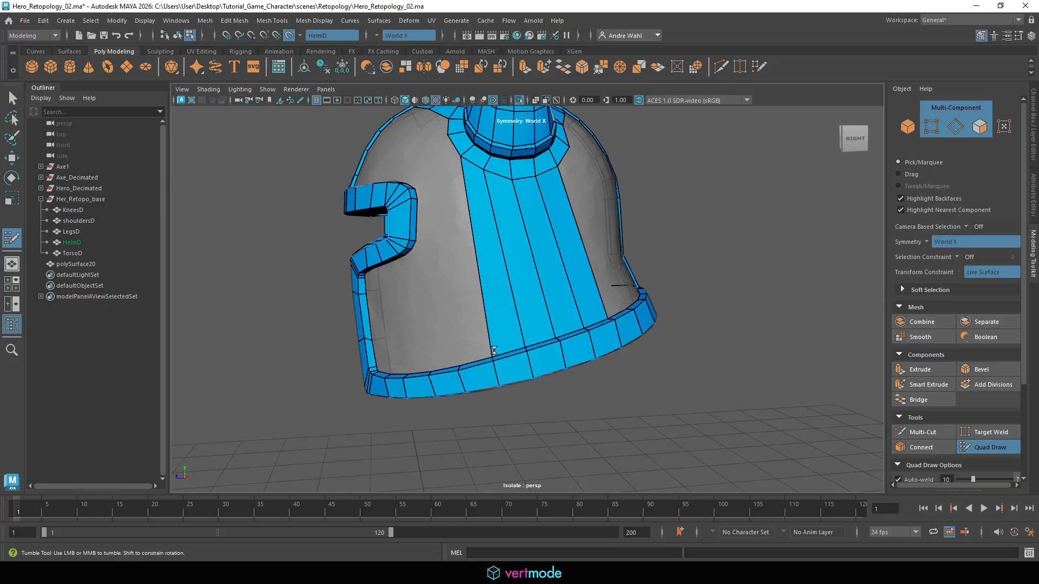
{"action": "left_click_drag", "start_coordinate": [552, 291], "coordinate": [525, 301], "text": "alt"}
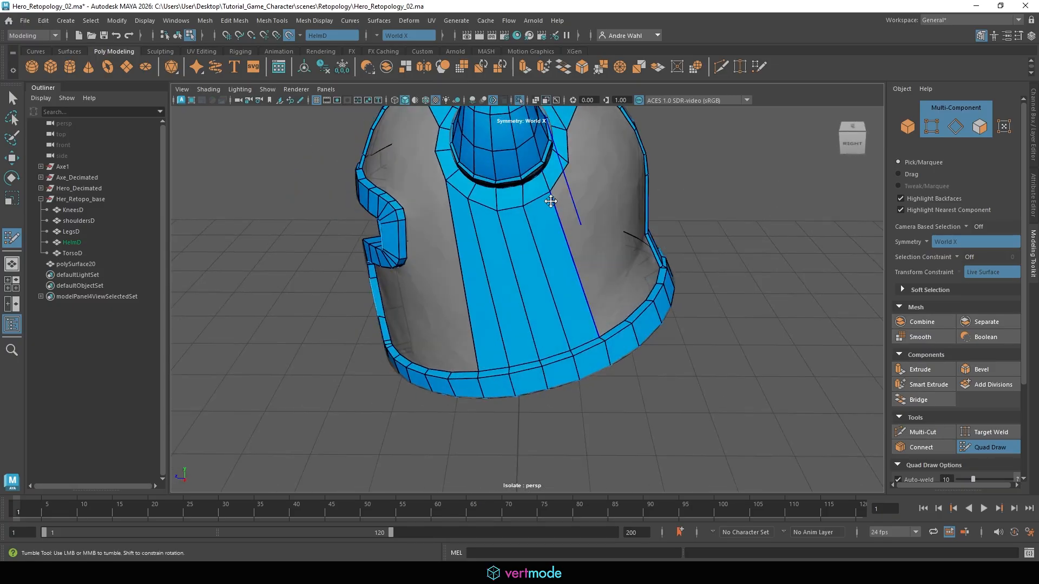
{"action": "mouse_move", "coordinate": [551, 202]}
{"action": "left_mouse_down", "text": "alt"}
{"action": "mouse_move", "coordinate": [514, 174]}
{"action": "mouse_move", "coordinate": [515, 186]}
{"action": "mouse_move", "coordinate": [554, 192]}
{"action": "mouse_move", "coordinate": [588, 271]}
{"action": "left_mouse_up", "text": "alt"}
{"action": "mouse_move", "coordinate": [602, 317]}
{"action": "left_mouse_down"}
{"action": "mouse_move", "coordinate": [619, 308]}
{"action": "mouse_move", "coordinate": [465, 365]}
{"action": "mouse_move", "coordinate": [639, 298]}
{"action": "mouse_move", "coordinate": [605, 292]}
{"action": "left_mouse_up"}
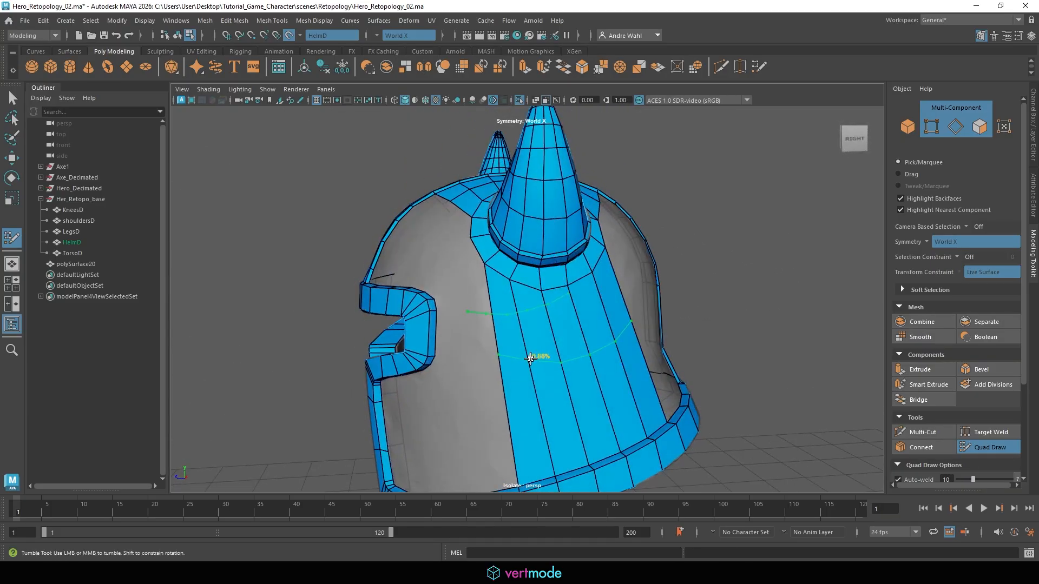
Step: Undo the long faces between the horn's ring and the lower rim
{"action": "key", "text": "ctrl+z"}
{"action": "key", "text": "ctrl+z"}
{"action": "key", "text": "ctrl+z"}
{"action": "key", "text": "ctrl+z"}
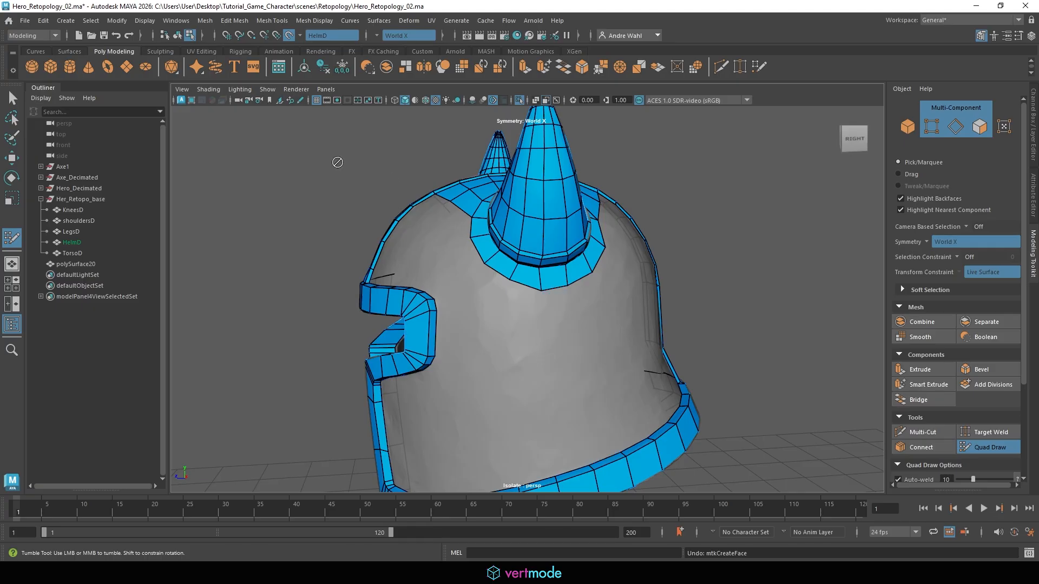
Step: Add a quad in the corner between the front band's base and the visor frame, and lower its outer corner
{"action": "left_click_drag", "start_coordinate": [482, 257], "coordinate": [536, 278], "text": "alt"}
{"action": "right_click_drag", "start_coordinate": [489, 303], "coordinate": [542, 290], "text": "alt"}
{"action": "middle_click_drag", "start_coordinate": [542, 290], "coordinate": [597, 240], "text": "alt"}
{"action": "left_click_drag", "start_coordinate": [548, 272], "coordinate": [584, 257], "text": "alt"}
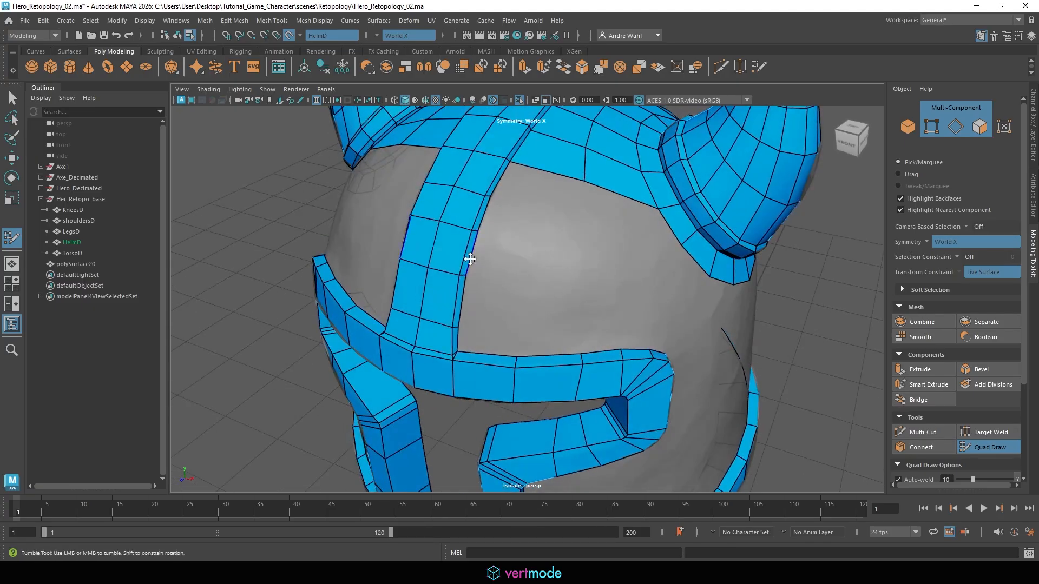
{"action": "middle_click_drag", "start_coordinate": [470, 259], "coordinate": [448, 228], "text": "alt"}
{"action": "left_click", "coordinate": [472, 302], "text": "shift"}
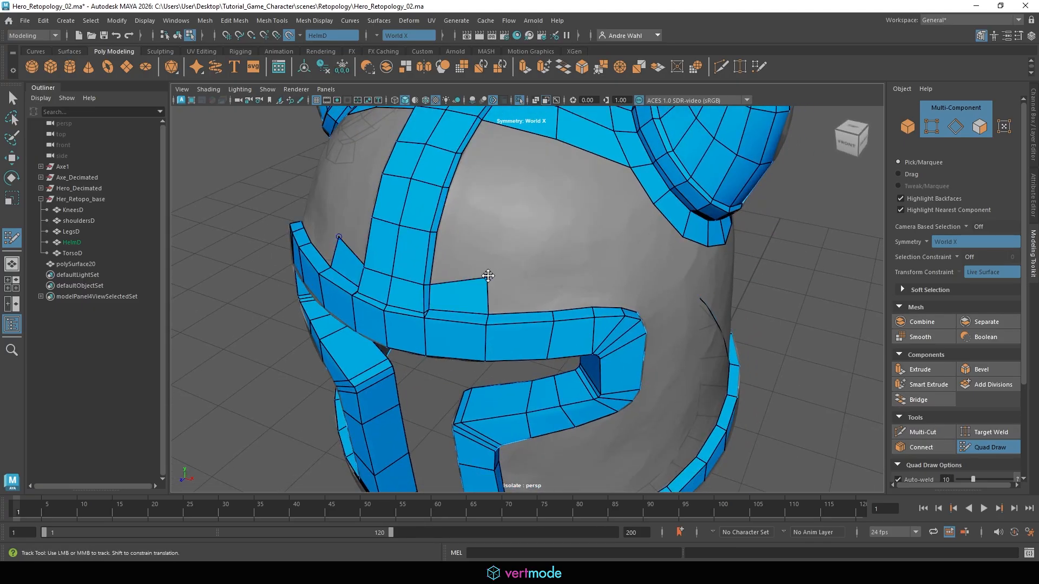
{"action": "left_click_drag", "start_coordinate": [490, 279], "coordinate": [491, 291]}
Step: Fill a column of quads beside the central band, from the corner quad above the visor frame up to the bridge faces
{"action": "right_click_drag", "start_coordinate": [501, 282], "coordinate": [508, 248], "text": "alt"}
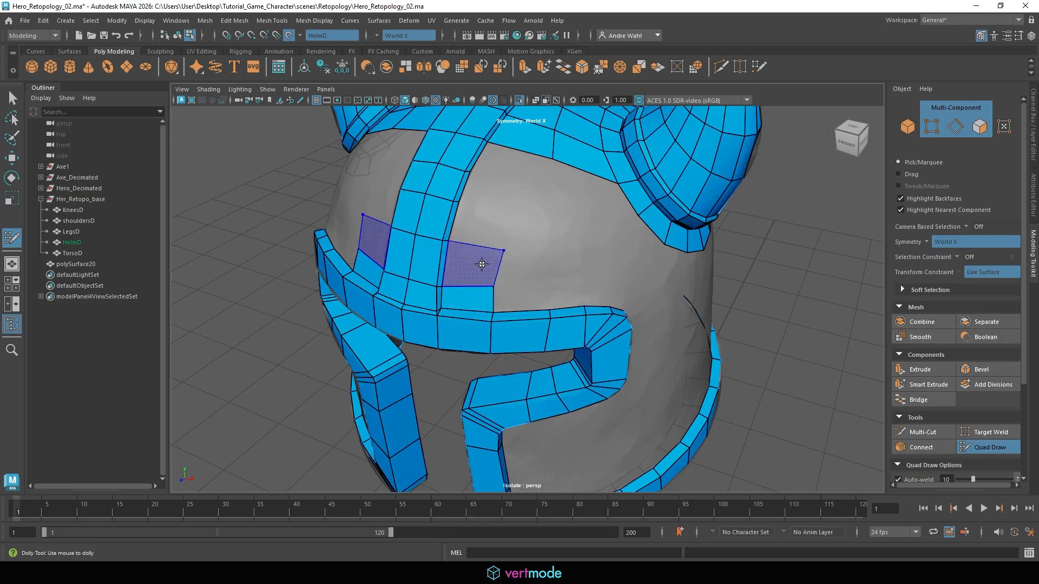
{"action": "left_click", "coordinate": [476, 264], "text": "shift"}
{"action": "left_click", "coordinate": [491, 235], "text": "shift"}
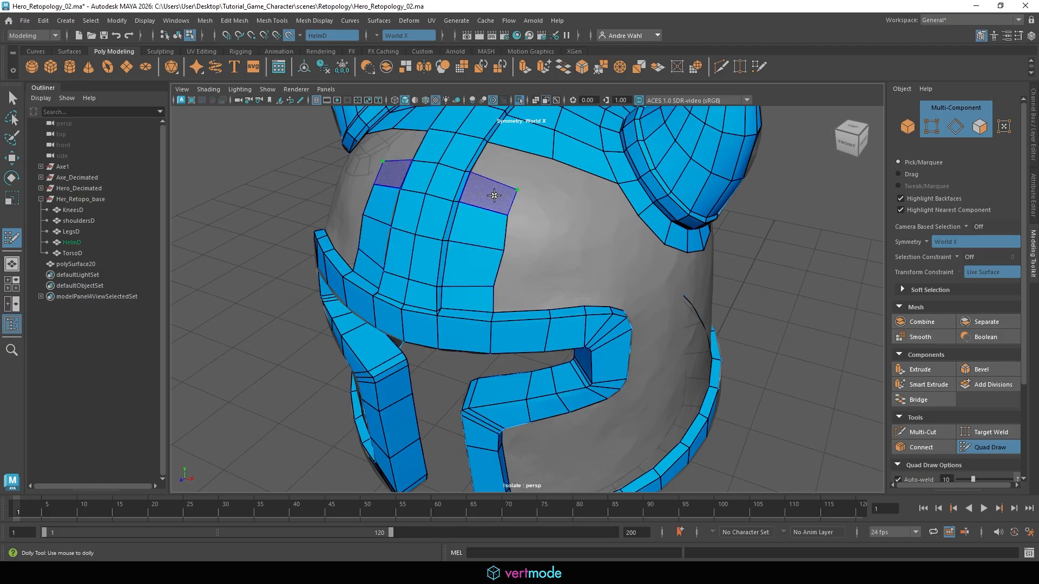
{"action": "left_click", "coordinate": [489, 181], "text": "shift"}
{"action": "left_click", "coordinate": [505, 162], "text": "shift"}
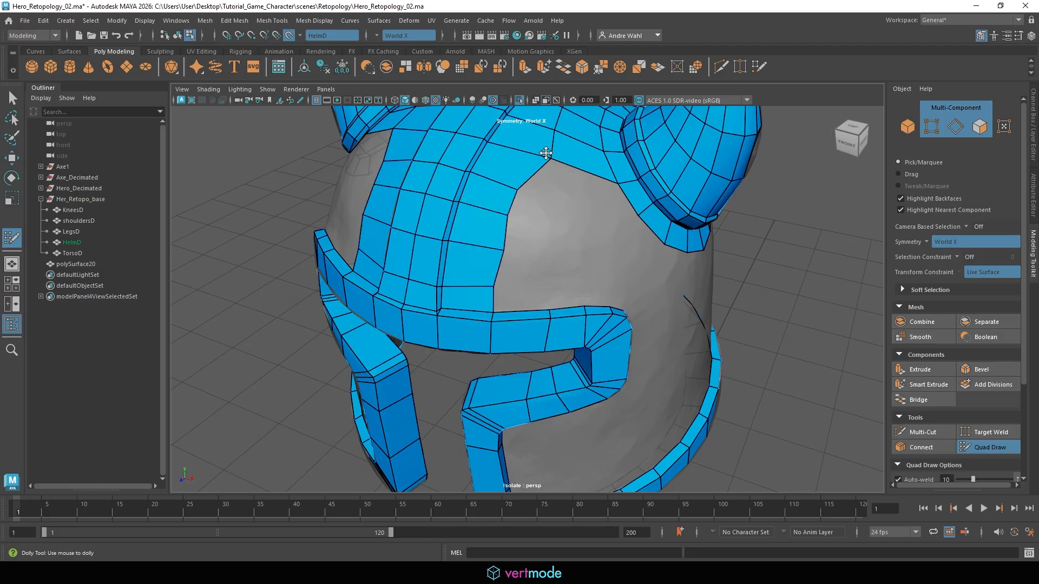
Step: Fill a second column of quads outside the first, from the visor frame up to the bridge faces
{"action": "left_click_drag", "start_coordinate": [577, 233], "coordinate": [556, 224], "text": "alt"}
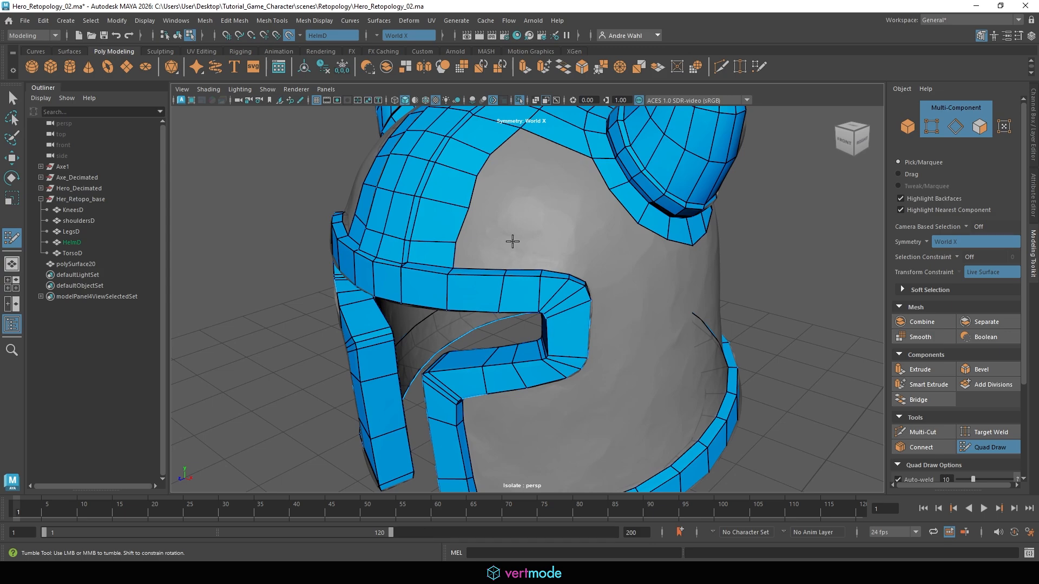
{"action": "left_click", "coordinate": [484, 255], "text": "shift"}
{"action": "left_click", "coordinate": [494, 226], "text": "shift"}
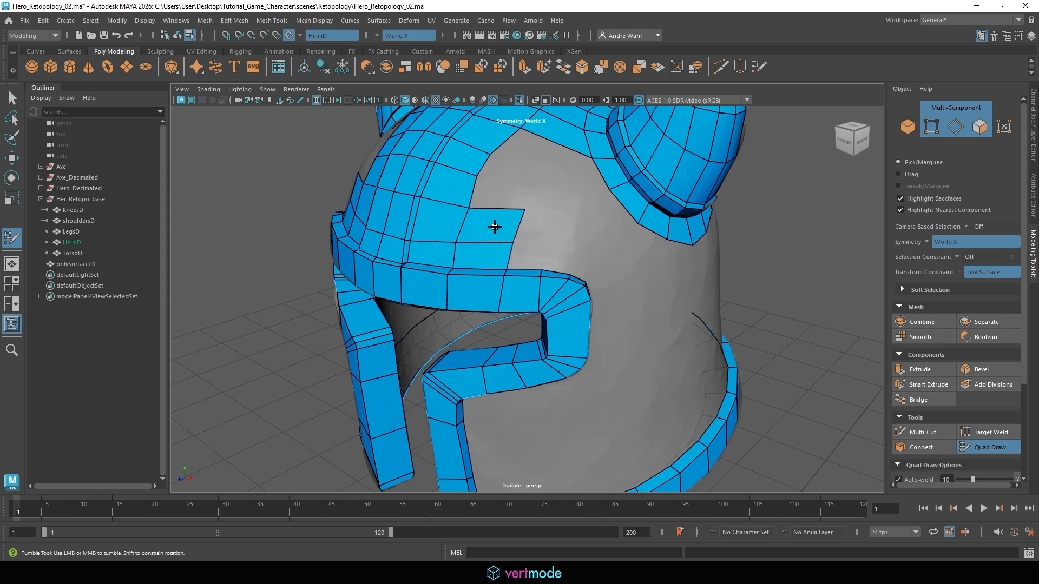
{"action": "left_click", "coordinate": [501, 192], "text": "shift"}
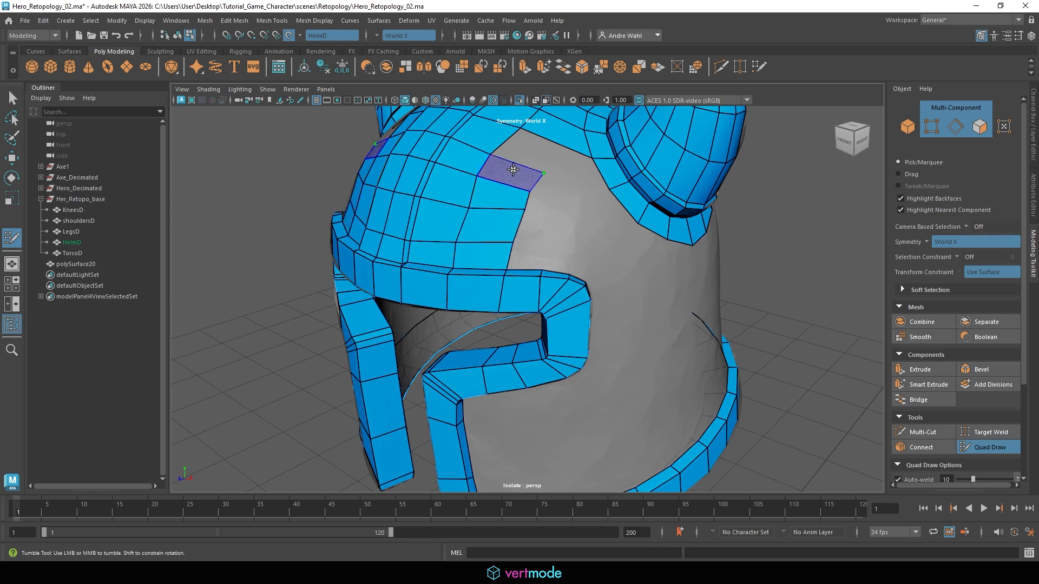
{"action": "left_click", "coordinate": [541, 154], "text": "shift"}
{"action": "left_click_drag", "start_coordinate": [556, 213], "coordinate": [589, 228], "text": "alt"}
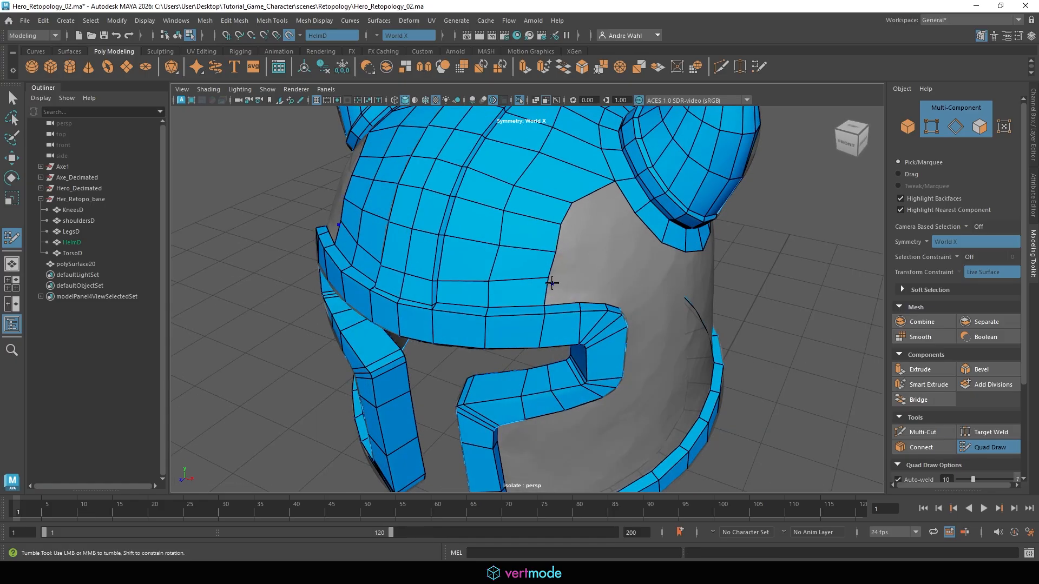
Step: Relax the outer edge and interior vertices of the new dome faces
{"action": "left_click_drag", "start_coordinate": [538, 283], "coordinate": [536, 273], "text": "alt"}
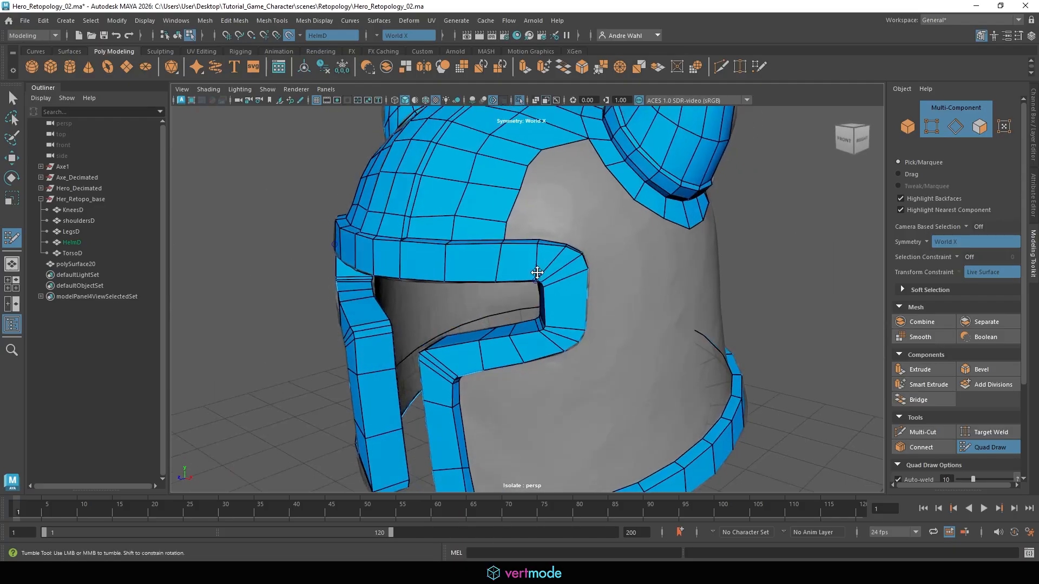
{"action": "left_click_drag", "start_coordinate": [520, 189], "coordinate": [521, 166], "text": "shift"}
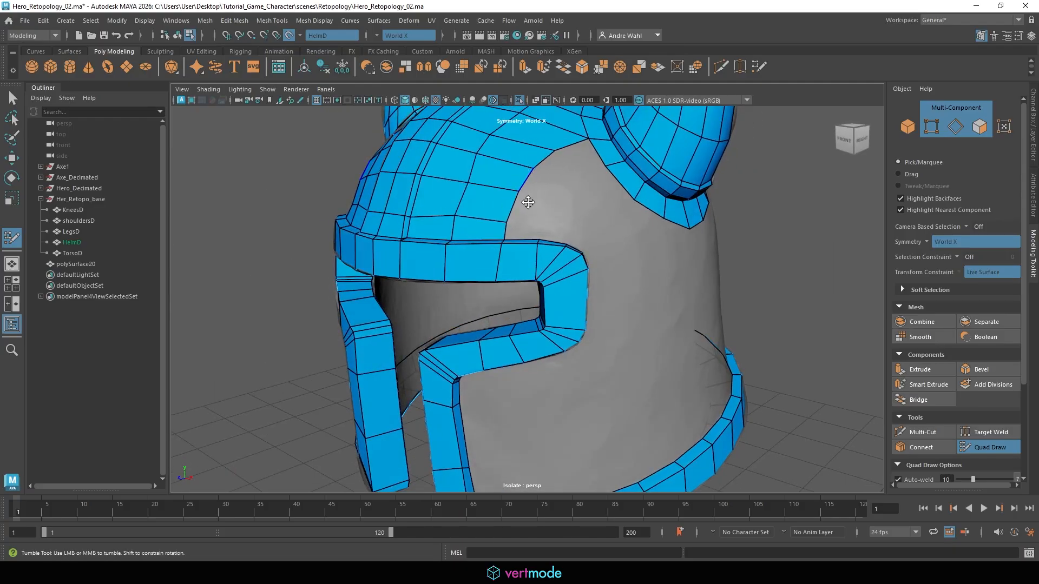
{"action": "left_click_drag", "start_coordinate": [528, 202], "coordinate": [491, 183], "text": "alt"}
{"action": "left_click_drag", "start_coordinate": [544, 210], "coordinate": [545, 193], "text": "shift"}
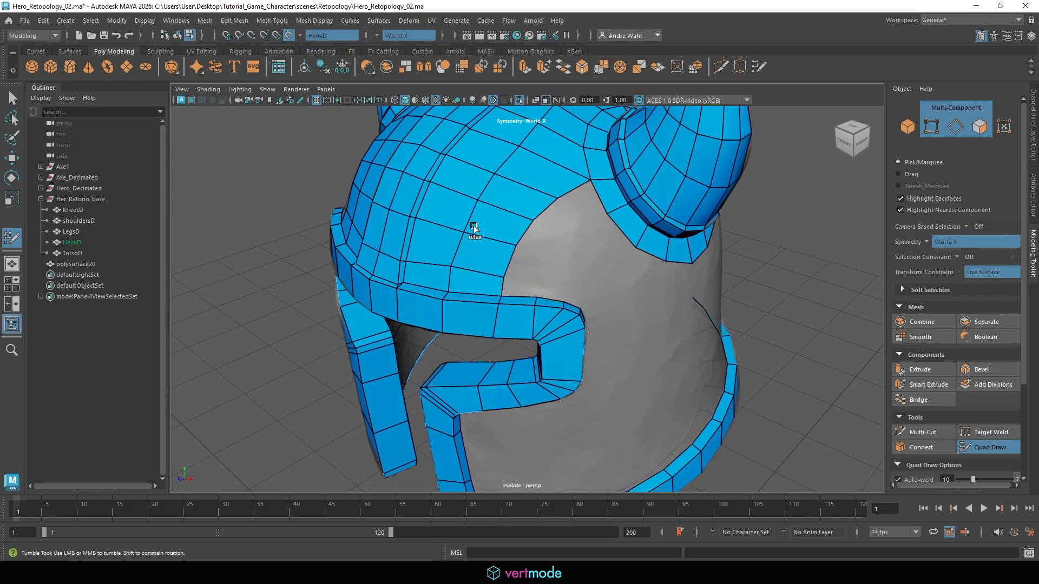
{"action": "mouse_move", "coordinate": [473, 226]}
{"action": "left_mouse_down", "text": "shift"}
{"action": "mouse_move", "coordinate": [458, 239]}
{"action": "mouse_move", "coordinate": [460, 265]}
{"action": "left_mouse_up", "text": "shift"}
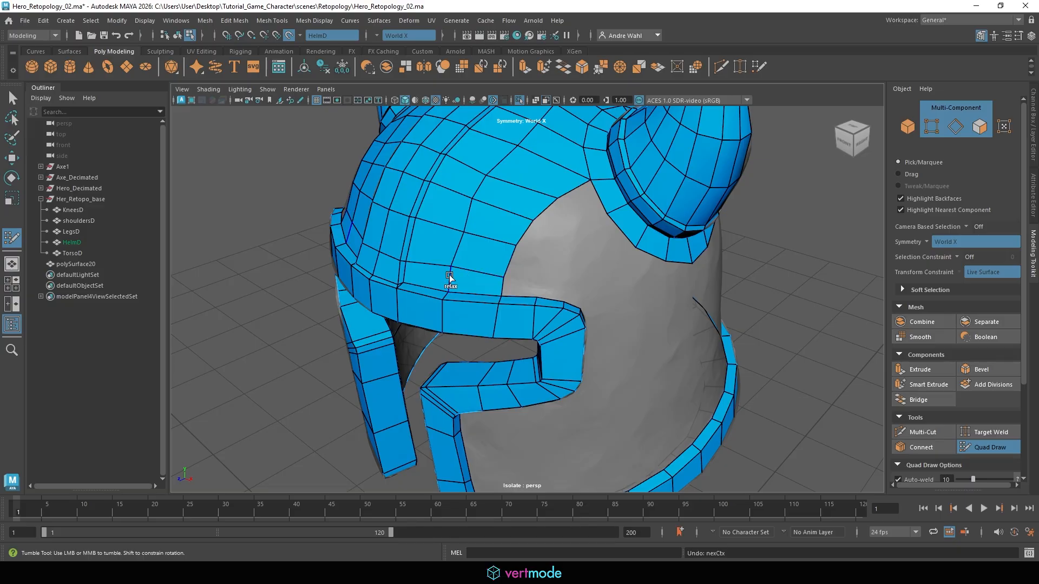
Step: Extrude a strip of quads along the visor frame's upper edge and around its outer corner, widening the corner faces
{"action": "scroll", "coordinate": [527, 220], "scroll_direction": "up", "scroll_amount": 5}
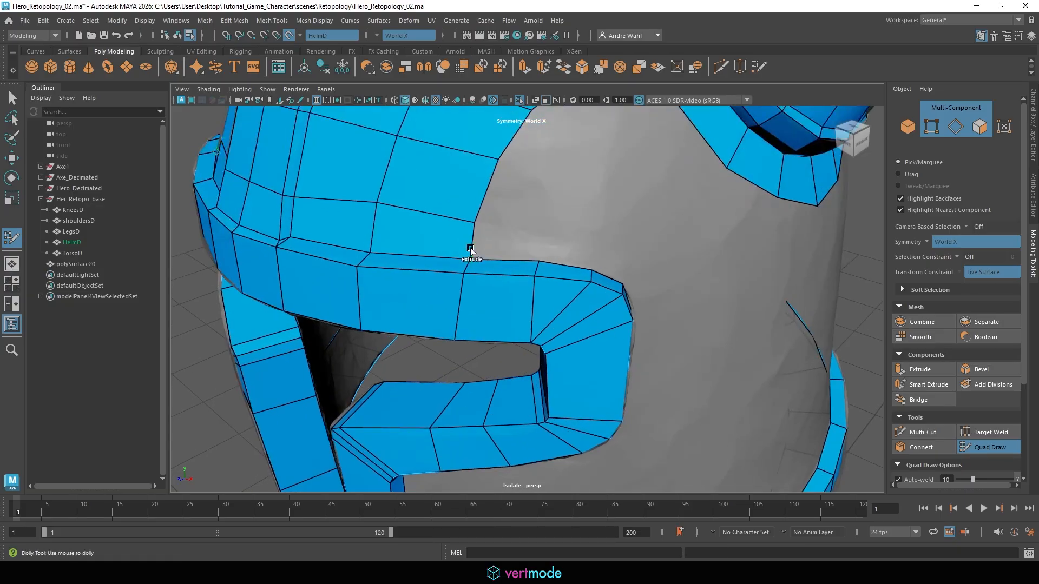
{"action": "left_click_drag", "start_coordinate": [471, 248], "coordinate": [543, 261]}
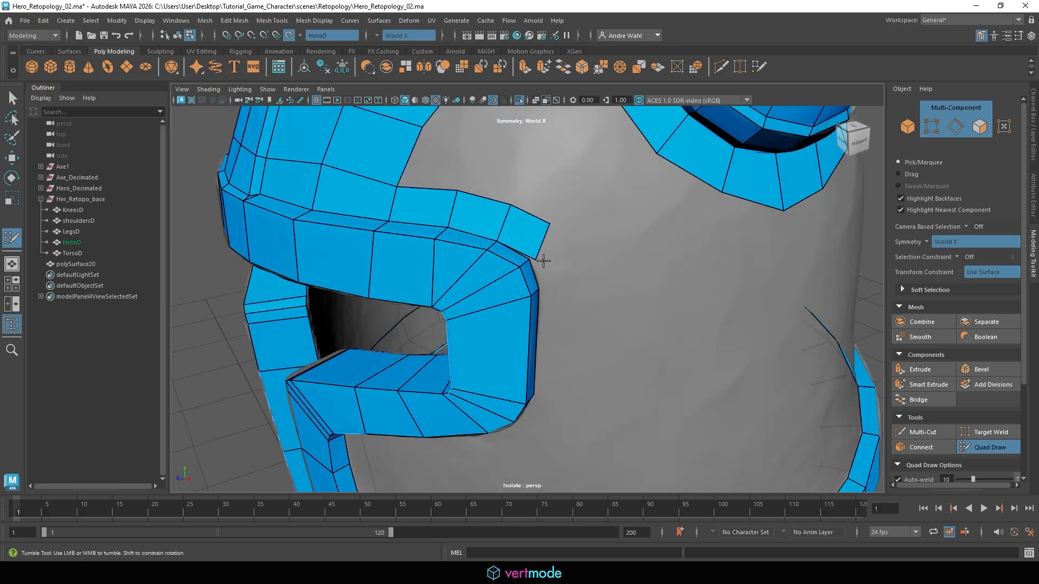
{"action": "left_click_drag", "start_coordinate": [510, 204], "coordinate": [520, 209]}
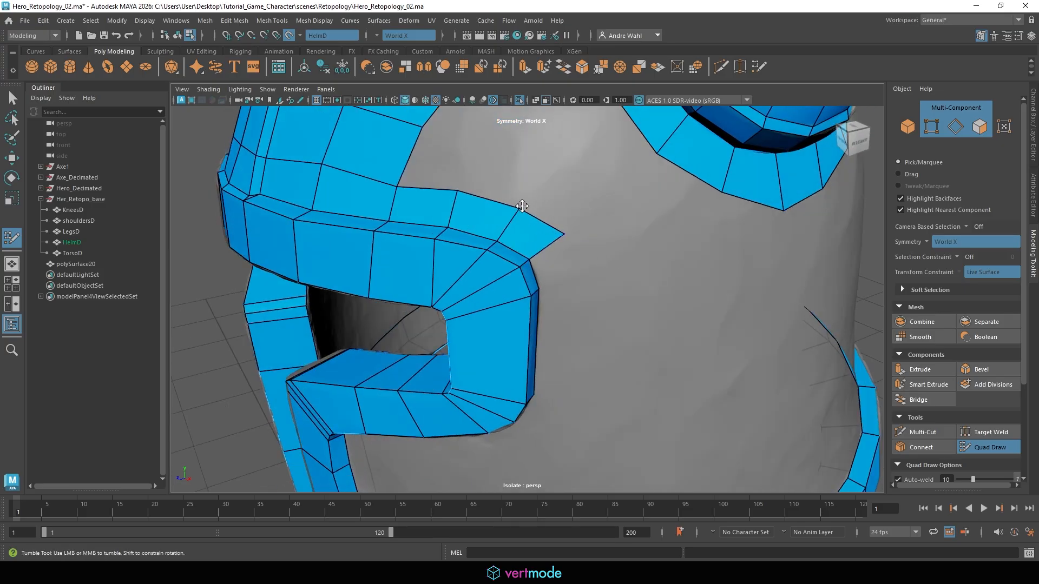
{"action": "mouse_move", "coordinate": [553, 246]}
{"action": "left_mouse_down", "text": "alt"}
{"action": "mouse_move", "coordinate": [536, 224]}
{"action": "mouse_move", "coordinate": [543, 266]}
{"action": "mouse_move", "coordinate": [561, 261]}
{"action": "left_mouse_up", "text": "alt"}
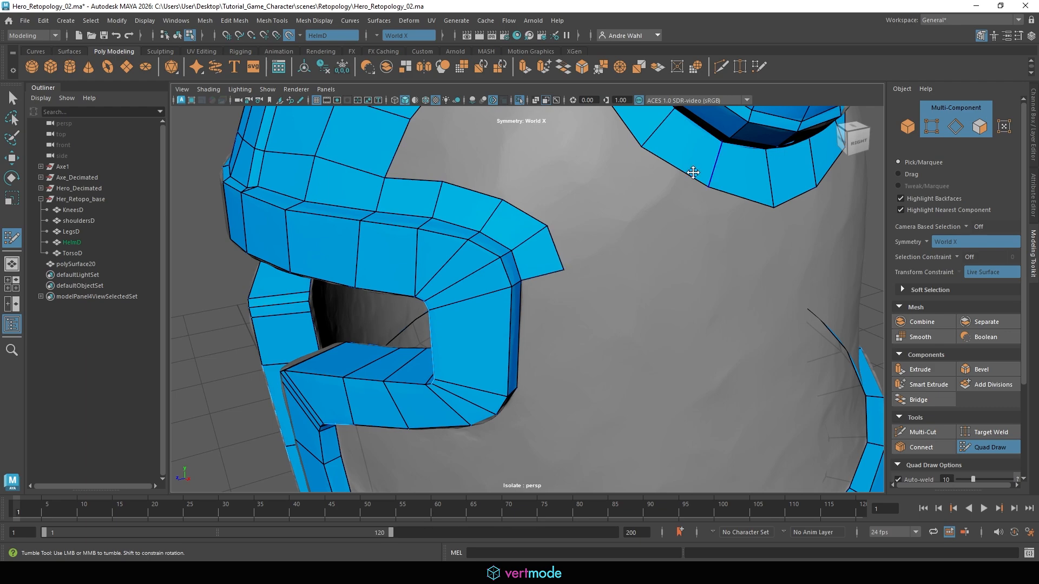
{"action": "left_click_drag", "start_coordinate": [693, 172], "coordinate": [584, 238], "text": "alt"}
{"action": "left_click_drag", "start_coordinate": [512, 234], "coordinate": [552, 226]}
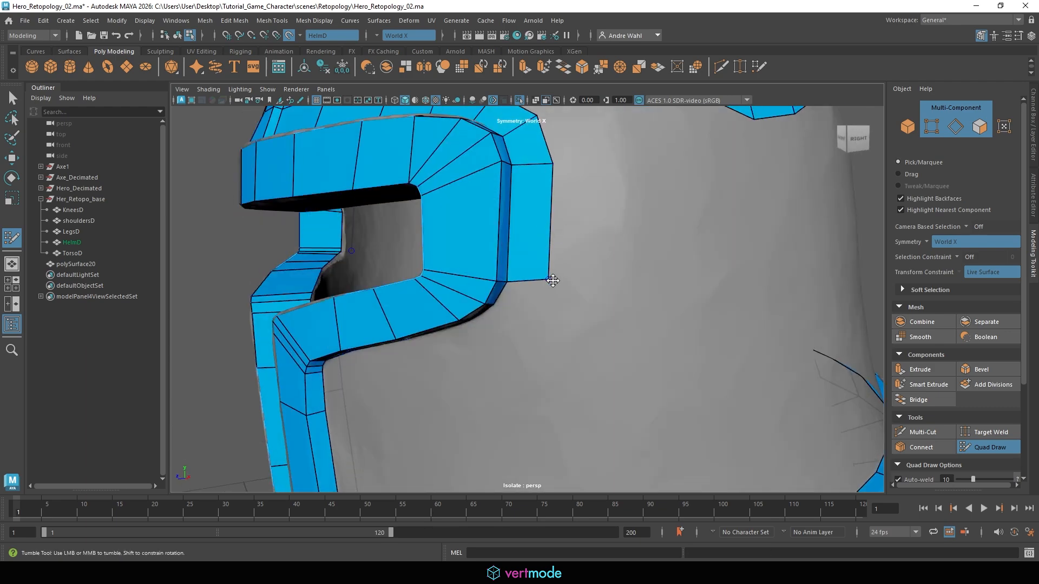
Step: Continue the strip around the visor frame's lower outer corner and along its underside, evening out the outer vertices
{"action": "left_click_drag", "start_coordinate": [552, 280], "coordinate": [538, 229], "text": "alt"}
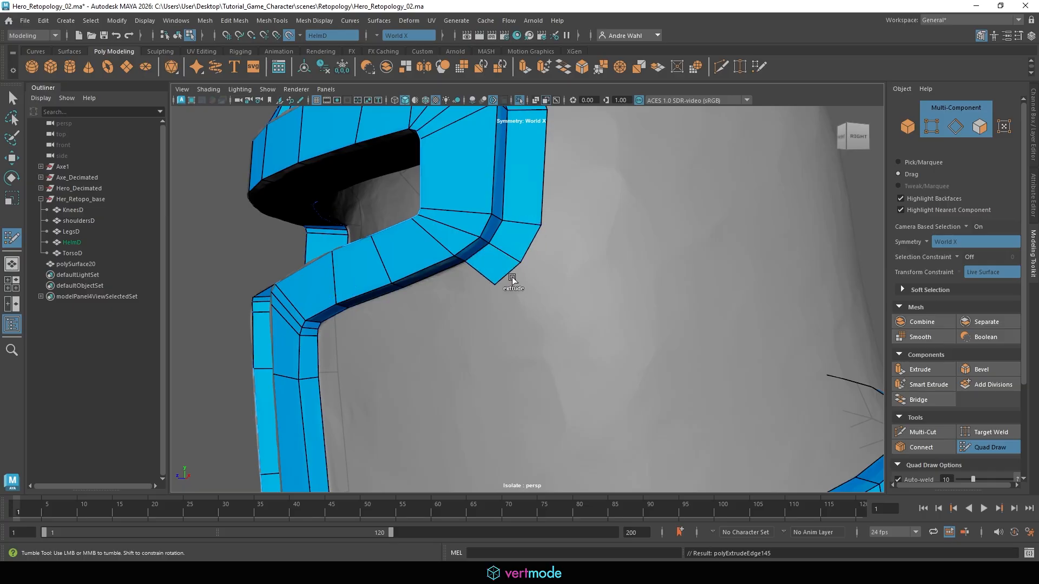
{"action": "mouse_move", "coordinate": [447, 308]}
{"action": "left_mouse_down", "text": "alt"}
{"action": "mouse_move", "coordinate": [510, 260]}
{"action": "mouse_move", "coordinate": [485, 201]}
{"action": "mouse_move", "coordinate": [517, 223]}
{"action": "mouse_move", "coordinate": [493, 225]}
{"action": "mouse_move", "coordinate": [473, 247]}
{"action": "left_mouse_up", "text": "alt"}
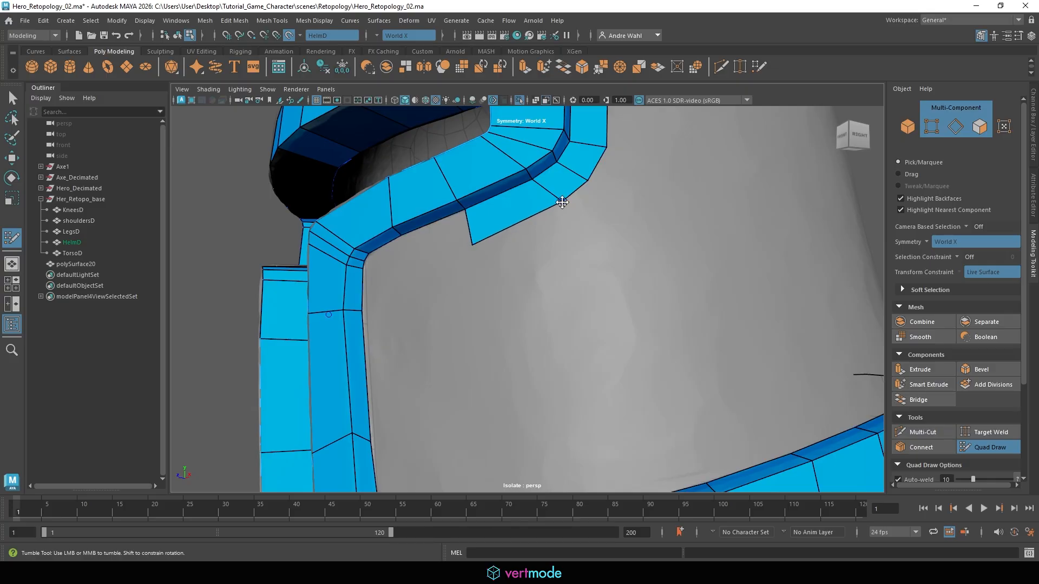
{"action": "left_click_drag", "start_coordinate": [562, 201], "coordinate": [549, 211]}
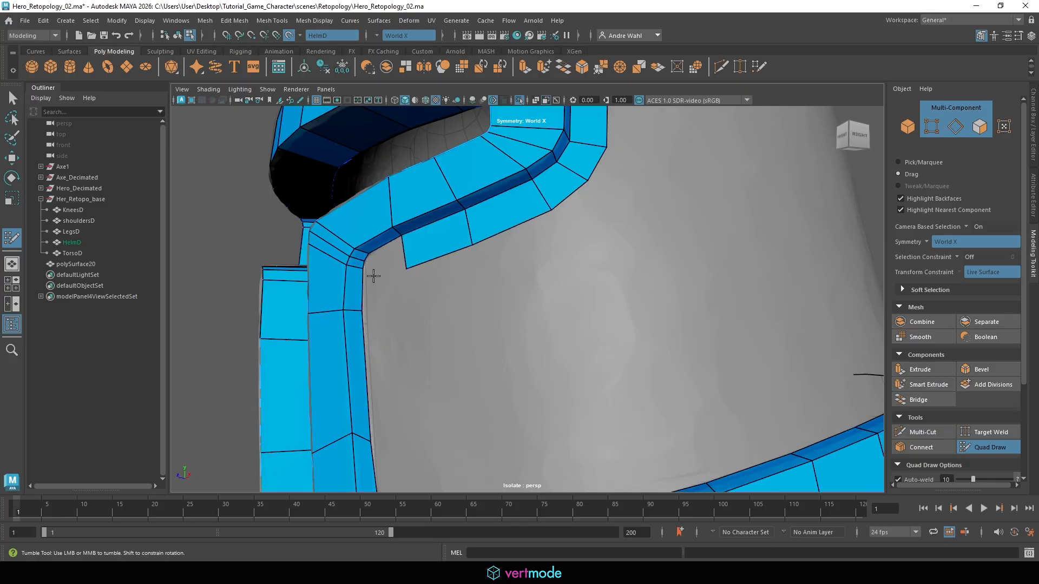
Step: Close the strip at the cheek guard's upper inner corner by welding the corner faces to one point, and add a quad below it
{"action": "left_click_drag", "start_coordinate": [395, 269], "coordinate": [455, 273], "text": "alt"}
{"action": "right_click_drag", "start_coordinate": [455, 274], "coordinate": [608, 288], "text": "alt"}
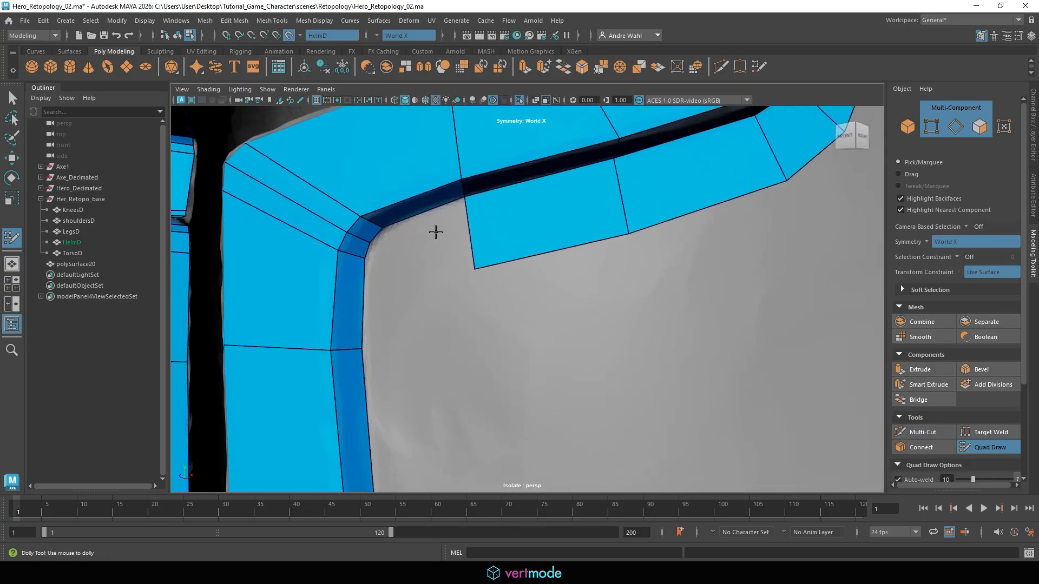
{"action": "left_click_drag", "start_coordinate": [420, 220], "coordinate": [423, 285]}
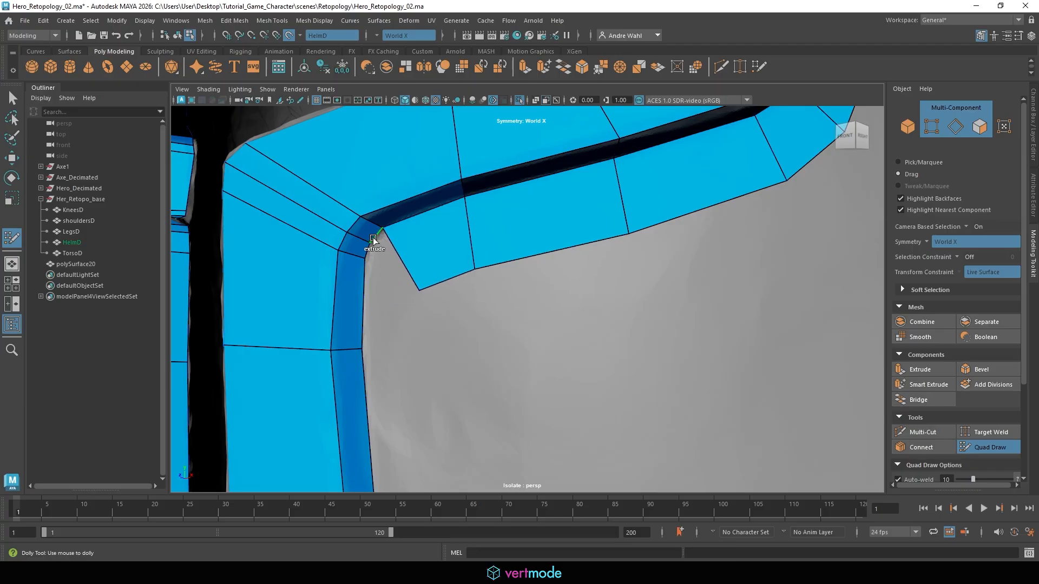
{"action": "mouse_move", "coordinate": [374, 240]}
{"action": "left_mouse_down"}
{"action": "mouse_move", "coordinate": [406, 320]}
{"action": "mouse_move", "coordinate": [403, 299]}
{"action": "mouse_move", "coordinate": [419, 290]}
{"action": "left_mouse_up"}
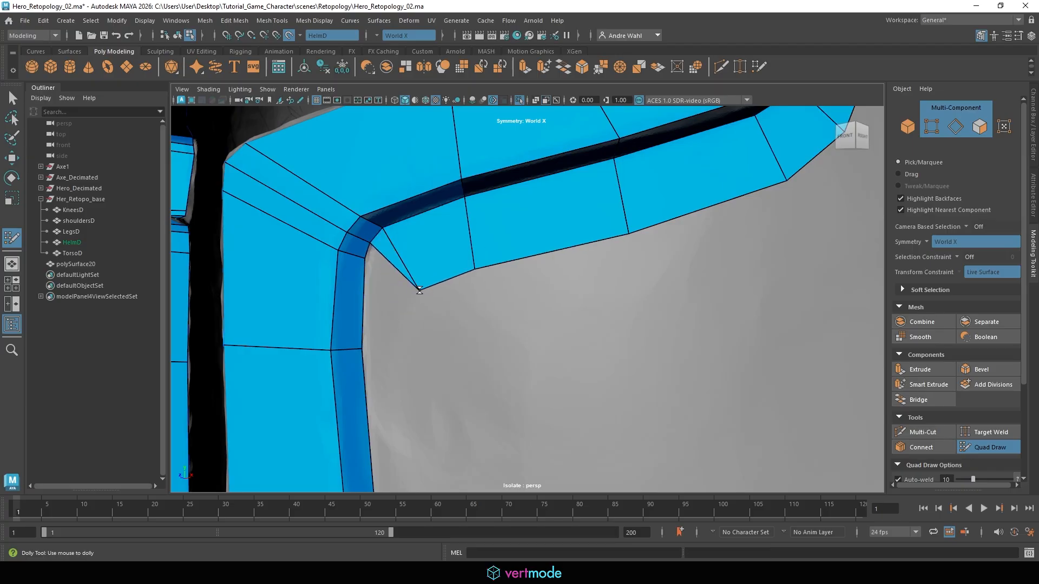
{"action": "left_click_drag", "start_coordinate": [367, 258], "coordinate": [418, 300]}
{"action": "key", "text": "ctrl+z"}
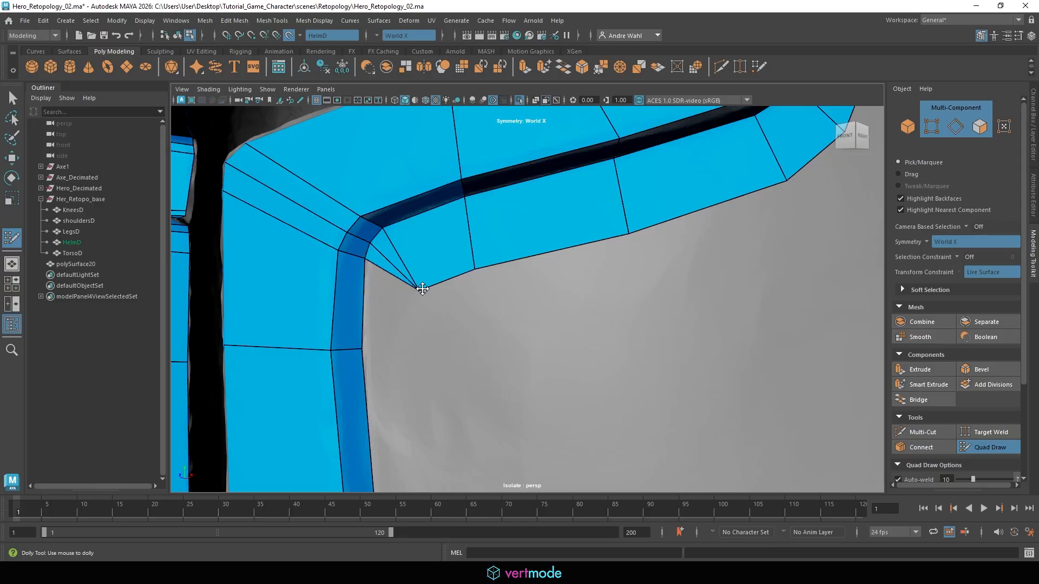
{"action": "left_click", "coordinate": [387, 322], "text": "shift"}
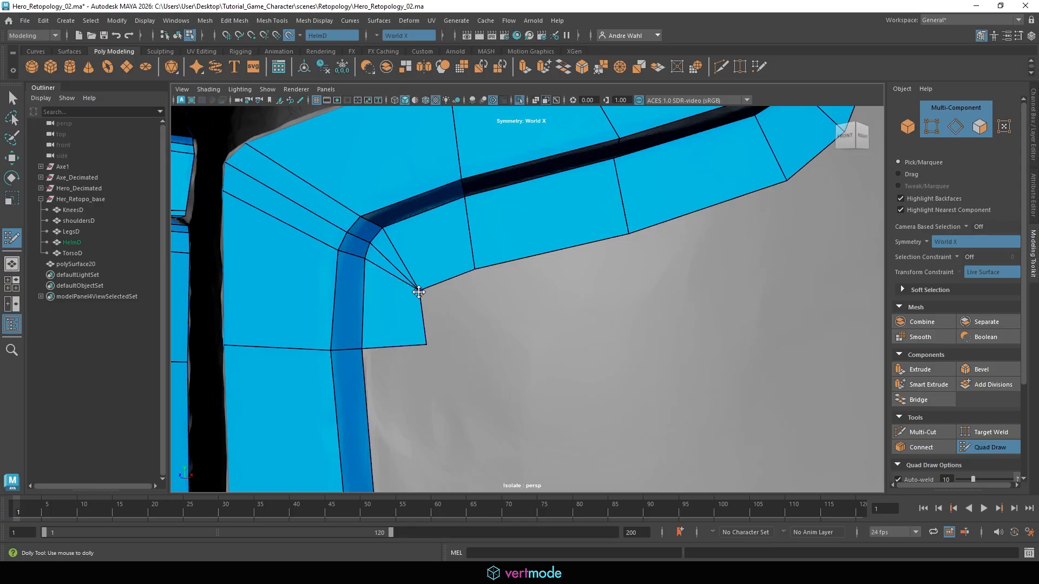
{"action": "mouse_move", "coordinate": [420, 290]}
{"action": "left_mouse_down"}
{"action": "mouse_move", "coordinate": [408, 276]}
{"action": "mouse_move", "coordinate": [424, 283]}
{"action": "left_mouse_up"}
Step: Extrude the strip down the cheek guard's vertical edge towards the lower rim
{"action": "right_click_drag", "start_coordinate": [536, 287], "coordinate": [441, 278], "text": "alt"}
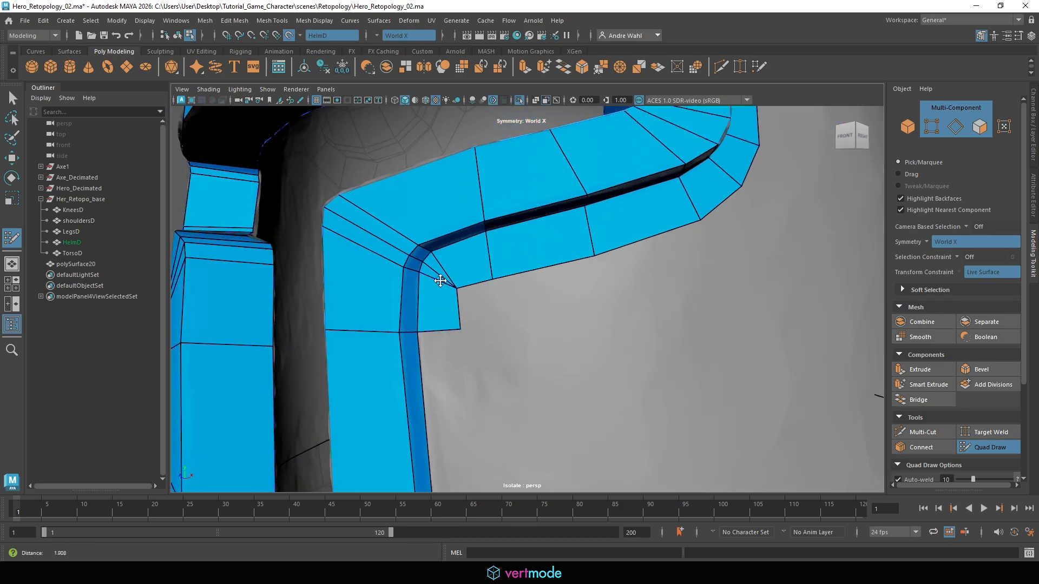
{"action": "middle_click_drag", "start_coordinate": [541, 390], "coordinate": [522, 225], "text": "alt"}
{"action": "right_click_drag", "start_coordinate": [522, 225], "coordinate": [444, 244], "text": "alt"}
{"action": "left_click_drag", "start_coordinate": [420, 255], "coordinate": [453, 250]}
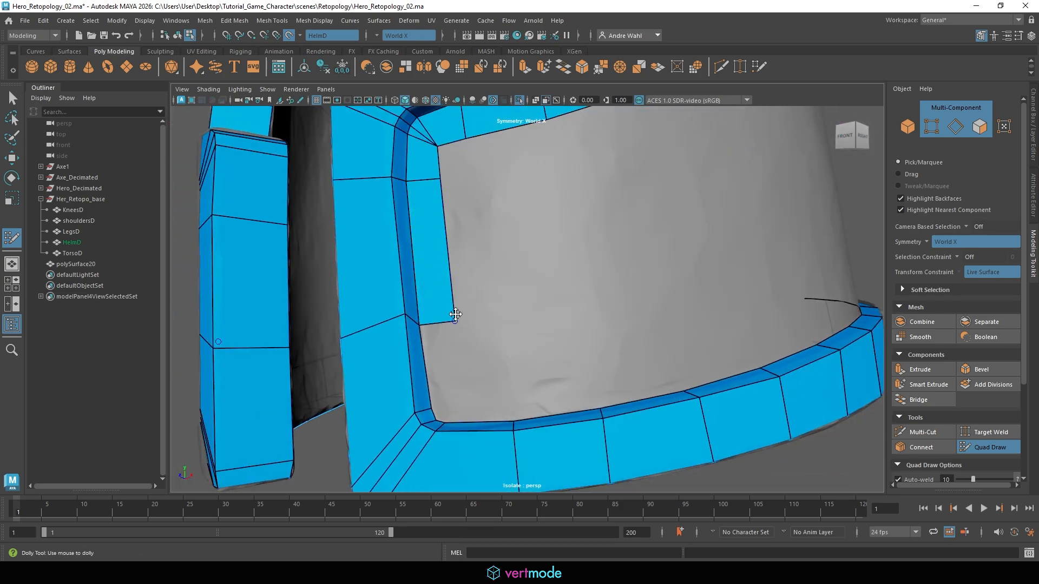
{"action": "middle_click_drag", "start_coordinate": [456, 318], "coordinate": [448, 229], "text": "alt"}
{"action": "left_click_drag", "start_coordinate": [424, 270], "coordinate": [460, 263]}
Step: Weld the faces at the cheek guard's lower corner to one shared point, and extrude the first quad along the lower rim
{"action": "middle_click_drag", "start_coordinate": [489, 352], "coordinate": [493, 287], "text": "alt"}
{"action": "right_click_drag", "start_coordinate": [501, 293], "coordinate": [611, 291], "text": "alt"}
{"action": "left_click_drag", "start_coordinate": [396, 255], "coordinate": [433, 271], "text": "alt"}
{"action": "middle_click_drag", "start_coordinate": [440, 238], "coordinate": [469, 348], "text": "alt"}
{"action": "left_click_drag", "start_coordinate": [499, 387], "coordinate": [470, 360]}
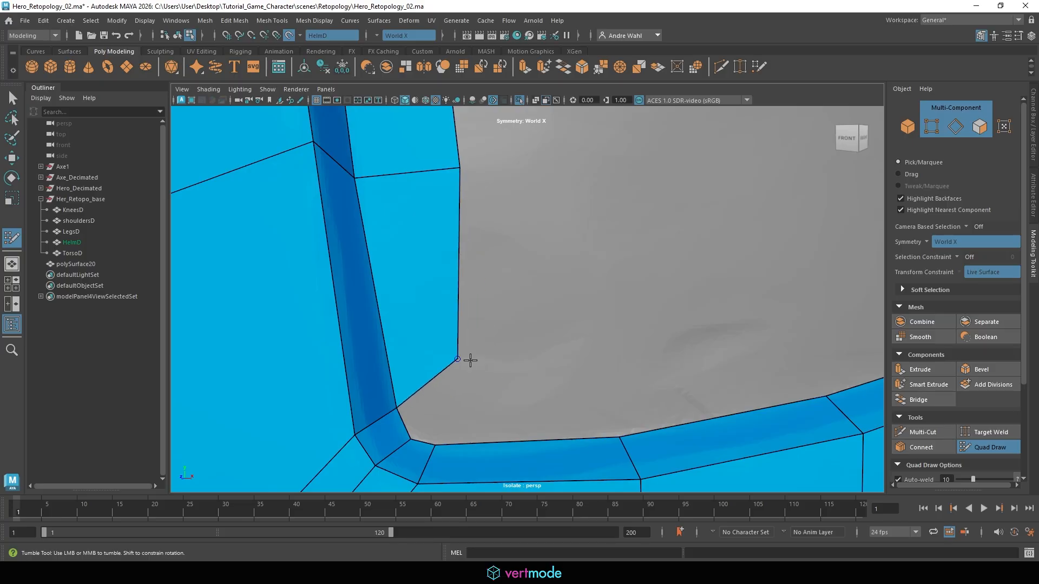
{"action": "left_click_drag", "start_coordinate": [402, 433], "coordinate": [457, 362]}
{"action": "left_click_drag", "start_coordinate": [428, 443], "coordinate": [471, 364]}
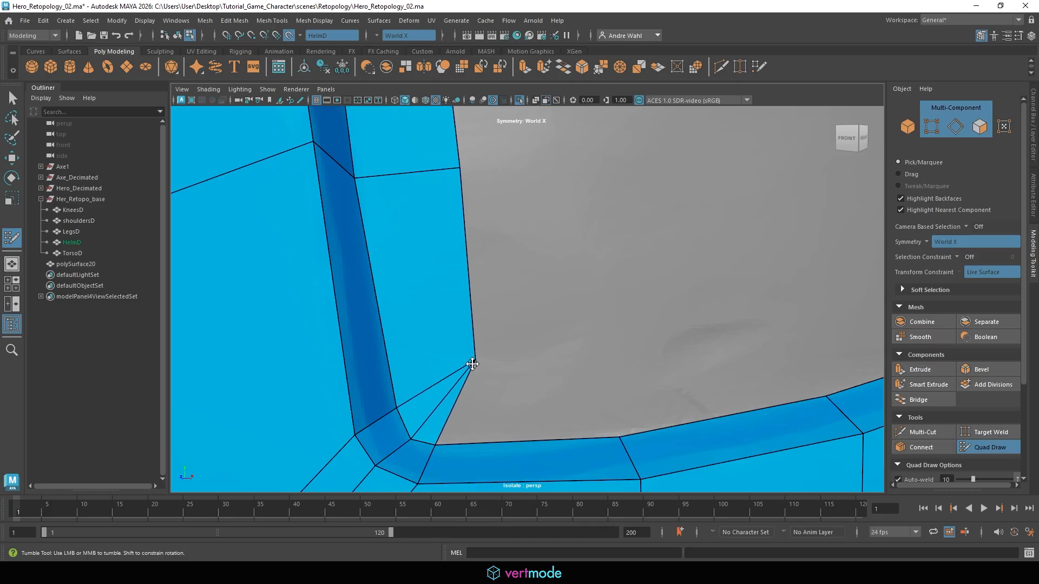
{"action": "left_click_drag", "start_coordinate": [496, 410], "coordinate": [641, 387]}
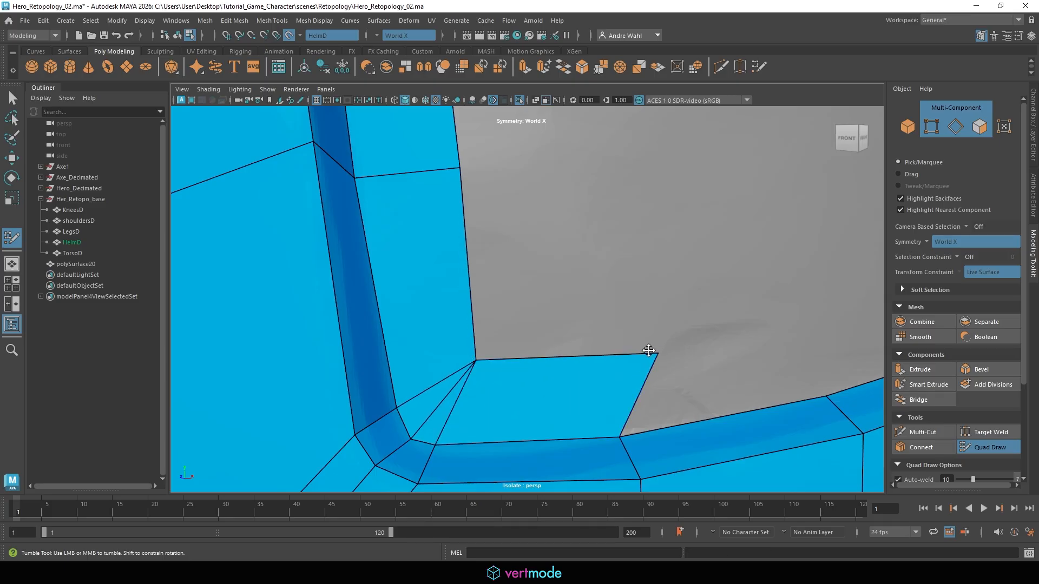
{"action": "left_click_drag", "start_coordinate": [653, 352], "coordinate": [621, 344]}
Step: Extrude the strip of quads along the lower rim across the helmet's side
{"action": "scroll", "coordinate": [654, 339], "scroll_direction": "down", "scroll_amount": 9}
{"action": "middle_click_drag", "start_coordinate": [562, 269], "coordinate": [535, 327], "text": "alt"}
{"action": "scroll", "coordinate": [632, 264], "scroll_direction": "up", "scroll_amount": 3}
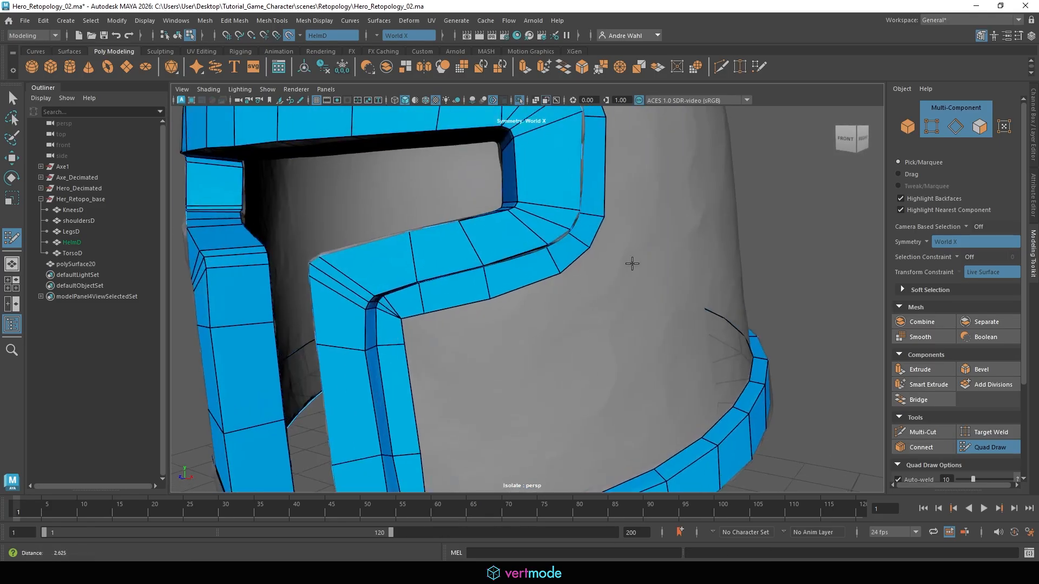
{"action": "left_click_drag", "start_coordinate": [632, 263], "coordinate": [564, 243], "text": "alt"}
{"action": "middle_click_drag", "start_coordinate": [551, 278], "coordinate": [426, 333], "text": "alt"}
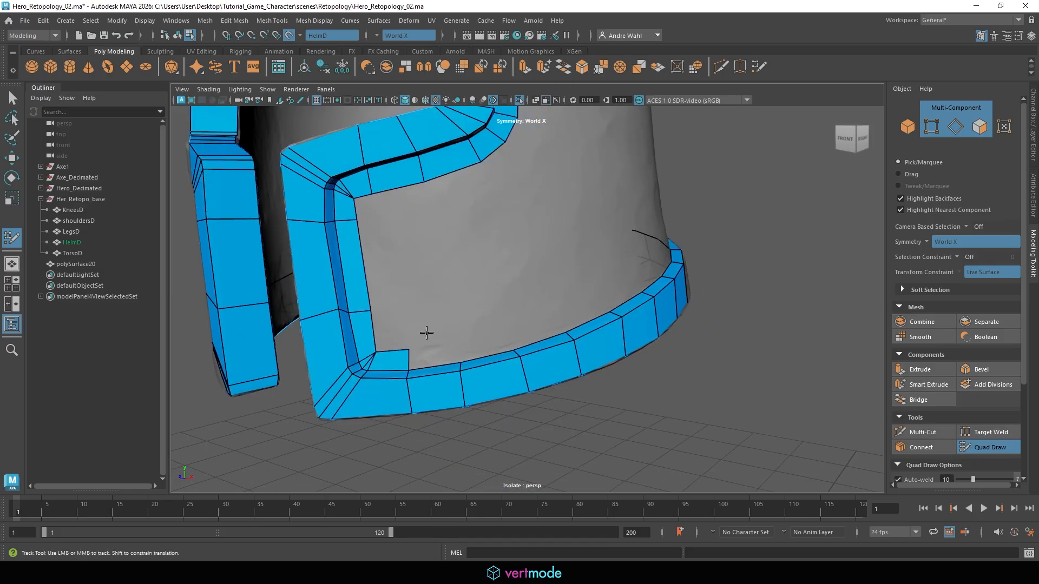
{"action": "mouse_move", "coordinate": [433, 361]}
{"action": "left_mouse_down", "text": "ctrl+shift"}
{"action": "mouse_move", "coordinate": [459, 342]}
{"action": "mouse_move", "coordinate": [498, 343]}
{"action": "mouse_move", "coordinate": [609, 307]}
{"action": "mouse_move", "coordinate": [505, 323]}
{"action": "mouse_move", "coordinate": [557, 297]}
{"action": "left_mouse_up", "text": "ctrl+shift"}
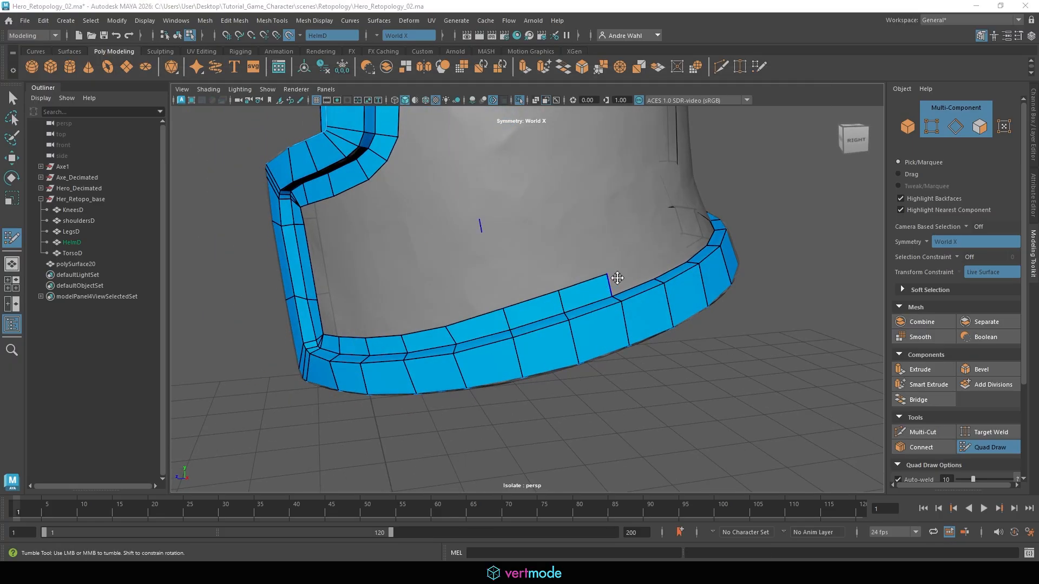
Step: Continue the rim strip around the helmet's back, and fill a quad between its end and the rear vertical band
{"action": "left_click_drag", "start_coordinate": [622, 273], "coordinate": [556, 277], "text": "alt"}
{"action": "mouse_move", "coordinate": [513, 307]}
{"action": "left_mouse_down"}
{"action": "mouse_move", "coordinate": [621, 284]}
{"action": "mouse_move", "coordinate": [587, 272]}
{"action": "mouse_move", "coordinate": [653, 268]}
{"action": "mouse_move", "coordinate": [589, 287]}
{"action": "mouse_move", "coordinate": [651, 272]}
{"action": "mouse_move", "coordinate": [612, 295]}
{"action": "mouse_move", "coordinate": [692, 279]}
{"action": "left_mouse_up"}
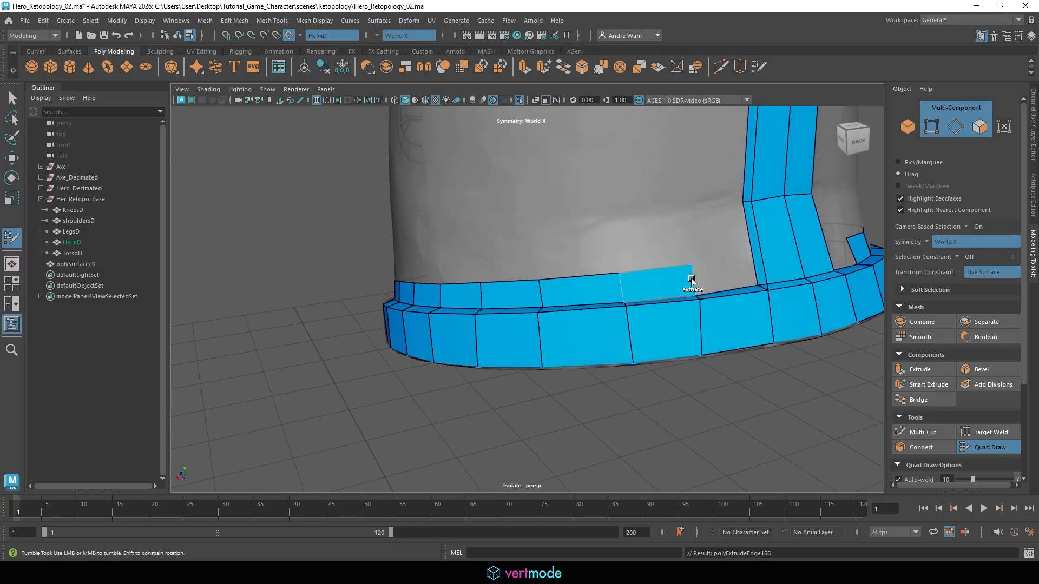
{"action": "left_click", "coordinate": [728, 271], "text": "shift"}
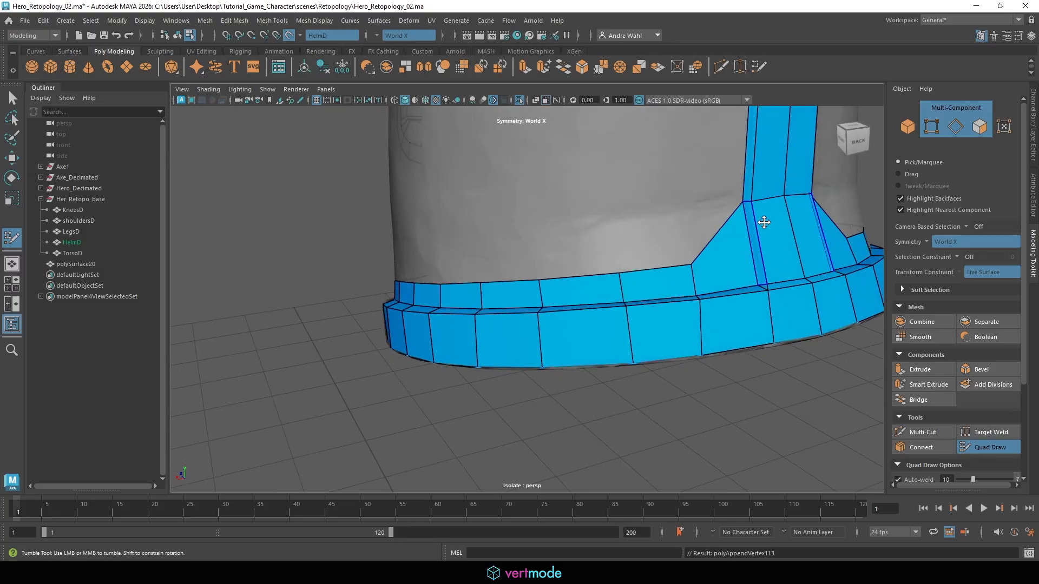
{"action": "mouse_move", "coordinate": [738, 220]}
{"action": "left_mouse_down", "text": "alt"}
{"action": "mouse_move", "coordinate": [563, 252]}
{"action": "mouse_move", "coordinate": [800, 257]}
{"action": "mouse_move", "coordinate": [937, 246]}
{"action": "mouse_move", "coordinate": [754, 262]}
{"action": "left_mouse_up", "text": "alt"}
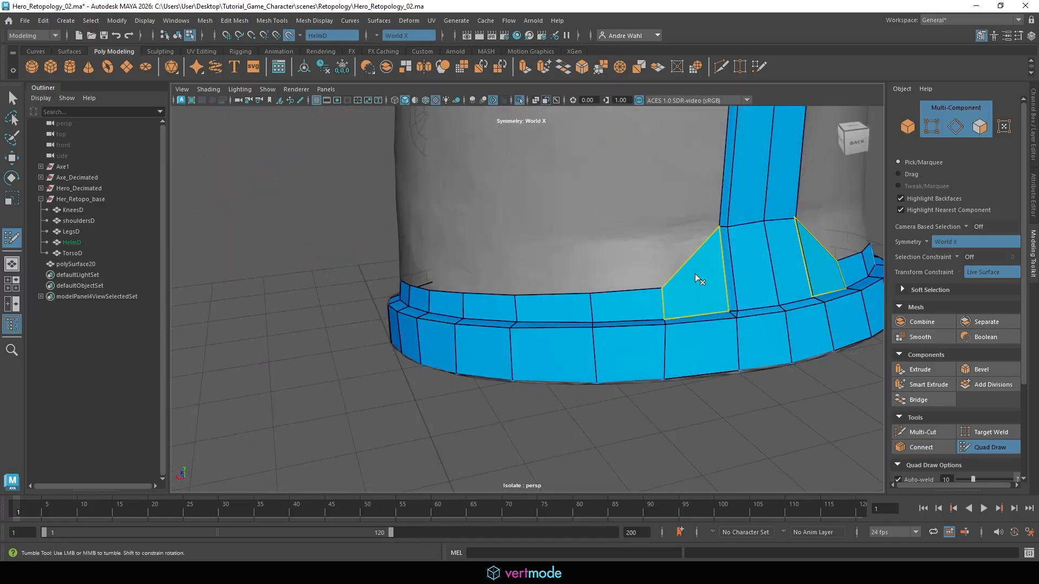
Step: Fill the gap between the rim strip's end and the base of the rear vertical band with a tapered face
{"action": "right_click_drag", "start_coordinate": [714, 245], "coordinate": [701, 282], "text": "alt"}
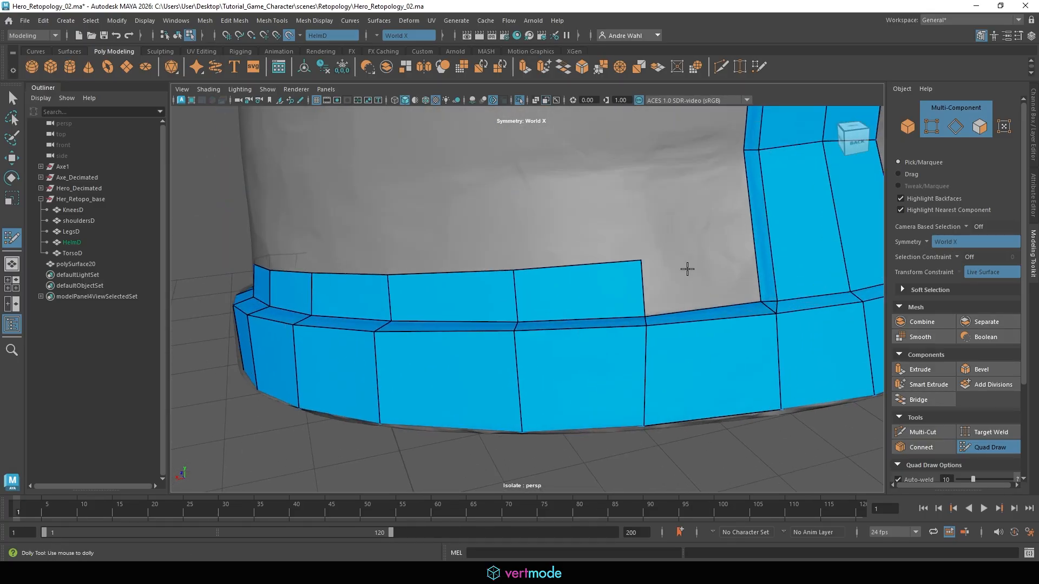
{"action": "left_click", "coordinate": [687, 268]}
{"action": "left_click", "coordinate": [689, 273], "text": "shift"}
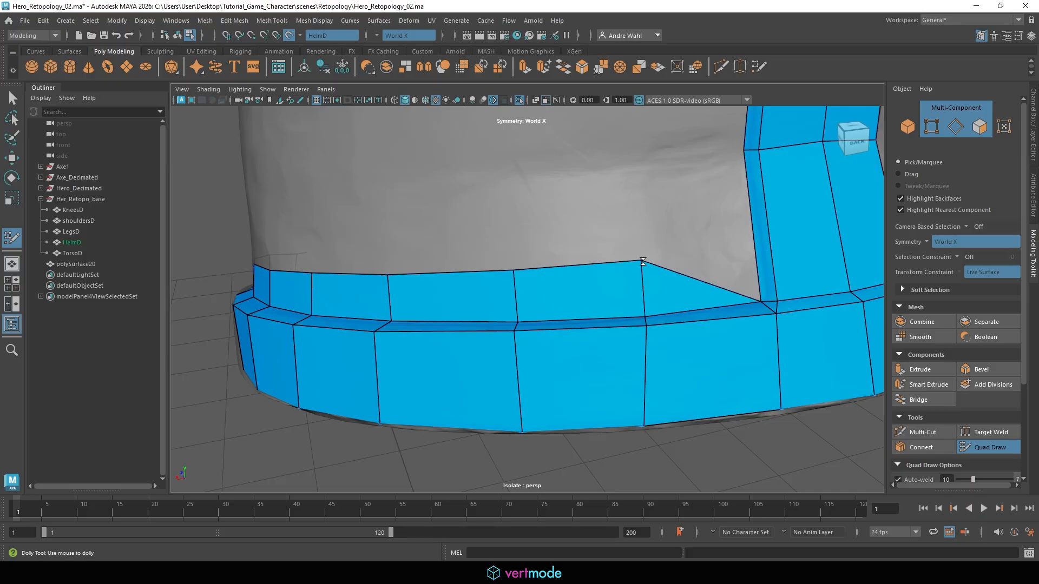
Step: Build a second row of quads above the rim strip, from the rear vertical band across the side to the cheek guard
{"action": "left_click", "coordinate": [653, 153], "text": "shift"}
{"action": "left_click_drag", "start_coordinate": [652, 153], "coordinate": [631, 156]}
{"action": "right_click_drag", "start_coordinate": [631, 157], "coordinate": [509, 208], "text": "alt"}
{"action": "mouse_move", "coordinate": [601, 172]}
{"action": "left_mouse_down", "text": "alt"}
{"action": "mouse_move", "coordinate": [608, 251]}
{"action": "mouse_move", "coordinate": [563, 215]}
{"action": "left_mouse_up", "text": "alt"}
{"action": "left_click", "coordinate": [493, 238], "text": "shift"}
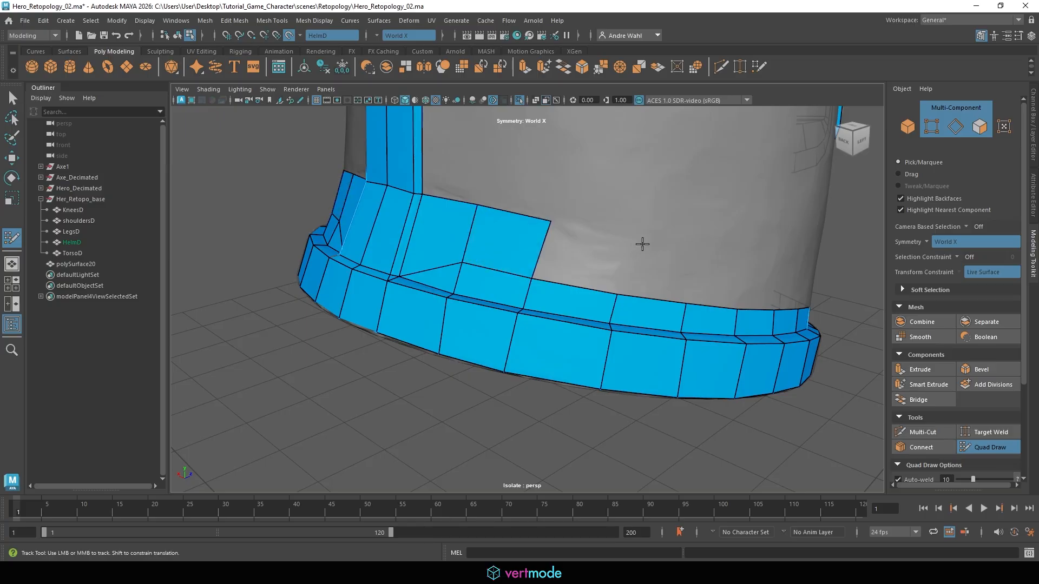
{"action": "left_click", "coordinate": [610, 262], "text": "shift"}
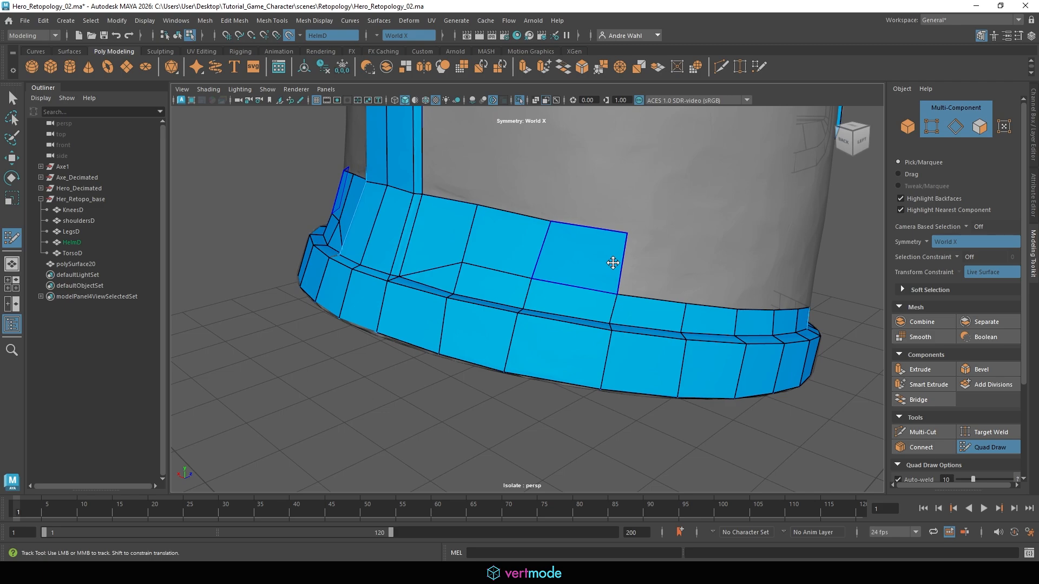
{"action": "left_click", "coordinate": [680, 239], "text": "shift"}
{"action": "left_click_drag", "start_coordinate": [681, 239], "coordinate": [604, 229], "text": "alt"}
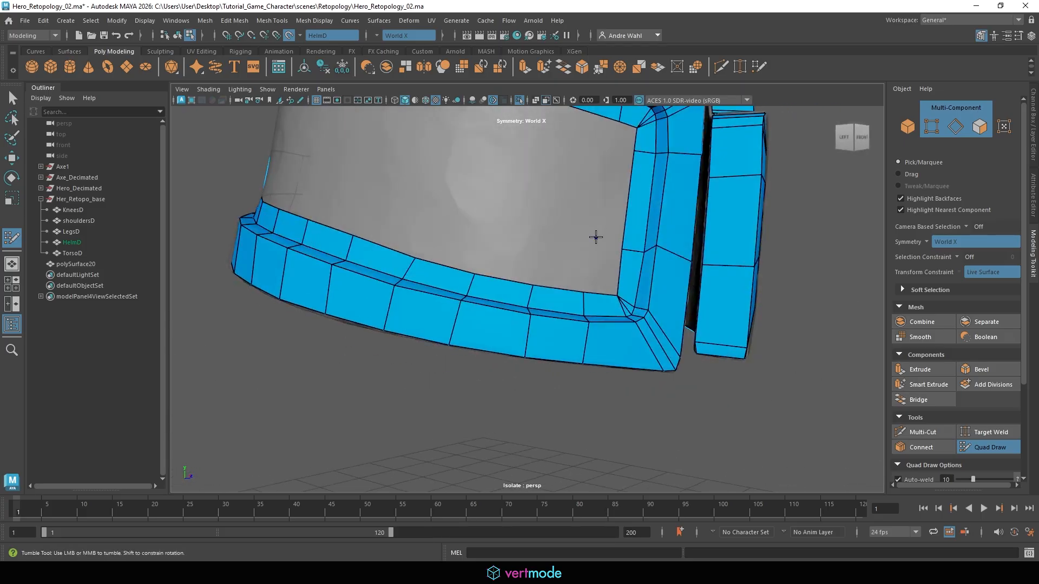
{"action": "left_click", "coordinate": [596, 265], "text": "shift"}
{"action": "mouse_move", "coordinate": [538, 253]}
{"action": "left_mouse_down", "text": "alt"}
{"action": "mouse_move", "coordinate": [615, 260]}
{"action": "mouse_move", "coordinate": [536, 239]}
{"action": "mouse_move", "coordinate": [551, 226]}
{"action": "mouse_move", "coordinate": [542, 216]}
{"action": "left_mouse_up", "text": "alt"}
{"action": "middle_click_drag", "start_coordinate": [542, 216], "coordinate": [543, 216]}
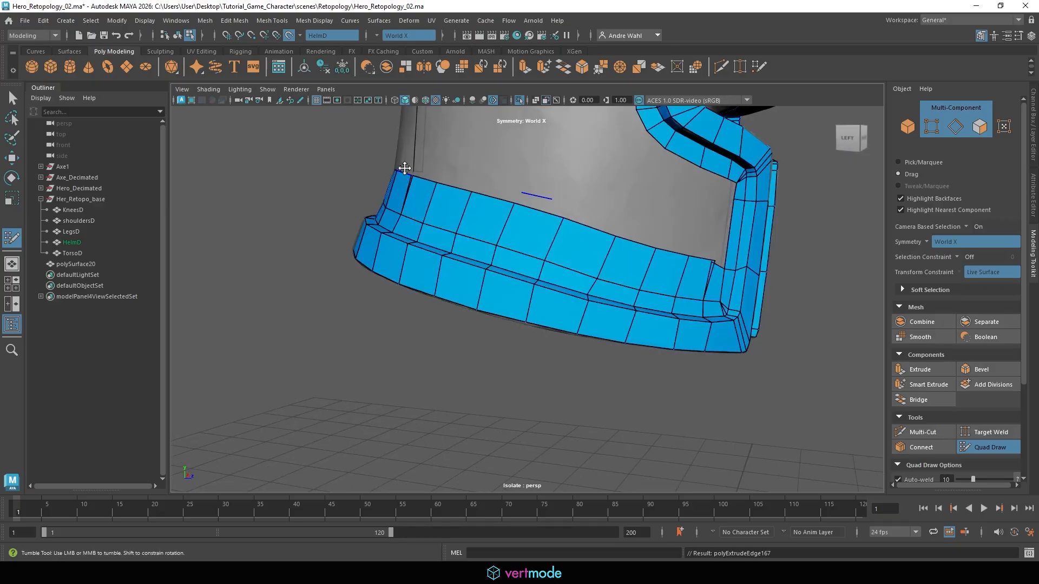
Step: Relax the two quad rows above the lower rim to even out their spacing across the helmet's side
{"action": "left_click_drag", "start_coordinate": [429, 177], "coordinate": [579, 221], "text": "alt"}
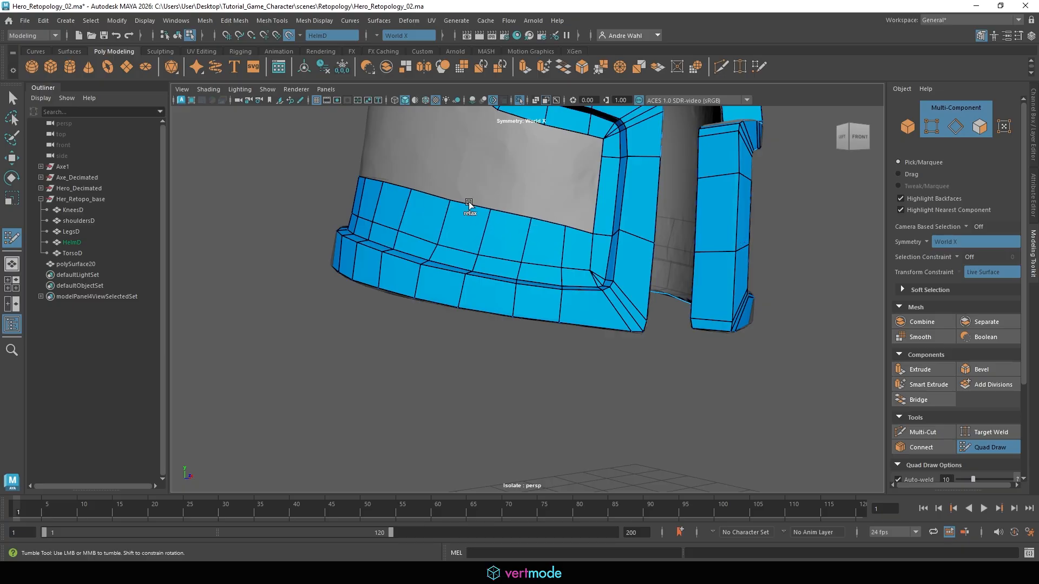
{"action": "right_click_drag", "start_coordinate": [519, 229], "coordinate": [460, 223], "text": "alt"}
{"action": "left_click_drag", "start_coordinate": [460, 222], "coordinate": [592, 291], "text": "alt"}
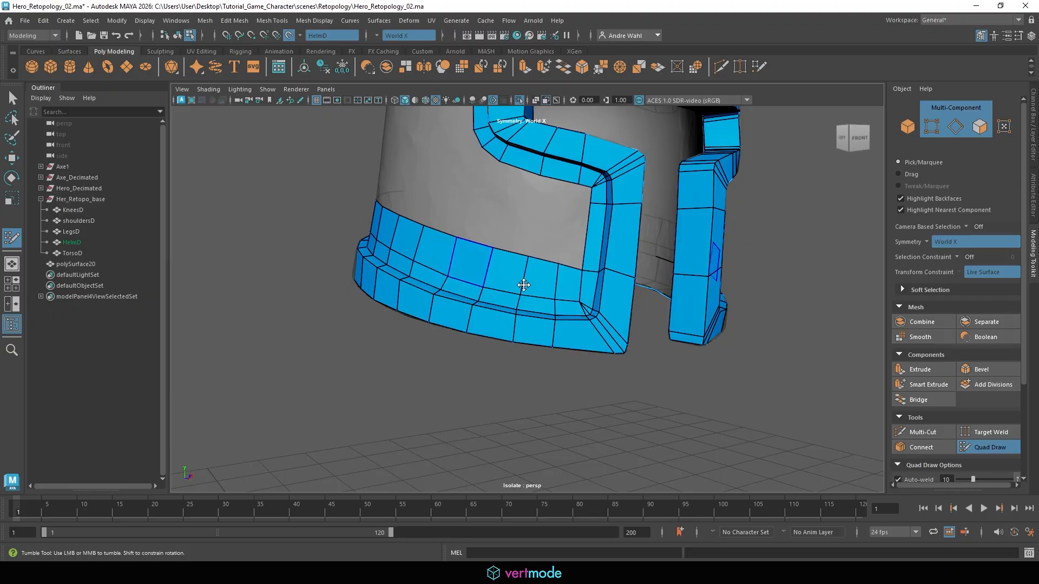
{"action": "left_click_drag", "start_coordinate": [523, 285], "coordinate": [622, 295], "text": "alt"}
{"action": "left_click_drag", "start_coordinate": [450, 222], "coordinate": [517, 243], "text": "alt"}
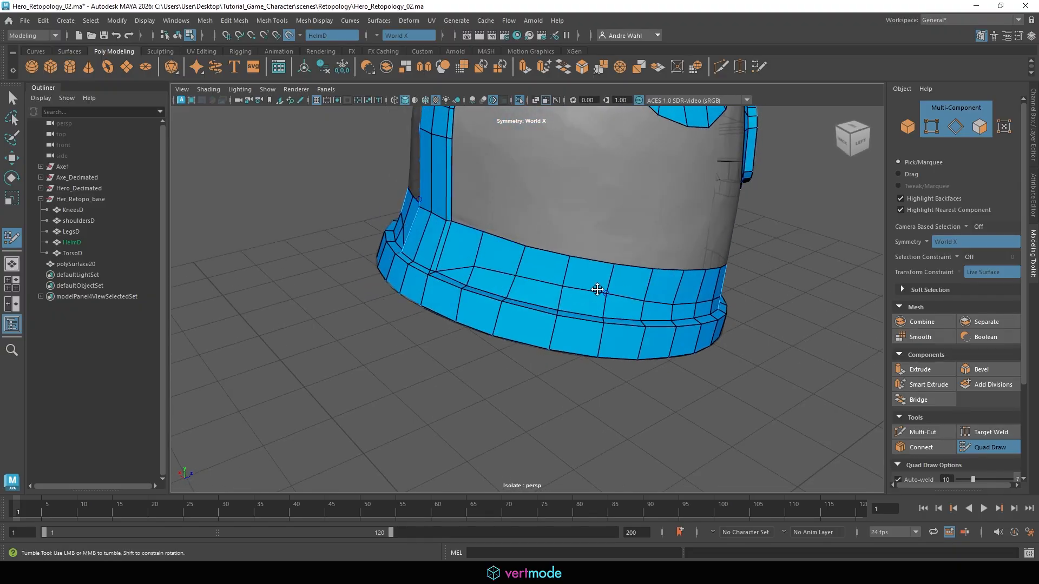
{"action": "left_click_drag", "start_coordinate": [597, 289], "coordinate": [549, 281], "text": "alt"}
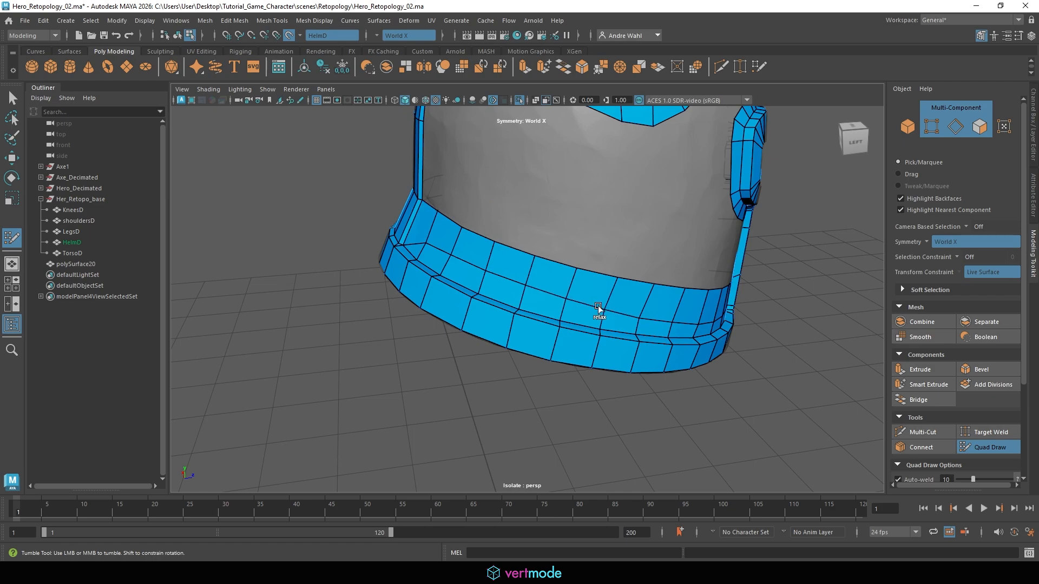
{"action": "mouse_move", "coordinate": [661, 313]}
{"action": "left_mouse_down", "text": "alt"}
{"action": "mouse_move", "coordinate": [587, 292]}
{"action": "mouse_move", "coordinate": [588, 304]}
{"action": "mouse_move", "coordinate": [658, 308]}
{"action": "left_mouse_up", "text": "alt"}
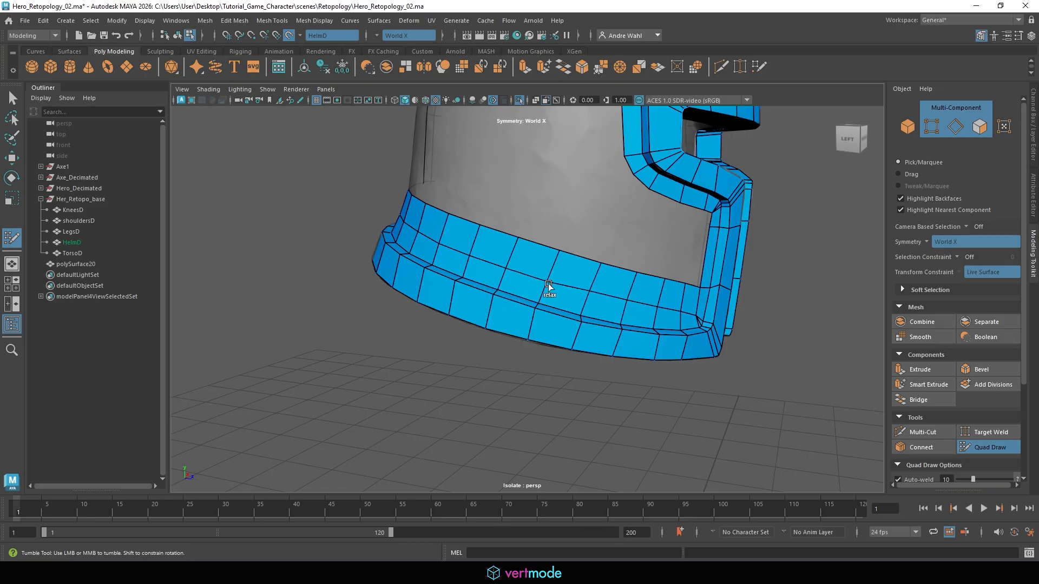
{"action": "right_click_drag", "start_coordinate": [578, 271], "coordinate": [477, 263], "text": "alt"}
{"action": "left_click_drag", "start_coordinate": [478, 263], "coordinate": [373, 262], "text": "alt"}
{"action": "right_click_drag", "start_coordinate": [503, 267], "coordinate": [611, 271], "text": "alt"}
{"action": "left_click_drag", "start_coordinate": [611, 270], "coordinate": [550, 275], "text": "alt"}
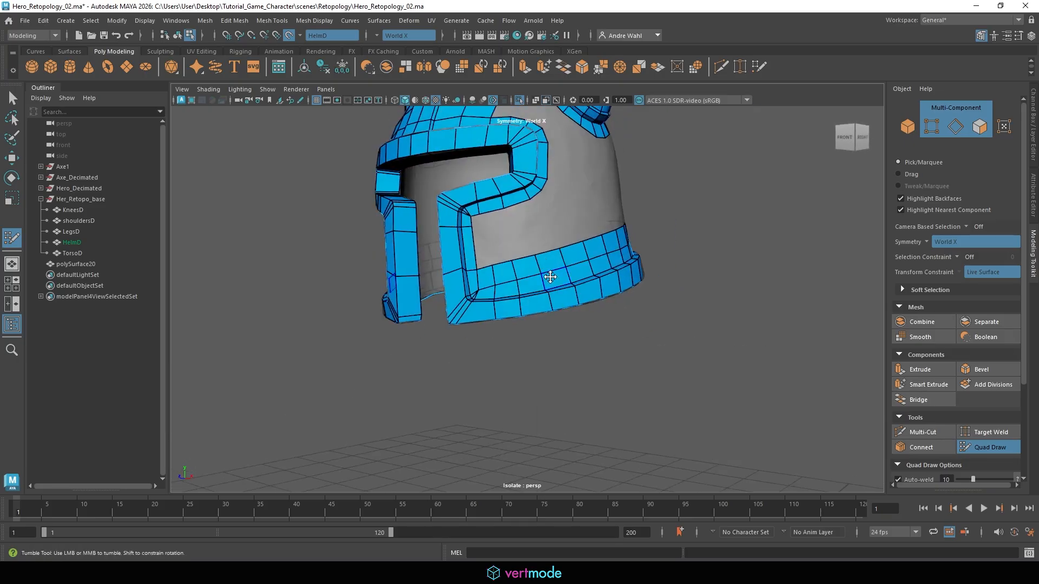
Step: Extrude the second row's upper border upward into a third row of quads around the helmet's side
{"action": "right_click_drag", "start_coordinate": [549, 276], "coordinate": [590, 274], "text": "alt"}
{"action": "right_click_drag", "start_coordinate": [449, 243], "coordinate": [478, 222], "text": "alt"}
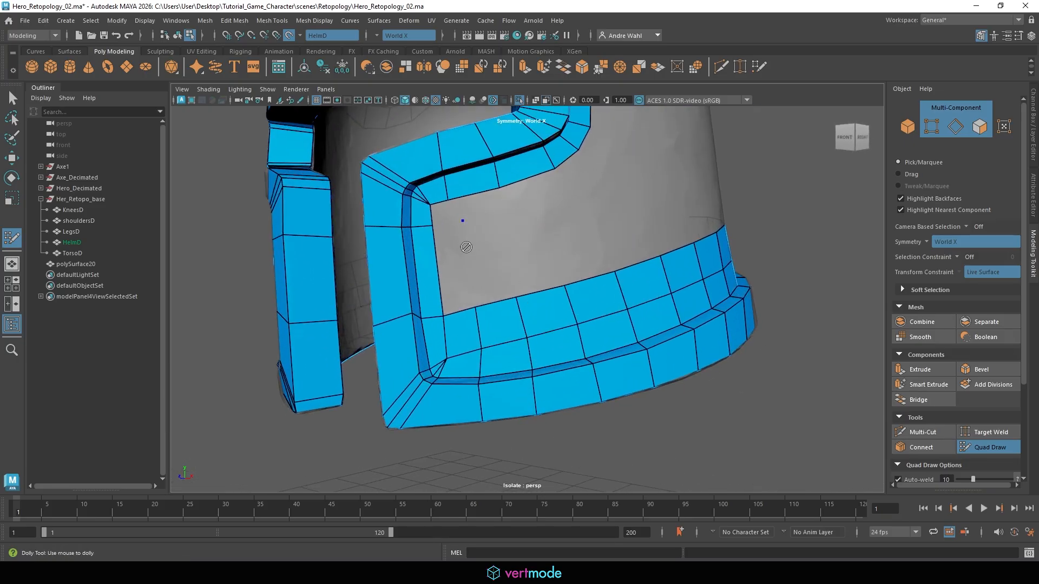
{"action": "mouse_move", "coordinate": [584, 262]}
{"action": "left_mouse_down", "text": "alt"}
{"action": "mouse_move", "coordinate": [493, 278]}
{"action": "mouse_move", "coordinate": [589, 262]}
{"action": "mouse_move", "coordinate": [524, 274]}
{"action": "mouse_move", "coordinate": [407, 265]}
{"action": "mouse_move", "coordinate": [466, 235]}
{"action": "left_mouse_up", "text": "alt"}
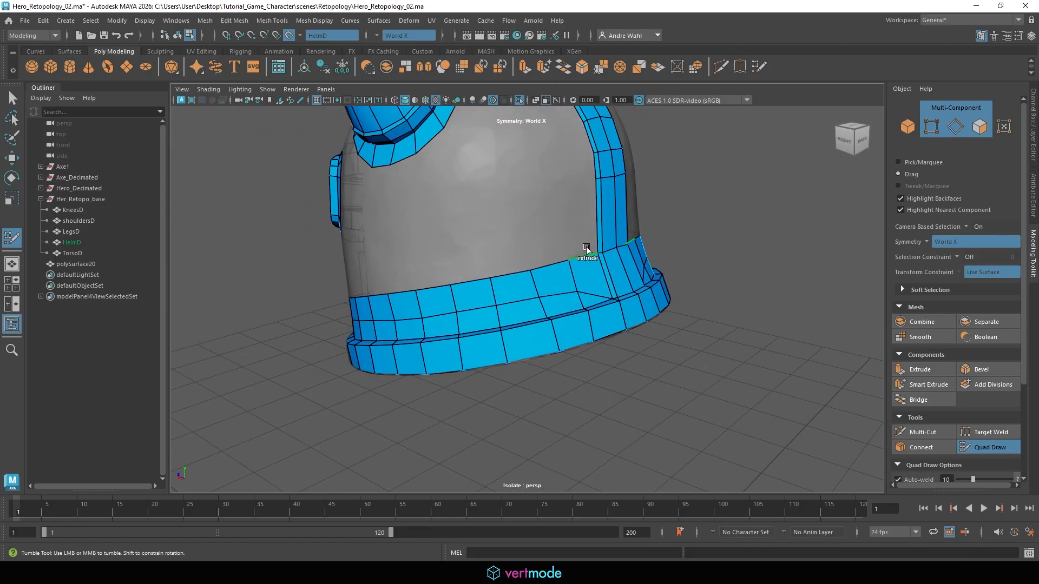
{"action": "mouse_move", "coordinate": [584, 254]}
{"action": "left_mouse_down"}
{"action": "mouse_move", "coordinate": [581, 179]}
{"action": "mouse_move", "coordinate": [661, 195]}
{"action": "mouse_move", "coordinate": [591, 202]}
{"action": "mouse_move", "coordinate": [613, 205]}
{"action": "mouse_move", "coordinate": [536, 233]}
{"action": "mouse_move", "coordinate": [440, 242]}
{"action": "mouse_move", "coordinate": [563, 241]}
{"action": "mouse_move", "coordinate": [503, 282]}
{"action": "mouse_move", "coordinate": [502, 247]}
{"action": "mouse_move", "coordinate": [490, 250]}
{"action": "mouse_move", "coordinate": [514, 253]}
{"action": "left_mouse_up"}
Step: Insert an edge loop across the rear vertical band, level with the third row's upper edge
{"action": "left_click_drag", "start_coordinate": [665, 252], "coordinate": [501, 214], "text": "alt"}
{"action": "left_click", "coordinate": [558, 212], "text": "ctrl"}
{"action": "key", "text": "ctrl+z"}
{"action": "key", "text": "ctrl+z"}
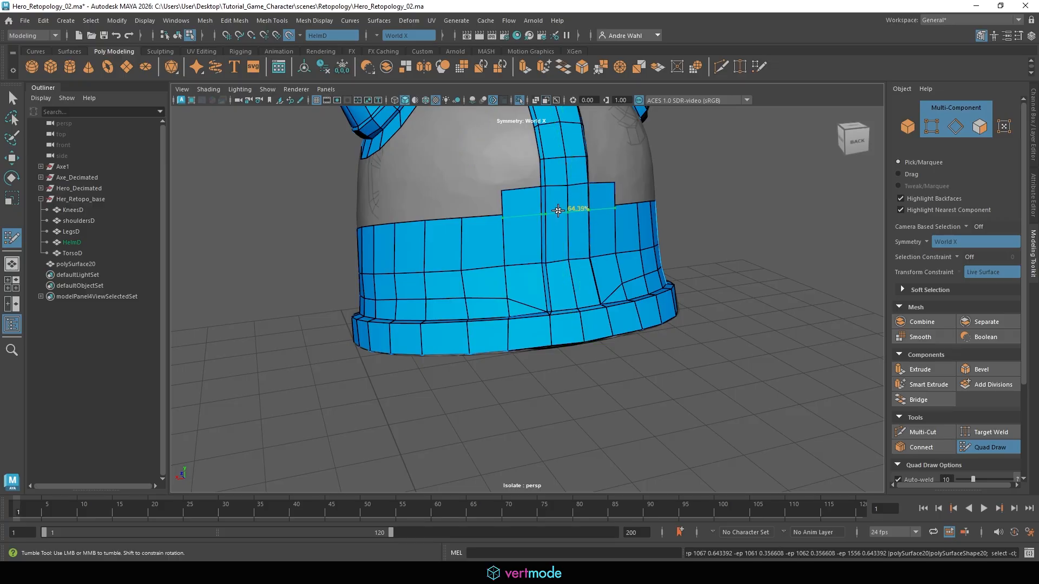
{"action": "left_click", "coordinate": [554, 208], "text": "ctrl"}
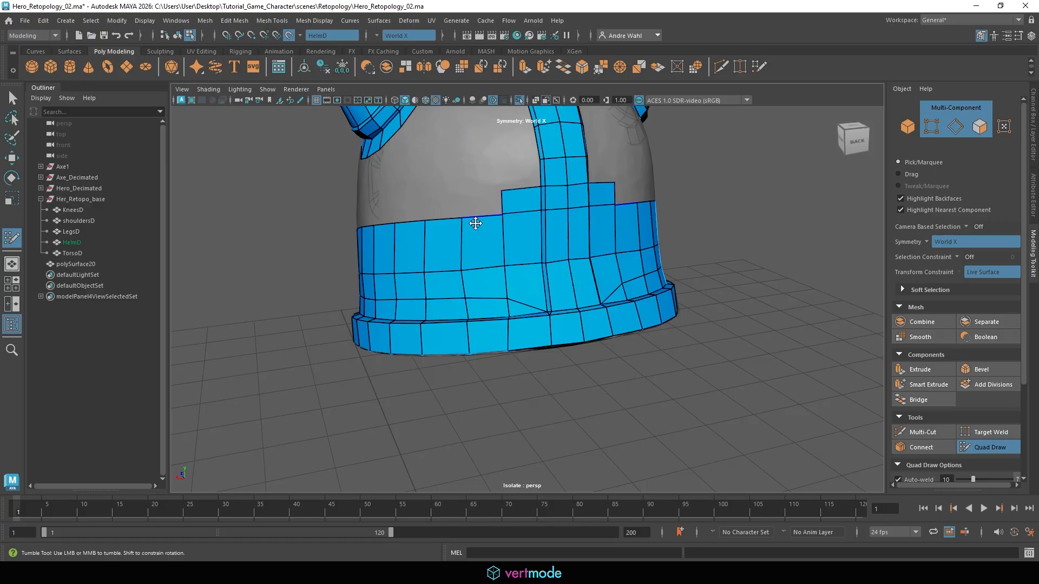
Step: Nudge the points where the inserted loop crosses the rear band to line up with the row's upper edge
{"action": "right_click_drag", "start_coordinate": [475, 223], "coordinate": [538, 141], "text": "alt"}
{"action": "middle_click_drag", "start_coordinate": [538, 141], "coordinate": [524, 202], "text": "alt"}
{"action": "left_click_drag", "start_coordinate": [489, 173], "coordinate": [488, 169]}
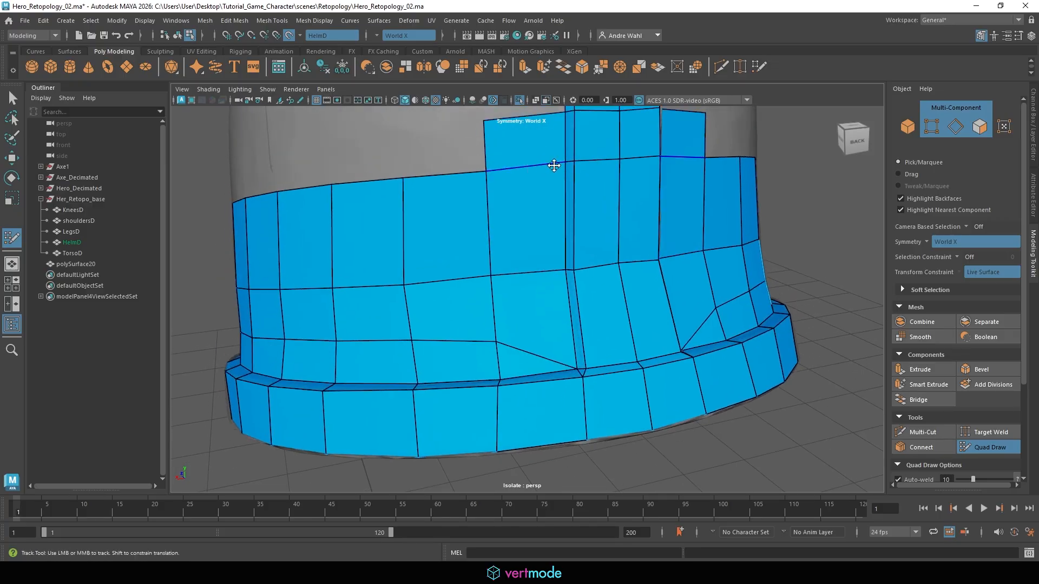
{"action": "left_click_drag", "start_coordinate": [569, 161], "coordinate": [569, 164]}
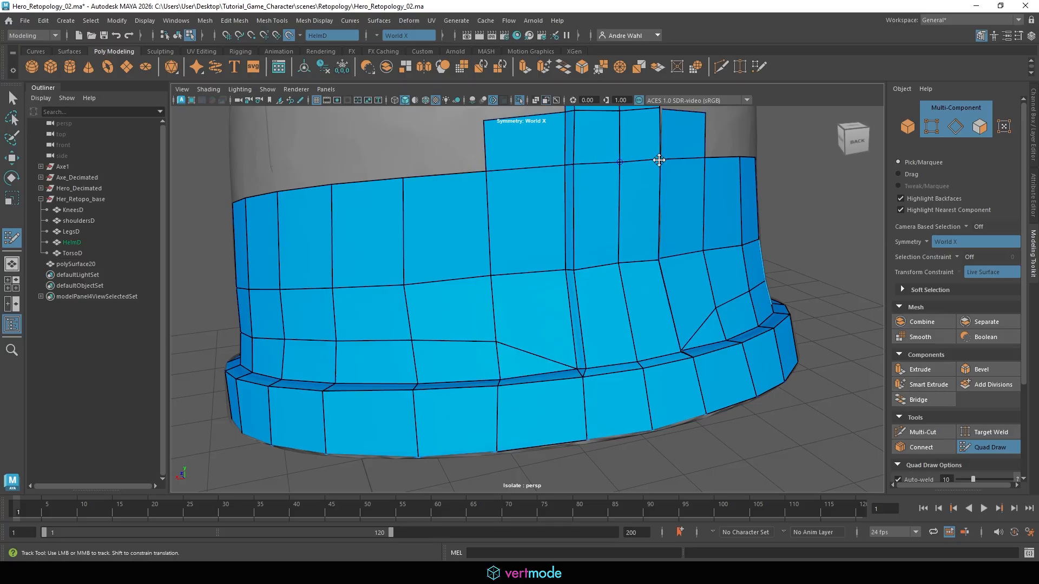
Step: Fill the gap between the third row and the cheek guard's upper border with quads, working back towards the visor's rear corner
{"action": "left_click_drag", "start_coordinate": [659, 160], "coordinate": [579, 170], "text": "alt"}
{"action": "right_click_drag", "start_coordinate": [650, 180], "coordinate": [600, 187], "text": "alt"}
{"action": "left_click_drag", "start_coordinate": [614, 189], "coordinate": [584, 197], "text": "alt"}
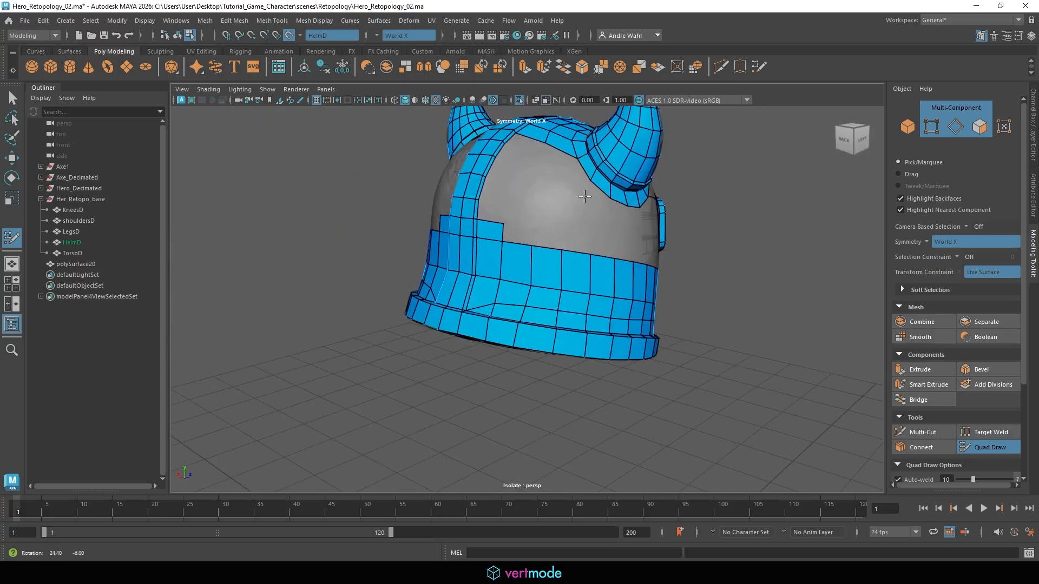
{"action": "right_click_drag", "start_coordinate": [587, 233], "coordinate": [638, 268], "text": "alt"}
{"action": "left_click_drag", "start_coordinate": [544, 269], "coordinate": [611, 271], "text": "alt"}
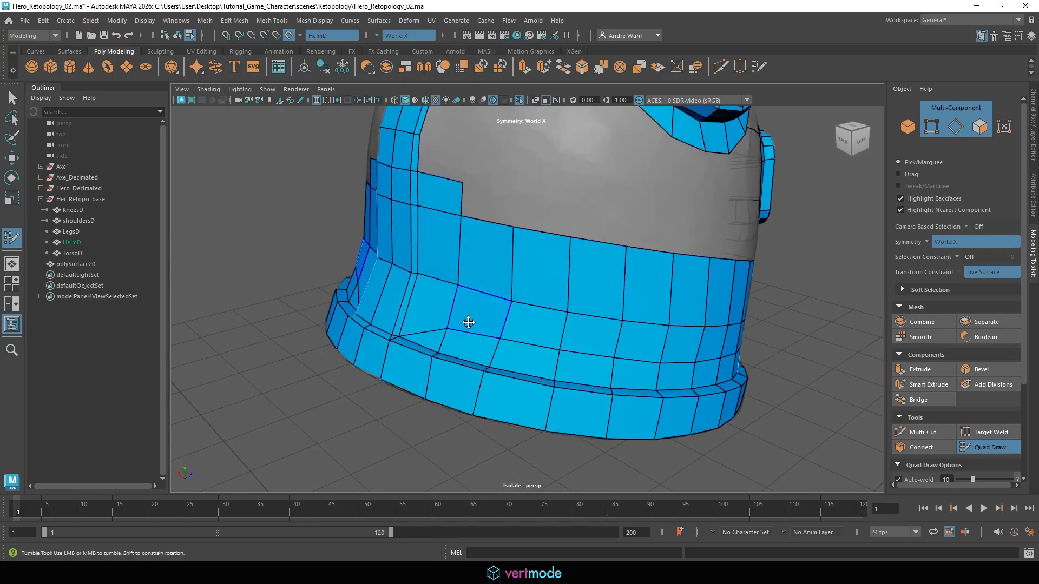
{"action": "left_click_drag", "start_coordinate": [467, 323], "coordinate": [350, 332], "text": "alt"}
{"action": "left_click_drag", "start_coordinate": [536, 330], "coordinate": [514, 297], "text": "alt"}
{"action": "right_click_drag", "start_coordinate": [552, 306], "coordinate": [614, 306], "text": "alt"}
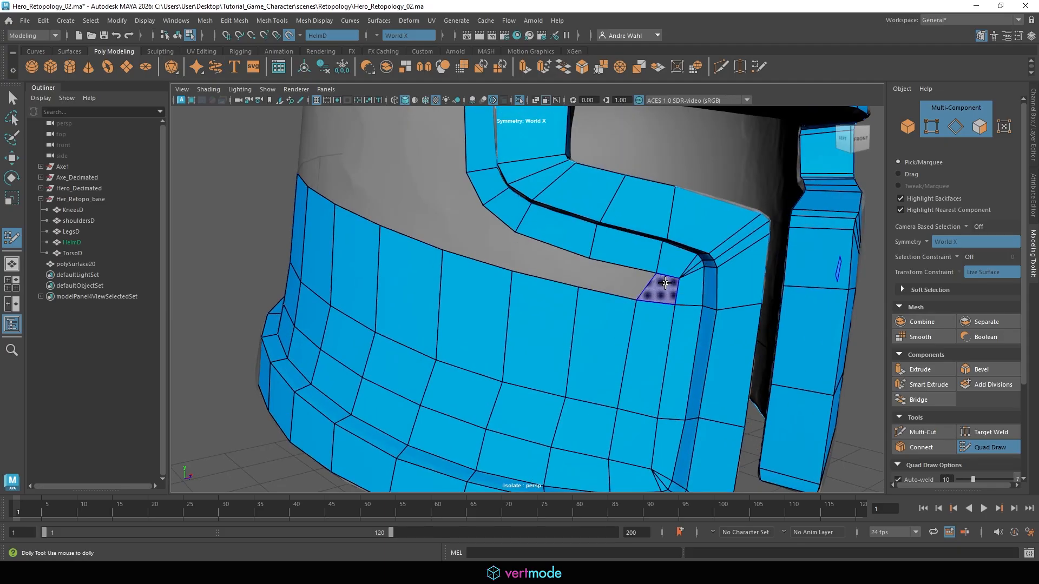
{"action": "left_click", "coordinate": [664, 283], "text": "shift"}
{"action": "left_click", "coordinate": [614, 278], "text": "shift"}
{"action": "left_click", "coordinate": [549, 253], "text": "shift"}
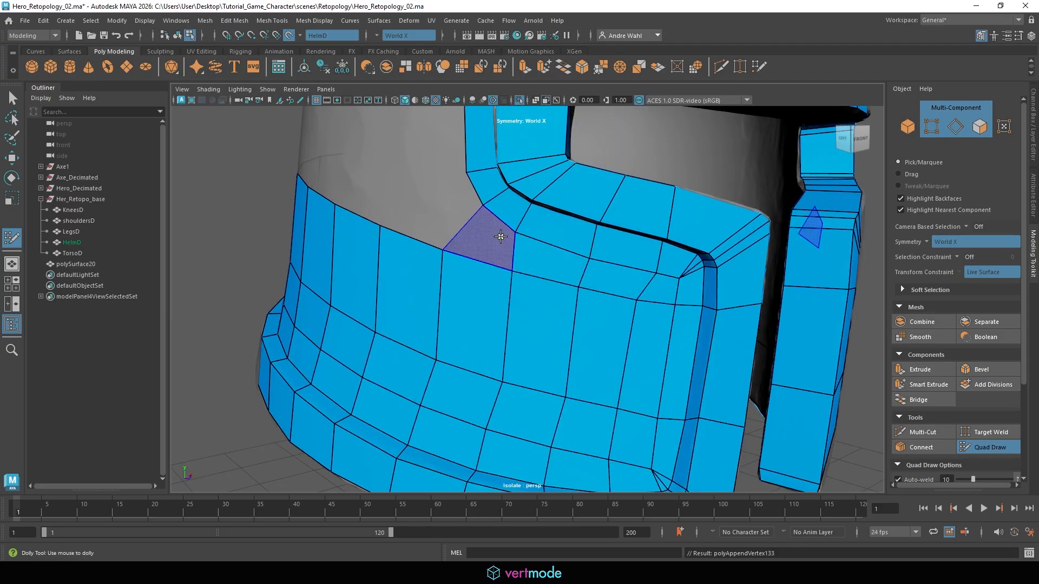
{"action": "left_click", "coordinate": [487, 238], "text": "shift"}
Step: Extend the next row of quads across the side to the visor border, and weld its front end point to the border's lower corner
{"action": "mouse_move", "coordinate": [515, 232]}
{"action": "left_mouse_down", "text": "alt"}
{"action": "mouse_move", "coordinate": [561, 241]}
{"action": "mouse_move", "coordinate": [567, 288]}
{"action": "mouse_move", "coordinate": [534, 274]}
{"action": "mouse_move", "coordinate": [762, 224]}
{"action": "left_mouse_up", "text": "alt"}
{"action": "mouse_move", "coordinate": [424, 209]}
{"action": "left_mouse_down", "text": "alt"}
{"action": "mouse_move", "coordinate": [406, 227]}
{"action": "mouse_move", "coordinate": [491, 227]}
{"action": "mouse_move", "coordinate": [549, 255]}
{"action": "mouse_move", "coordinate": [601, 232]}
{"action": "mouse_move", "coordinate": [490, 170]}
{"action": "mouse_move", "coordinate": [503, 187]}
{"action": "mouse_move", "coordinate": [493, 204]}
{"action": "mouse_move", "coordinate": [537, 217]}
{"action": "mouse_move", "coordinate": [498, 198]}
{"action": "left_mouse_up", "text": "alt"}
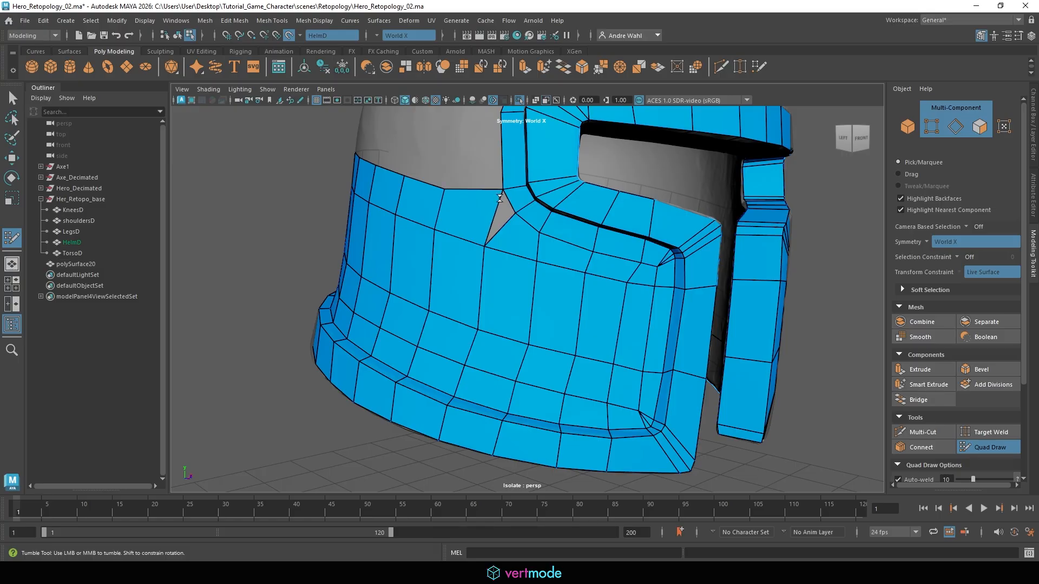
{"action": "left_click", "coordinate": [503, 212], "text": "shift"}
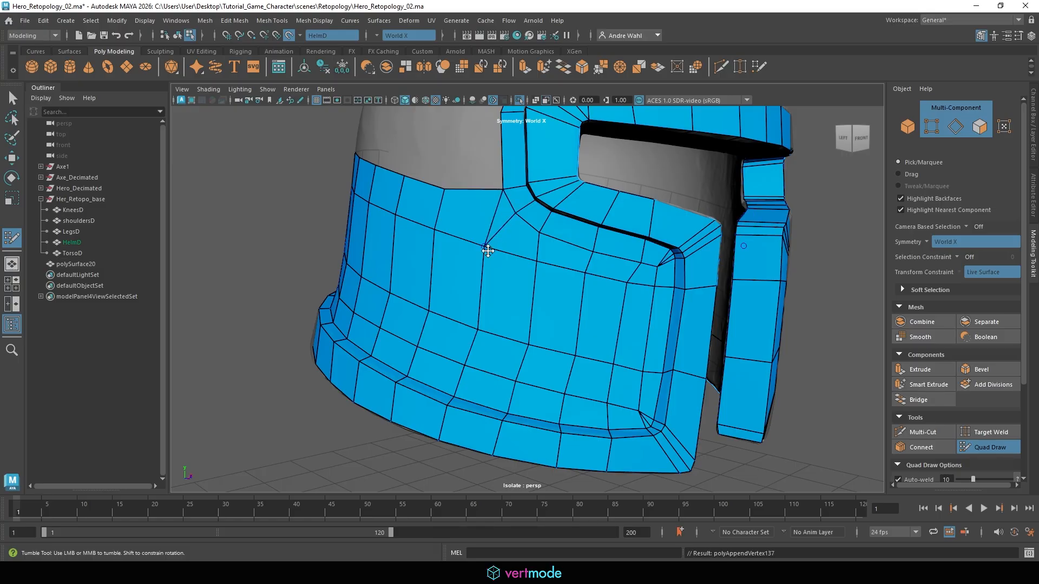
{"action": "left_click_drag", "start_coordinate": [487, 250], "coordinate": [494, 244]}
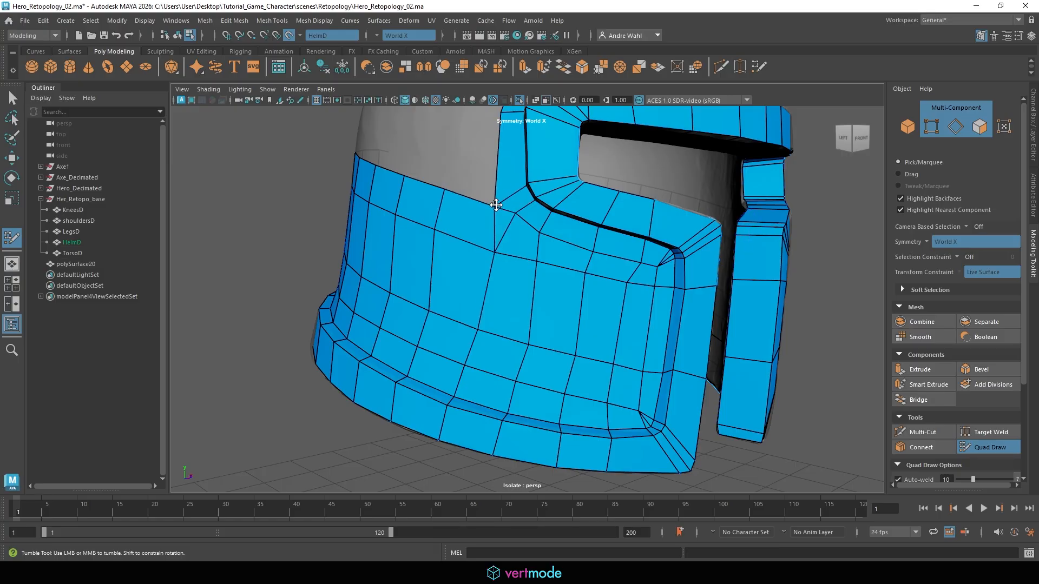
{"action": "mouse_move", "coordinate": [524, 208]}
{"action": "left_mouse_down", "text": "alt"}
{"action": "mouse_move", "coordinate": [481, 237]}
{"action": "mouse_move", "coordinate": [568, 239]}
{"action": "mouse_move", "coordinate": [510, 235]}
{"action": "left_mouse_up", "text": "alt"}
{"action": "key", "text": "ctrl+z"}
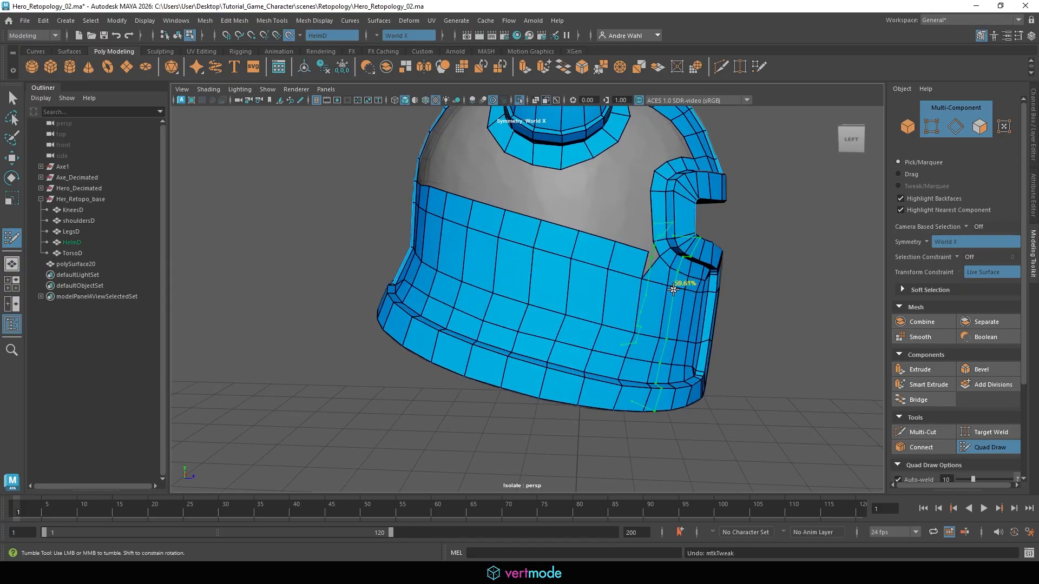
{"action": "left_click_drag", "start_coordinate": [649, 251], "coordinate": [658, 252]}
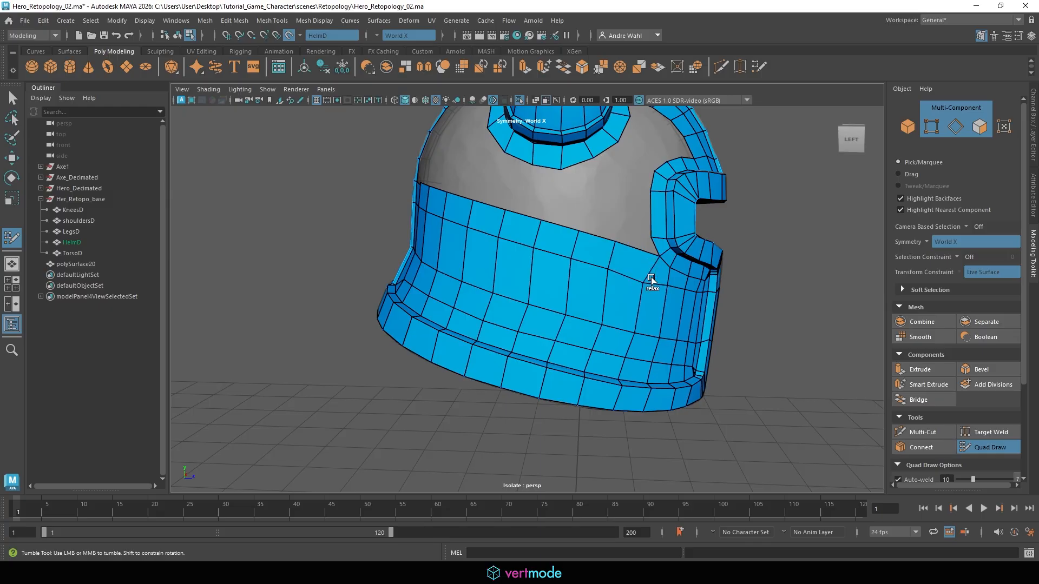
Step: Relax the quads around the cheek guard and along the helmet's side to smooth the edge flow
{"action": "left_click_drag", "start_coordinate": [666, 297], "coordinate": [622, 254], "text": "alt"}
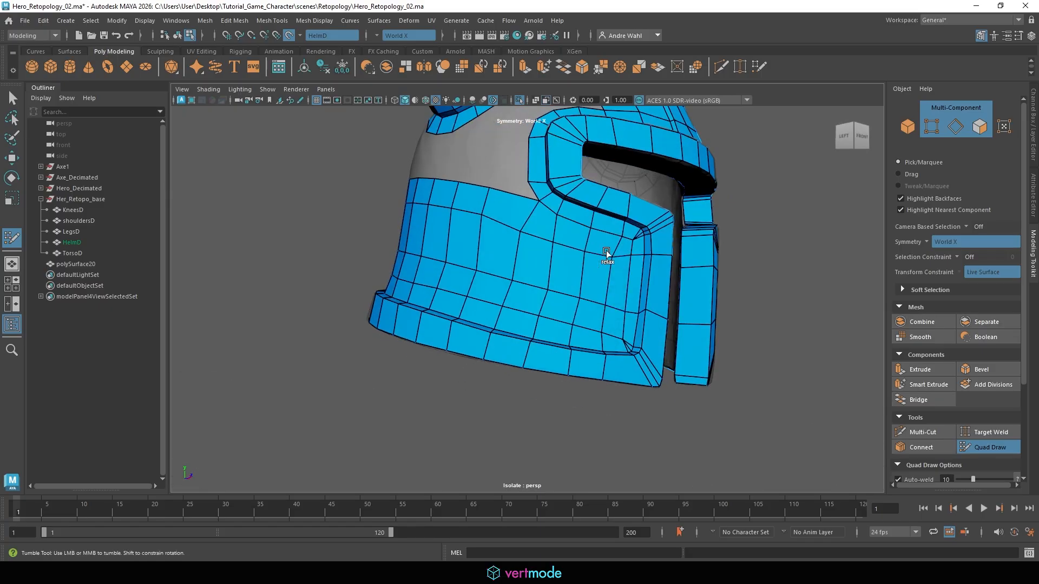
{"action": "mouse_move", "coordinate": [531, 242]}
{"action": "left_mouse_down", "text": "shift"}
{"action": "mouse_move", "coordinate": [419, 199]}
{"action": "mouse_move", "coordinate": [563, 250]}
{"action": "left_mouse_up", "text": "shift"}
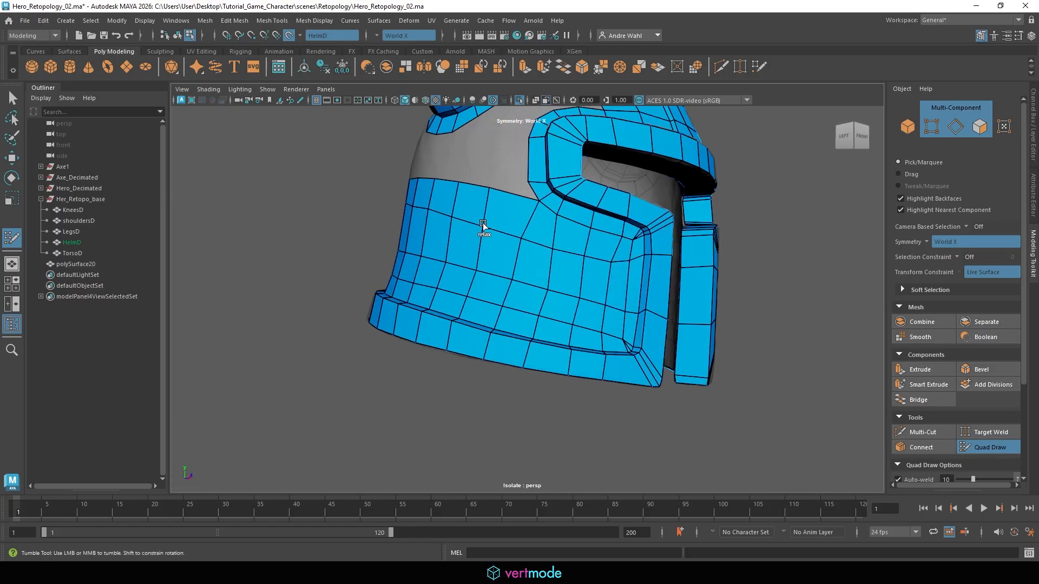
{"action": "left_click_drag", "start_coordinate": [482, 223], "coordinate": [638, 267], "text": "alt"}
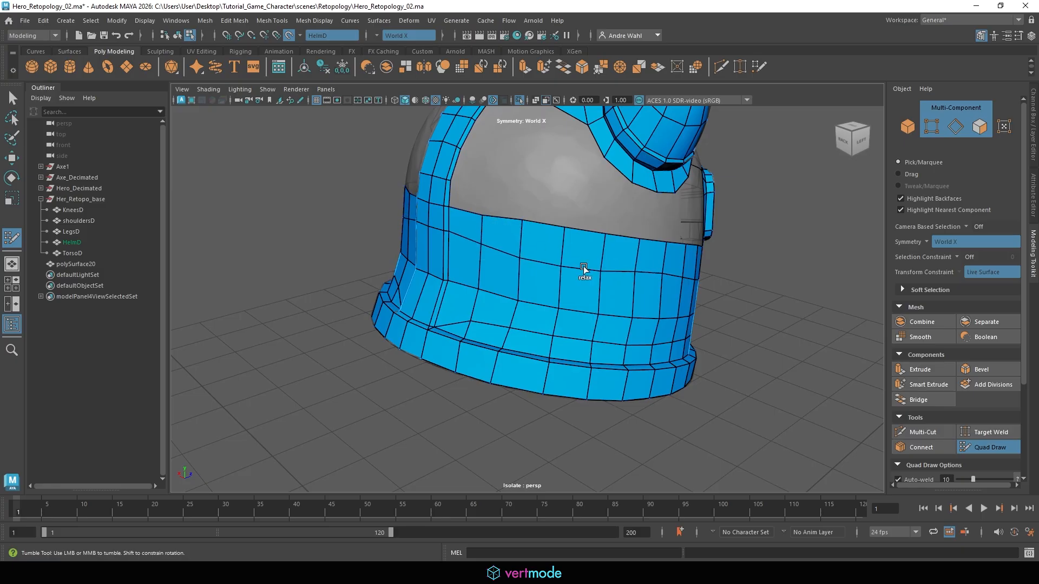
{"action": "mouse_move", "coordinate": [617, 274]}
{"action": "left_mouse_down", "text": "alt"}
{"action": "mouse_move", "coordinate": [453, 225]}
{"action": "mouse_move", "coordinate": [625, 281]}
{"action": "left_mouse_up", "text": "alt"}
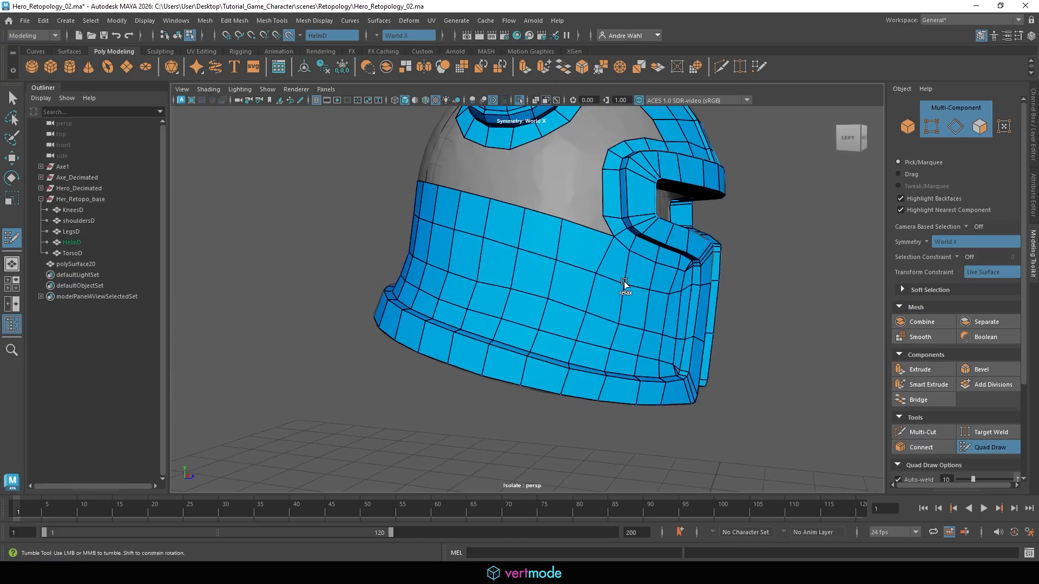
{"action": "mouse_move", "coordinate": [537, 290]}
{"action": "left_mouse_down", "text": "shift"}
{"action": "mouse_move", "coordinate": [626, 312]}
{"action": "mouse_move", "coordinate": [455, 247]}
{"action": "mouse_move", "coordinate": [600, 280]}
{"action": "mouse_move", "coordinate": [498, 249]}
{"action": "mouse_move", "coordinate": [568, 262]}
{"action": "mouse_move", "coordinate": [514, 283]}
{"action": "left_mouse_up", "text": "shift"}
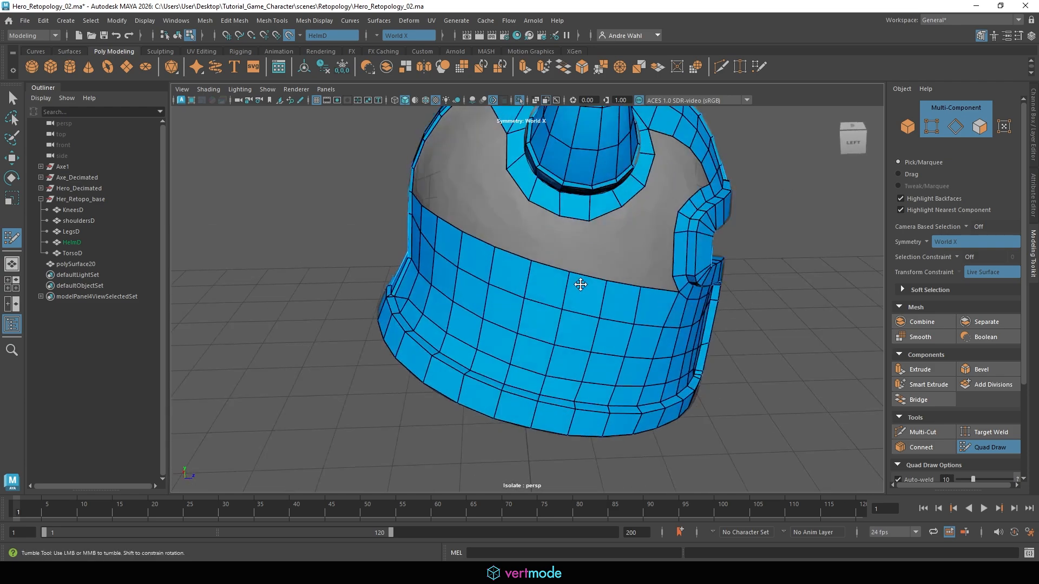
Step: Extrude the side rows' top border upward into another row of quads beside the rear vertical band
{"action": "right_click_drag", "start_coordinate": [514, 283], "coordinate": [557, 239], "text": "alt"}
{"action": "mouse_move", "coordinate": [557, 239]}
{"action": "left_mouse_down", "text": "alt"}
{"action": "mouse_move", "coordinate": [562, 233]}
{"action": "mouse_move", "coordinate": [541, 227]}
{"action": "left_mouse_up", "text": "alt"}
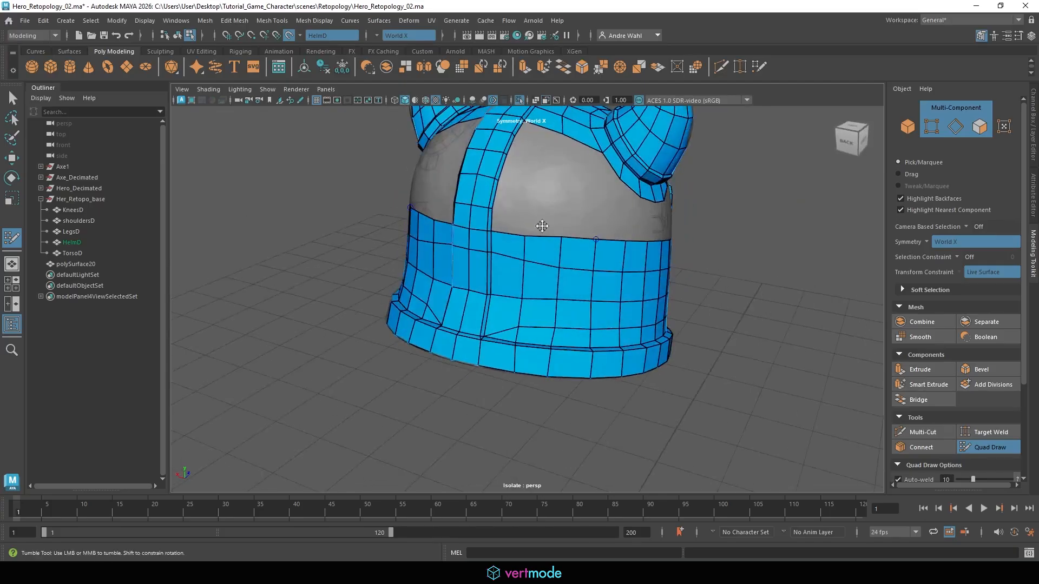
{"action": "right_click_drag", "start_coordinate": [540, 227], "coordinate": [709, 241], "text": "alt"}
{"action": "left_click_drag", "start_coordinate": [709, 242], "coordinate": [565, 269], "text": "alt"}
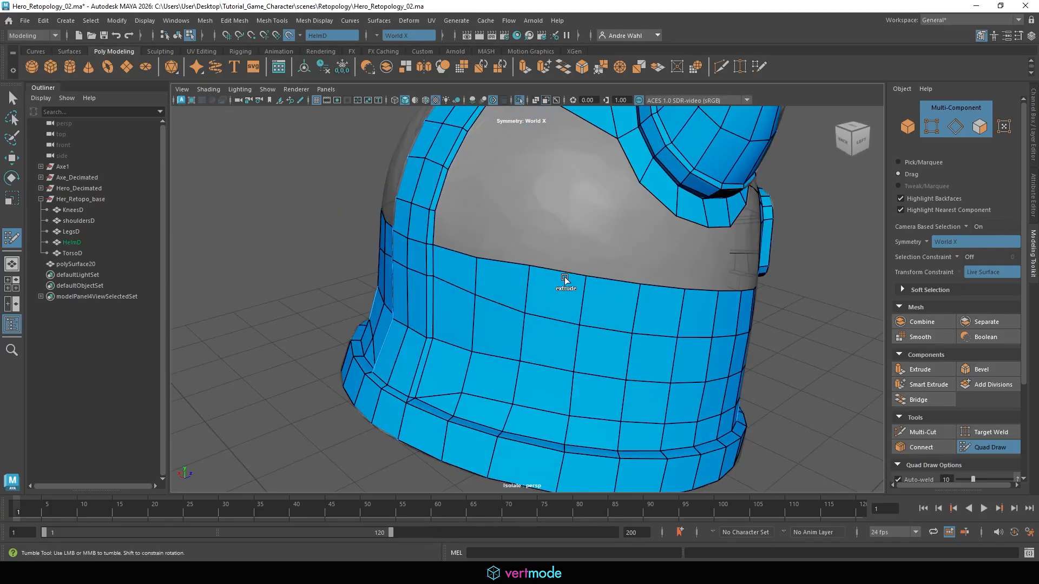
{"action": "middle_click_drag", "start_coordinate": [564, 277], "coordinate": [571, 239]}
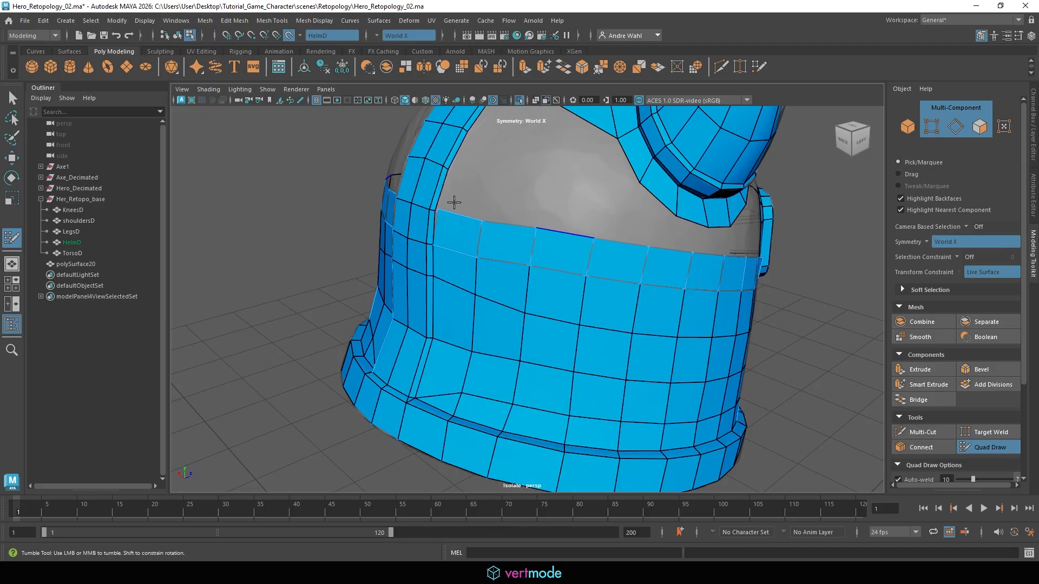
Step: Reposition the points at the top side row's front end so the row meets the visor's rear corner evenly
{"action": "left_click_drag", "start_coordinate": [436, 210], "coordinate": [524, 225], "text": "alt"}
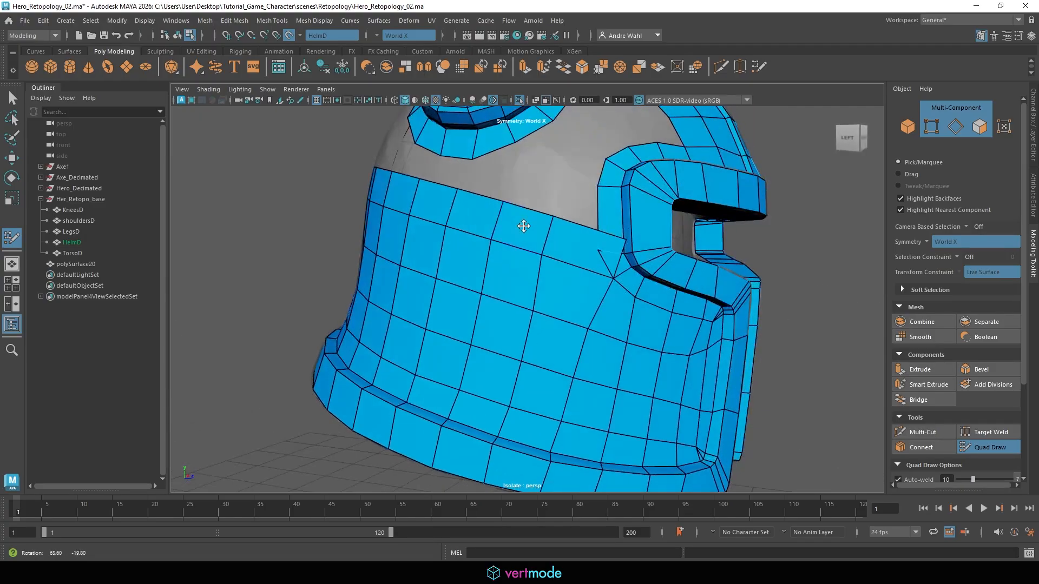
{"action": "mouse_move", "coordinate": [620, 240]}
{"action": "left_mouse_down"}
{"action": "mouse_move", "coordinate": [590, 242]}
{"action": "mouse_move", "coordinate": [610, 248]}
{"action": "mouse_move", "coordinate": [606, 228]}
{"action": "mouse_move", "coordinate": [608, 236]}
{"action": "left_mouse_up"}
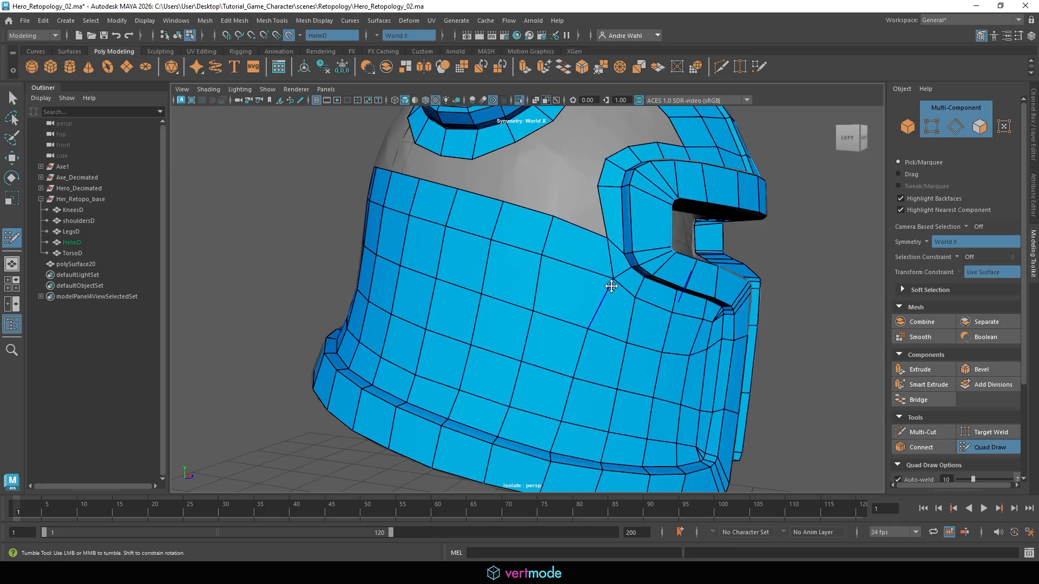
{"action": "left_click_drag", "start_coordinate": [612, 281], "coordinate": [595, 283]}
{"action": "mouse_move", "coordinate": [606, 238]}
{"action": "left_mouse_down"}
{"action": "mouse_move", "coordinate": [595, 274]}
{"action": "mouse_move", "coordinate": [545, 253]}
{"action": "mouse_move", "coordinate": [702, 245]}
{"action": "mouse_move", "coordinate": [571, 227]}
{"action": "left_mouse_up"}
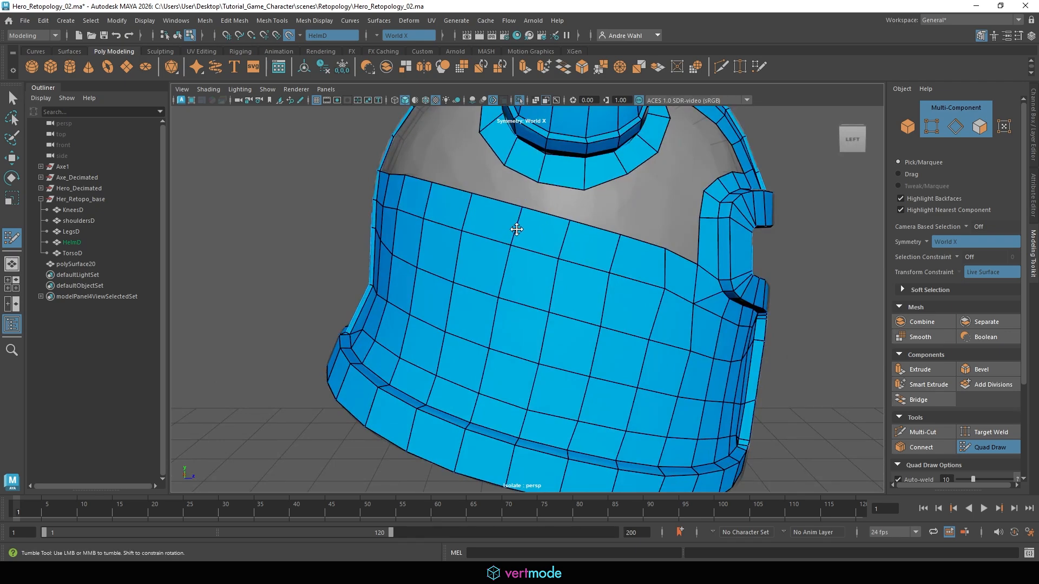
Step: Fill quads between the side rows' top border and the horn's flange, and continue the row forward to the visor's rear border
{"action": "left_click", "coordinate": [510, 188], "text": "shift"}
{"action": "left_click", "coordinate": [554, 199], "text": "shift"}
{"action": "left_click_drag", "start_coordinate": [663, 252], "coordinate": [588, 260], "text": "alt"}
{"action": "left_click", "coordinate": [564, 198], "text": "shift"}
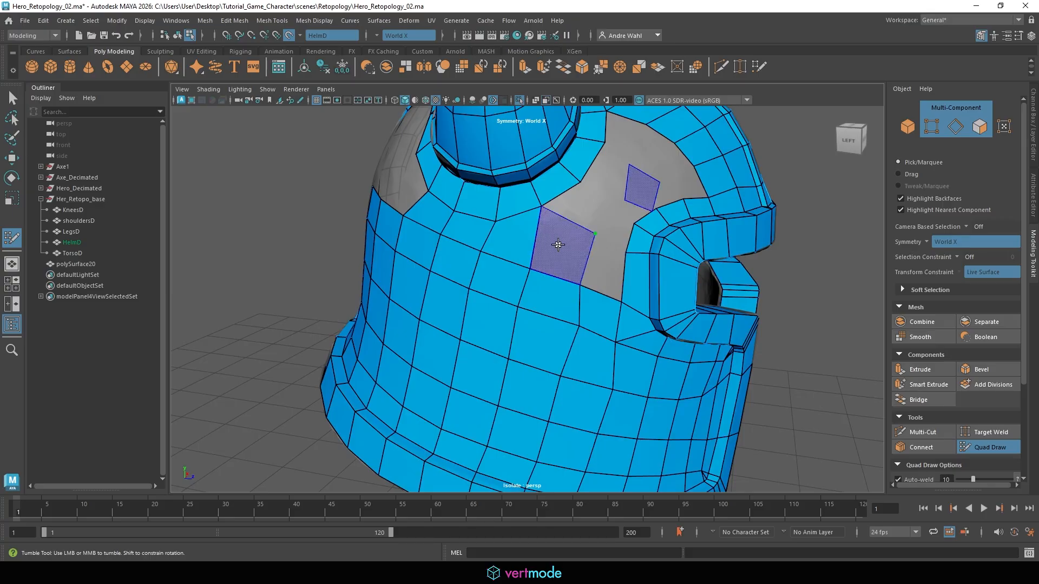
{"action": "left_click", "coordinate": [559, 245], "text": "shift"}
{"action": "left_click", "coordinate": [602, 258], "text": "shift"}
Step: Fill the next row of quads behind the horn, from the rear vertical band forward to the horn's flange
{"action": "mouse_move", "coordinate": [467, 265]}
{"action": "left_mouse_down", "text": "alt"}
{"action": "mouse_move", "coordinate": [568, 251]}
{"action": "mouse_move", "coordinate": [529, 231]}
{"action": "left_mouse_up", "text": "alt"}
{"action": "left_click", "coordinate": [572, 274], "text": "shift"}
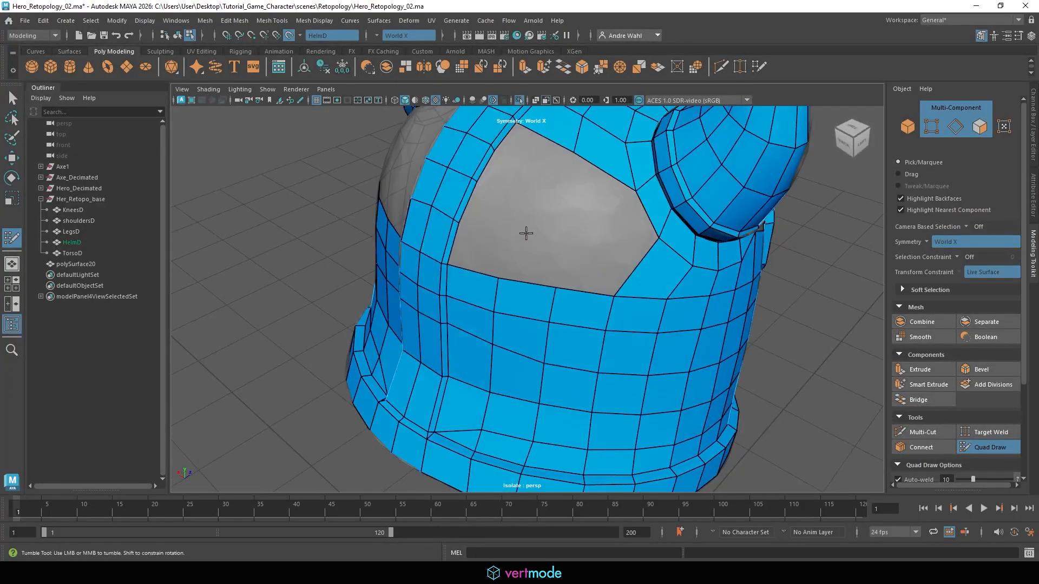
{"action": "left_click", "coordinate": [538, 260], "text": "shift"}
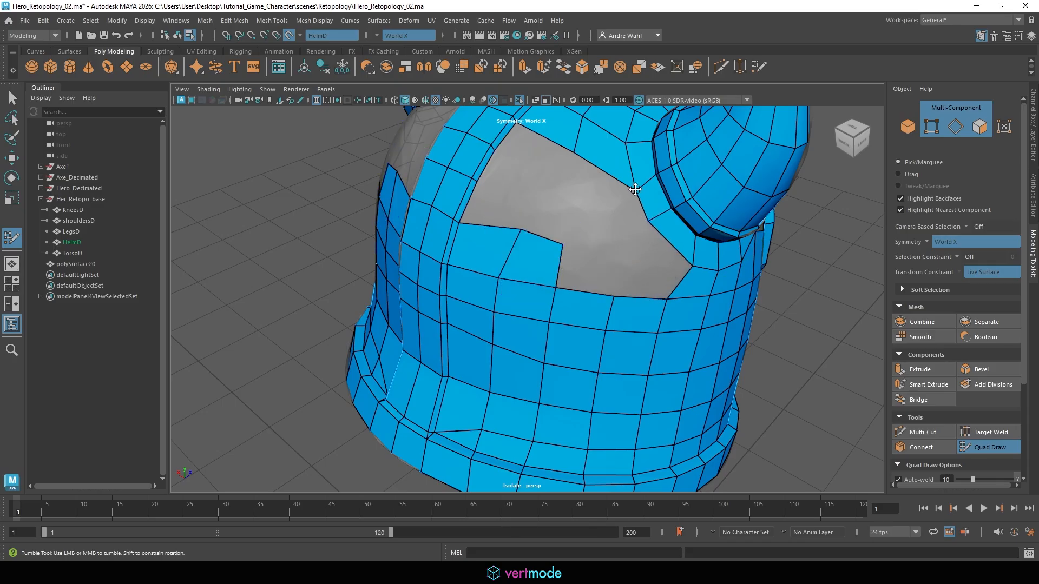
{"action": "left_click", "coordinate": [653, 274], "text": "shift"}
{"action": "key", "text": "ctrl+z"}
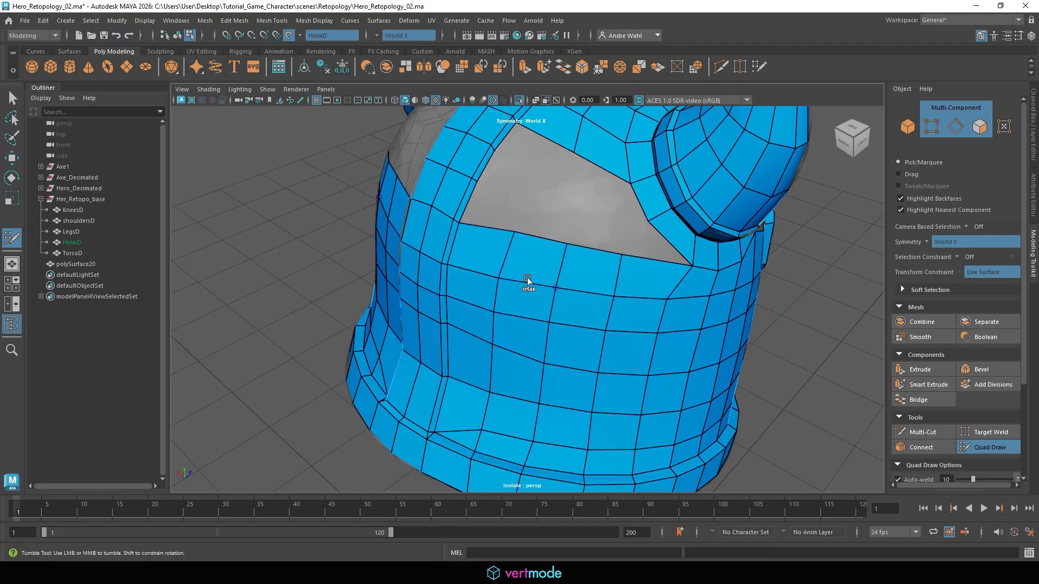
Step: Try to fill a quad above the rear row's top border against the horn's flange
{"action": "left_click_drag", "start_coordinate": [645, 253], "coordinate": [626, 233], "text": "alt"}
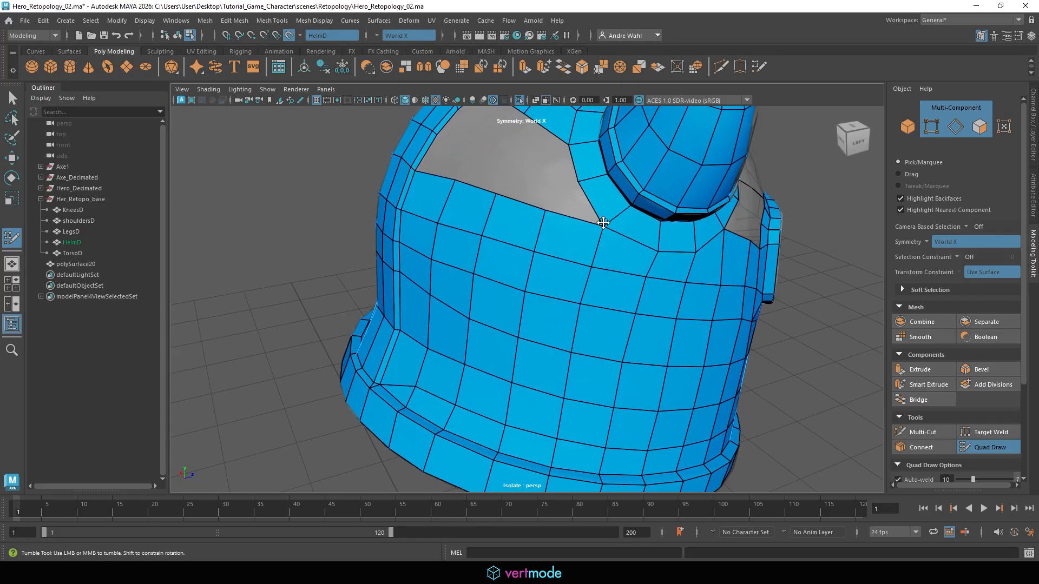
{"action": "left_click_drag", "start_coordinate": [633, 285], "coordinate": [623, 280], "text": "alt"}
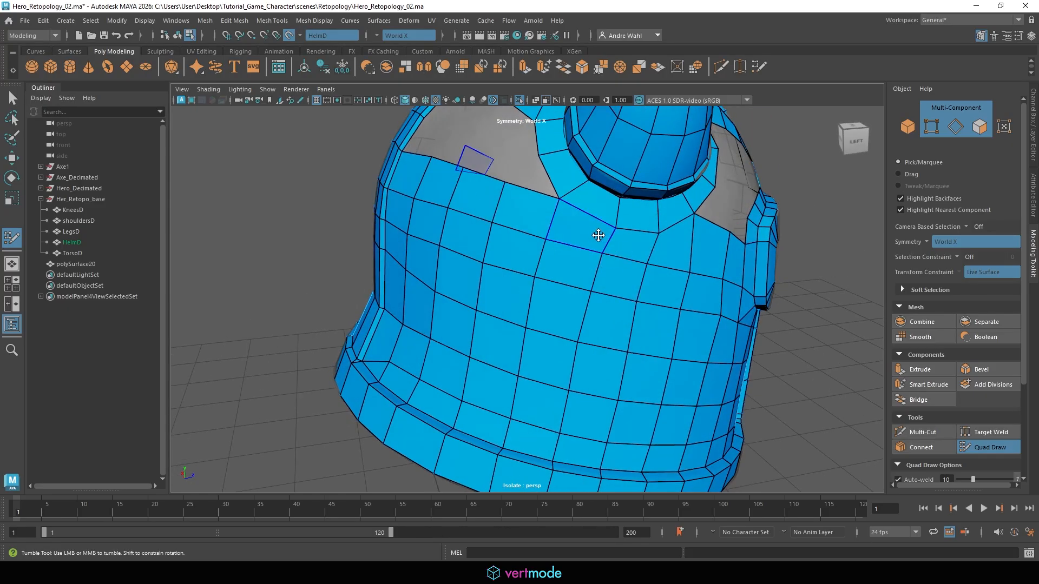
{"action": "left_click_drag", "start_coordinate": [534, 217], "coordinate": [589, 216], "text": "alt"}
{"action": "middle_click_drag", "start_coordinate": [589, 216], "coordinate": [534, 280], "text": "alt"}
{"action": "left_click_drag", "start_coordinate": [535, 280], "coordinate": [571, 269], "text": "alt"}
{"action": "right_click_drag", "start_coordinate": [572, 269], "coordinate": [527, 261], "text": "alt"}
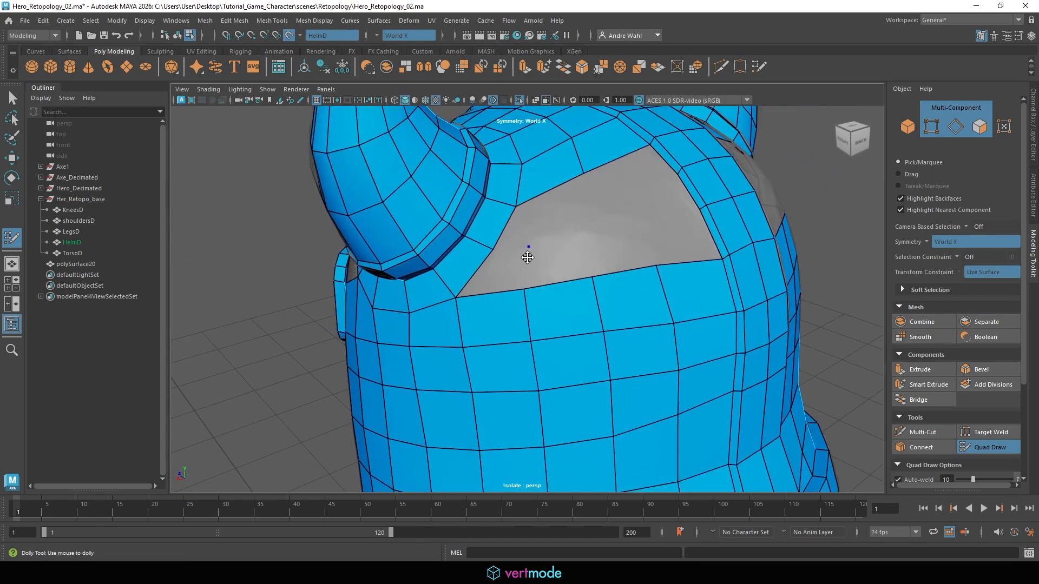
{"action": "left_click", "coordinate": [503, 277], "text": "shift"}
{"action": "left_click", "coordinate": [528, 223], "text": "shift"}
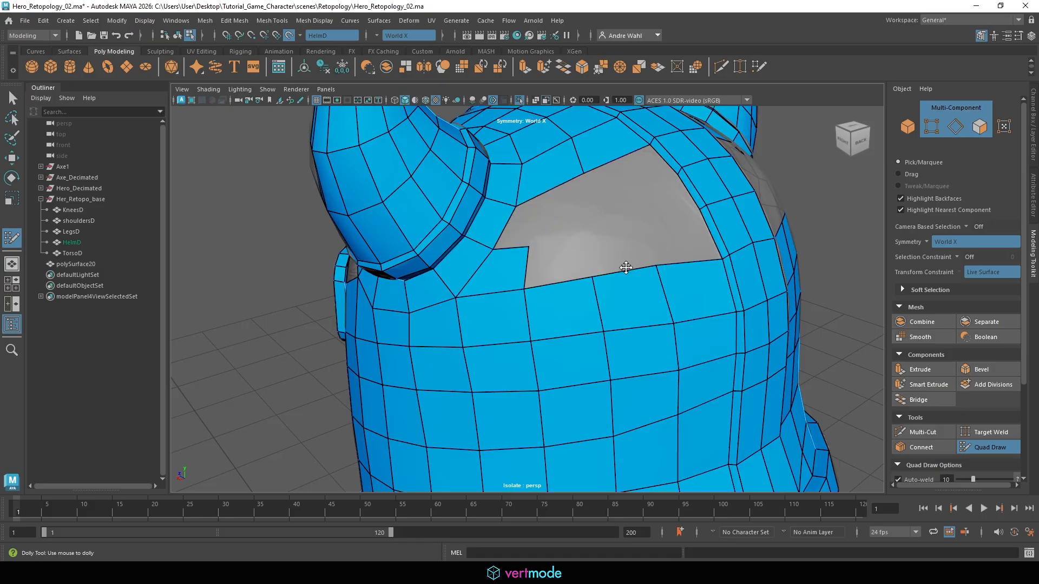
Step: Examine the crown's quad layout and the open gaps around both horns from the front, above and behind
{"action": "right_click_drag", "start_coordinate": [636, 245], "coordinate": [591, 247], "text": "alt"}
{"action": "left_click_drag", "start_coordinate": [590, 247], "coordinate": [581, 271], "text": "alt"}
{"action": "right_click_drag", "start_coordinate": [581, 270], "coordinate": [622, 270], "text": "alt"}
{"action": "middle_click_drag", "start_coordinate": [622, 270], "coordinate": [626, 299], "text": "alt"}
{"action": "right_click_drag", "start_coordinate": [625, 298], "coordinate": [628, 300], "text": "alt"}
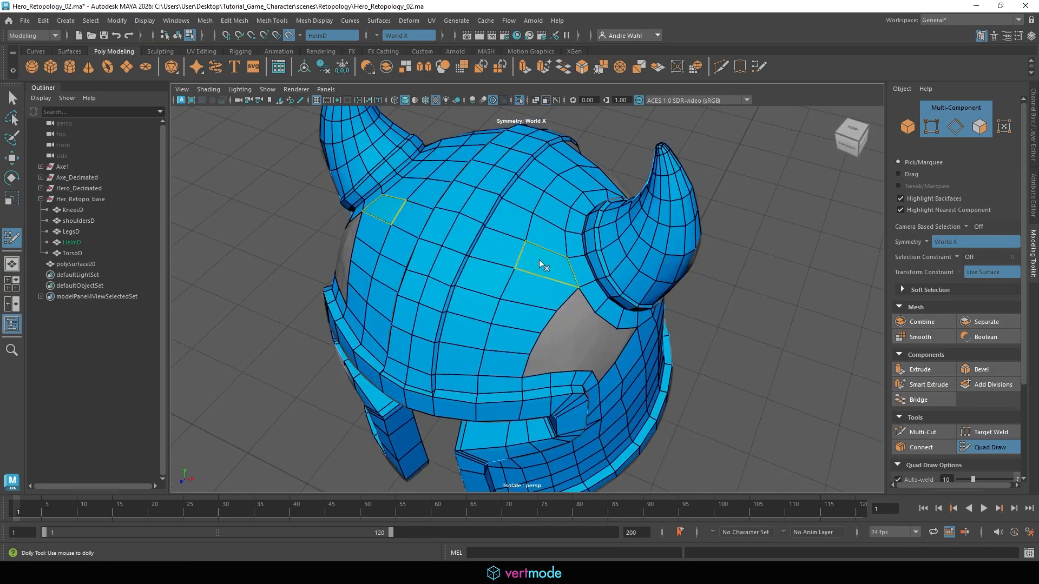
{"action": "left_click_drag", "start_coordinate": [503, 220], "coordinate": [477, 227], "text": "alt"}
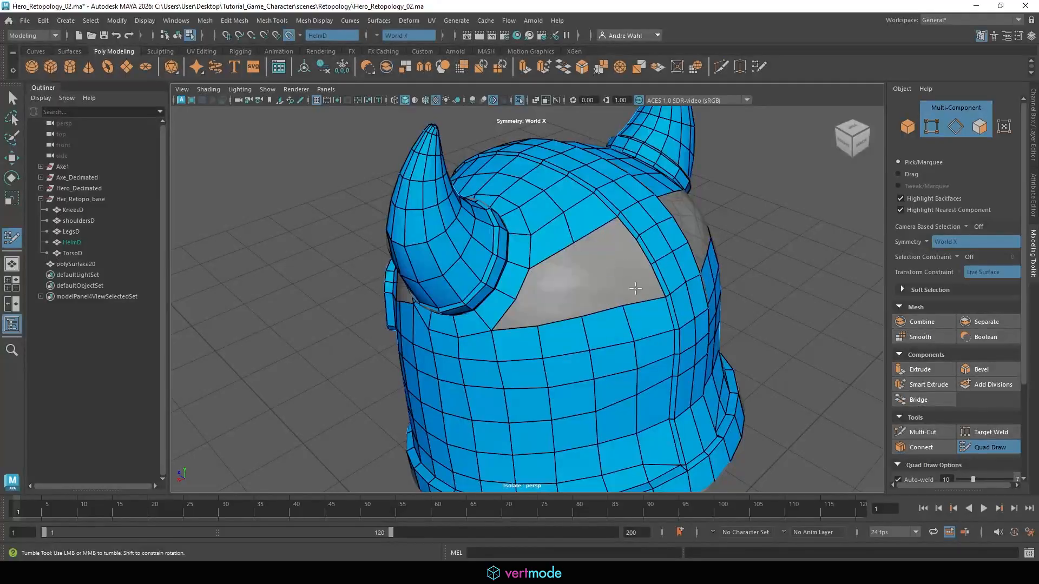
{"action": "left_click_drag", "start_coordinate": [622, 267], "coordinate": [789, 244], "text": "alt"}
{"action": "right_click_drag", "start_coordinate": [790, 243], "coordinate": [828, 250], "text": "alt"}
{"action": "left_click_drag", "start_coordinate": [827, 250], "coordinate": [806, 266], "text": "alt"}
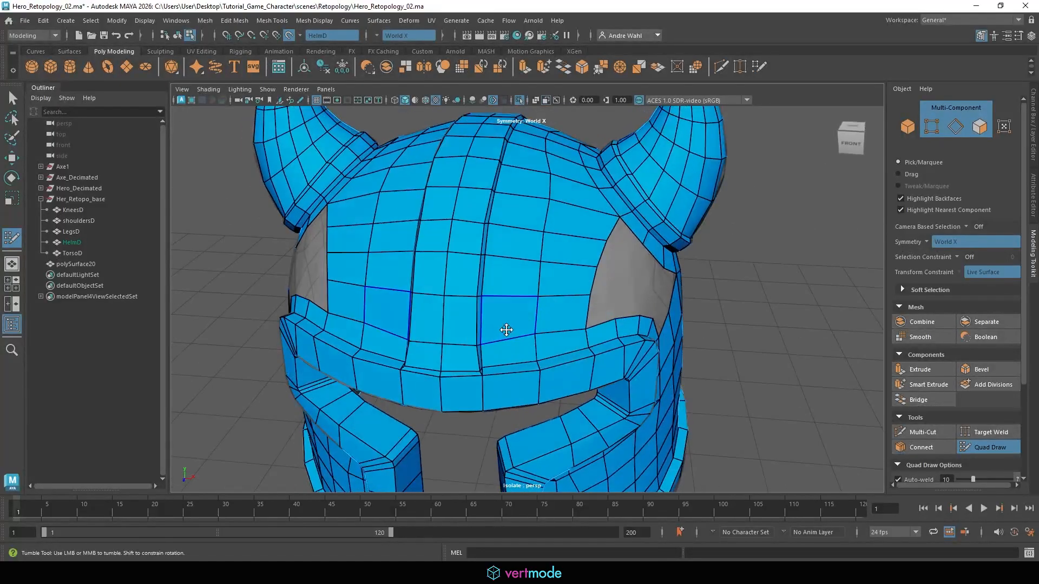
Step: Delete the front crown's outer quads between the horn and visor plus the lowest one beside the central band, undoing any excess deletion
{"action": "left_click_drag", "start_coordinate": [506, 330], "coordinate": [500, 319], "text": "alt"}
{"action": "left_click", "coordinate": [488, 294], "text": "ctrl+shift"}
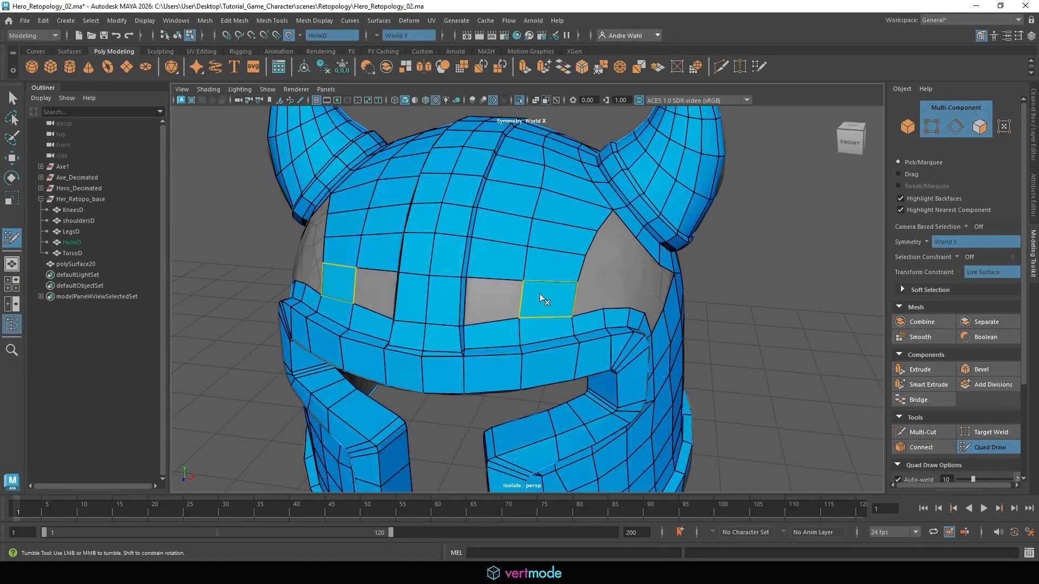
{"action": "left_click", "coordinate": [540, 294], "text": "ctrl+shift"}
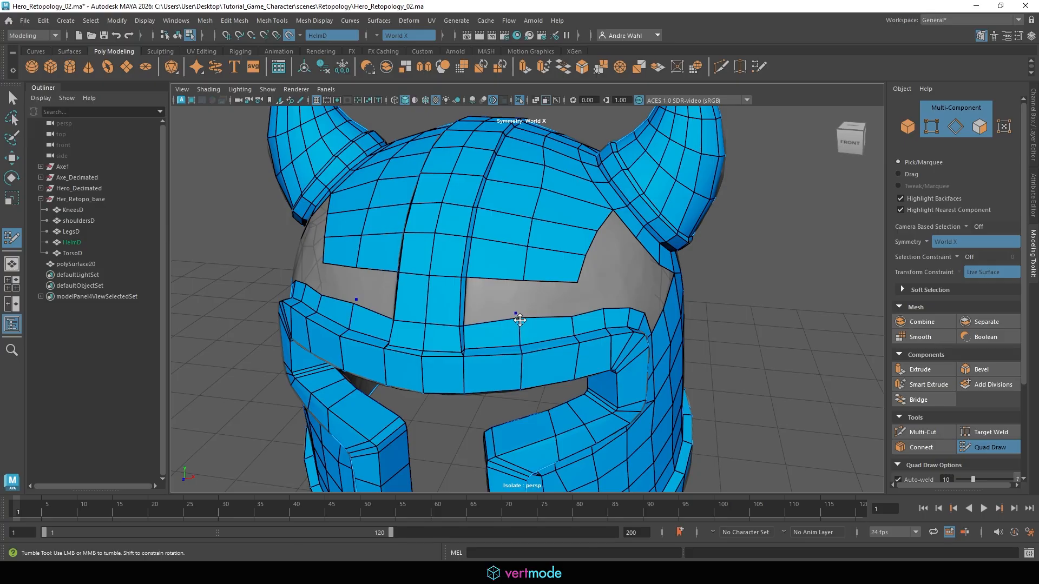
{"action": "left_click", "coordinate": [562, 261], "text": "ctrl+shift"}
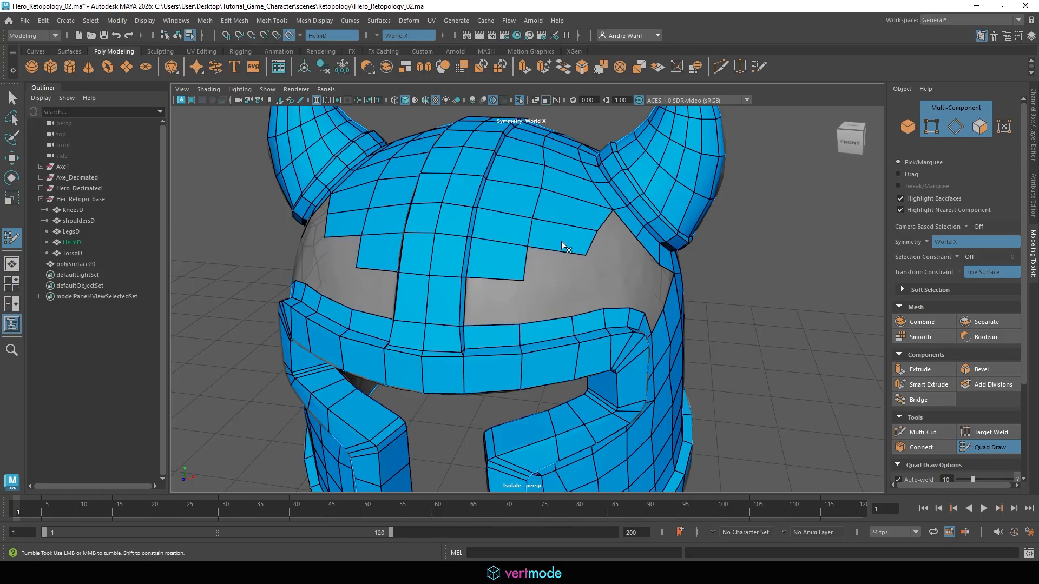
{"action": "left_click", "coordinate": [571, 216], "text": "ctrl+shift"}
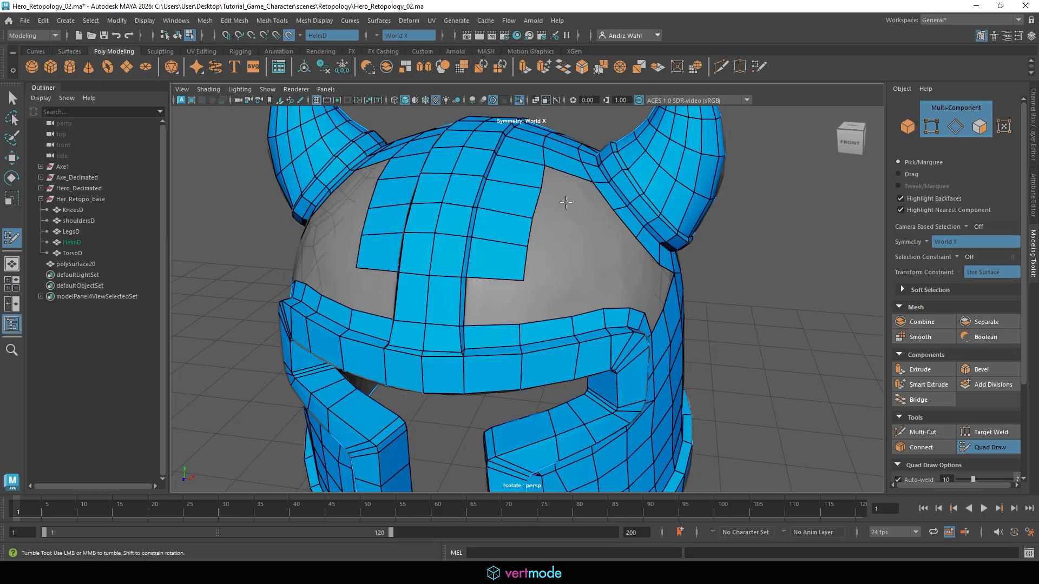
{"action": "left_click_drag", "start_coordinate": [561, 204], "coordinate": [483, 262], "text": "alt"}
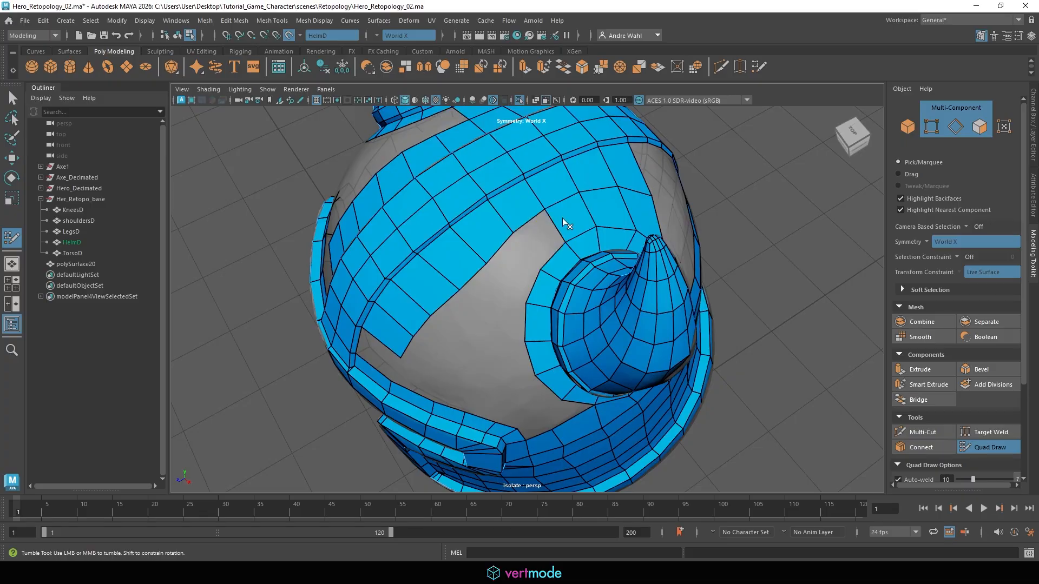
{"action": "key", "text": "ctrl+z"}
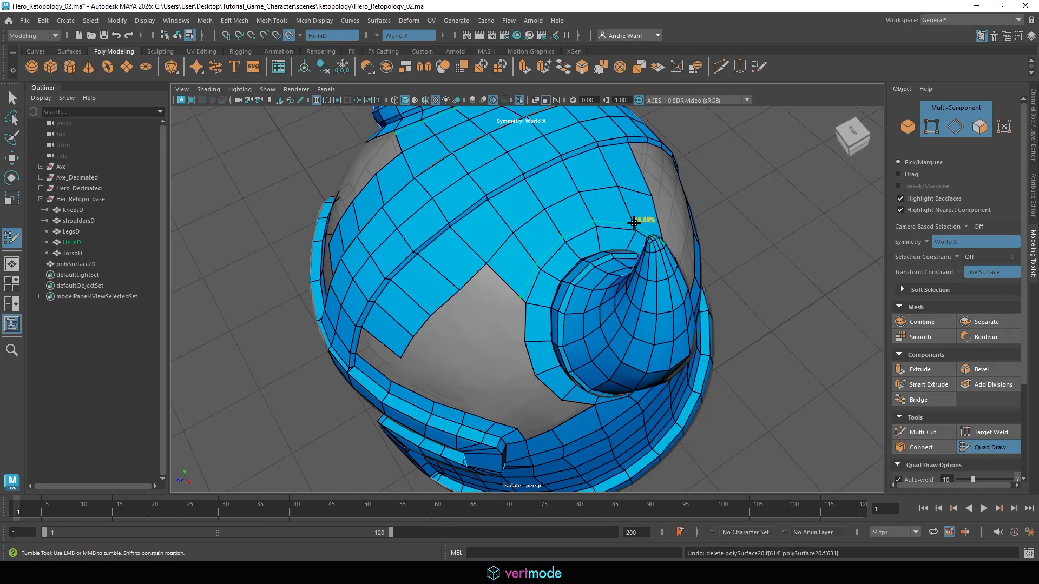
Step: Fill a column of quads down along the rear vertical band to the side rows' top border, and relax its edge
{"action": "mouse_move", "coordinate": [681, 209]}
{"action": "left_mouse_down", "text": "alt"}
{"action": "mouse_move", "coordinate": [612, 238]}
{"action": "mouse_move", "coordinate": [557, 284]}
{"action": "left_mouse_up", "text": "alt"}
{"action": "left_click", "coordinate": [580, 259], "text": "ctrl+shift"}
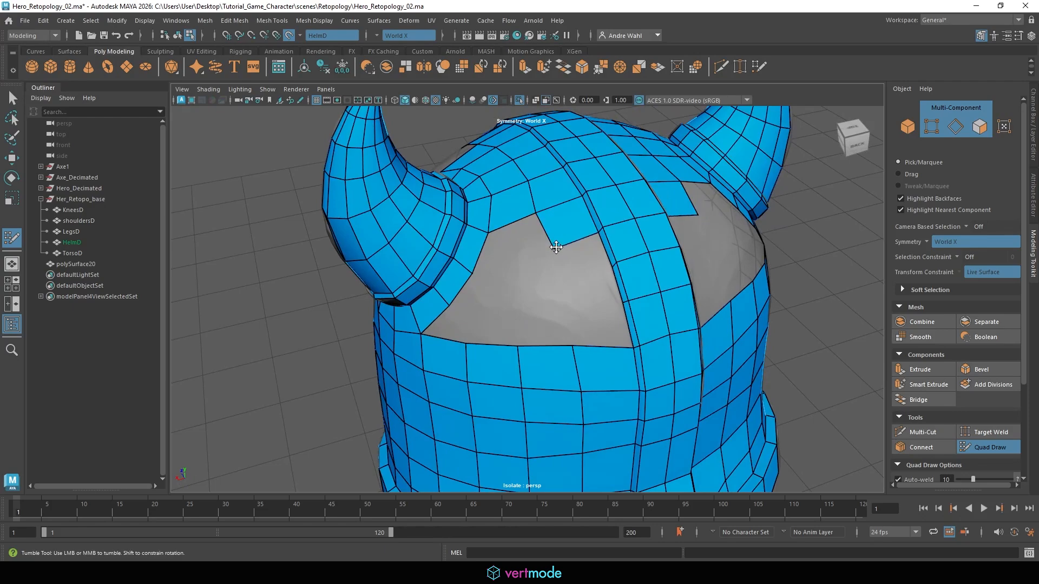
{"action": "left_click_drag", "start_coordinate": [533, 213], "coordinate": [544, 211]}
{"action": "left_click_drag", "start_coordinate": [560, 249], "coordinate": [550, 248]}
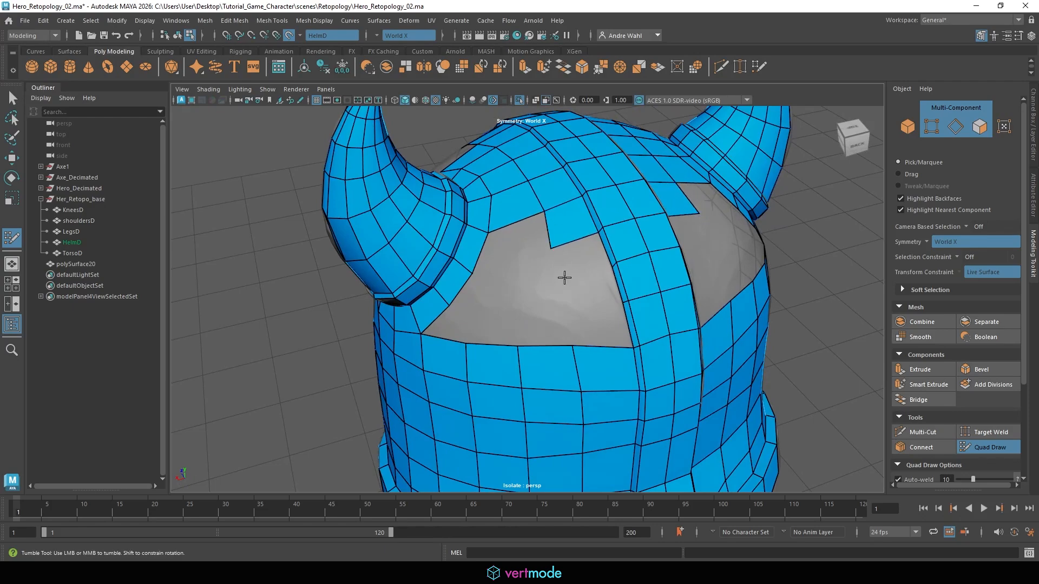
{"action": "left_click", "coordinate": [565, 276]}
{"action": "left_click", "coordinate": [576, 256], "text": "shift"}
{"action": "left_click", "coordinate": [592, 293], "text": "shift"}
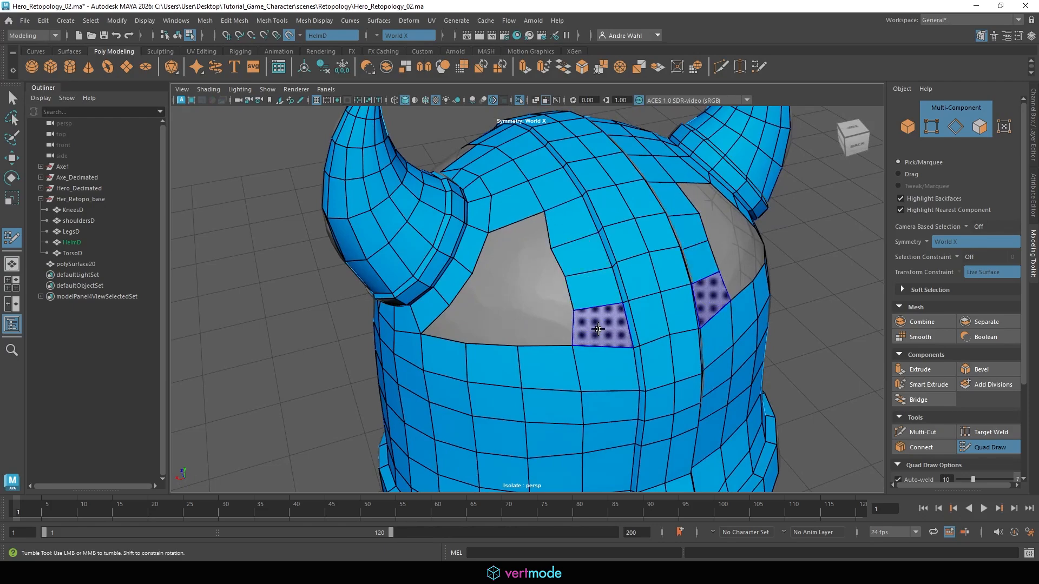
{"action": "left_click", "coordinate": [597, 327], "text": "shift"}
{"action": "left_click_drag", "start_coordinate": [576, 318], "coordinate": [580, 263], "text": "shift"}
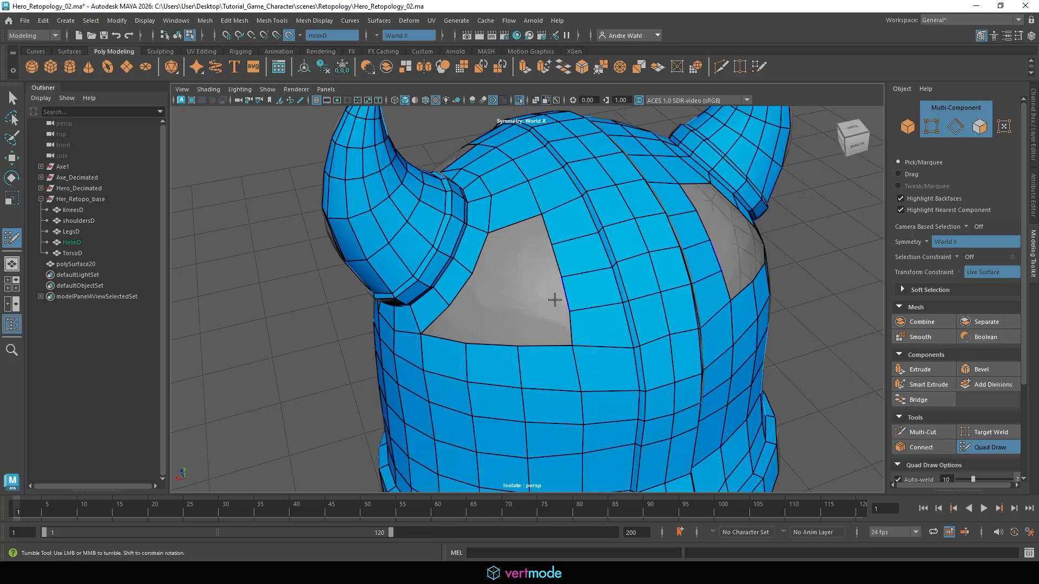
Step: Fill a second column of quads beside it, from the crown down to the side rows' top border
{"action": "left_click_drag", "start_coordinate": [554, 299], "coordinate": [518, 218], "text": "alt"}
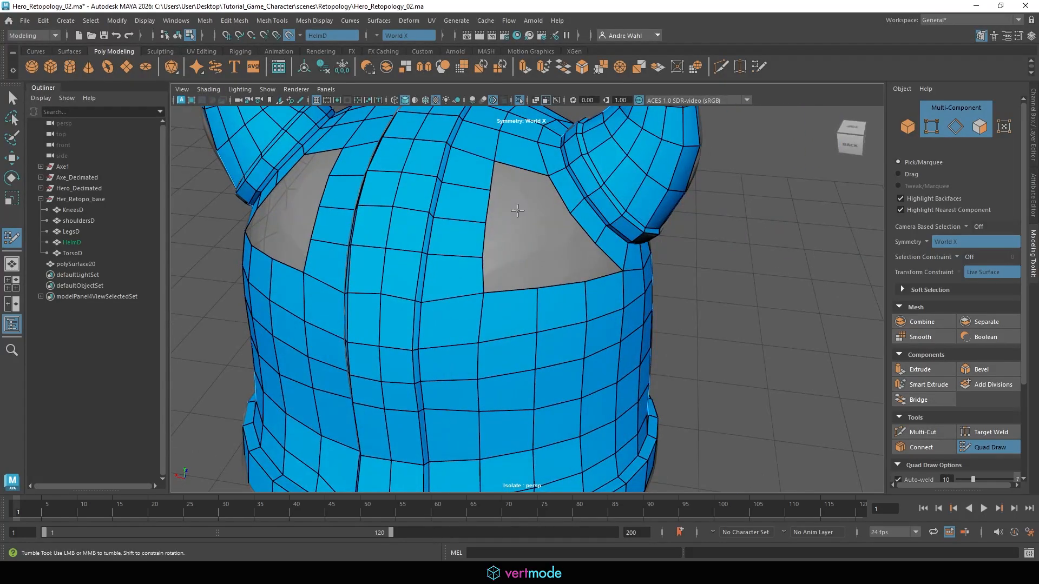
{"action": "left_click", "coordinate": [515, 177], "text": "shift"}
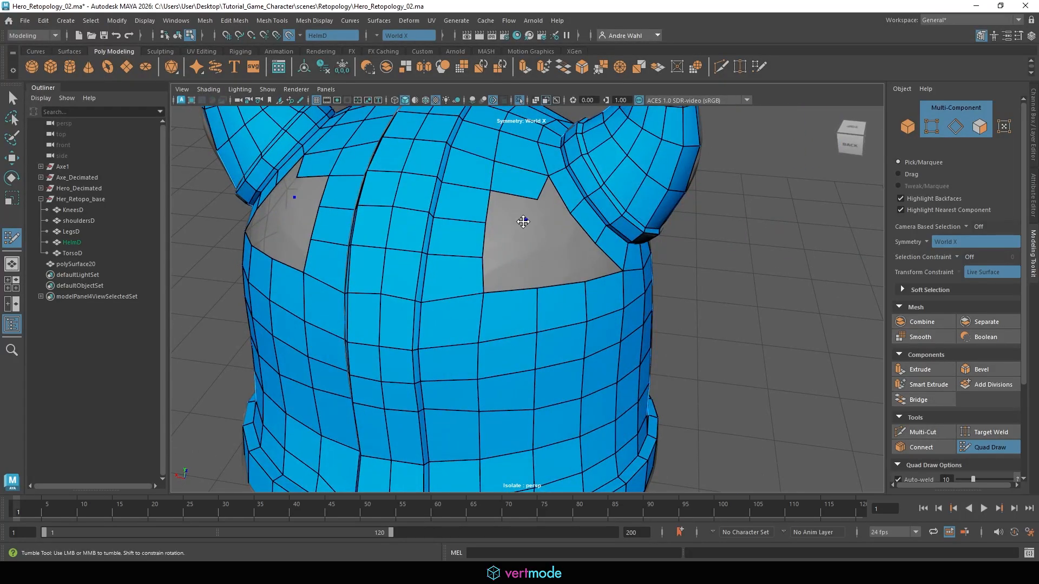
{"action": "left_click", "coordinate": [525, 220], "text": "shift"}
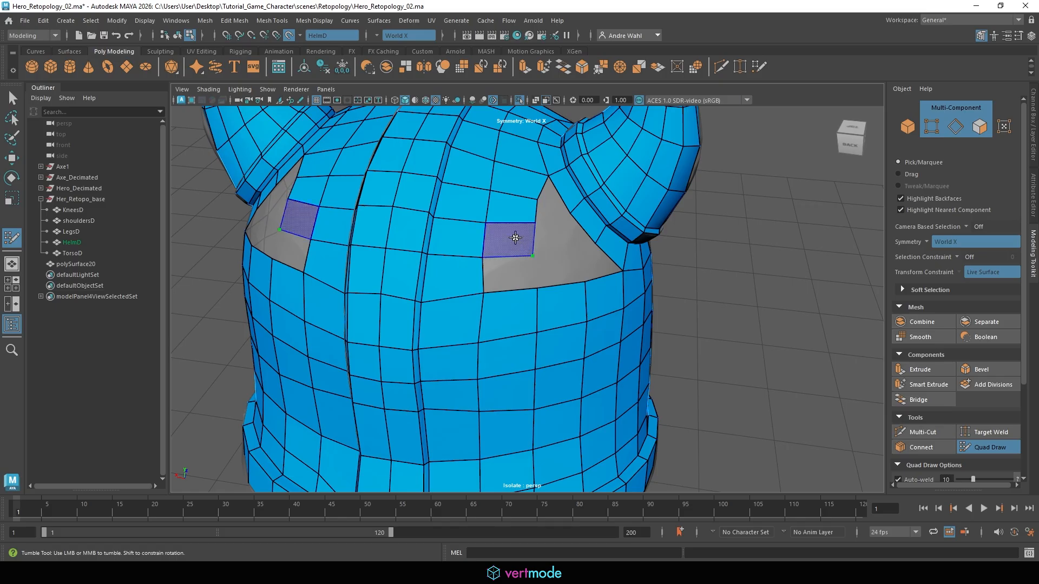
{"action": "left_click", "coordinate": [515, 240], "text": "shift"}
{"action": "left_click", "coordinate": [517, 273], "text": "shift"}
Step: Move the points at the upper corner of the rear gap upward along the horn's flange
{"action": "left_click_drag", "start_coordinate": [576, 268], "coordinate": [551, 261], "text": "alt"}
{"action": "right_click_drag", "start_coordinate": [551, 261], "coordinate": [578, 277], "text": "alt"}
{"action": "left_click_drag", "start_coordinate": [578, 276], "coordinate": [531, 206], "text": "alt"}
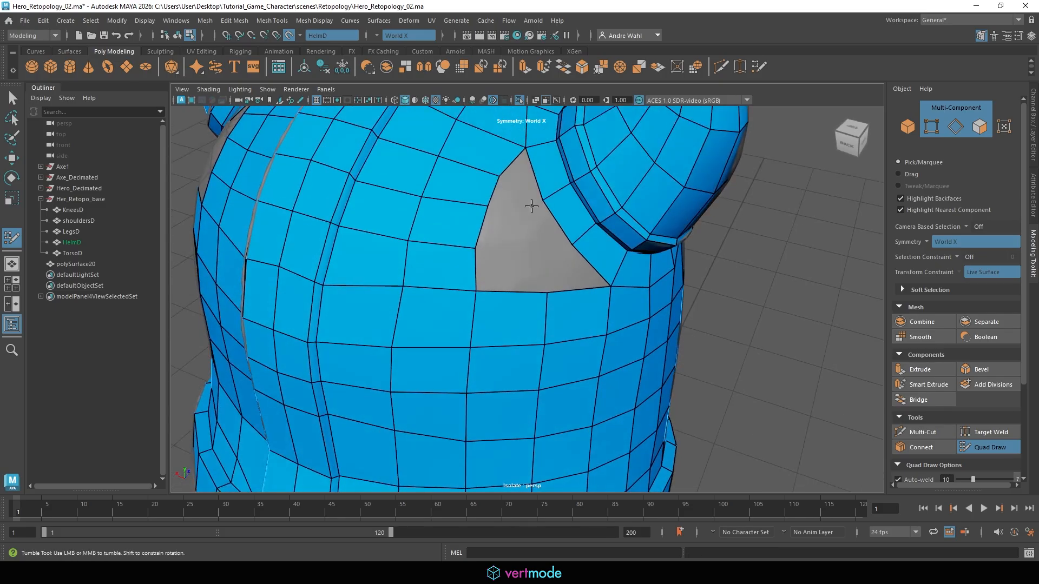
{"action": "middle_click_drag", "start_coordinate": [508, 193], "coordinate": [524, 272], "text": "alt"}
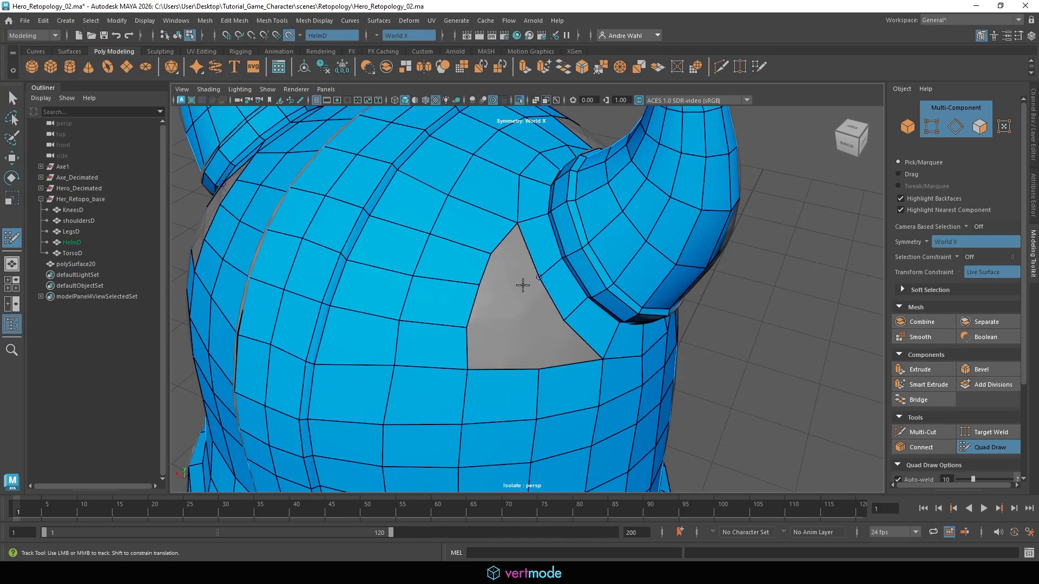
{"action": "left_click_drag", "start_coordinate": [490, 251], "coordinate": [510, 217]}
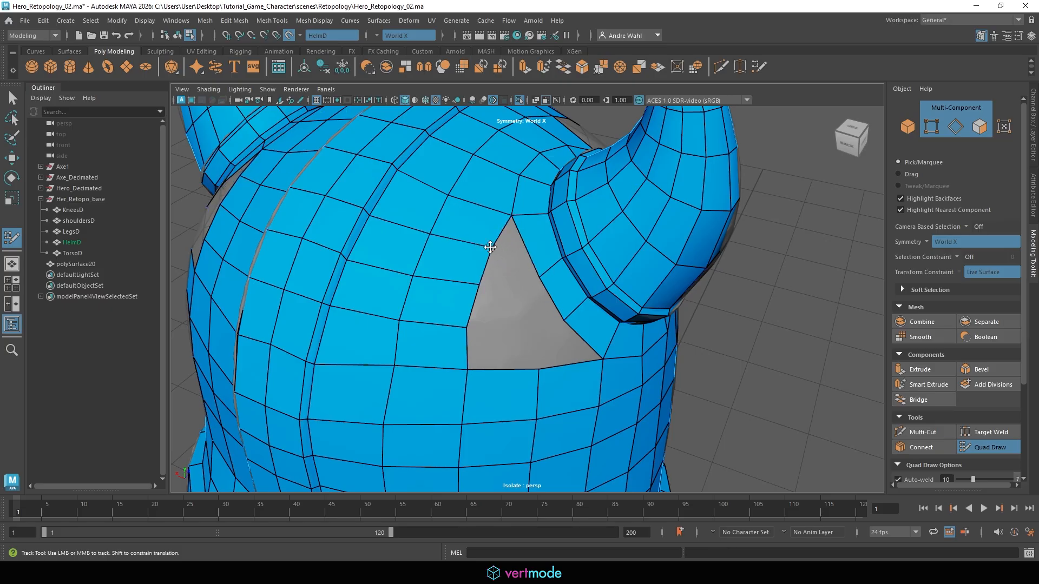
Step: Close the remaining rear gap with faces between the second column, the horn's flange and the side rows, including a triangle at the flange's lower corner
{"action": "left_click_drag", "start_coordinate": [518, 269], "coordinate": [418, 276], "text": "alt"}
{"action": "right_click_drag", "start_coordinate": [418, 276], "coordinate": [529, 287], "text": "alt"}
{"action": "left_click", "coordinate": [446, 258], "text": "shift"}
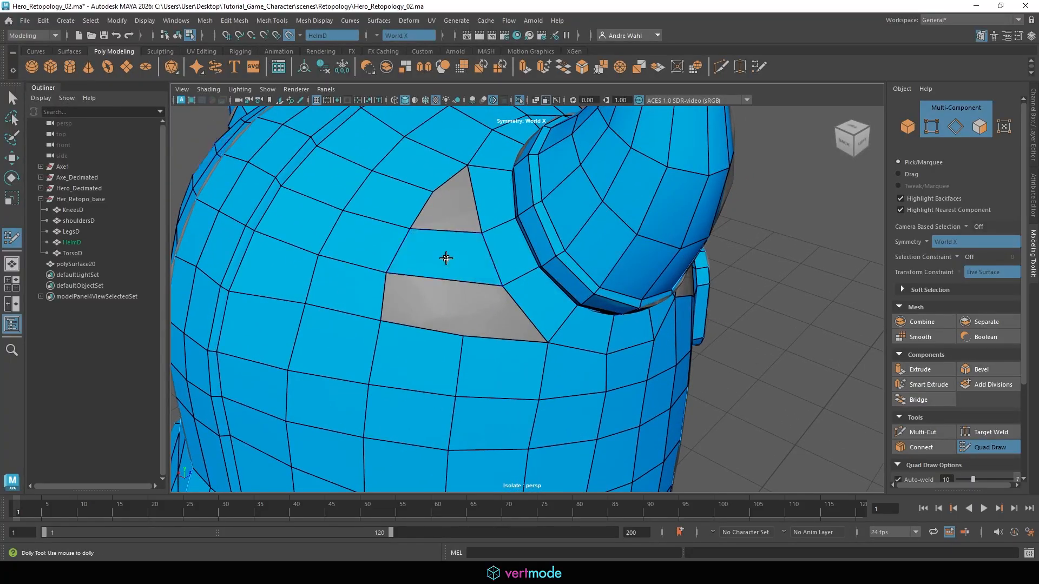
{"action": "left_click_drag", "start_coordinate": [519, 256], "coordinate": [526, 266], "text": "alt"}
{"action": "right_click_drag", "start_coordinate": [526, 266], "coordinate": [441, 244], "text": "alt"}
{"action": "left_click_drag", "start_coordinate": [441, 243], "coordinate": [451, 262], "text": "alt"}
{"action": "left_click", "coordinate": [426, 242], "text": "ctrl+shift"}
{"action": "left_click", "coordinate": [451, 262], "text": "shift"}
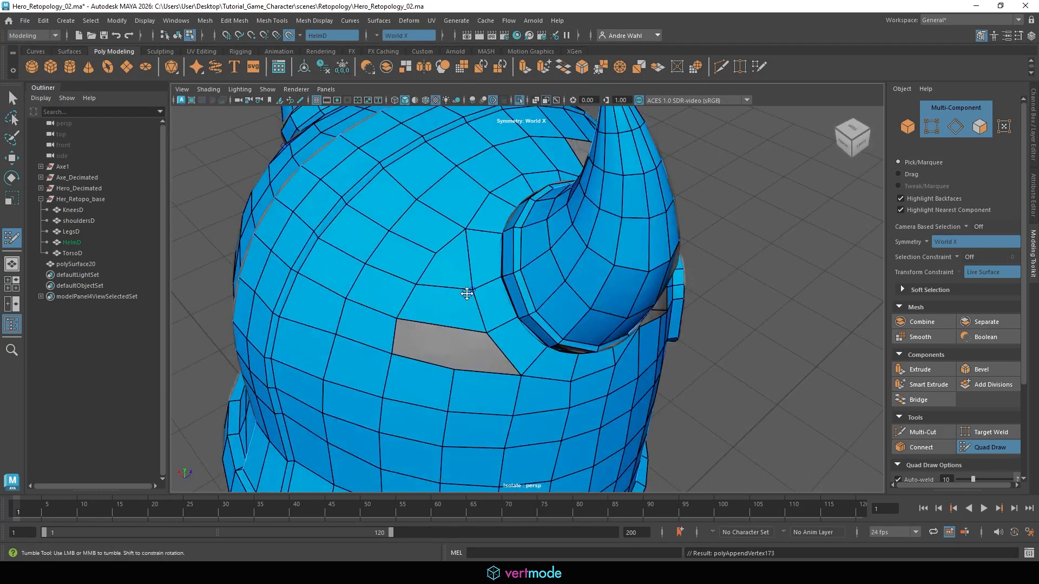
{"action": "left_click", "coordinate": [429, 333], "text": "shift"}
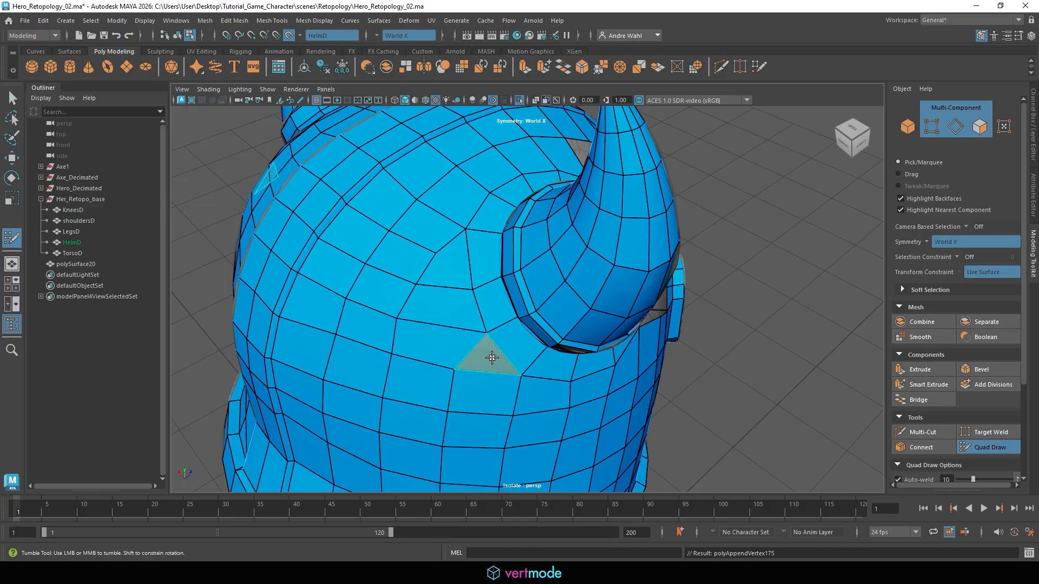
{"action": "left_click", "coordinate": [490, 357], "text": "shift"}
Step: Relax the newly filled faces behind the horn to even out their spacing
{"action": "mouse_move", "coordinate": [472, 344]}
{"action": "left_mouse_down", "text": "shift"}
{"action": "mouse_move", "coordinate": [434, 335]}
{"action": "mouse_move", "coordinate": [402, 213]}
{"action": "mouse_move", "coordinate": [435, 290]}
{"action": "left_mouse_up", "text": "shift"}
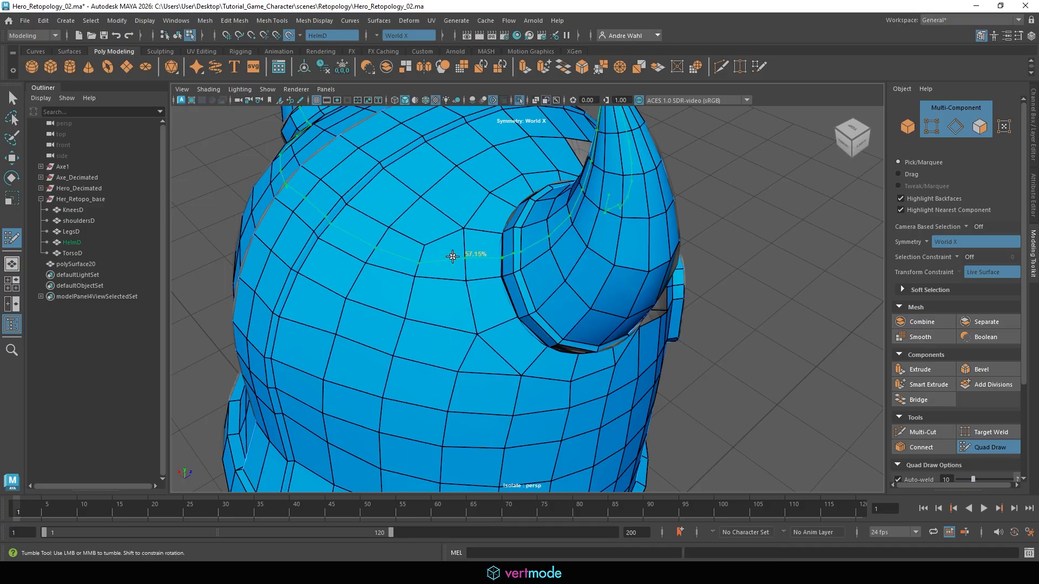
{"action": "left_click_drag", "start_coordinate": [429, 244], "coordinate": [411, 310], "text": "shift"}
{"action": "scroll", "coordinate": [478, 254], "scroll_direction": "down", "scroll_amount": 3}
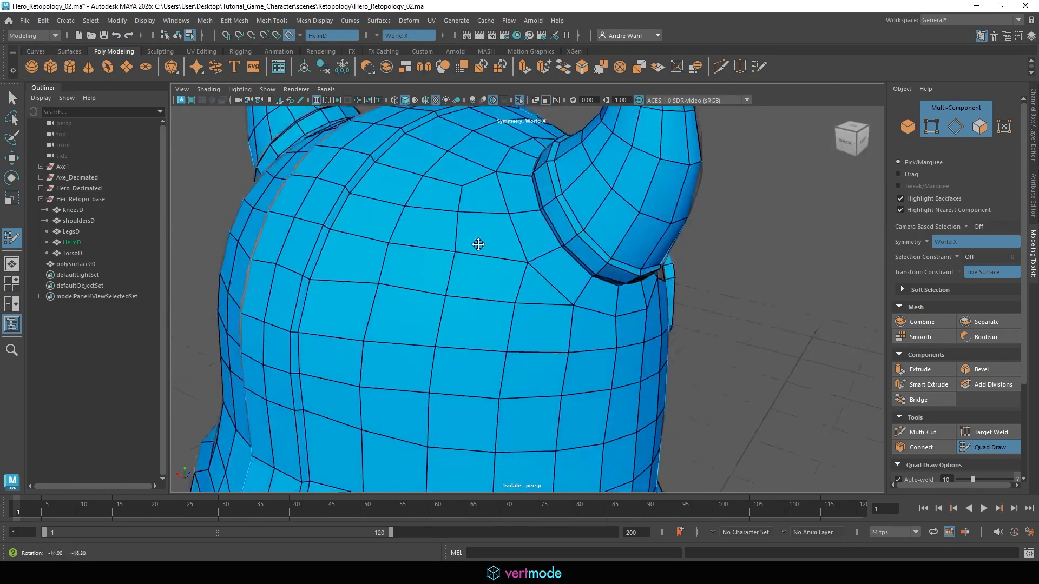
Step: Delete the adjoining faces on the crown just behind the horn's flange
{"action": "left_click_drag", "start_coordinate": [477, 254], "coordinate": [489, 282], "text": "alt"}
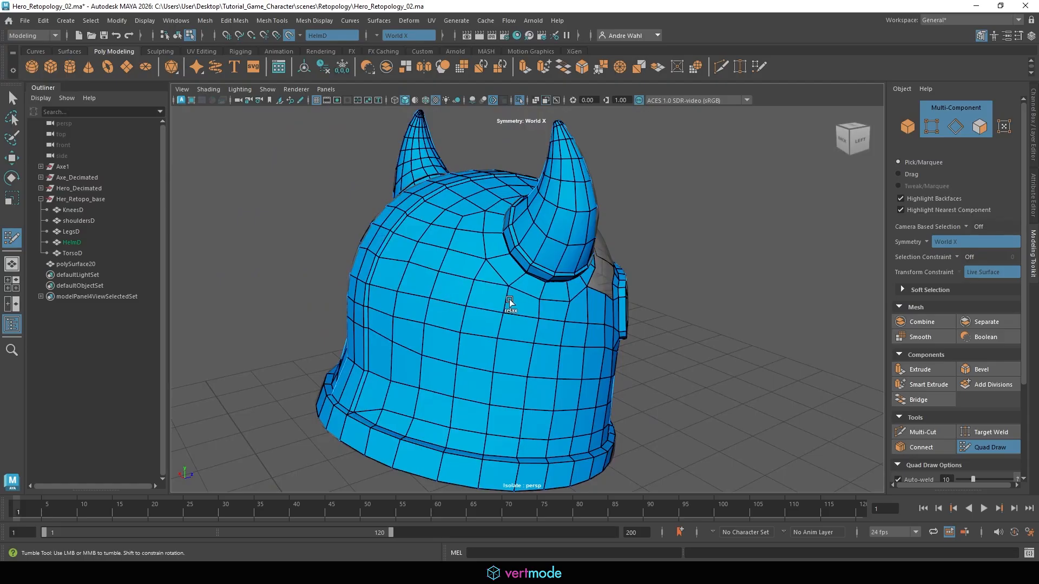
{"action": "left_click_drag", "start_coordinate": [476, 288], "coordinate": [489, 320], "text": "alt"}
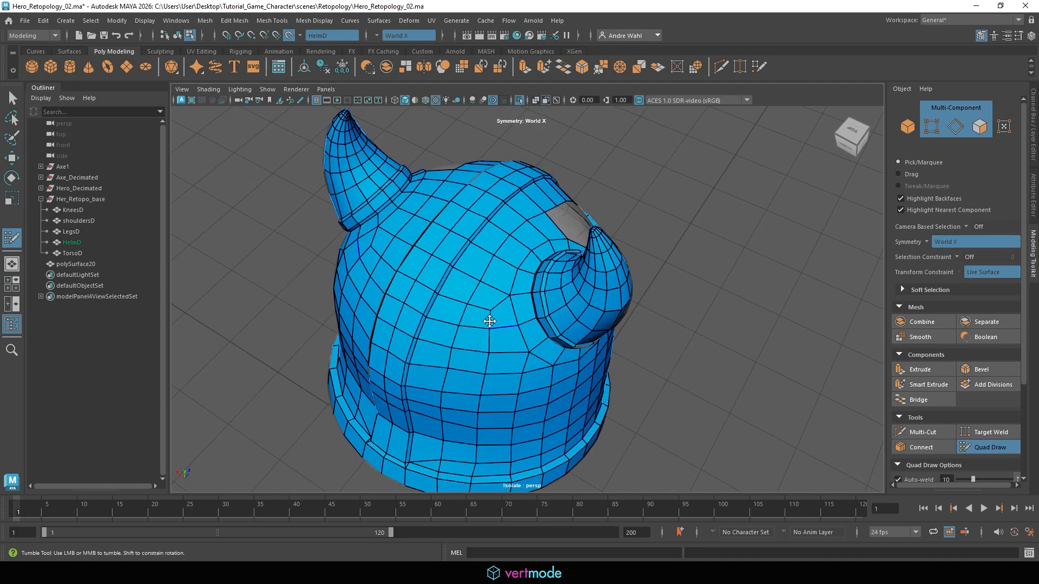
{"action": "scroll", "coordinate": [487, 318], "scroll_direction": "up", "scroll_amount": 3}
{"action": "left_click", "coordinate": [491, 297], "text": "ctrl+shift"}
{"action": "left_click", "coordinate": [472, 277], "text": "ctrl+shift"}
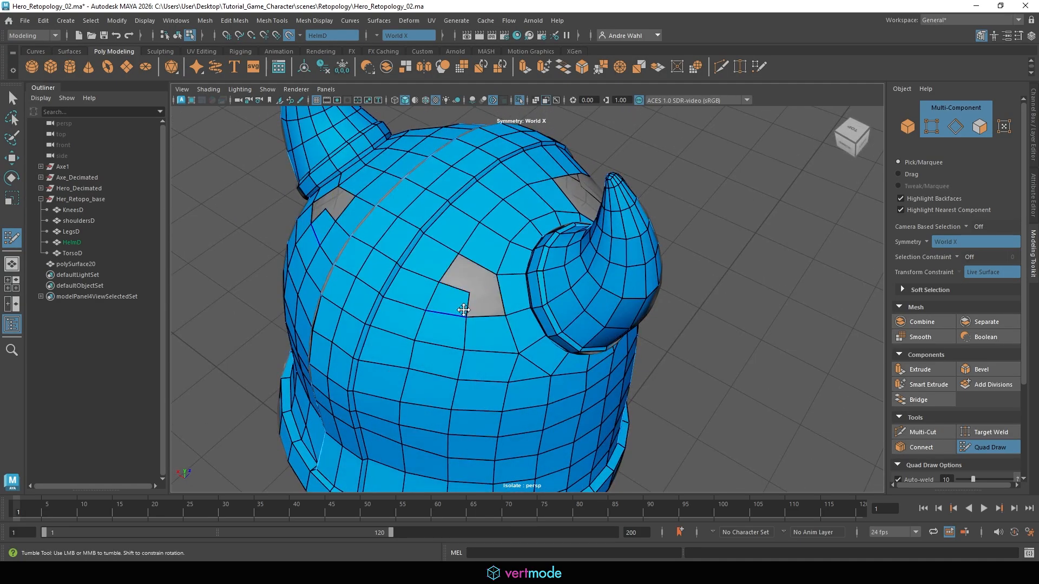
{"action": "scroll", "coordinate": [466, 289], "scroll_direction": "up", "scroll_amount": 2}
{"action": "scroll", "coordinate": [482, 279], "scroll_direction": "down", "scroll_amount": 3}
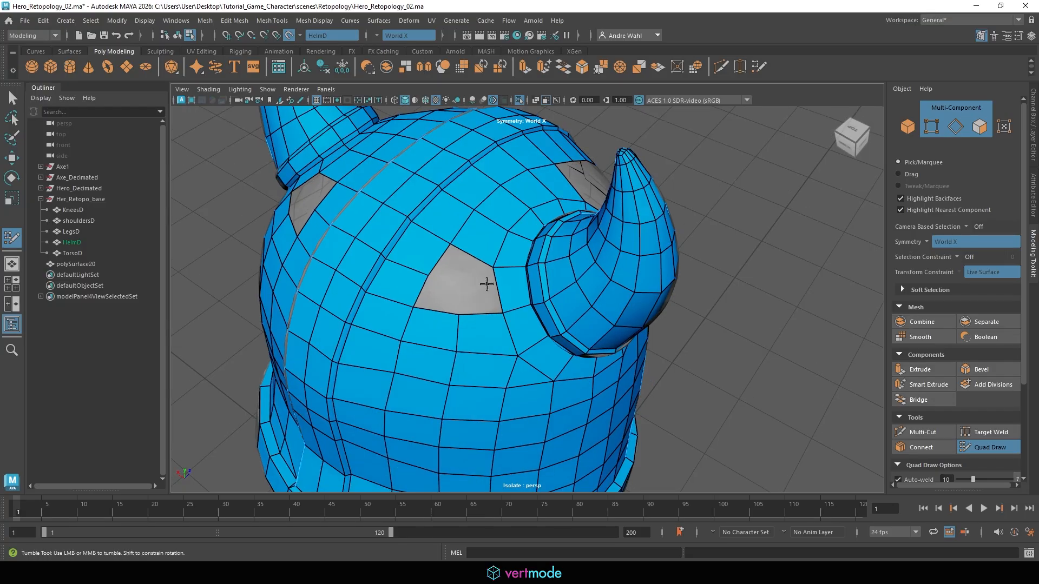
{"action": "scroll", "coordinate": [475, 284], "scroll_direction": "up", "scroll_amount": 3}
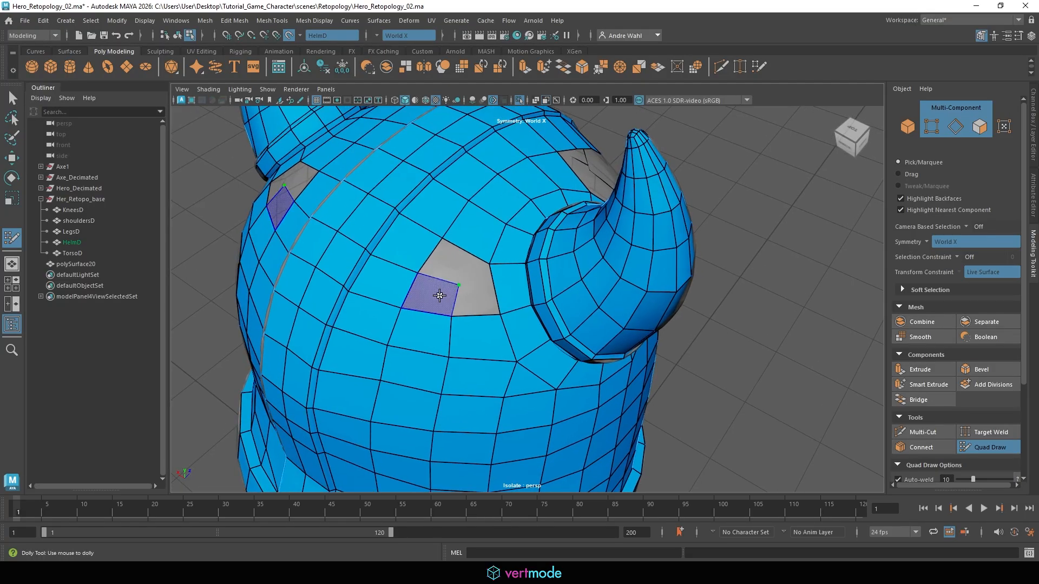
Step: Refill the opening behind the horn with new faces joining the crown columns to the flange's border
{"action": "left_click", "coordinate": [430, 292], "text": "shift"}
{"action": "left_click", "coordinate": [474, 300], "text": "shift"}
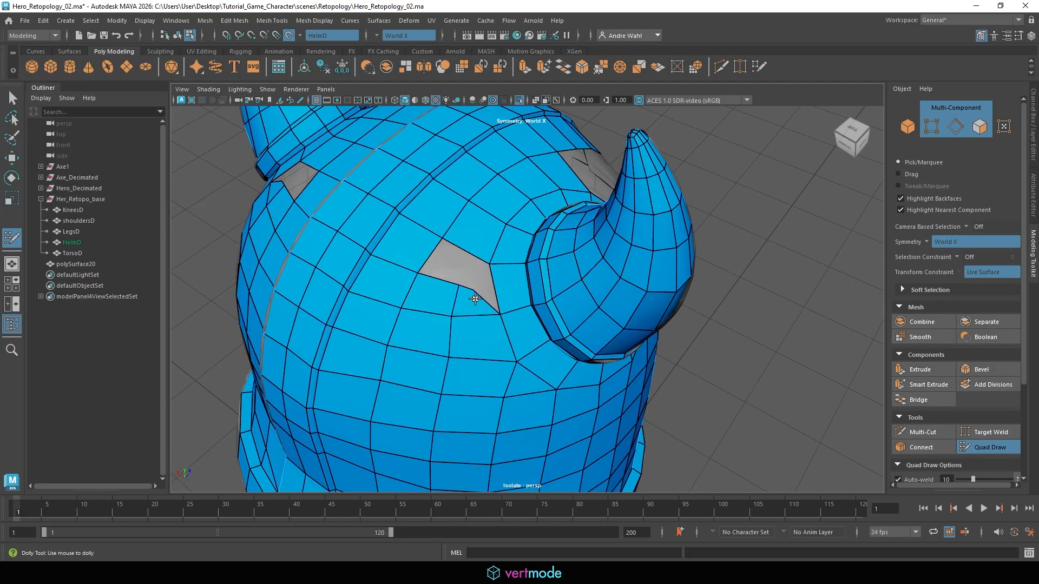
{"action": "key", "text": "ctrl+z"}
{"action": "left_click", "coordinate": [476, 277], "text": "shift"}
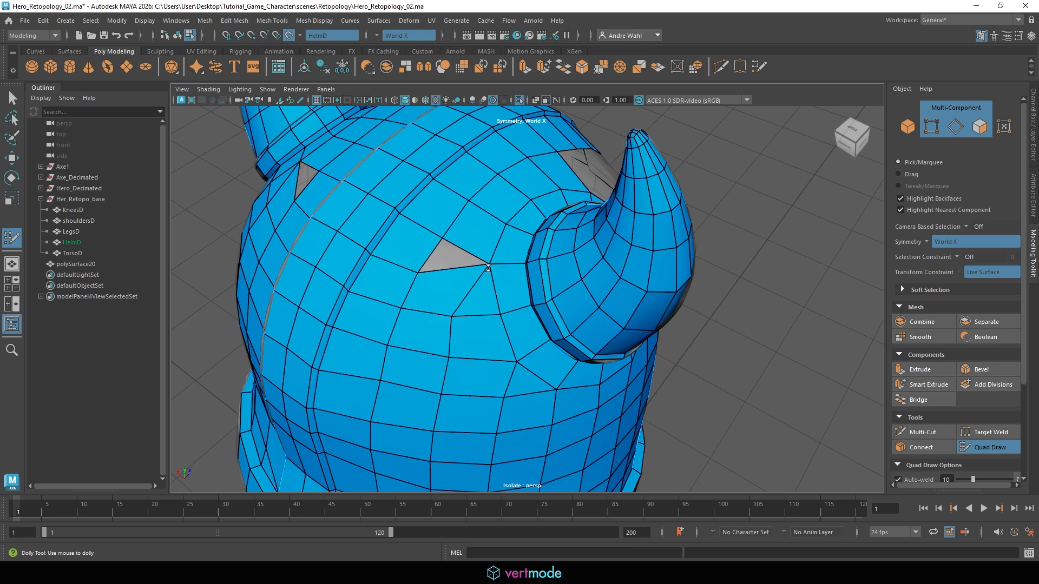
{"action": "left_click", "coordinate": [445, 261], "text": "shift"}
{"action": "mouse_move", "coordinate": [447, 281]}
{"action": "left_mouse_down", "text": "alt"}
{"action": "mouse_move", "coordinate": [446, 304]}
{"action": "mouse_move", "coordinate": [397, 255]}
{"action": "mouse_move", "coordinate": [406, 232]}
{"action": "mouse_move", "coordinate": [413, 238]}
{"action": "left_mouse_up", "text": "alt"}
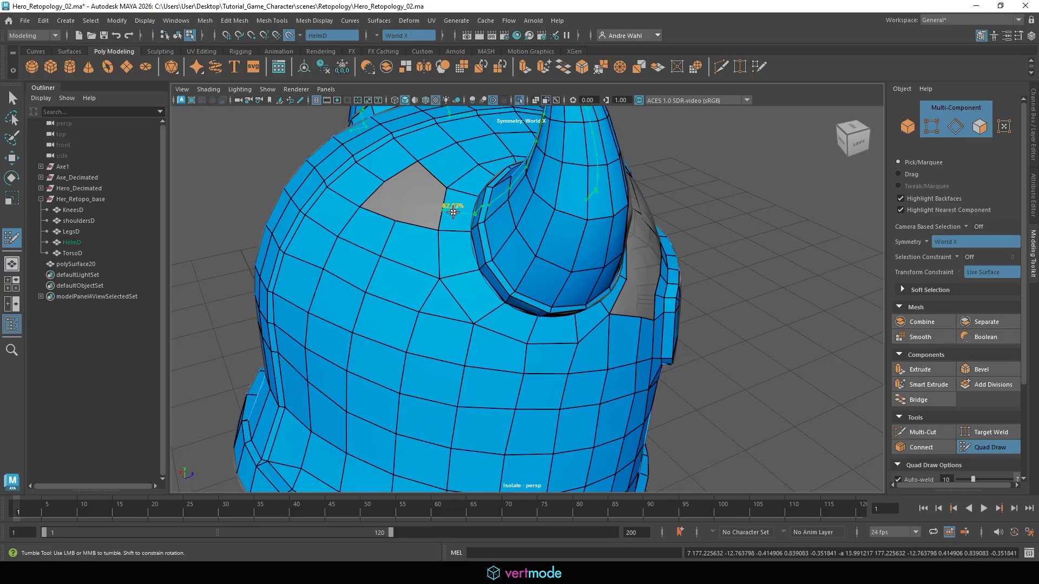
{"action": "left_click", "coordinate": [428, 212], "text": "shift"}
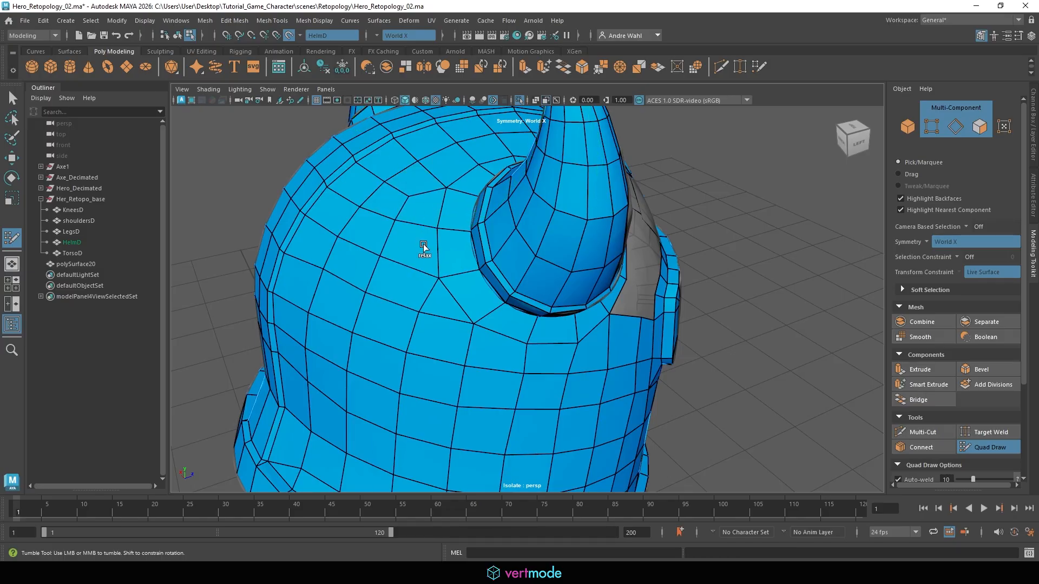
Step: Fill the missing quad in the crown's front column above the visor and add another quad beside it toward the horn
{"action": "right_click_drag", "start_coordinate": [448, 278], "coordinate": [641, 252], "text": "alt"}
{"action": "left_click_drag", "start_coordinate": [417, 261], "coordinate": [443, 274], "text": "alt"}
{"action": "right_click_drag", "start_coordinate": [487, 281], "coordinate": [410, 285], "text": "alt"}
{"action": "left_click_drag", "start_coordinate": [410, 285], "coordinate": [305, 302], "text": "alt"}
{"action": "right_click_drag", "start_coordinate": [368, 292], "coordinate": [559, 270], "text": "alt"}
{"action": "mouse_move", "coordinate": [560, 270]}
{"action": "left_mouse_down", "text": "alt"}
{"action": "mouse_move", "coordinate": [568, 283]}
{"action": "mouse_move", "coordinate": [554, 272]}
{"action": "left_mouse_up", "text": "alt"}
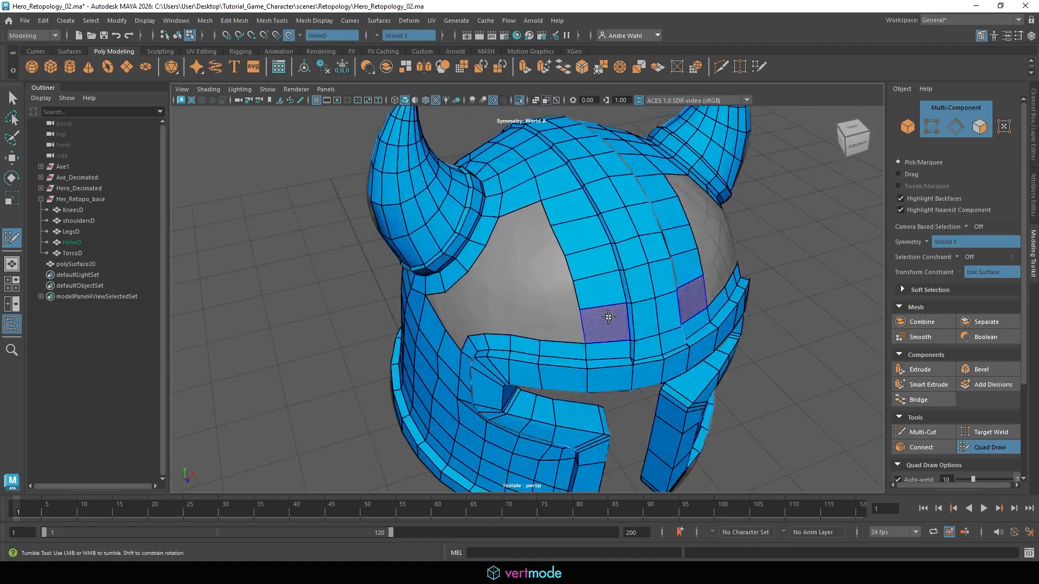
{"action": "left_click", "coordinate": [607, 318], "text": "shift"}
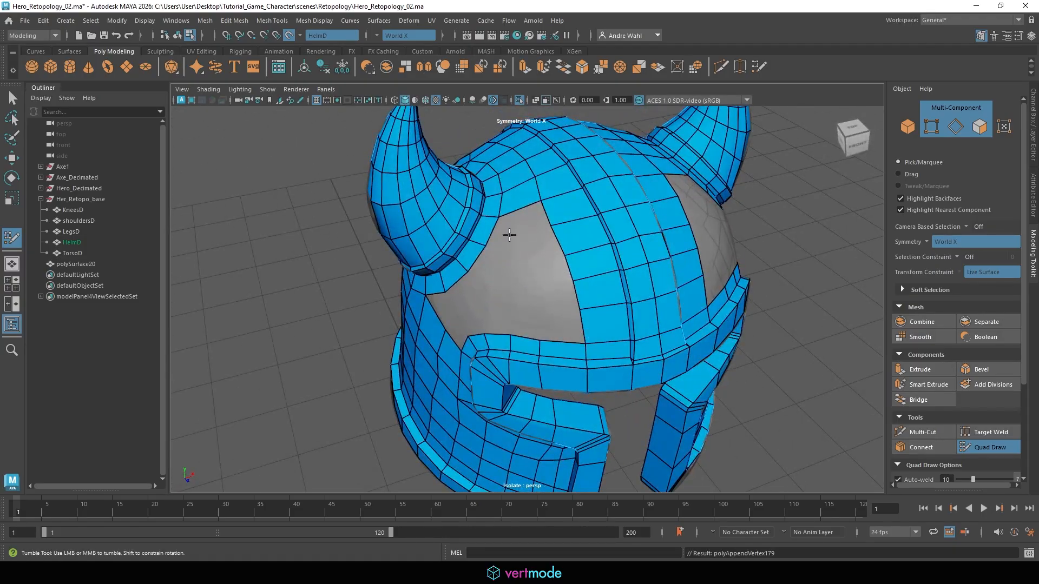
{"action": "left_click", "coordinate": [533, 311]}
{"action": "left_click", "coordinate": [569, 319], "text": "shift"}
Step: Fill the remaining faces of the row above the visor rim, back to the horn's flange and side rows
{"action": "left_click_drag", "start_coordinate": [513, 325], "coordinate": [607, 281], "text": "alt"}
{"action": "right_click_drag", "start_coordinate": [612, 289], "coordinate": [705, 297], "text": "alt"}
{"action": "left_click", "coordinate": [494, 269]}
{"action": "left_click", "coordinate": [495, 293], "text": "shift"}
{"action": "left_click", "coordinate": [486, 281], "text": "shift"}
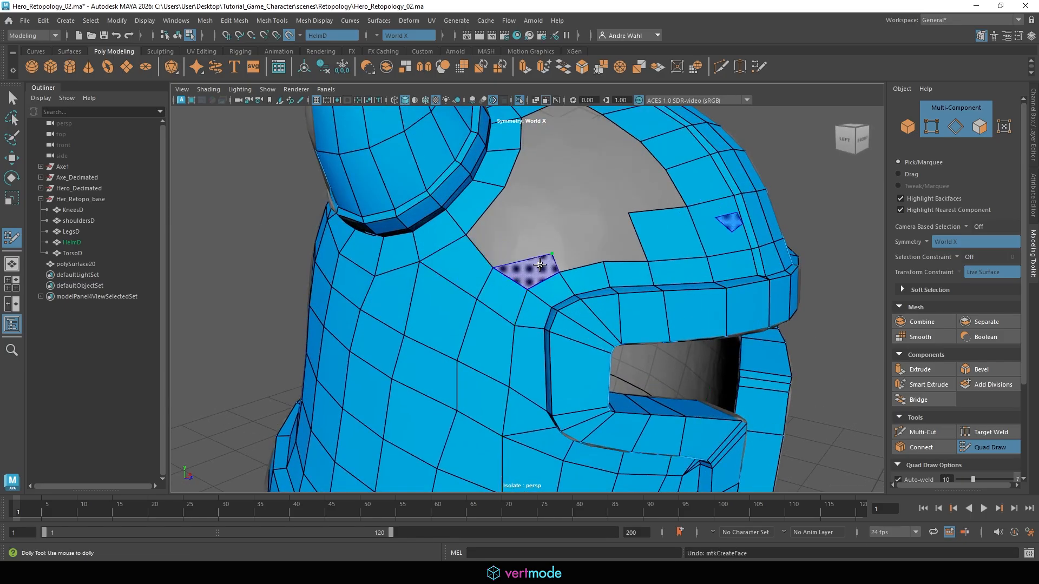
{"action": "left_click", "coordinate": [507, 230], "text": "shift"}
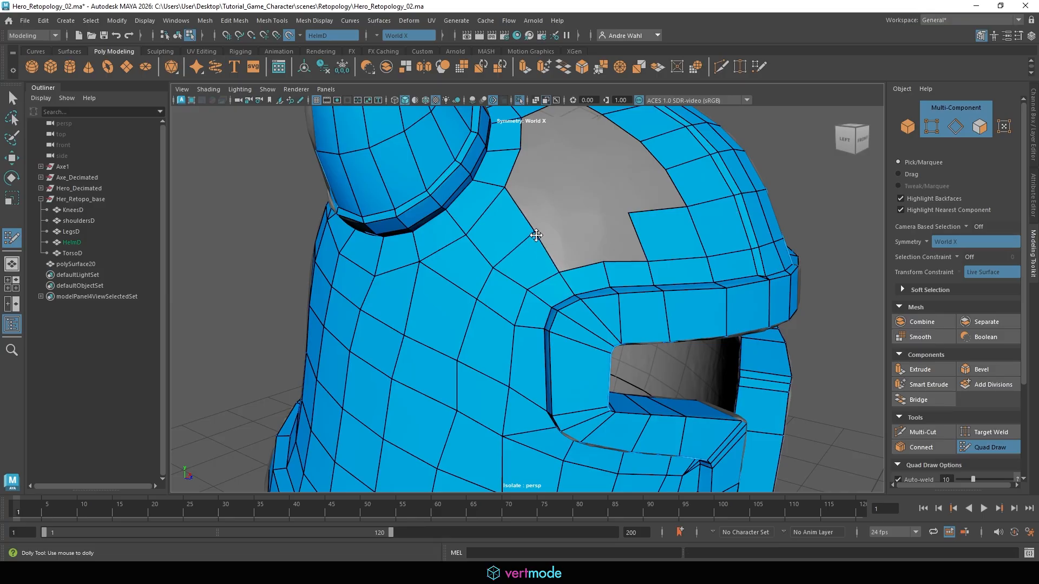
{"action": "left_click", "coordinate": [576, 245], "text": "shift"}
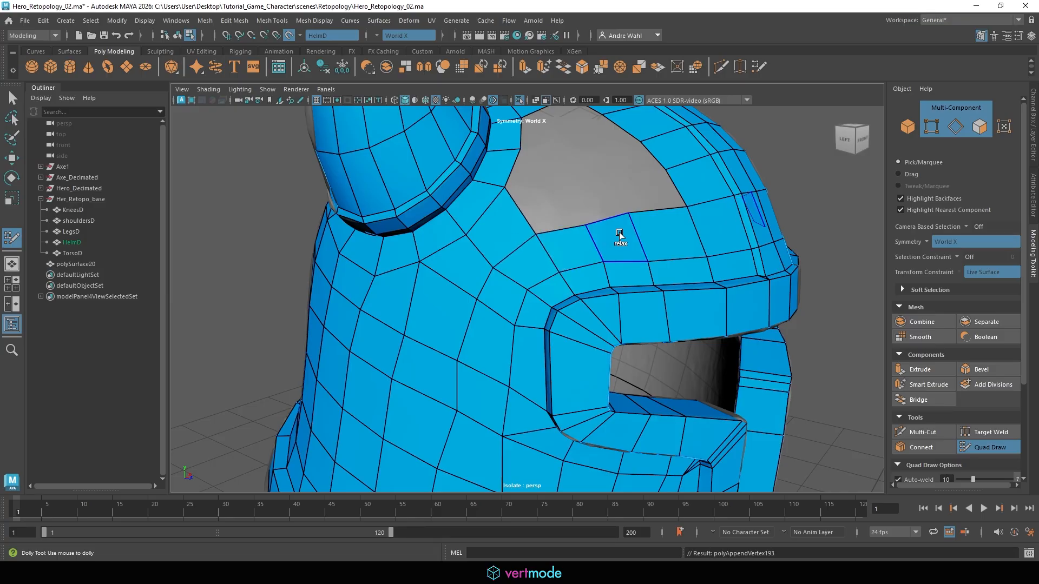
Step: Fill a second row of quads above the visor between the horn's flange and the crown column
{"action": "left_click_drag", "start_coordinate": [620, 232], "coordinate": [610, 234], "text": "alt"}
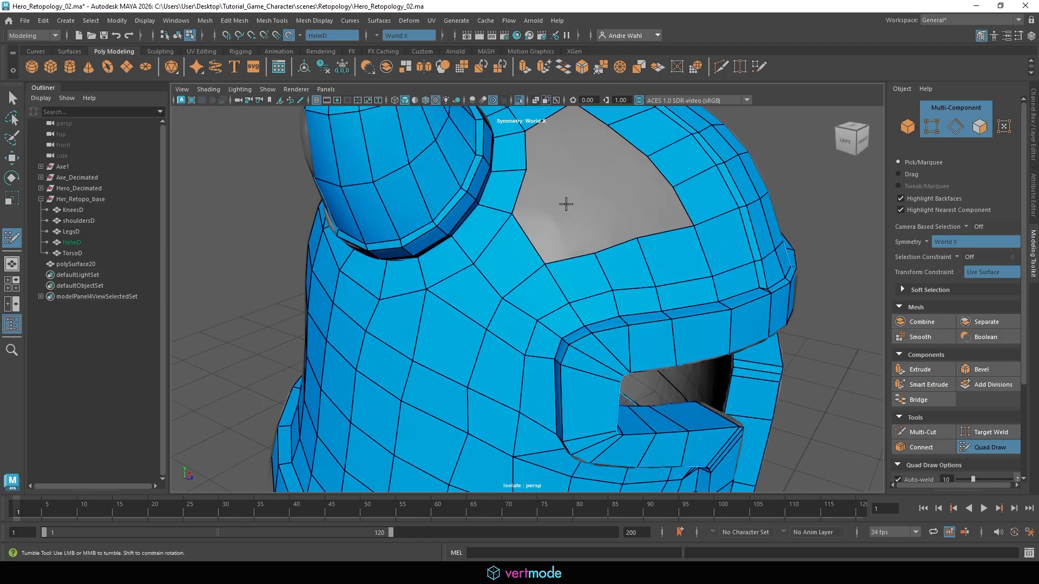
{"action": "left_click", "coordinate": [547, 236], "text": "shift"}
{"action": "left_click_drag", "start_coordinate": [597, 232], "coordinate": [598, 226], "text": "alt"}
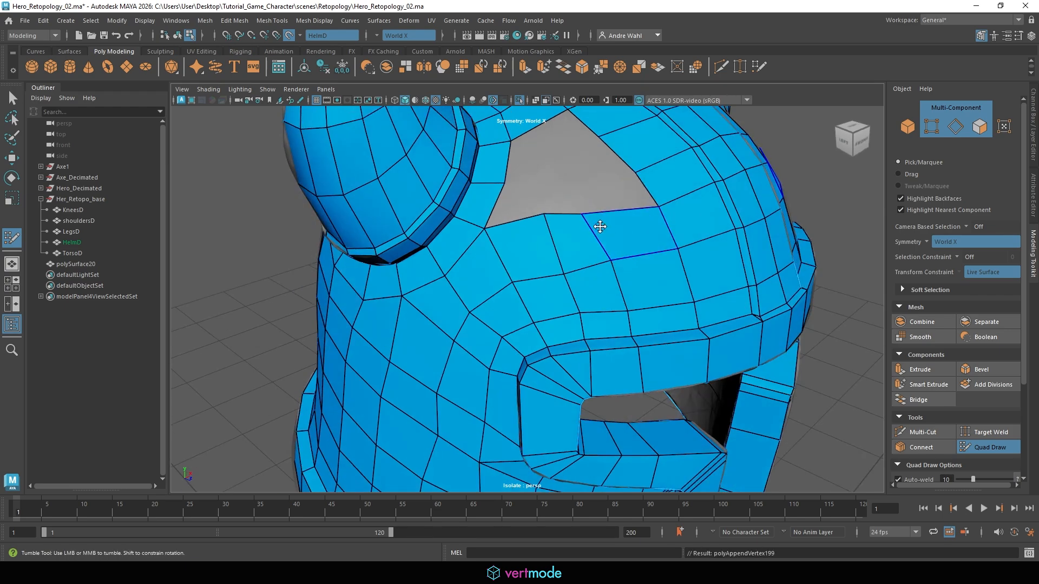
Step: Try to fill a small face at the upper corner of the front gap
{"action": "mouse_move", "coordinate": [580, 250]}
{"action": "left_mouse_down", "text": "alt"}
{"action": "mouse_move", "coordinate": [564, 245]}
{"action": "mouse_move", "coordinate": [497, 272]}
{"action": "left_mouse_up", "text": "alt"}
{"action": "right_click_drag", "start_coordinate": [649, 238], "coordinate": [620, 303], "text": "alt"}
{"action": "left_click_drag", "start_coordinate": [619, 306], "coordinate": [625, 271], "text": "alt"}
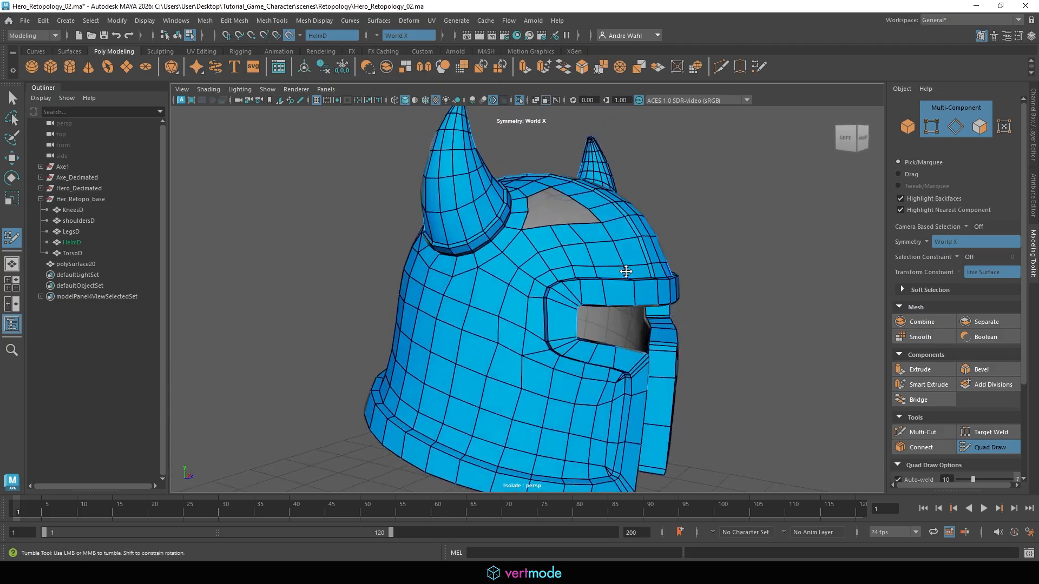
{"action": "left_click_drag", "start_coordinate": [582, 241], "coordinate": [545, 297], "text": "alt"}
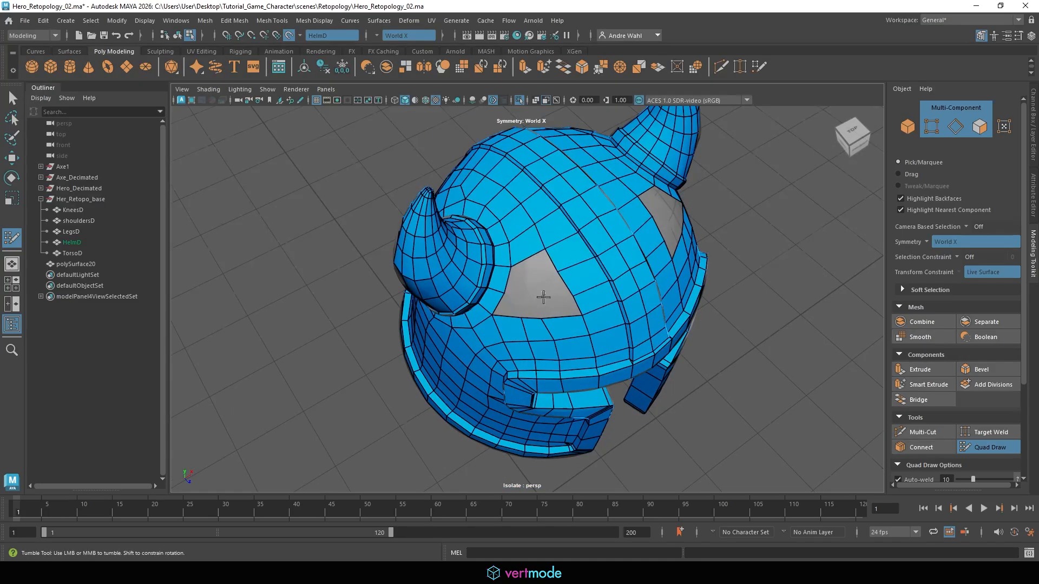
{"action": "right_click_drag", "start_coordinate": [545, 297], "coordinate": [622, 262], "text": "alt"}
{"action": "left_click_drag", "start_coordinate": [622, 262], "coordinate": [627, 248], "text": "alt"}
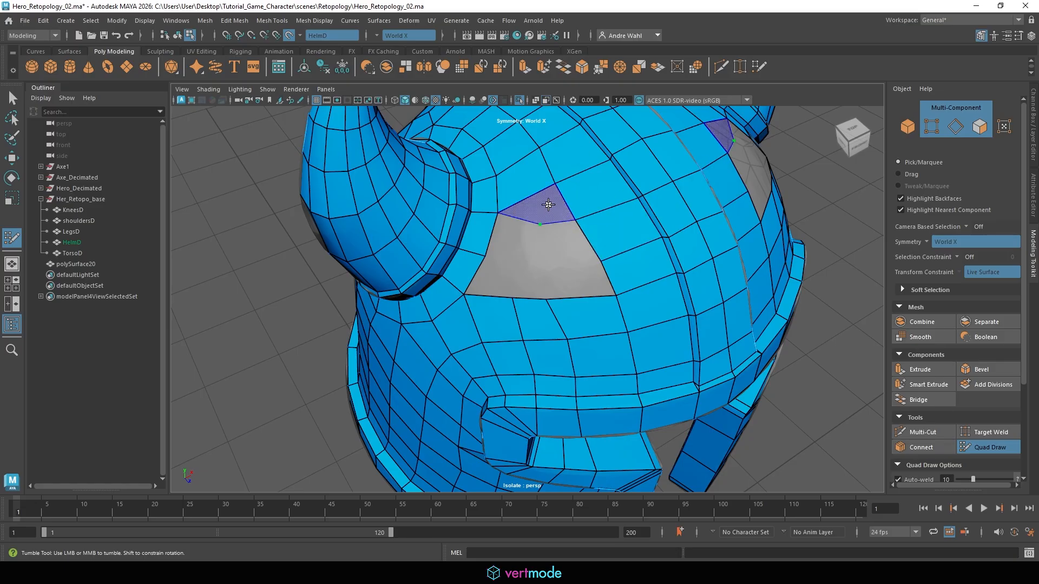
{"action": "left_click", "coordinate": [537, 223], "text": "shift"}
Step: Nudge a vertex in the row below the front gap and fill quads along the gap's lower border up to the horn's flange
{"action": "mouse_move", "coordinate": [577, 236]}
{"action": "left_mouse_down", "text": "alt"}
{"action": "mouse_move", "coordinate": [568, 231]}
{"action": "mouse_move", "coordinate": [589, 266]}
{"action": "mouse_move", "coordinate": [560, 276]}
{"action": "left_mouse_up", "text": "alt"}
{"action": "left_click_drag", "start_coordinate": [540, 231], "coordinate": [547, 230]}
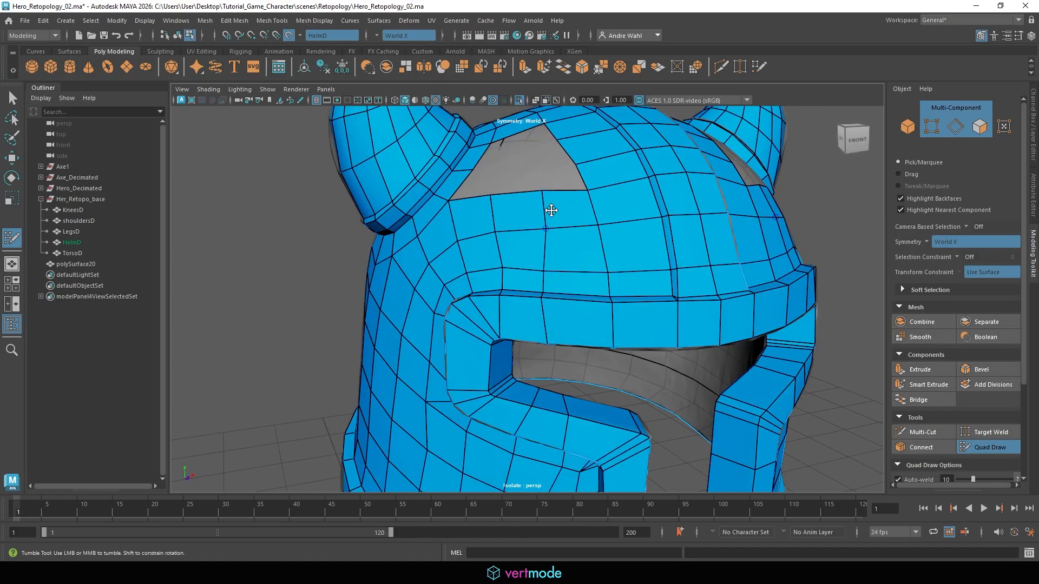
{"action": "left_click_drag", "start_coordinate": [539, 190], "coordinate": [557, 267], "text": "alt"}
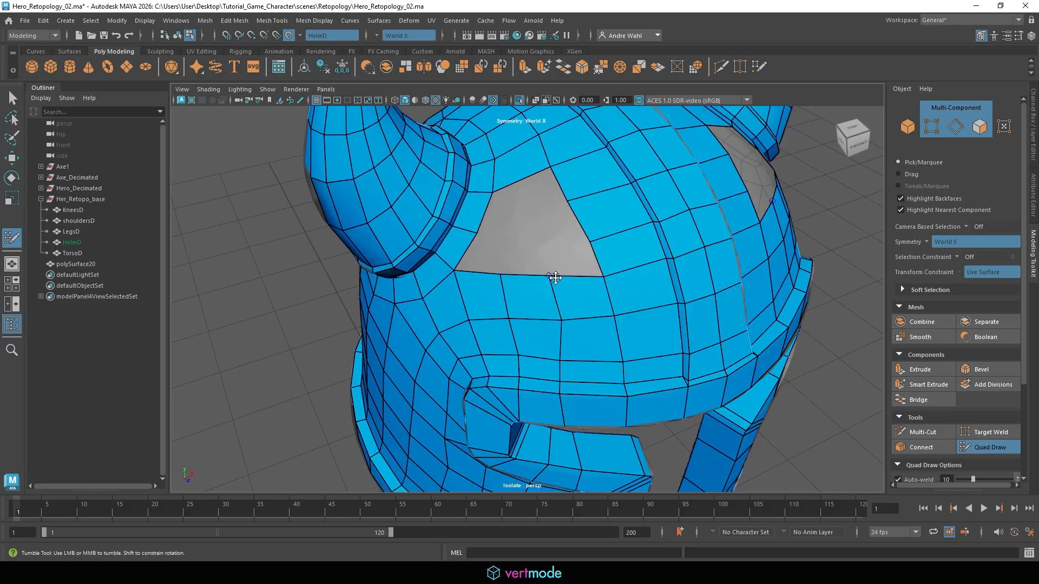
{"action": "left_click", "coordinate": [547, 238], "text": "shift"}
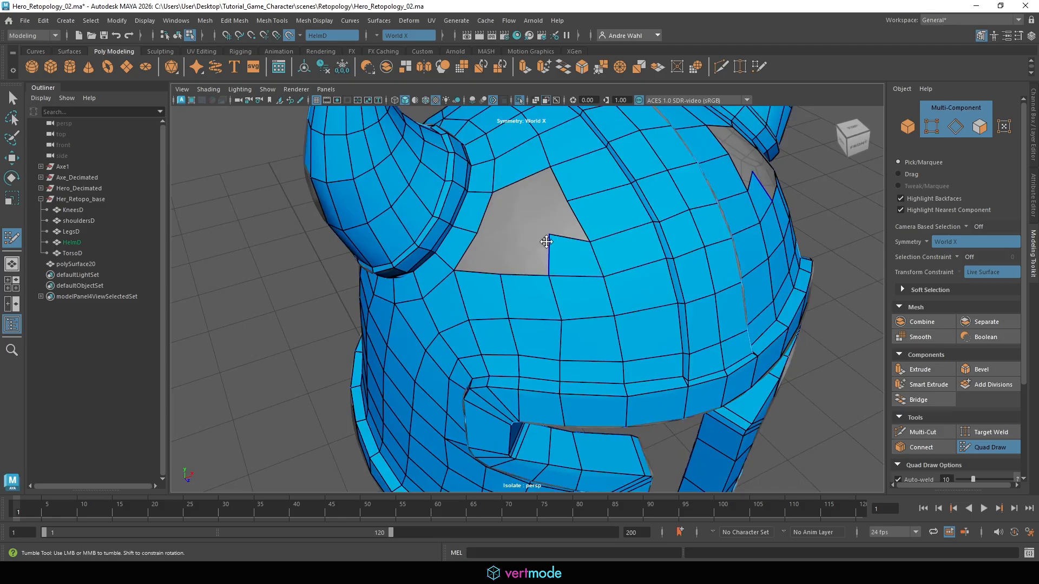
{"action": "left_click", "coordinate": [520, 225]}
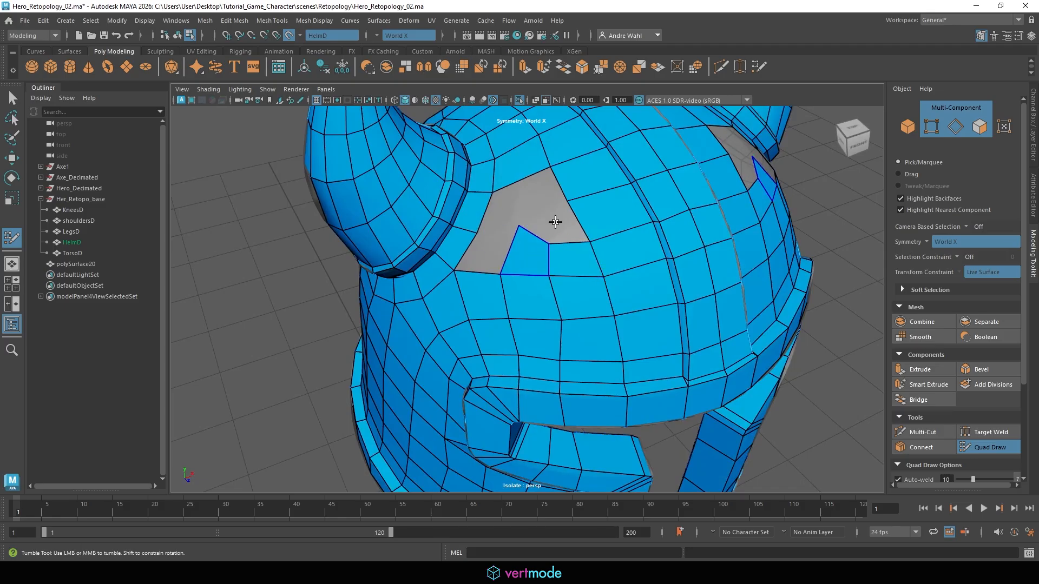
{"action": "left_click_drag", "start_coordinate": [557, 300], "coordinate": [550, 244], "text": "shift"}
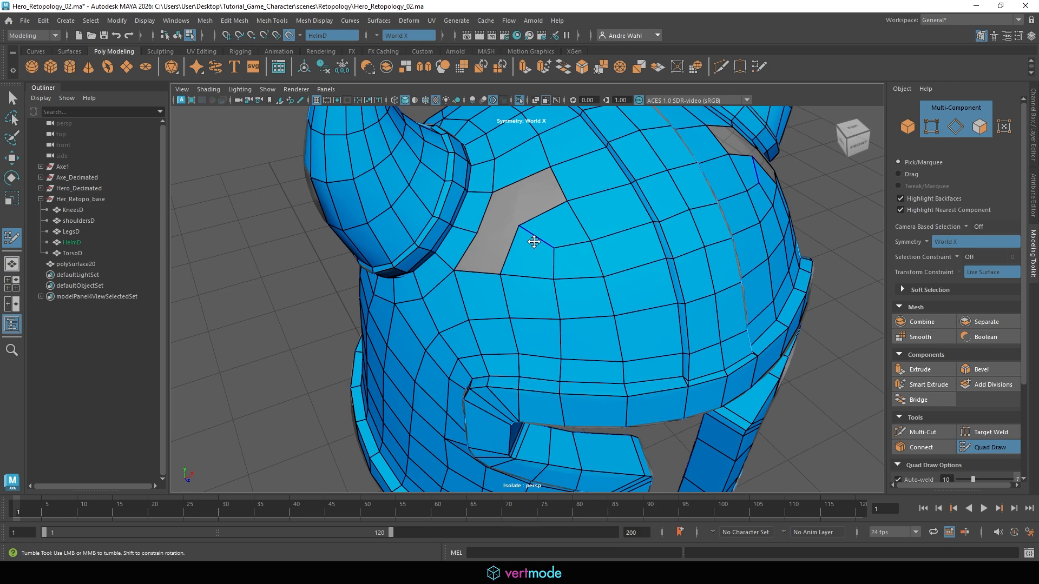
{"action": "left_click", "coordinate": [518, 256], "text": "shift"}
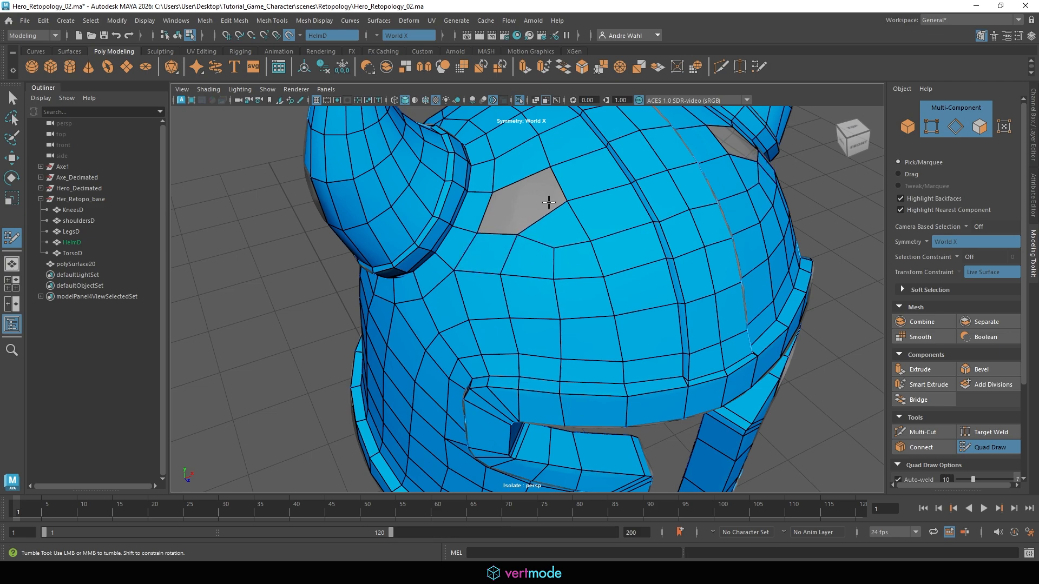
Step: Delete the face above the remaining front gap, refill the opening with two quads, and relax the surrounding faces
{"action": "left_click_drag", "start_coordinate": [568, 254], "coordinate": [519, 210], "text": "alt"}
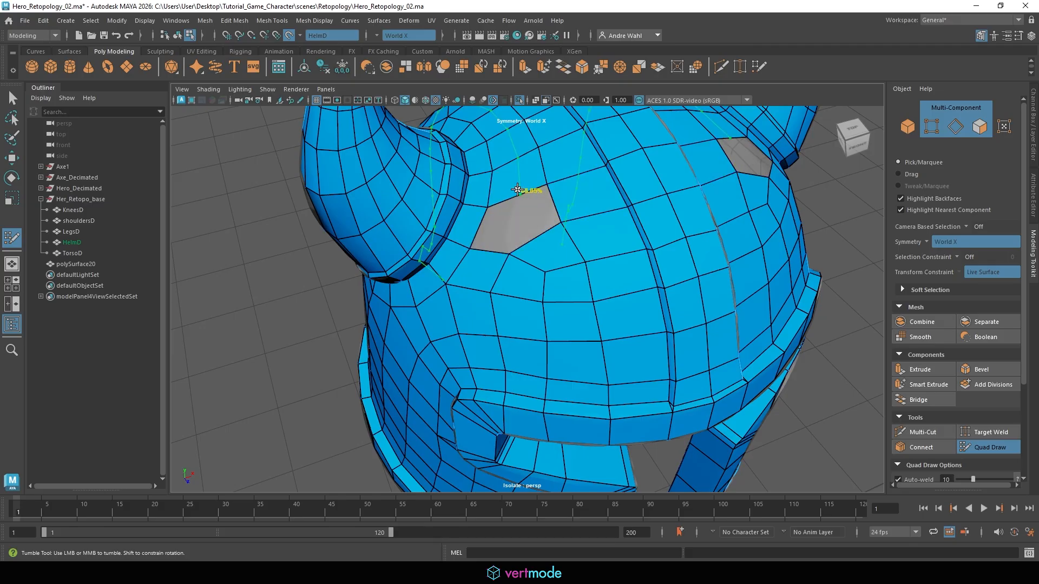
{"action": "left_click", "coordinate": [517, 181], "text": "ctrl+shift"}
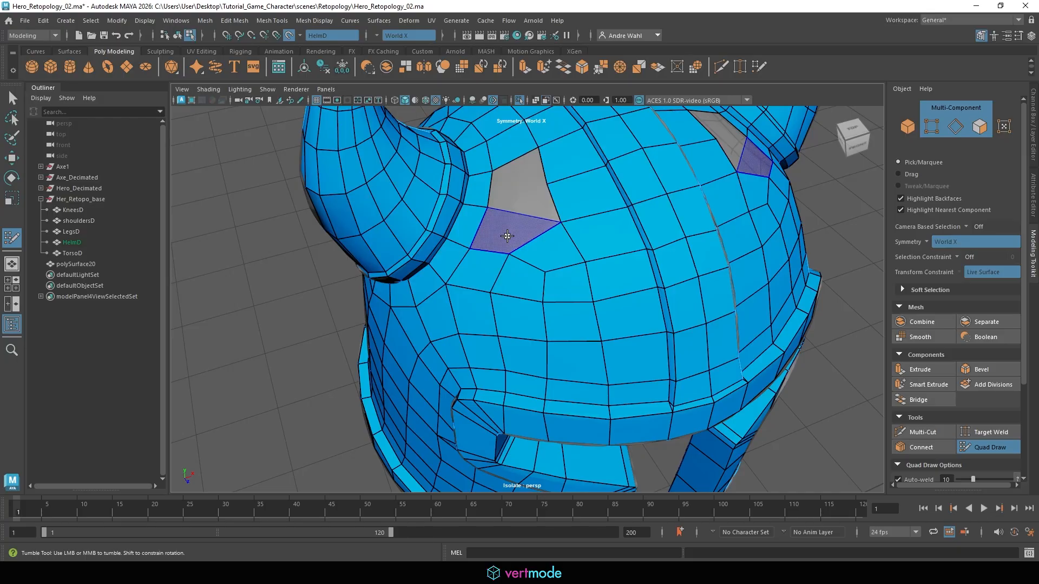
{"action": "left_click", "coordinate": [516, 193], "text": "shift"}
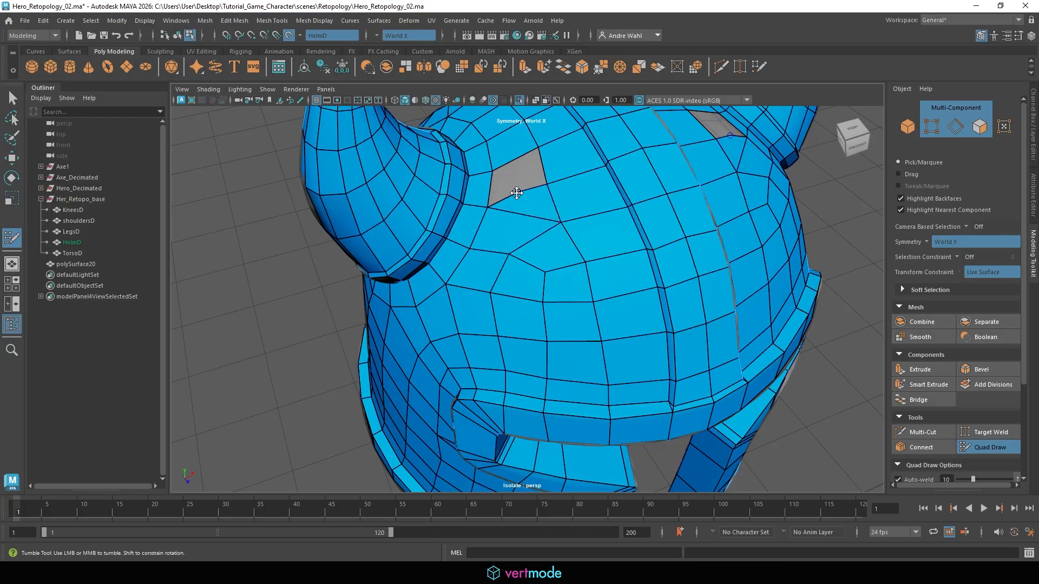
{"action": "left_click", "coordinate": [515, 176], "text": "shift"}
{"action": "mouse_move", "coordinate": [535, 213]}
{"action": "left_mouse_down", "text": "shift"}
{"action": "mouse_move", "coordinate": [538, 252]}
{"action": "mouse_move", "coordinate": [524, 208]}
{"action": "mouse_move", "coordinate": [510, 279]}
{"action": "mouse_move", "coordinate": [567, 299]}
{"action": "mouse_move", "coordinate": [543, 223]}
{"action": "mouse_move", "coordinate": [605, 169]}
{"action": "left_mouse_up", "text": "shift"}
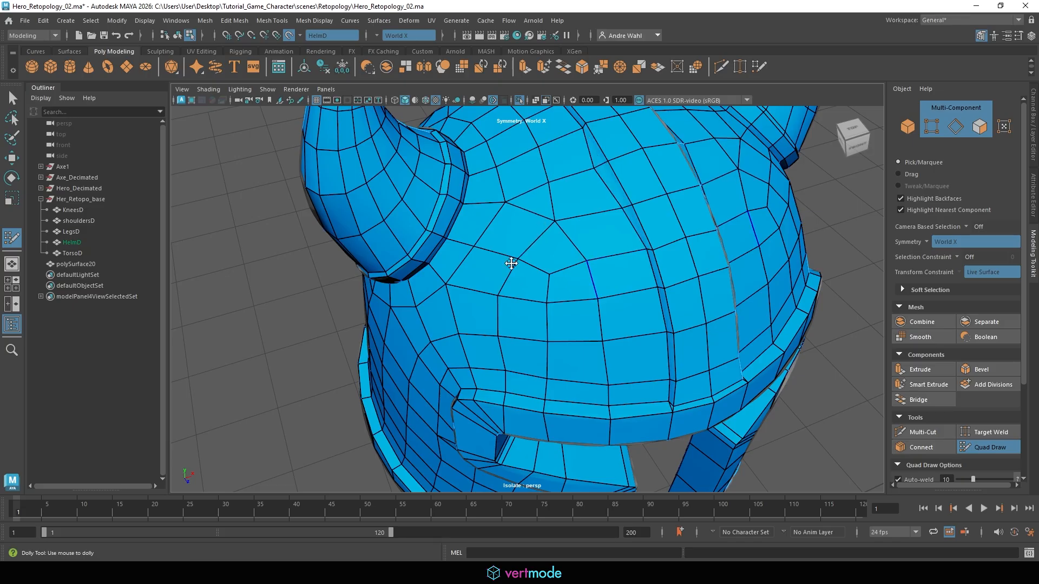
Step: Examine the filled helmet surface around the crown, horn and visor for gaps and uneven quad flow
{"action": "scroll", "coordinate": [543, 266], "scroll_direction": "down", "scroll_amount": 5}
{"action": "left_click_drag", "start_coordinate": [547, 267], "coordinate": [556, 292], "text": "alt"}
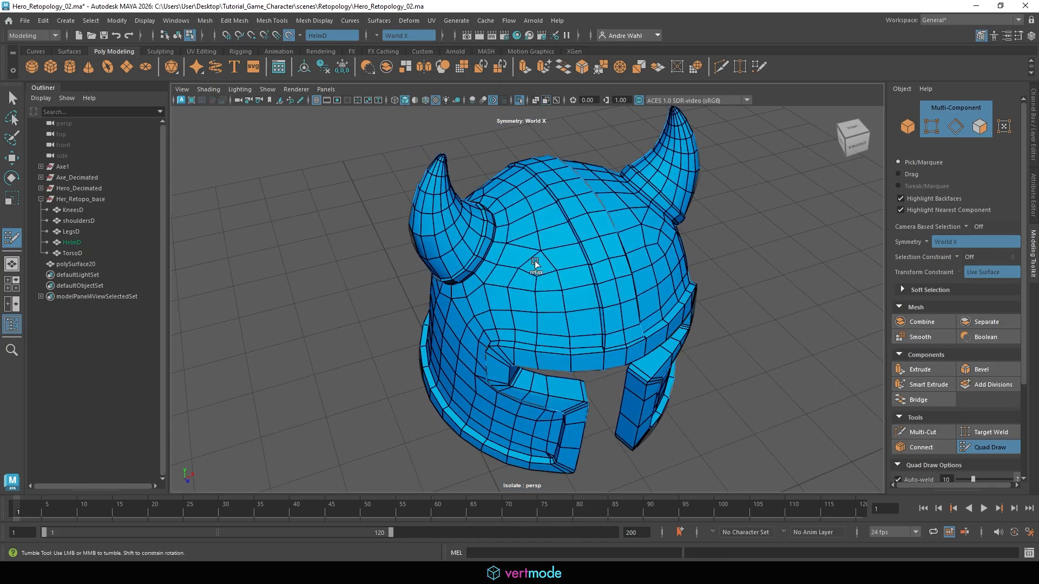
{"action": "left_click_drag", "start_coordinate": [530, 240], "coordinate": [642, 299], "text": "alt"}
{"action": "scroll", "coordinate": [642, 299], "scroll_direction": "up", "scroll_amount": 8}
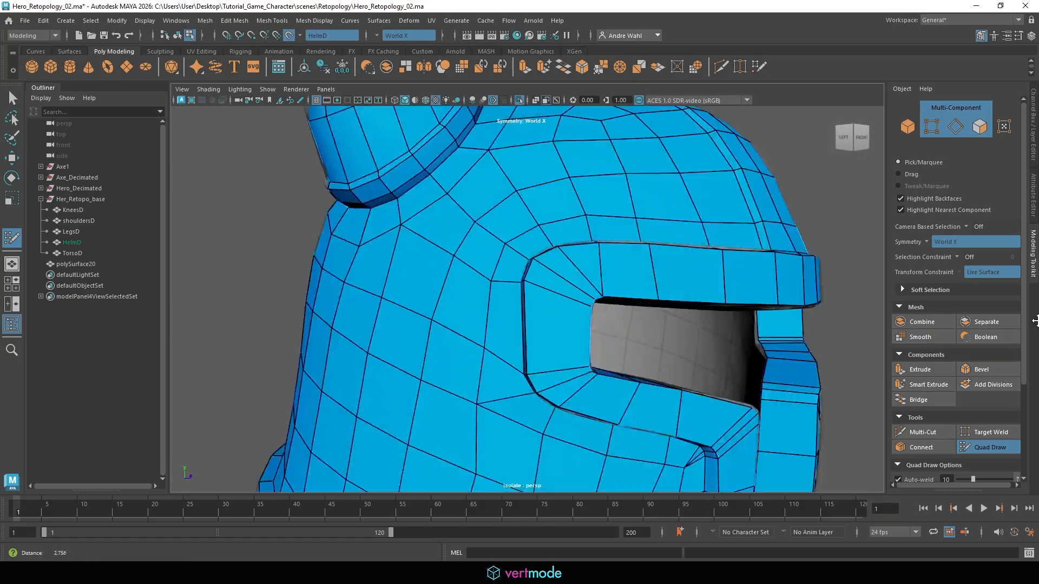
{"action": "middle_click_drag", "start_coordinate": [642, 299], "coordinate": [608, 259], "text": "alt"}
{"action": "right_click_drag", "start_coordinate": [608, 259], "coordinate": [541, 287], "text": "alt"}
{"action": "left_click_drag", "start_coordinate": [541, 287], "coordinate": [541, 320], "text": "alt"}
{"action": "right_click_drag", "start_coordinate": [541, 320], "coordinate": [573, 346], "text": "alt"}
Step: Move the vertex near the cheek plate's upper front corner backward, away from the corner, to even out the adjoining quads
{"action": "left_click_drag", "start_coordinate": [573, 346], "coordinate": [410, 355], "text": "alt"}
{"action": "right_click_drag", "start_coordinate": [410, 355], "coordinate": [619, 307], "text": "alt"}
{"action": "left_click_drag", "start_coordinate": [619, 307], "coordinate": [649, 304], "text": "alt"}
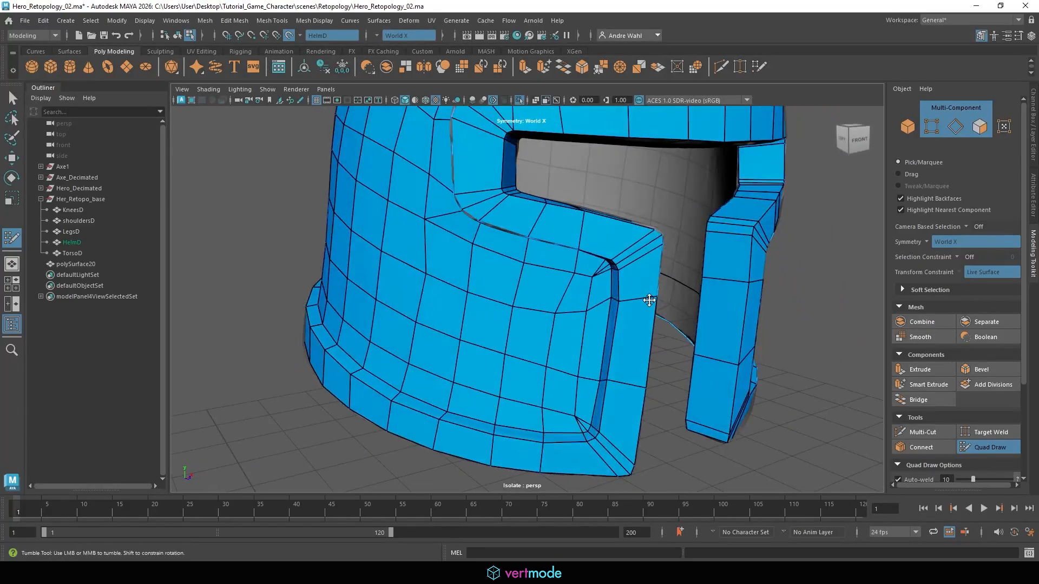
{"action": "right_click_drag", "start_coordinate": [649, 304], "coordinate": [676, 299], "text": "alt"}
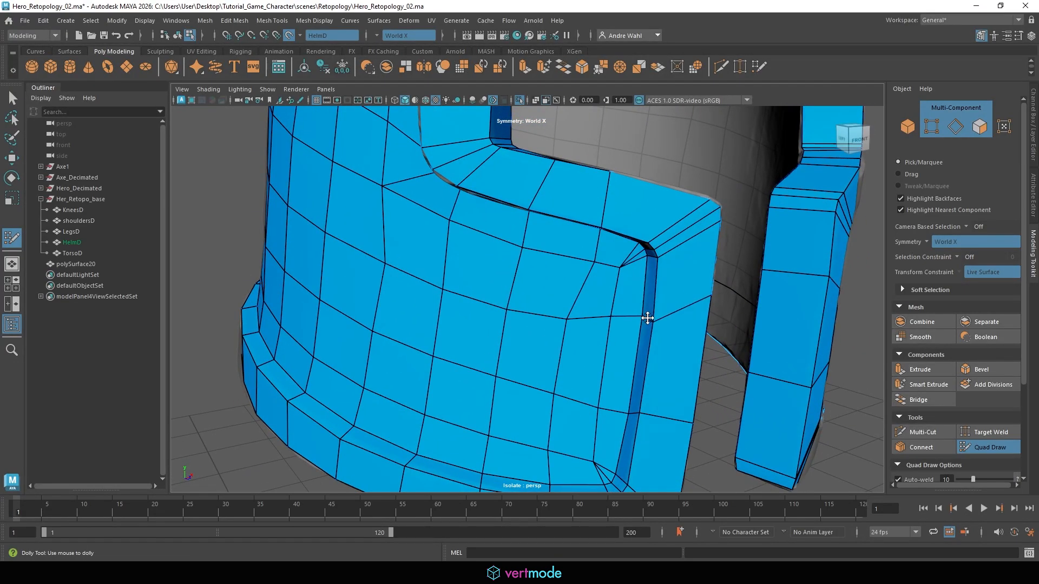
{"action": "left_click_drag", "start_coordinate": [647, 320], "coordinate": [556, 267], "text": "alt"}
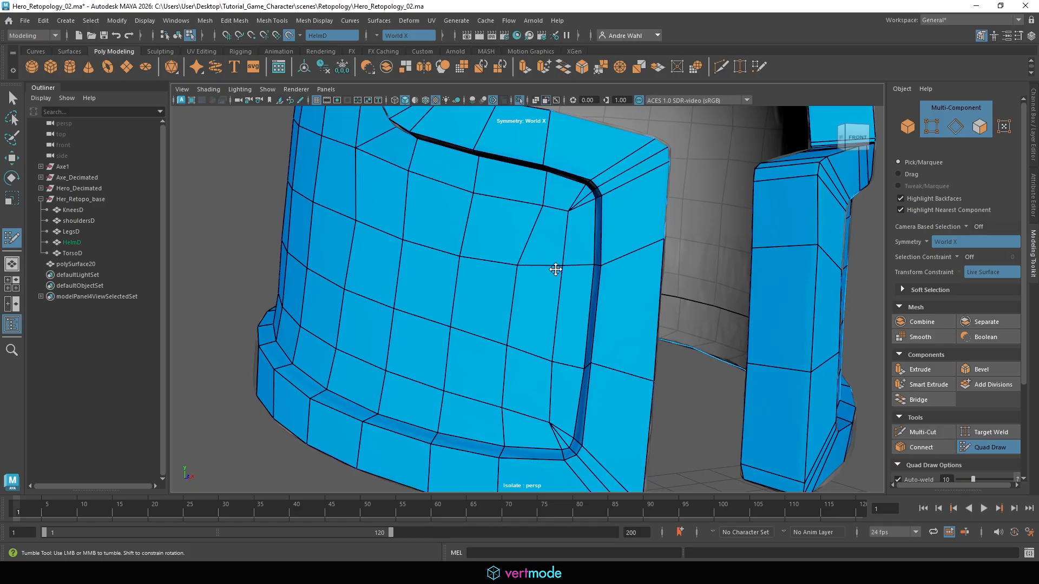
{"action": "left_click_drag", "start_coordinate": [542, 205], "coordinate": [523, 208]}
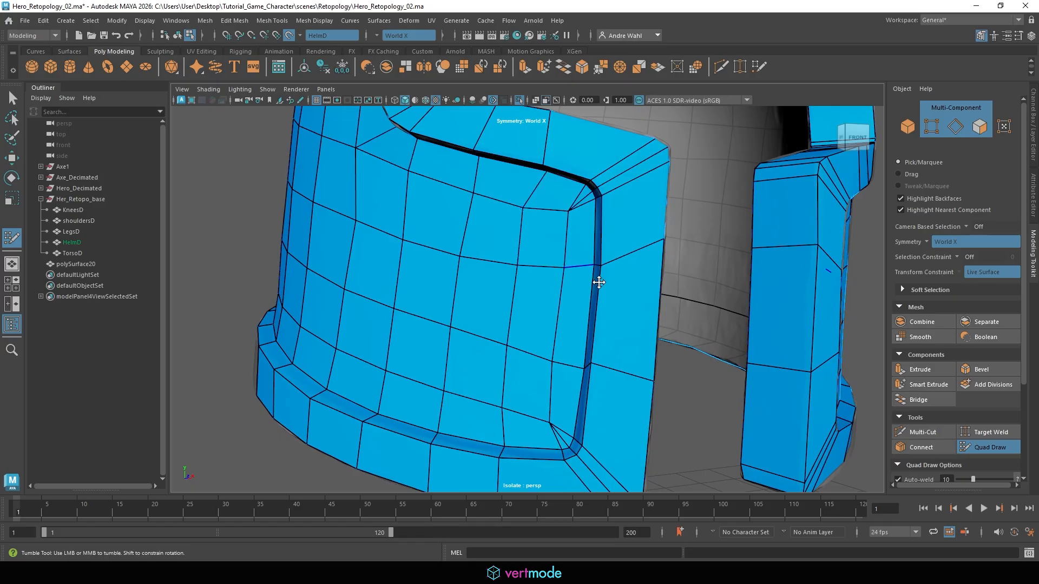
Step: Undo the last vertex move on the cheek plate and view the helmet from the front, side and back
{"action": "mouse_move", "coordinate": [598, 282]}
{"action": "left_mouse_down", "text": "alt"}
{"action": "mouse_move", "coordinate": [531, 283]}
{"action": "mouse_move", "coordinate": [406, 209]}
{"action": "mouse_move", "coordinate": [410, 226]}
{"action": "left_mouse_up", "text": "alt"}
{"action": "key", "text": "ctrl+z"}
{"action": "scroll", "coordinate": [327, 261], "scroll_direction": "down", "scroll_amount": 2}
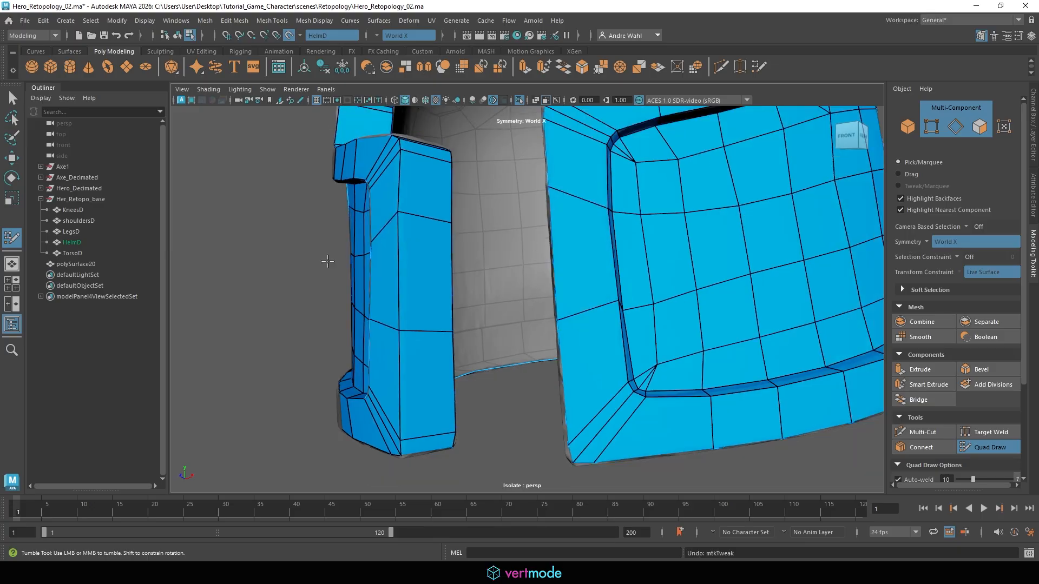
{"action": "scroll", "coordinate": [328, 262], "scroll_direction": "down", "scroll_amount": 5}
{"action": "left_click_drag", "start_coordinate": [327, 261], "coordinate": [454, 261], "text": "alt"}
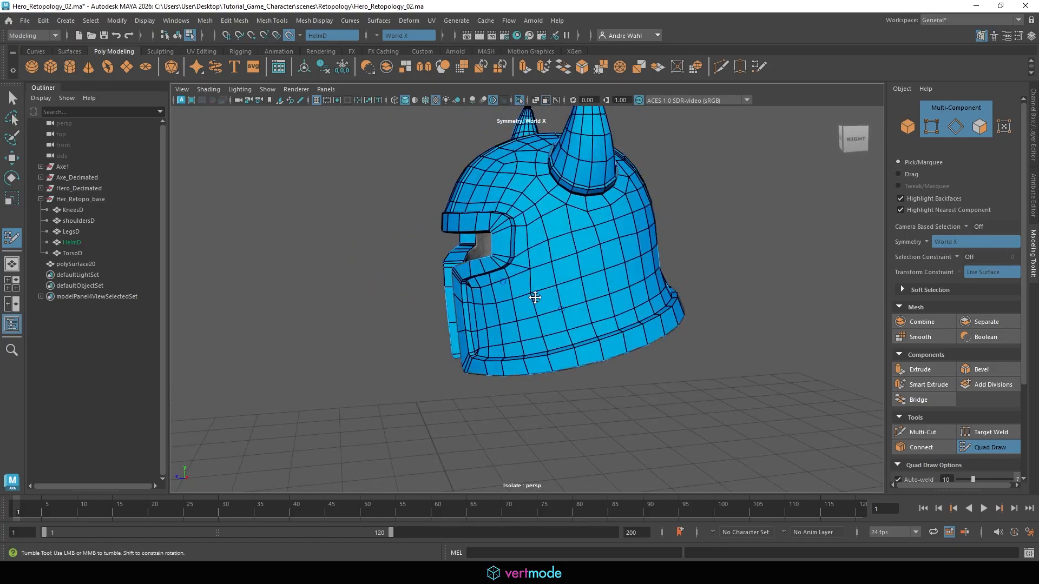
{"action": "left_click_drag", "start_coordinate": [535, 282], "coordinate": [473, 284], "text": "alt"}
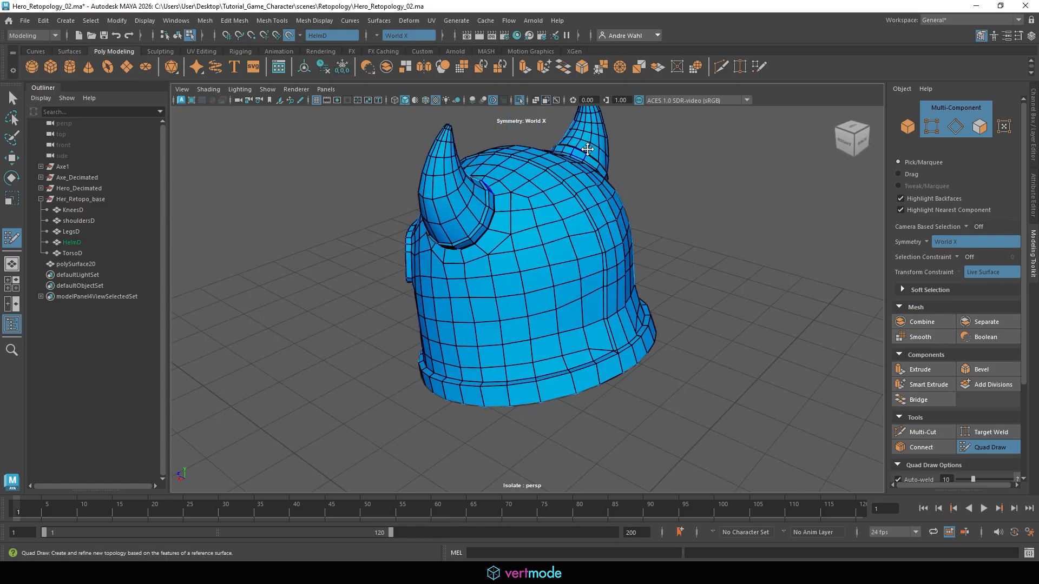
Step: Leave Quad Draw, select the retopologized helmet mesh in object mode, and soften all of its edges
{"action": "left_click", "coordinate": [13, 98]}
{"action": "right_click_drag", "start_coordinate": [587, 160], "coordinate": [640, 145]}
{"action": "left_click", "coordinate": [519, 102]}
{"action": "left_click", "coordinate": [749, 258]}
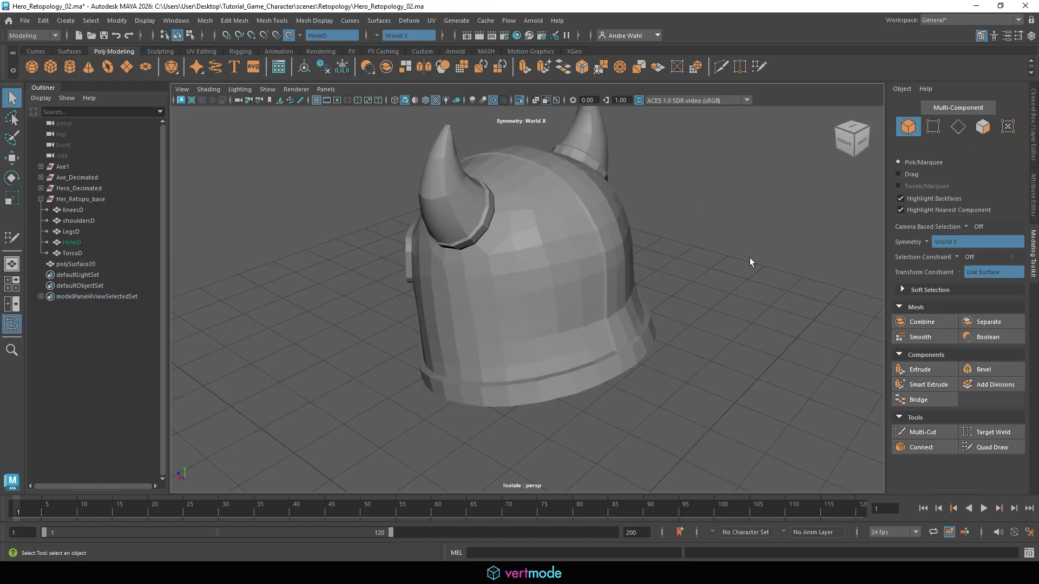
{"action": "left_click_drag", "start_coordinate": [699, 268], "coordinate": [564, 288], "text": "alt"}
{"action": "left_click", "coordinate": [498, 184]}
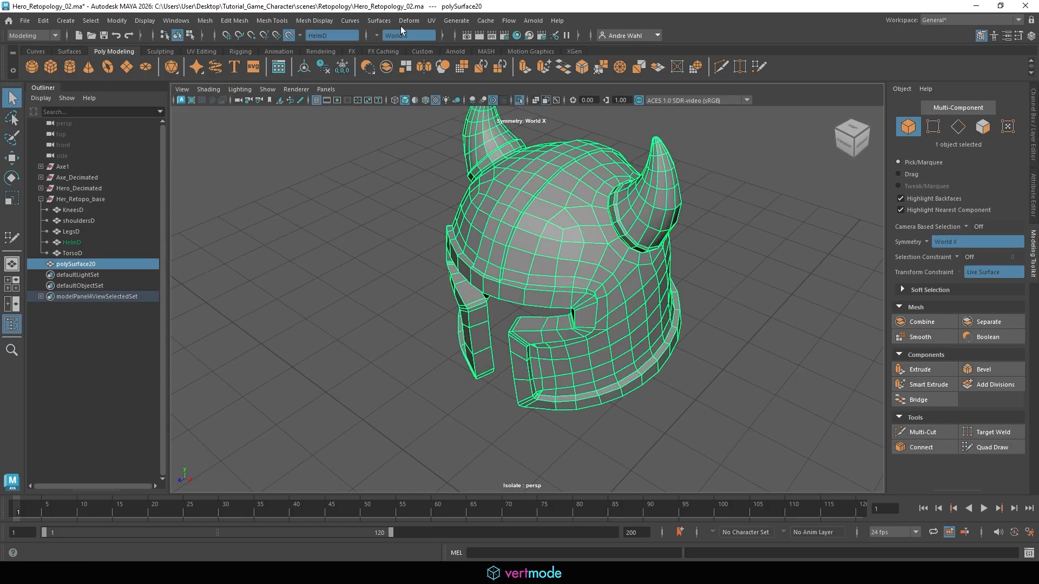
{"action": "left_click", "coordinate": [323, 21]}
{"action": "left_click", "coordinate": [339, 124]}
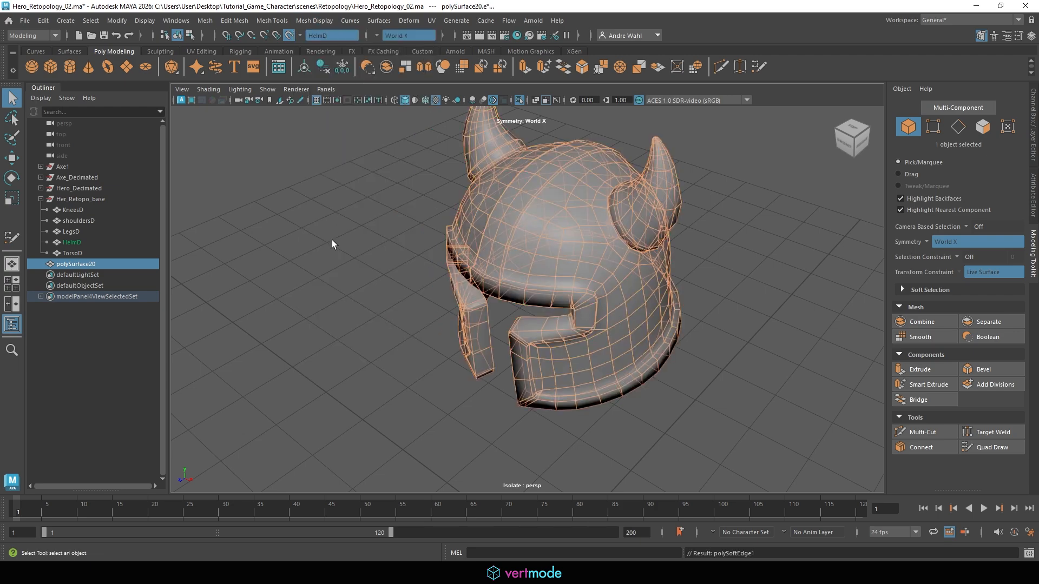
{"action": "left_click", "coordinate": [332, 239]}
Step: Examine the softened shading around the helmet's visor, cheek plates and lower rim, with and without the wireframe
{"action": "left_click_drag", "start_coordinate": [332, 239], "coordinate": [537, 245], "text": "alt"}
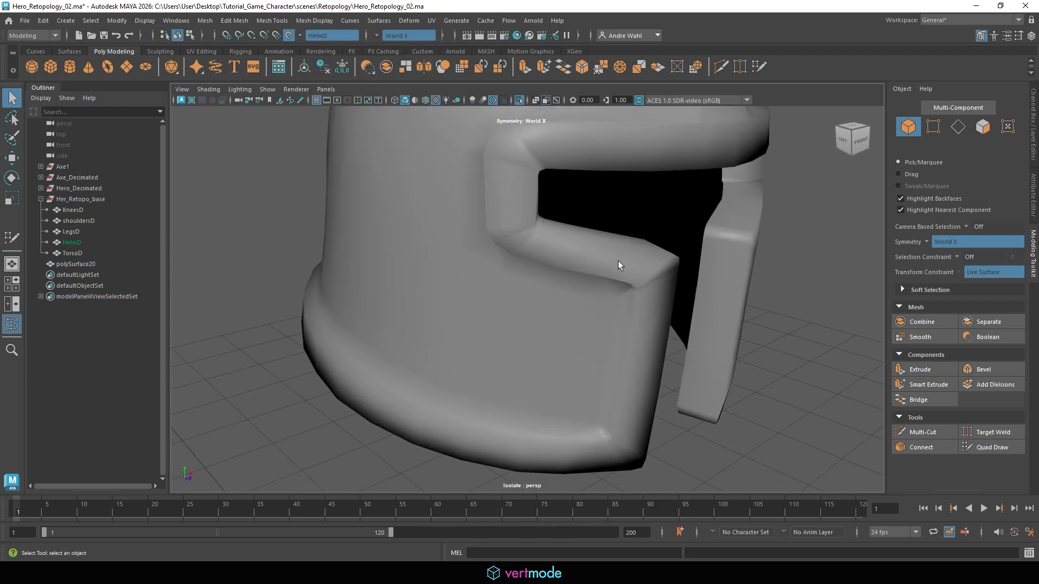
{"action": "left_click", "coordinate": [618, 261]}
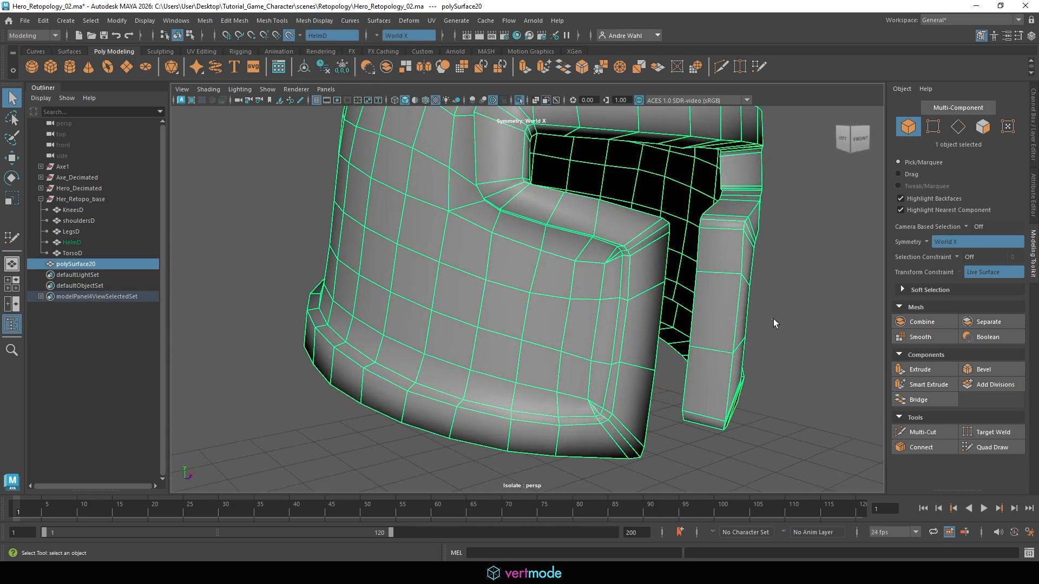
{"action": "left_click", "coordinate": [773, 319]}
{"action": "left_click_drag", "start_coordinate": [575, 292], "coordinate": [500, 317], "text": "alt"}
{"action": "left_click", "coordinate": [579, 284]}
{"action": "left_click_drag", "start_coordinate": [611, 301], "coordinate": [437, 292], "text": "alt"}
{"action": "left_click", "coordinate": [293, 311]}
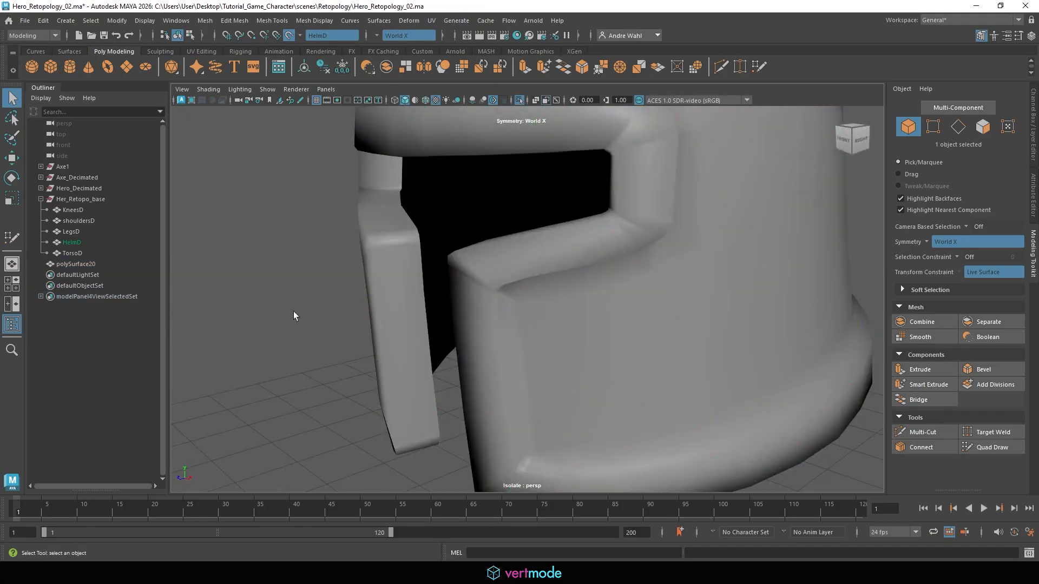
{"action": "right_click_drag", "start_coordinate": [476, 288], "coordinate": [438, 279], "text": "alt"}
{"action": "left_click_drag", "start_coordinate": [438, 279], "coordinate": [546, 249], "text": "alt"}
{"action": "left_click", "coordinate": [546, 249]}
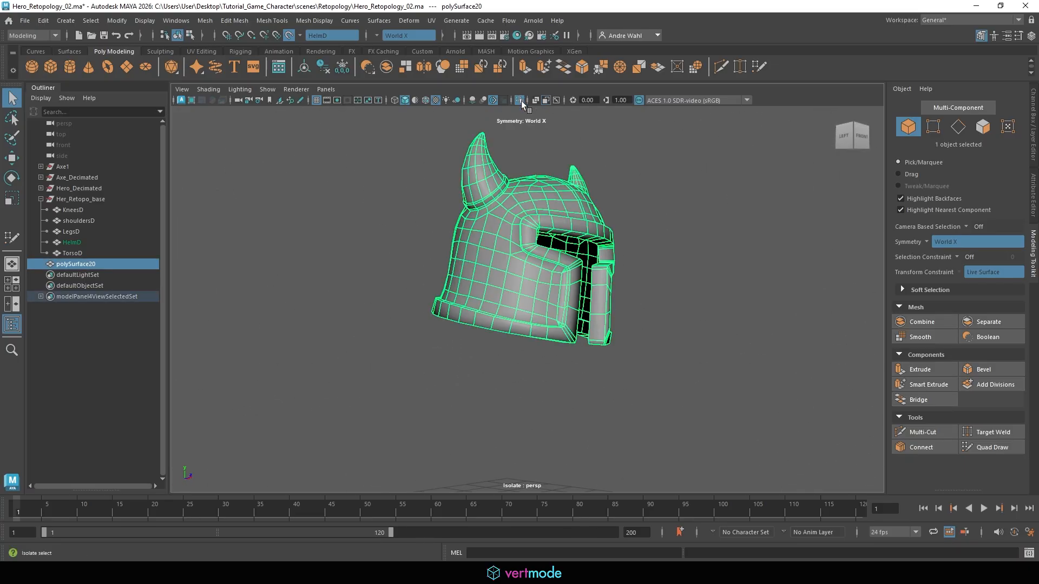
Step: Show the whole character, release the live surface, and isolate the retopologized helmet together with the HelmD sculpt
{"action": "left_click", "coordinate": [519, 99]}
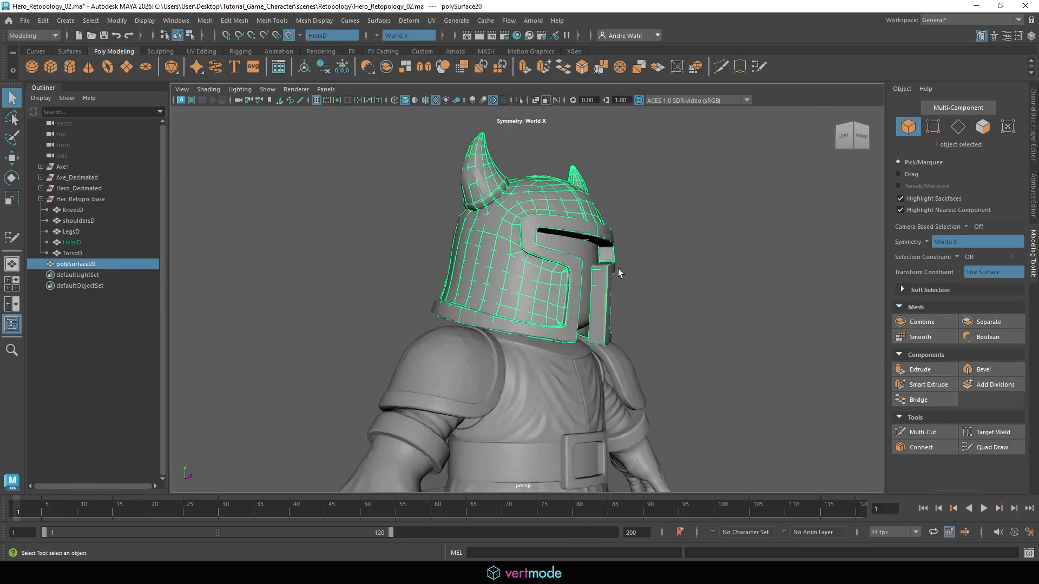
{"action": "left_click", "coordinate": [289, 35]}
{"action": "left_click_drag", "start_coordinate": [640, 275], "coordinate": [654, 346], "text": "alt"}
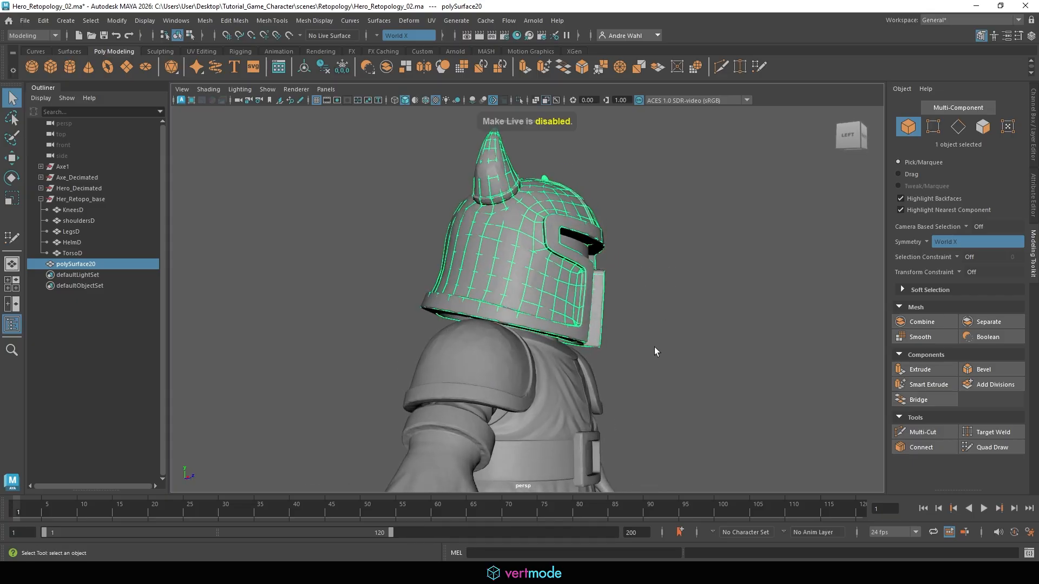
{"action": "left_click_drag", "start_coordinate": [594, 324], "coordinate": [587, 295], "text": "shift"}
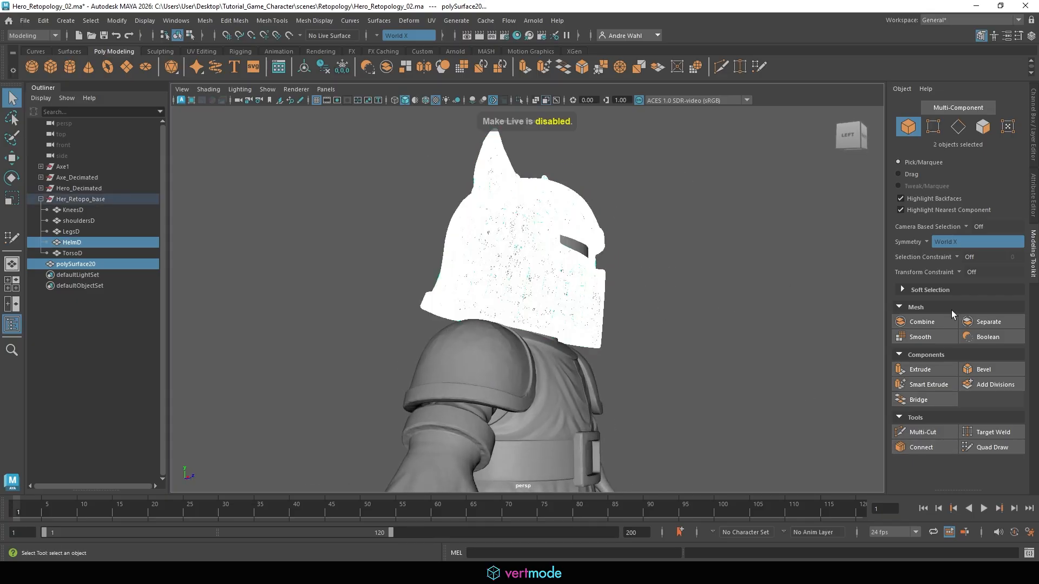
{"action": "left_click", "coordinate": [519, 100]}
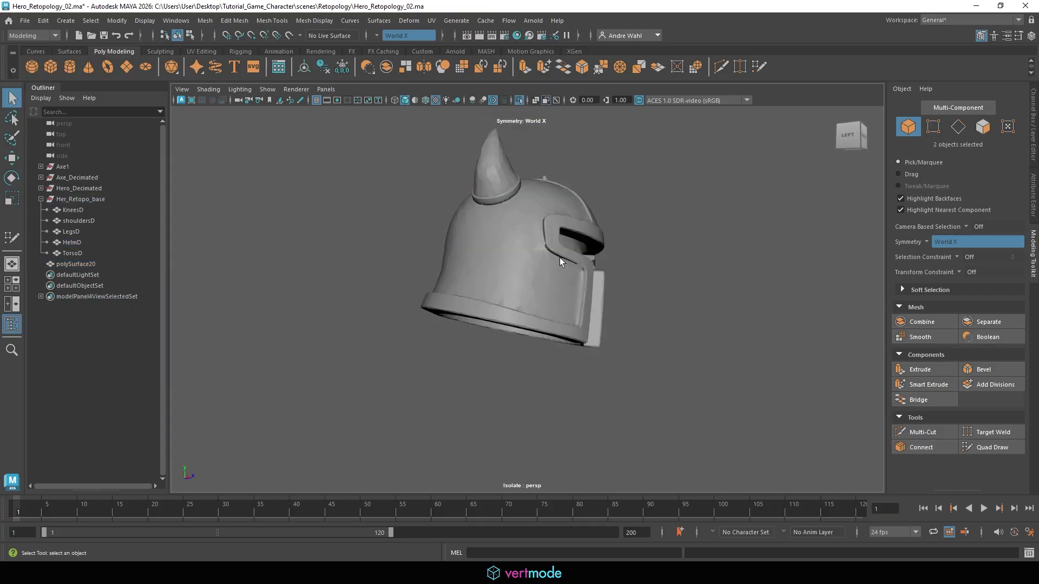
Step: Make HelmD the live surface again and activate Quad Draw on the retopologized mesh polySurface20
{"action": "left_click", "coordinate": [560, 257]}
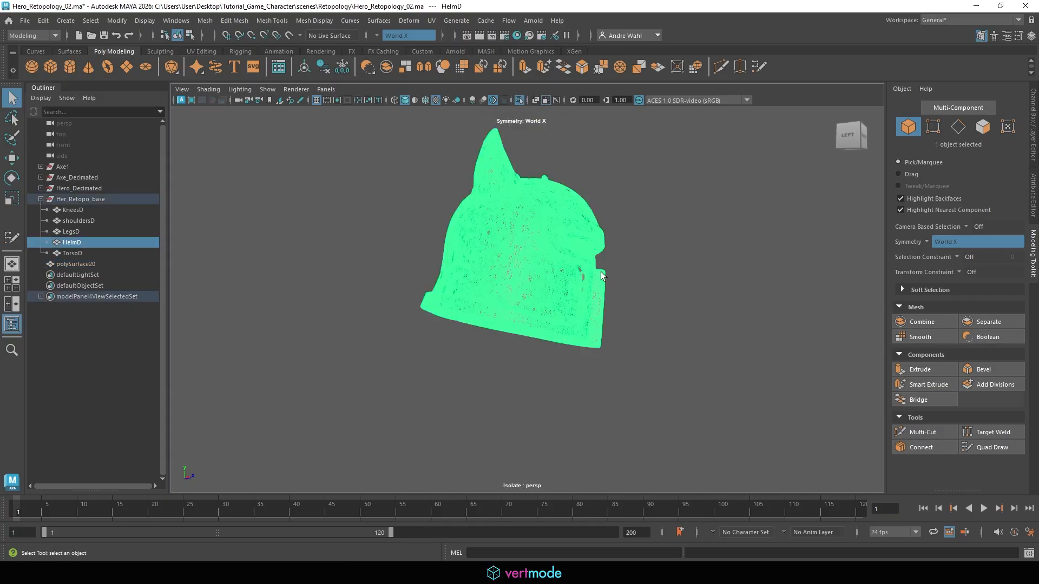
{"action": "left_click", "coordinate": [287, 35]}
{"action": "left_click", "coordinate": [592, 304]}
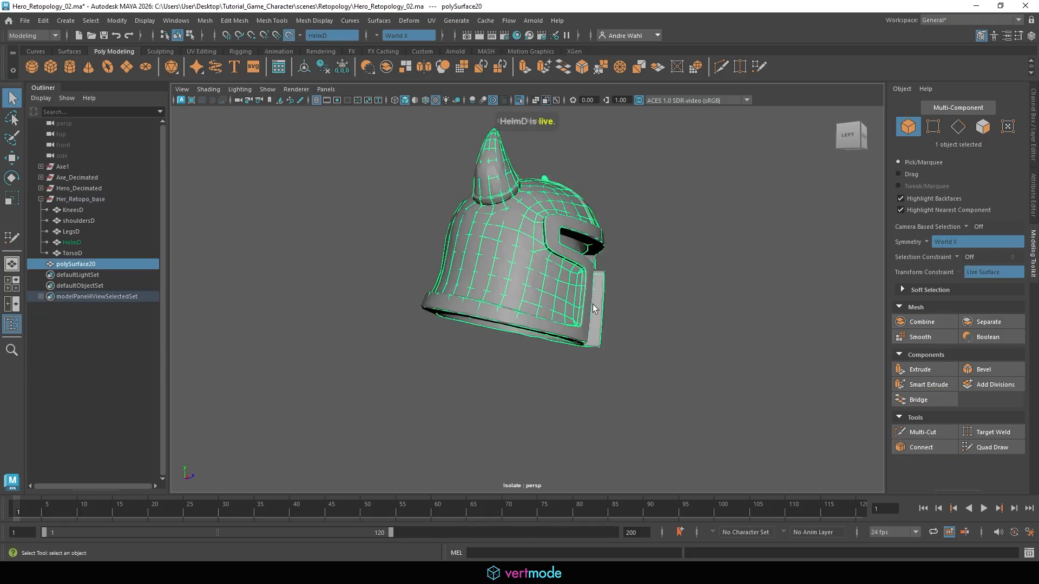
{"action": "left_click", "coordinate": [975, 447]}
Step: Extrude the border edges at the cheek plate's lower front corner onto the helmet's inner side and weld them into a shared corner point
{"action": "scroll", "coordinate": [590, 379], "scroll_direction": "up", "scroll_amount": 5}
{"action": "left_click_drag", "start_coordinate": [587, 401], "coordinate": [572, 304], "text": "alt"}
{"action": "middle_click_drag", "start_coordinate": [572, 304], "coordinate": [567, 161], "text": "alt"}
{"action": "mouse_move", "coordinate": [567, 161]}
{"action": "left_mouse_down", "text": "alt"}
{"action": "mouse_move", "coordinate": [504, 196]}
{"action": "mouse_move", "coordinate": [482, 192]}
{"action": "mouse_move", "coordinate": [503, 217]}
{"action": "left_mouse_up", "text": "alt"}
{"action": "right_click_drag", "start_coordinate": [552, 222], "coordinate": [707, 243], "text": "alt"}
{"action": "middle_click_drag", "start_coordinate": [481, 191], "coordinate": [503, 238], "text": "alt"}
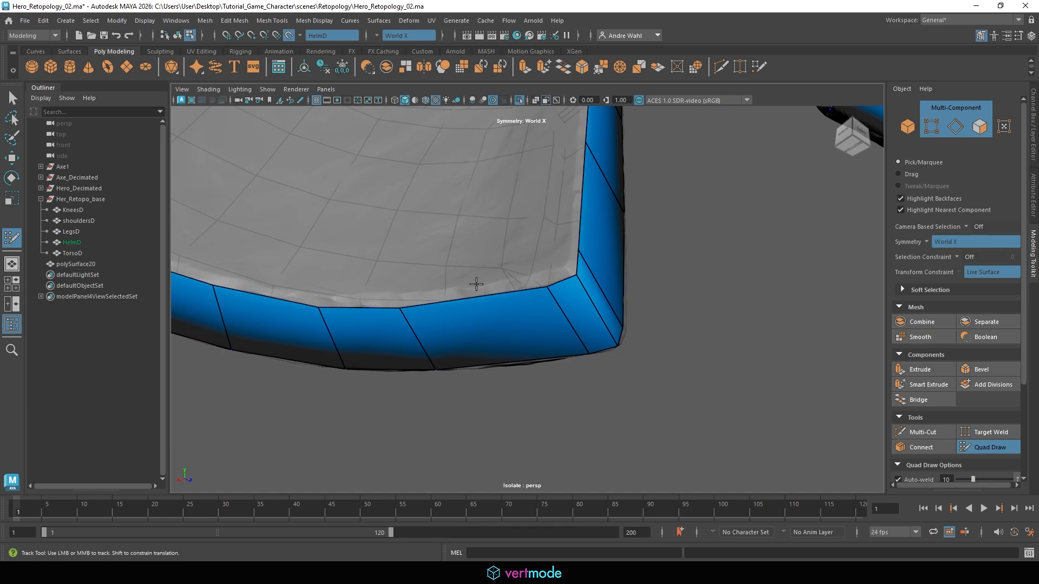
{"action": "middle_click_drag", "start_coordinate": [476, 284], "coordinate": [478, 290], "text": "alt"}
{"action": "mouse_move", "coordinate": [459, 302]}
{"action": "left_mouse_down"}
{"action": "mouse_move", "coordinate": [452, 271]}
{"action": "mouse_move", "coordinate": [516, 261]}
{"action": "left_mouse_up"}
{"action": "mouse_move", "coordinate": [560, 287]}
{"action": "left_mouse_down"}
{"action": "mouse_move", "coordinate": [541, 255]}
{"action": "mouse_move", "coordinate": [552, 252]}
{"action": "mouse_move", "coordinate": [540, 249]}
{"action": "mouse_move", "coordinate": [564, 259]}
{"action": "left_mouse_up"}
{"action": "middle_click_drag", "start_coordinate": [564, 260], "coordinate": [548, 329], "text": "alt"}
{"action": "left_click_drag", "start_coordinate": [545, 336], "coordinate": [561, 278]}
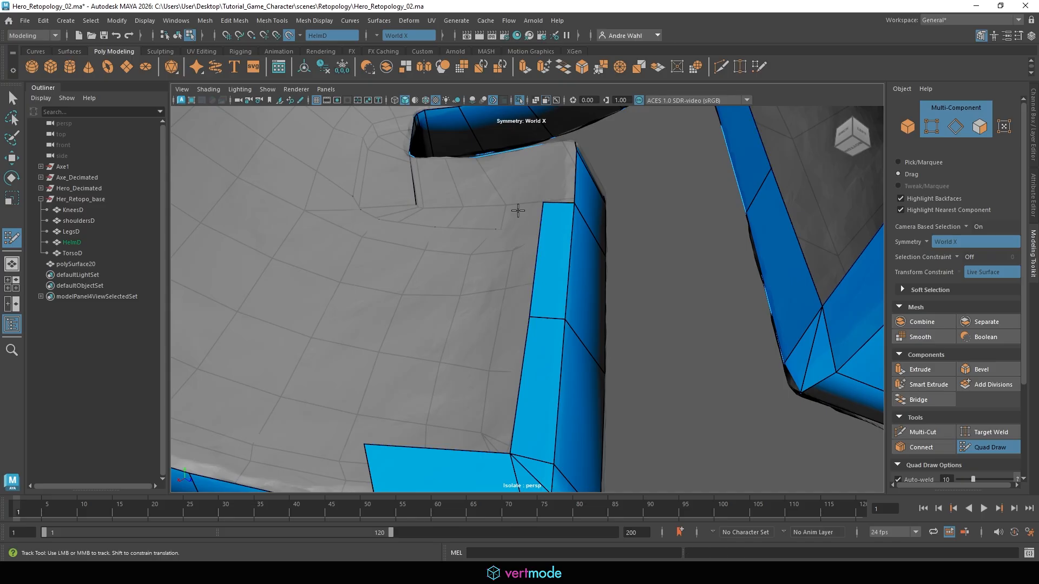
Step: Continue the inner strip up the cheek plate's front edge and weld the upper corner's faces into one inner vertex
{"action": "middle_click_drag", "start_coordinate": [517, 210], "coordinate": [515, 313], "text": "alt"}
{"action": "left_click_drag", "start_coordinate": [531, 304], "coordinate": [543, 327], "text": "alt"}
{"action": "right_click_drag", "start_coordinate": [542, 326], "coordinate": [612, 302], "text": "alt"}
{"action": "left_click_drag", "start_coordinate": [556, 311], "coordinate": [550, 326]}
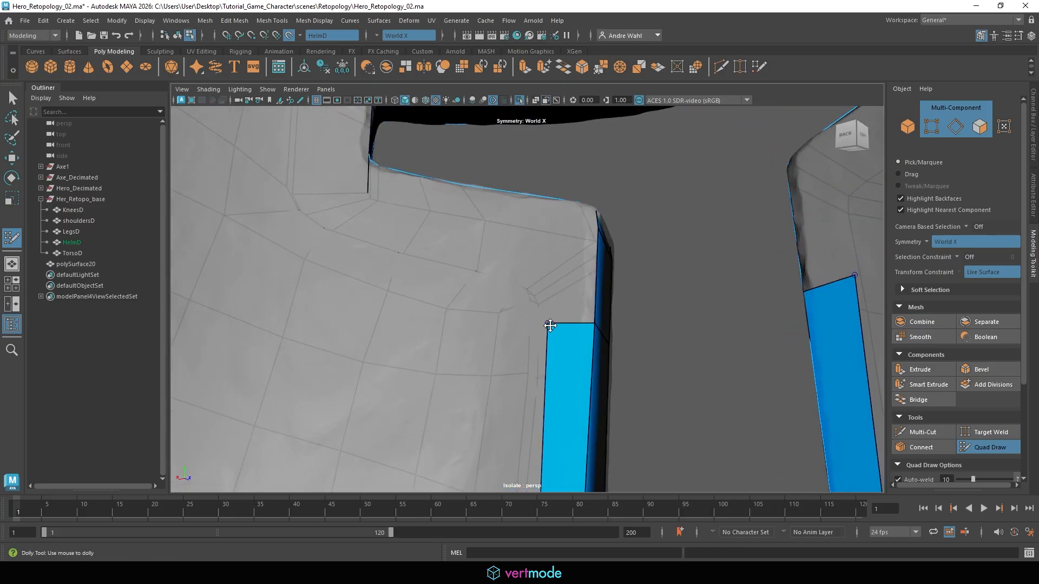
{"action": "left_click_drag", "start_coordinate": [594, 299], "coordinate": [544, 301]}
{"action": "mouse_move", "coordinate": [545, 261]}
{"action": "left_mouse_down", "text": "alt"}
{"action": "mouse_move", "coordinate": [554, 281]}
{"action": "mouse_move", "coordinate": [553, 253]}
{"action": "mouse_move", "coordinate": [556, 275]}
{"action": "left_mouse_up", "text": "alt"}
{"action": "left_click_drag", "start_coordinate": [602, 241], "coordinate": [555, 275]}
{"action": "mouse_move", "coordinate": [589, 225]}
{"action": "left_mouse_down"}
{"action": "mouse_move", "coordinate": [541, 258]}
{"action": "mouse_move", "coordinate": [546, 249]}
{"action": "mouse_move", "coordinate": [556, 269]}
{"action": "left_mouse_up"}
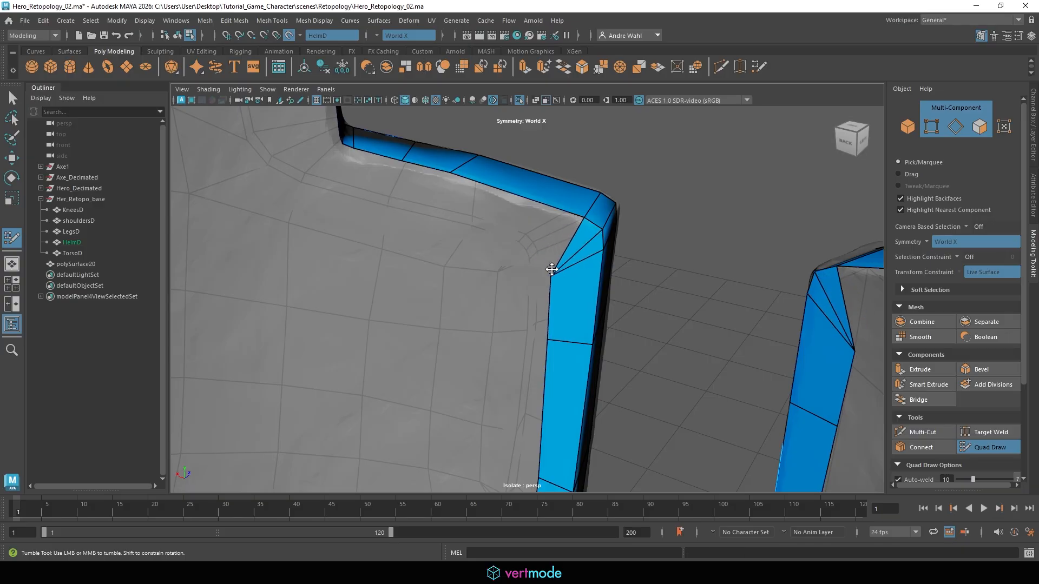
Step: Extrude the visor opening's lower border edges onto the inner side, from the cheek plate's corner back to the rear corner
{"action": "mouse_move", "coordinate": [526, 195]}
{"action": "left_mouse_down", "text": "shift"}
{"action": "mouse_move", "coordinate": [505, 246]}
{"action": "mouse_move", "coordinate": [489, 250]}
{"action": "mouse_move", "coordinate": [519, 282]}
{"action": "left_mouse_up", "text": "shift"}
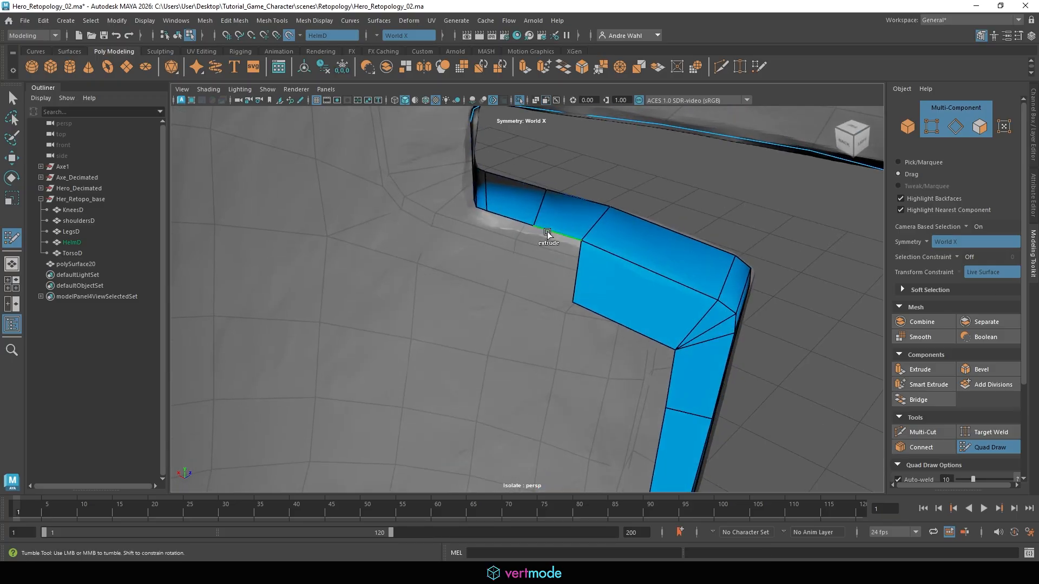
{"action": "mouse_move", "coordinate": [547, 232]}
{"action": "left_mouse_down", "text": "shift"}
{"action": "mouse_move", "coordinate": [530, 287]}
{"action": "mouse_move", "coordinate": [475, 220]}
{"action": "mouse_move", "coordinate": [490, 270]}
{"action": "mouse_move", "coordinate": [502, 265]}
{"action": "left_mouse_up", "text": "shift"}
{"action": "right_click_drag", "start_coordinate": [478, 269], "coordinate": [548, 269], "text": "alt"}
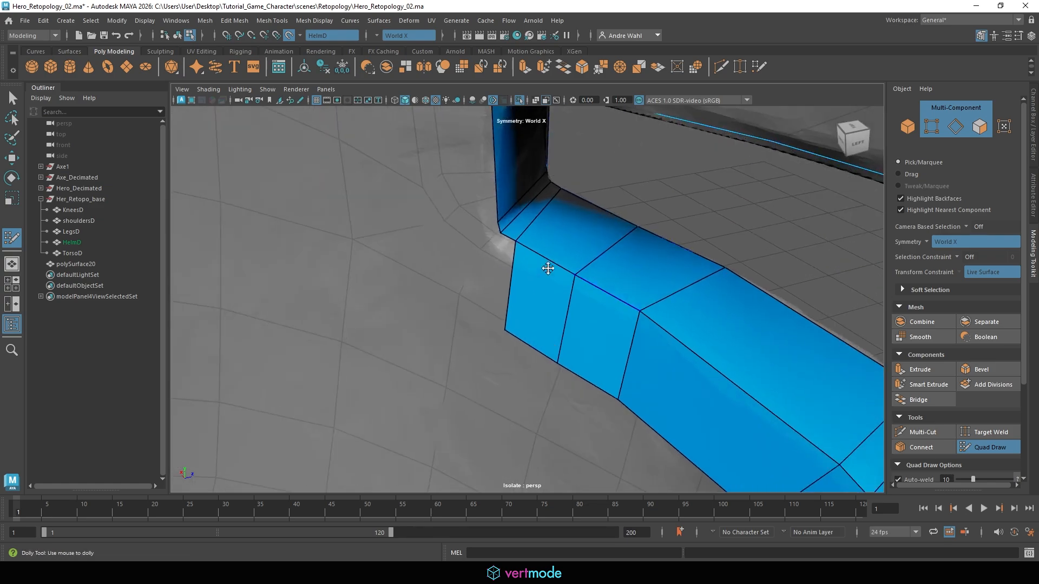
{"action": "left_click_drag", "start_coordinate": [510, 240], "coordinate": [496, 324], "text": "shift"}
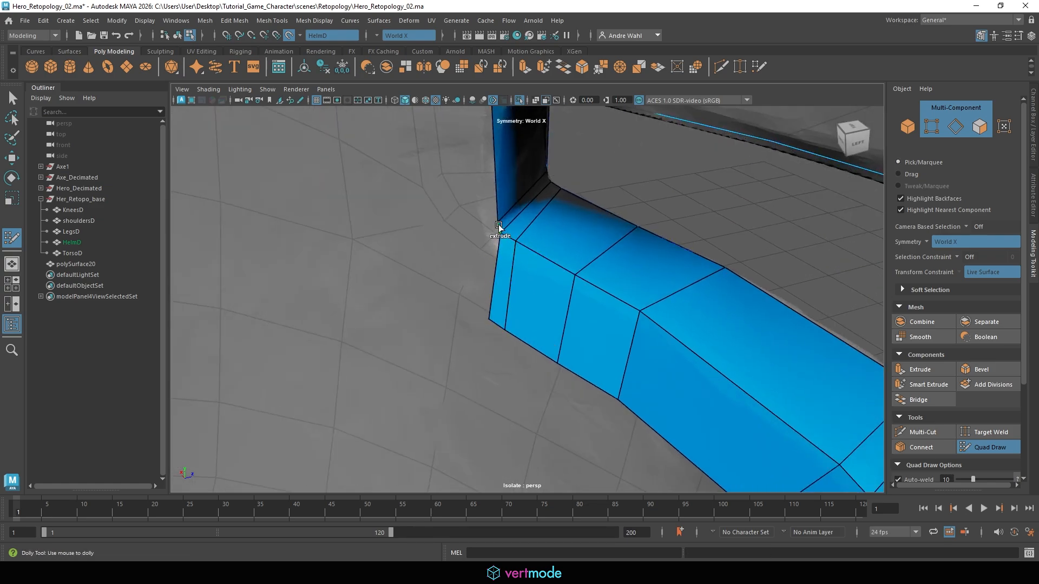
Step: Weld the inner faces at the visor's lower rear corner into one vertex and extrude the opening's rear edge inward
{"action": "left_click_drag", "start_coordinate": [498, 225], "coordinate": [485, 310]}
{"action": "key", "text": "ctrl+z"}
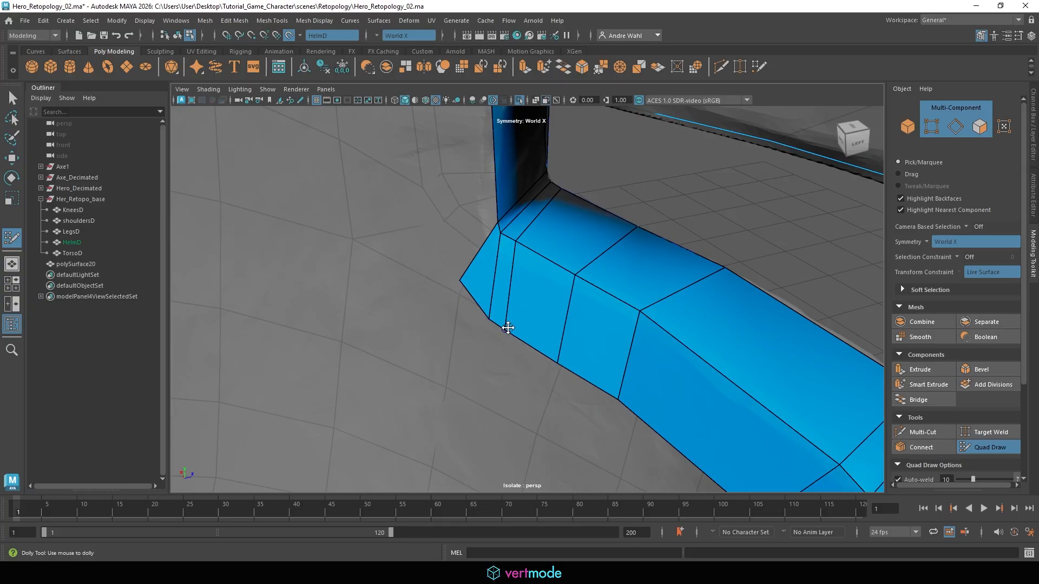
{"action": "left_click_drag", "start_coordinate": [458, 279], "coordinate": [437, 264]}
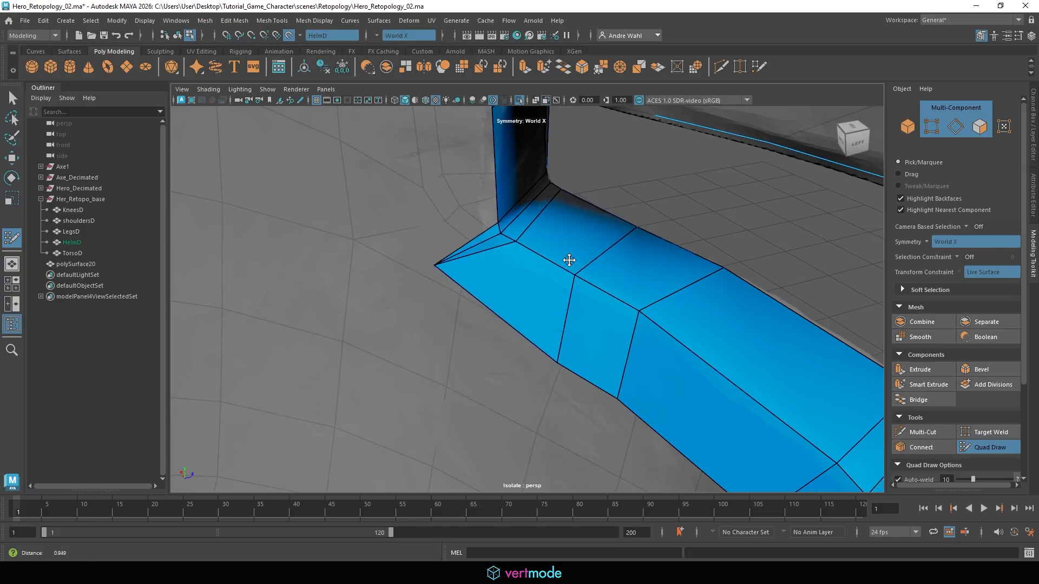
{"action": "left_click_drag", "start_coordinate": [498, 190], "coordinate": [498, 255]}
Step: Fill the visor opening's upper rear corner with inner faces sharing one vertex and extrude the first quad along the brow
{"action": "scroll", "coordinate": [527, 227], "scroll_direction": "up", "scroll_amount": 3}
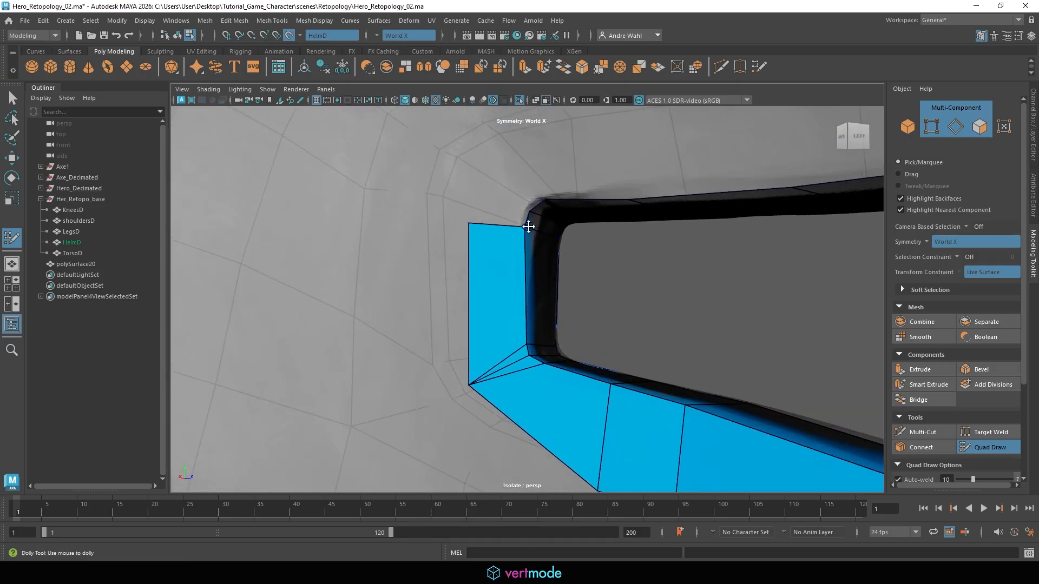
{"action": "left_click_drag", "start_coordinate": [525, 217], "coordinate": [502, 184]}
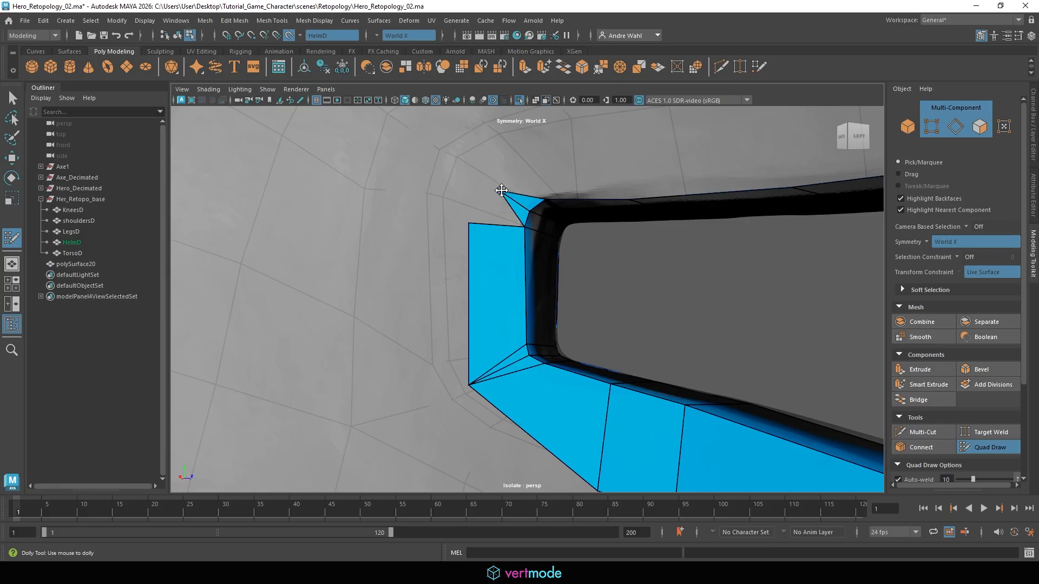
{"action": "left_click_drag", "start_coordinate": [501, 191], "coordinate": [627, 173]}
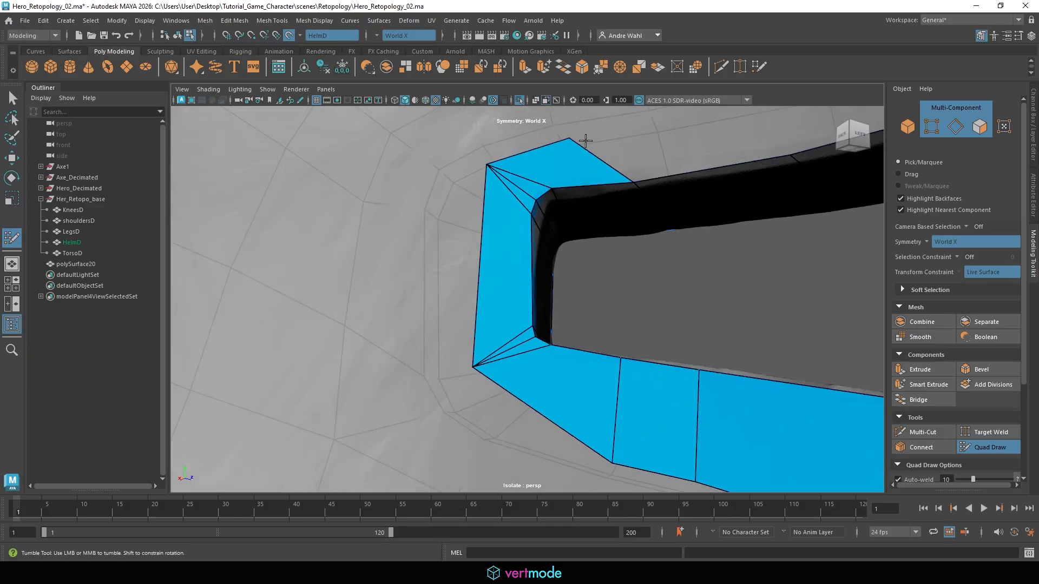
{"action": "left_click_drag", "start_coordinate": [585, 137], "coordinate": [628, 131]}
Step: Extrude the remaining brow edges onto the helmet's inner side toward the centre, nudging border vertices to even the strip
{"action": "middle_click_drag", "start_coordinate": [638, 136], "coordinate": [626, 231], "text": "alt"}
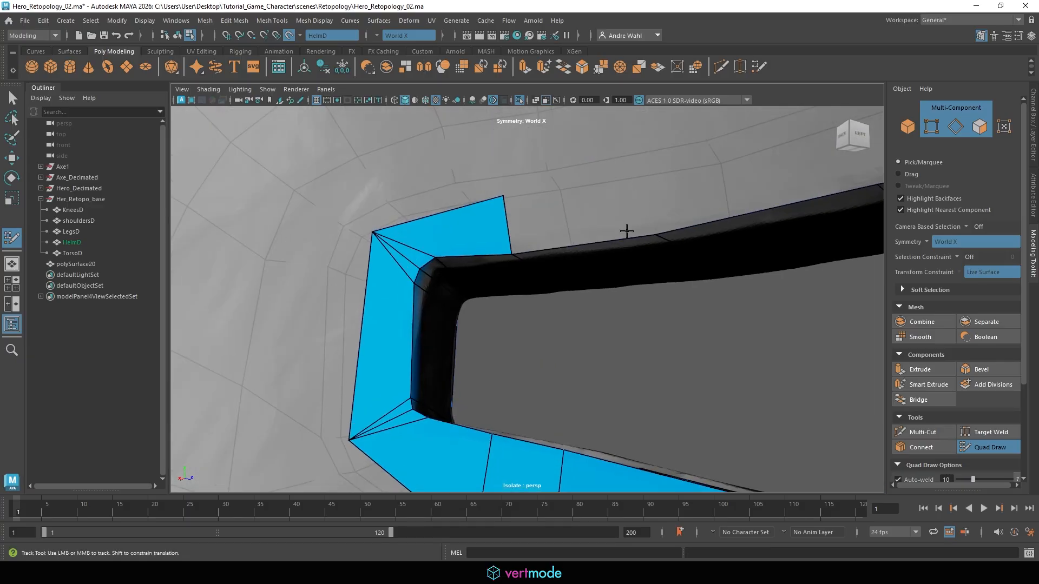
{"action": "left_click_drag", "start_coordinate": [619, 205], "coordinate": [647, 180]}
{"action": "right_click_drag", "start_coordinate": [647, 180], "coordinate": [692, 205], "text": "alt"}
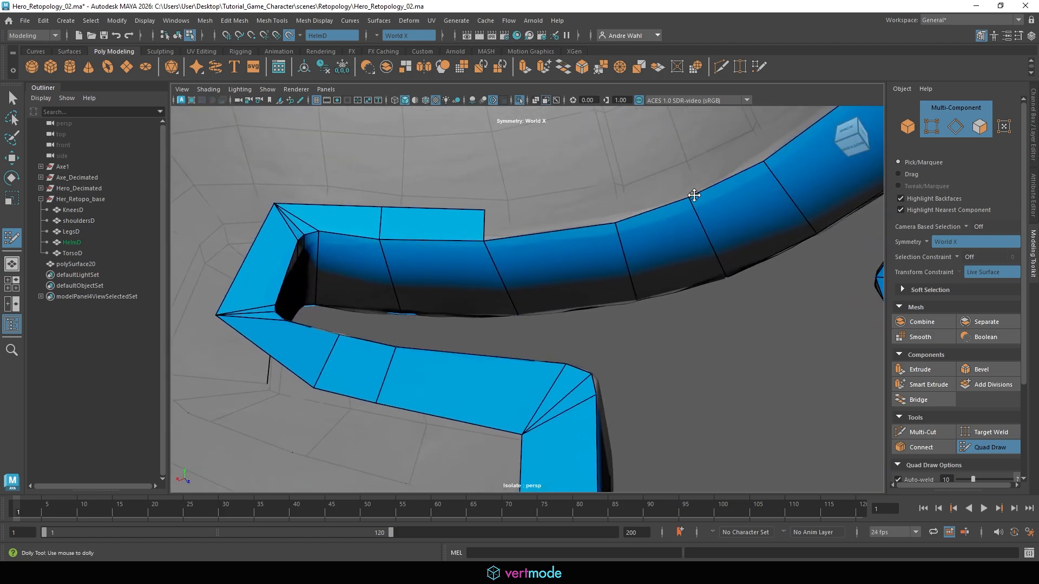
{"action": "left_click_drag", "start_coordinate": [694, 198], "coordinate": [566, 213], "text": "alt"}
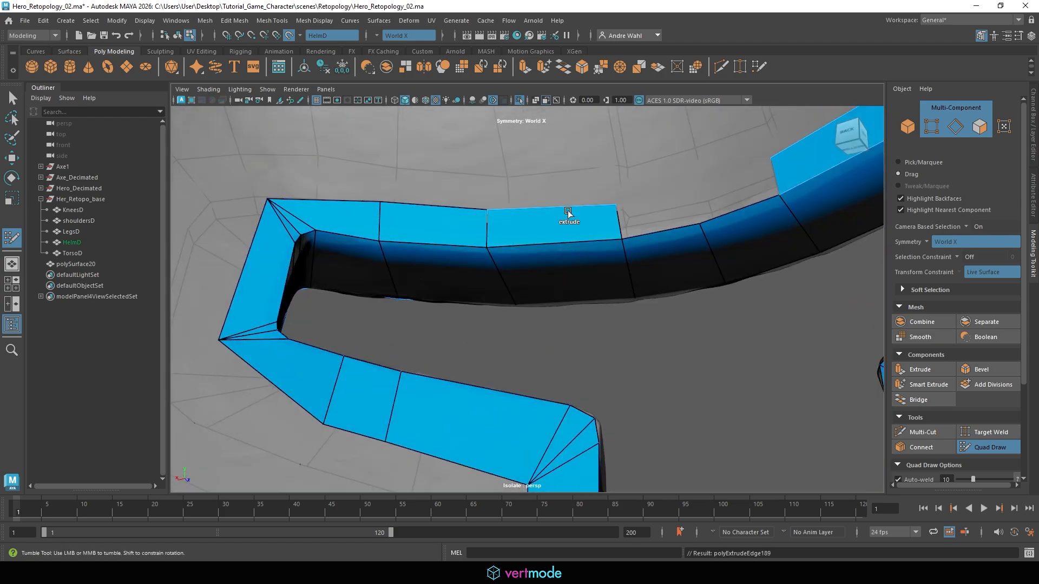
{"action": "left_click_drag", "start_coordinate": [487, 247], "coordinate": [489, 248]}
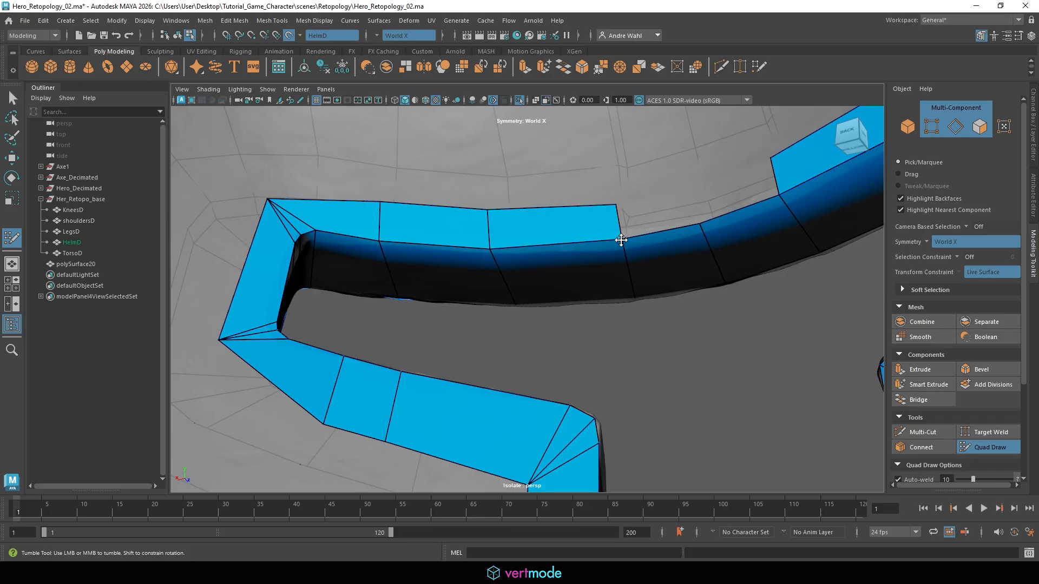
{"action": "left_click_drag", "start_coordinate": [621, 240], "coordinate": [624, 244]}
{"action": "left_click_drag", "start_coordinate": [688, 231], "coordinate": [679, 201], "text": "ctrl+shift"}
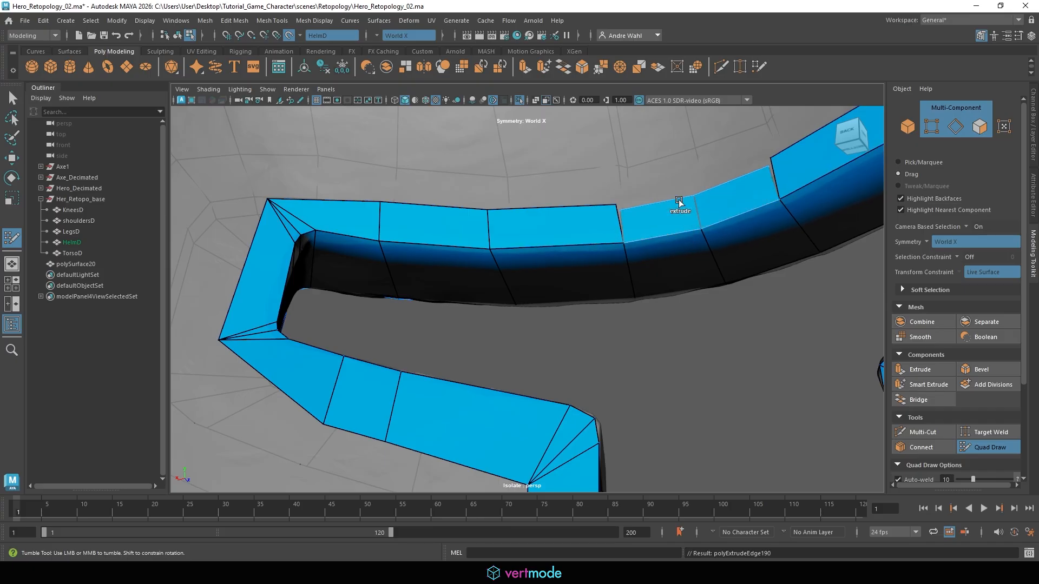
Step: Examine the helmet's interior along the new inner strip and the lower rim for border edges still missing inner faces
{"action": "right_click_drag", "start_coordinate": [674, 193], "coordinate": [469, 266], "text": "alt"}
{"action": "middle_click_drag", "start_coordinate": [469, 267], "coordinate": [541, 144], "text": "alt"}
{"action": "left_click_drag", "start_coordinate": [540, 144], "coordinate": [498, 245], "text": "alt"}
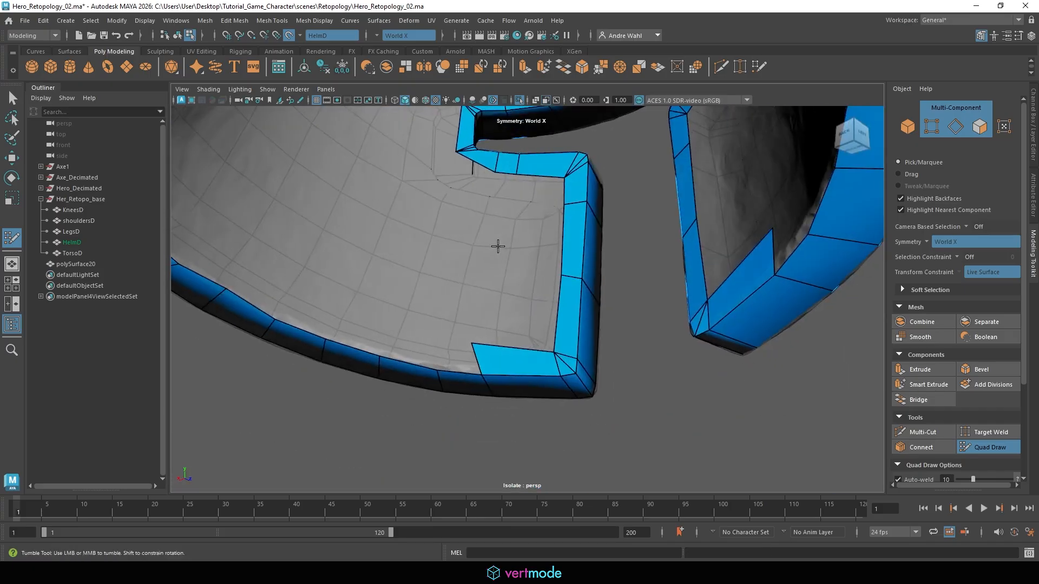
{"action": "middle_click_drag", "start_coordinate": [433, 341], "coordinate": [588, 237], "text": "alt"}
{"action": "right_click_drag", "start_coordinate": [587, 237], "coordinate": [668, 192], "text": "alt"}
{"action": "mouse_move", "coordinate": [681, 193]}
{"action": "left_mouse_down", "text": "alt"}
{"action": "mouse_move", "coordinate": [505, 225]}
{"action": "mouse_move", "coordinate": [707, 213]}
{"action": "mouse_move", "coordinate": [427, 220]}
{"action": "mouse_move", "coordinate": [521, 231]}
{"action": "mouse_move", "coordinate": [440, 306]}
{"action": "mouse_move", "coordinate": [520, 285]}
{"action": "mouse_move", "coordinate": [513, 255]}
{"action": "mouse_move", "coordinate": [529, 262]}
{"action": "mouse_move", "coordinate": [453, 297]}
{"action": "mouse_move", "coordinate": [441, 238]}
{"action": "mouse_move", "coordinate": [399, 229]}
{"action": "mouse_move", "coordinate": [322, 244]}
{"action": "left_mouse_up", "text": "alt"}
{"action": "left_click_drag", "start_coordinate": [486, 315], "coordinate": [436, 236], "text": "alt"}
{"action": "right_click_drag", "start_coordinate": [436, 236], "coordinate": [466, 294], "text": "alt"}
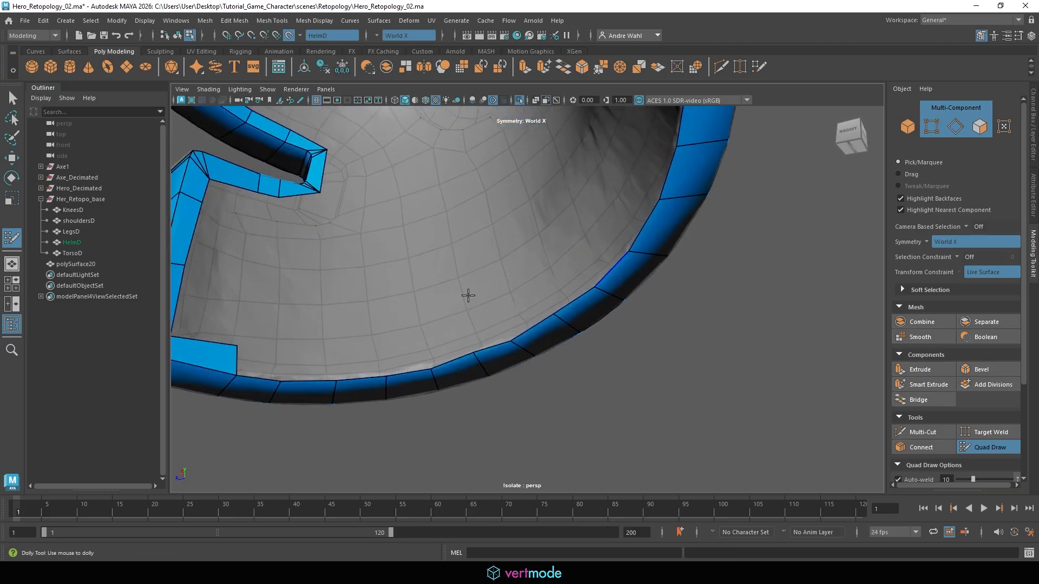
{"action": "middle_click_drag", "start_coordinate": [466, 294], "coordinate": [437, 316], "text": "alt"}
{"action": "left_click_drag", "start_coordinate": [641, 288], "coordinate": [515, 312], "text": "alt"}
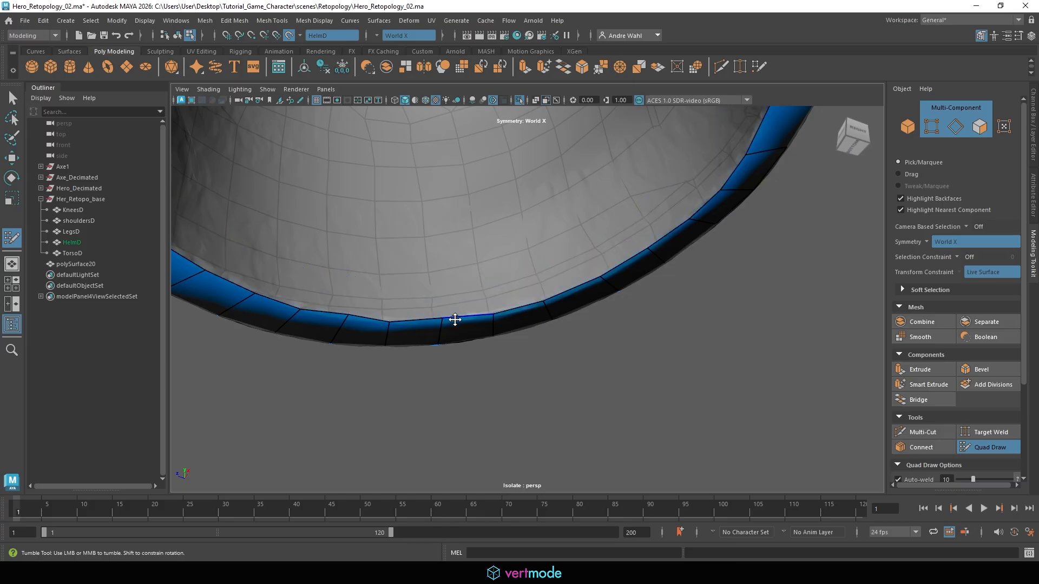
{"action": "left_click_drag", "start_coordinate": [401, 323], "coordinate": [398, 282]}
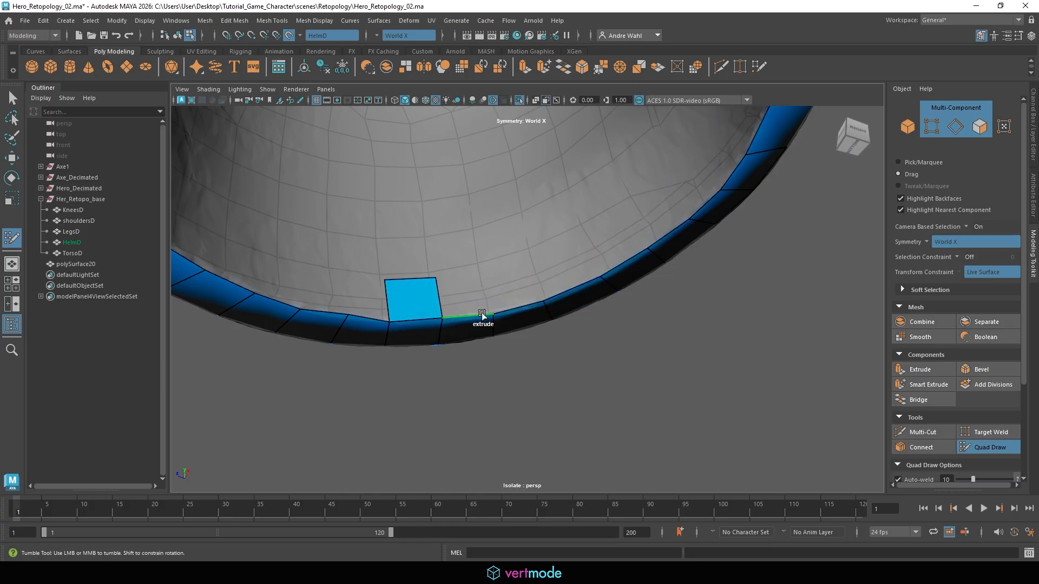
{"action": "left_click_drag", "start_coordinate": [482, 318], "coordinate": [470, 243]}
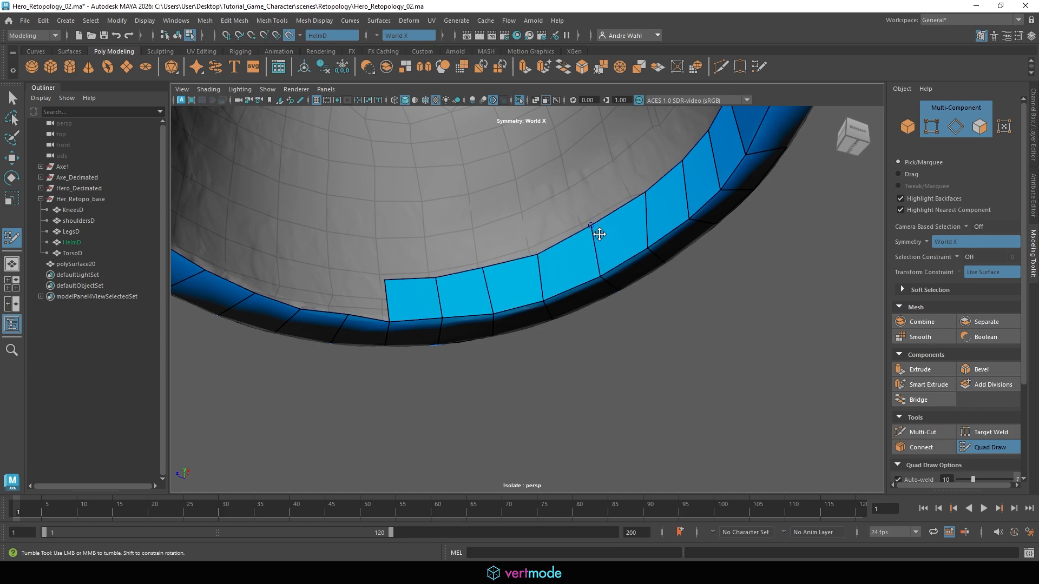
{"action": "left_click_drag", "start_coordinate": [600, 234], "coordinate": [735, 232], "text": "alt"}
{"action": "right_click_drag", "start_coordinate": [735, 232], "coordinate": [602, 240], "text": "alt"}
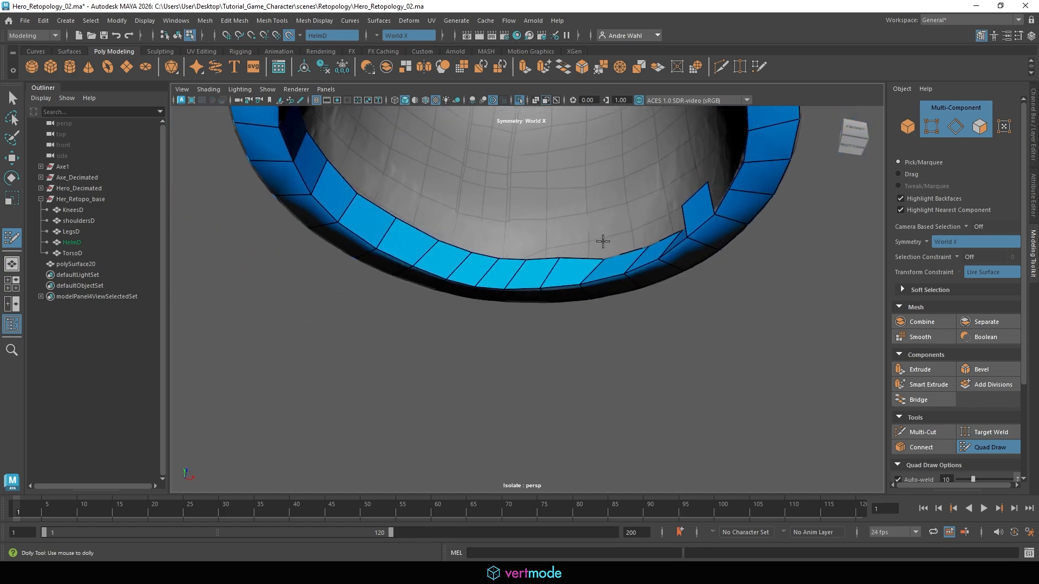
{"action": "left_click_drag", "start_coordinate": [603, 242], "coordinate": [584, 179], "text": "alt"}
{"action": "left_click_drag", "start_coordinate": [583, 411], "coordinate": [589, 389], "text": "alt"}
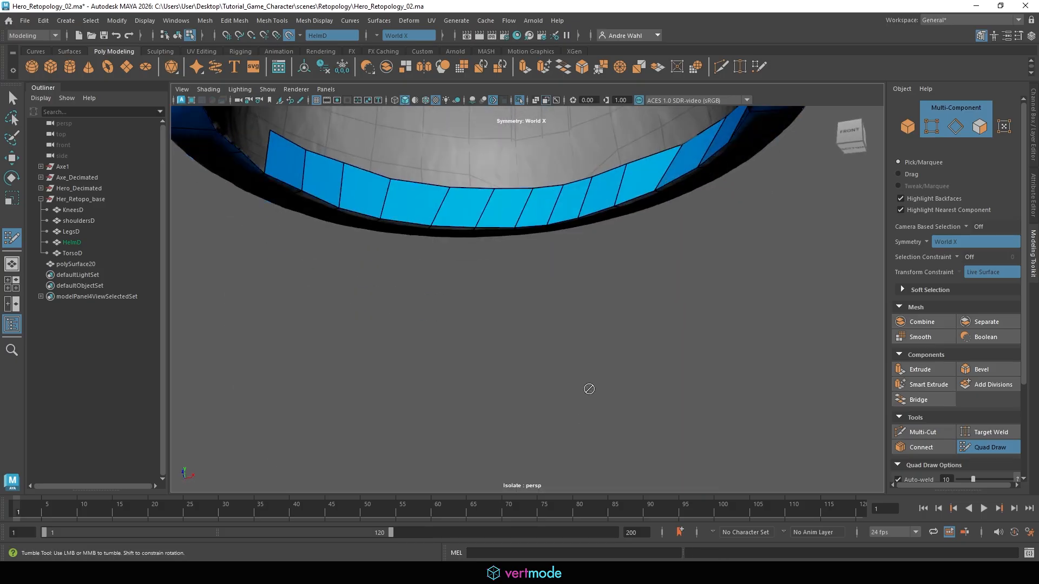
{"action": "key", "text": "ctrl+z"}
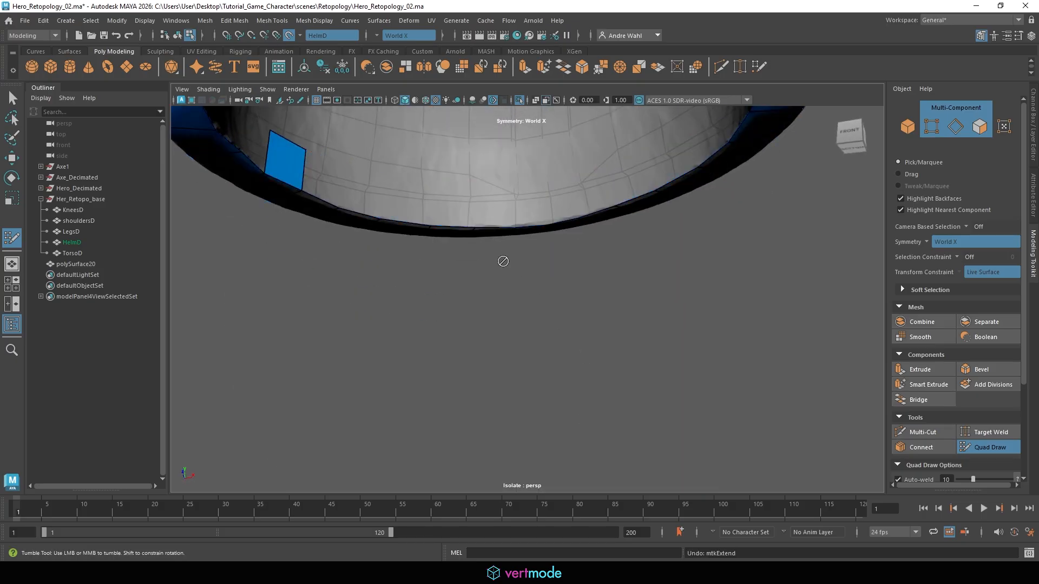
{"action": "left_click_drag", "start_coordinate": [489, 301], "coordinate": [472, 257], "text": "alt"}
{"action": "key", "text": "ctrl+z"}
Step: Extrude the lower rim's border edges at the back of the helmet onto its inner side as a strip of quads
{"action": "right_click_drag", "start_coordinate": [509, 360], "coordinate": [198, 264], "text": "alt"}
{"action": "mouse_move", "coordinate": [519, 321]}
{"action": "left_mouse_down", "text": "alt"}
{"action": "mouse_move", "coordinate": [512, 350]}
{"action": "mouse_move", "coordinate": [508, 325]}
{"action": "left_mouse_up", "text": "alt"}
{"action": "right_click_drag", "start_coordinate": [508, 325], "coordinate": [497, 385], "text": "alt"}
{"action": "middle_click_drag", "start_coordinate": [497, 385], "coordinate": [503, 302], "text": "alt"}
{"action": "mouse_move", "coordinate": [501, 358]}
{"action": "left_mouse_down"}
{"action": "mouse_move", "coordinate": [508, 318]}
{"action": "mouse_move", "coordinate": [403, 364]}
{"action": "mouse_move", "coordinate": [437, 335]}
{"action": "mouse_move", "coordinate": [395, 277]}
{"action": "left_mouse_up"}
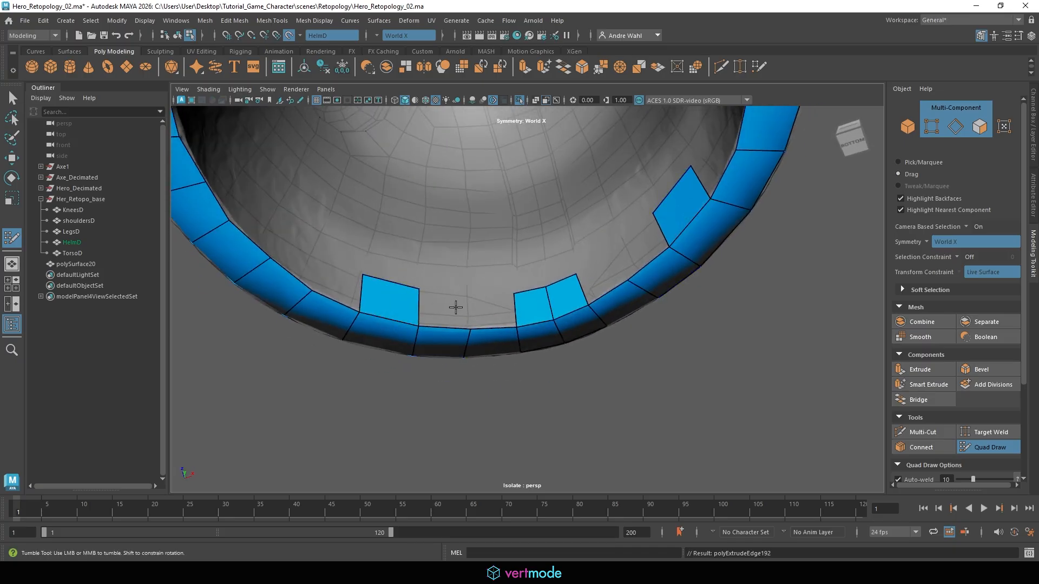
{"action": "mouse_move", "coordinate": [466, 310]}
{"action": "left_mouse_down"}
{"action": "mouse_move", "coordinate": [452, 291]}
{"action": "mouse_move", "coordinate": [424, 292]}
{"action": "left_mouse_up"}
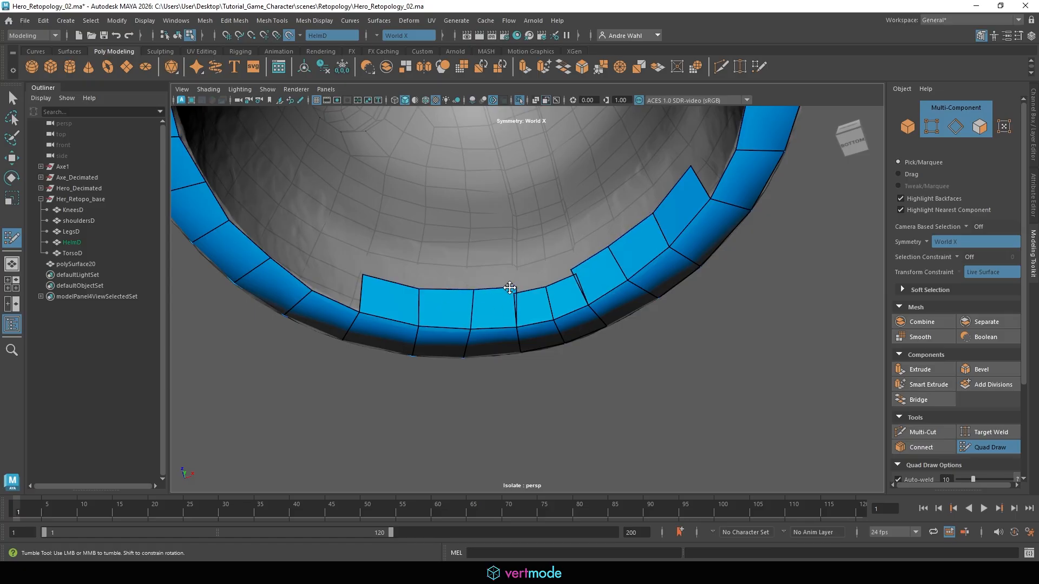
Step: Extrude the remaining side edges of the lower rim inward, weld them to the neighbouring quads and adjust the cheek plate's inner corner vertex
{"action": "left_click_drag", "start_coordinate": [463, 290], "coordinate": [429, 321], "text": "alt"}
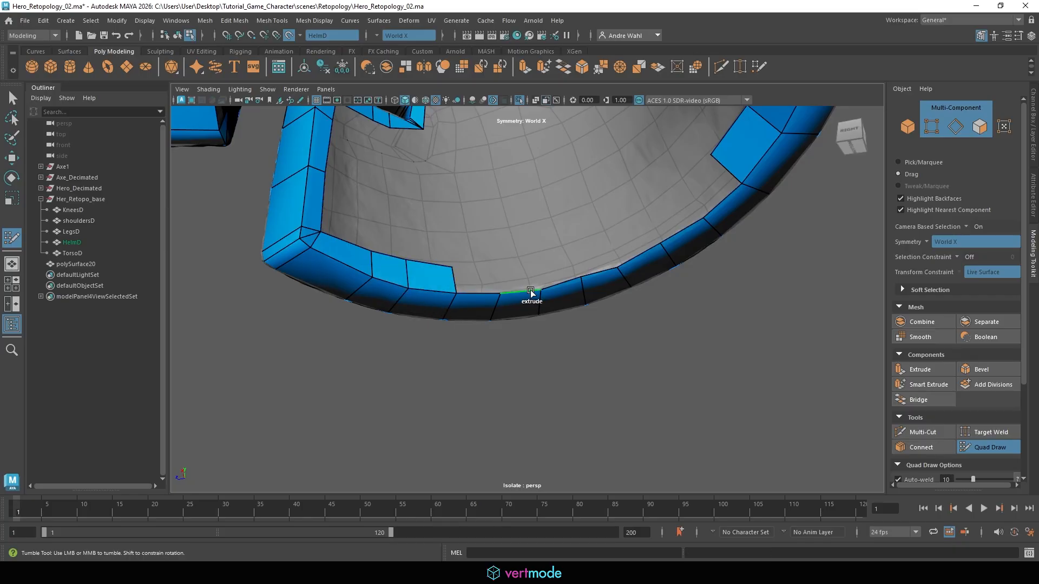
{"action": "left_click_drag", "start_coordinate": [531, 293], "coordinate": [520, 268]}
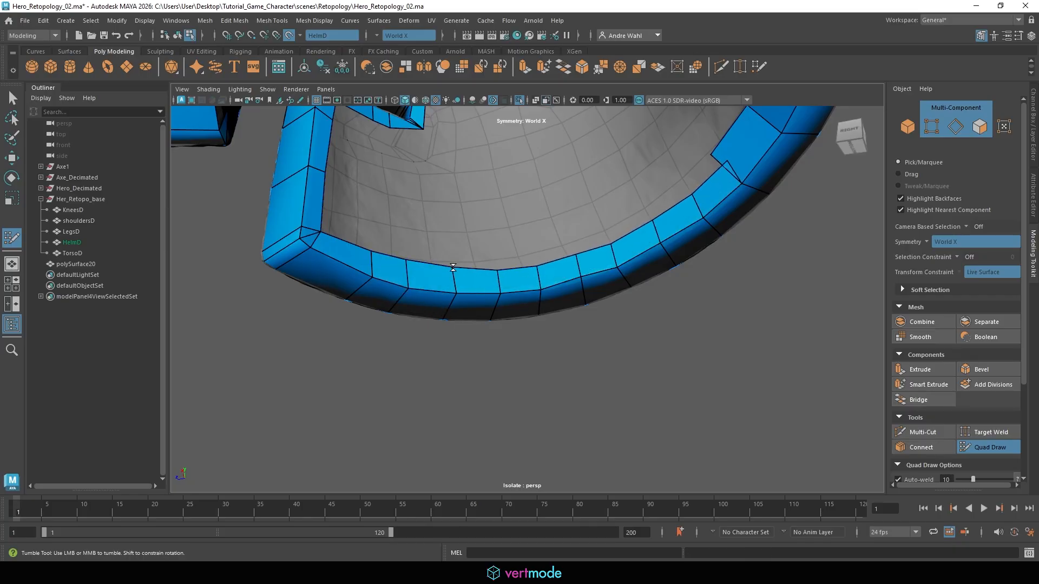
{"action": "left_click_drag", "start_coordinate": [711, 176], "coordinate": [699, 170]}
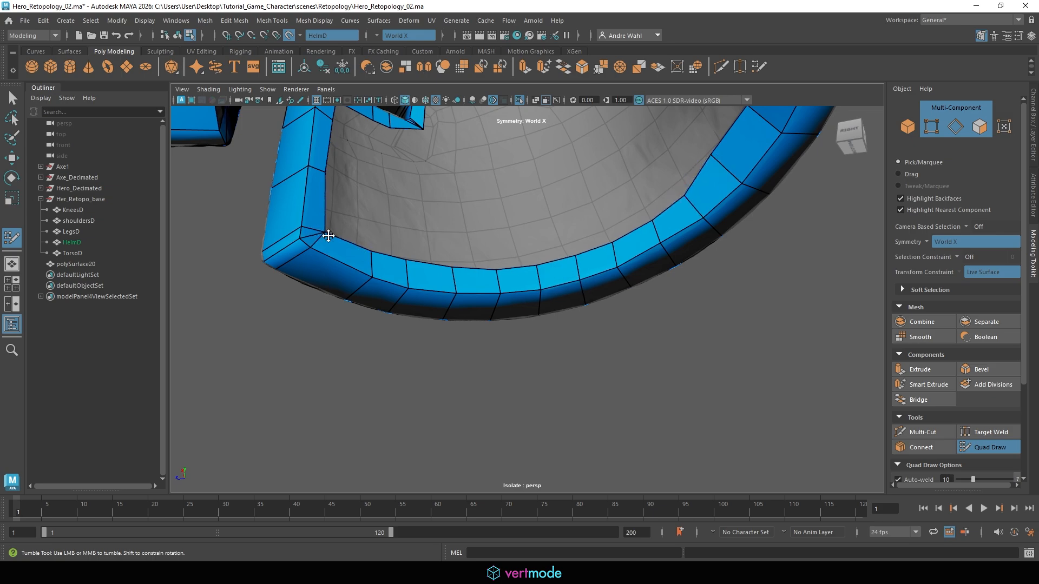
{"action": "left_click_drag", "start_coordinate": [337, 232], "coordinate": [384, 214], "text": "alt"}
{"action": "left_click_drag", "start_coordinate": [413, 245], "coordinate": [418, 246]}
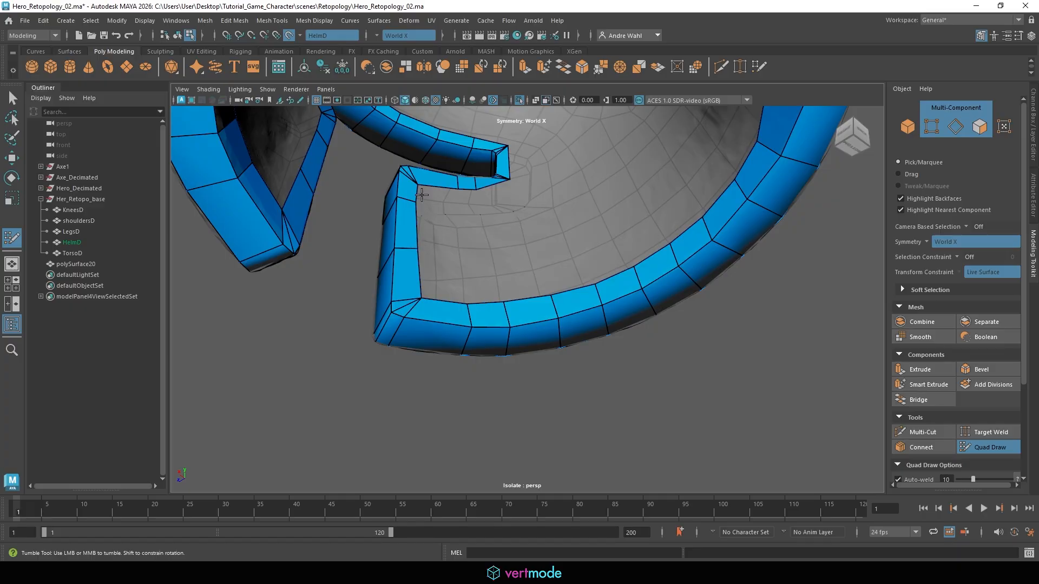
Step: Examine the inner strip around the visor opening, cheek plates and lower rim for gaps or uneven faces
{"action": "left_click_drag", "start_coordinate": [418, 206], "coordinate": [533, 294], "text": "alt"}
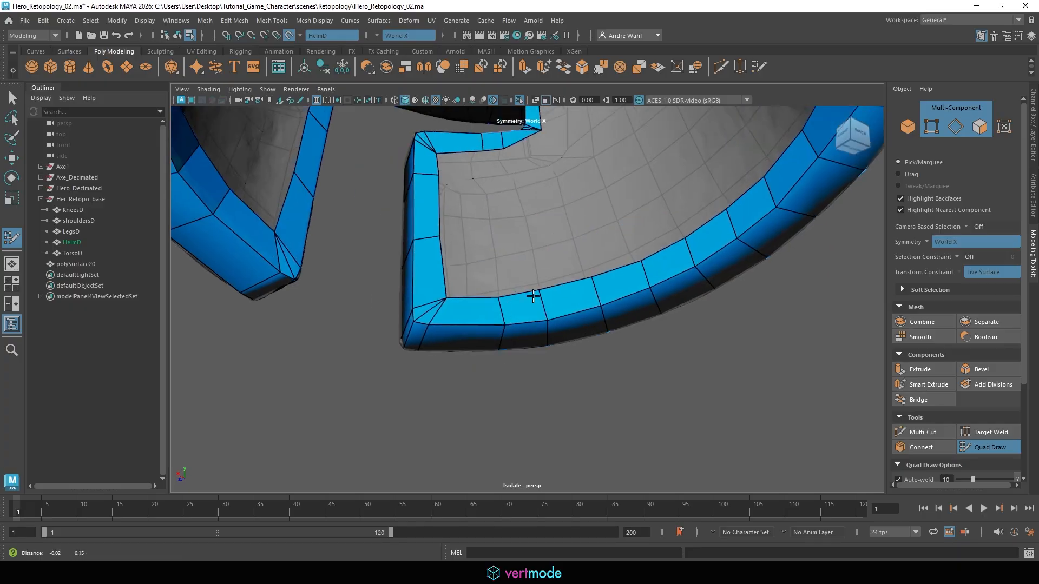
{"action": "middle_click_drag", "start_coordinate": [534, 294], "coordinate": [536, 319], "text": "alt"}
{"action": "scroll", "coordinate": [601, 176], "scroll_direction": "down", "scroll_amount": 2}
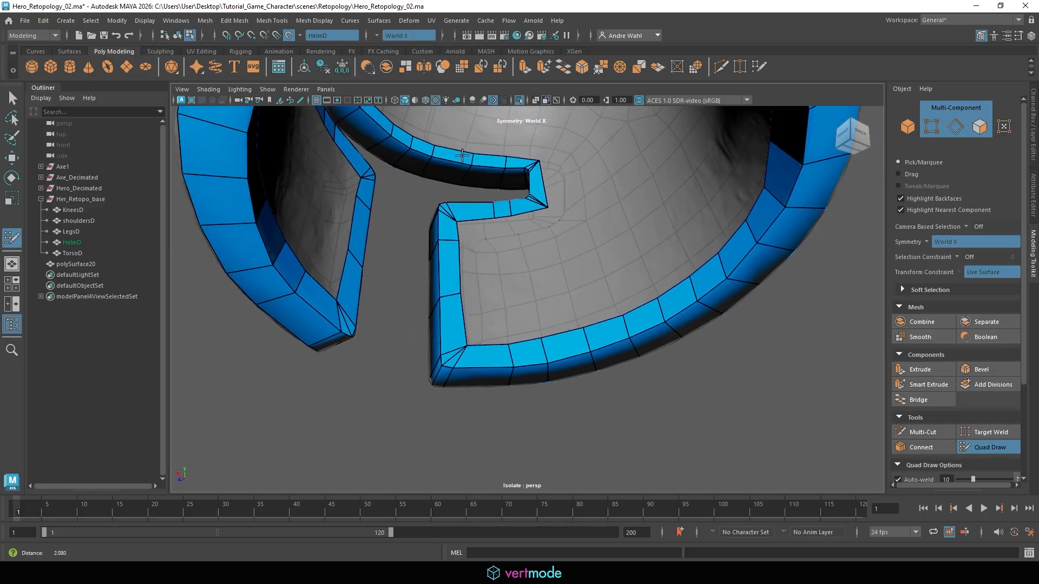
{"action": "left_click_drag", "start_coordinate": [601, 176], "coordinate": [595, 219], "text": "alt"}
{"action": "scroll", "coordinate": [609, 227], "scroll_direction": "up", "scroll_amount": 3}
{"action": "scroll", "coordinate": [500, 189], "scroll_direction": "down", "scroll_amount": 1}
{"action": "scroll", "coordinate": [500, 190], "scroll_direction": "down", "scroll_amount": 1}
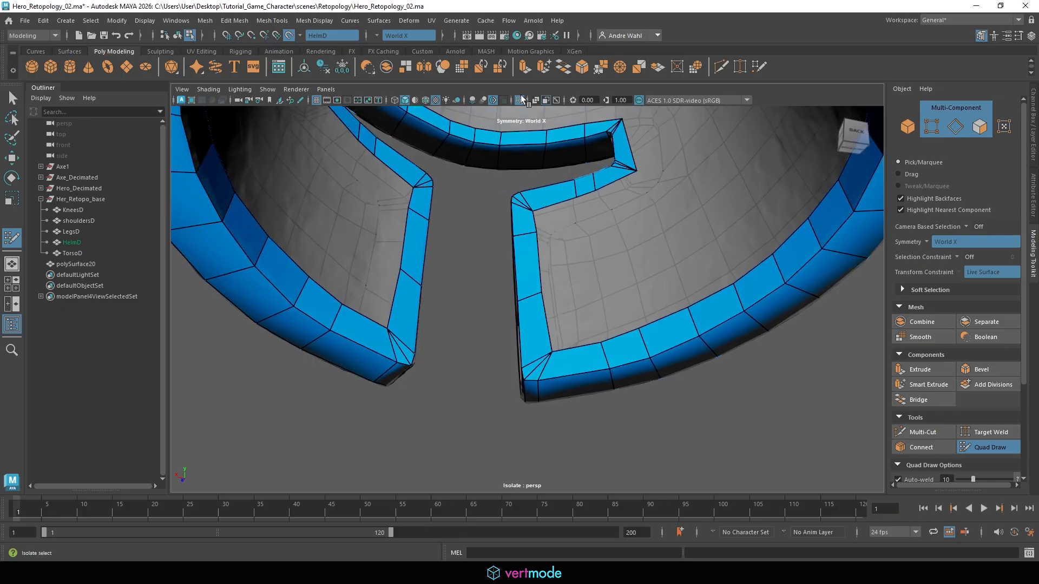
{"action": "left_click_drag", "start_coordinate": [500, 189], "coordinate": [327, 331], "text": "alt"}
{"action": "scroll", "coordinate": [519, 214], "scroll_direction": "up", "scroll_amount": 5}
{"action": "left_click_drag", "start_coordinate": [575, 228], "coordinate": [668, 235], "text": "alt"}
{"action": "right_click_drag", "start_coordinate": [486, 237], "coordinate": [270, 216], "text": "alt"}
Step: Leave Quad Draw for object mode, turn off the live surface and isolate the retopo mesh together with HelmD
{"action": "left_click", "coordinate": [12, 97]}
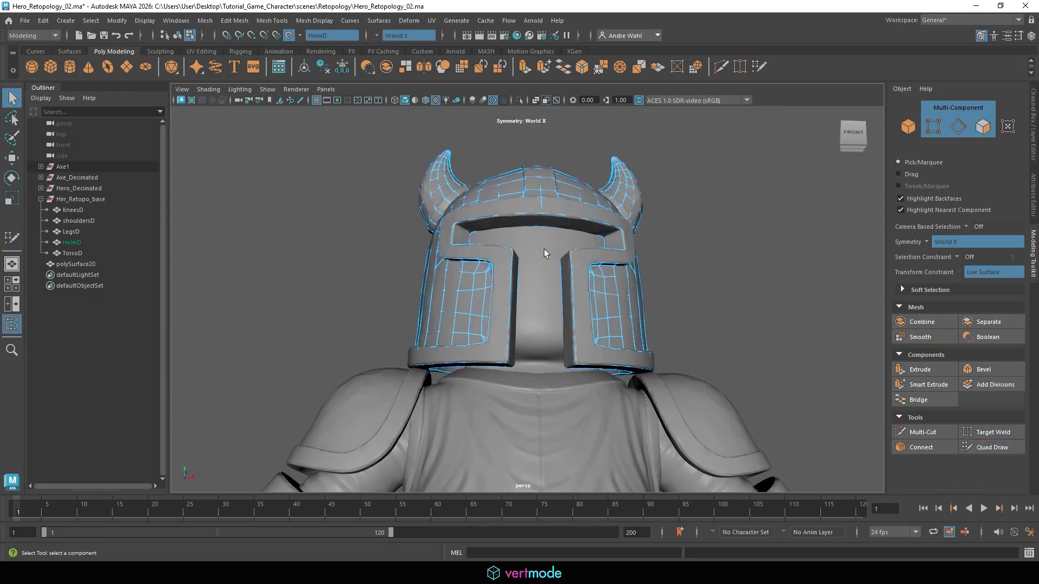
{"action": "right_click_drag", "start_coordinate": [586, 189], "coordinate": [641, 170]}
{"action": "left_click", "coordinate": [643, 170]}
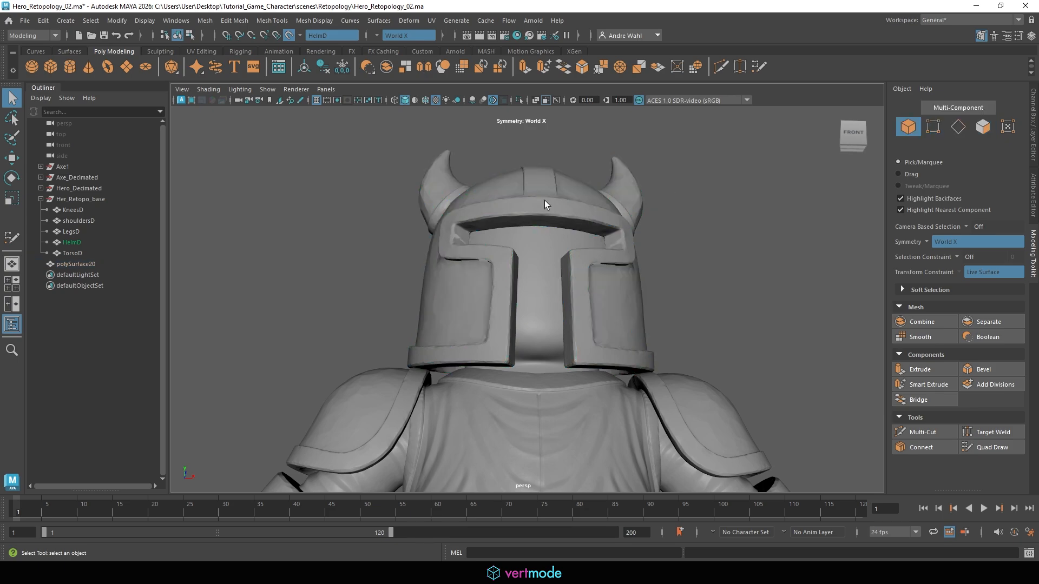
{"action": "left_click", "coordinate": [544, 200]}
{"action": "left_click_drag", "start_coordinate": [546, 201], "coordinate": [629, 238], "text": "alt"}
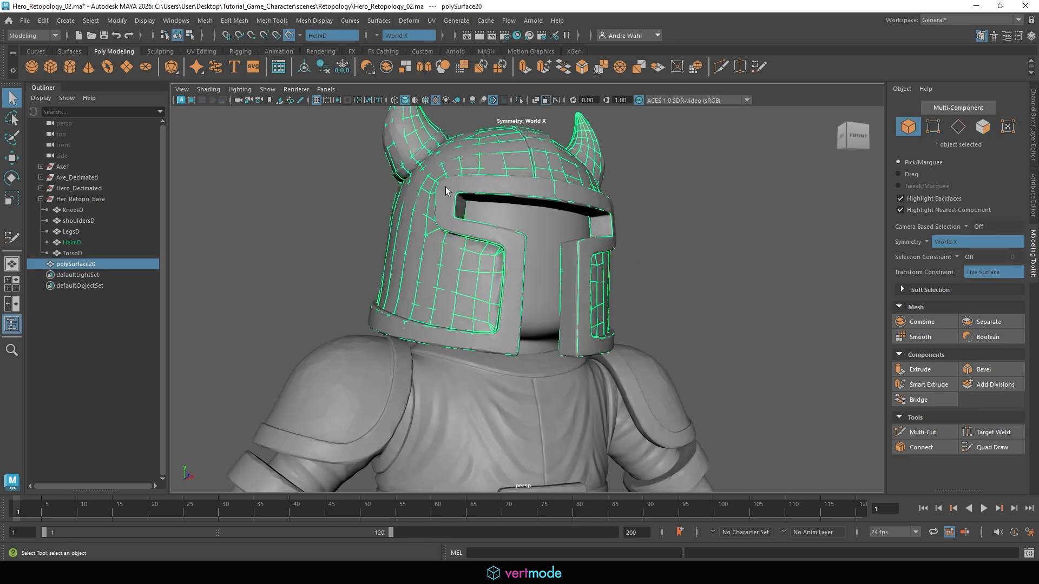
{"action": "left_click", "coordinate": [290, 35]}
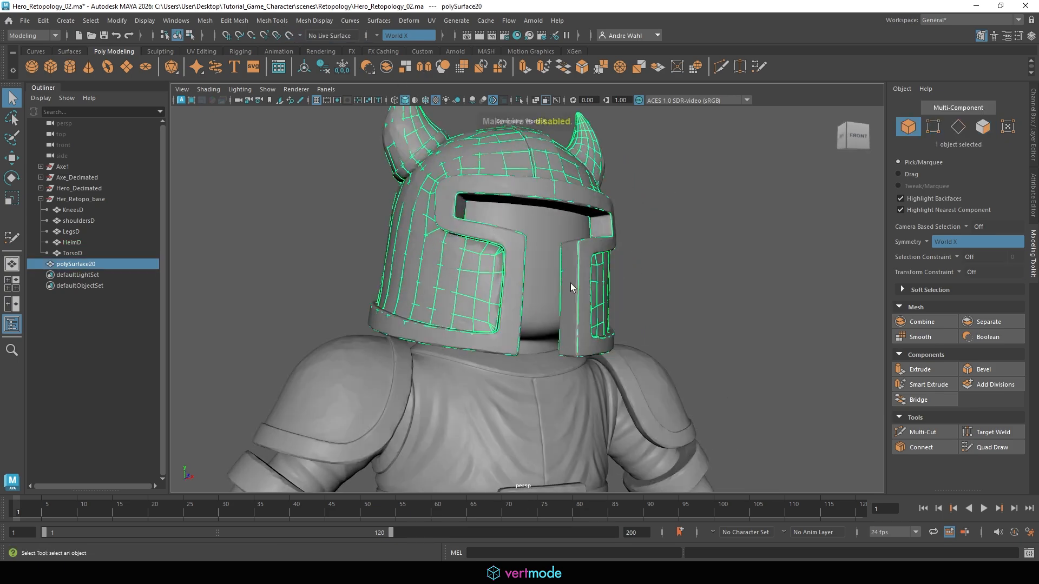
{"action": "left_click", "coordinate": [583, 280]}
{"action": "left_click_drag", "start_coordinate": [585, 283], "coordinate": [669, 306], "text": "alt"}
{"action": "left_click_drag", "start_coordinate": [652, 309], "coordinate": [583, 281]}
{"action": "left_click", "coordinate": [519, 101]}
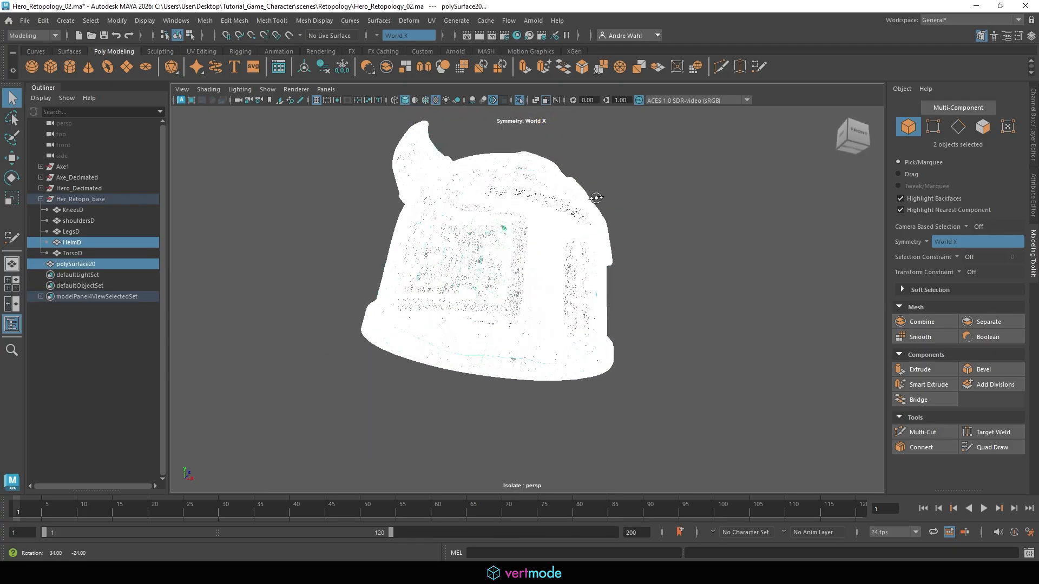
Step: Make HelmD the live surface again and resume Quad Draw on the retopo mesh
{"action": "left_click_drag", "start_coordinate": [596, 195], "coordinate": [702, 282], "text": "alt"}
{"action": "left_click", "coordinate": [702, 281]}
{"action": "left_click", "coordinate": [611, 337]}
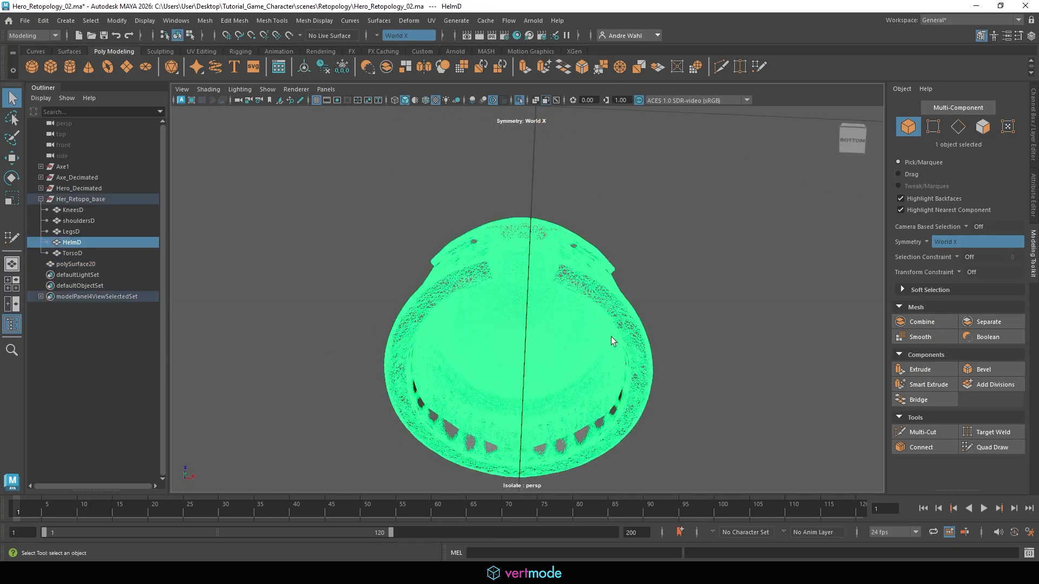
{"action": "left_click", "coordinate": [286, 36]}
{"action": "left_click", "coordinate": [433, 293]}
{"action": "middle_click_drag", "start_coordinate": [522, 325], "coordinate": [571, 173], "text": "alt"}
{"action": "left_click", "coordinate": [987, 448]}
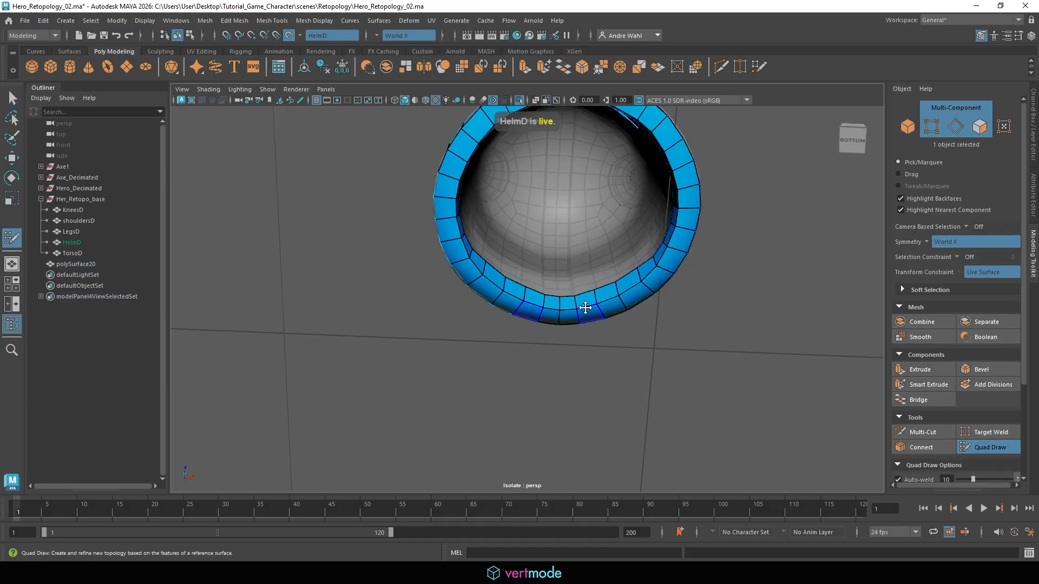
Step: Add a second column of inner quads behind the cheek plate's front edge and start a third at the lower rim
{"action": "mouse_move", "coordinate": [585, 301]}
{"action": "left_mouse_down", "text": "alt"}
{"action": "mouse_move", "coordinate": [816, 339]}
{"action": "mouse_move", "coordinate": [631, 322]}
{"action": "mouse_move", "coordinate": [491, 330]}
{"action": "mouse_move", "coordinate": [475, 312]}
{"action": "left_mouse_up", "text": "alt"}
{"action": "left_click_drag", "start_coordinate": [466, 204], "coordinate": [474, 303]}
{"action": "left_click", "coordinate": [472, 326], "text": "shift"}
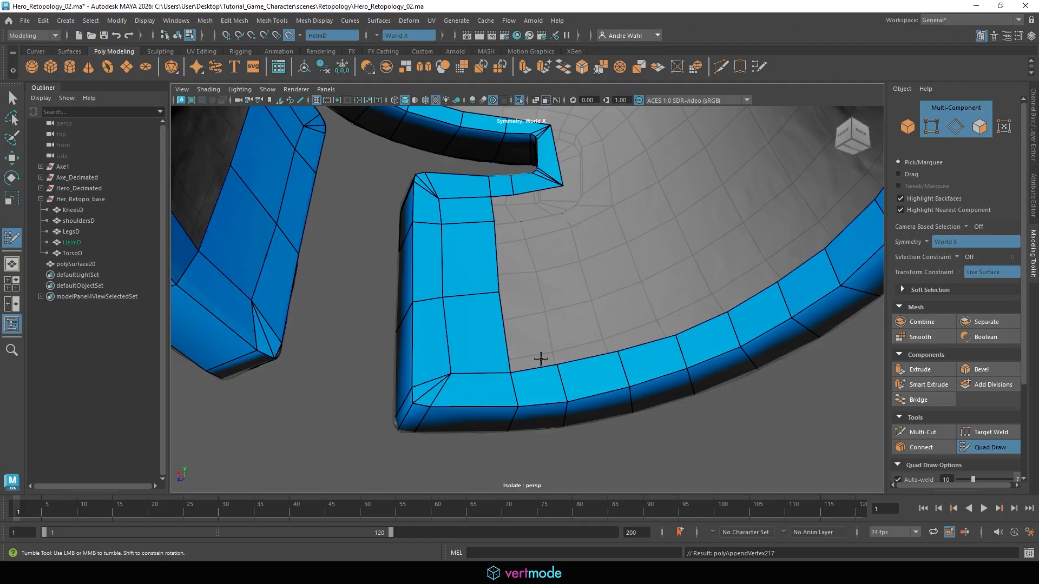
{"action": "left_click_drag", "start_coordinate": [534, 368], "coordinate": [522, 287]}
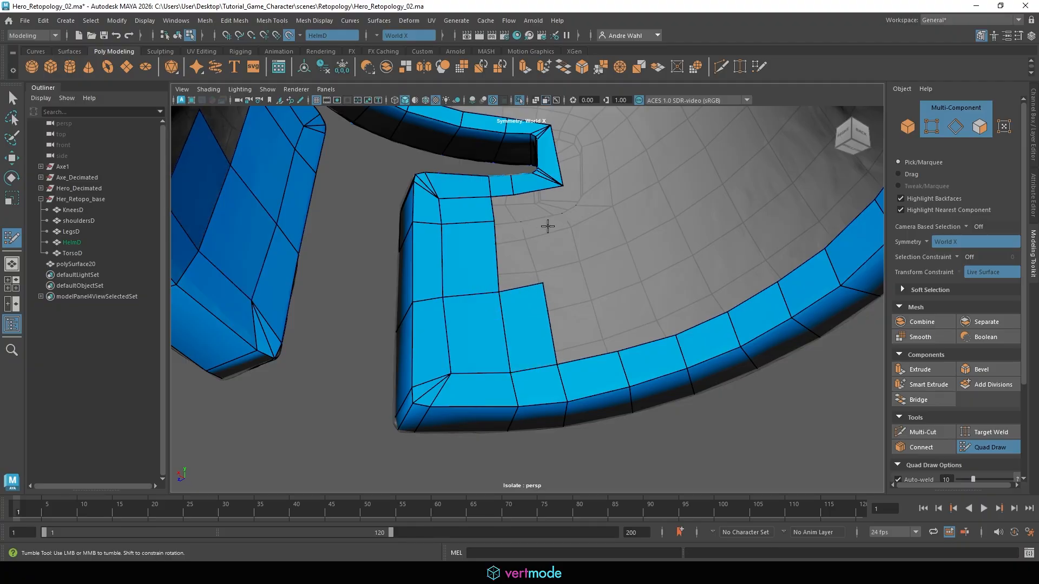
Step: Examine the cheek plate's edges and the visor opening from outside and along the plate's thickness
{"action": "left_click_drag", "start_coordinate": [547, 226], "coordinate": [682, 405], "text": "alt"}
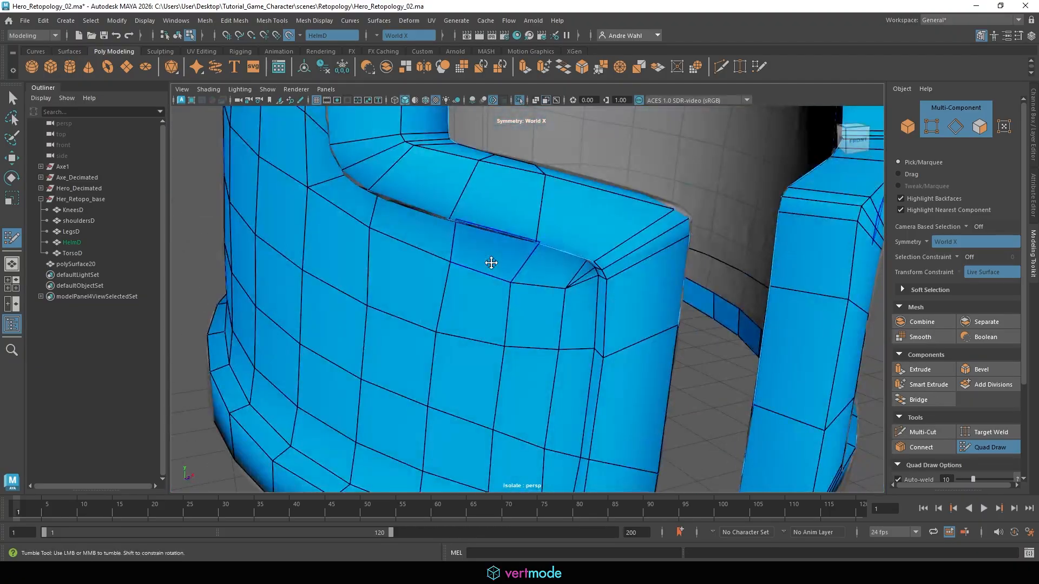
{"action": "left_click_drag", "start_coordinate": [491, 263], "coordinate": [508, 303], "text": "alt"}
{"action": "scroll", "coordinate": [373, 324], "scroll_direction": "down", "scroll_amount": 5}
{"action": "scroll", "coordinate": [513, 302], "scroll_direction": "up", "scroll_amount": 3}
{"action": "middle_click_drag", "start_coordinate": [472, 295], "coordinate": [546, 357], "text": "alt"}
{"action": "left_click_drag", "start_coordinate": [546, 357], "coordinate": [604, 385], "text": "alt"}
{"action": "scroll", "coordinate": [419, 357], "scroll_direction": "down", "scroll_amount": 5}
{"action": "left_click_drag", "start_coordinate": [475, 305], "coordinate": [513, 319], "text": "alt"}
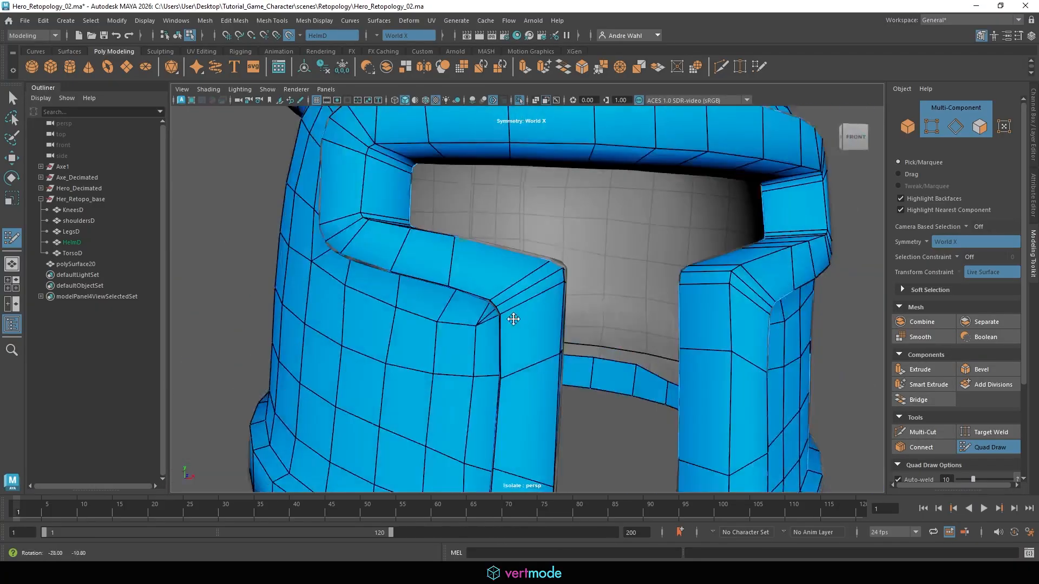
{"action": "right_click_drag", "start_coordinate": [513, 319], "coordinate": [428, 336], "text": "alt"}
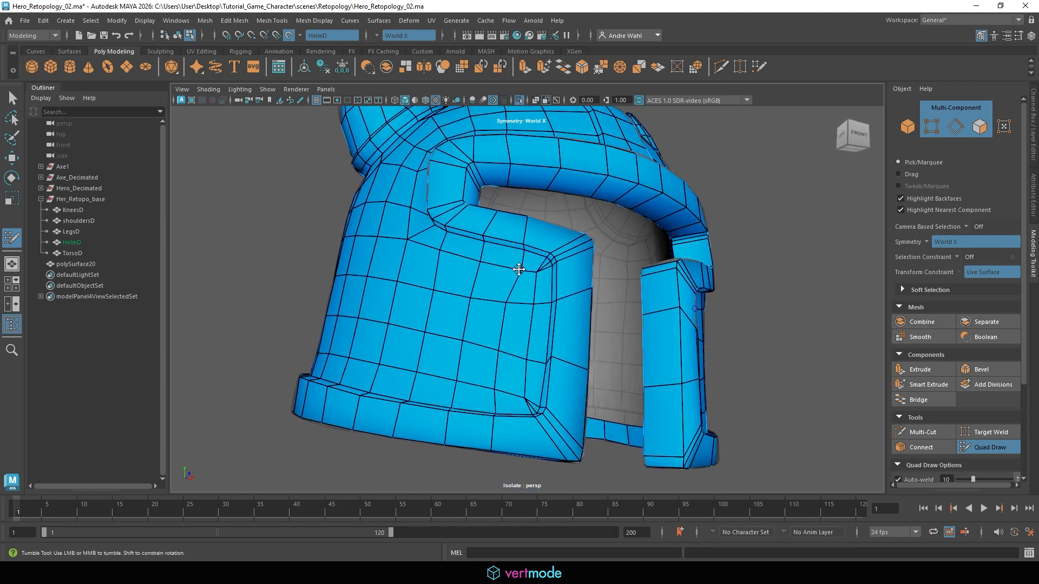
{"action": "scroll", "coordinate": [507, 301], "scroll_direction": "up", "scroll_amount": 3}
{"action": "left_click_drag", "start_coordinate": [538, 298], "coordinate": [369, 290], "text": "alt"}
{"action": "right_click_drag", "start_coordinate": [370, 290], "coordinate": [788, 355], "text": "alt"}
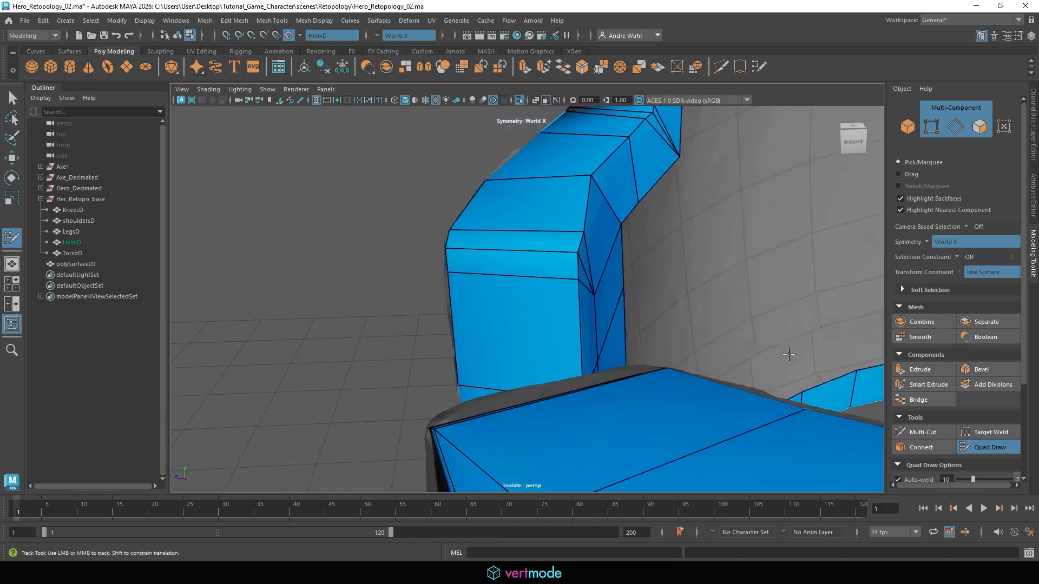
Step: Tweak the inner border vertices behind the visor's lower edge, merging two neighbouring ones into a single vertex
{"action": "left_click_drag", "start_coordinate": [788, 355], "coordinate": [519, 348], "text": "alt"}
{"action": "left_click_drag", "start_coordinate": [630, 290], "coordinate": [643, 275], "text": "alt"}
{"action": "mouse_move", "coordinate": [718, 265]}
{"action": "left_mouse_down"}
{"action": "mouse_move", "coordinate": [646, 275]}
{"action": "mouse_move", "coordinate": [713, 280]}
{"action": "left_mouse_up"}
{"action": "right_click_drag", "start_coordinate": [713, 280], "coordinate": [729, 305], "text": "alt"}
{"action": "left_click_drag", "start_coordinate": [619, 260], "coordinate": [599, 260]}
{"action": "middle_click_drag", "start_coordinate": [629, 364], "coordinate": [584, 259], "text": "alt"}
{"action": "right_click_drag", "start_coordinate": [584, 260], "coordinate": [626, 277], "text": "alt"}
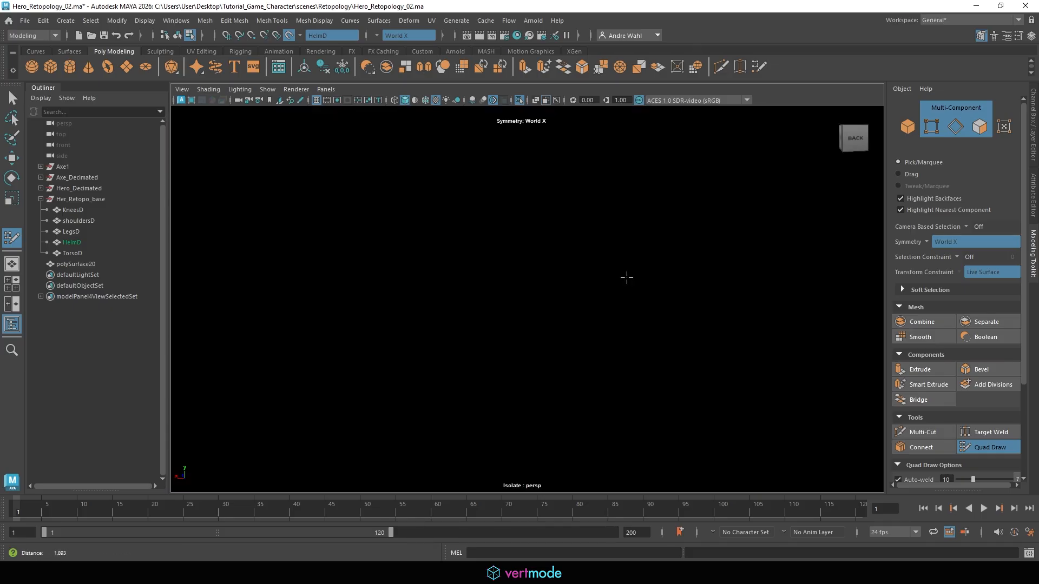
Step: Fill the cheek plate's inner side with quads up to the visor's lower rear corner, completing the third column
{"action": "left_click_drag", "start_coordinate": [629, 287], "coordinate": [625, 267], "text": "alt"}
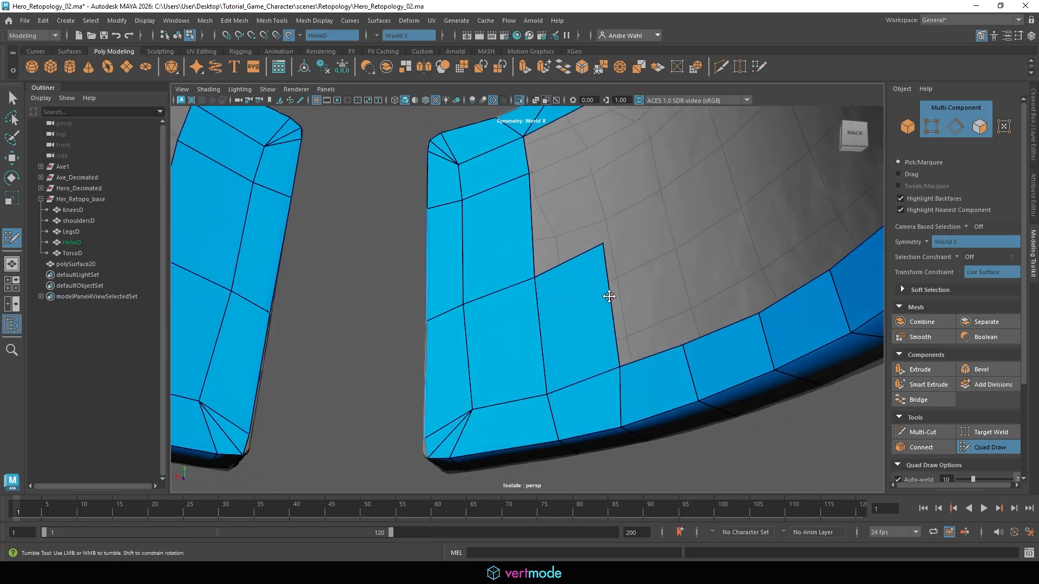
{"action": "middle_click_drag", "start_coordinate": [595, 303], "coordinate": [609, 360], "text": "alt"}
{"action": "left_click", "coordinate": [577, 295], "text": "shift"}
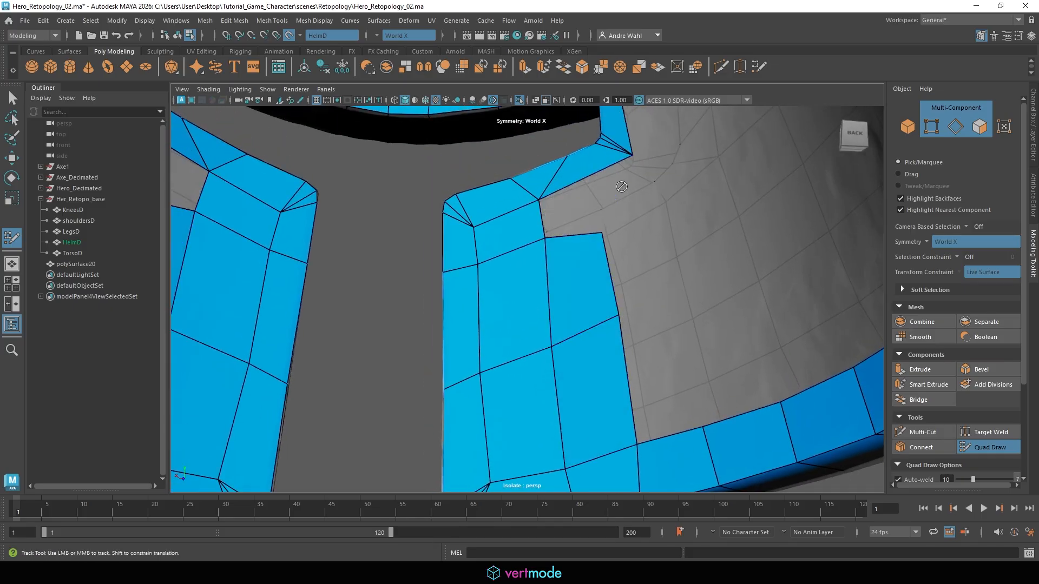
{"action": "left_click", "coordinate": [589, 212], "text": "shift"}
{"action": "left_click", "coordinate": [638, 240], "text": "shift"}
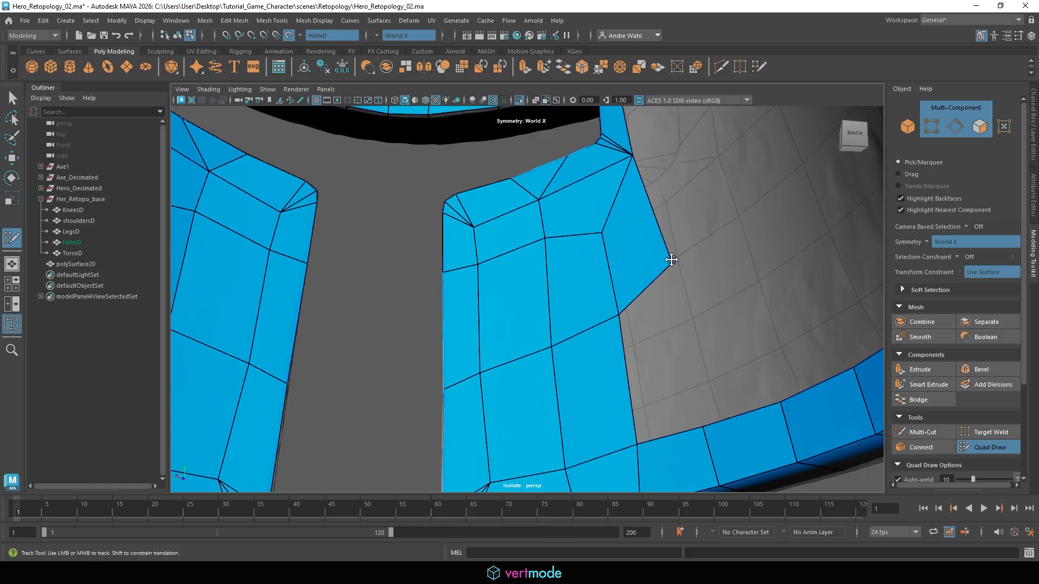
{"action": "left_click", "coordinate": [686, 306], "text": "shift"}
Step: Extend the lower rim's inner border upward with a second row of quads from the cheek plate around to the rear
{"action": "right_click_drag", "start_coordinate": [840, 308], "coordinate": [741, 298], "text": "alt"}
{"action": "left_click_drag", "start_coordinate": [741, 297], "coordinate": [639, 281], "text": "alt"}
{"action": "right_click_drag", "start_coordinate": [639, 281], "coordinate": [558, 278], "text": "alt"}
{"action": "middle_click_drag", "start_coordinate": [557, 278], "coordinate": [549, 275], "text": "alt"}
{"action": "left_click_drag", "start_coordinate": [549, 275], "coordinate": [655, 288], "text": "alt"}
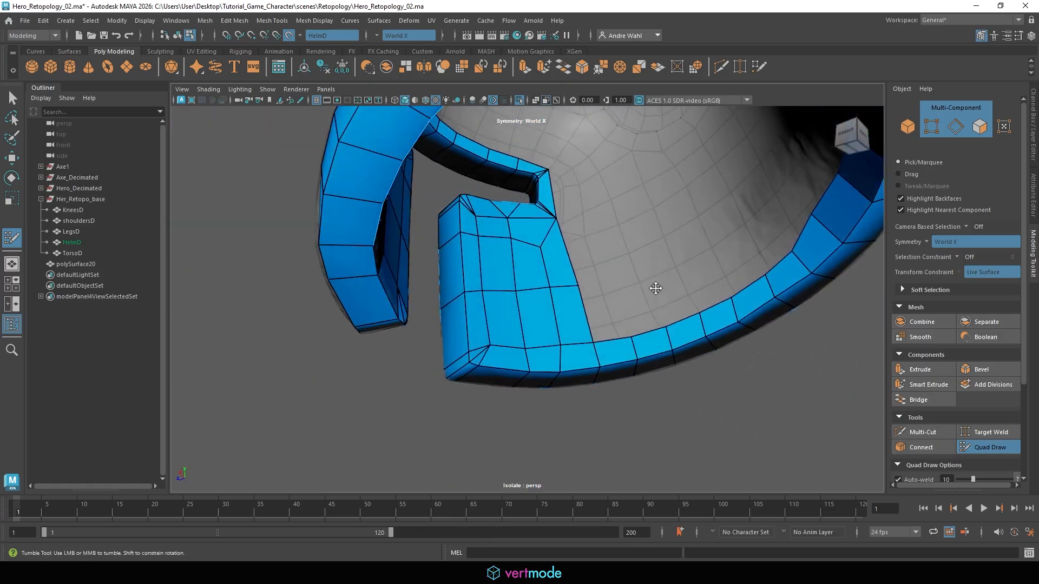
{"action": "left_click_drag", "start_coordinate": [574, 265], "coordinate": [699, 383], "text": "alt"}
{"action": "middle_click_drag", "start_coordinate": [699, 382], "coordinate": [634, 323], "text": "alt"}
{"action": "mouse_move", "coordinate": [545, 367]}
{"action": "left_mouse_down"}
{"action": "mouse_move", "coordinate": [560, 327]}
{"action": "mouse_move", "coordinate": [459, 341]}
{"action": "mouse_move", "coordinate": [479, 309]}
{"action": "mouse_move", "coordinate": [452, 331]}
{"action": "left_mouse_up"}
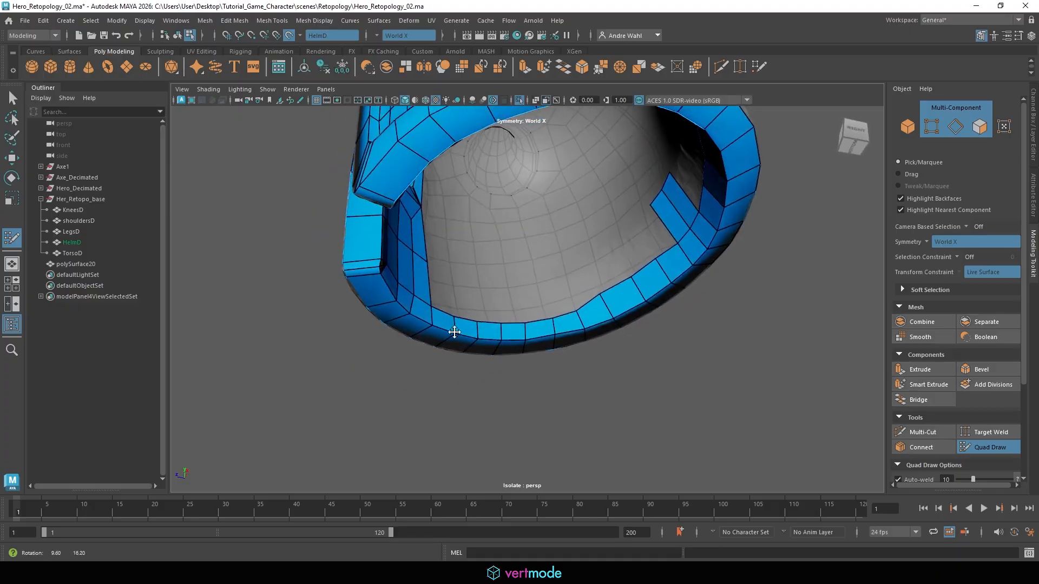
{"action": "left_click_drag", "start_coordinate": [431, 289], "coordinate": [501, 298]}
{"action": "left_click_drag", "start_coordinate": [501, 298], "coordinate": [522, 298]}
{"action": "left_click_drag", "start_coordinate": [524, 298], "coordinate": [570, 286]}
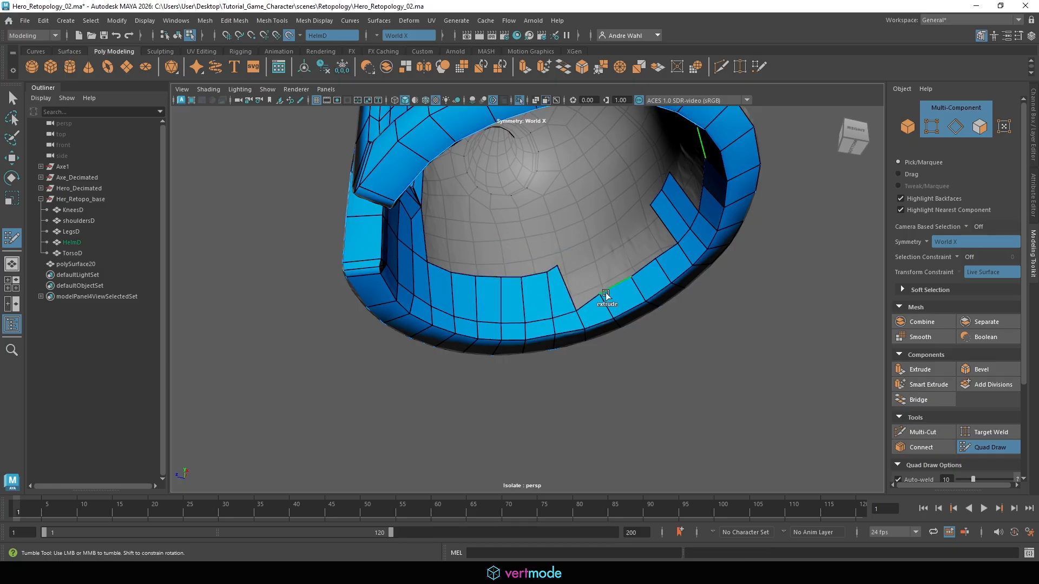
{"action": "middle_click_drag", "start_coordinate": [617, 286], "coordinate": [597, 250]}
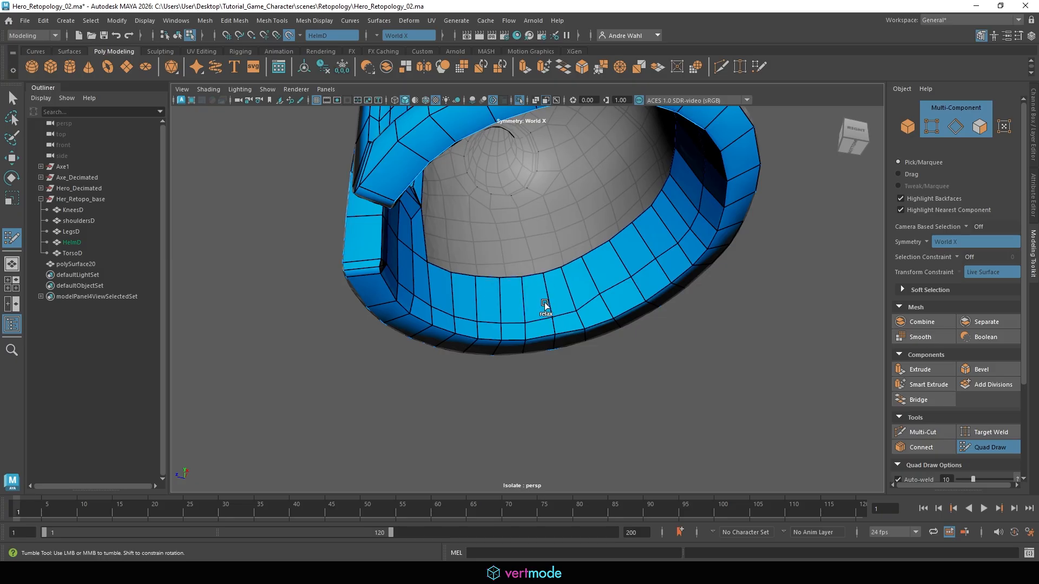
Step: Merge neighbouring vertices of the side rim's inner rows in pairs, halving the number of quads there
{"action": "middle_click_drag", "start_coordinate": [492, 297], "coordinate": [500, 281], "text": "alt"}
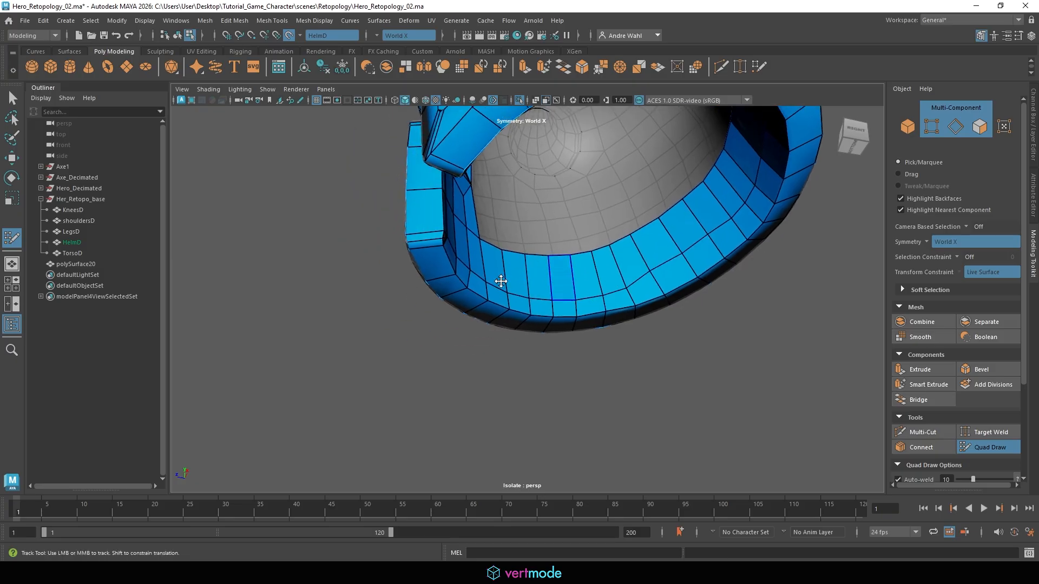
{"action": "left_click_drag", "start_coordinate": [500, 281], "coordinate": [508, 253], "text": "alt"}
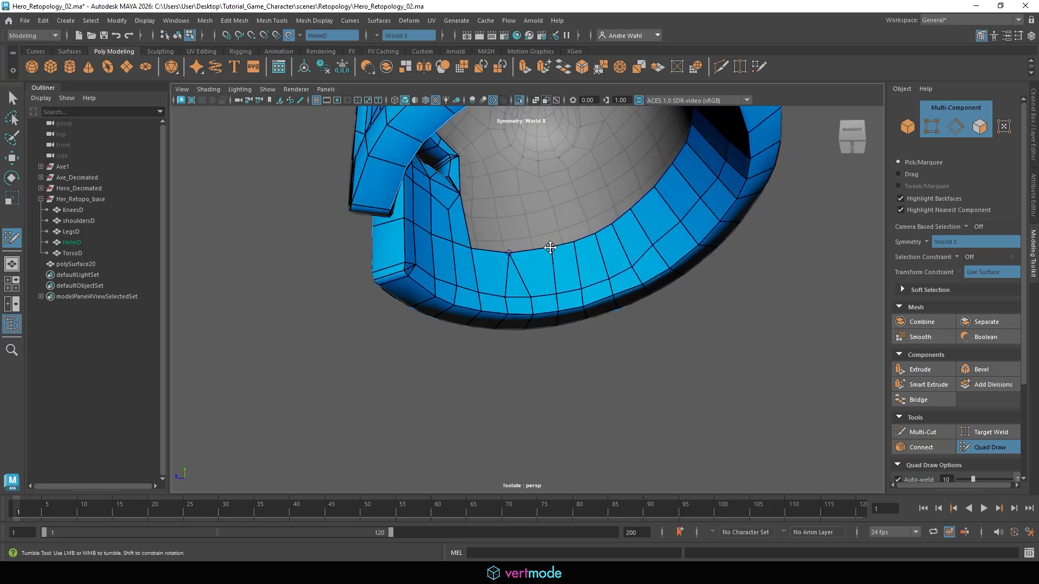
{"action": "left_click_drag", "start_coordinate": [574, 240], "coordinate": [557, 244]}
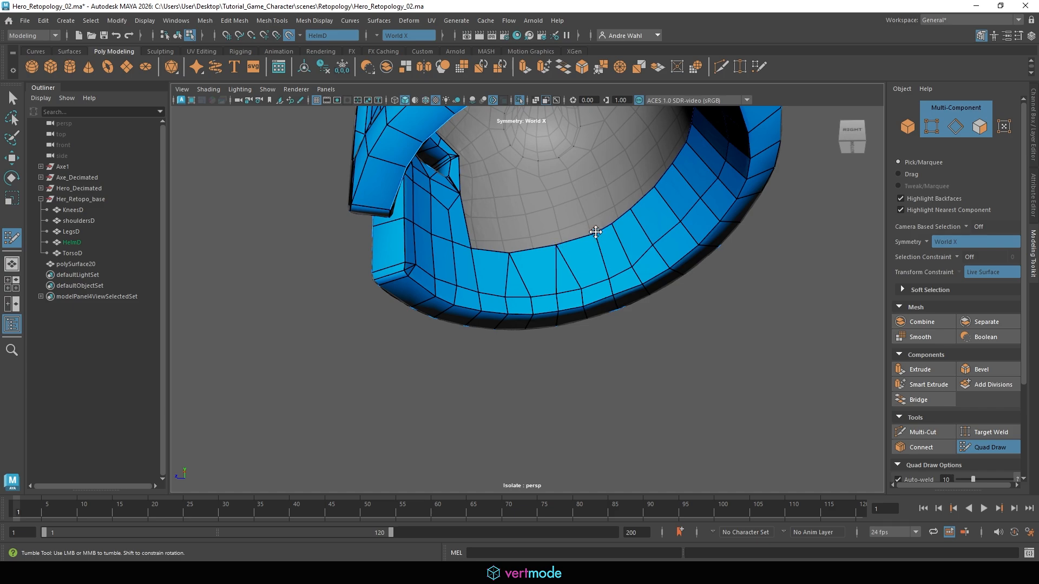
{"action": "left_click_drag", "start_coordinate": [610, 225], "coordinate": [599, 231]}
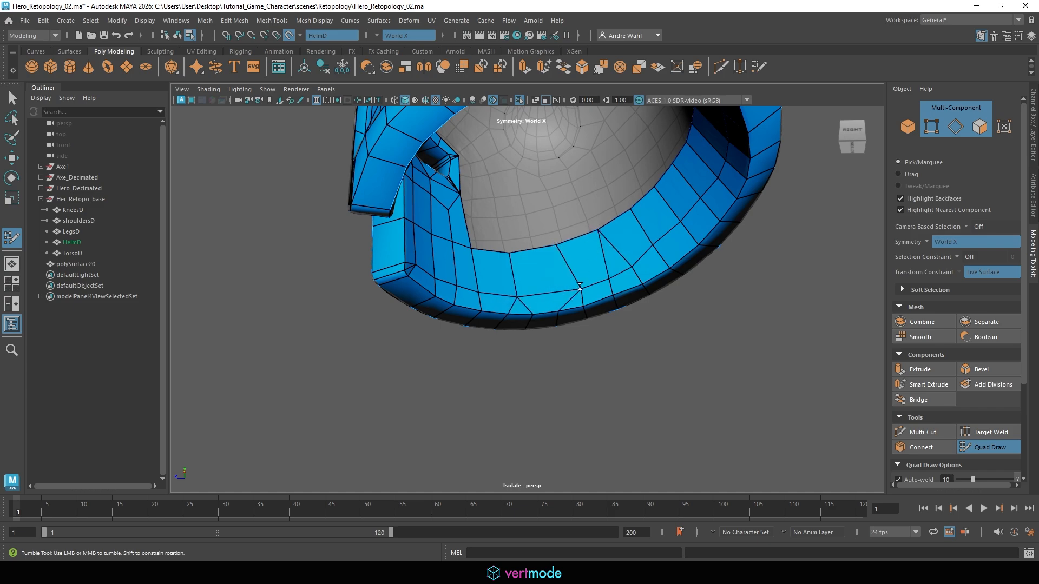
{"action": "left_click_drag", "start_coordinate": [579, 286], "coordinate": [564, 288]}
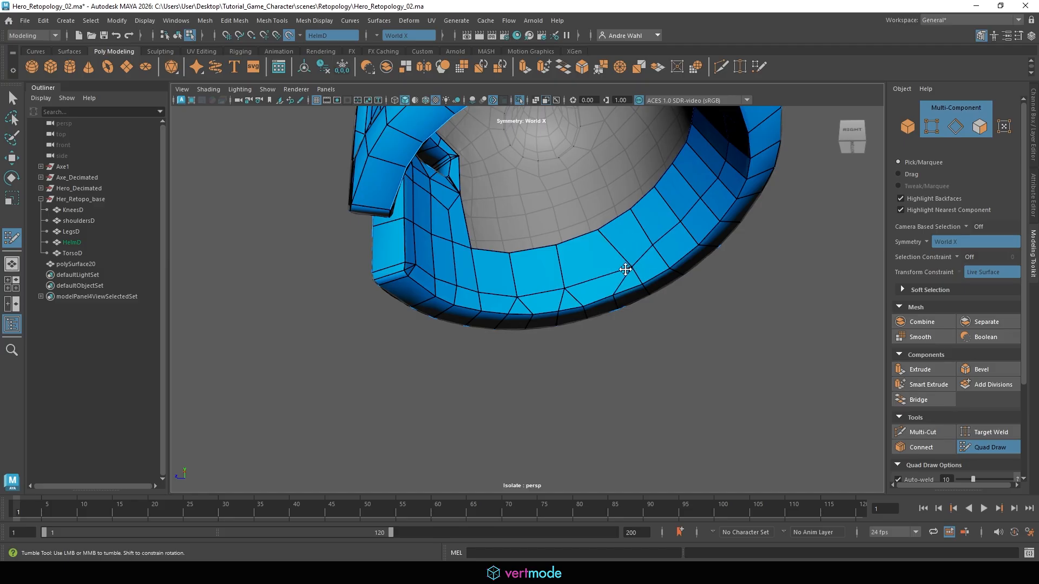
{"action": "mouse_move", "coordinate": [626, 269]}
{"action": "left_mouse_down"}
{"action": "mouse_move", "coordinate": [617, 274]}
{"action": "mouse_move", "coordinate": [730, 229]}
{"action": "mouse_move", "coordinate": [541, 262]}
{"action": "mouse_move", "coordinate": [649, 244]}
{"action": "mouse_move", "coordinate": [551, 199]}
{"action": "mouse_move", "coordinate": [593, 206]}
{"action": "left_mouse_up"}
{"action": "left_click_drag", "start_coordinate": [577, 260], "coordinate": [600, 251]}
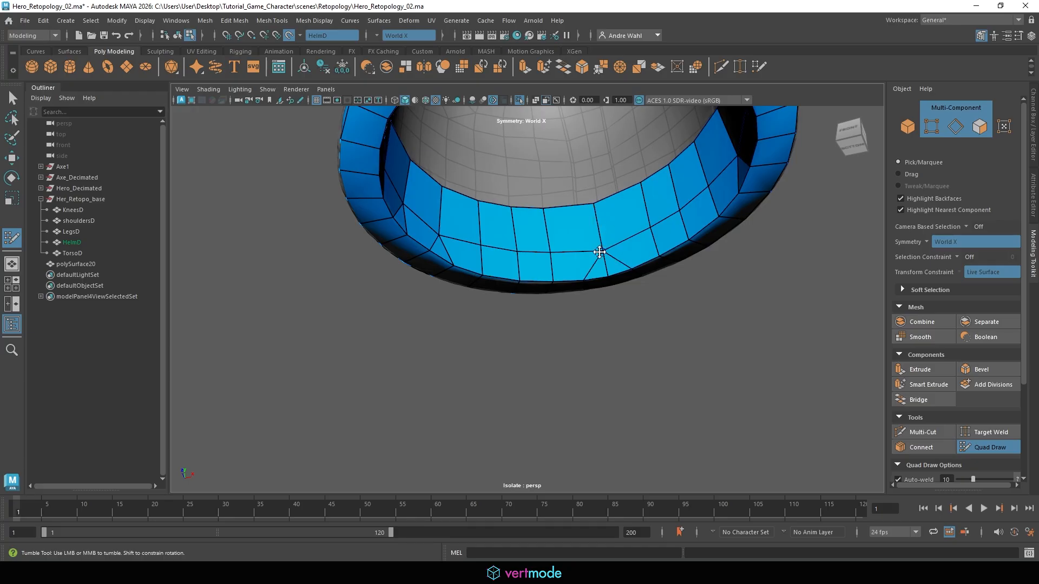
{"action": "key", "text": "ctrl+z"}
{"action": "key", "text": "ctrl+z"}
Step: Merge neighbouring vertices of both inner rows along the rear rim into wider quads
{"action": "mouse_move", "coordinate": [572, 207]}
{"action": "left_mouse_down"}
{"action": "mouse_move", "coordinate": [544, 208]}
{"action": "mouse_move", "coordinate": [568, 210]}
{"action": "left_mouse_up"}
{"action": "mouse_move", "coordinate": [551, 252]}
{"action": "left_mouse_down"}
{"action": "mouse_move", "coordinate": [579, 255]}
{"action": "mouse_move", "coordinate": [562, 256]}
{"action": "left_mouse_up"}
{"action": "left_click_drag", "start_coordinate": [566, 208], "coordinate": [556, 209]}
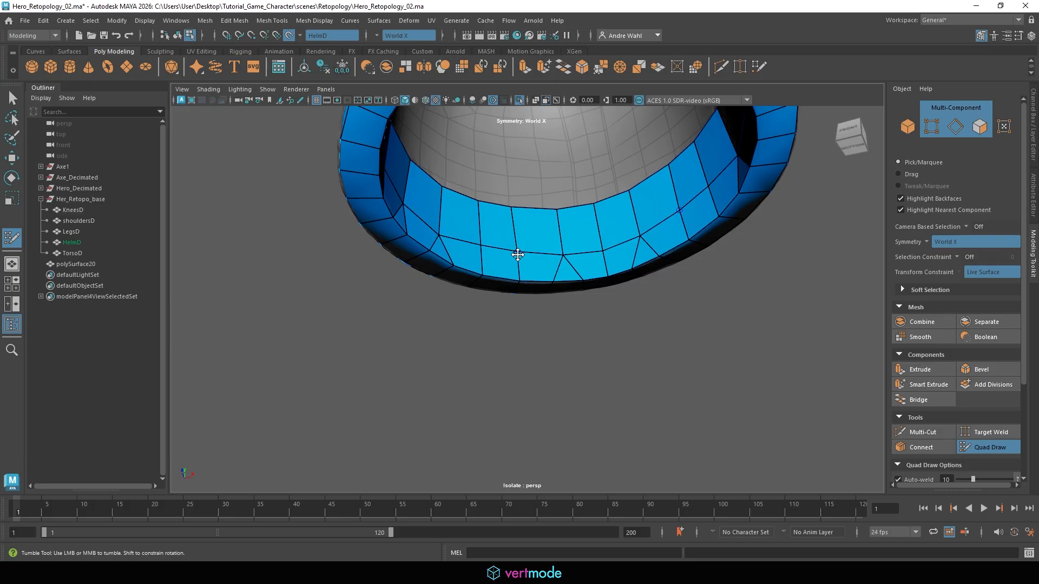
{"action": "mouse_move", "coordinate": [518, 254]}
{"action": "left_mouse_down"}
{"action": "mouse_move", "coordinate": [483, 246]}
{"action": "mouse_move", "coordinate": [503, 250]}
{"action": "left_mouse_up"}
{"action": "left_click_drag", "start_coordinate": [479, 202], "coordinate": [452, 242]}
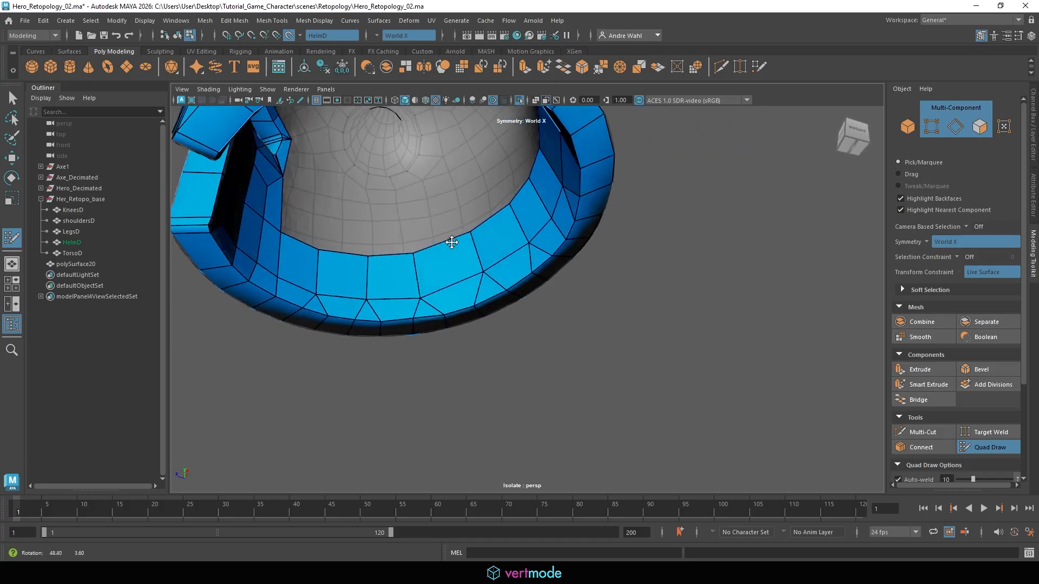
Step: Collapse a column of quads on the cheek plate's inner side by merging its vertices into the neighbouring column
{"action": "left_click_drag", "start_coordinate": [414, 274], "coordinate": [490, 314]}
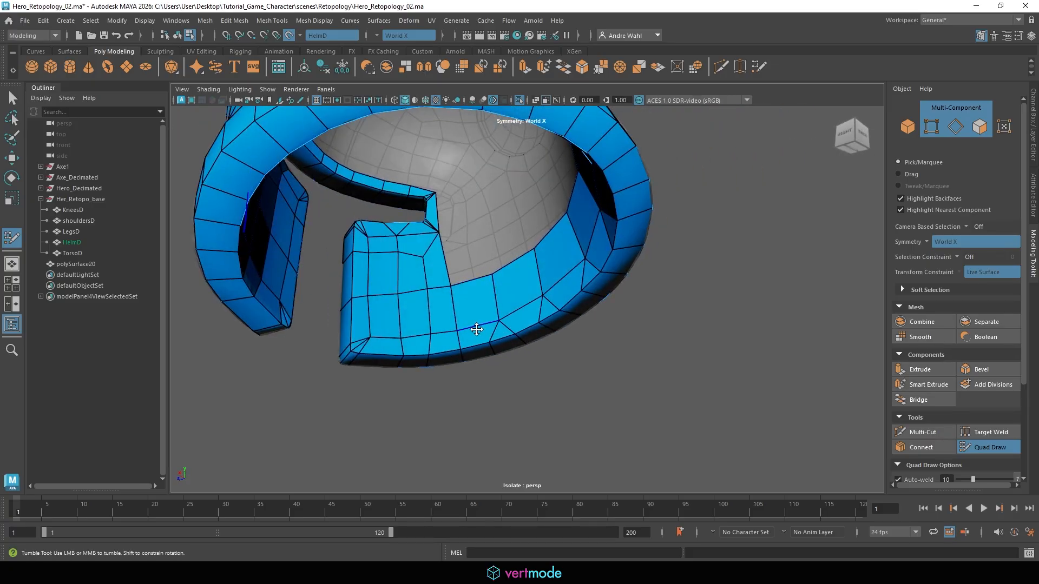
{"action": "mouse_move", "coordinate": [401, 305]}
{"action": "middle_mouse_down", "text": "alt"}
{"action": "mouse_move", "coordinate": [433, 285]}
{"action": "mouse_move", "coordinate": [417, 303]}
{"action": "middle_mouse_up", "text": "alt"}
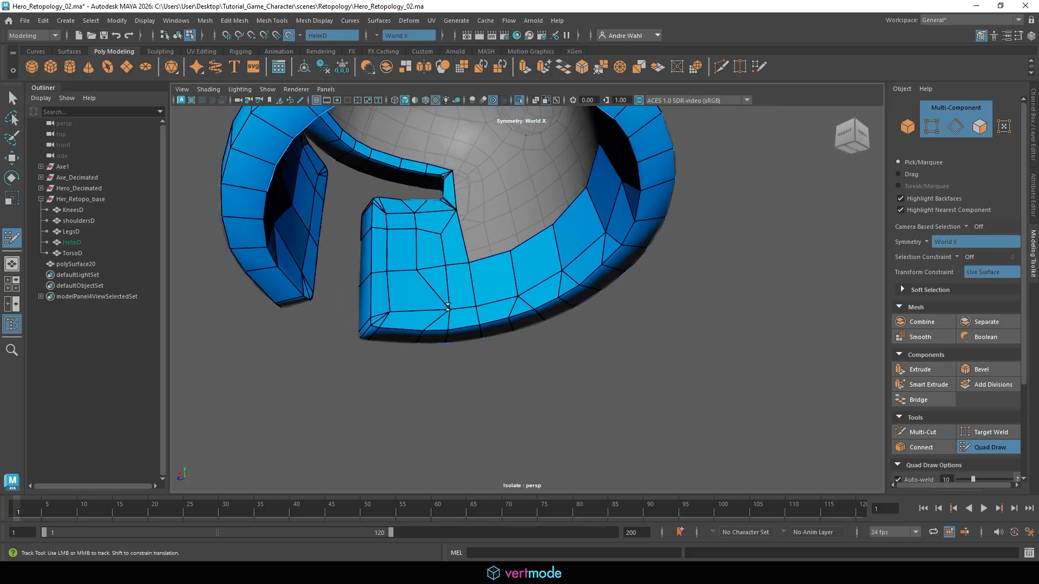
{"action": "left_click_drag", "start_coordinate": [440, 309], "coordinate": [434, 311]}
{"action": "mouse_move", "coordinate": [421, 266]}
{"action": "left_mouse_down"}
{"action": "mouse_move", "coordinate": [443, 265]}
{"action": "mouse_move", "coordinate": [434, 266]}
{"action": "left_mouse_up"}
{"action": "mouse_move", "coordinate": [417, 229]}
{"action": "left_mouse_down"}
{"action": "mouse_move", "coordinate": [429, 230]}
{"action": "mouse_move", "coordinate": [416, 215]}
{"action": "mouse_move", "coordinate": [433, 276]}
{"action": "mouse_move", "coordinate": [422, 297]}
{"action": "mouse_move", "coordinate": [433, 274]}
{"action": "mouse_move", "coordinate": [513, 246]}
{"action": "mouse_move", "coordinate": [553, 264]}
{"action": "mouse_move", "coordinate": [436, 267]}
{"action": "mouse_move", "coordinate": [473, 244]}
{"action": "left_mouse_up"}
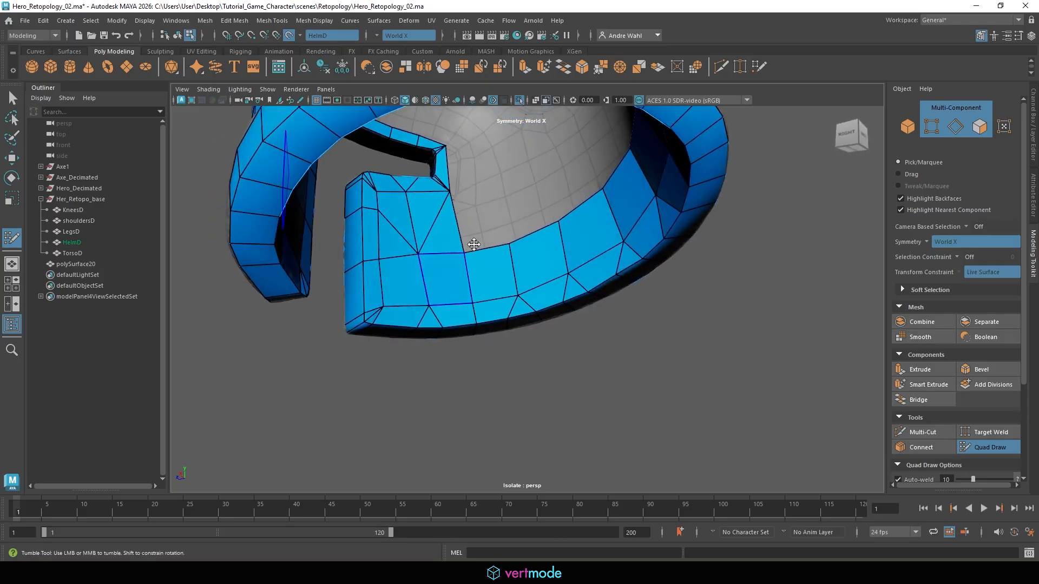
Step: Leave Quad Draw, return to object selection and rename the retopologized helmet mesh as Helm_Retopo
{"action": "left_click_drag", "start_coordinate": [490, 200], "coordinate": [535, 207]}
{"action": "middle_click_drag", "start_coordinate": [562, 202], "coordinate": [523, 221], "text": "alt"}
{"action": "left_click_drag", "start_coordinate": [508, 221], "coordinate": [625, 218]}
{"action": "left_click_drag", "start_coordinate": [565, 233], "coordinate": [593, 195]}
{"action": "mouse_move", "coordinate": [572, 199]}
{"action": "left_mouse_down", "text": "alt"}
{"action": "mouse_move", "coordinate": [515, 206]}
{"action": "mouse_move", "coordinate": [447, 193]}
{"action": "mouse_move", "coordinate": [481, 188]}
{"action": "mouse_move", "coordinate": [408, 216]}
{"action": "mouse_move", "coordinate": [514, 232]}
{"action": "mouse_move", "coordinate": [672, 216]}
{"action": "mouse_move", "coordinate": [529, 238]}
{"action": "mouse_move", "coordinate": [606, 297]}
{"action": "left_mouse_up", "text": "alt"}
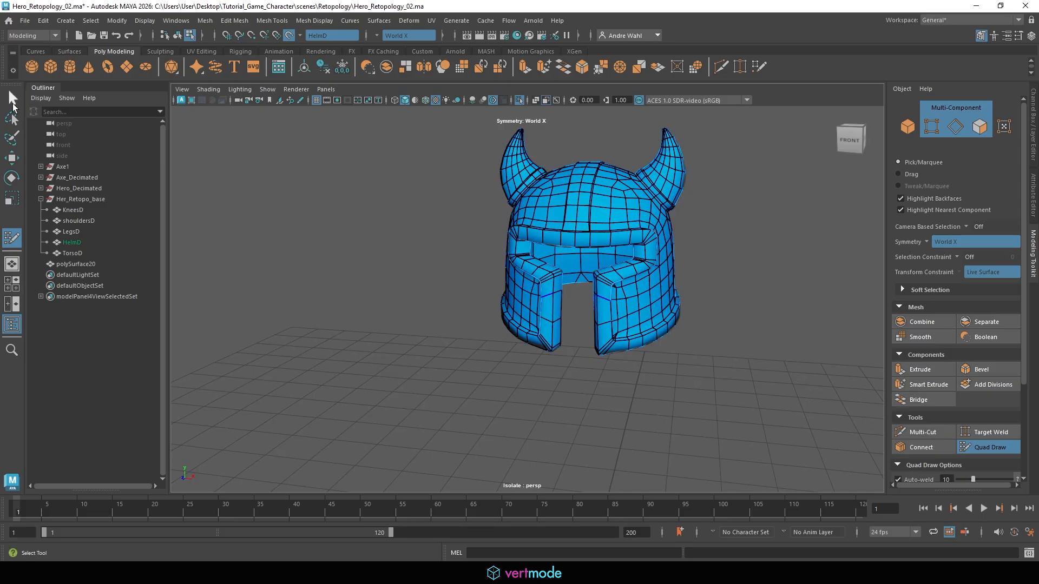
{"action": "left_click", "coordinate": [12, 98]}
{"action": "right_click_drag", "start_coordinate": [570, 213], "coordinate": [615, 232]}
{"action": "left_click", "coordinate": [133, 266]}
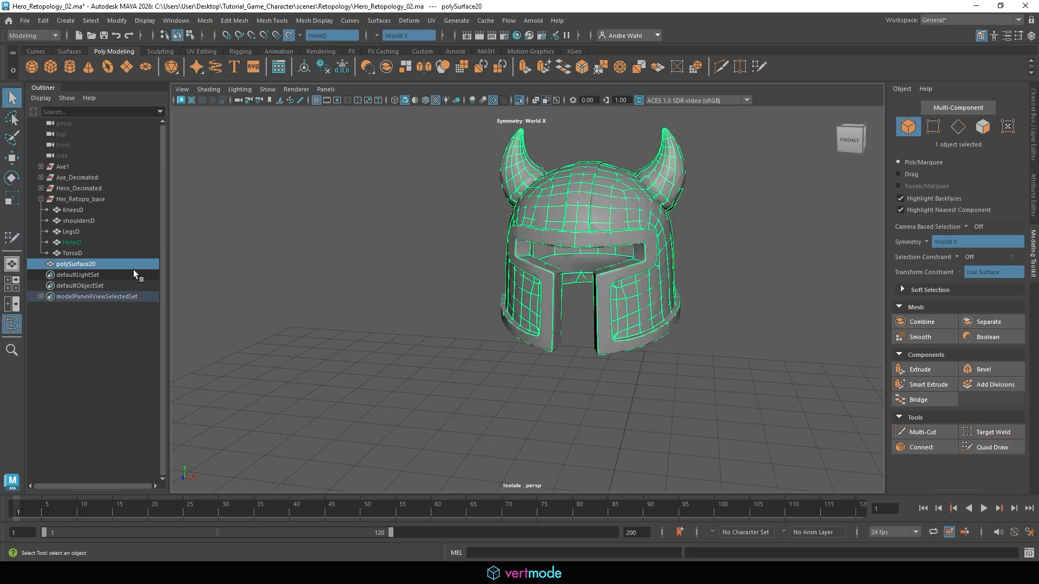
{"action": "double_click", "coordinate": [88, 265]}
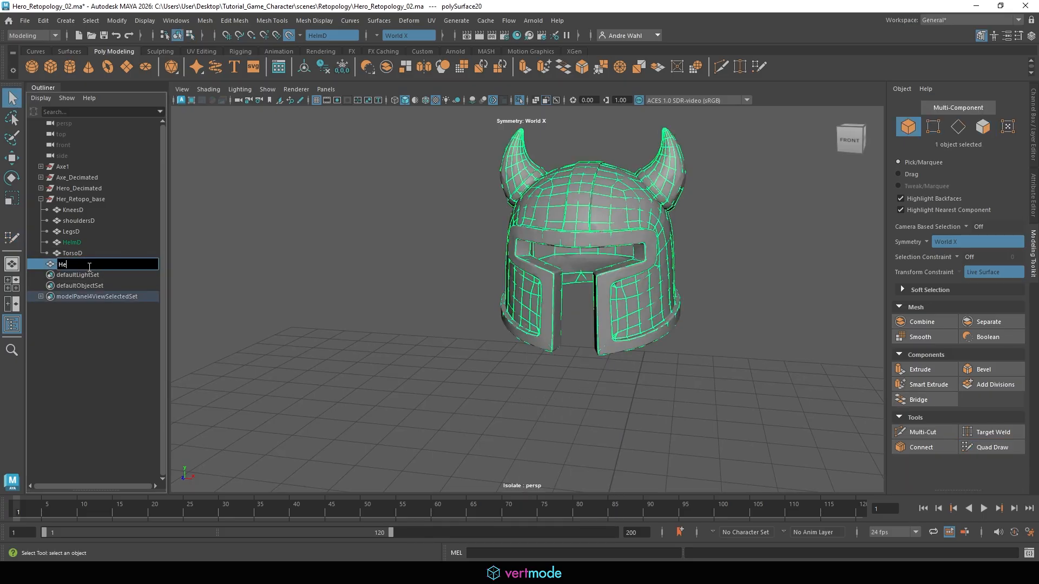
{"action": "type", "text": "Helm_Retopo"}
{"action": "key", "text": "Return"}
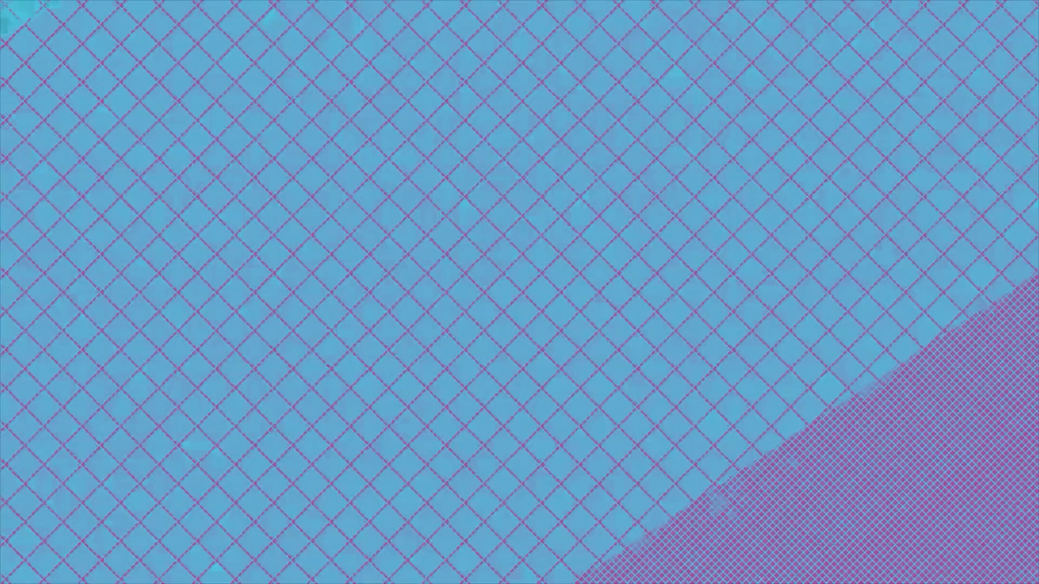